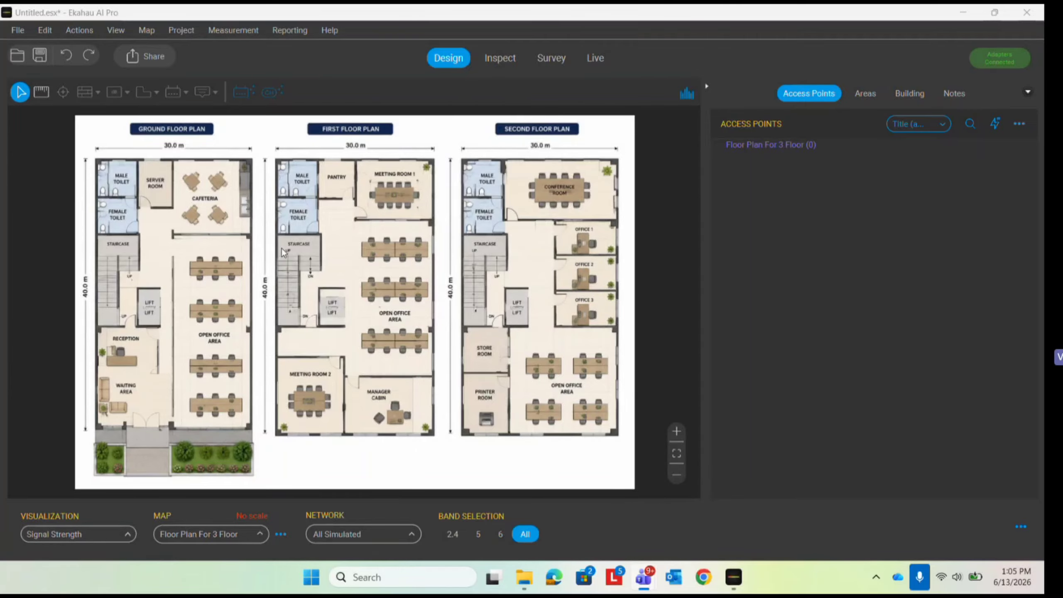
{"action": "scroll", "coordinate": [282, 248], "scroll_direction": "up", "scroll_amount": 1}
{"action": "scroll", "coordinate": [365, 211], "scroll_direction": "down", "scroll_amount": 2}
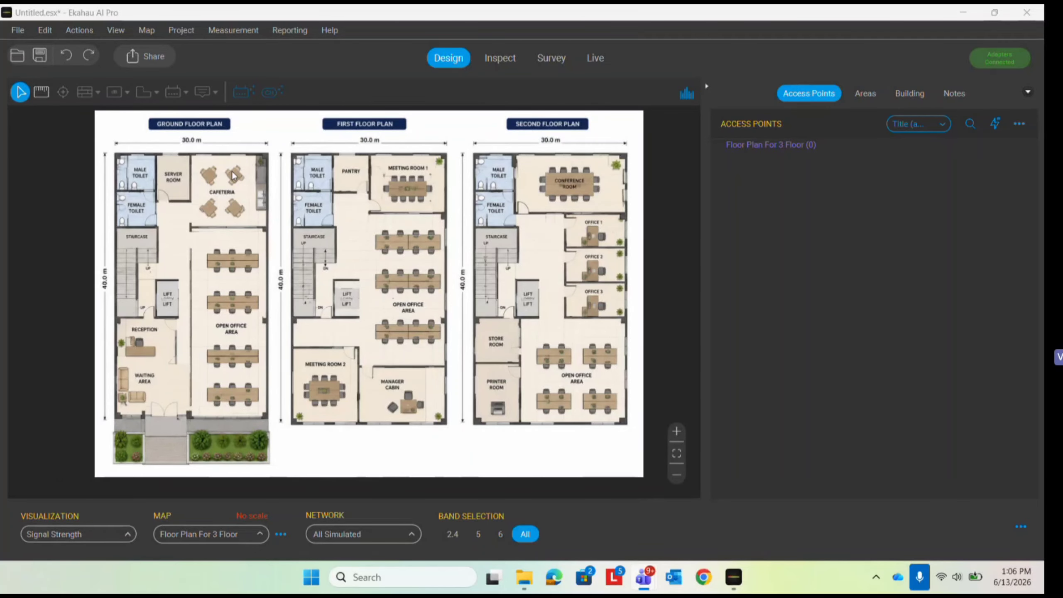
{"action": "scroll", "coordinate": [231, 223], "scroll_direction": "up", "scroll_amount": 1}
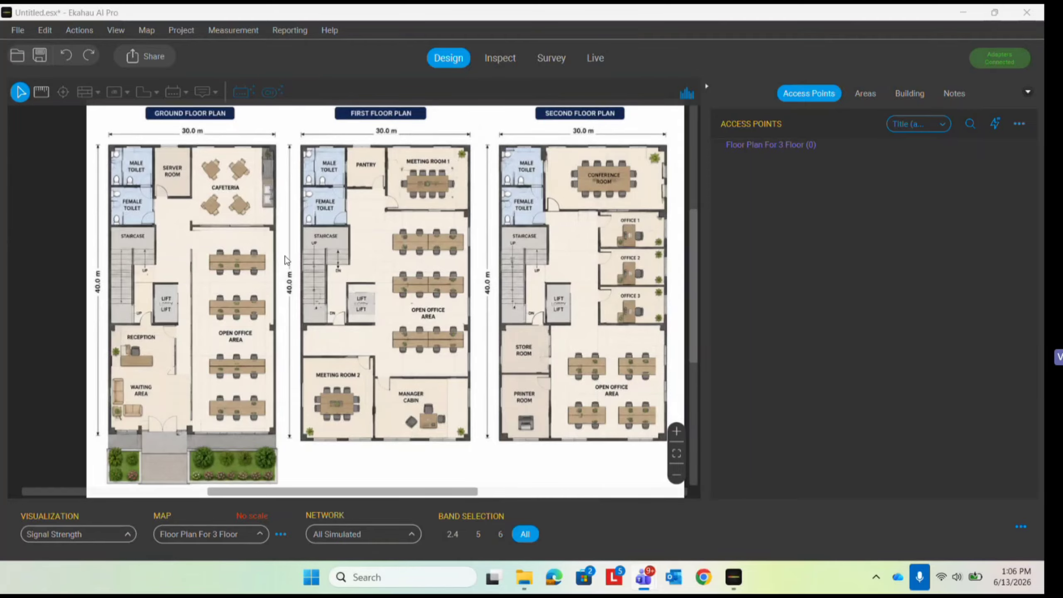
{"action": "scroll", "coordinate": [353, 229], "scroll_direction": "down", "scroll_amount": 1}
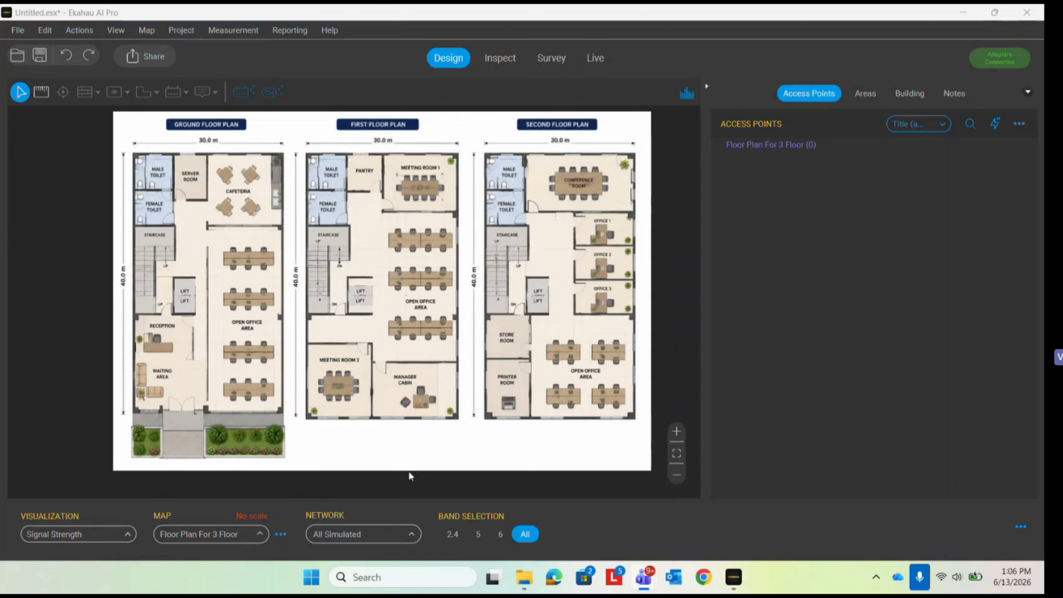
{"action": "left_click", "coordinate": [280, 535]}
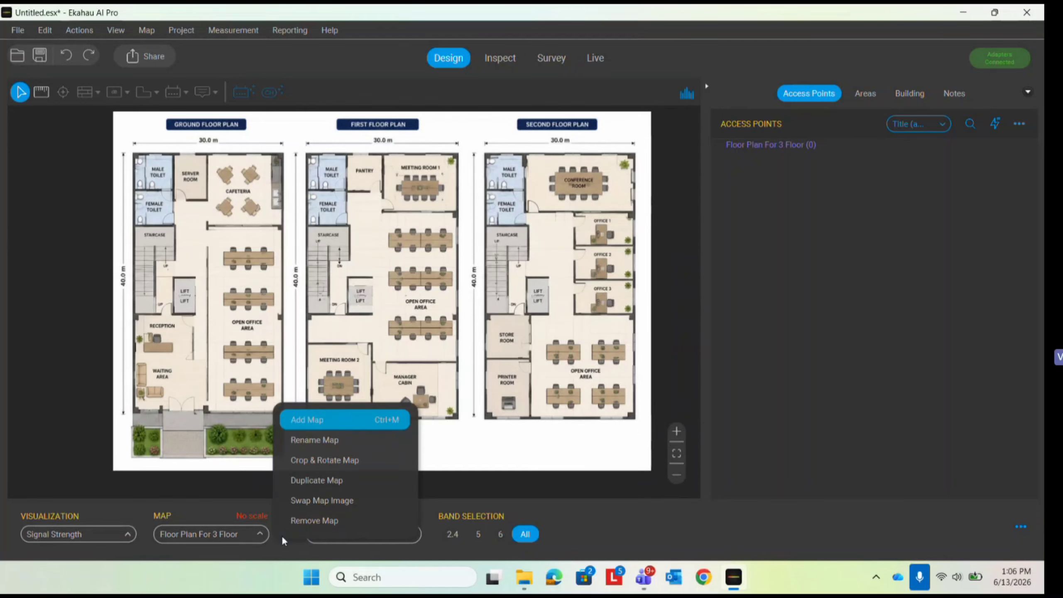
{"action": "left_click", "coordinate": [268, 491]}
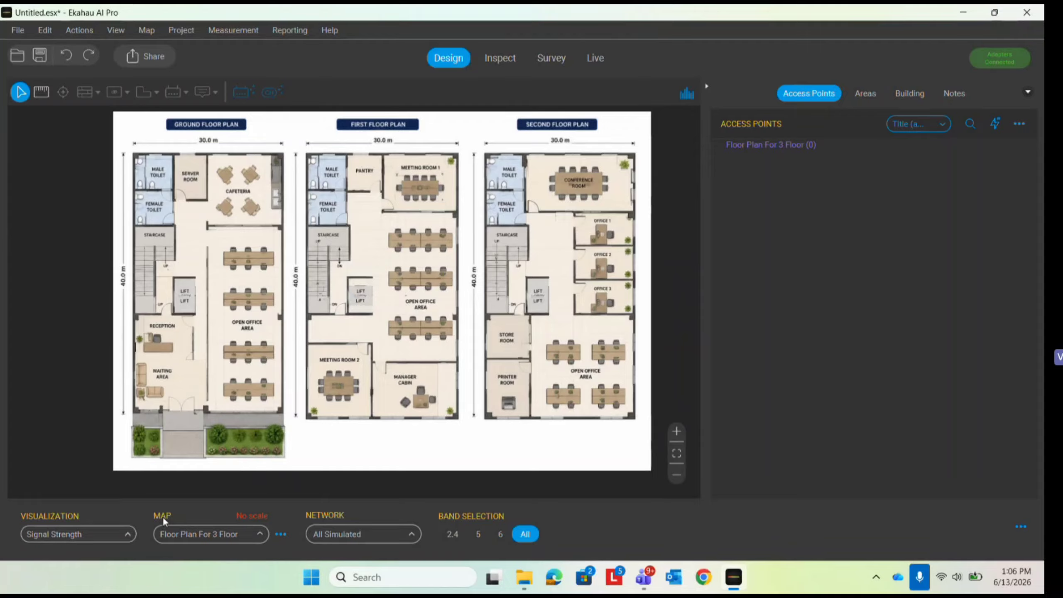
{"action": "left_click", "coordinate": [245, 533]}
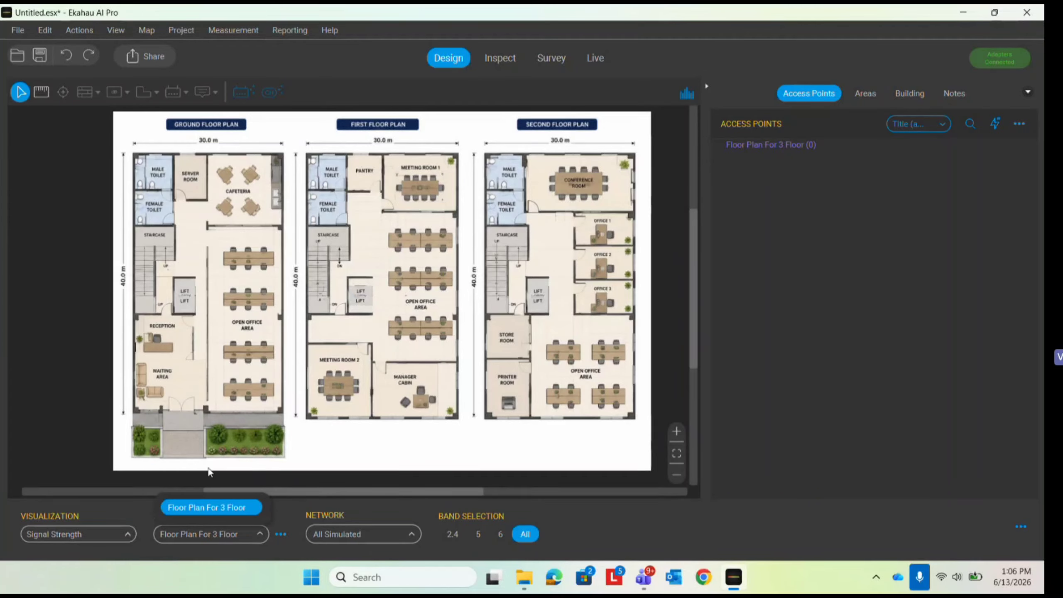
{"action": "left_click", "coordinate": [283, 533]}
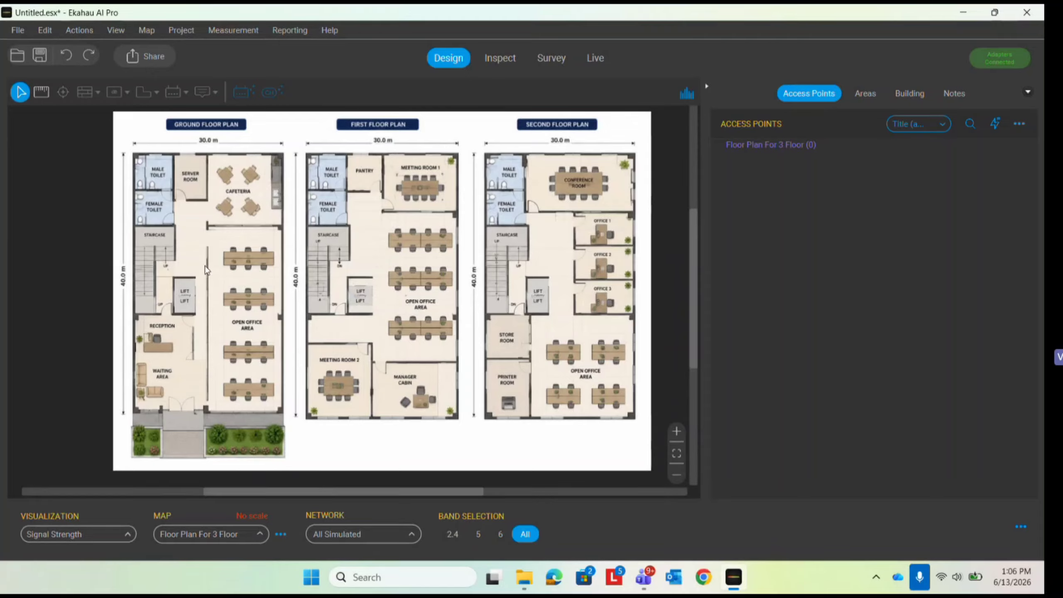
Rename the Floor Plan For 3 Floor map as Ground Floor
{"action": "left_click", "coordinate": [279, 539]}
{"action": "left_click", "coordinate": [318, 428]}
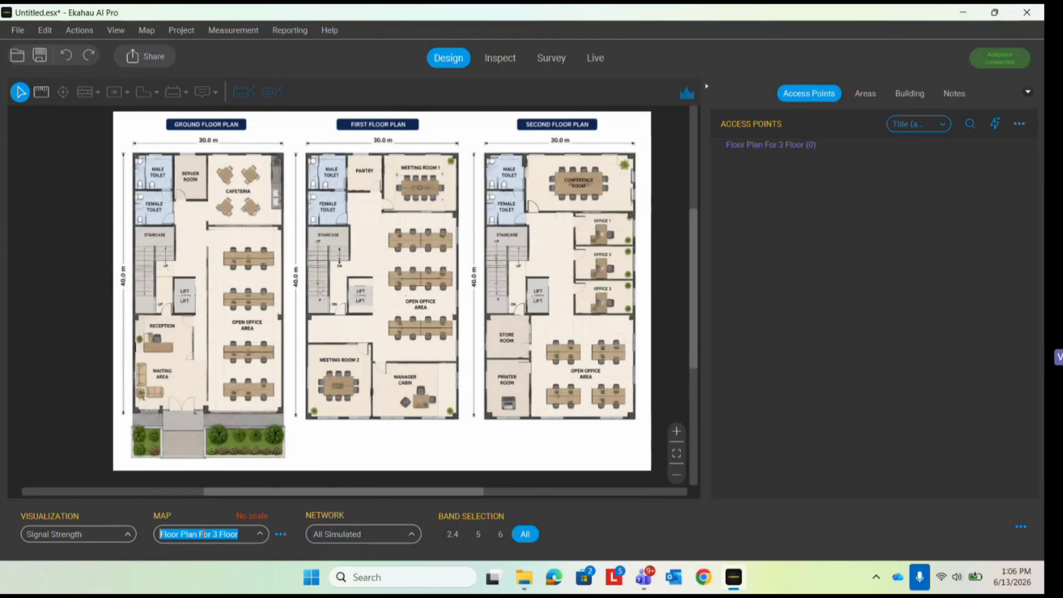
{"action": "type", "text": "Ground "}
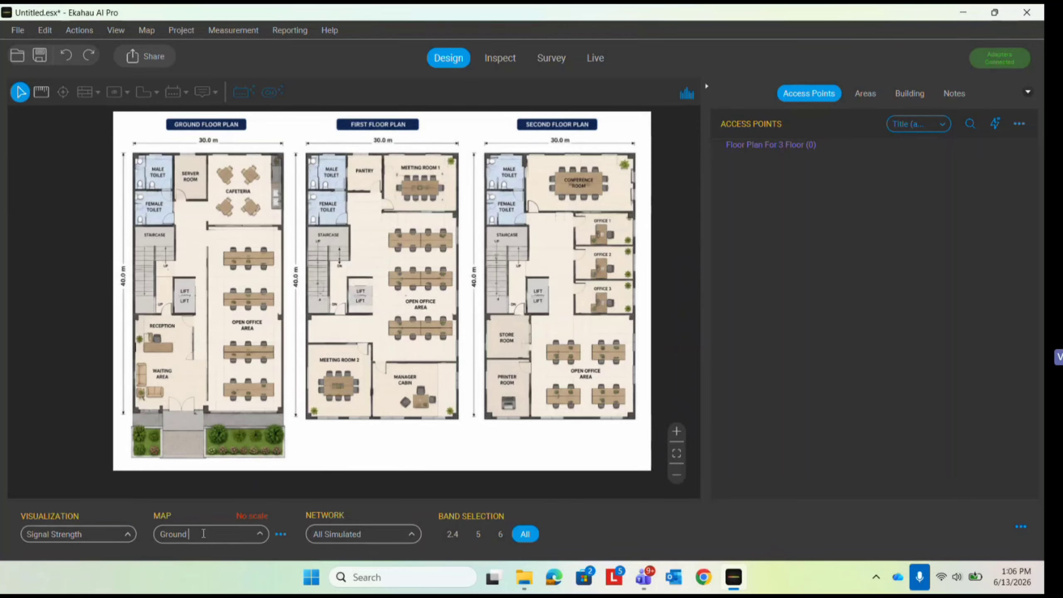
{"action": "type", "text": "Floor"}
{"action": "key", "text": "Return"}
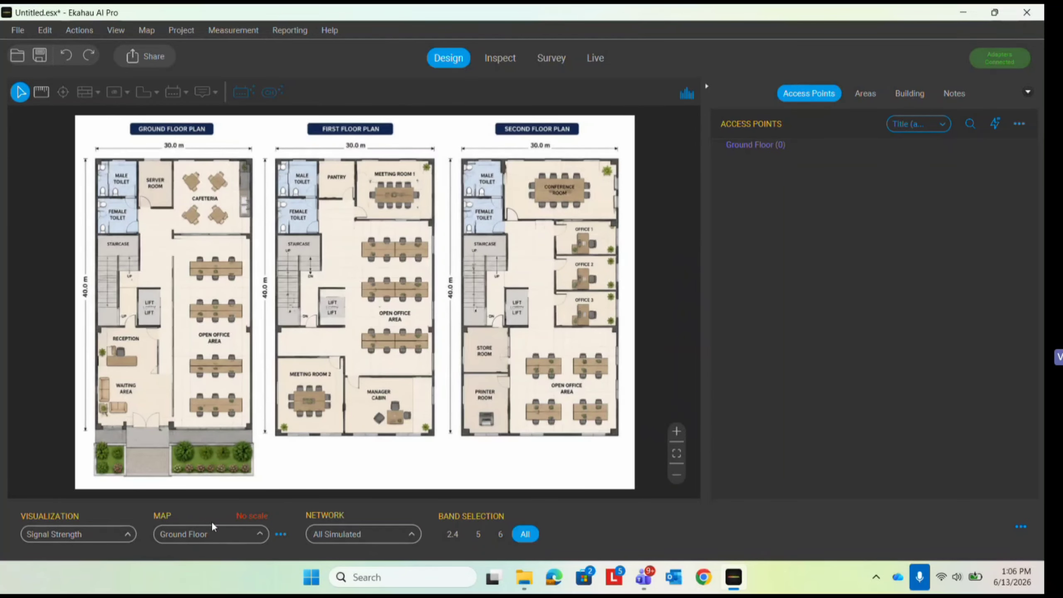
{"action": "left_click", "coordinate": [280, 535]}
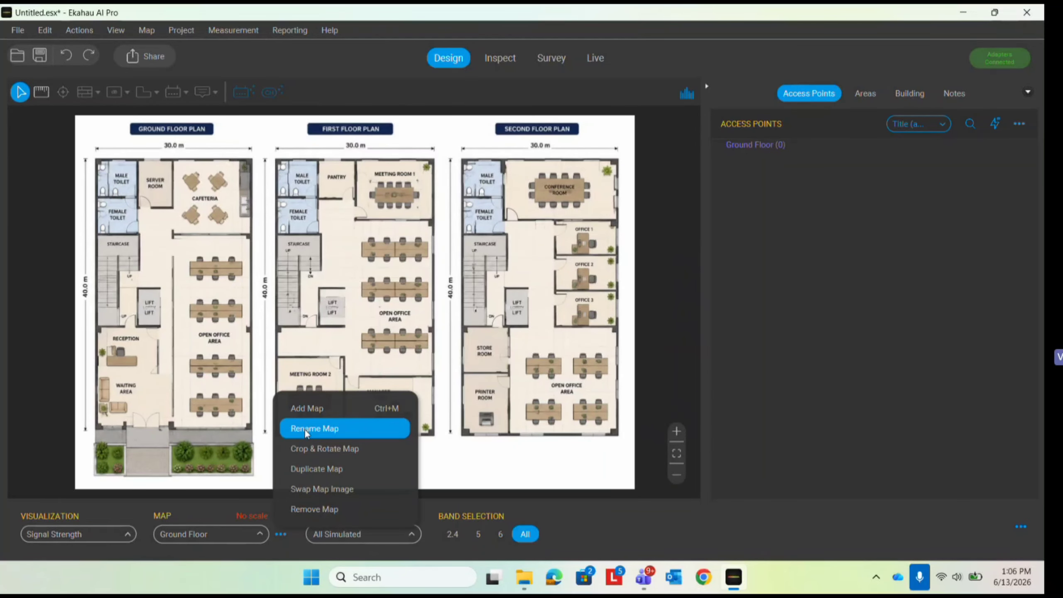
{"action": "left_click", "coordinate": [327, 430]}
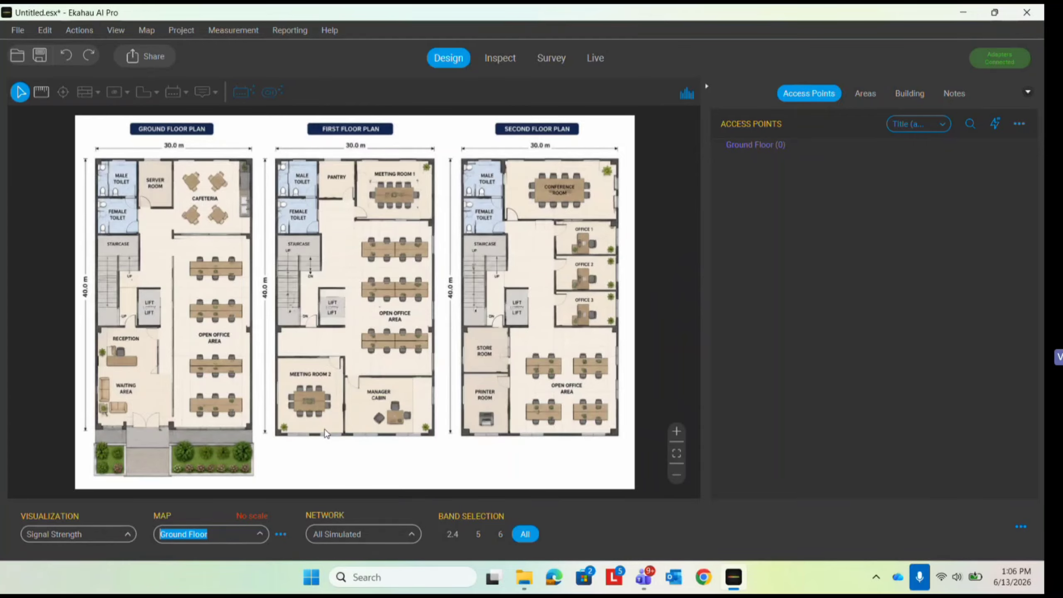
{"action": "left_click", "coordinate": [226, 537]}
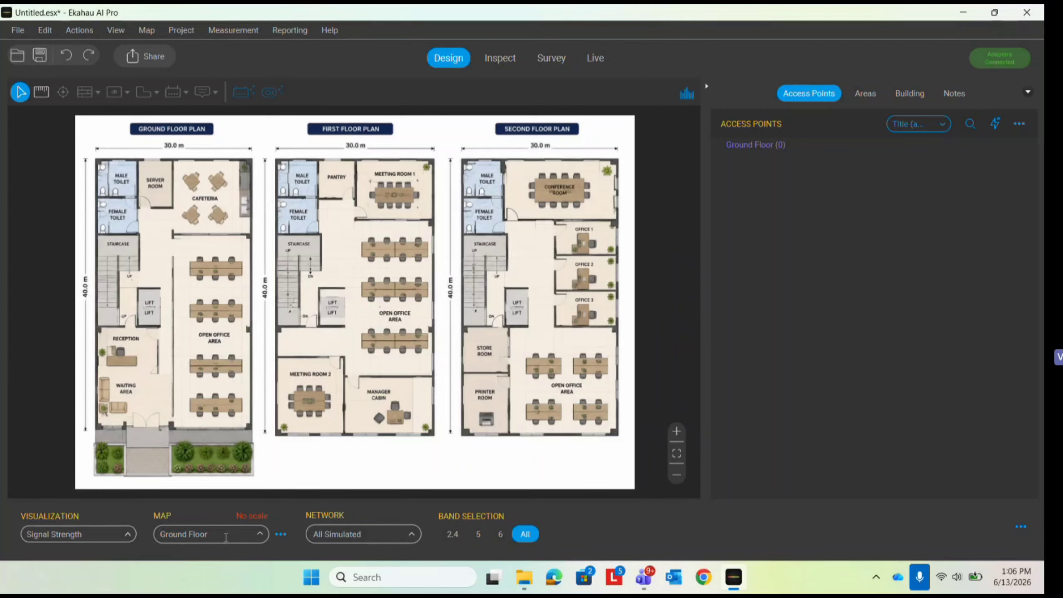
{"action": "left_click", "coordinate": [280, 534]}
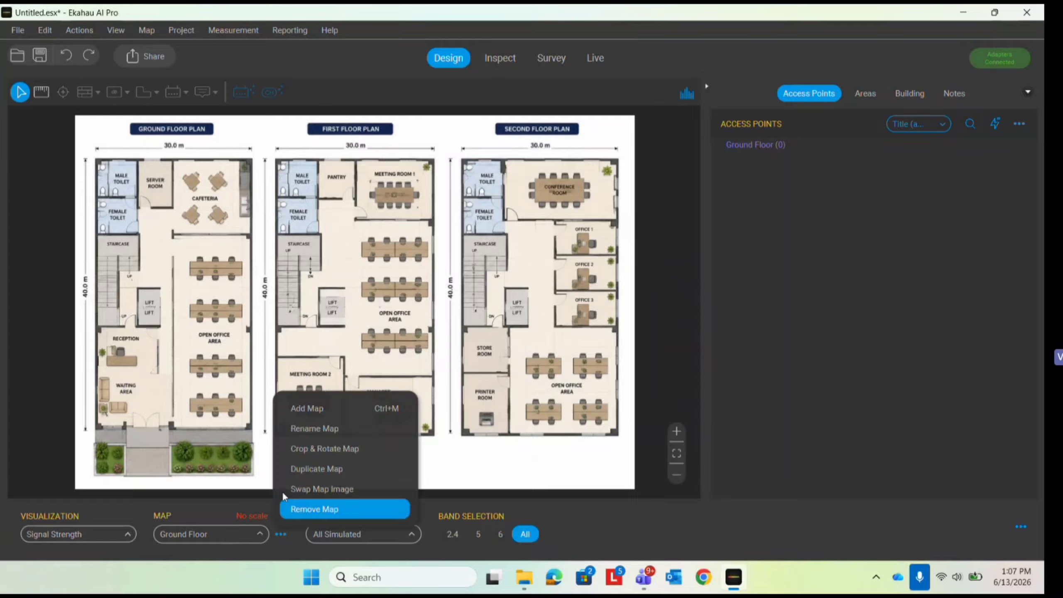
{"action": "left_click", "coordinate": [208, 508]}
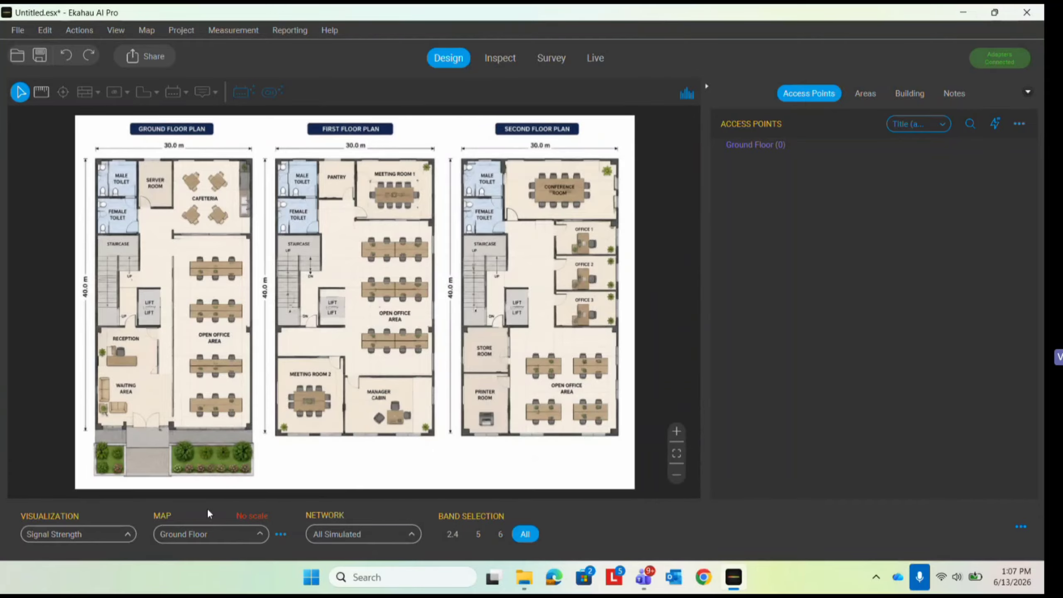
Add another map to the project from the Floor Plan For 3 Floor image file
{"action": "left_click", "coordinate": [279, 531]}
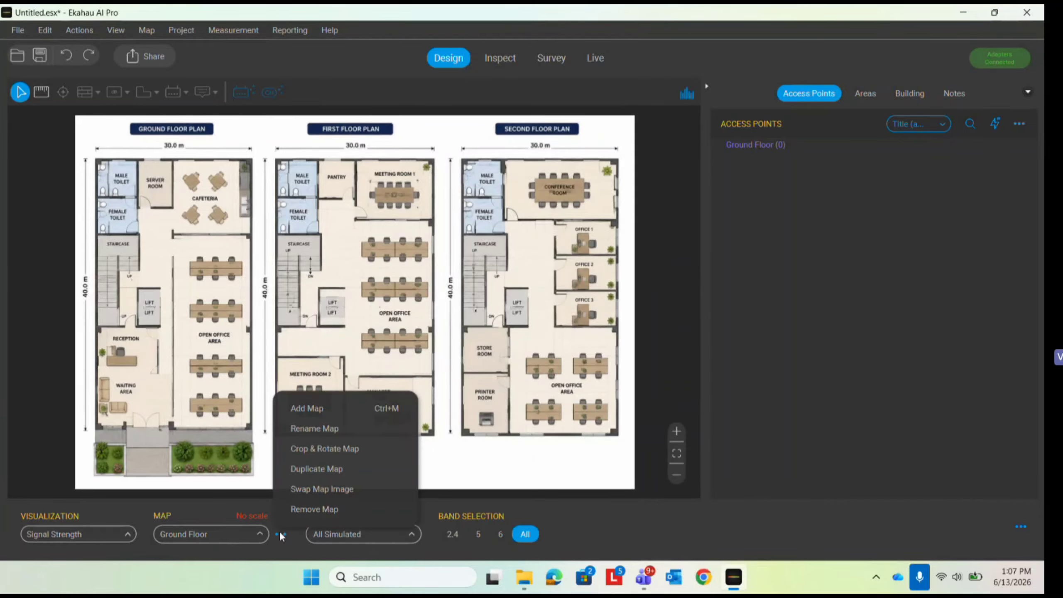
{"action": "left_click", "coordinate": [308, 409]}
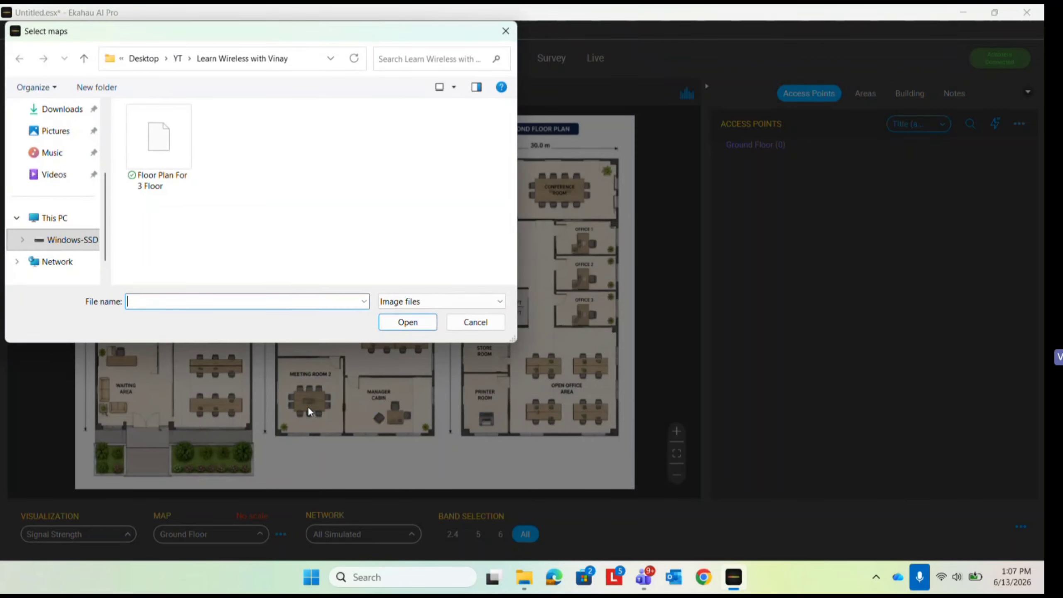
{"action": "left_click", "coordinate": [163, 153]}
{"action": "double_click", "coordinate": [162, 151]}
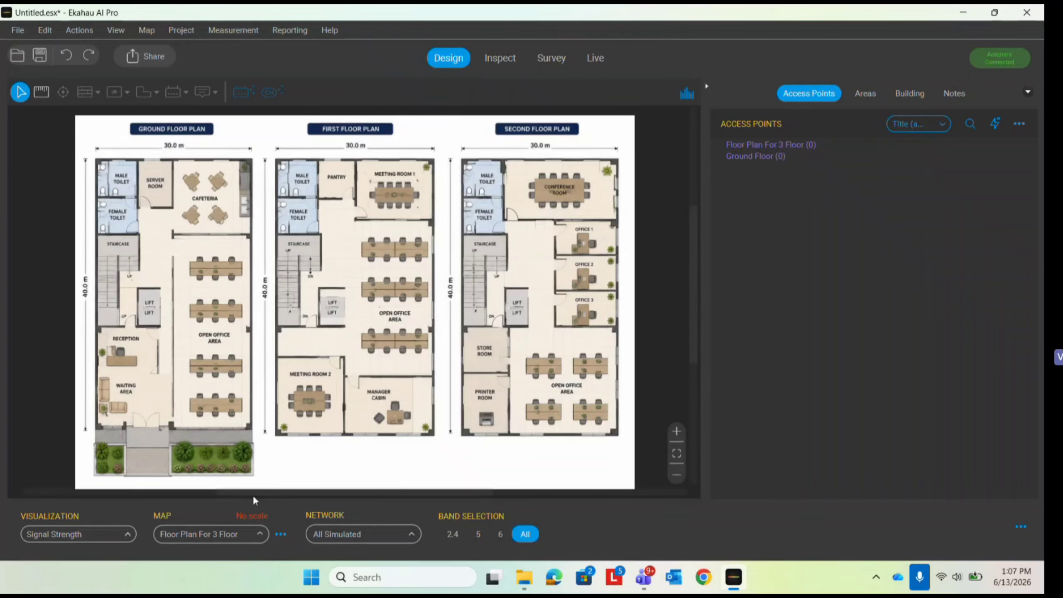
Rename the newly added Floor Plan For 3 Floor map as First Floor
{"action": "left_click", "coordinate": [228, 541]}
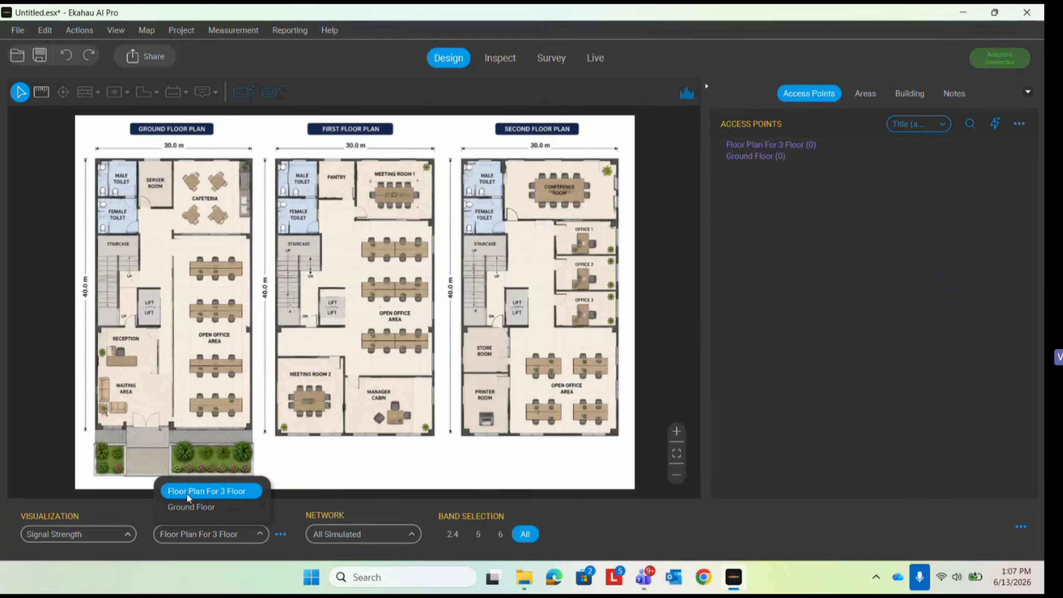
{"action": "left_click", "coordinate": [277, 538]}
{"action": "left_click", "coordinate": [280, 535]}
{"action": "left_click", "coordinate": [308, 429]}
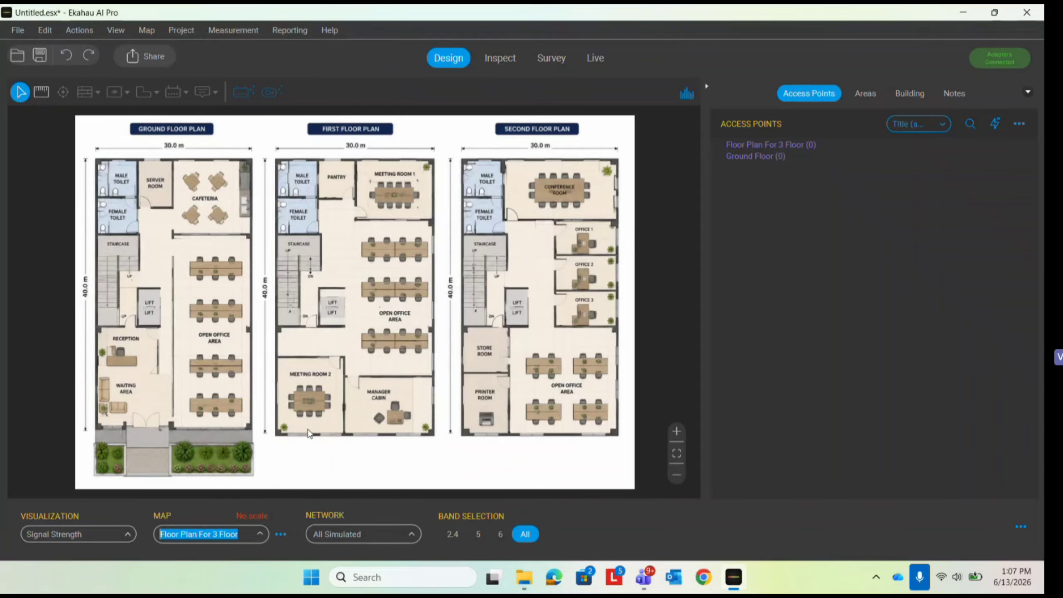
{"action": "type", "text": "Frist Fl"}
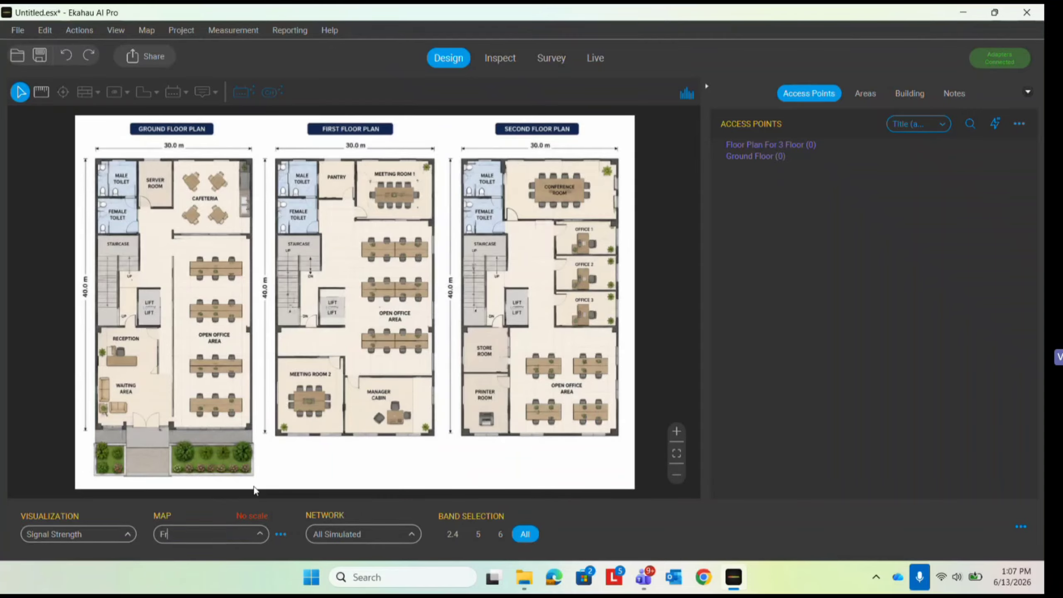
{"action": "type", "text": "oor"}
{"action": "key", "text": "BackSpace"}
{"action": "key", "text": "BackSpace"}
{"action": "key", "text": "BackSpace"}
{"action": "key", "text": "BackSpace"}
{"action": "key", "text": "BackSpace"}
{"action": "key", "text": "BackSpace"}
{"action": "key", "text": "BackSpace"}
{"action": "key", "text": "BackSpace"}
{"action": "key", "text": "BackSpace"}
{"action": "type", "text": "irst Floor"}
{"action": "key", "text": "Return"}
Duplicate the First Floor map and rename the copy as Second Floor
{"action": "left_click", "coordinate": [281, 534]}
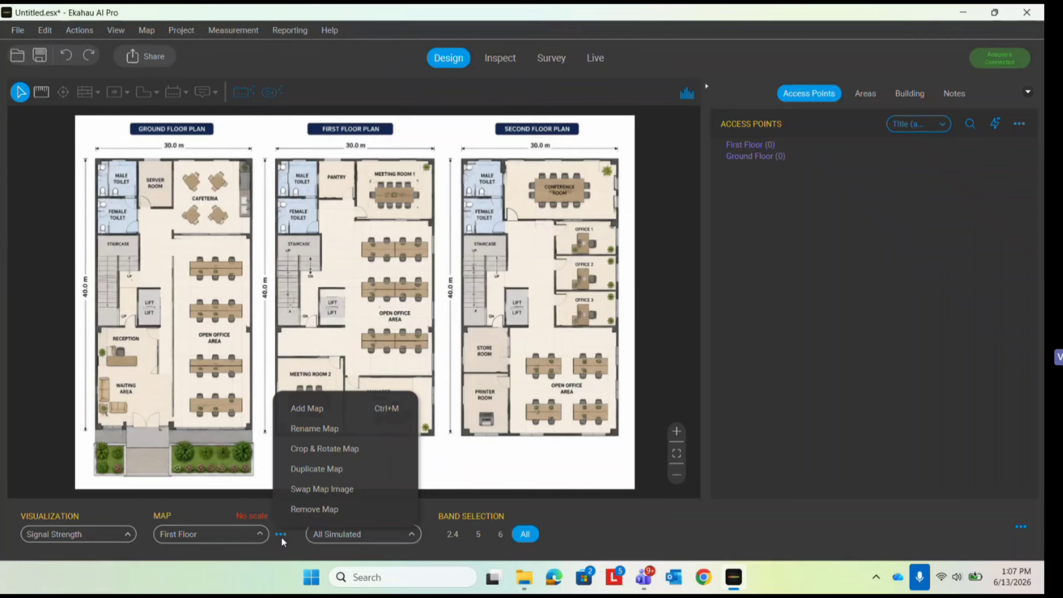
{"action": "left_click", "coordinate": [320, 469]}
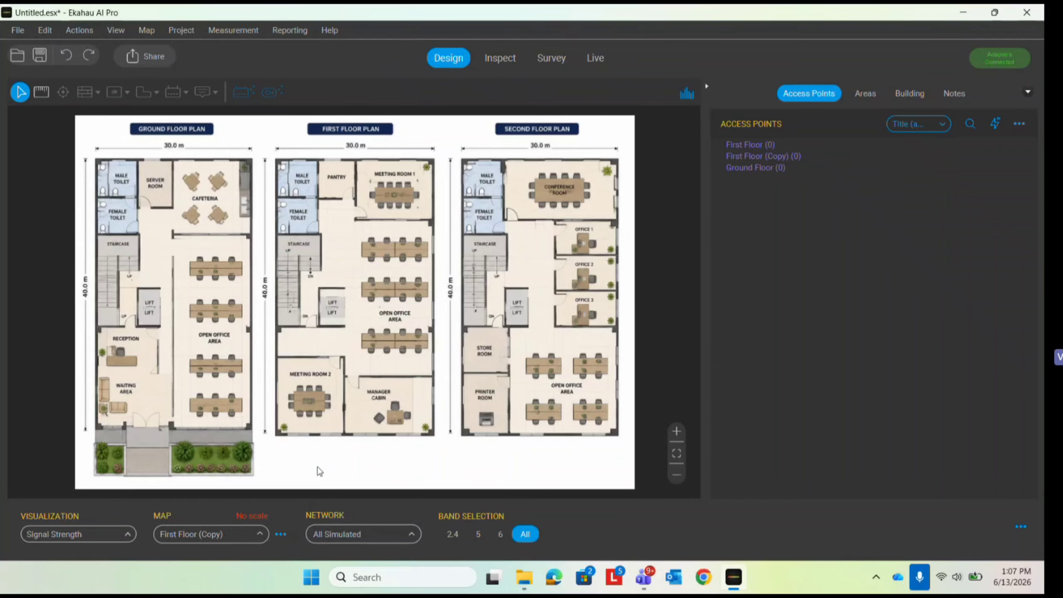
{"action": "left_click", "coordinate": [206, 538]}
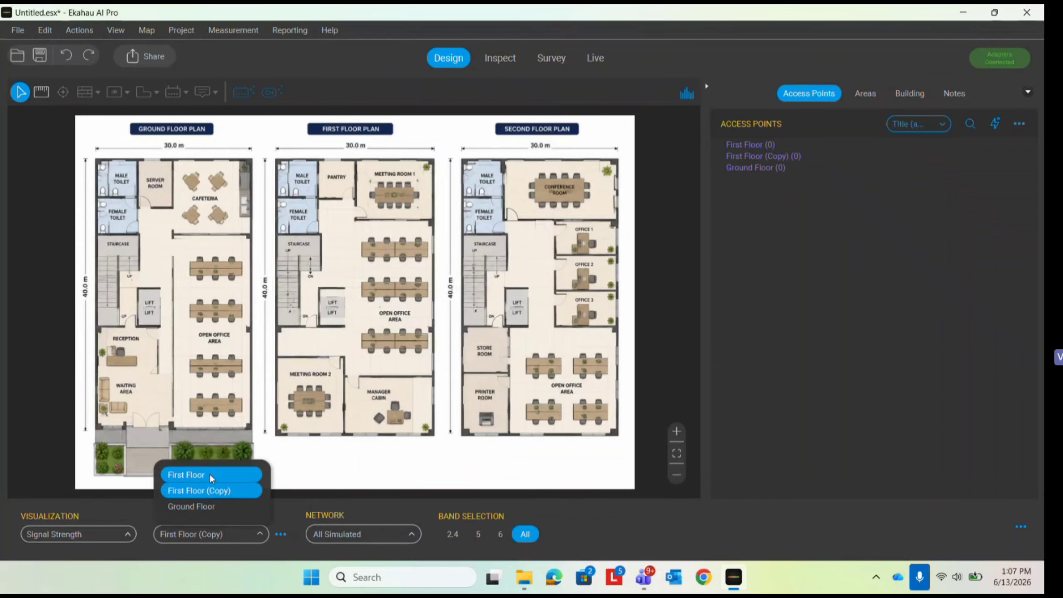
{"action": "left_click", "coordinate": [281, 534]}
{"action": "left_click", "coordinate": [282, 536]}
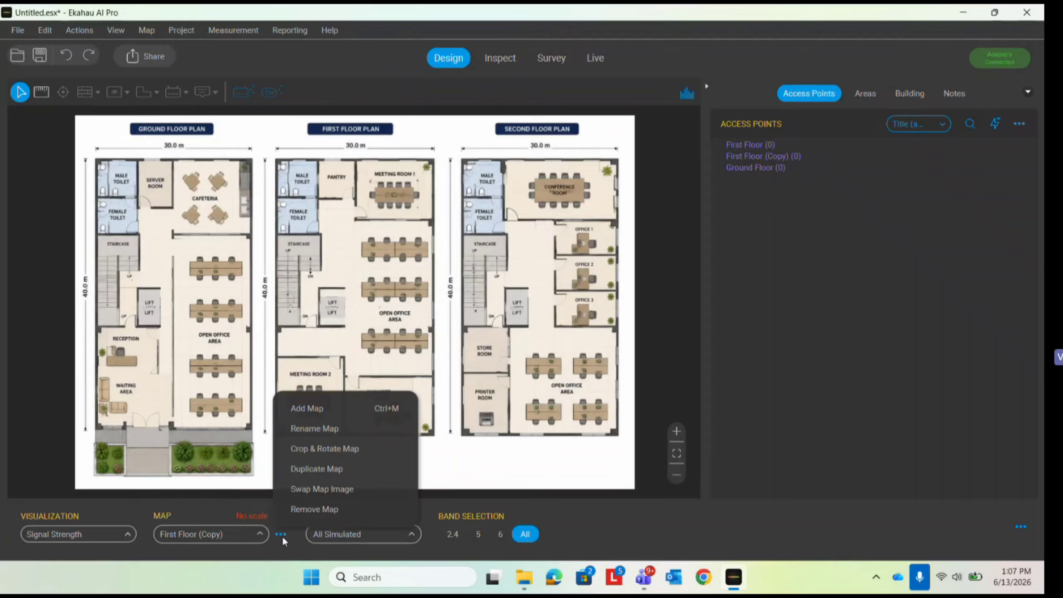
{"action": "left_click", "coordinate": [312, 430]}
{"action": "type", "text": "S"}
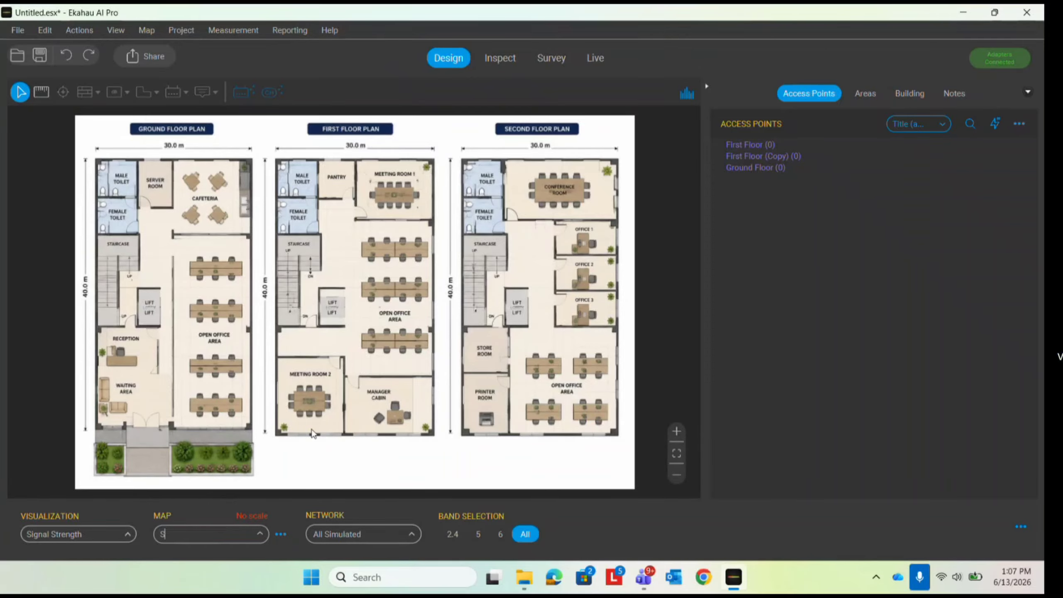
{"action": "type", "text": "econd Floor"}
{"action": "key", "text": "Return"}
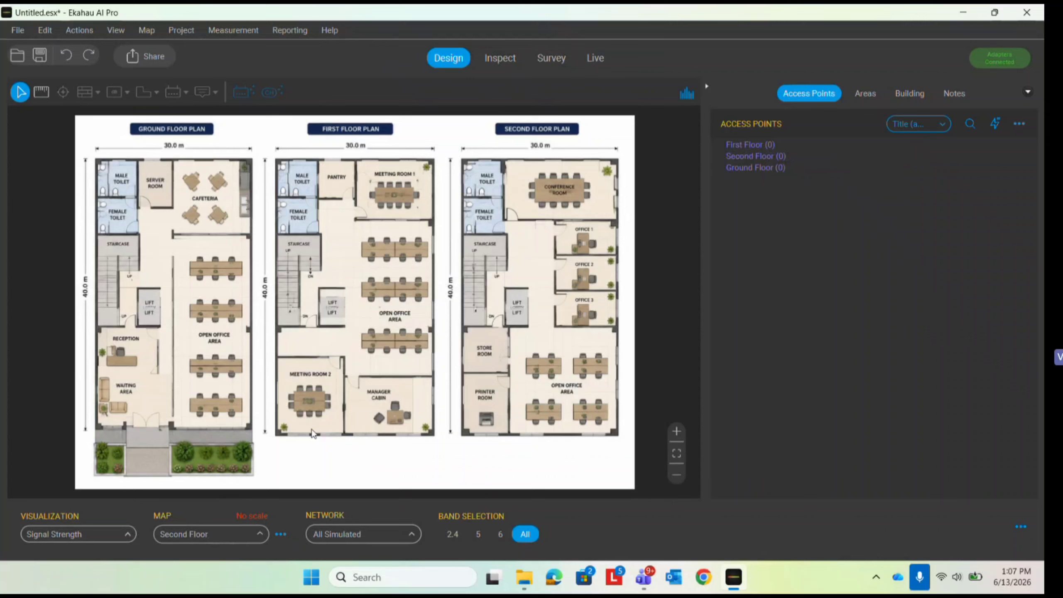
Switch to the First Floor map and crop its image so only the ground floor plan drawing is kept
{"action": "left_click", "coordinate": [245, 536]}
{"action": "left_click", "coordinate": [230, 491]}
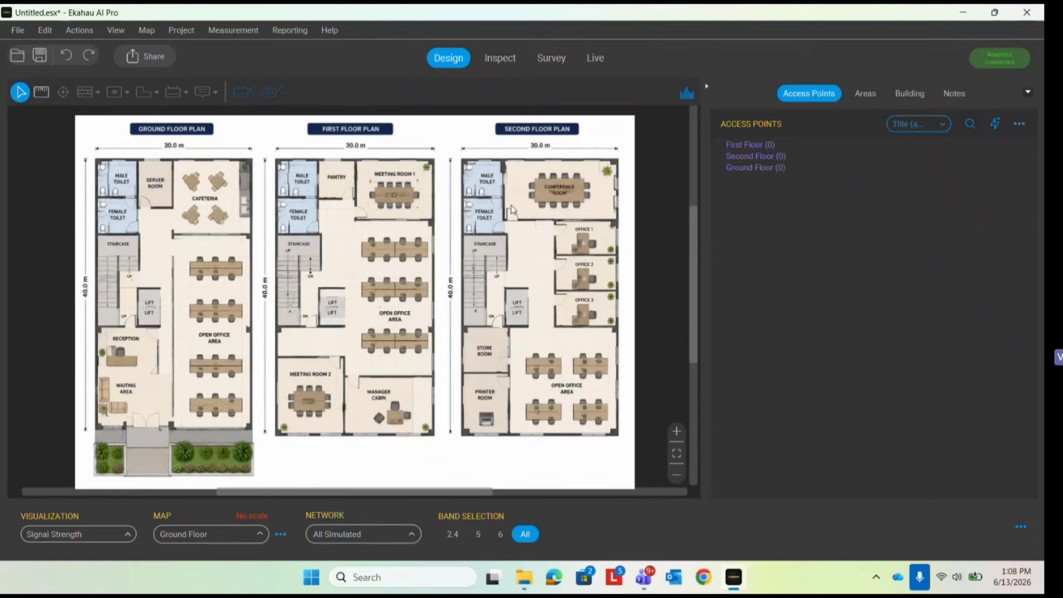
{"action": "left_click", "coordinate": [247, 540]}
{"action": "left_click", "coordinate": [228, 471]}
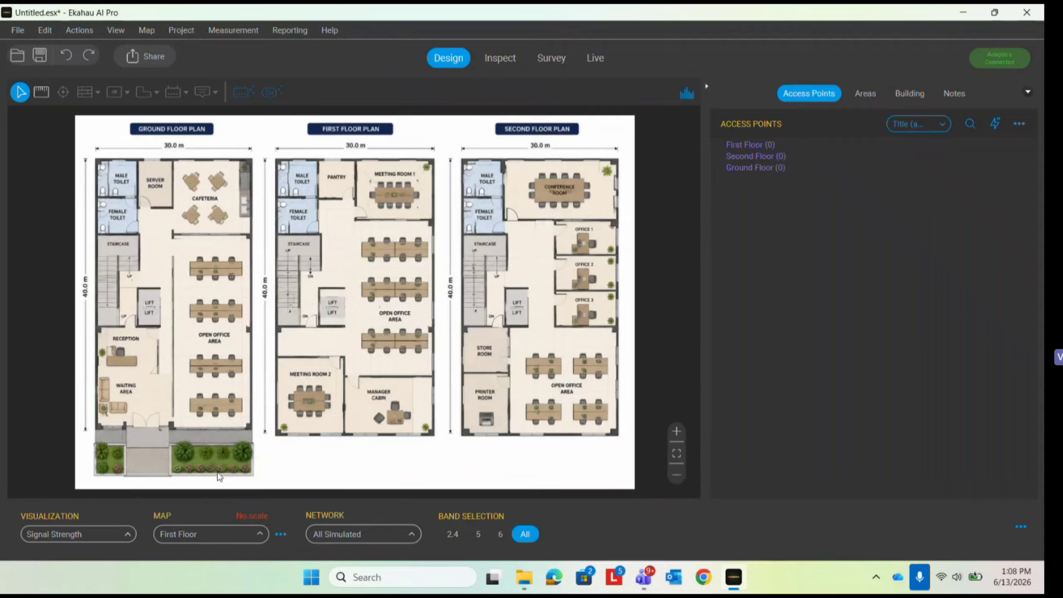
{"action": "left_click", "coordinate": [281, 533]}
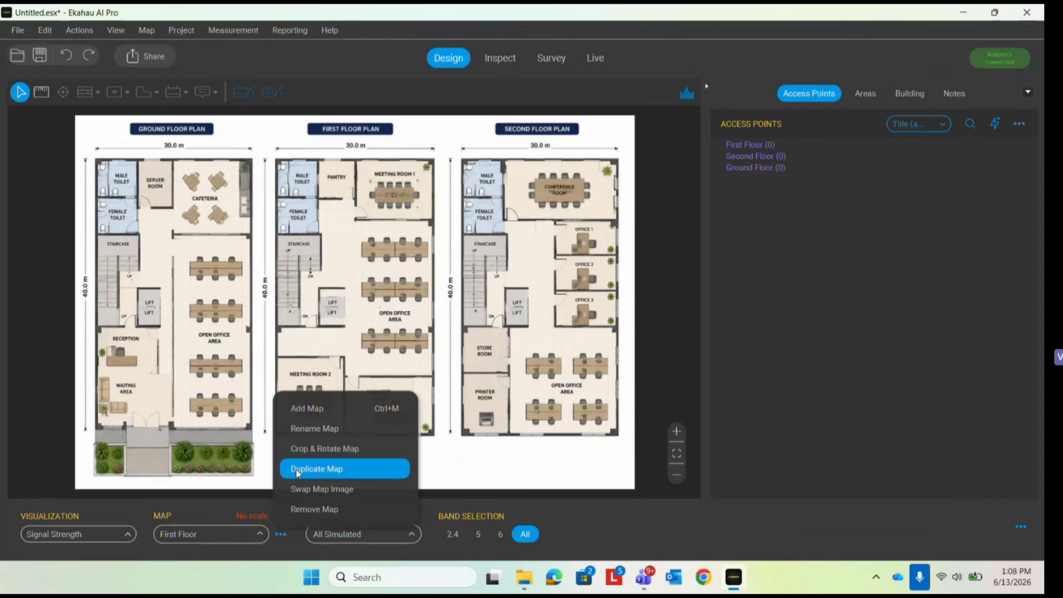
{"action": "left_click", "coordinate": [307, 449]}
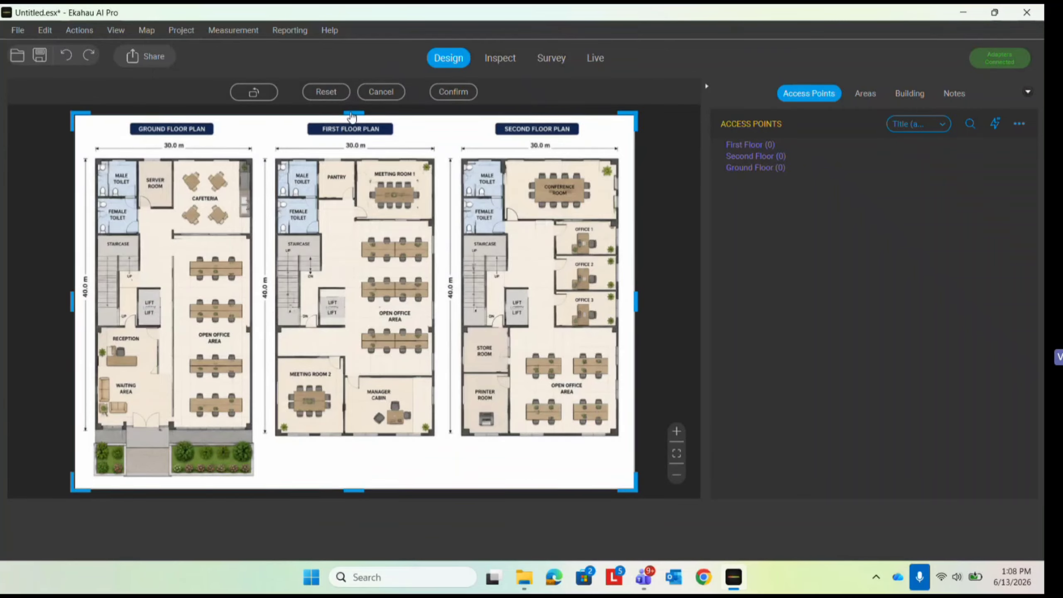
{"action": "mouse_move", "coordinate": [353, 113]}
{"action": "left_mouse_down"}
{"action": "mouse_move", "coordinate": [353, 137]}
{"action": "mouse_move", "coordinate": [354, 116]}
{"action": "left_mouse_up"}
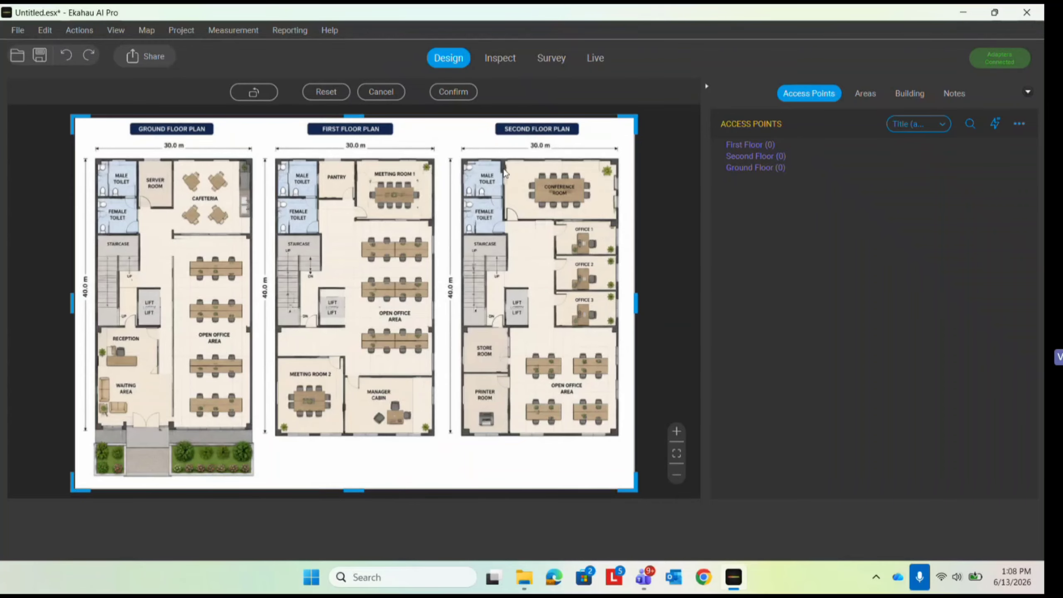
{"action": "left_click_drag", "start_coordinate": [636, 302], "coordinate": [275, 289]}
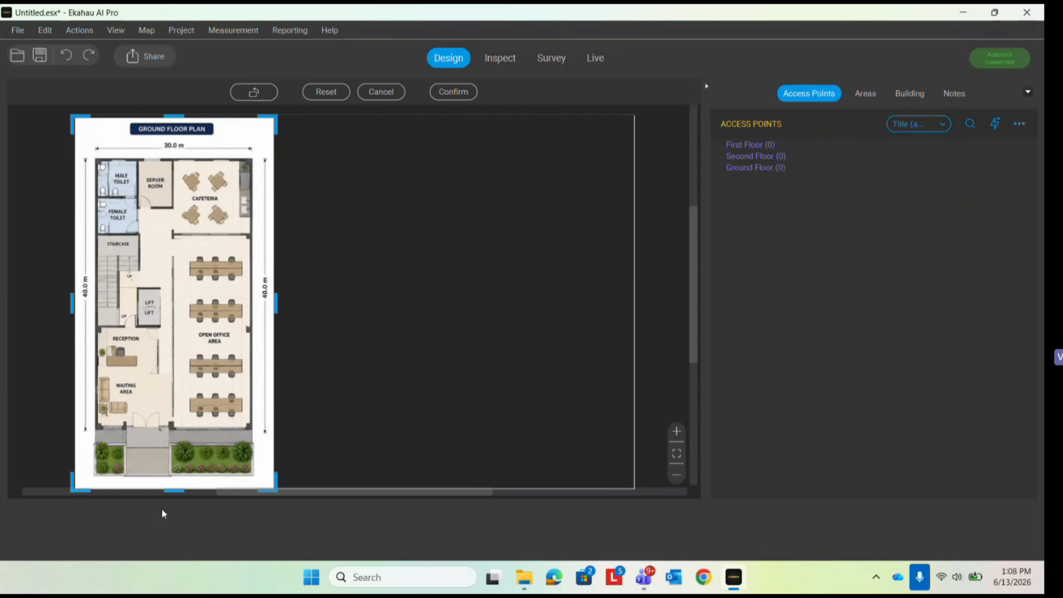
{"action": "left_click_drag", "start_coordinate": [173, 489], "coordinate": [176, 483]}
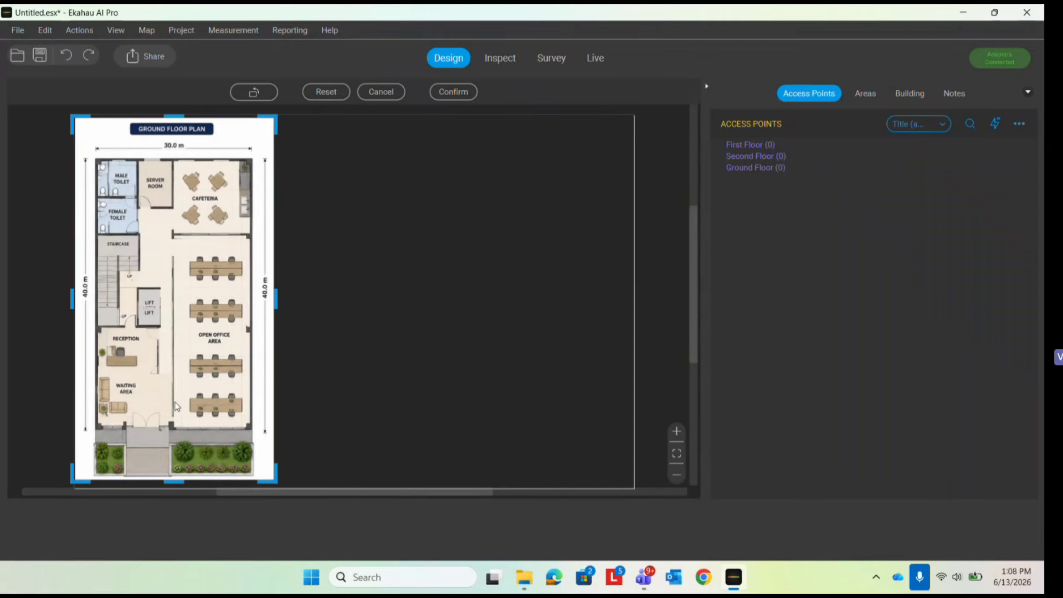
{"action": "left_click", "coordinate": [456, 93]}
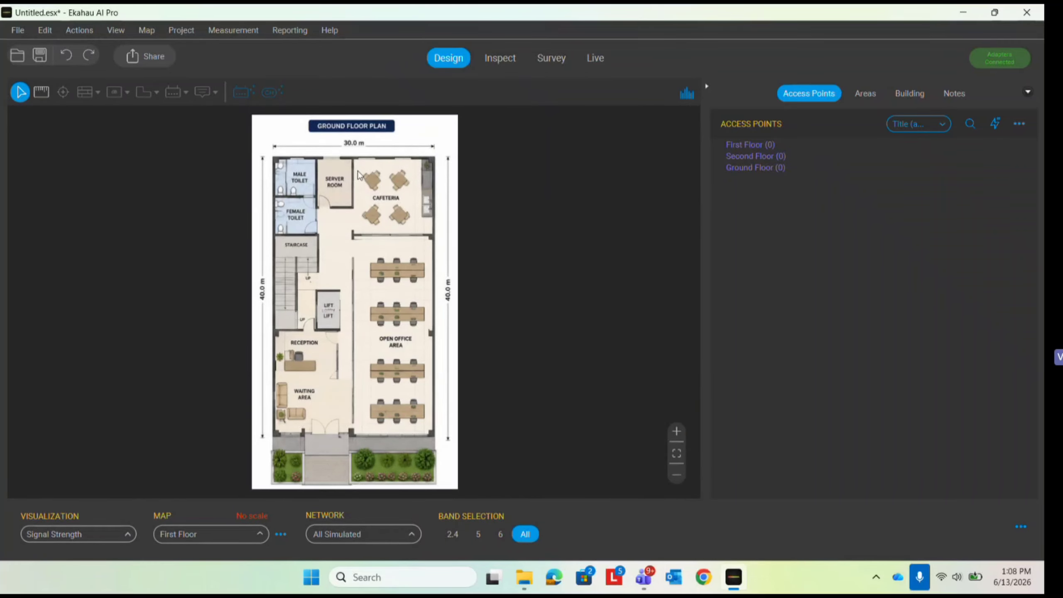
Undo the last crop and crop the First Floor map again so only the first floor plan drawing is kept
{"action": "key", "text": "ctrl+z"}
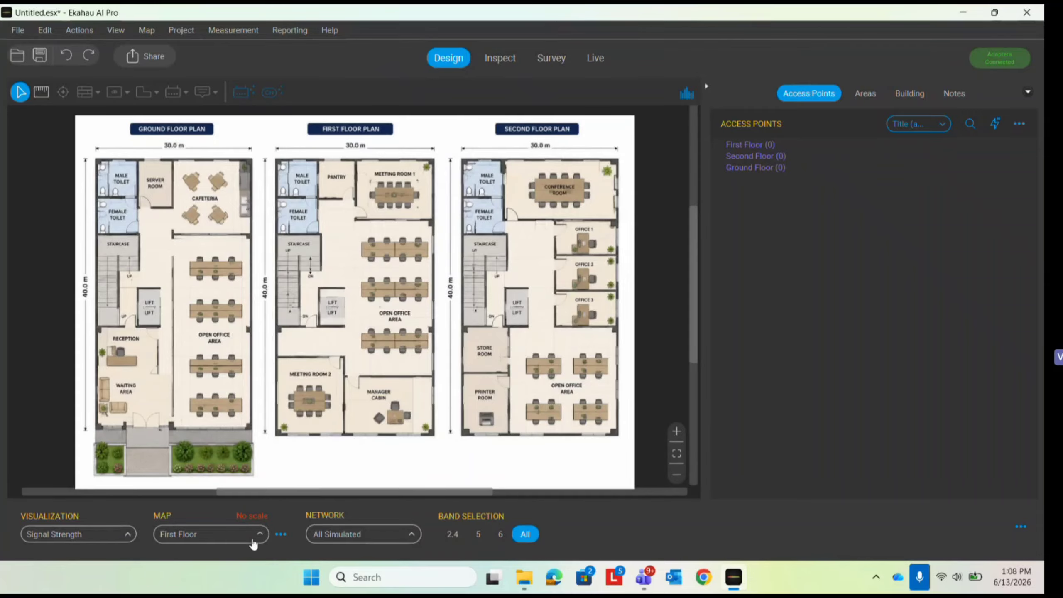
{"action": "left_click", "coordinate": [281, 535]}
{"action": "left_click", "coordinate": [312, 449]}
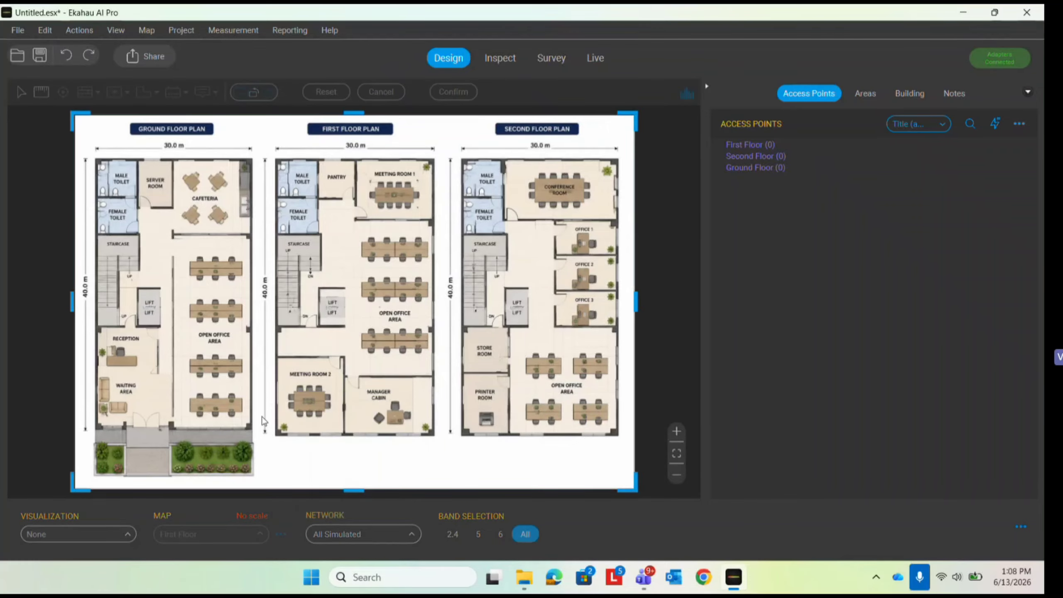
{"action": "left_click_drag", "start_coordinate": [72, 300], "coordinate": [268, 290]}
{"action": "left_click_drag", "start_coordinate": [636, 306], "coordinate": [449, 314]}
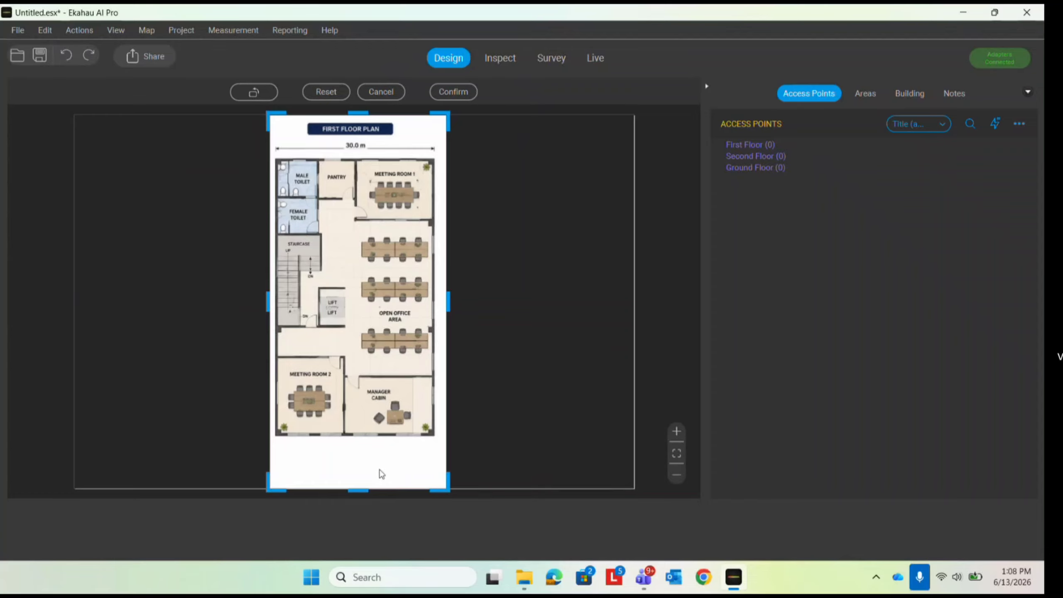
{"action": "left_click_drag", "start_coordinate": [440, 477], "coordinate": [439, 460]}
{"action": "left_click_drag", "start_coordinate": [365, 482], "coordinate": [363, 463]}
{"action": "left_click_drag", "start_coordinate": [357, 115], "coordinate": [360, 120]}
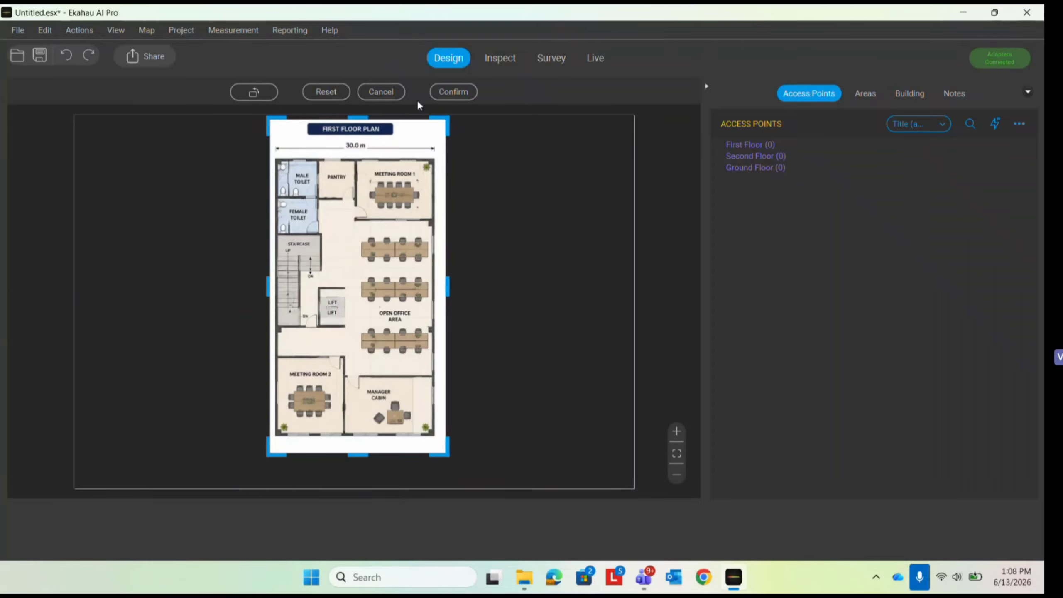
{"action": "left_click", "coordinate": [448, 95]}
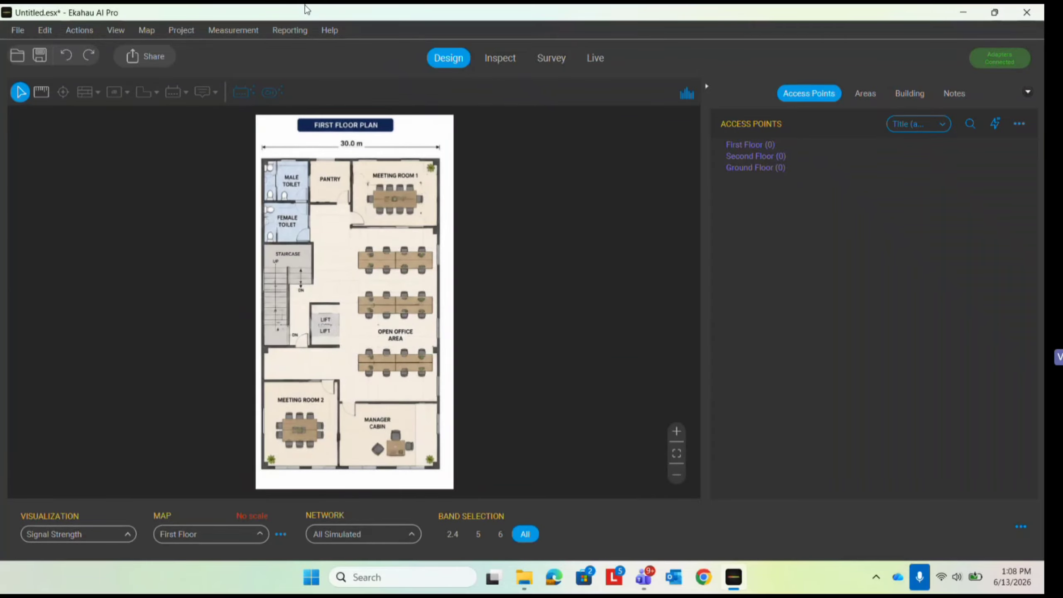
Switch to the Ground Floor map and crop its image to the ground floor plan drawing
{"action": "left_click", "coordinate": [257, 540]}
{"action": "left_click", "coordinate": [215, 504]}
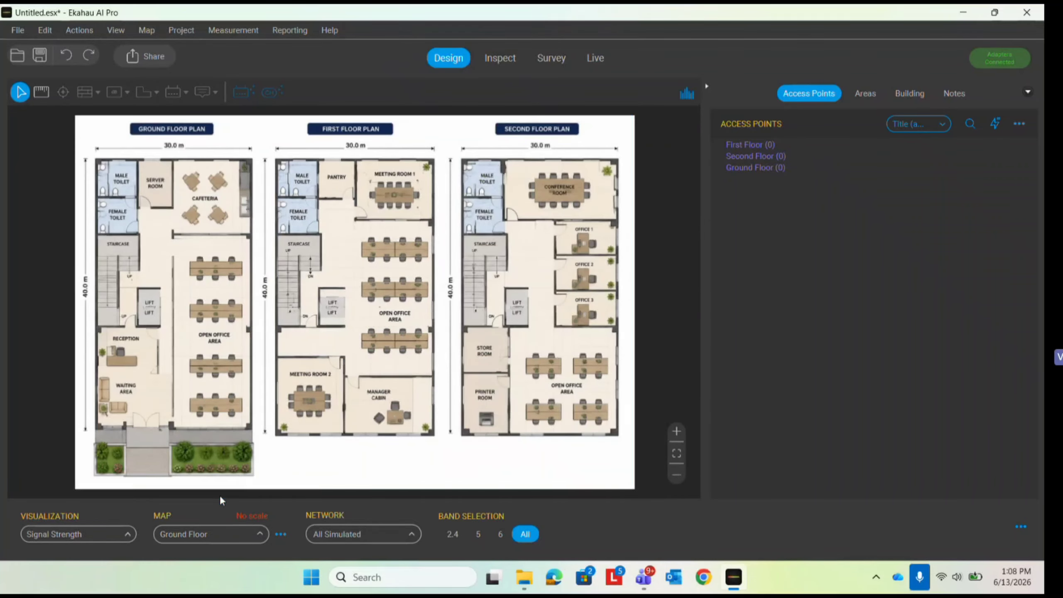
{"action": "left_click", "coordinate": [280, 534]}
{"action": "left_click", "coordinate": [329, 447]}
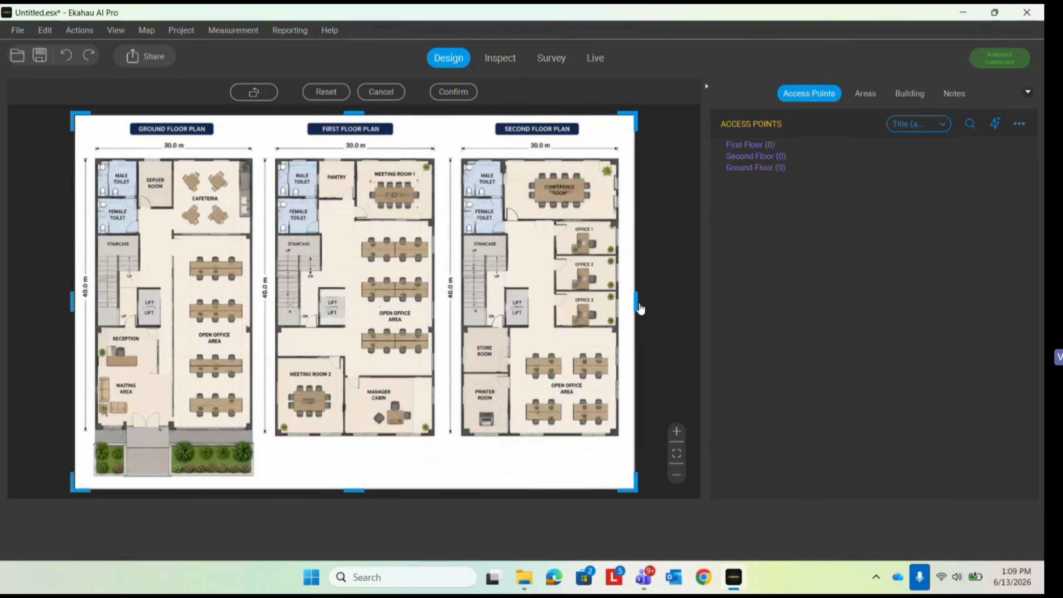
{"action": "left_click_drag", "start_coordinate": [636, 305], "coordinate": [273, 321]}
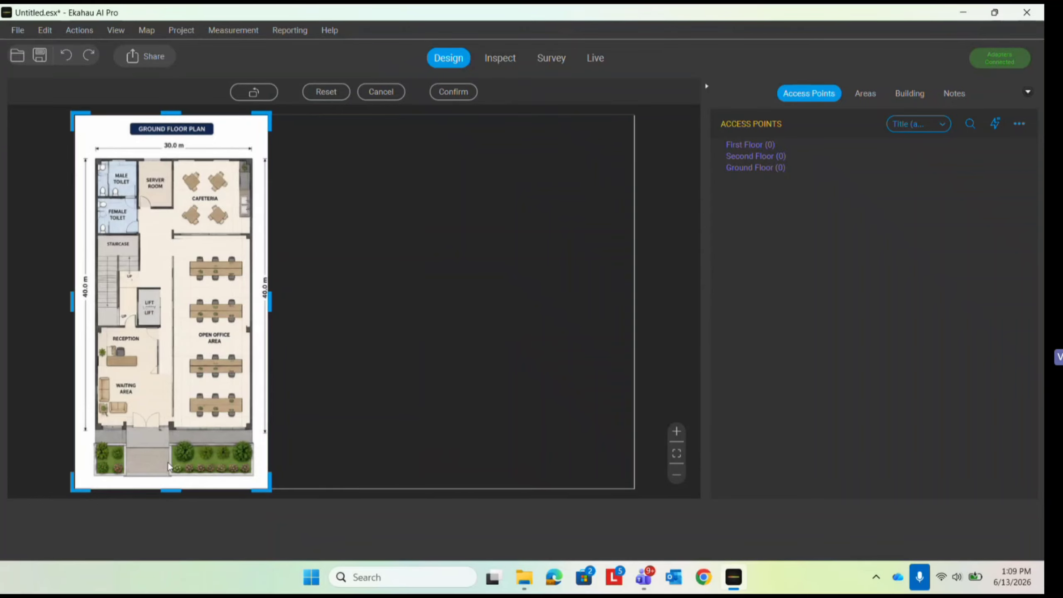
{"action": "left_click_drag", "start_coordinate": [167, 491], "coordinate": [170, 478]}
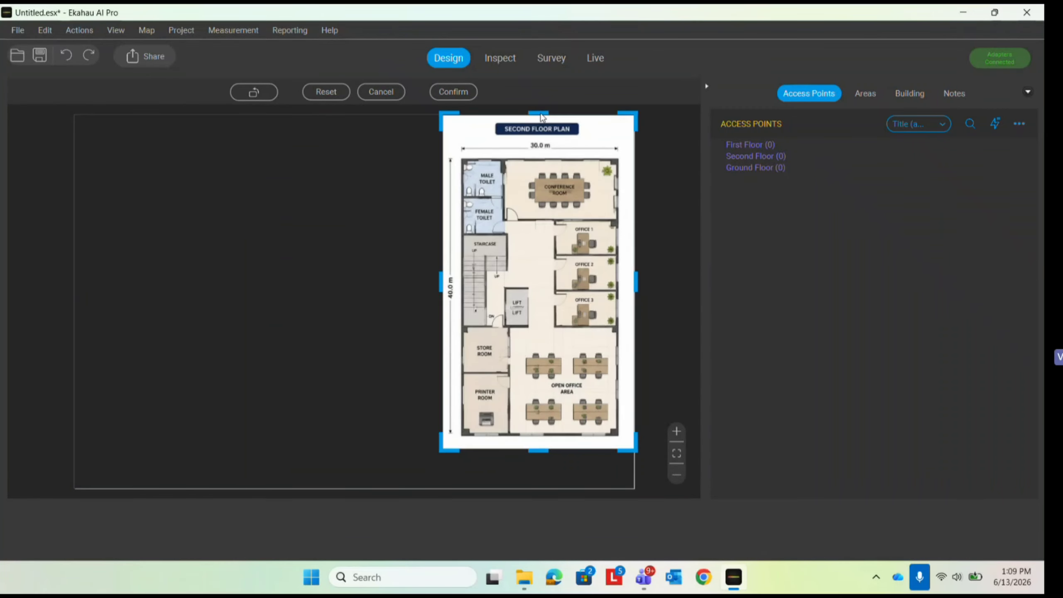
Trim the blank space above the second floor plan drawing and apply the Second Floor map's crop
{"action": "left_click_drag", "start_coordinate": [540, 112], "coordinate": [540, 120]}
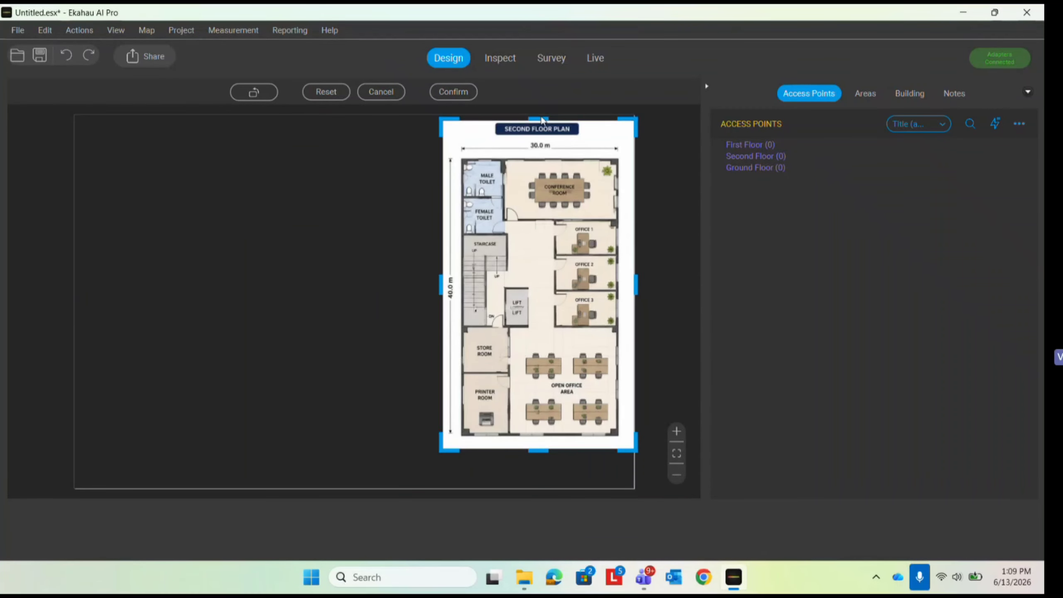
{"action": "left_click", "coordinate": [468, 93]}
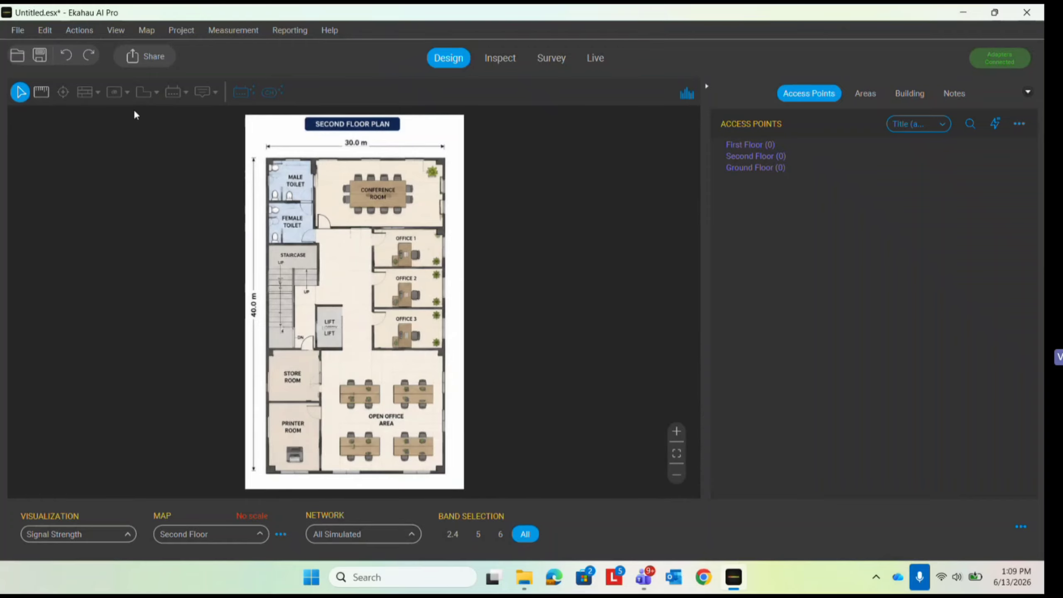
Switch to the Ground Floor map and set its scale to 30 m along the horizontal dimension line above the plan
{"action": "left_click", "coordinate": [254, 542]}
{"action": "left_click", "coordinate": [237, 489]}
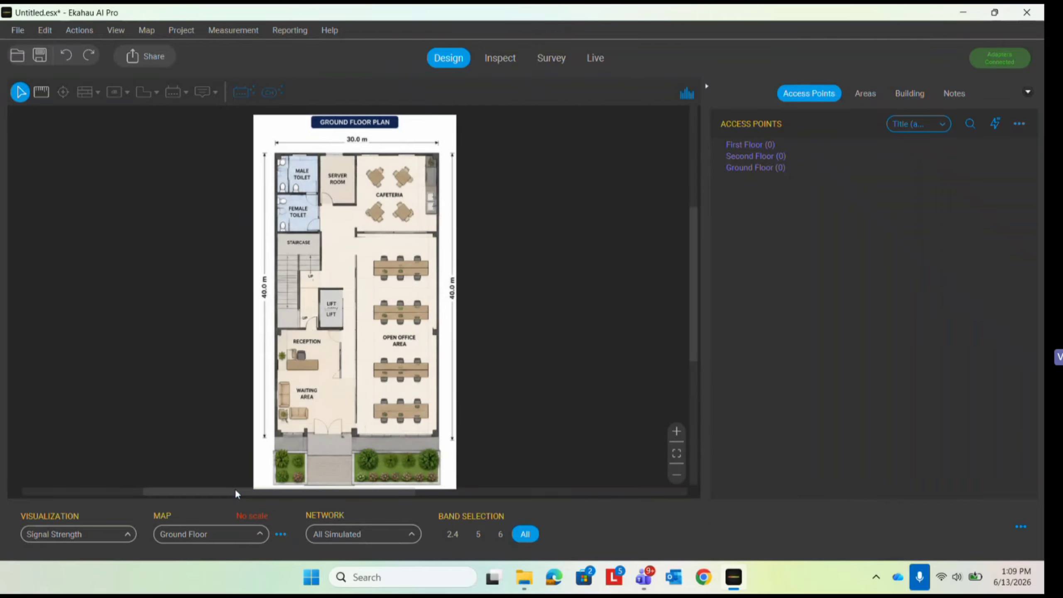
{"action": "scroll", "coordinate": [305, 130], "scroll_direction": "up", "scroll_amount": 3}
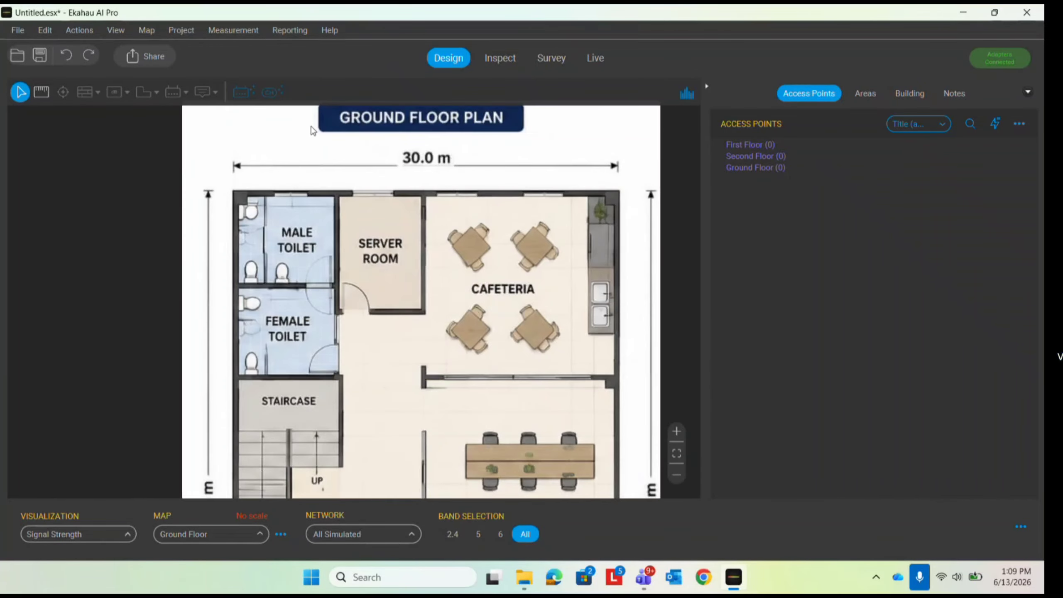
{"action": "left_click", "coordinate": [41, 91]}
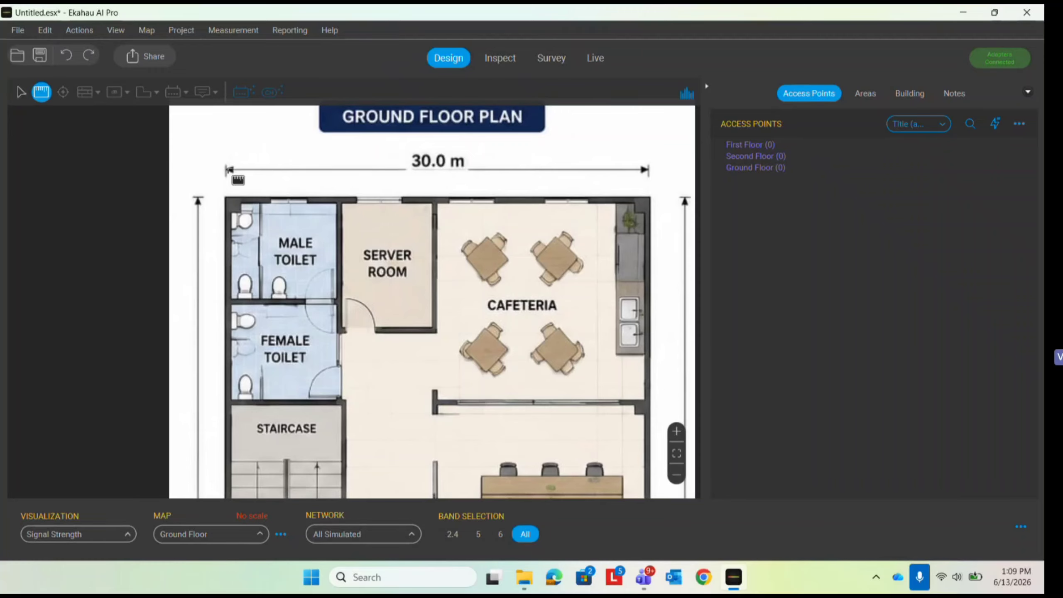
{"action": "left_click", "coordinate": [225, 169]}
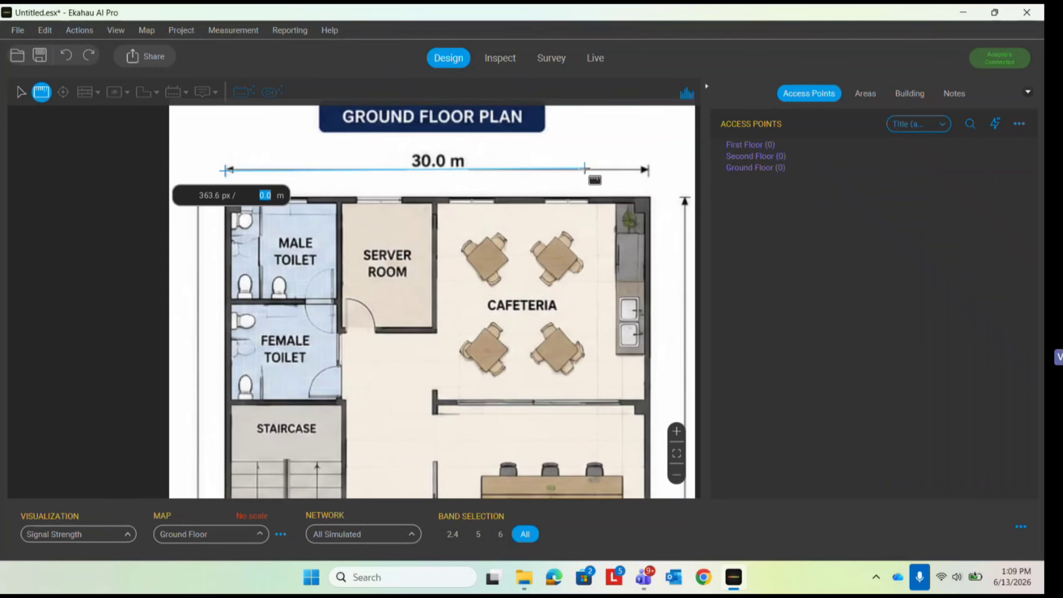
{"action": "left_click", "coordinate": [649, 170]}
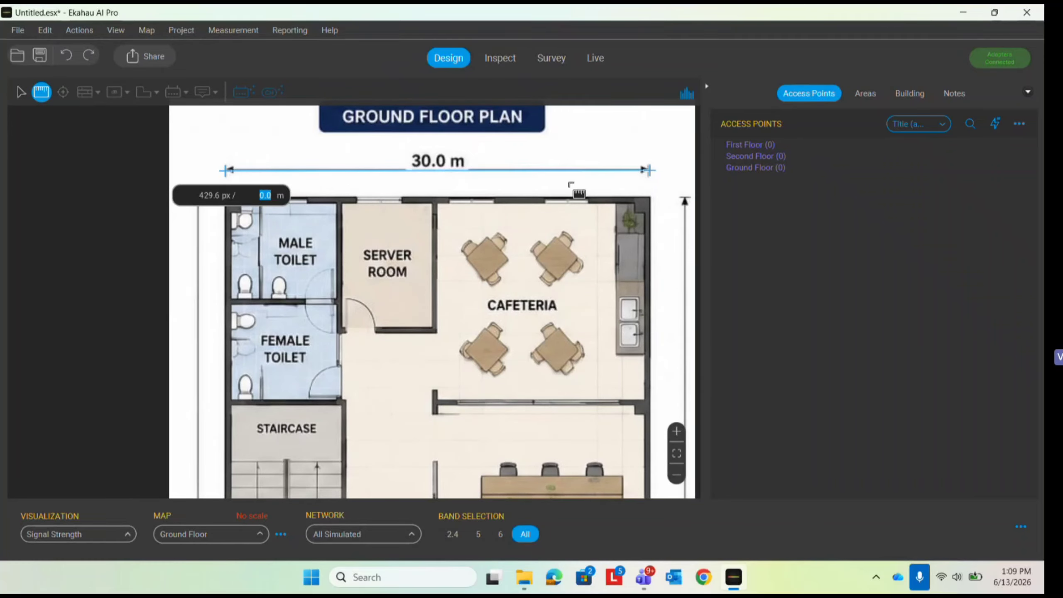
{"action": "type", "text": "30"}
{"action": "key", "text": "Return"}
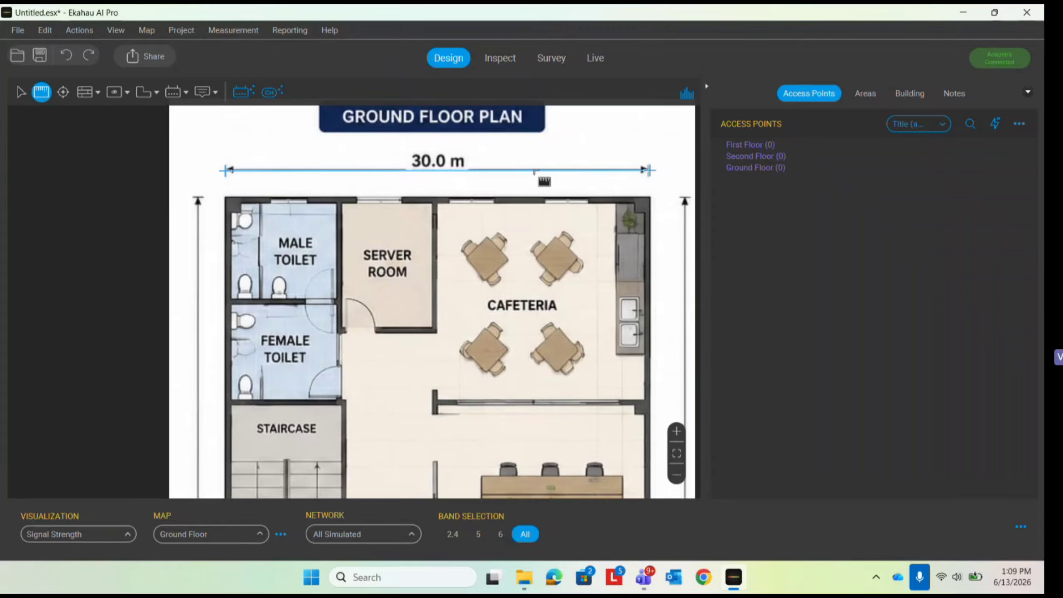
Measure the ground floor building's length along the left vertical dimension line and the left outer wall
{"action": "scroll", "coordinate": [332, 462], "scroll_direction": "up", "scroll_amount": 1}
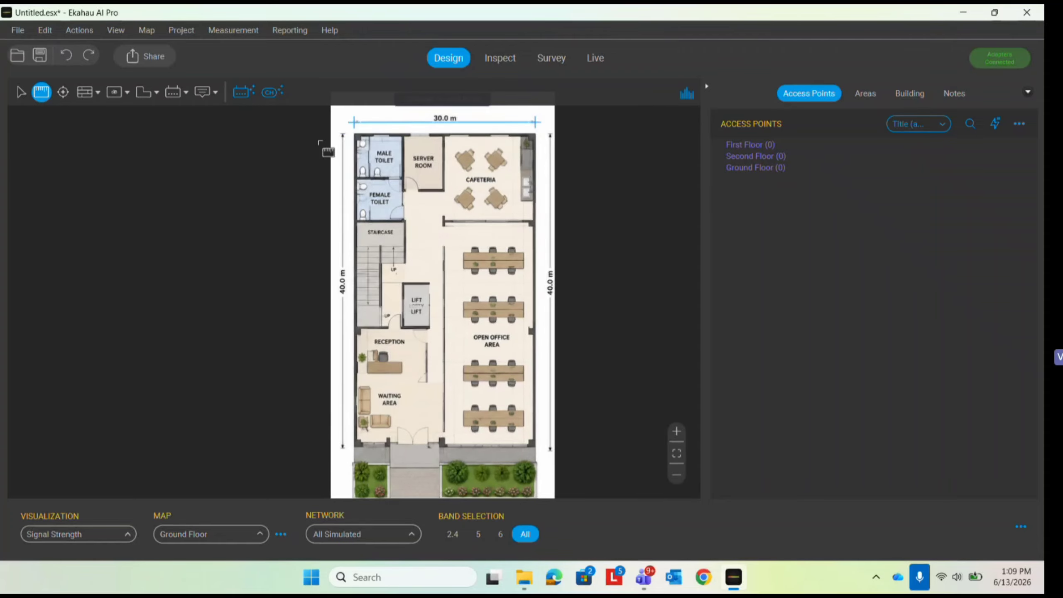
{"action": "left_click_drag", "start_coordinate": [343, 136], "coordinate": [342, 447]}
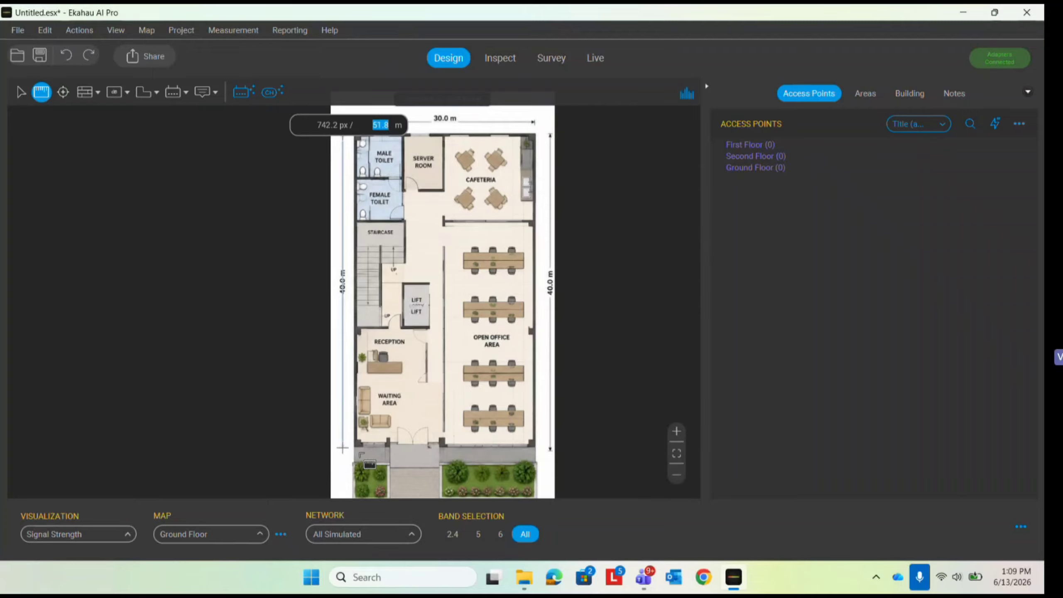
{"action": "left_click_drag", "start_coordinate": [357, 445], "coordinate": [356, 134]}
Rescale the Ground Floor map by setting the server room door opening's width to 0.9 m
{"action": "scroll", "coordinate": [402, 191], "scroll_direction": "up", "scroll_amount": 5}
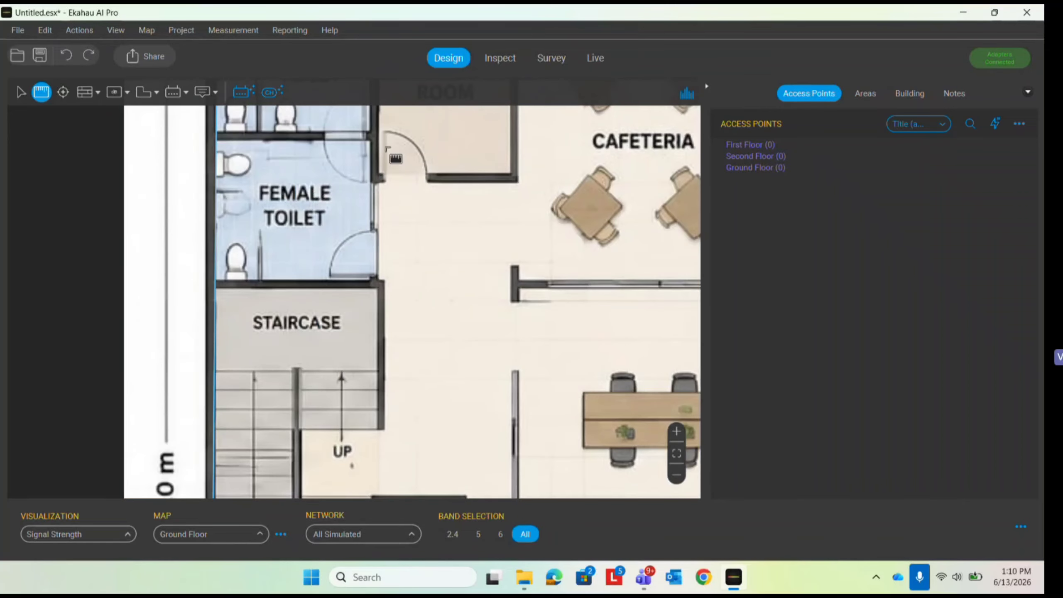
{"action": "left_click_drag", "start_coordinate": [379, 198], "coordinate": [466, 198]}
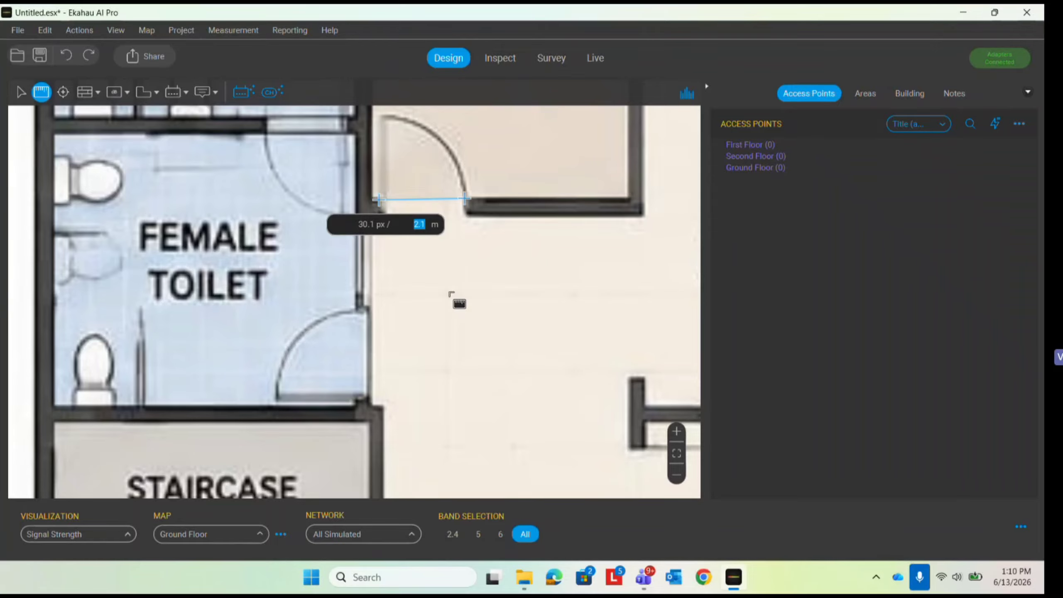
{"action": "type", "text": "0.9"}
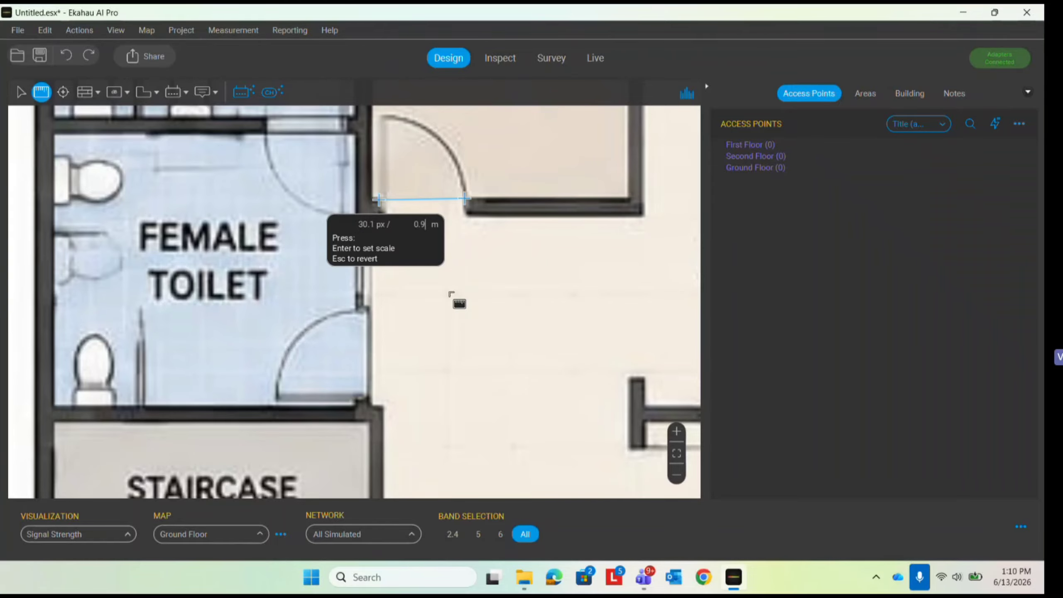
{"action": "key", "text": "Return"}
Measure the horizontal dimension line above the ground floor plan with the new scale
{"action": "scroll", "coordinate": [450, 297], "scroll_direction": "down", "scroll_amount": 8}
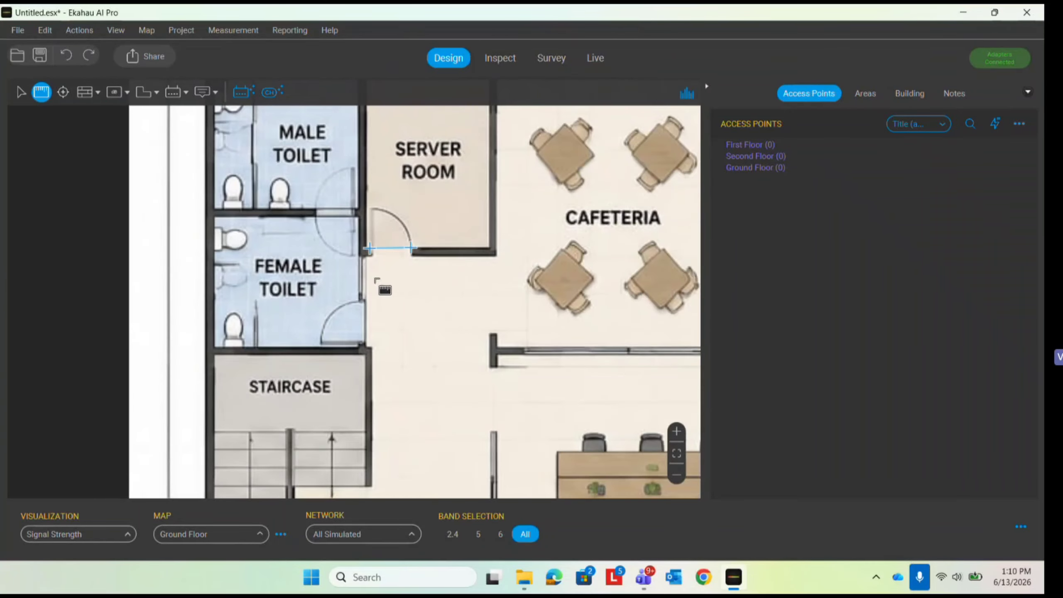
{"action": "scroll", "coordinate": [459, 195], "scroll_direction": "down", "scroll_amount": 3}
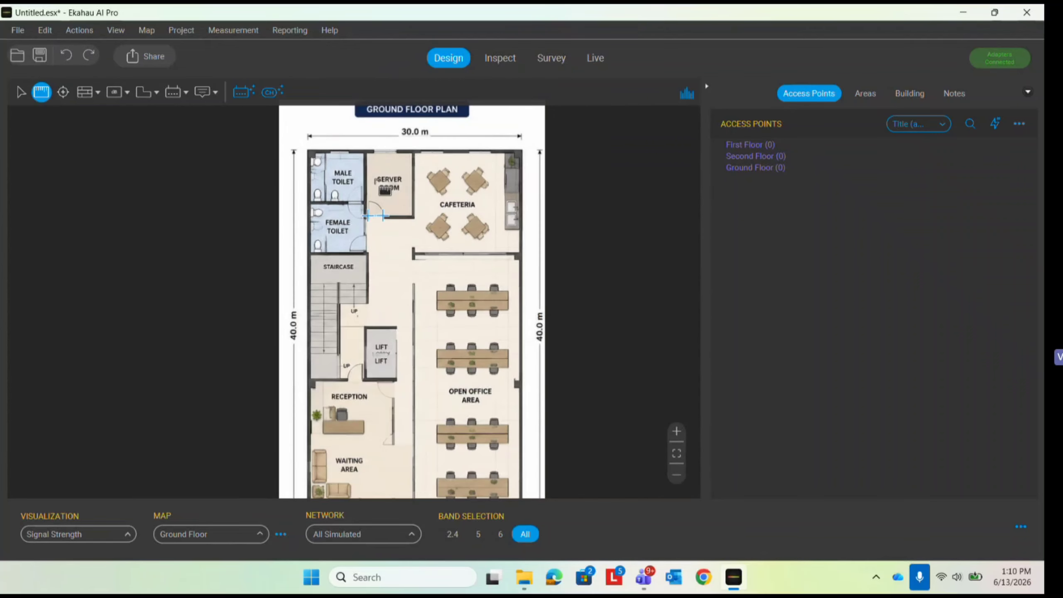
{"action": "left_click", "coordinate": [308, 137]}
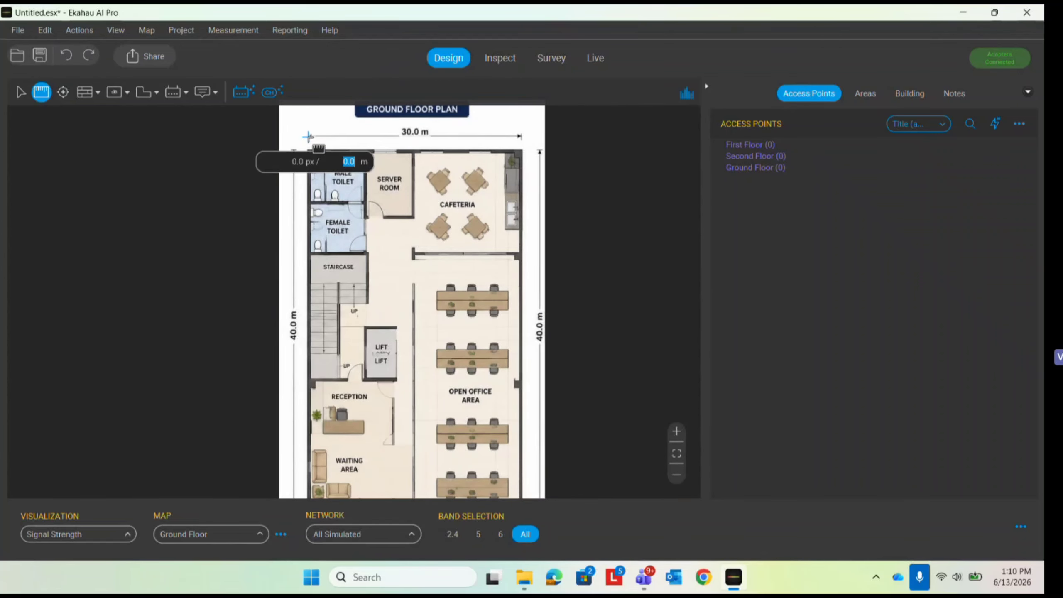
{"action": "left_click_drag", "start_coordinate": [308, 137], "coordinate": [521, 137]}
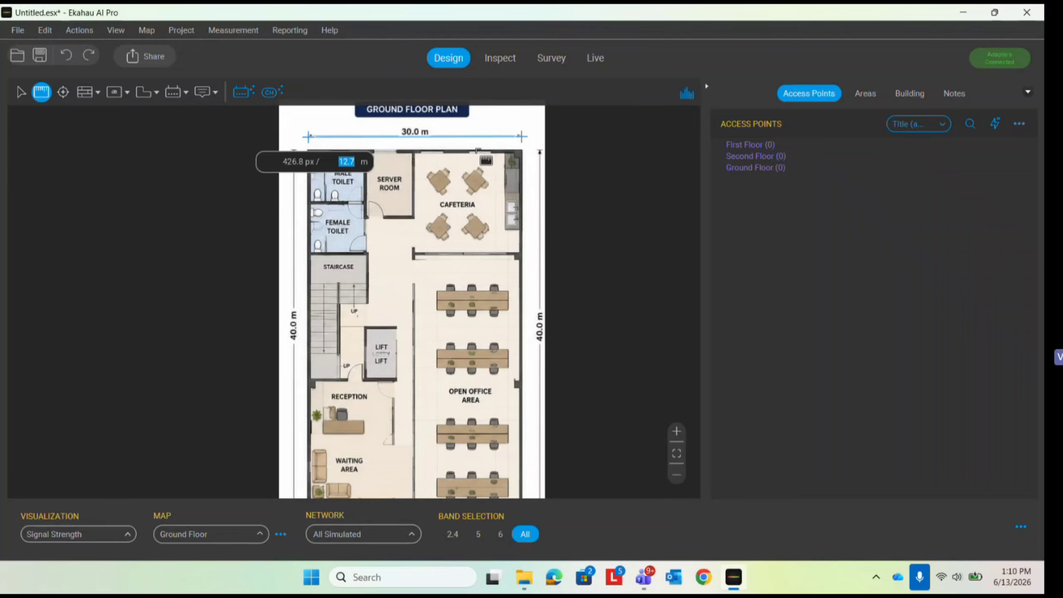
Measure the cafeteria's upper outer wall and its right outer wall on the Ground Floor map
{"action": "scroll", "coordinate": [399, 141], "scroll_direction": "down", "scroll_amount": 1}
{"action": "scroll", "coordinate": [400, 140], "scroll_direction": "down", "scroll_amount": 1}
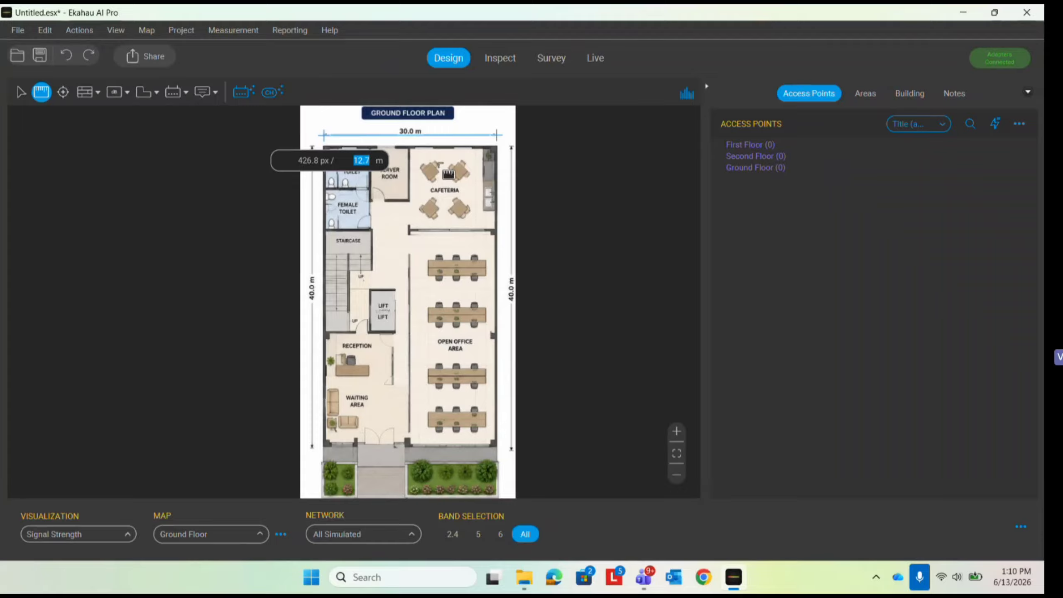
{"action": "scroll", "coordinate": [438, 162], "scroll_direction": "up", "scroll_amount": 1}
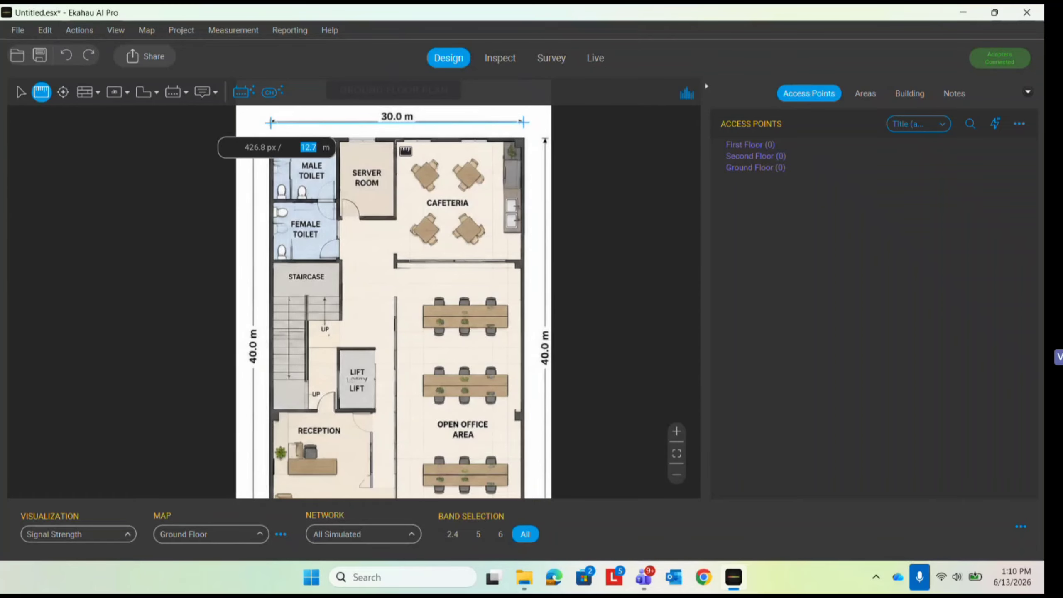
{"action": "left_click_drag", "start_coordinate": [398, 143], "coordinate": [522, 140]}
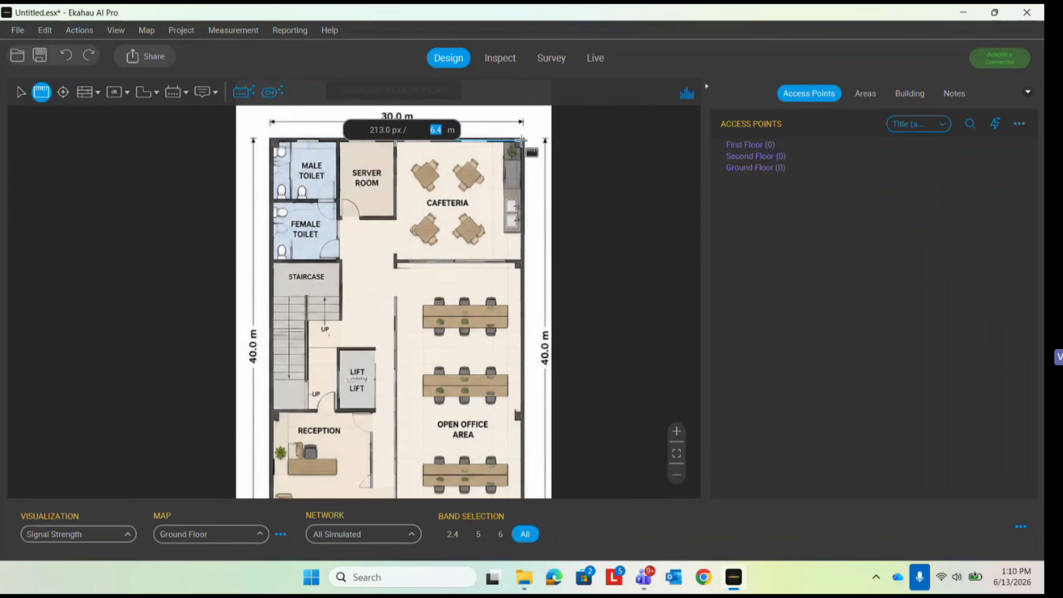
{"action": "left_click_drag", "start_coordinate": [524, 260], "coordinate": [525, 140]}
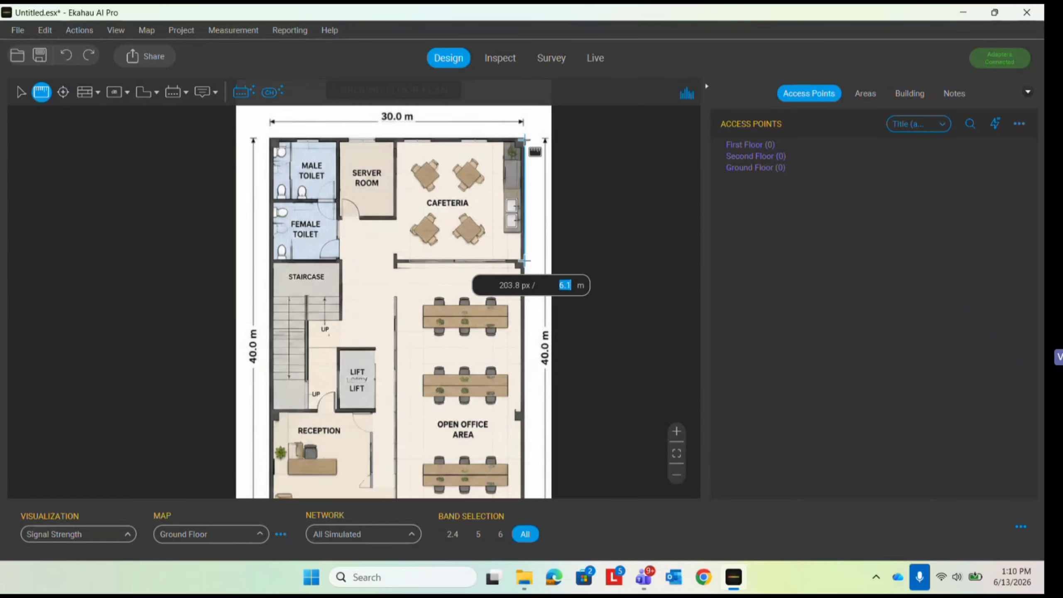
Measure the full width of the ground floor building along its upper outer wall
{"action": "scroll", "coordinate": [477, 151], "scroll_direction": "down", "scroll_amount": 2}
{"action": "scroll", "coordinate": [310, 298], "scroll_direction": "up", "scroll_amount": 1}
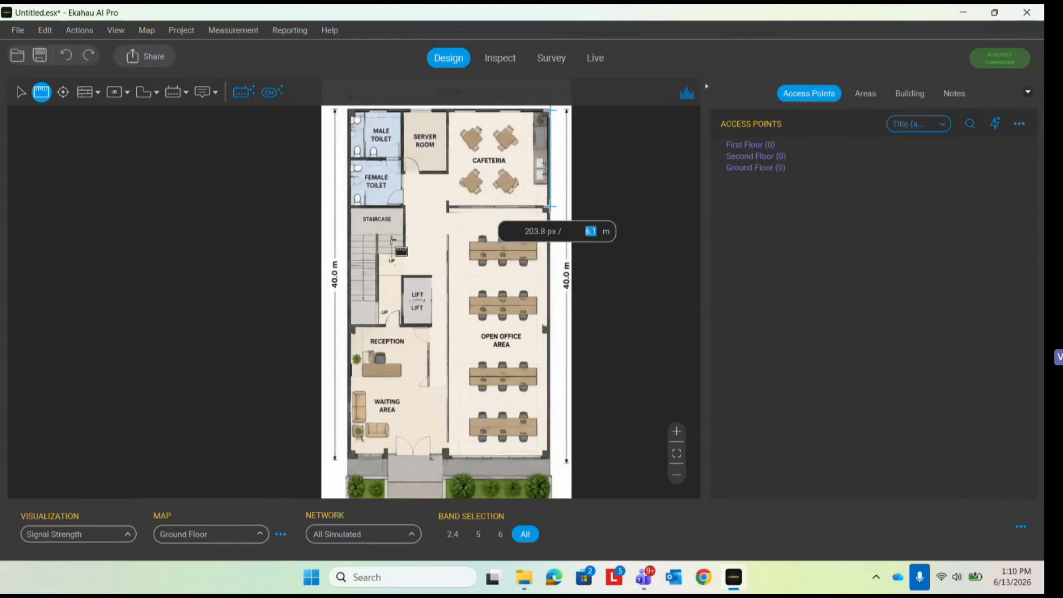
{"action": "scroll", "coordinate": [394, 242], "scroll_direction": "down", "scroll_amount": 1}
{"action": "scroll", "coordinate": [319, 264], "scroll_direction": "up", "scroll_amount": 5}
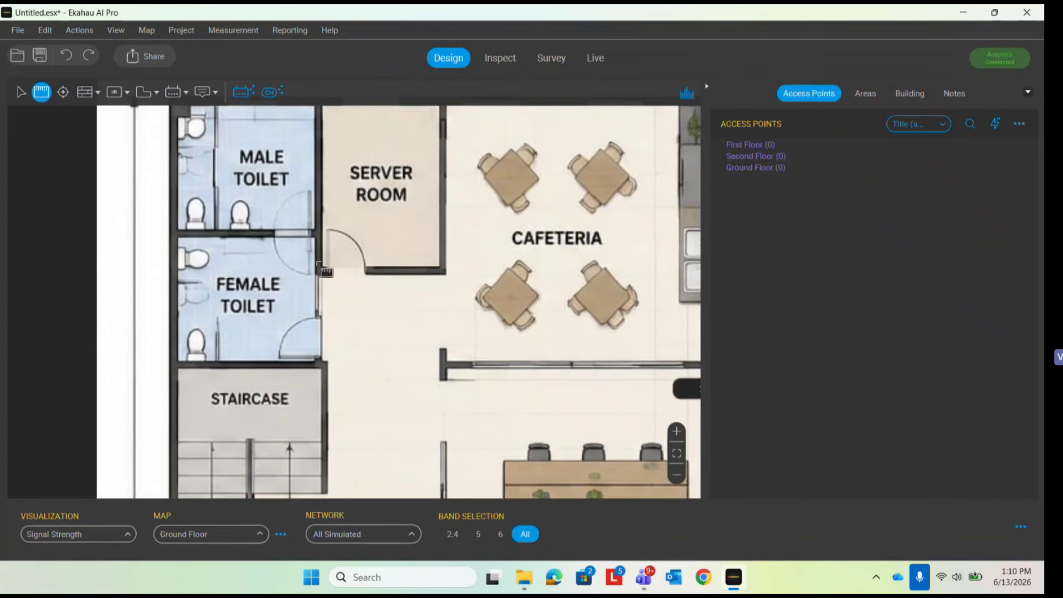
{"action": "scroll", "coordinate": [326, 271], "scroll_direction": "down", "scroll_amount": 3}
{"action": "scroll", "coordinate": [250, 205], "scroll_direction": "up", "scroll_amount": 2}
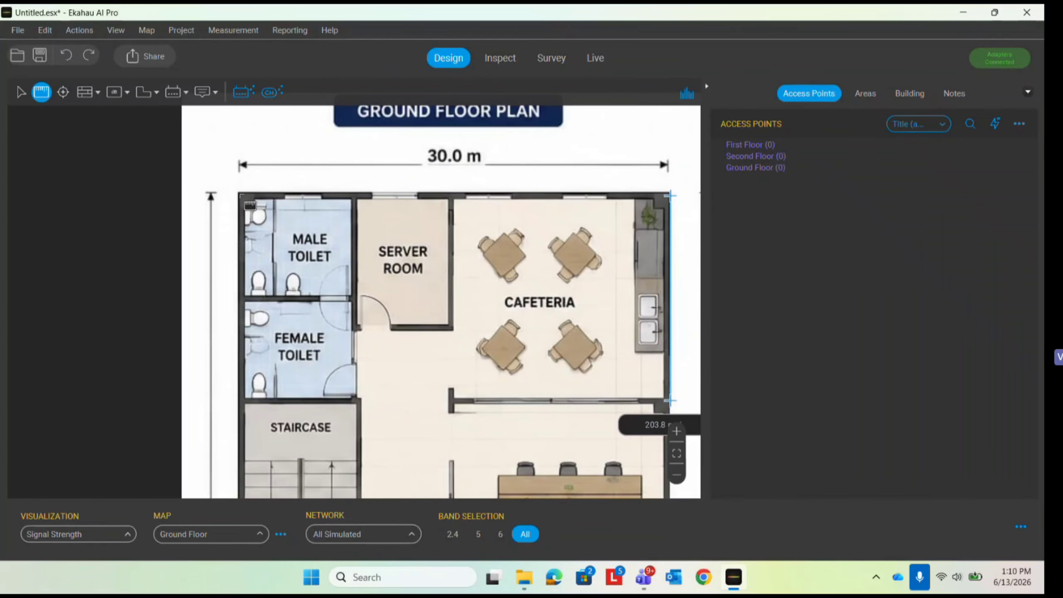
{"action": "left_click_drag", "start_coordinate": [239, 193], "coordinate": [670, 194]}
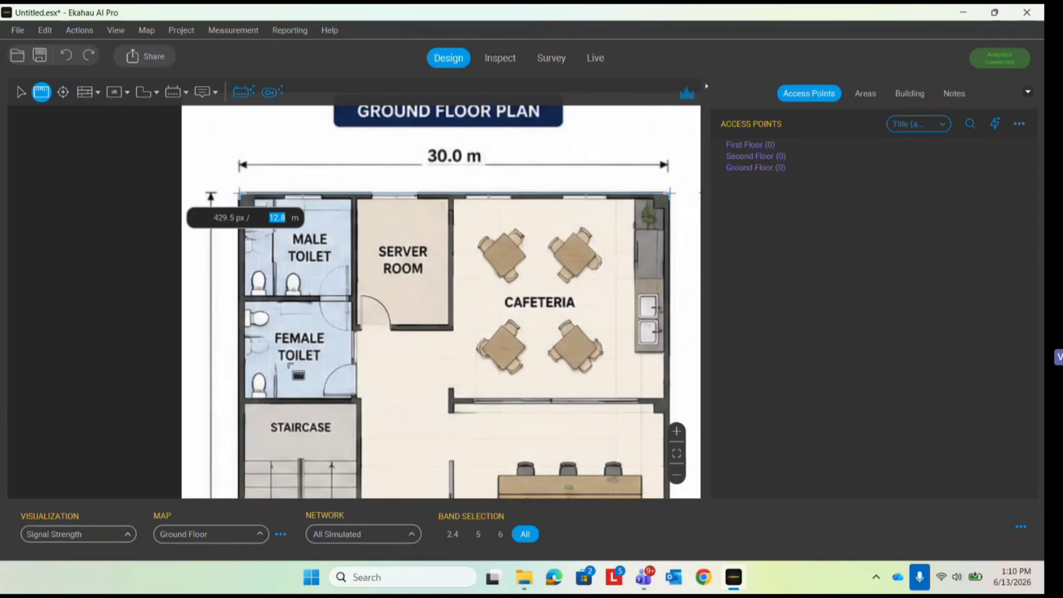
Set the First Floor map's scale across the full width of its upper outer wall, using 12.8 m
{"action": "left_click", "coordinate": [240, 537]}
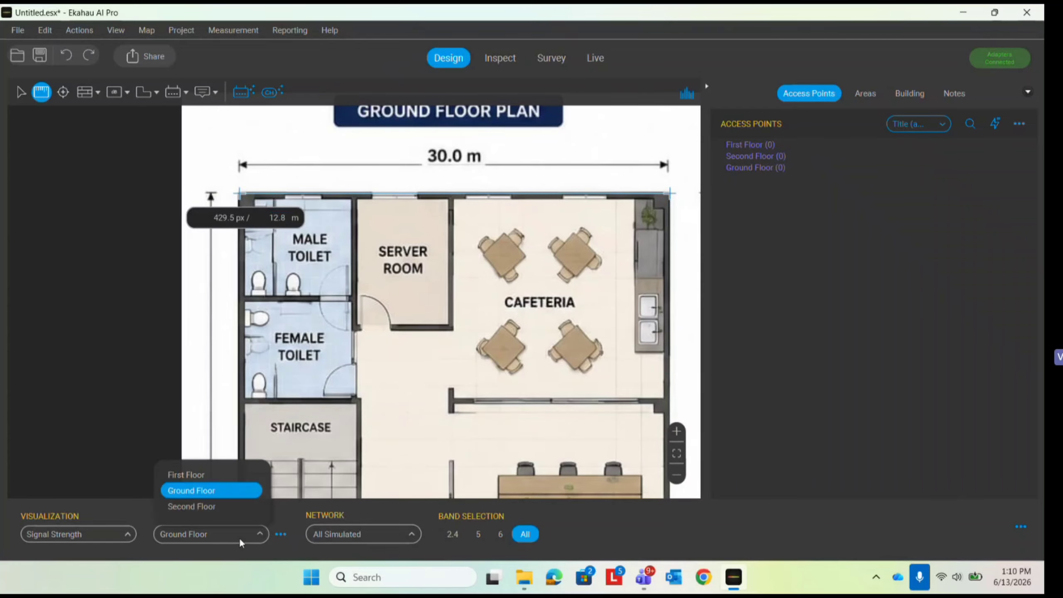
{"action": "left_click", "coordinate": [206, 476]}
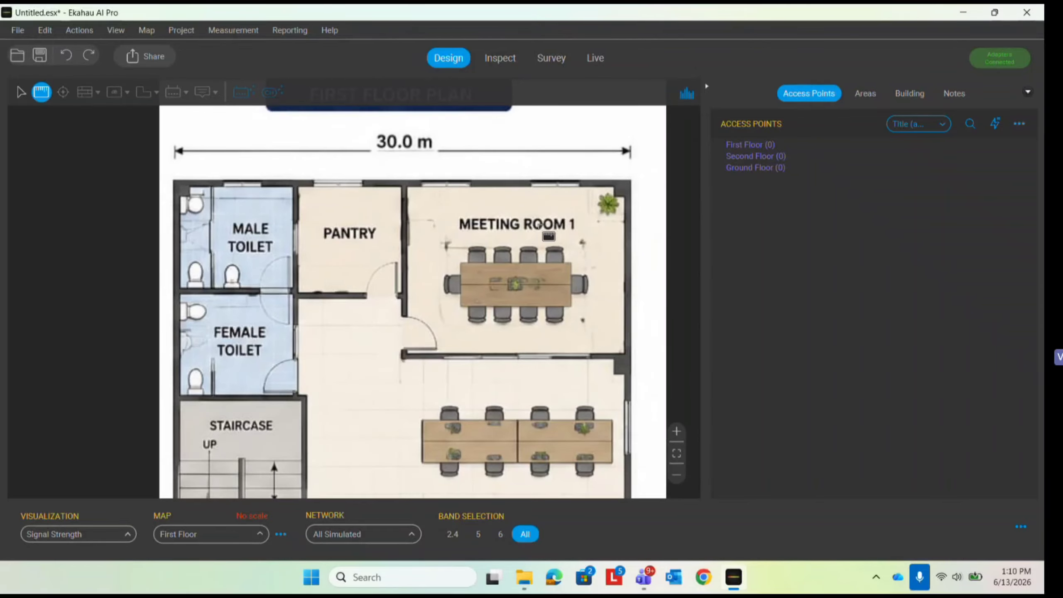
{"action": "scroll", "coordinate": [470, 209], "scroll_direction": "up", "scroll_amount": 2}
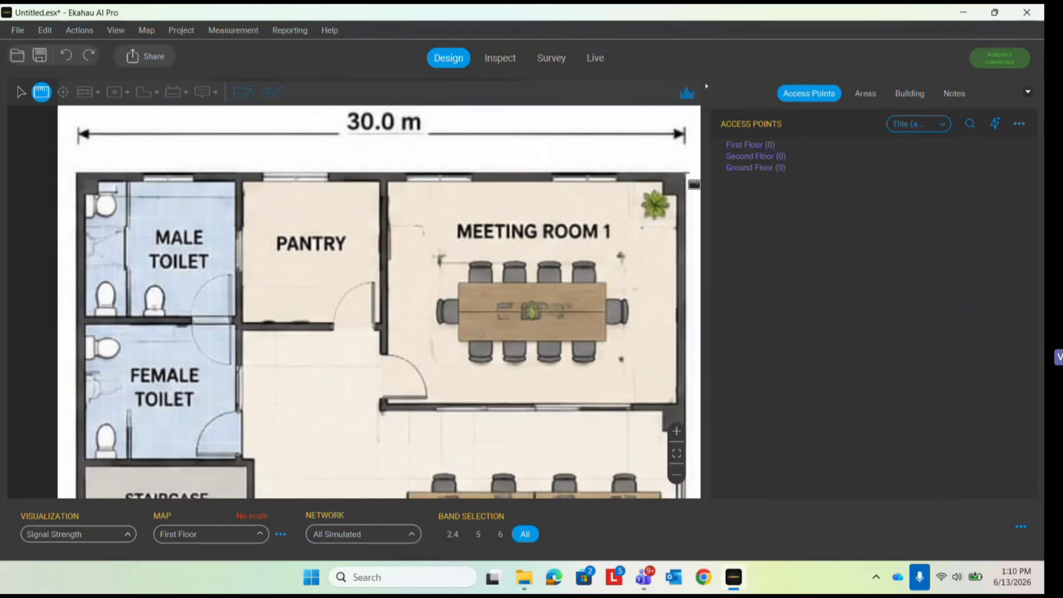
{"action": "left_click_drag", "start_coordinate": [685, 173], "coordinate": [76, 173]}
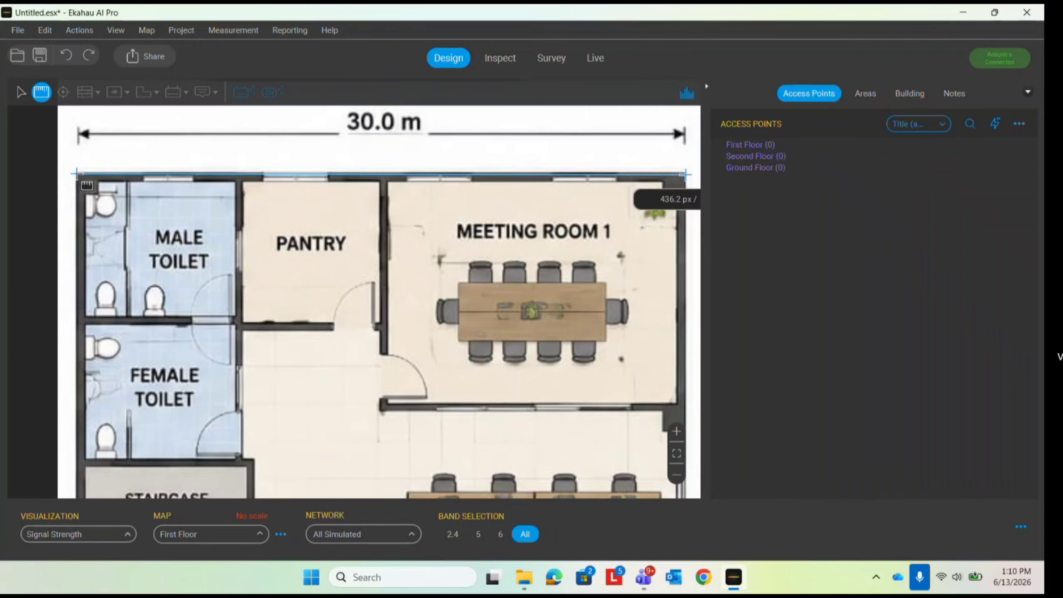
{"action": "scroll", "coordinate": [135, 205], "scroll_direction": "down", "scroll_amount": 2}
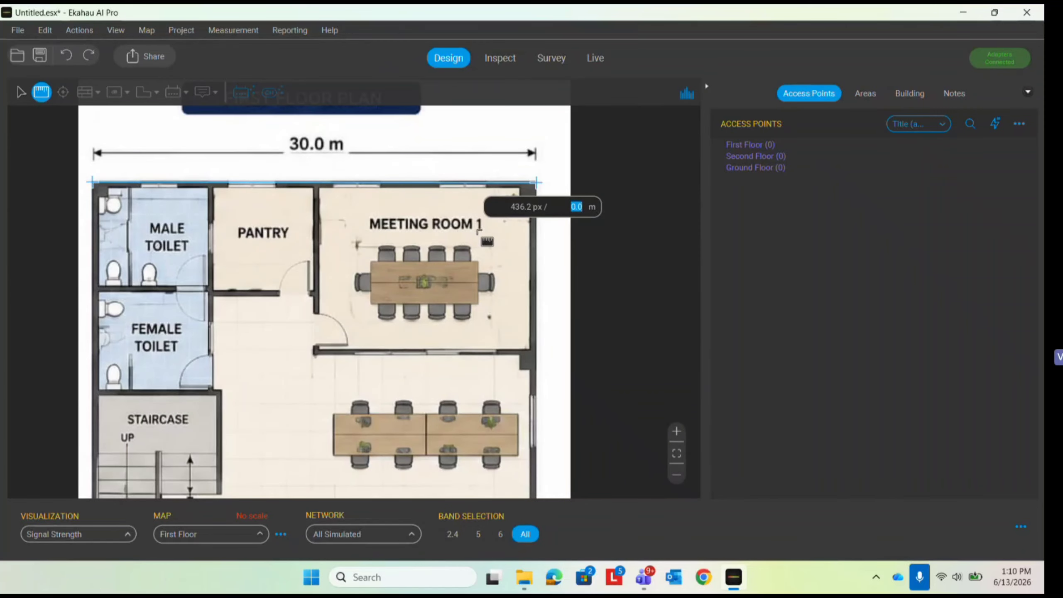
{"action": "type", "text": "30"}
{"action": "key", "text": "Return"}
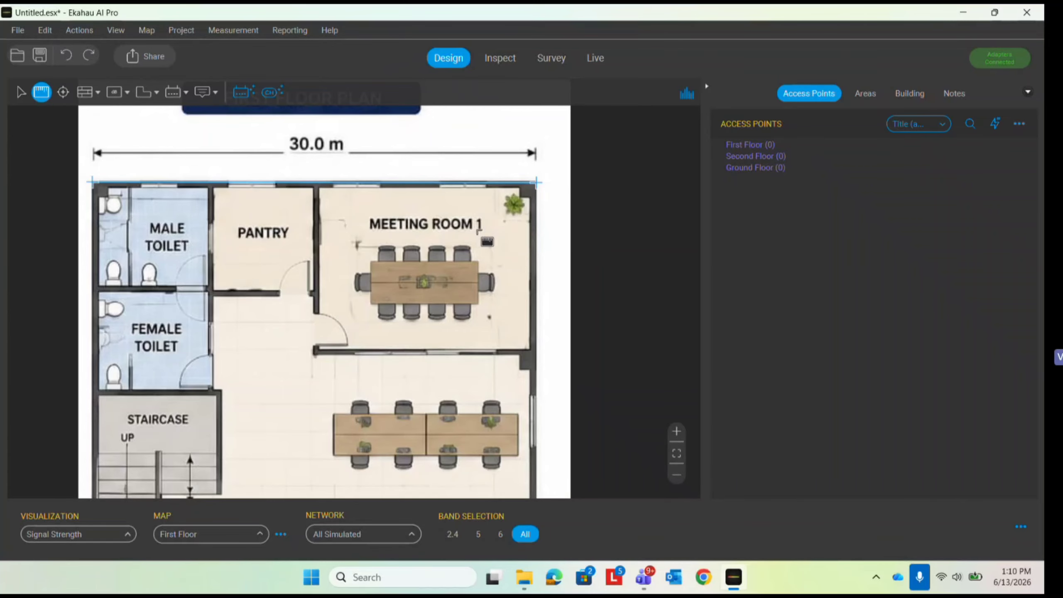
Set the Second Floor map's scale by giving the full width of its upper outer wall as 12.8 m
{"action": "left_click", "coordinate": [210, 540]}
{"action": "left_click", "coordinate": [180, 506]}
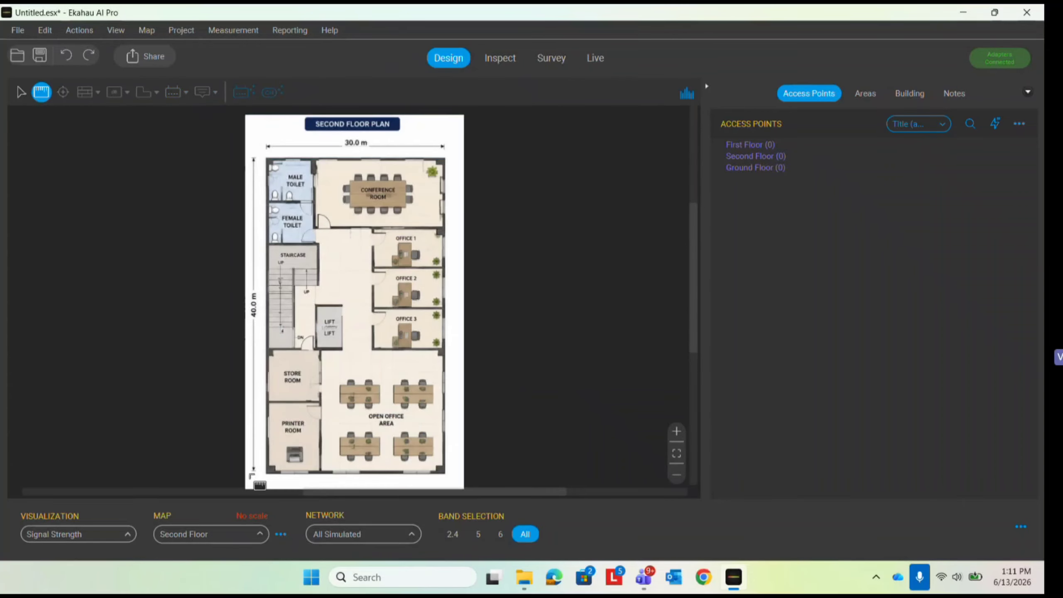
{"action": "scroll", "coordinate": [335, 147], "scroll_direction": "up", "scroll_amount": 5}
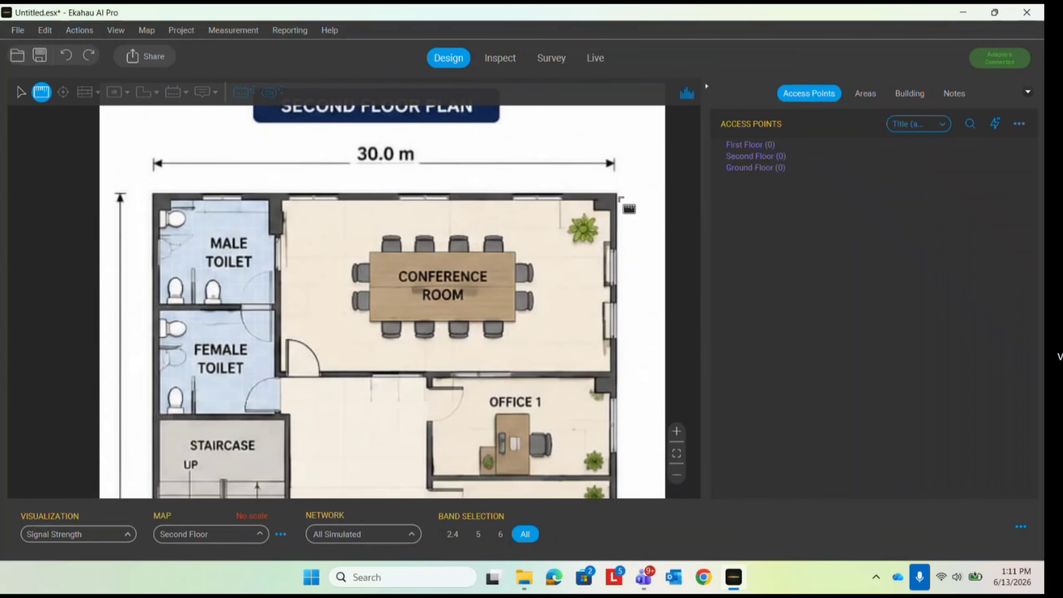
{"action": "left_click_drag", "start_coordinate": [617, 194], "coordinate": [153, 193]}
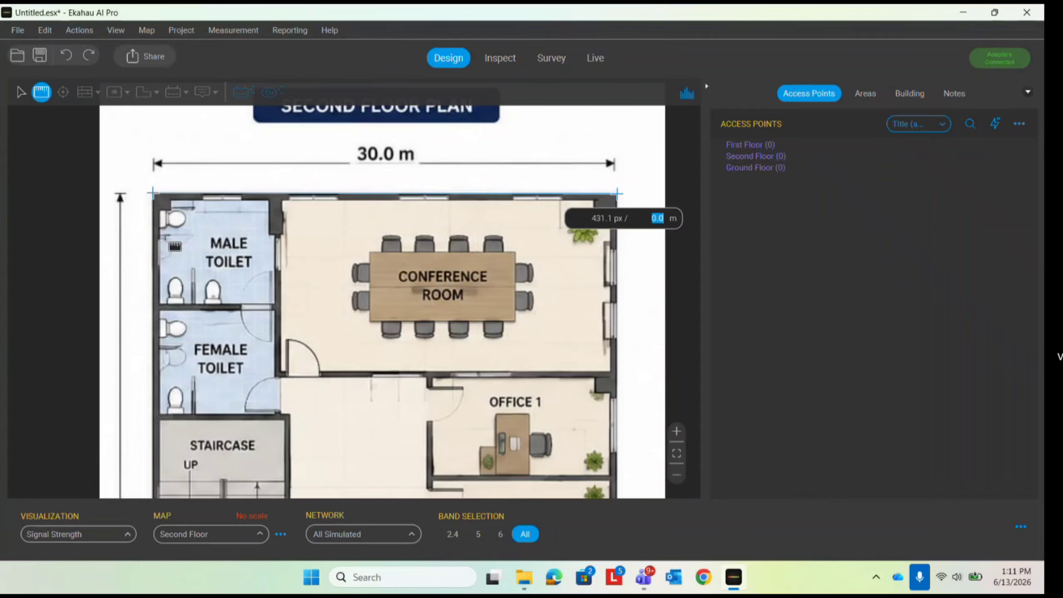
{"action": "type", "text": "12.8"}
{"action": "key", "text": "Return"}
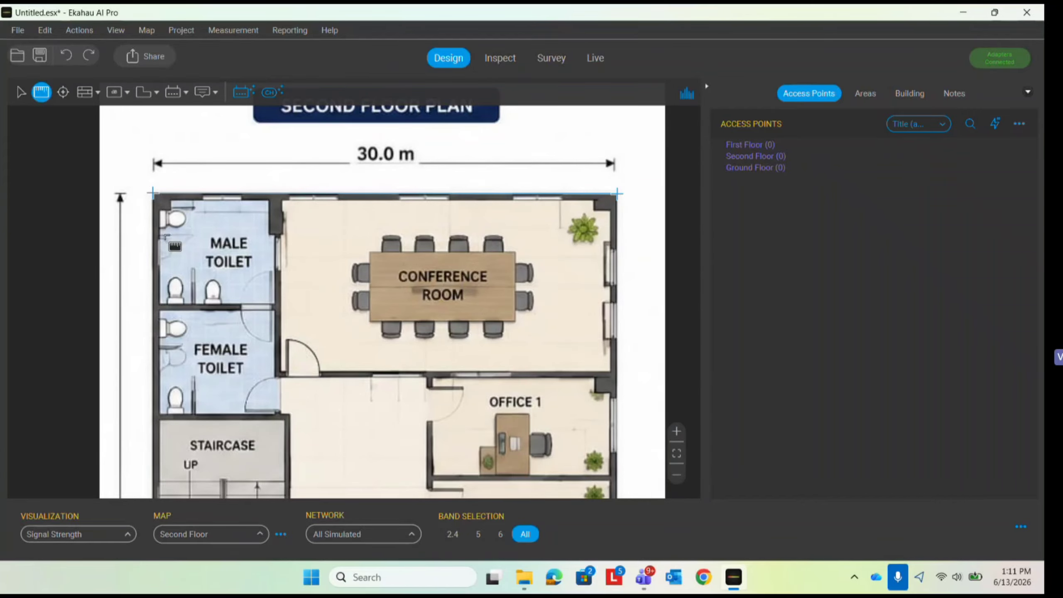
Return to the First Floor map and add a coverage requirement named with the presenter's channel name plus "Requirement"
{"action": "left_click", "coordinate": [210, 533]}
{"action": "left_click", "coordinate": [206, 477]}
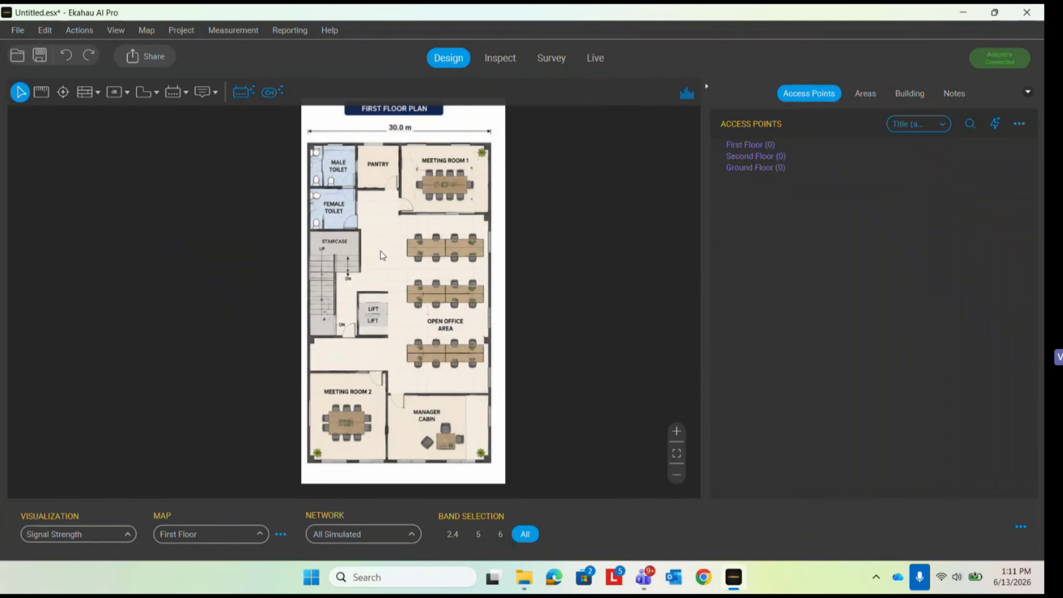
{"action": "left_click", "coordinate": [180, 30]}
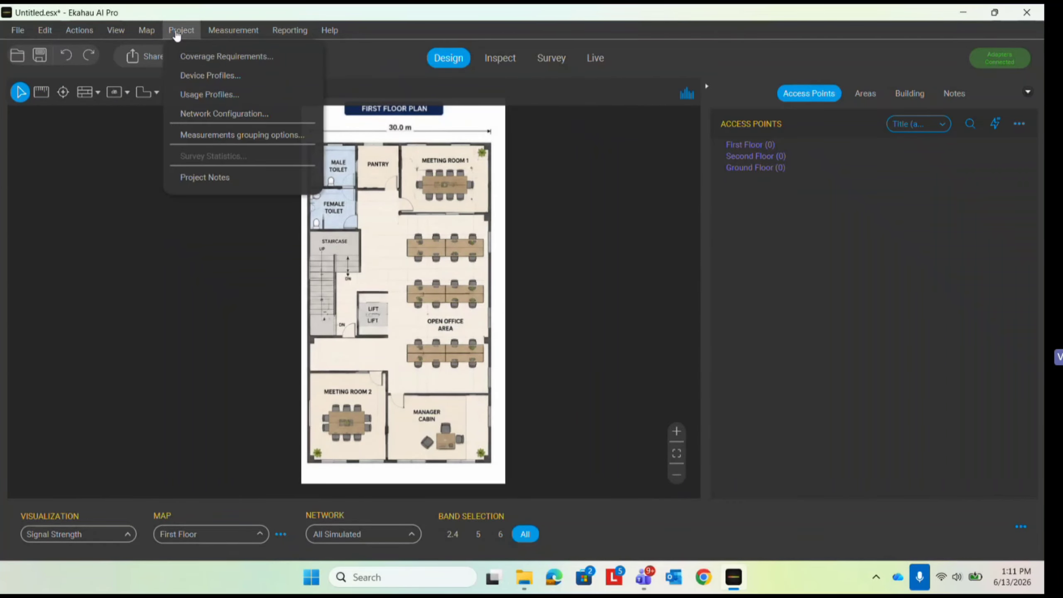
{"action": "left_click", "coordinate": [206, 57]}
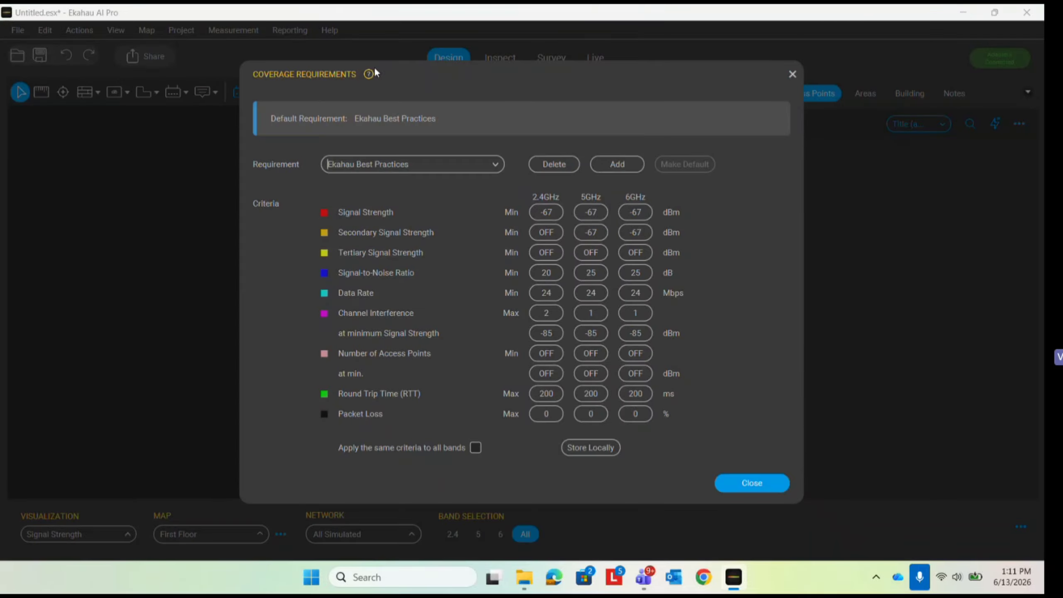
{"action": "left_click", "coordinate": [619, 164]}
{"action": "double_click", "coordinate": [431, 160]}
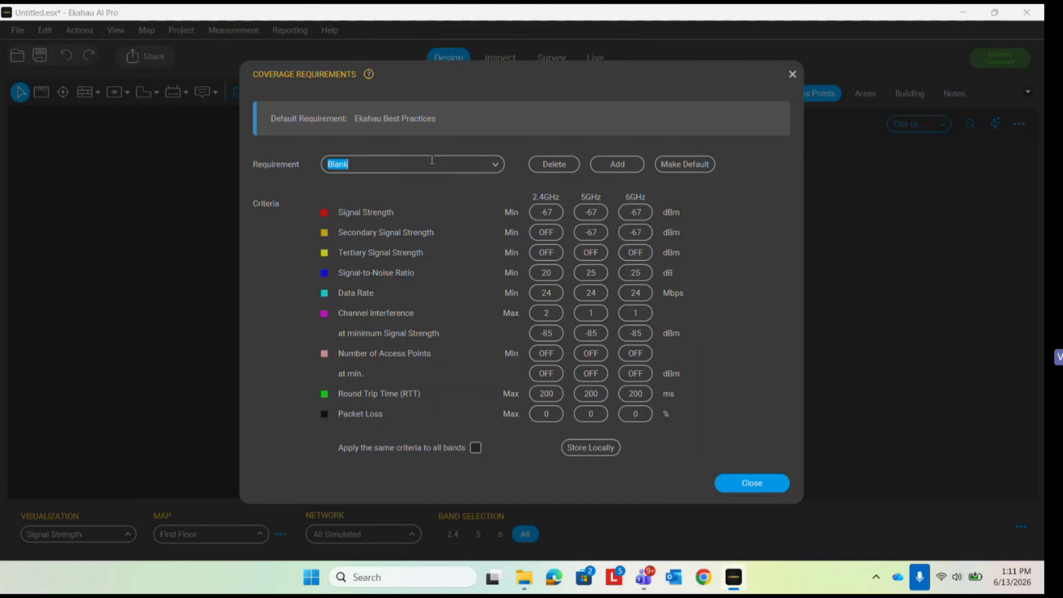
{"action": "type", "text": "Wirelees With Vinay Re"}
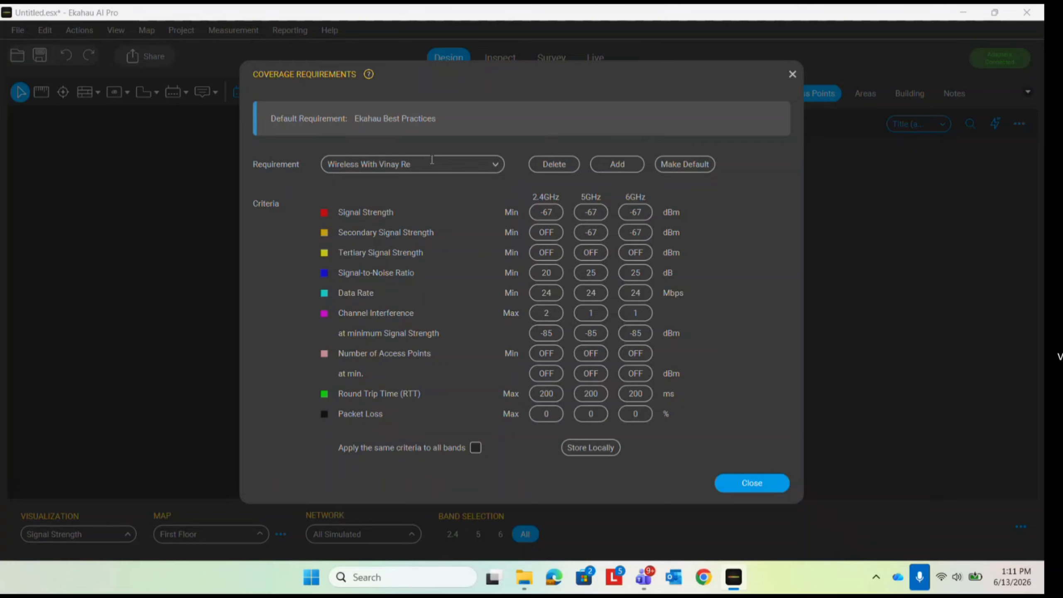
{"action": "type", "text": "wquirement"}
Apply the same criteria to all bands, with minimum signal strength -65 dBm and secondary signal strength -70 dBm
{"action": "left_click", "coordinate": [552, 209]}
{"action": "left_click", "coordinate": [476, 447]}
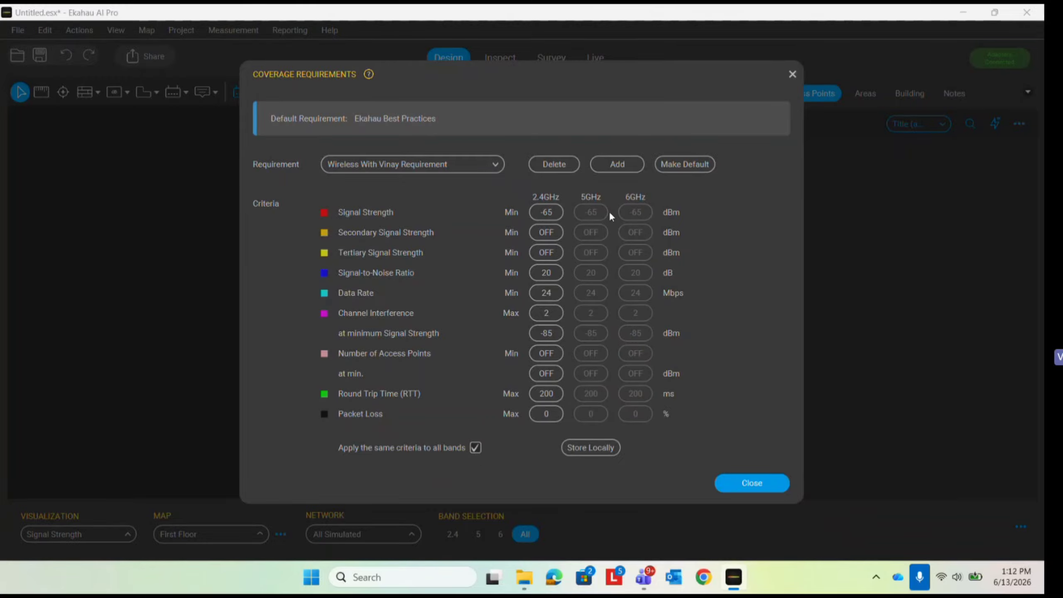
{"action": "left_click", "coordinate": [548, 232]}
{"action": "type", "text": "-70"}
Set the minimum signal-to-noise ratio to 25 dB, data rate to 12 Mbps and channel interference signal threshold to -85 dBm
{"action": "left_click", "coordinate": [550, 268]}
{"action": "type", "text": "25"}
{"action": "left_click", "coordinate": [540, 298]}
{"action": "type", "text": "12"}
{"action": "left_click", "coordinate": [559, 311]}
{"action": "left_click", "coordinate": [552, 335]}
{"action": "type", "text": "-85"}
Set the maximum packet loss to 5 % and make the new coverage requirement the default
{"action": "left_click", "coordinate": [554, 395]}
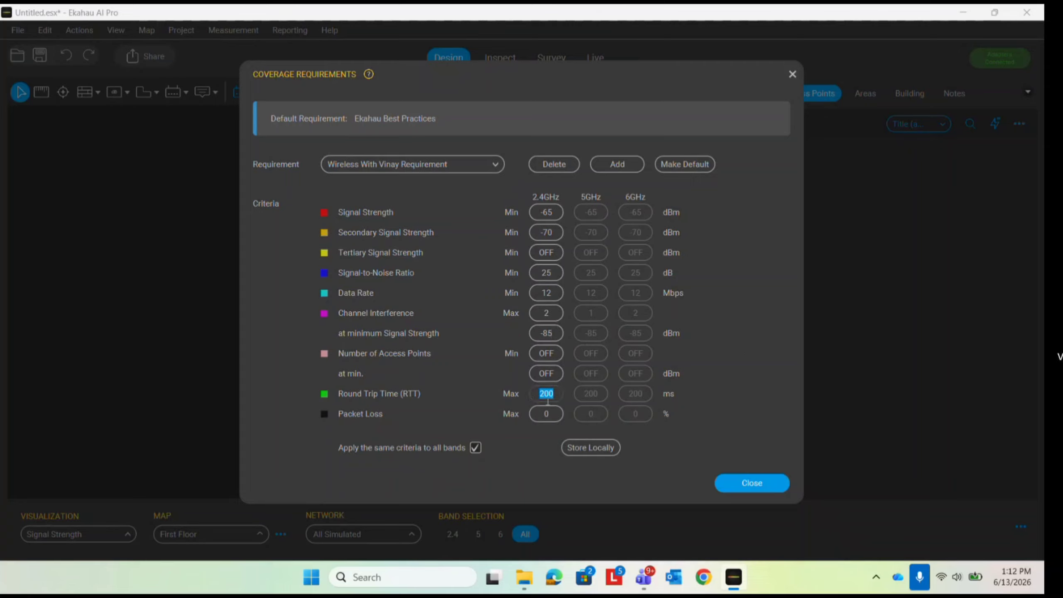
{"action": "left_click", "coordinate": [548, 414]}
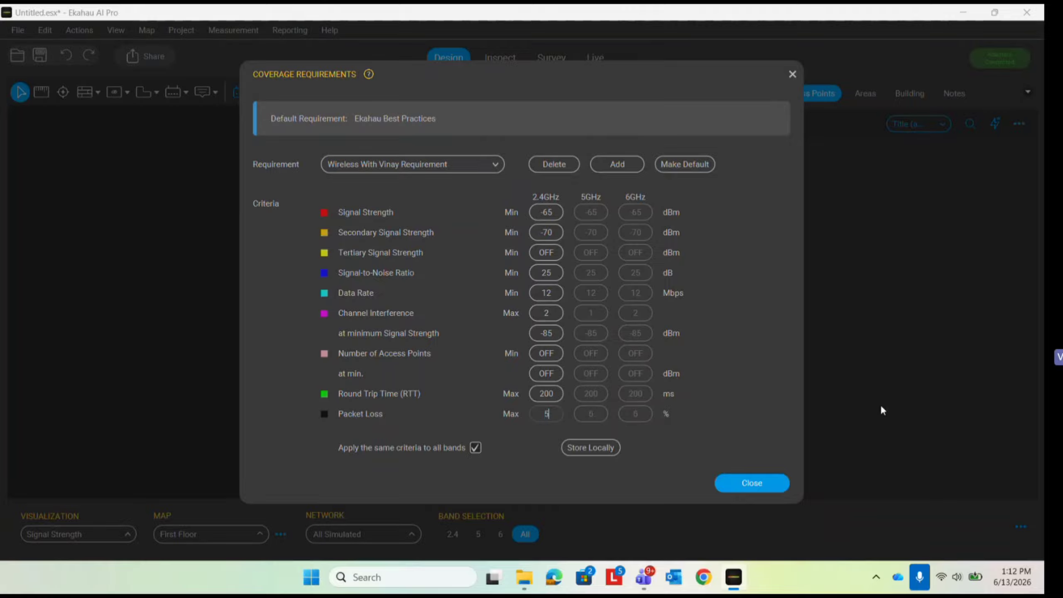
{"action": "left_click", "coordinate": [689, 164]}
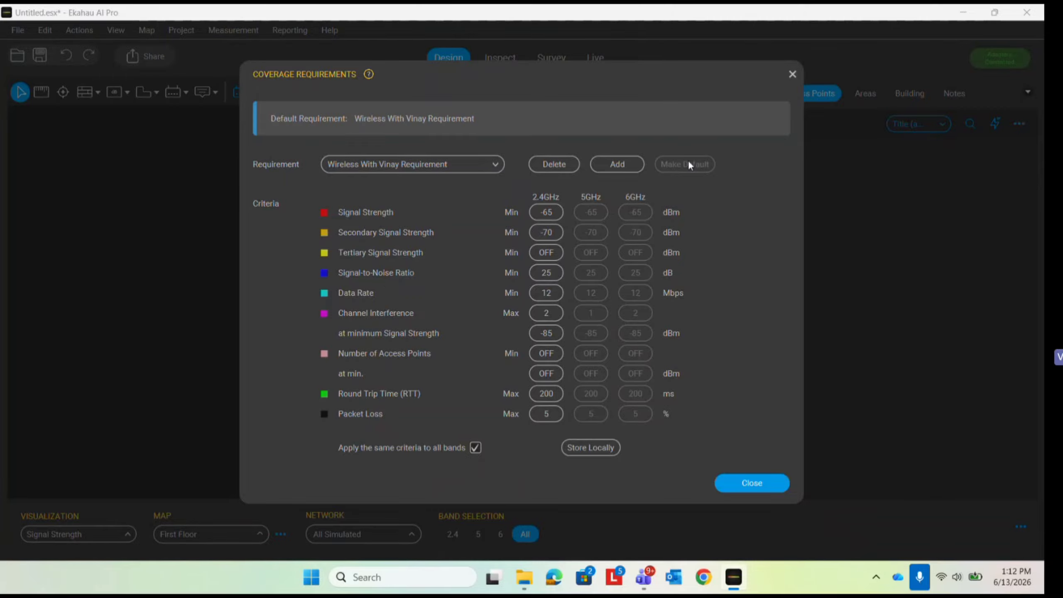
{"action": "left_click", "coordinate": [748, 490]}
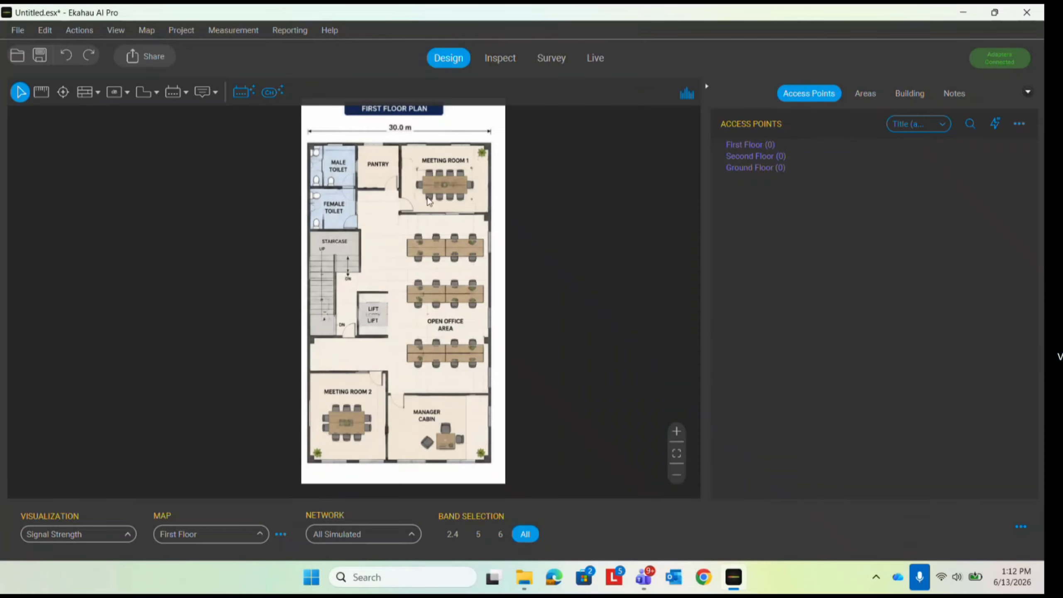
Draw a coverage area along the outer walls of the whole First Floor building, corner by corner
{"action": "left_click", "coordinate": [145, 91]}
{"action": "scroll", "coordinate": [310, 163], "scroll_direction": "up", "scroll_amount": 5}
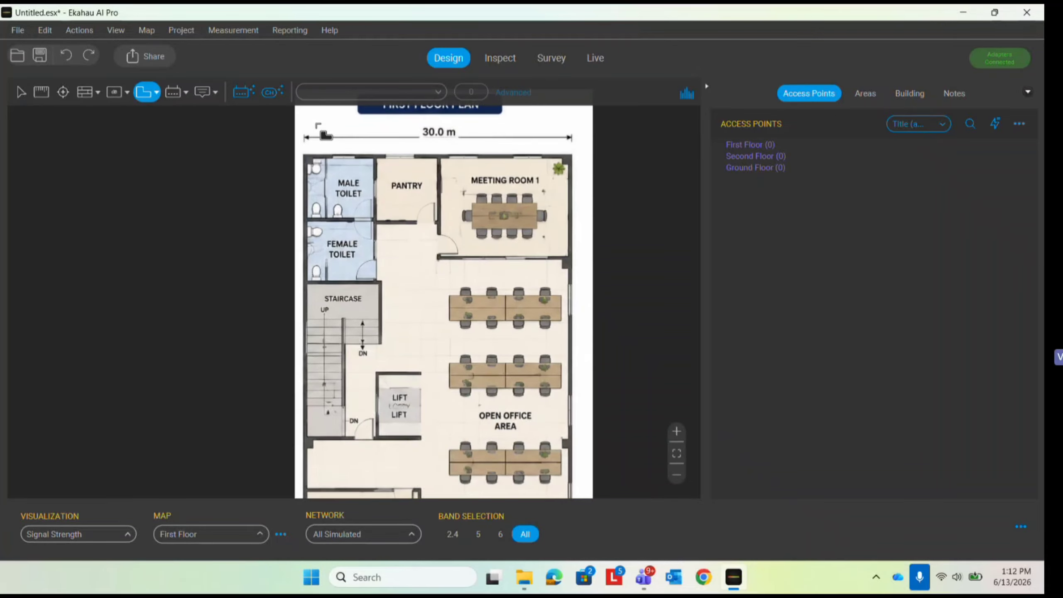
{"action": "scroll", "coordinate": [310, 162], "scroll_direction": "up", "scroll_amount": 2}
{"action": "scroll", "coordinate": [297, 151], "scroll_direction": "down", "scroll_amount": 4}
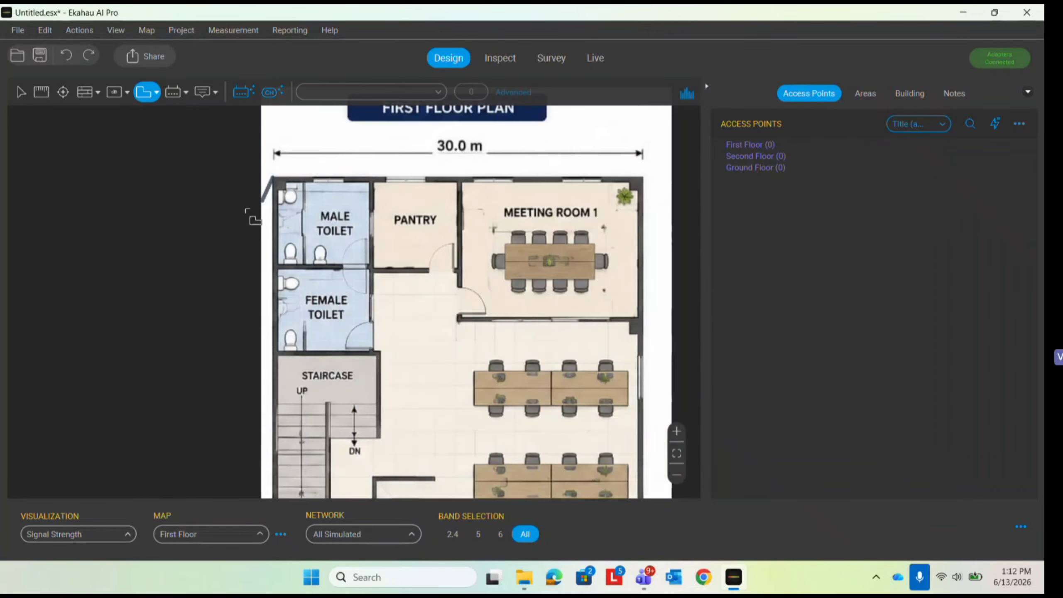
{"action": "scroll", "coordinate": [531, 196], "scroll_direction": "up", "scroll_amount": 5}
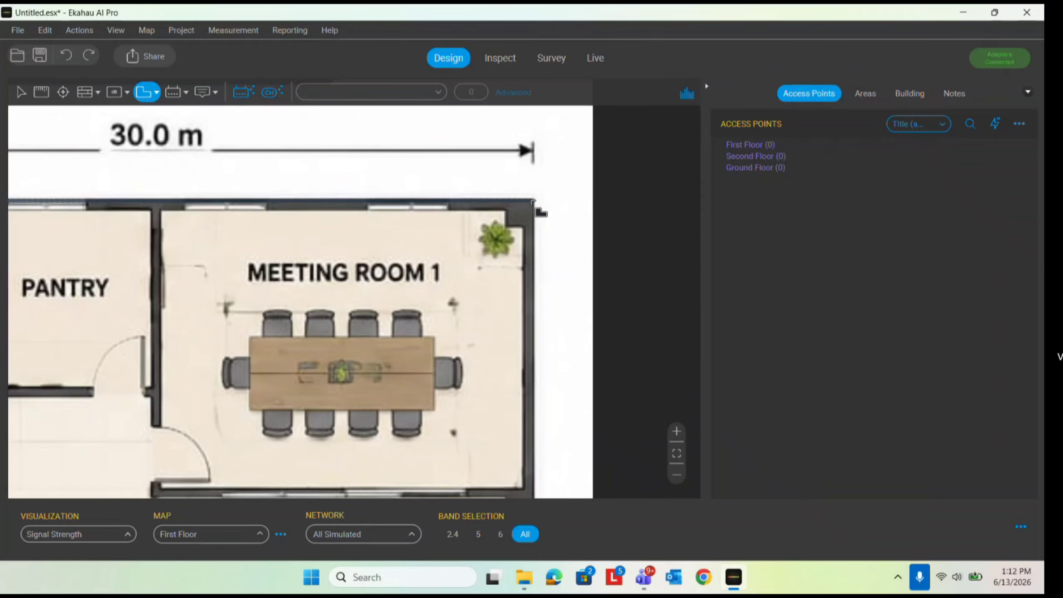
{"action": "left_click", "coordinate": [555, 140]}
{"action": "scroll", "coordinate": [561, 143], "scroll_direction": "down", "scroll_amount": 4}
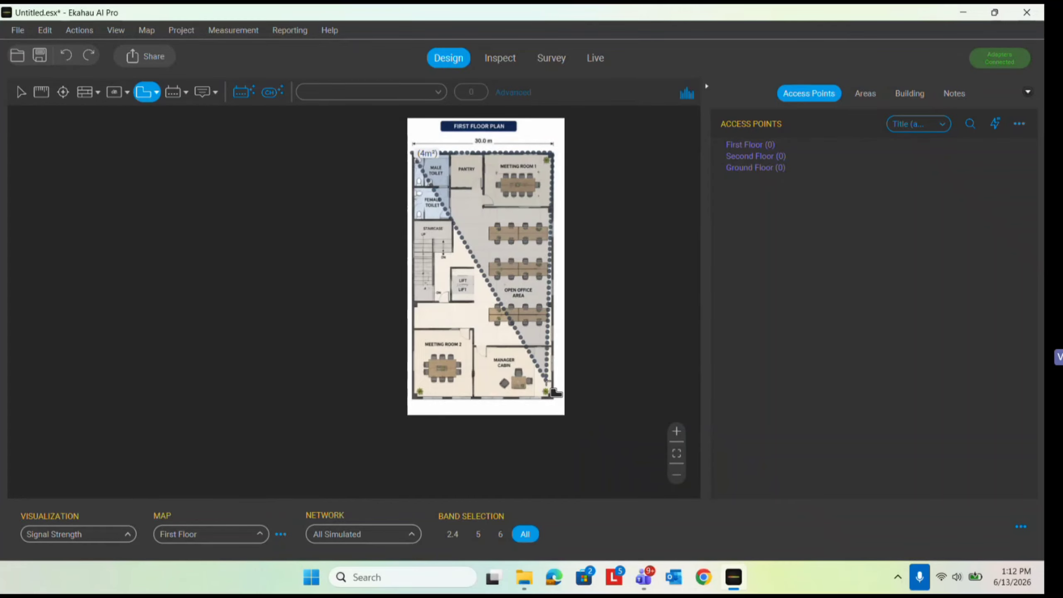
{"action": "scroll", "coordinate": [554, 396], "scroll_direction": "up", "scroll_amount": 5}
{"action": "left_click", "coordinate": [554, 392]}
{"action": "scroll", "coordinate": [554, 393], "scroll_direction": "down", "scroll_amount": 4}
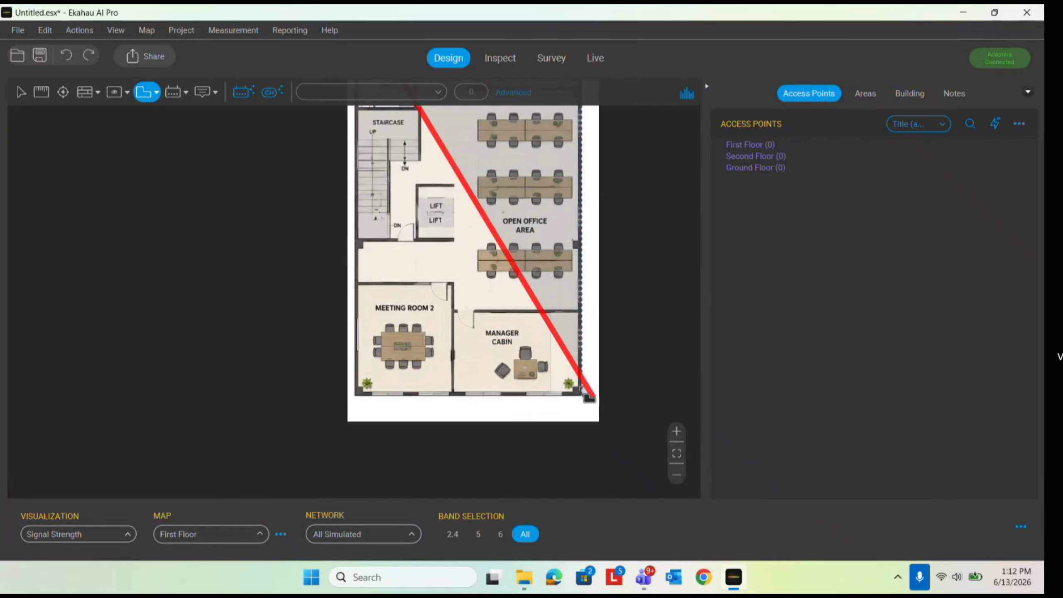
{"action": "scroll", "coordinate": [422, 386], "scroll_direction": "up", "scroll_amount": 5}
{"action": "double_click", "coordinate": [424, 388]}
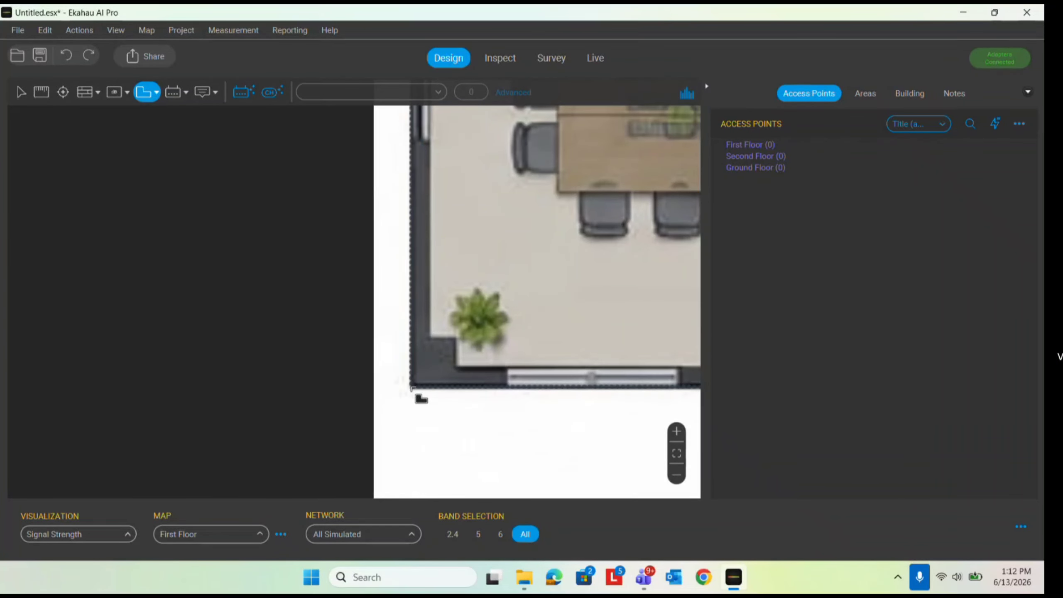
{"action": "scroll", "coordinate": [421, 391], "scroll_direction": "down", "scroll_amount": 5}
{"action": "scroll", "coordinate": [389, 394], "scroll_direction": "up", "scroll_amount": 2}
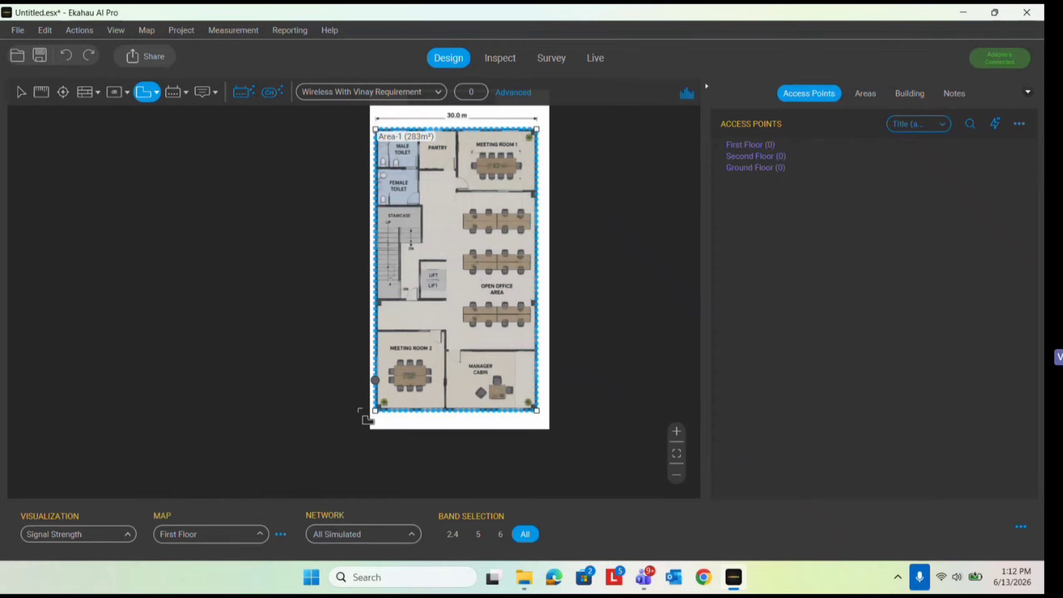
Draw a coverage area along the Ground Floor building's outer walls, leaving out the front walkway and garden
{"action": "left_click", "coordinate": [238, 537]}
{"action": "left_click", "coordinate": [228, 490]}
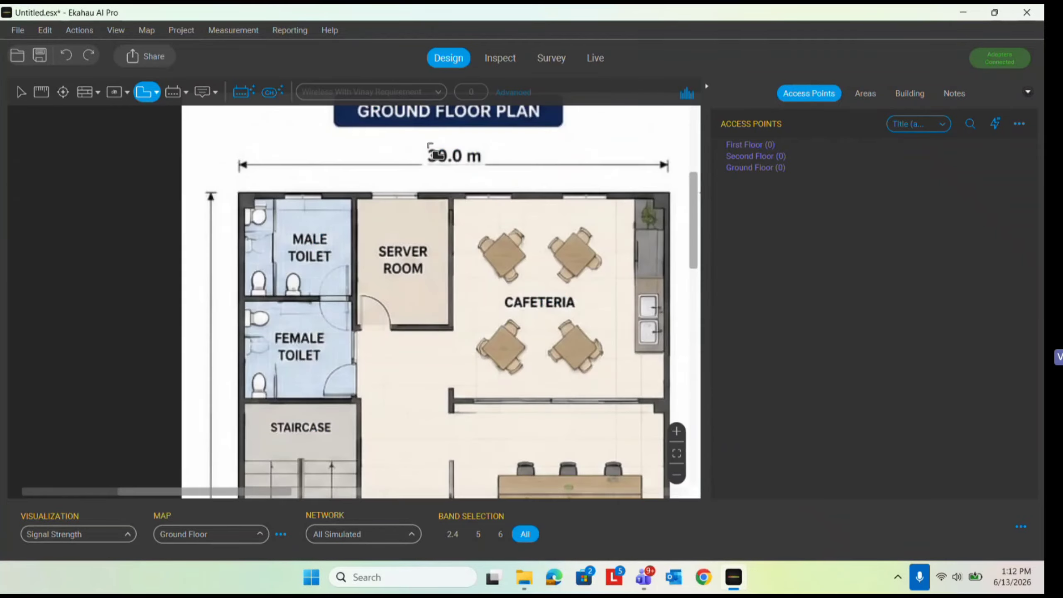
{"action": "scroll", "coordinate": [264, 167], "scroll_direction": "up", "scroll_amount": 3}
{"action": "left_click", "coordinate": [259, 162]}
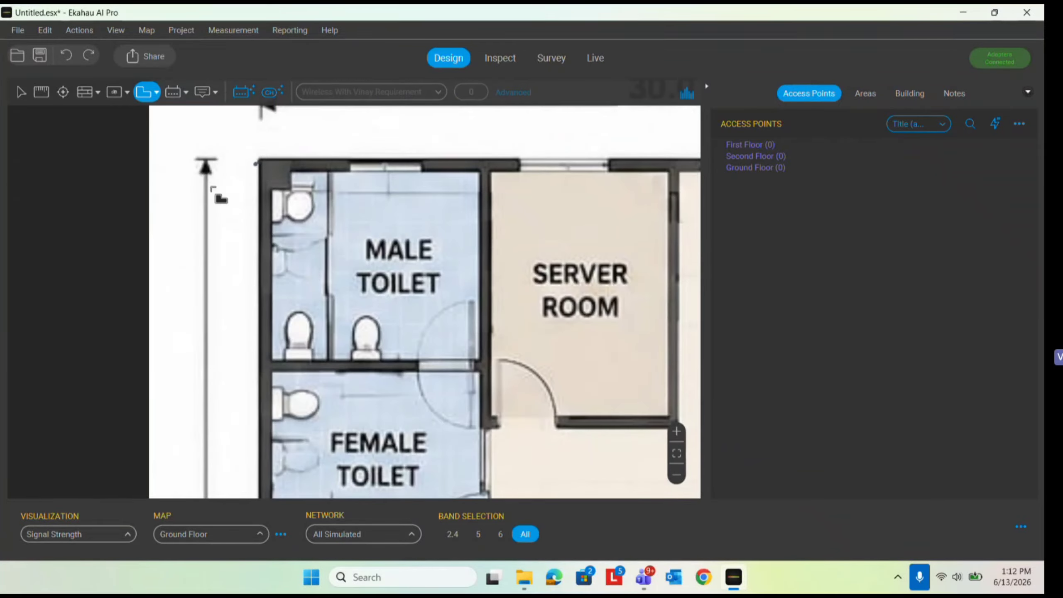
{"action": "scroll", "coordinate": [180, 214], "scroll_direction": "down", "scroll_amount": 3}
{"action": "scroll", "coordinate": [255, 207], "scroll_direction": "down", "scroll_amount": 4}
{"action": "scroll", "coordinate": [330, 204], "scroll_direction": "up", "scroll_amount": 4}
{"action": "scroll", "coordinate": [502, 191], "scroll_direction": "up", "scroll_amount": 4}
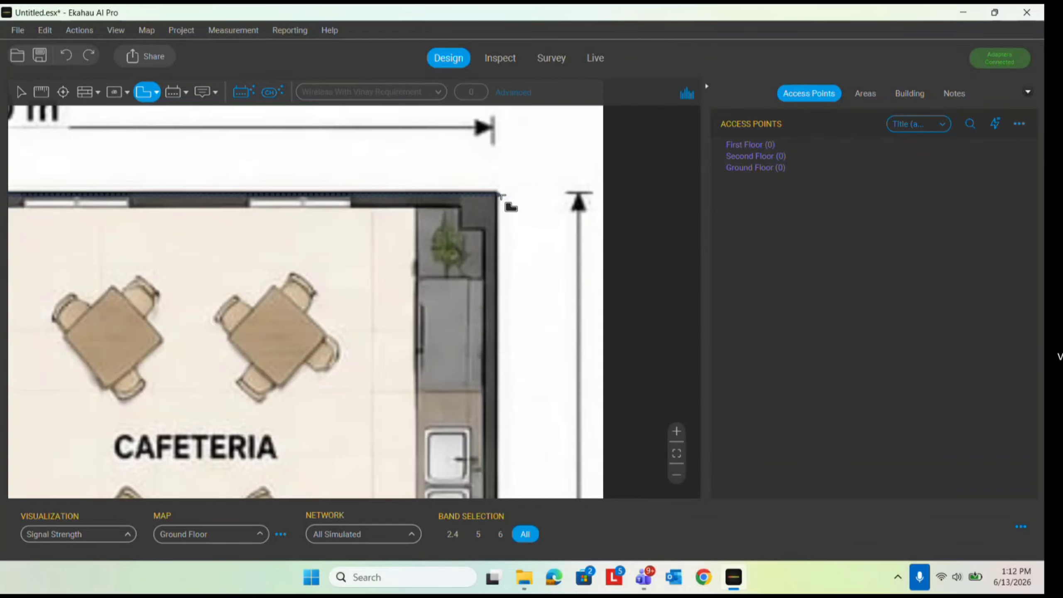
{"action": "scroll", "coordinate": [513, 166], "scroll_direction": "down", "scroll_amount": 5}
{"action": "left_click", "coordinate": [513, 164]}
{"action": "scroll", "coordinate": [512, 164], "scroll_direction": "down", "scroll_amount": 4}
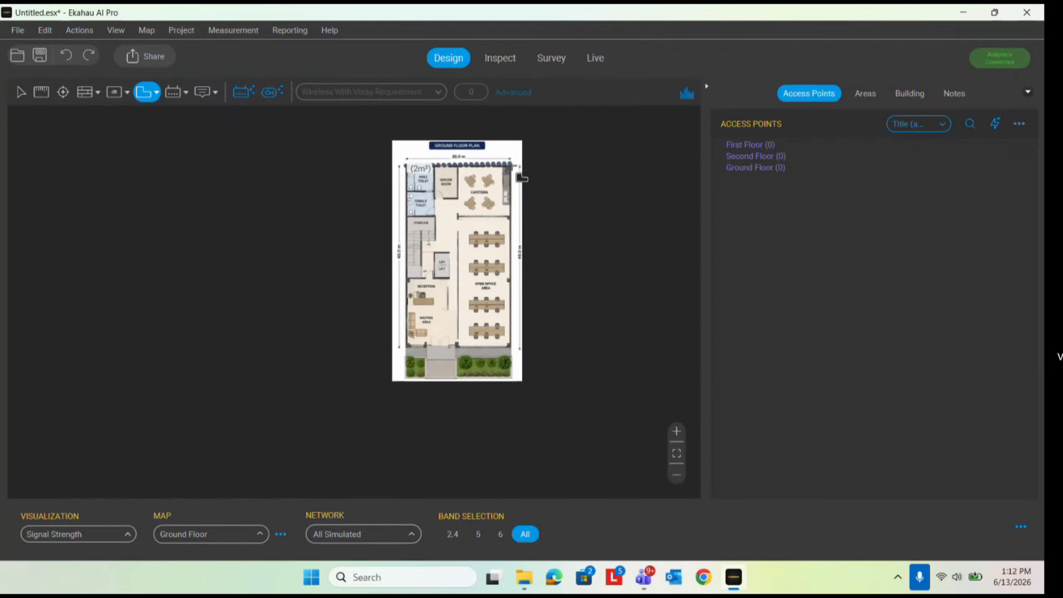
{"action": "scroll", "coordinate": [508, 335], "scroll_direction": "up", "scroll_amount": 5}
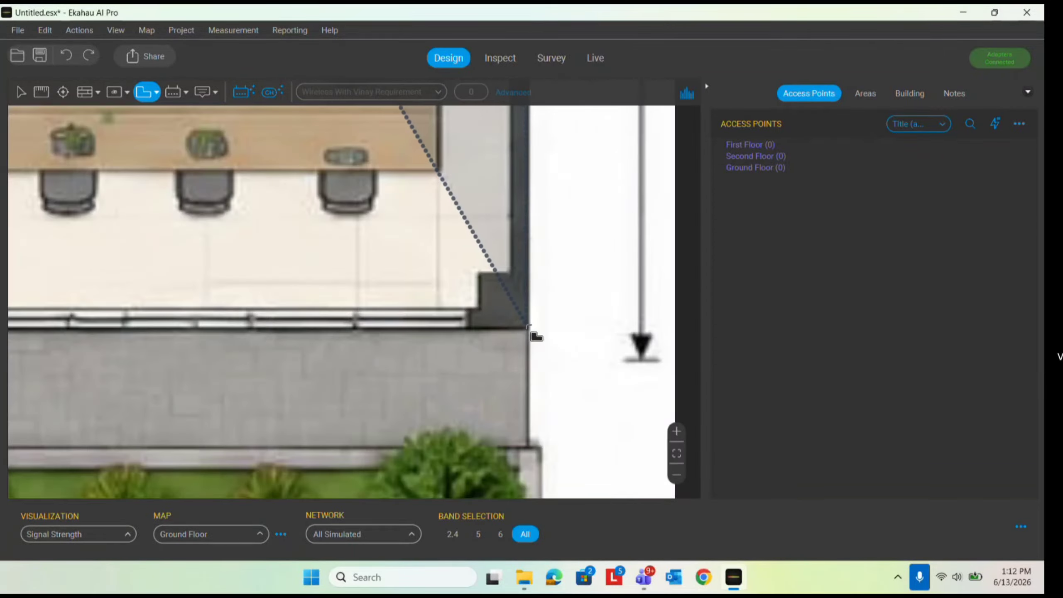
{"action": "scroll", "coordinate": [544, 348], "scroll_direction": "down", "scroll_amount": 5}
{"action": "scroll", "coordinate": [304, 348], "scroll_direction": "up", "scroll_amount": 6}
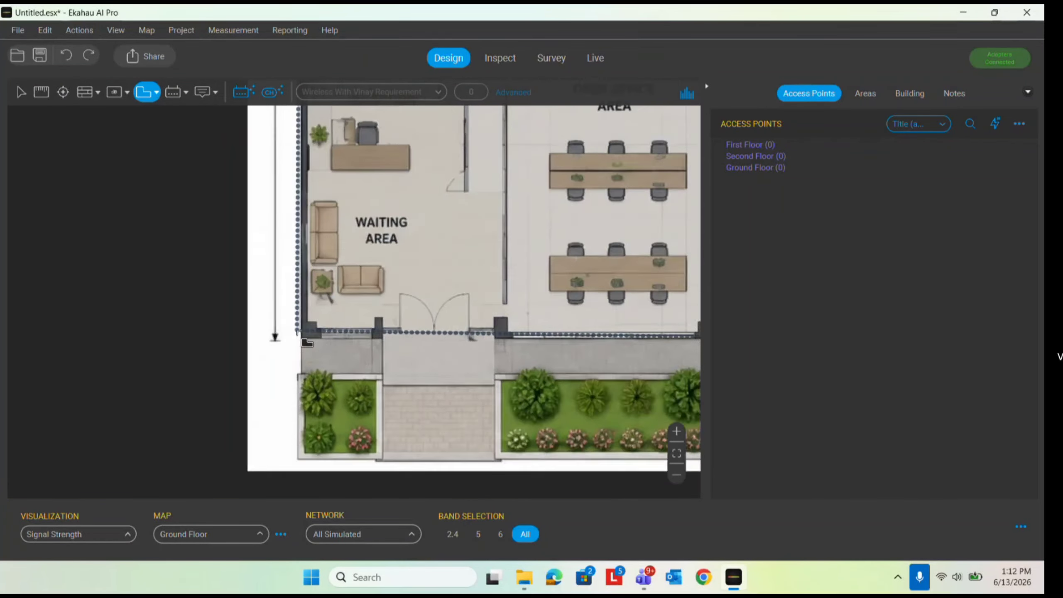
{"action": "left_click", "coordinate": [300, 347]}
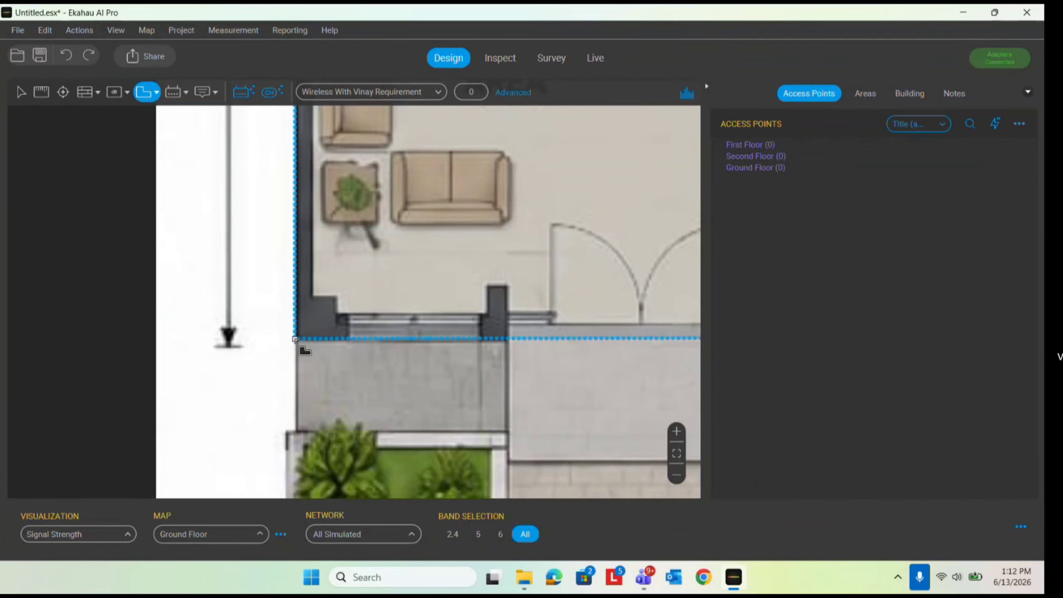
{"action": "scroll", "coordinate": [293, 335], "scroll_direction": "down", "scroll_amount": 6}
{"action": "scroll", "coordinate": [356, 265], "scroll_direction": "up", "scroll_amount": 3}
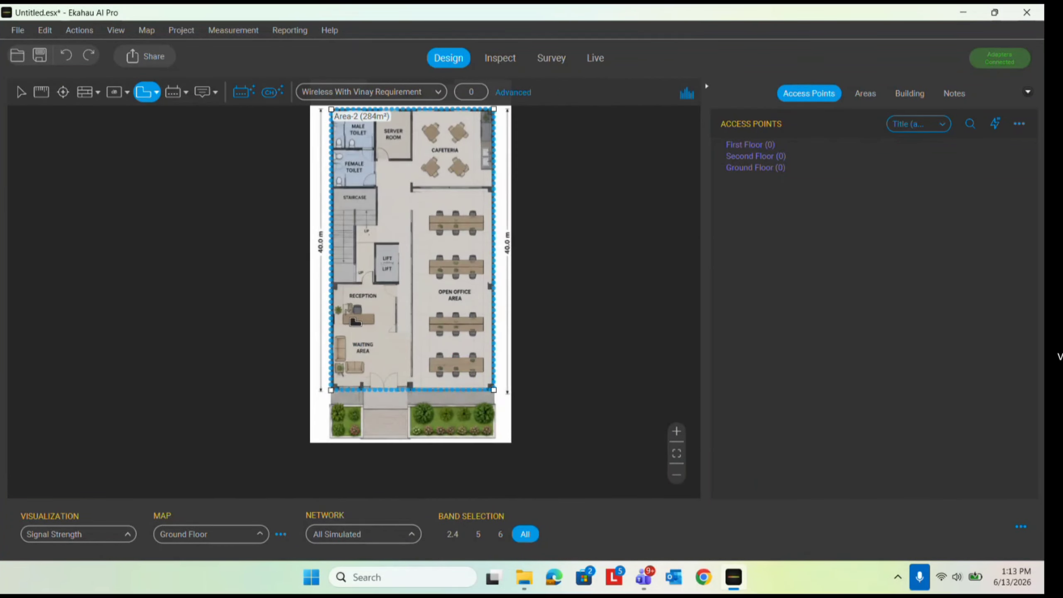
Draw a coverage area along the outer walls of the whole Second Floor building, corner by corner
{"action": "left_click", "coordinate": [246, 532]}
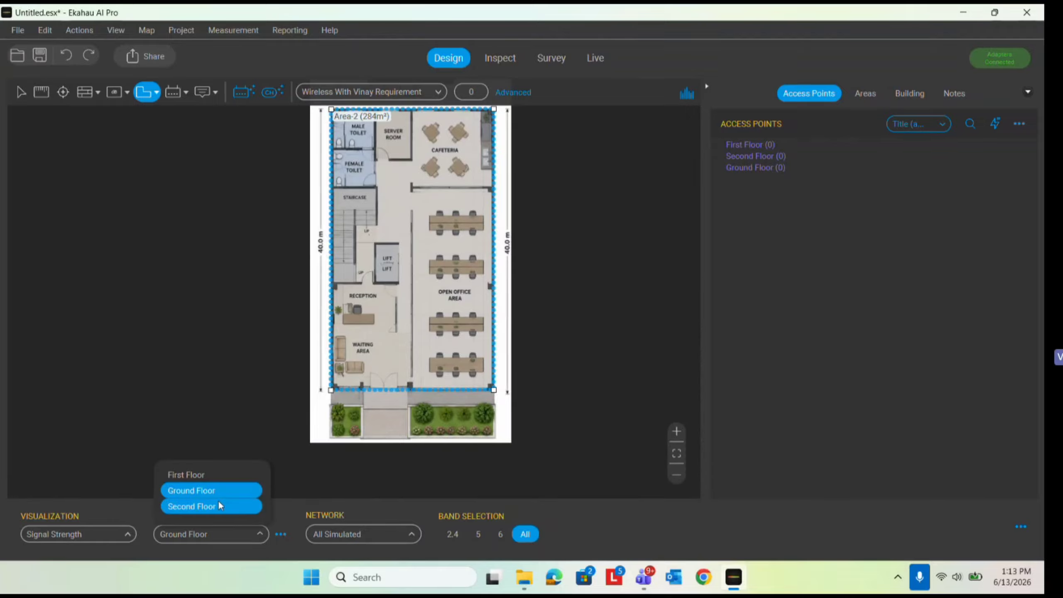
{"action": "left_click", "coordinate": [209, 491]}
{"action": "scroll", "coordinate": [159, 200], "scroll_direction": "up", "scroll_amount": 5}
{"action": "scroll", "coordinate": [173, 203], "scroll_direction": "up", "scroll_amount": 3}
{"action": "left_click", "coordinate": [178, 207]}
{"action": "scroll", "coordinate": [163, 209], "scroll_direction": "down", "scroll_amount": 6}
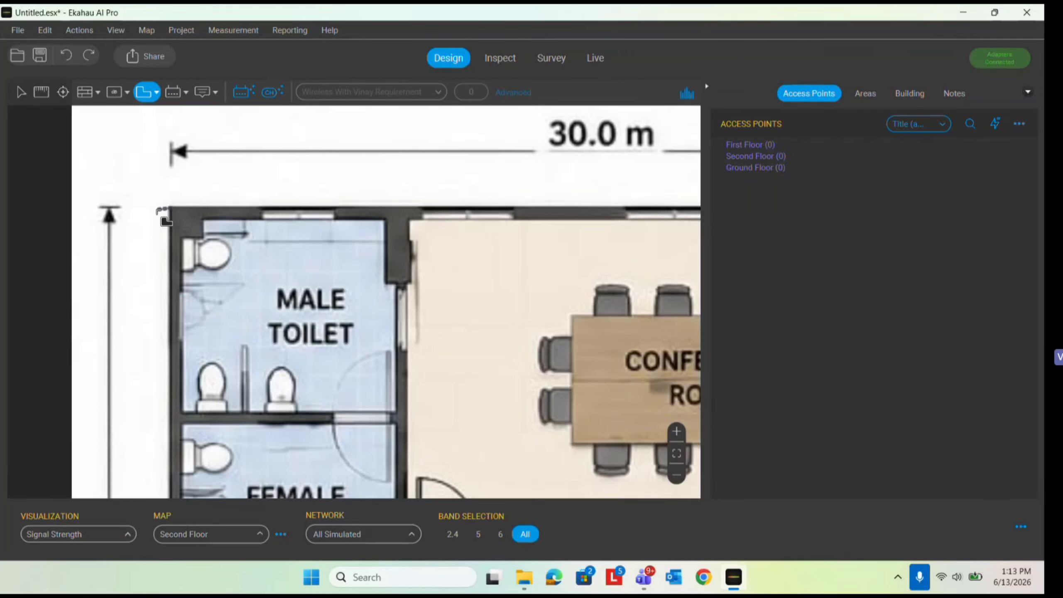
{"action": "scroll", "coordinate": [594, 214], "scroll_direction": "up", "scroll_amount": 3}
{"action": "scroll", "coordinate": [622, 207], "scroll_direction": "up", "scroll_amount": 2}
{"action": "left_click", "coordinate": [624, 208]}
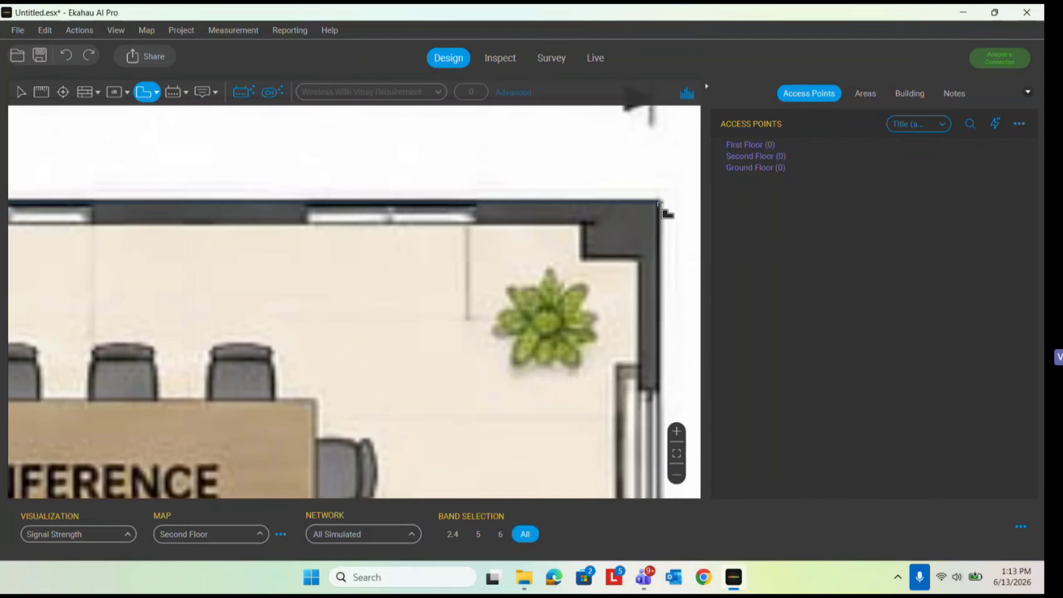
{"action": "scroll", "coordinate": [586, 170], "scroll_direction": "down", "scroll_amount": 6}
{"action": "scroll", "coordinate": [602, 335], "scroll_direction": "down", "scroll_amount": 3}
{"action": "scroll", "coordinate": [585, 354], "scroll_direction": "up", "scroll_amount": 8}
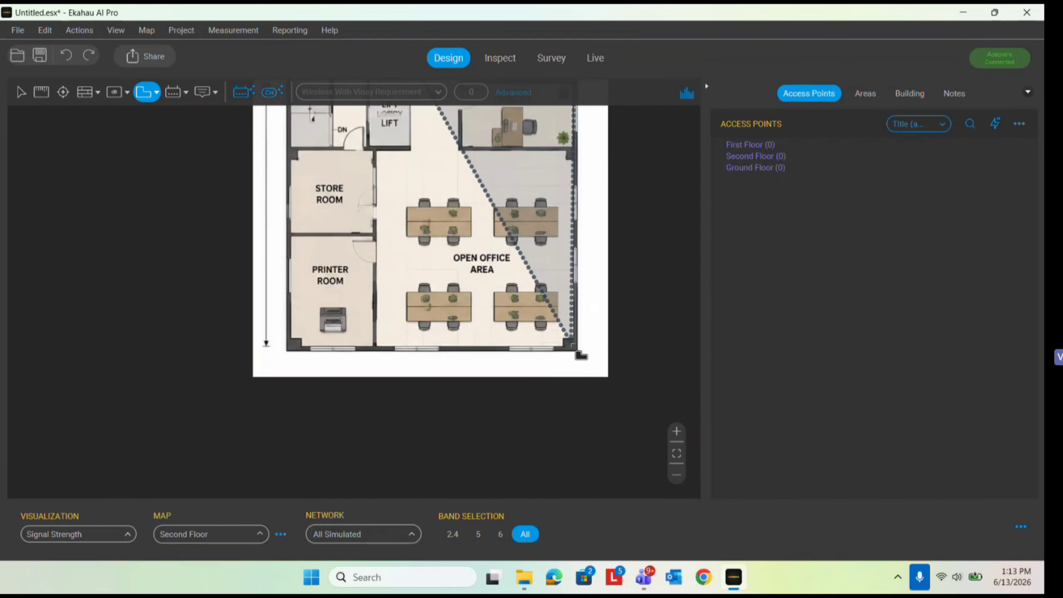
{"action": "left_click", "coordinate": [586, 351]}
{"action": "scroll", "coordinate": [619, 379], "scroll_direction": "down", "scroll_amount": 8}
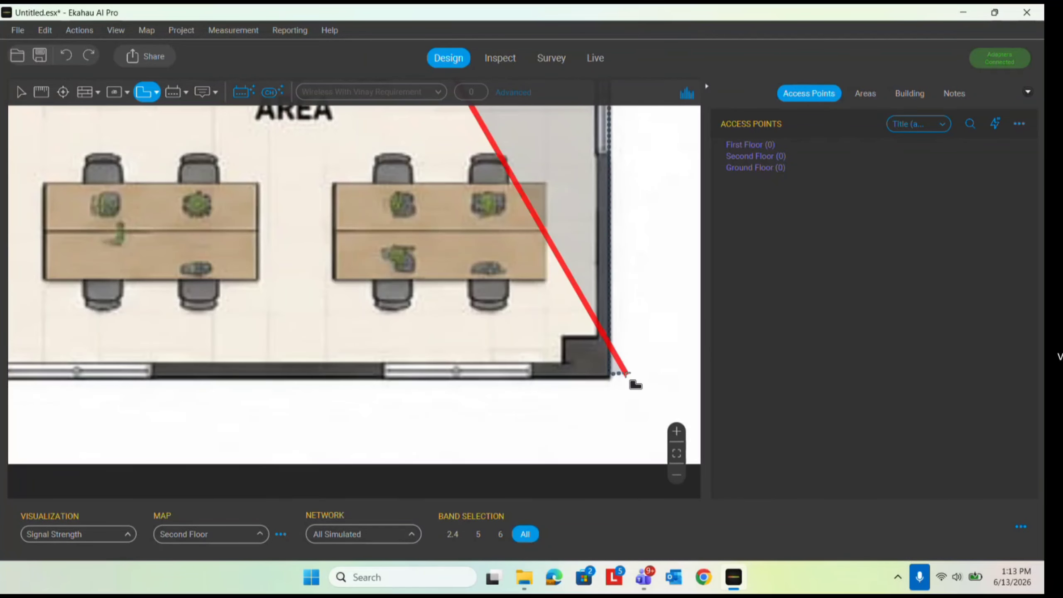
{"action": "scroll", "coordinate": [250, 388], "scroll_direction": "up", "scroll_amount": 5}
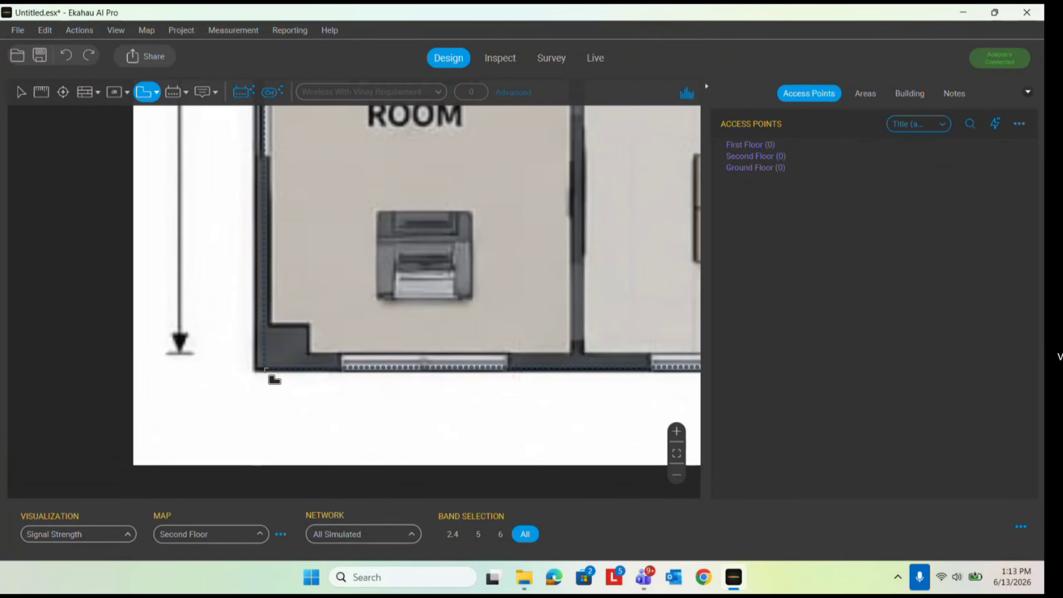
{"action": "double_click", "coordinate": [257, 372]}
{"action": "scroll", "coordinate": [256, 369], "scroll_direction": "down", "scroll_amount": 8}
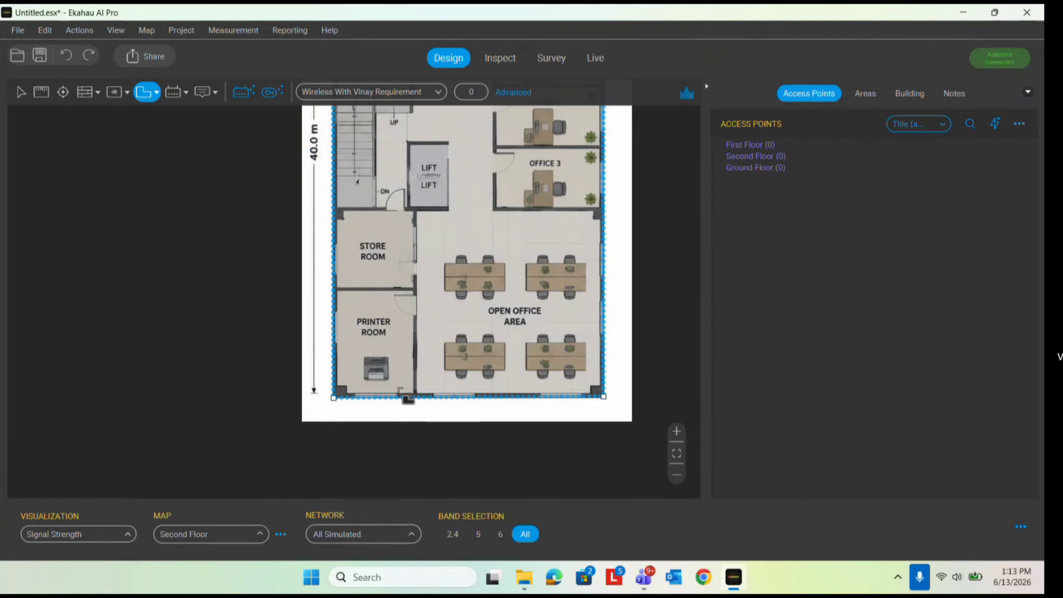
{"action": "scroll", "coordinate": [379, 240], "scroll_direction": "up", "scroll_amount": 5}
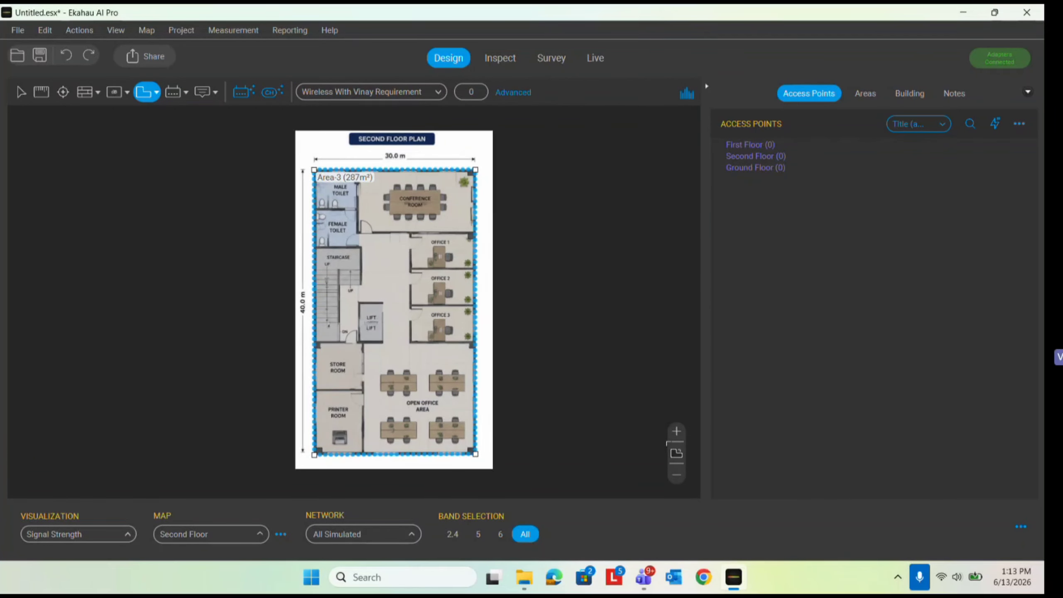
{"action": "left_click", "coordinate": [676, 454]}
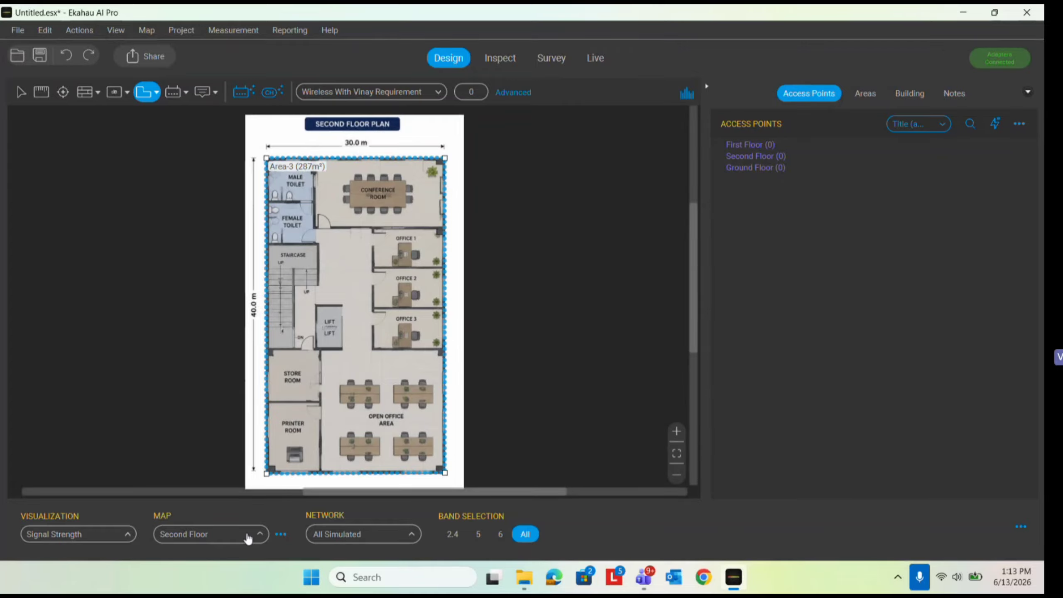
Examine the coverage area outlines drawn on the Ground Floor and First Floor maps
{"action": "left_click", "coordinate": [234, 534]}
{"action": "left_click", "coordinate": [228, 507]}
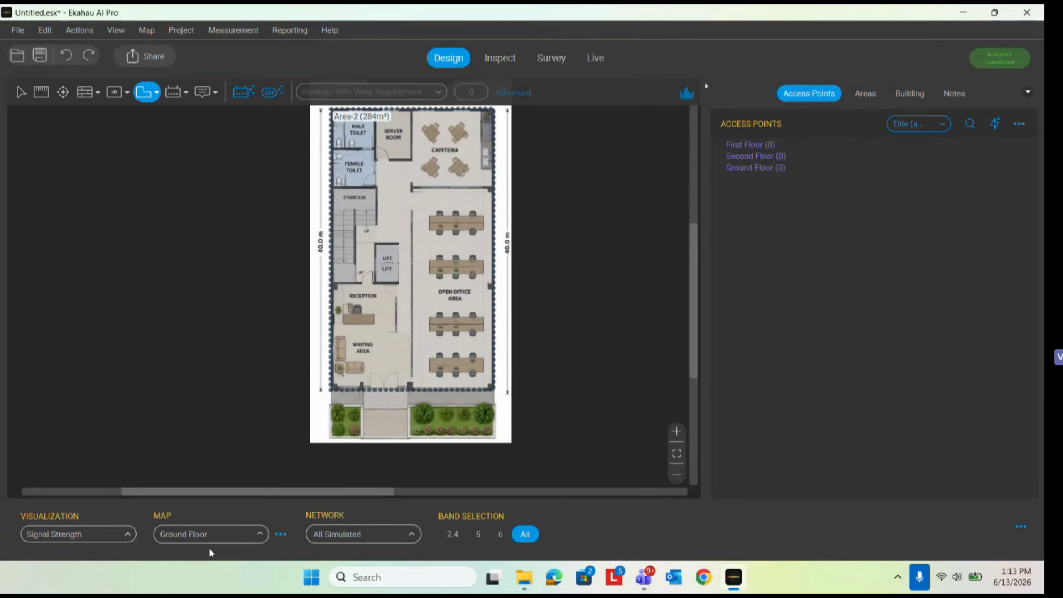
{"action": "left_click", "coordinate": [211, 536]}
{"action": "left_click", "coordinate": [218, 473]}
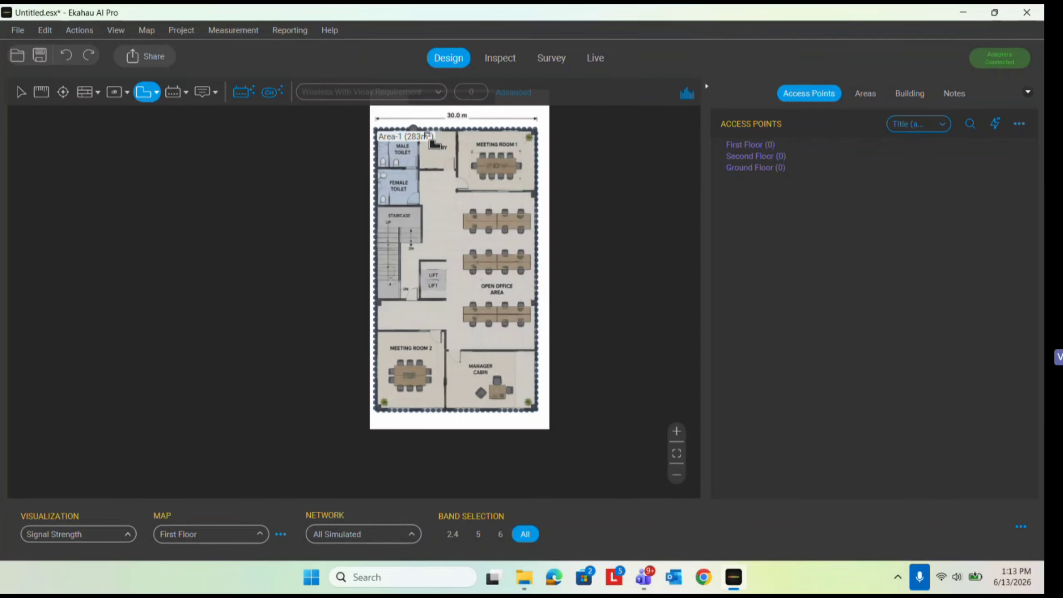
{"action": "left_click", "coordinate": [20, 92]}
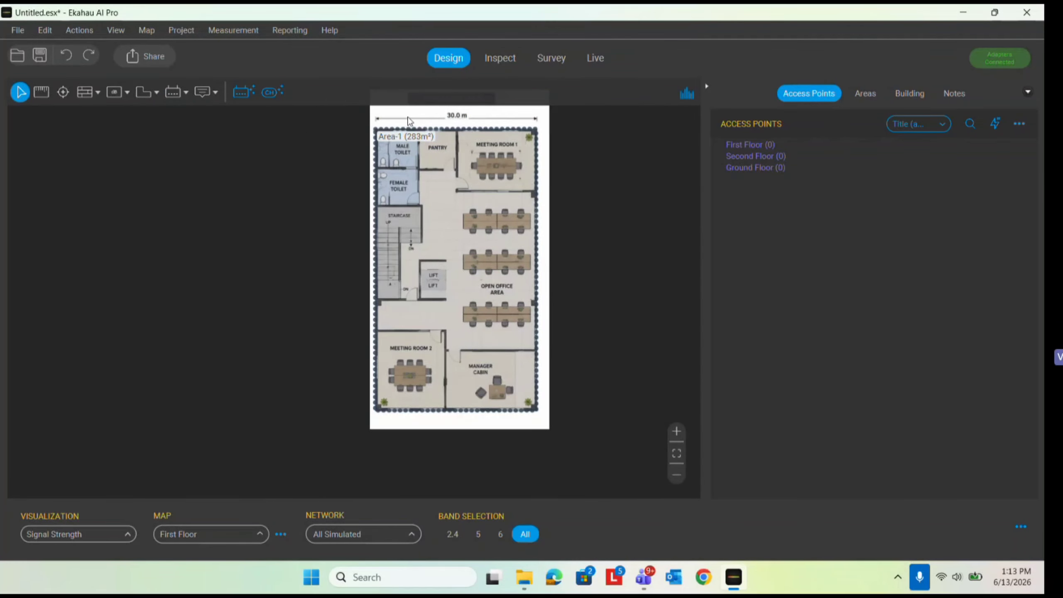
{"action": "scroll", "coordinate": [408, 121], "scroll_direction": "up", "scroll_amount": 2}
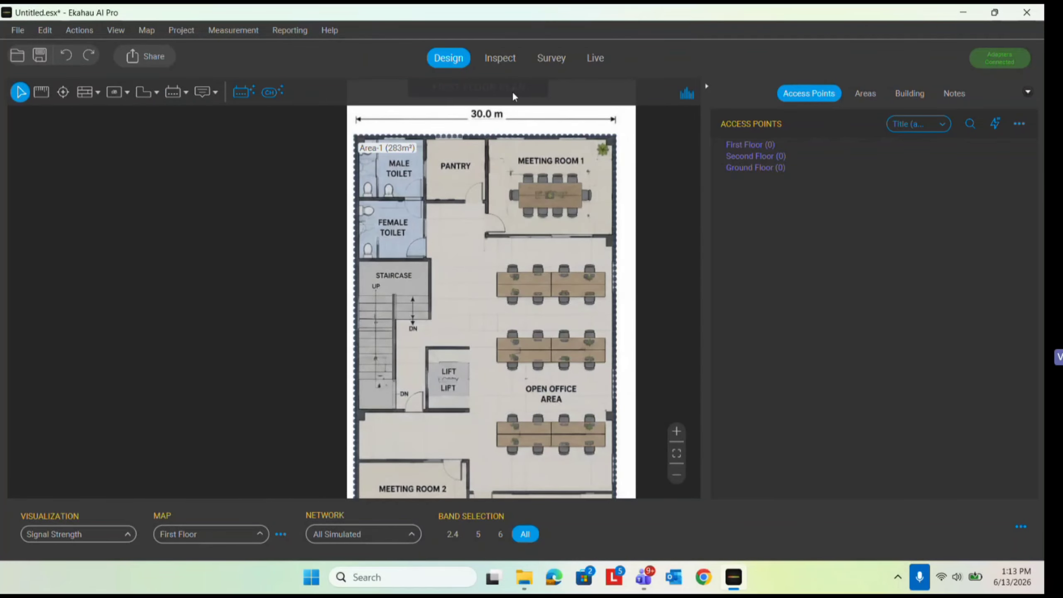
{"action": "scroll", "coordinate": [513, 94], "scroll_direction": "up", "scroll_amount": 3}
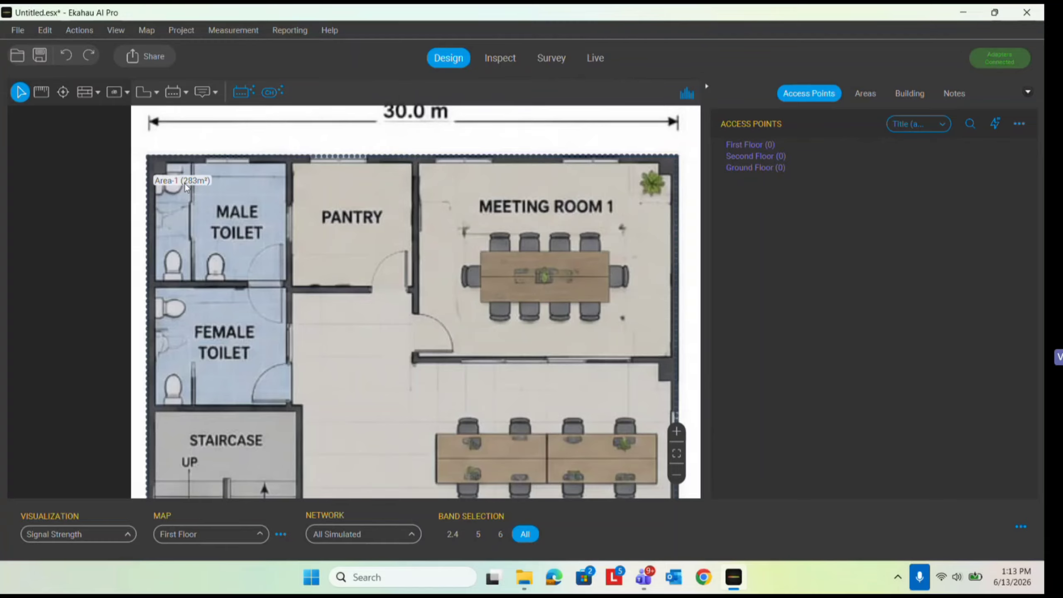
{"action": "scroll", "coordinate": [235, 177], "scroll_direction": "down", "scroll_amount": 3}
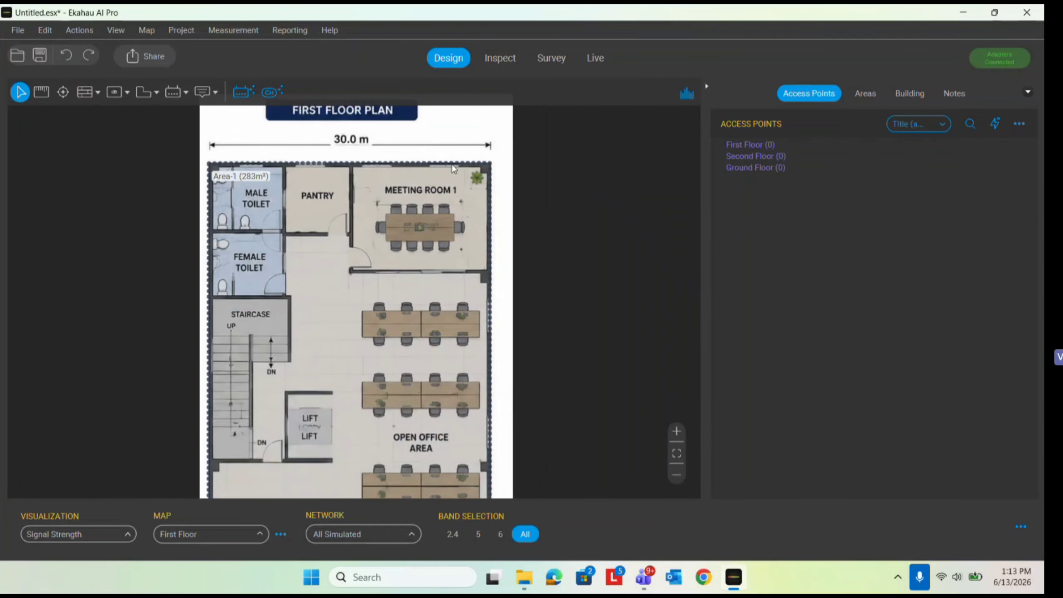
{"action": "scroll", "coordinate": [453, 165], "scroll_direction": "down", "scroll_amount": 1}
{"action": "scroll", "coordinate": [417, 275], "scroll_direction": "up", "scroll_amount": 1}
{"action": "scroll", "coordinate": [463, 184], "scroll_direction": "down", "scroll_amount": 3}
{"action": "scroll", "coordinate": [414, 292], "scroll_direction": "up", "scroll_amount": 3}
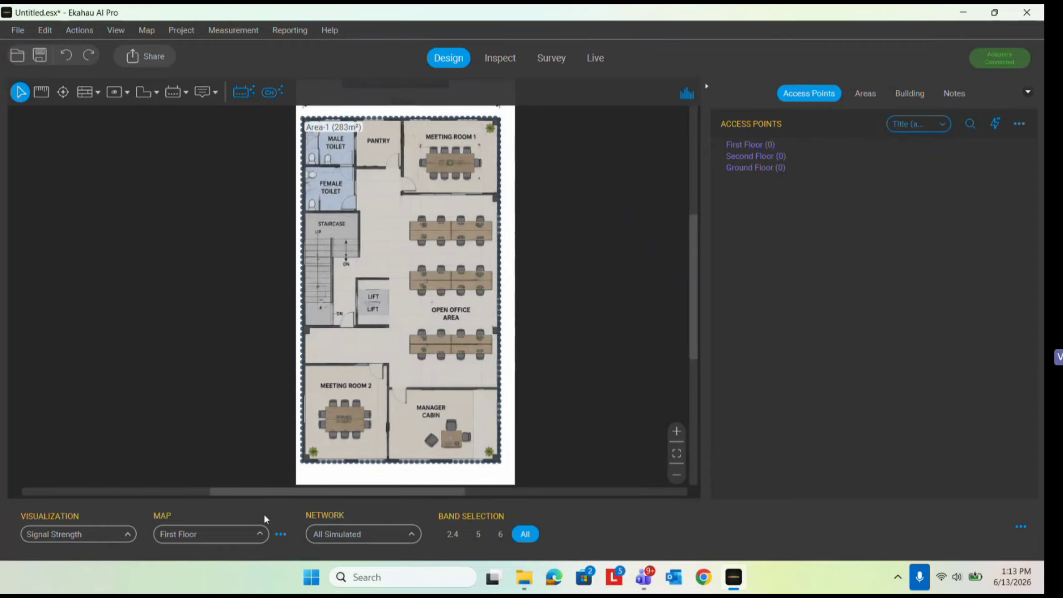
{"action": "left_click", "coordinate": [230, 534]}
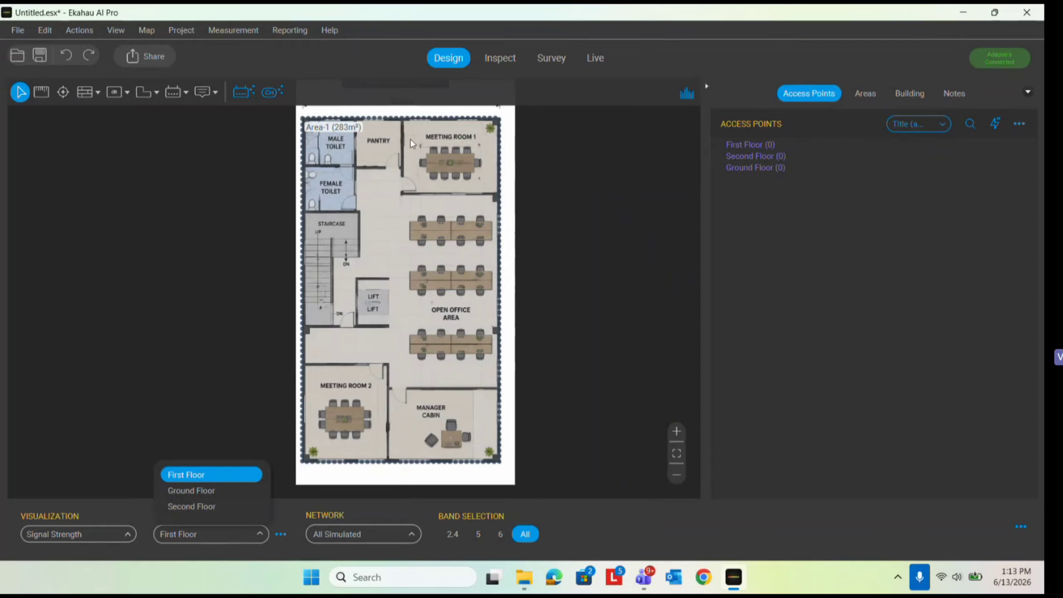
{"action": "left_click", "coordinate": [507, 187]}
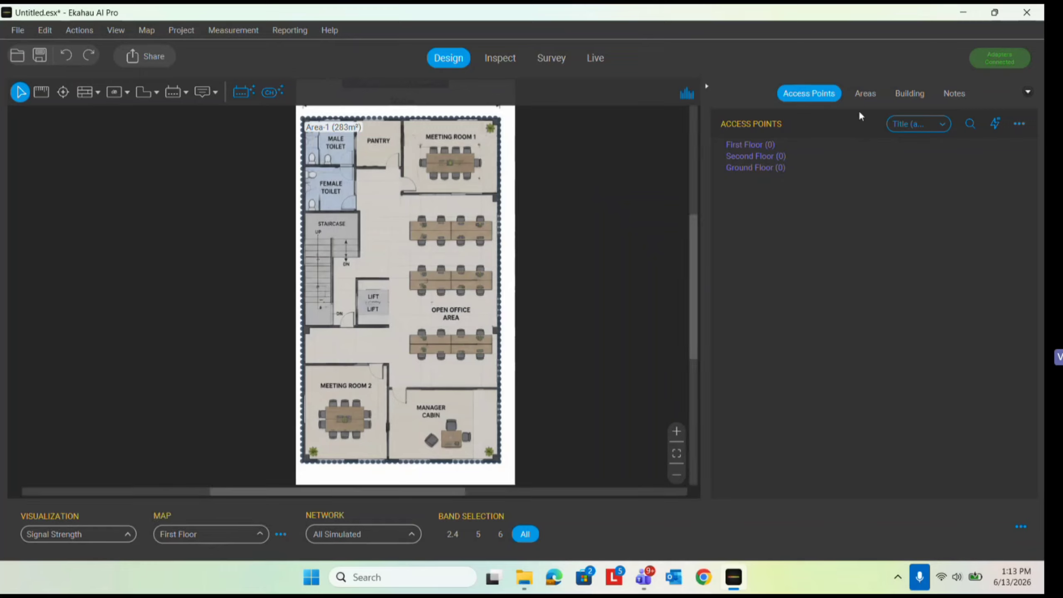
Create a new building and add the Ground Floor, First Floor and Second Floor maps to it as floors
{"action": "left_click", "coordinate": [905, 95]}
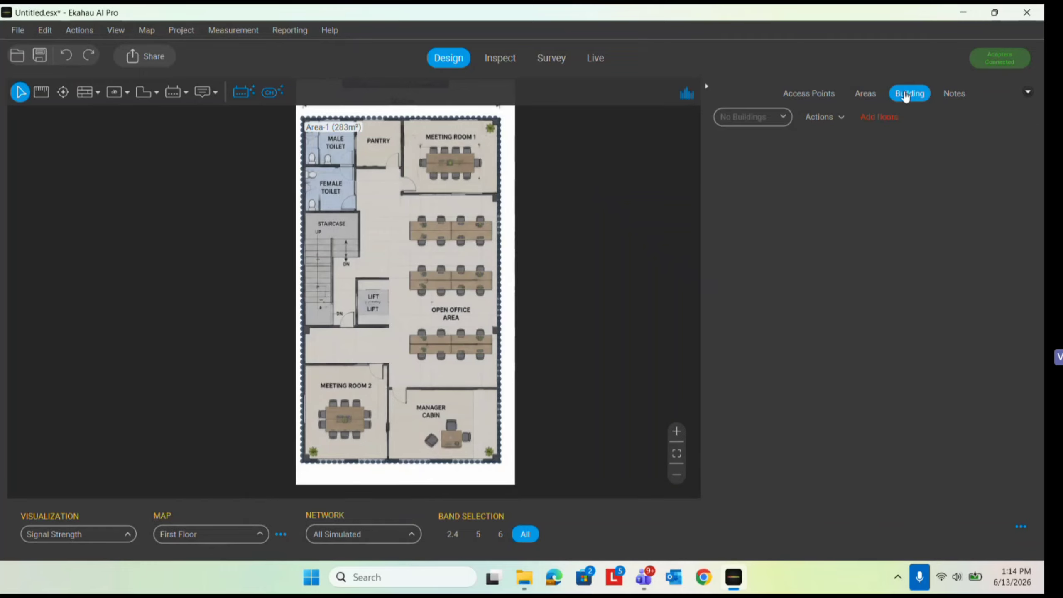
{"action": "left_click", "coordinate": [841, 120]}
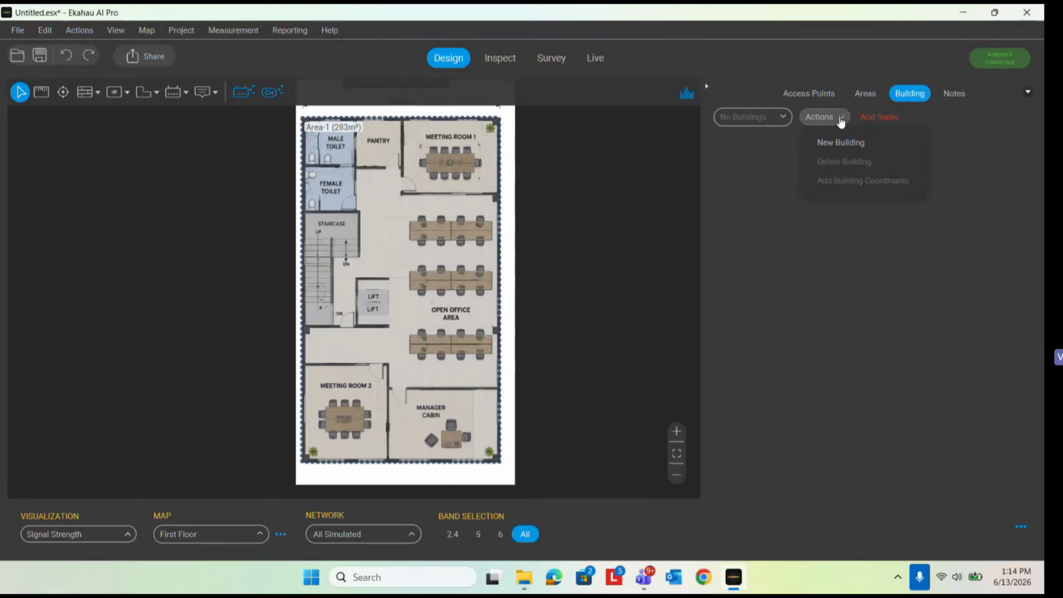
{"action": "left_click", "coordinate": [847, 139]}
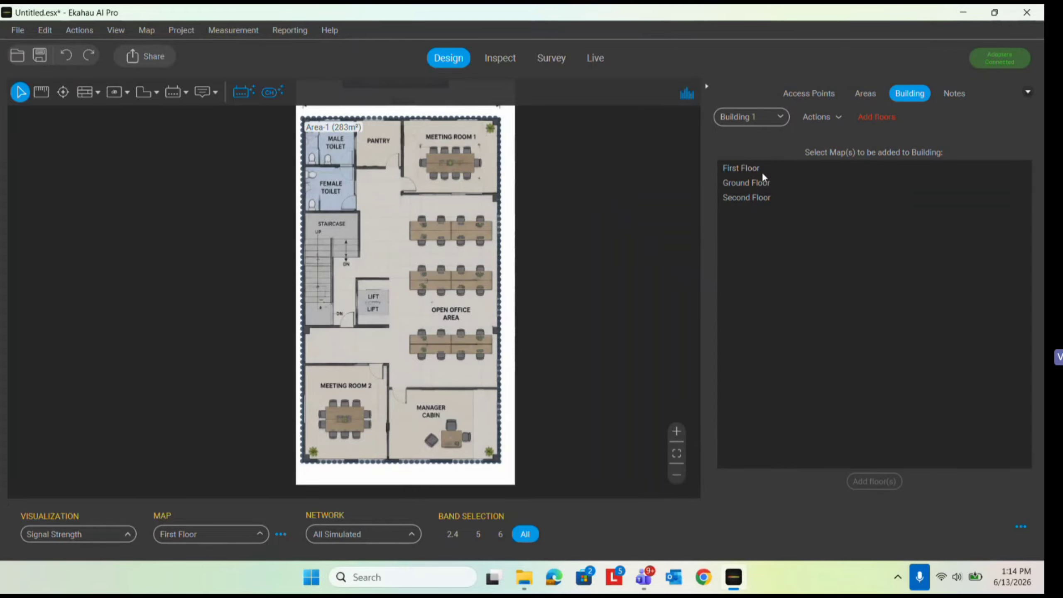
{"action": "left_click", "coordinate": [762, 185]}
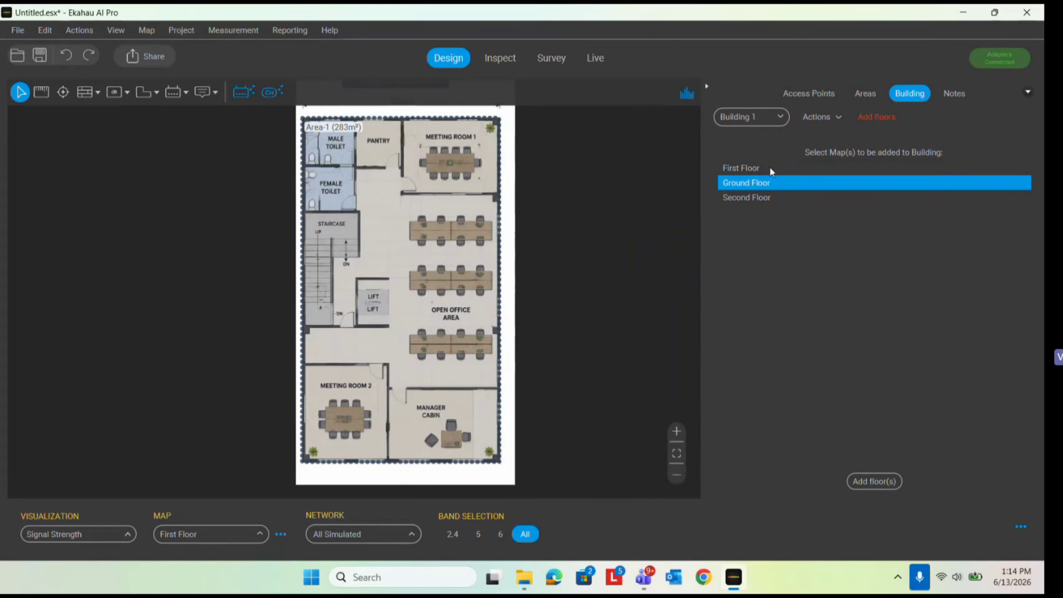
{"action": "left_click", "coordinate": [769, 167], "text": "ctrl"}
{"action": "left_click", "coordinate": [768, 199], "text": "ctrl"}
{"action": "left_click", "coordinate": [875, 482]}
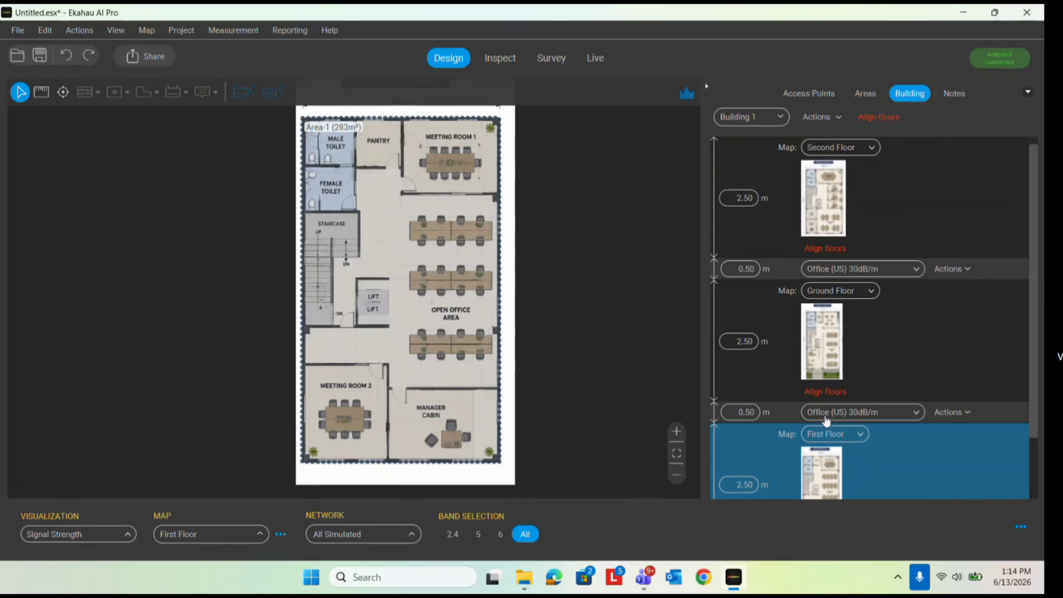
Remove the First Floor from beneath the Ground Floor in the building's floor stack
{"action": "scroll", "coordinate": [900, 335], "scroll_direction": "down", "scroll_amount": 2}
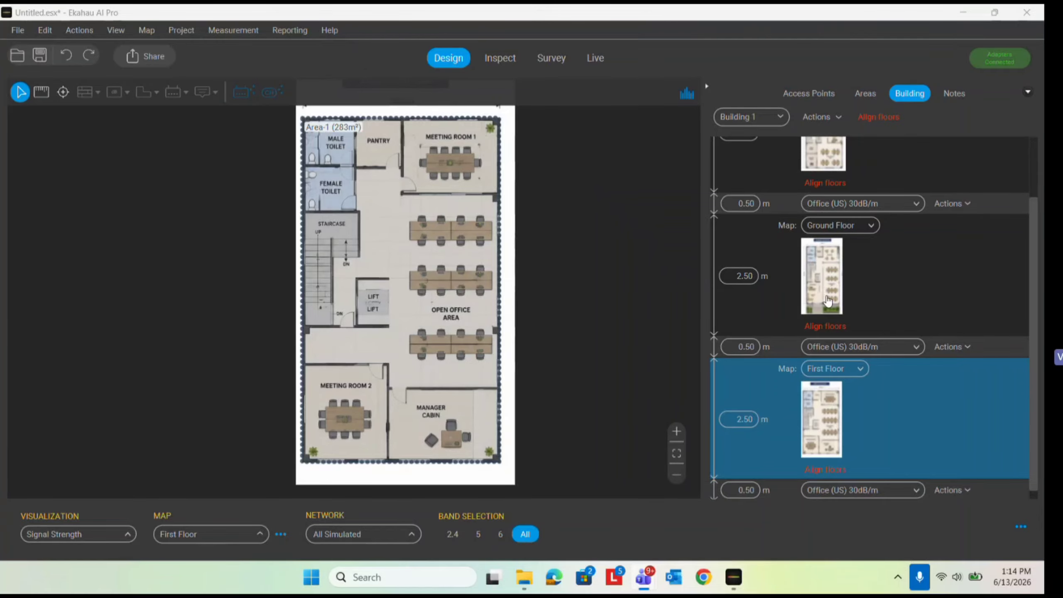
{"action": "scroll", "coordinate": [823, 354], "scroll_direction": "down", "scroll_amount": 1}
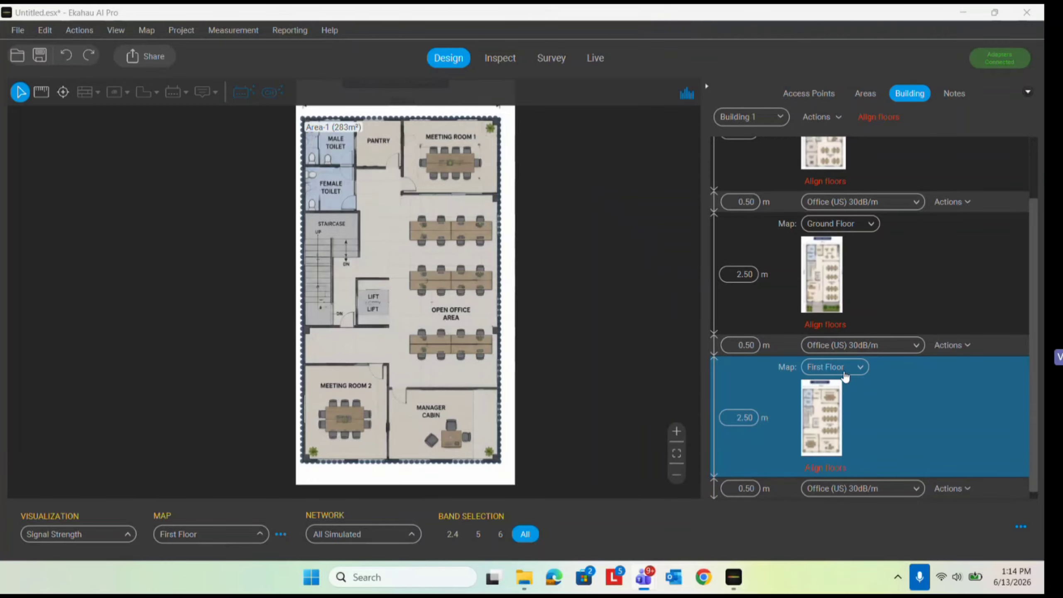
{"action": "scroll", "coordinate": [841, 360], "scroll_direction": "up", "scroll_amount": 2}
{"action": "scroll", "coordinate": [836, 299], "scroll_direction": "down", "scroll_amount": 2}
{"action": "scroll", "coordinate": [850, 379], "scroll_direction": "up", "scroll_amount": 1}
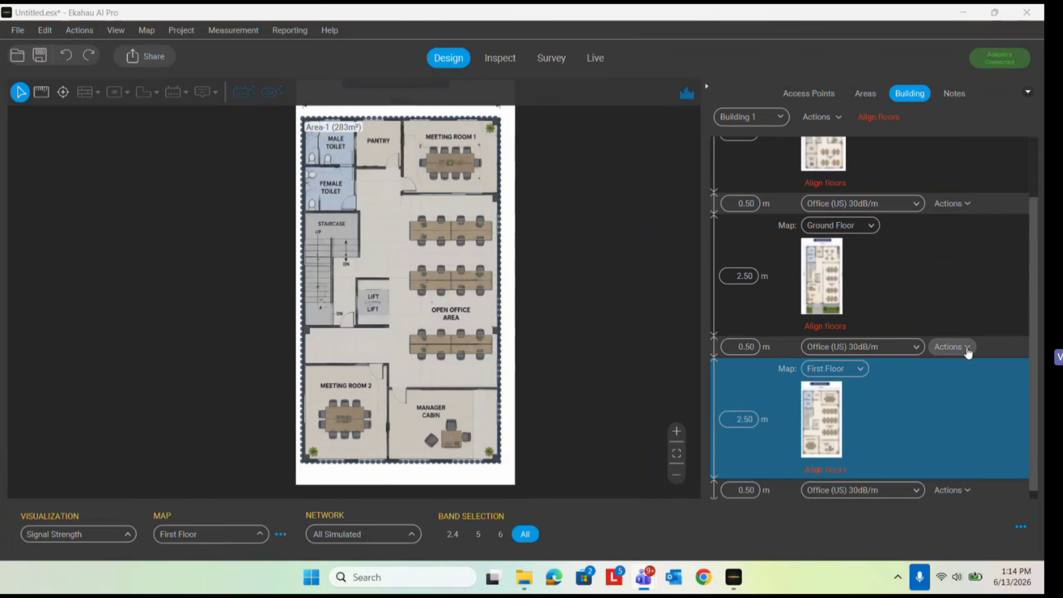
{"action": "left_click", "coordinate": [958, 490]}
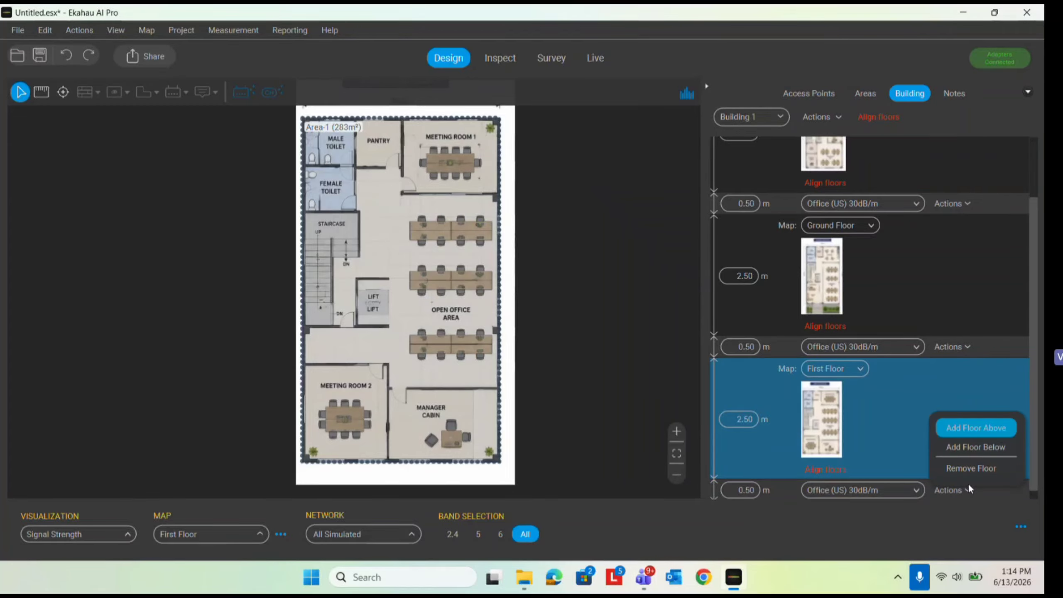
{"action": "left_click", "coordinate": [968, 467]}
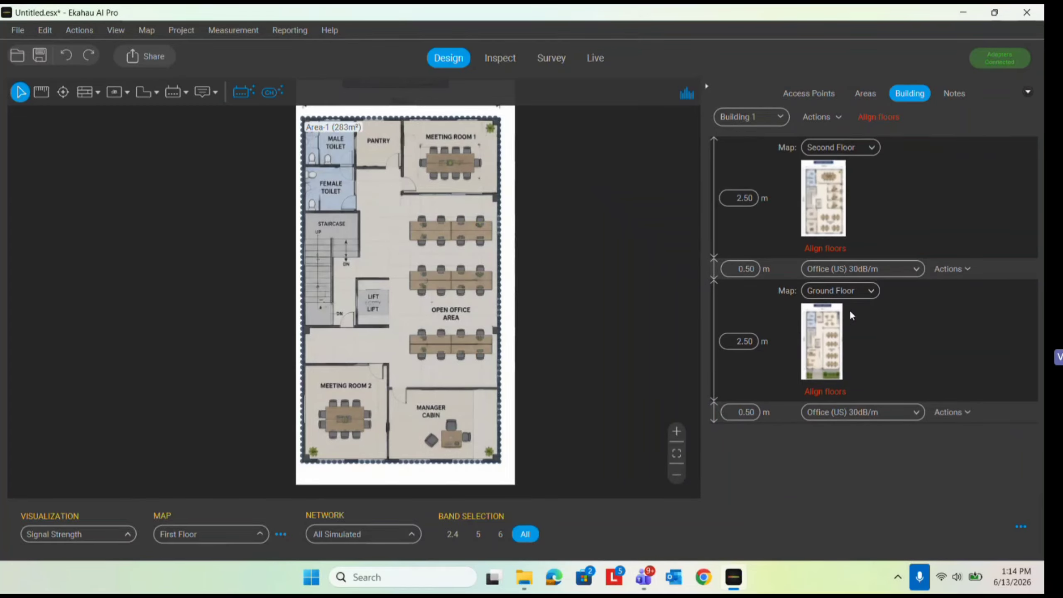
Add a floor directly below the Second Floor in the building and assign the First Floor map to it
{"action": "left_click", "coordinate": [960, 270]}
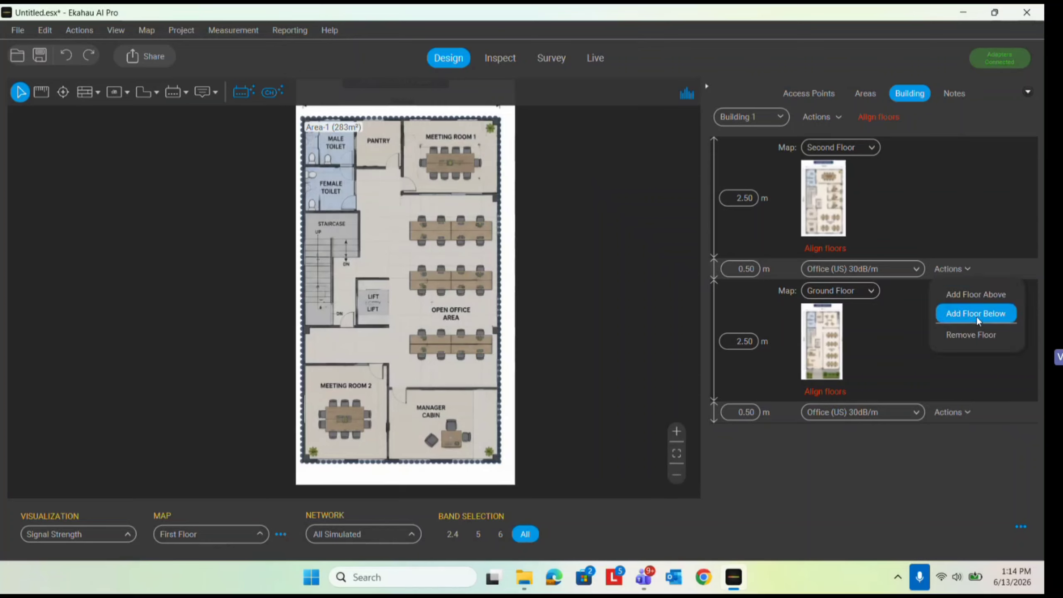
{"action": "left_click", "coordinate": [976, 313]}
{"action": "left_click", "coordinate": [859, 293]}
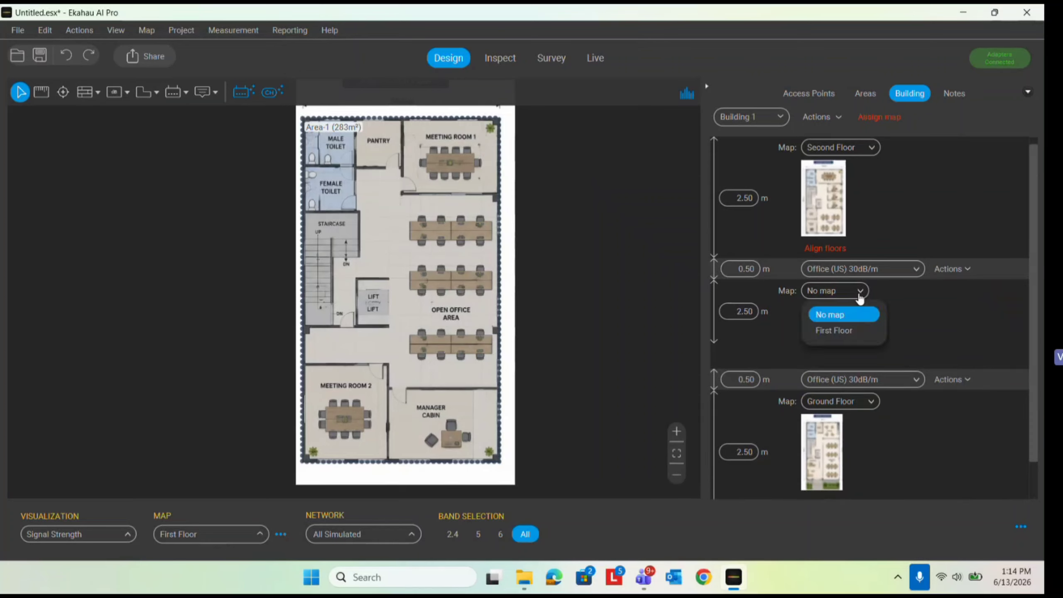
{"action": "left_click", "coordinate": [852, 330]}
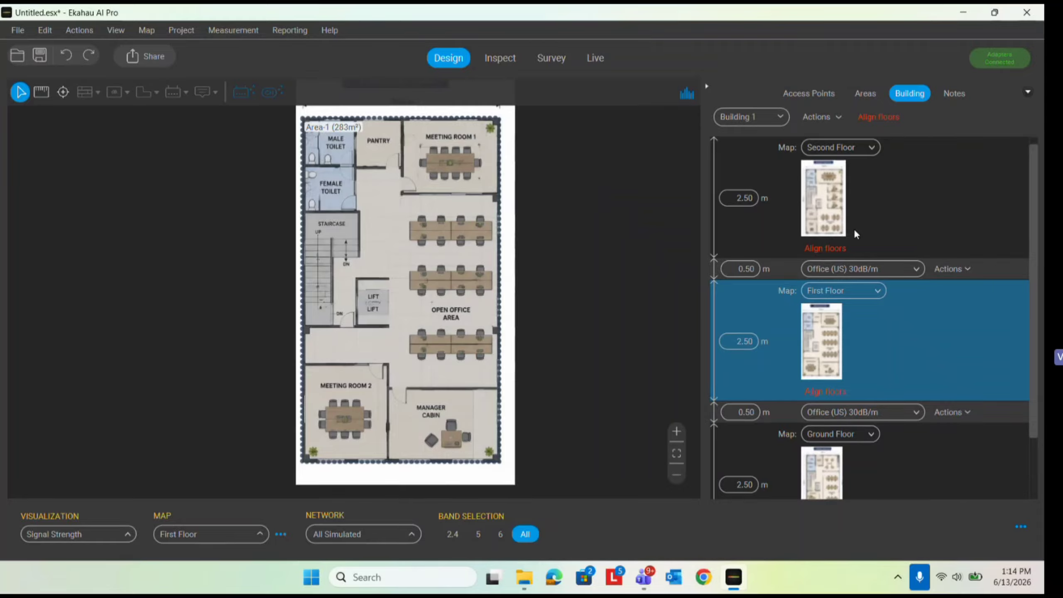
{"action": "scroll", "coordinate": [839, 254], "scroll_direction": "down", "scroll_amount": 2}
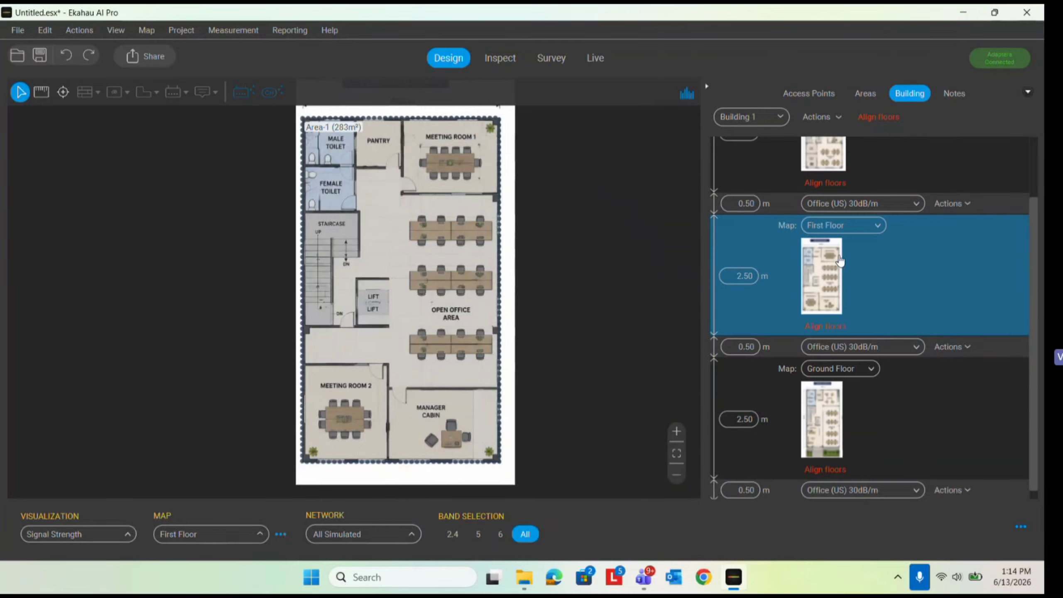
{"action": "scroll", "coordinate": [782, 281], "scroll_direction": "up", "scroll_amount": 2}
{"action": "scroll", "coordinate": [863, 341], "scroll_direction": "down", "scroll_amount": 3}
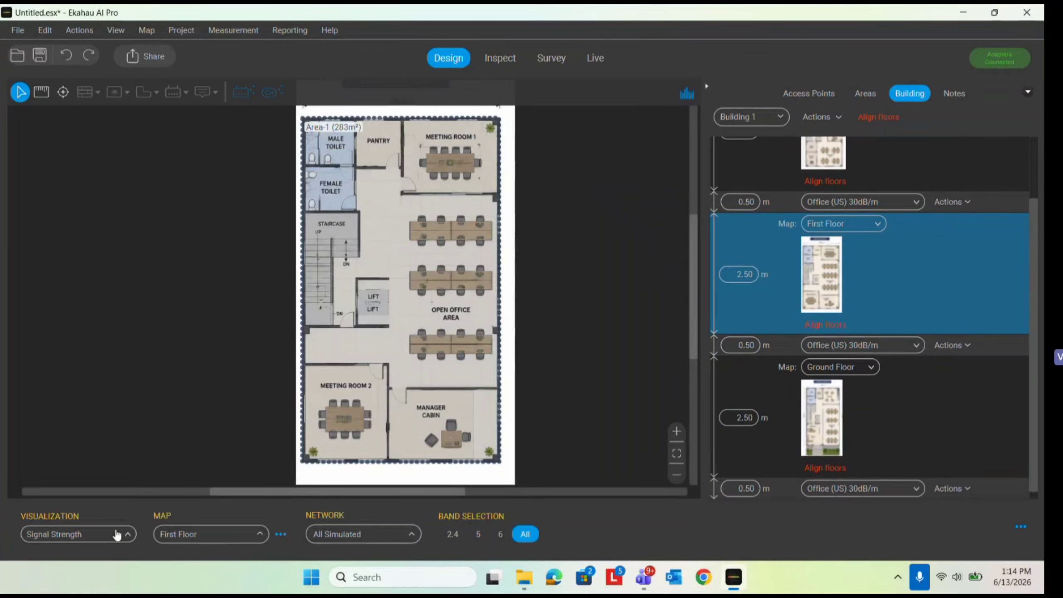
Set the visualization to None and display the Ground Floor map with the floor alignment point tool active
{"action": "left_click", "coordinate": [59, 534]}
{"action": "left_click", "coordinate": [56, 520]}
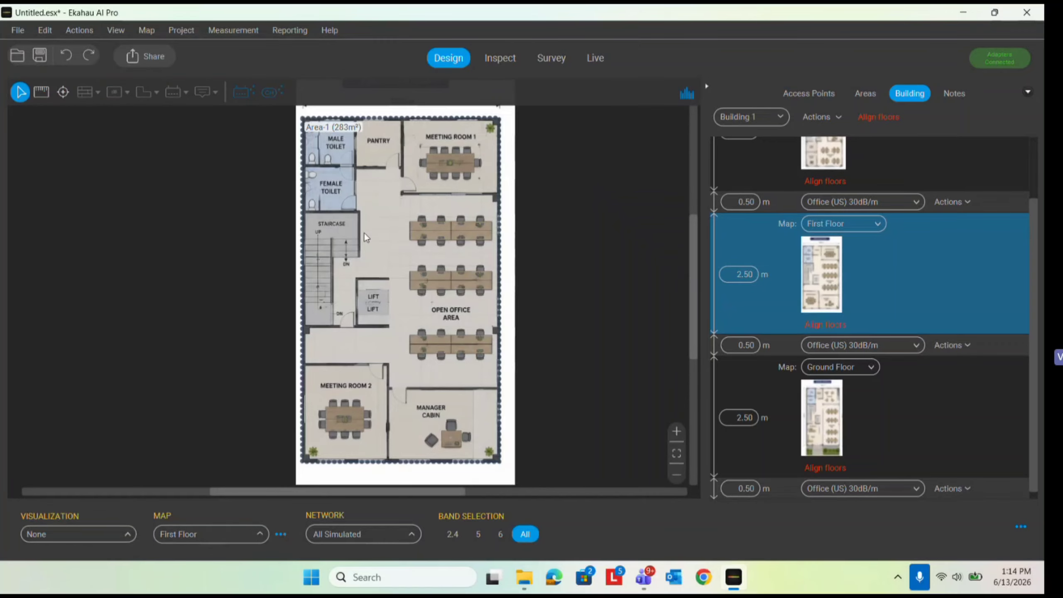
{"action": "left_click", "coordinate": [62, 92]}
{"action": "left_click", "coordinate": [207, 535]}
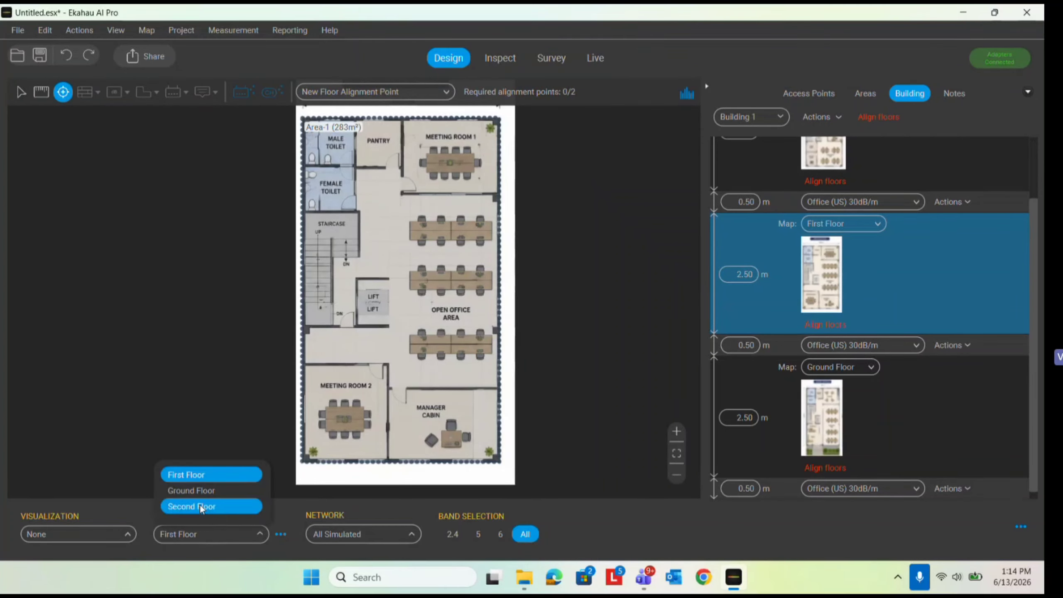
{"action": "left_click", "coordinate": [199, 492]}
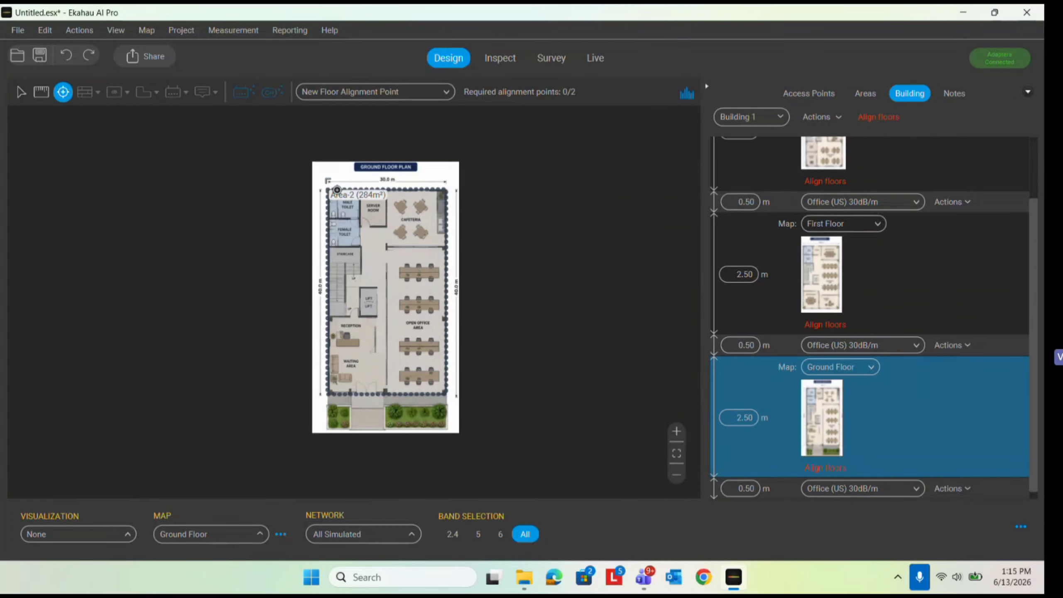
Hide the coverage areas on the floor maps so the Ground Floor walls are unobstructed
{"action": "scroll", "coordinate": [328, 191], "scroll_direction": "up", "scroll_amount": 6}
{"action": "left_click", "coordinate": [125, 34]}
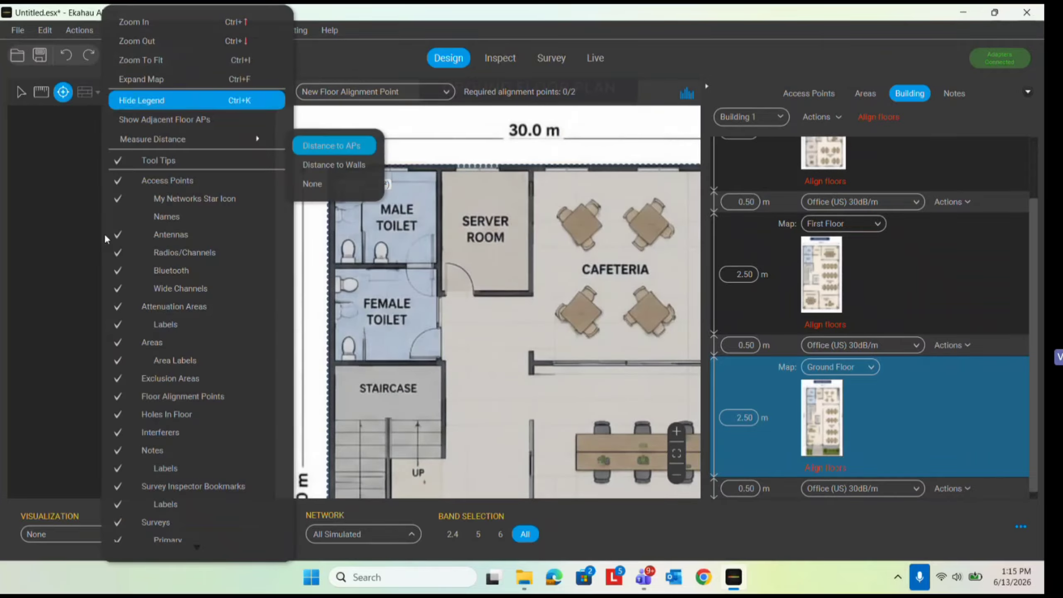
{"action": "left_click", "coordinate": [148, 341]}
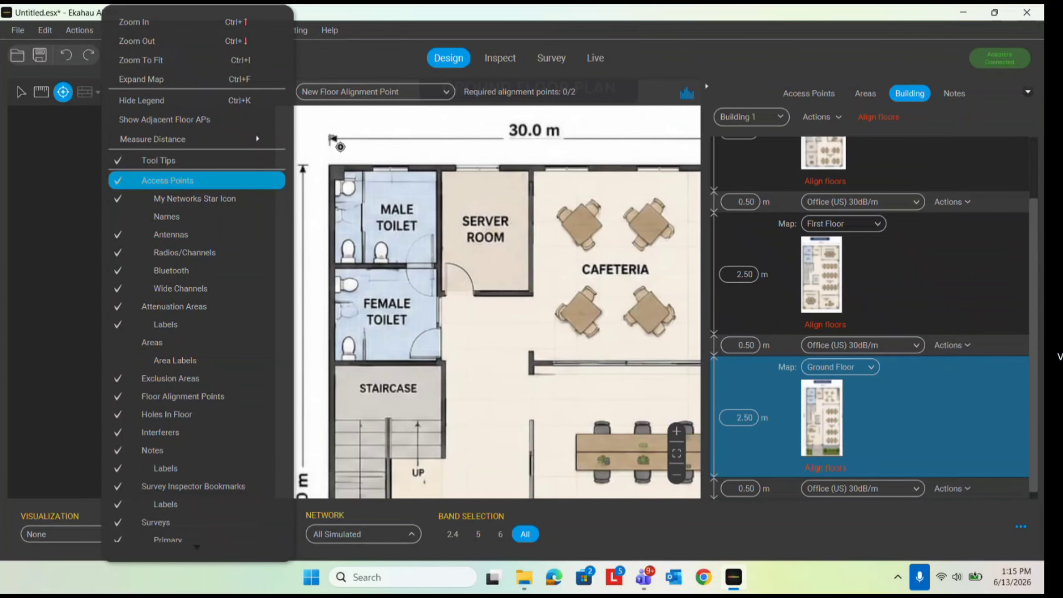
Place the first alignment point on the Ground Floor exactly at the outer wall's upper-left corner by the Male Toilet
{"action": "left_click", "coordinate": [331, 137]}
{"action": "left_click", "coordinate": [19, 93]}
{"action": "scroll", "coordinate": [395, 169], "scroll_direction": "up", "scroll_amount": 2}
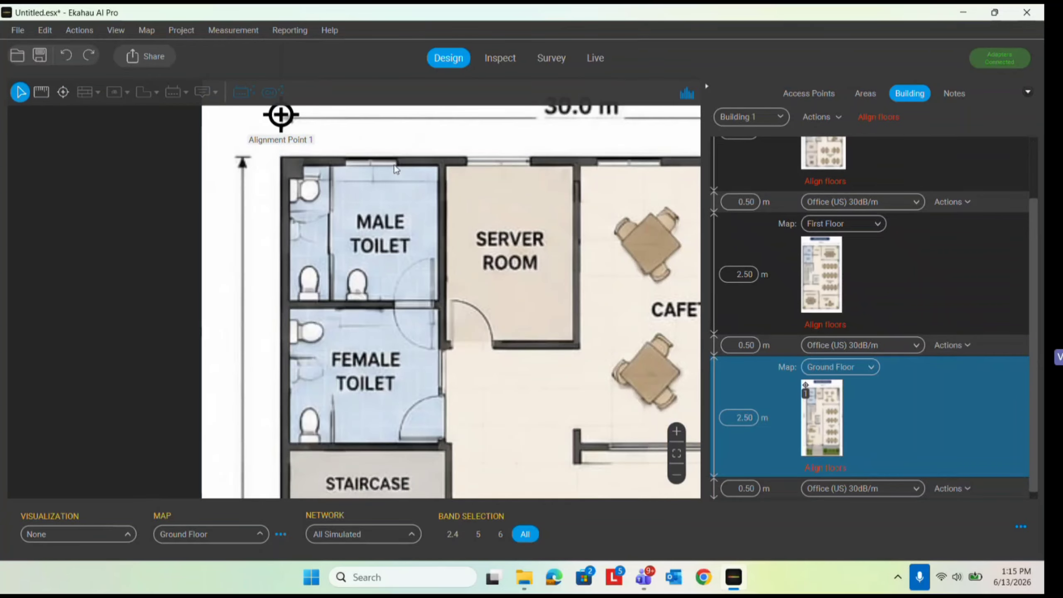
{"action": "left_click_drag", "start_coordinate": [279, 115], "coordinate": [284, 160]}
{"action": "scroll", "coordinate": [235, 188], "scroll_direction": "down", "scroll_amount": 2}
Place two more Ground Floor alignment points at the upper-right cafeteria corner and the lower-right Open Office Area corner of the outer wall
{"action": "left_click", "coordinate": [68, 94]}
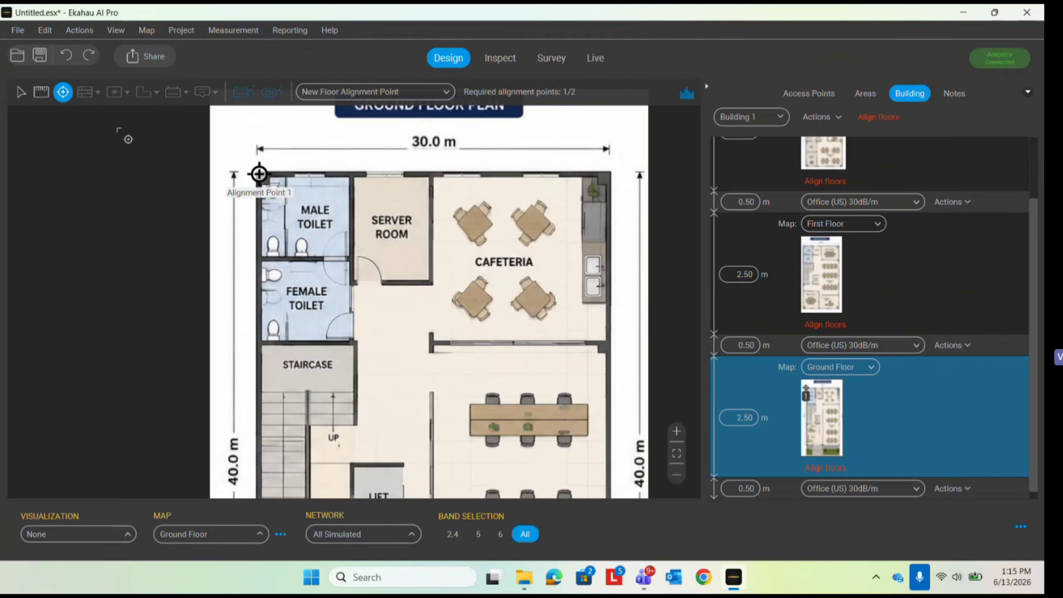
{"action": "scroll", "coordinate": [613, 177], "scroll_direction": "up", "scroll_amount": 3}
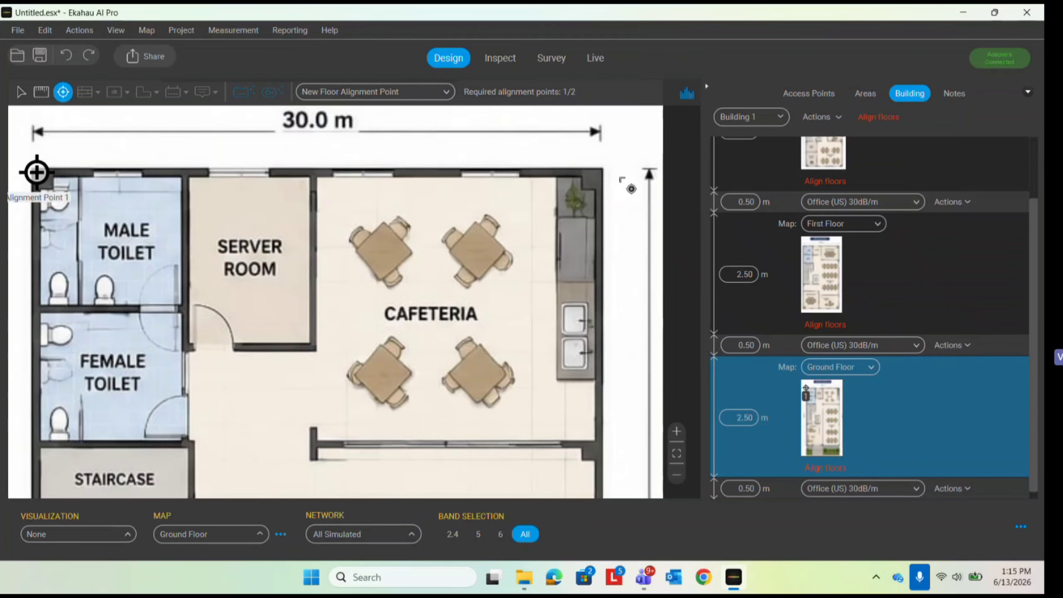
{"action": "left_click", "coordinate": [614, 177]}
{"action": "scroll", "coordinate": [614, 177], "scroll_direction": "down", "scroll_amount": 4}
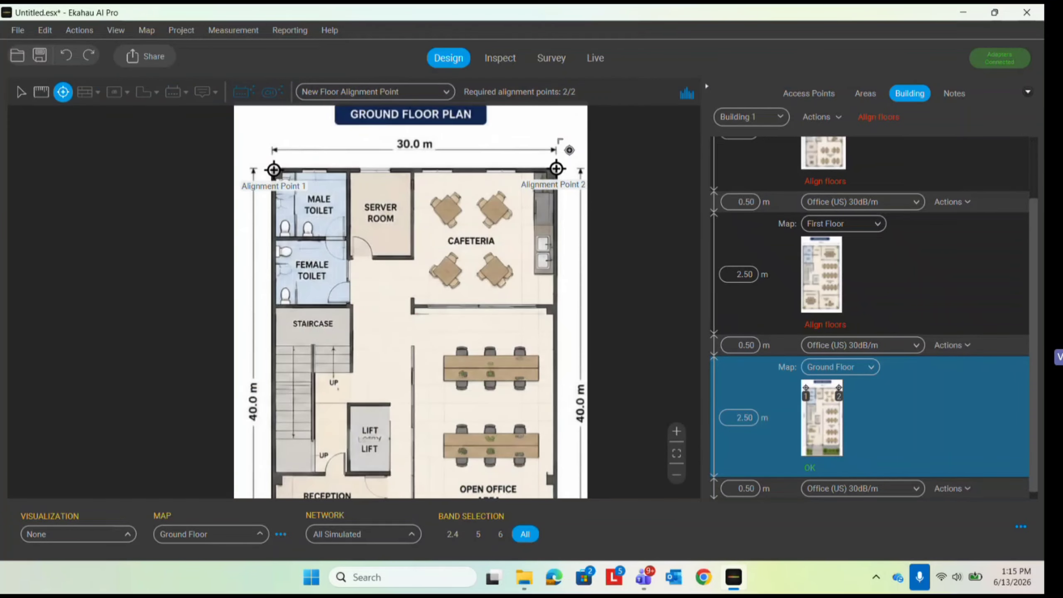
{"action": "scroll", "coordinate": [557, 459], "scroll_direction": "up", "scroll_amount": 5}
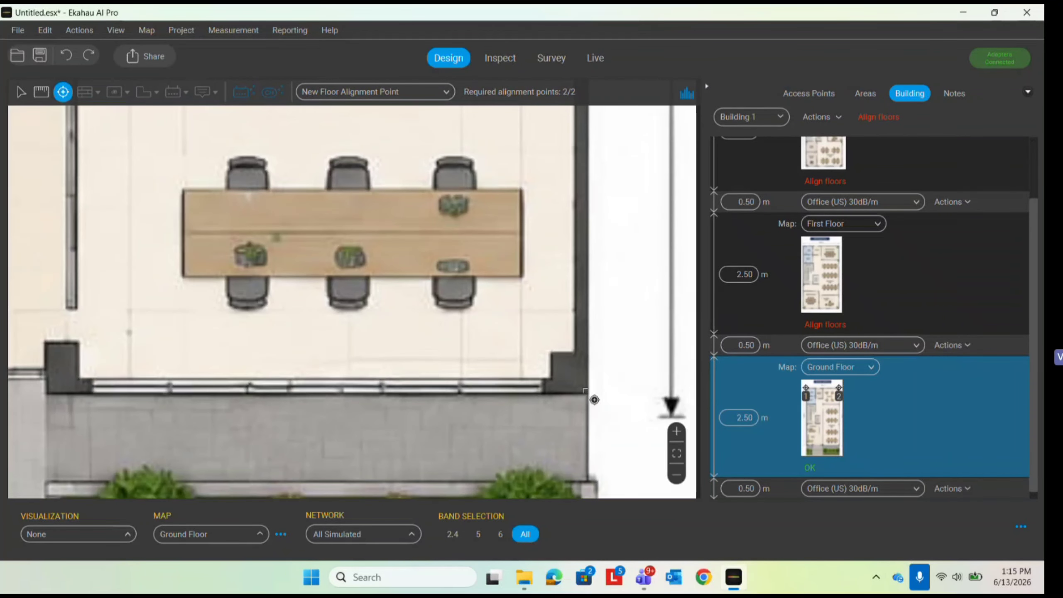
{"action": "left_click", "coordinate": [584, 387]}
{"action": "scroll", "coordinate": [604, 429], "scroll_direction": "down", "scroll_amount": 1}
{"action": "scroll", "coordinate": [604, 429], "scroll_direction": "down", "scroll_amount": 4}
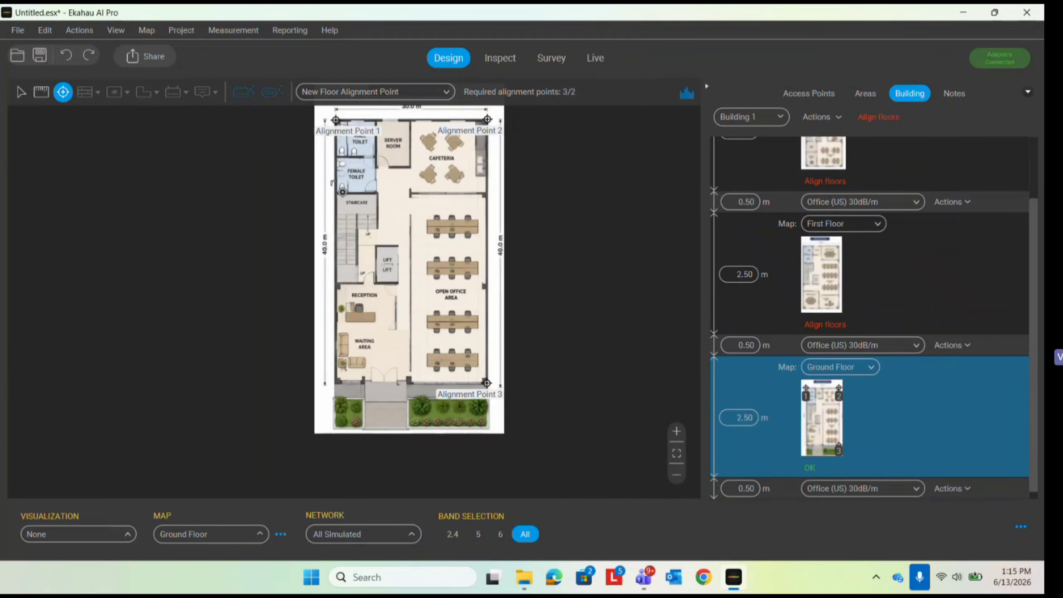
On the First Floor map, place Alignment Points 1 and 2 at the upper-left and upper-right corners of the outer wall
{"action": "left_click", "coordinate": [222, 538]}
{"action": "left_click", "coordinate": [210, 477]}
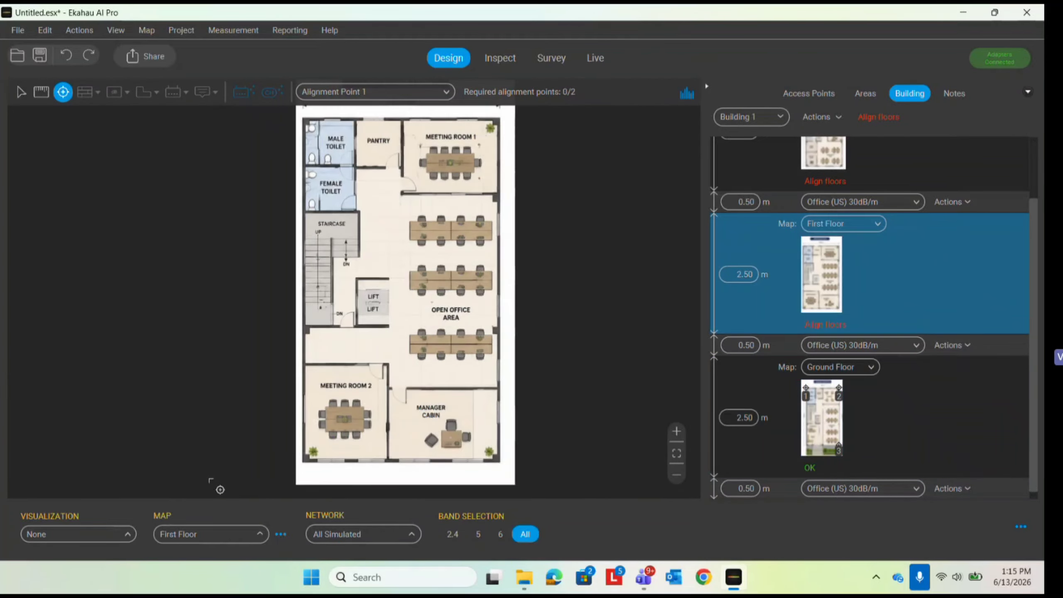
{"action": "scroll", "coordinate": [314, 129], "scroll_direction": "up", "scroll_amount": 4}
{"action": "scroll", "coordinate": [314, 128], "scroll_direction": "up", "scroll_amount": 1}
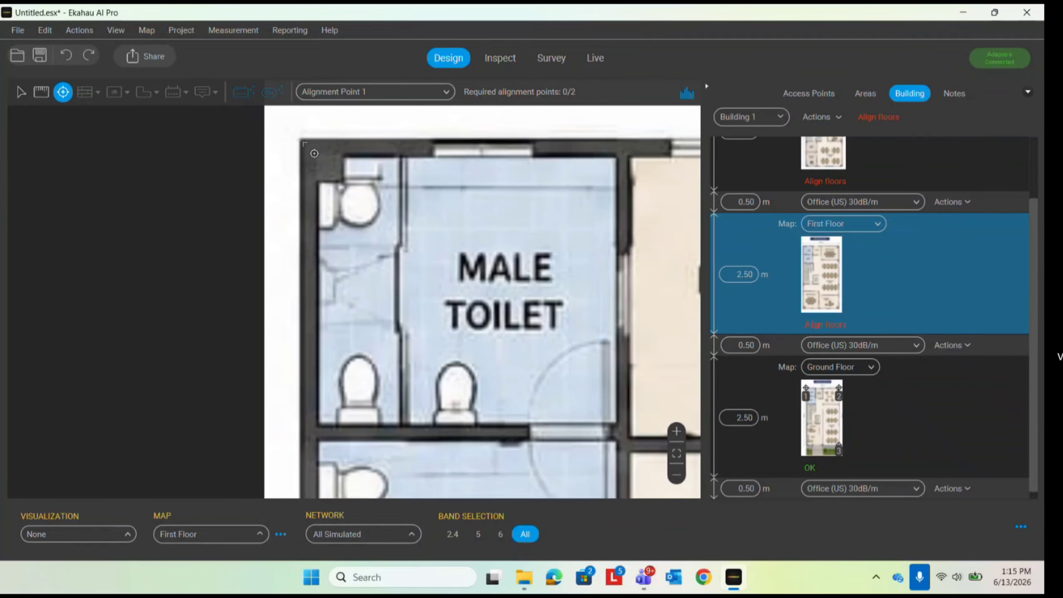
{"action": "left_click", "coordinate": [302, 131]}
{"action": "scroll", "coordinate": [302, 135], "scroll_direction": "down", "scroll_amount": 3}
{"action": "scroll", "coordinate": [614, 183], "scroll_direction": "up", "scroll_amount": 2}
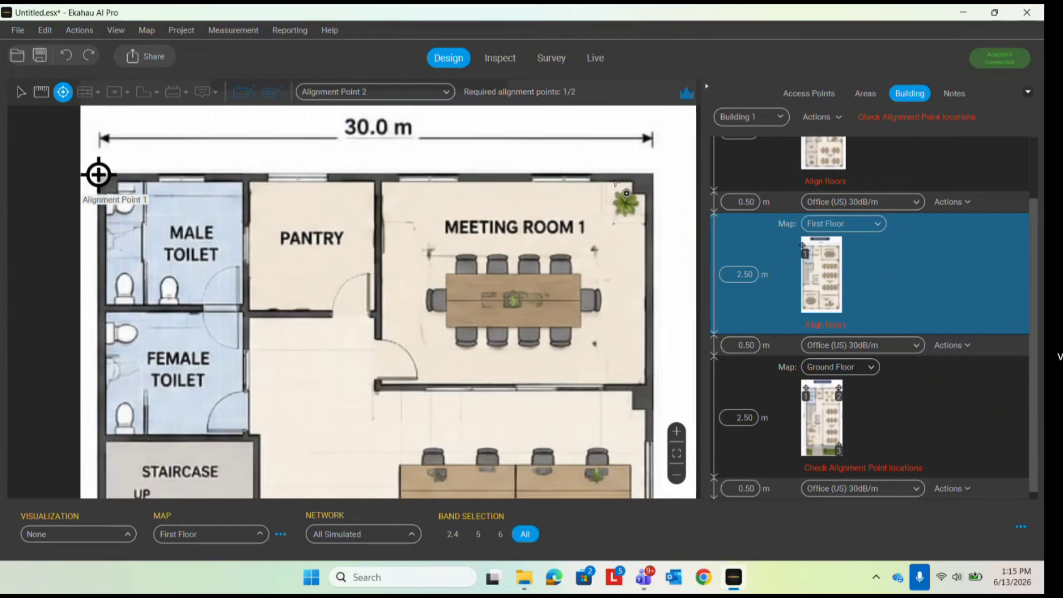
{"action": "left_click", "coordinate": [641, 177]}
{"action": "scroll", "coordinate": [640, 176], "scroll_direction": "down", "scroll_amount": 2}
{"action": "scroll", "coordinate": [589, 150], "scroll_direction": "down", "scroll_amount": 2}
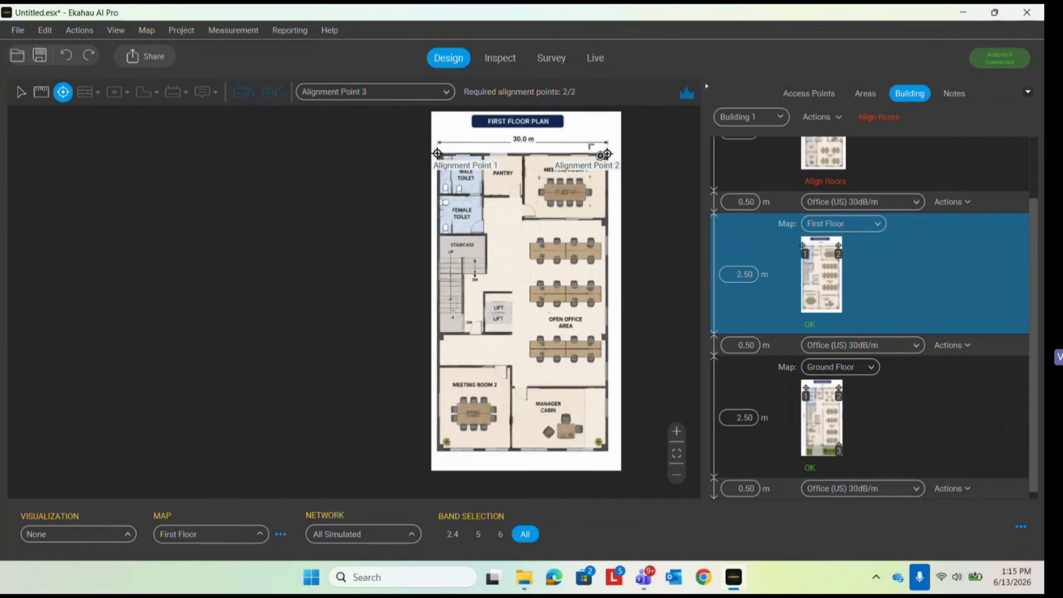
Place Alignment Point 3 on the First Floor at the outer wall's lower-right corner by the Manager Cabin
{"action": "left_click_drag", "start_coordinate": [620, 472], "coordinate": [600, 321]}
{"action": "scroll", "coordinate": [579, 295], "scroll_direction": "up", "scroll_amount": 5}
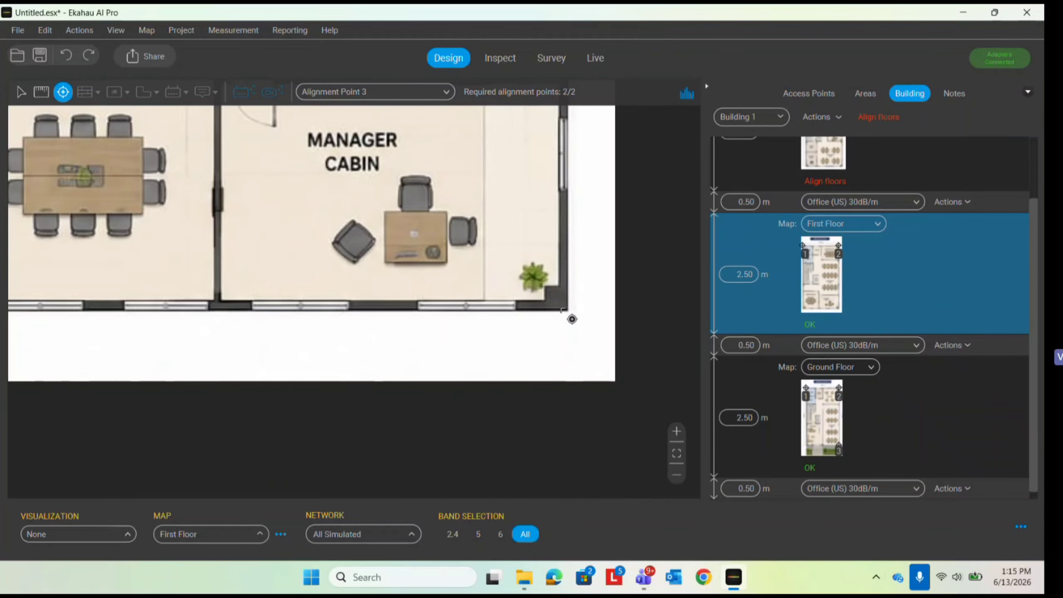
{"action": "left_click", "coordinate": [572, 319]}
{"action": "scroll", "coordinate": [572, 318], "scroll_direction": "down", "scroll_amount": 5}
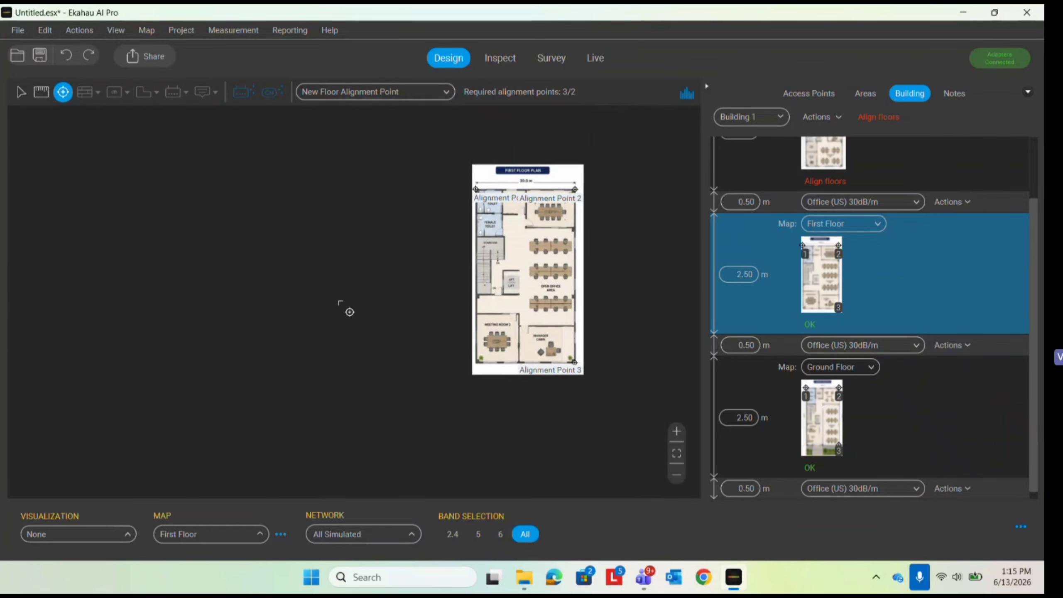
{"action": "scroll", "coordinate": [595, 315], "scroll_direction": "up", "scroll_amount": 2}
{"action": "scroll", "coordinate": [194, 322], "scroll_direction": "down", "scroll_amount": 1}
{"action": "scroll", "coordinate": [371, 361], "scroll_direction": "up", "scroll_amount": 2}
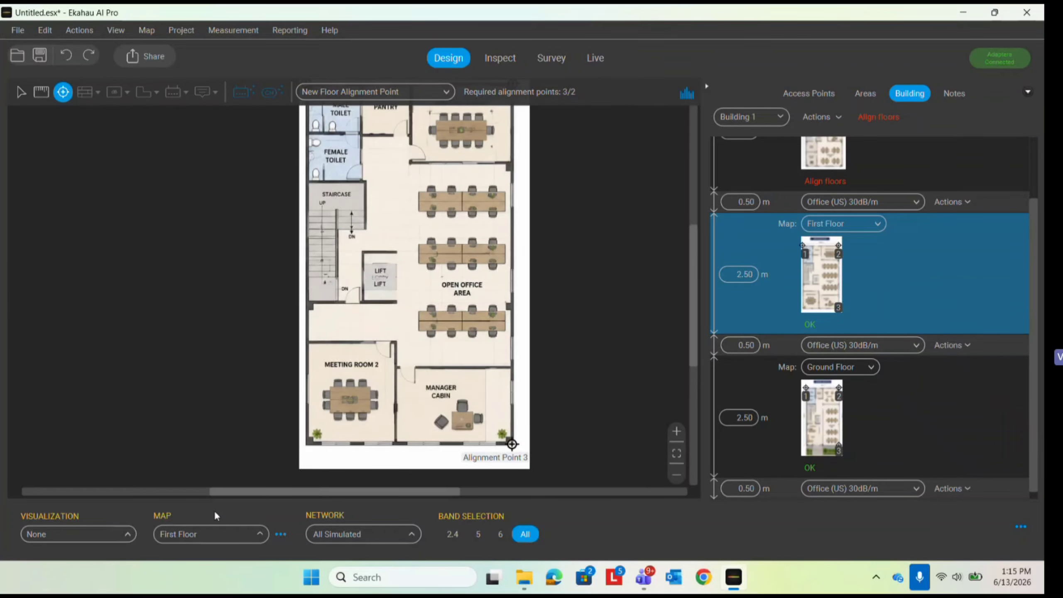
On the Second Floor map, place Alignment Points 1 and 2 at the upper-left and upper-right corners of the outer wall
{"action": "left_click", "coordinate": [226, 535]}
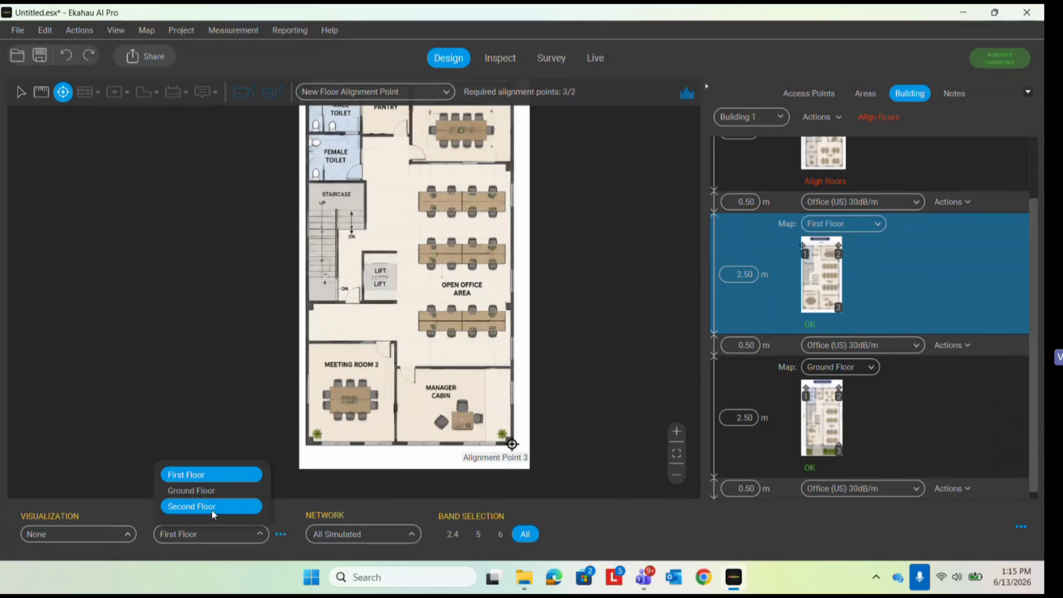
{"action": "left_click", "coordinate": [214, 507]}
{"action": "scroll", "coordinate": [276, 170], "scroll_direction": "up", "scroll_amount": 4}
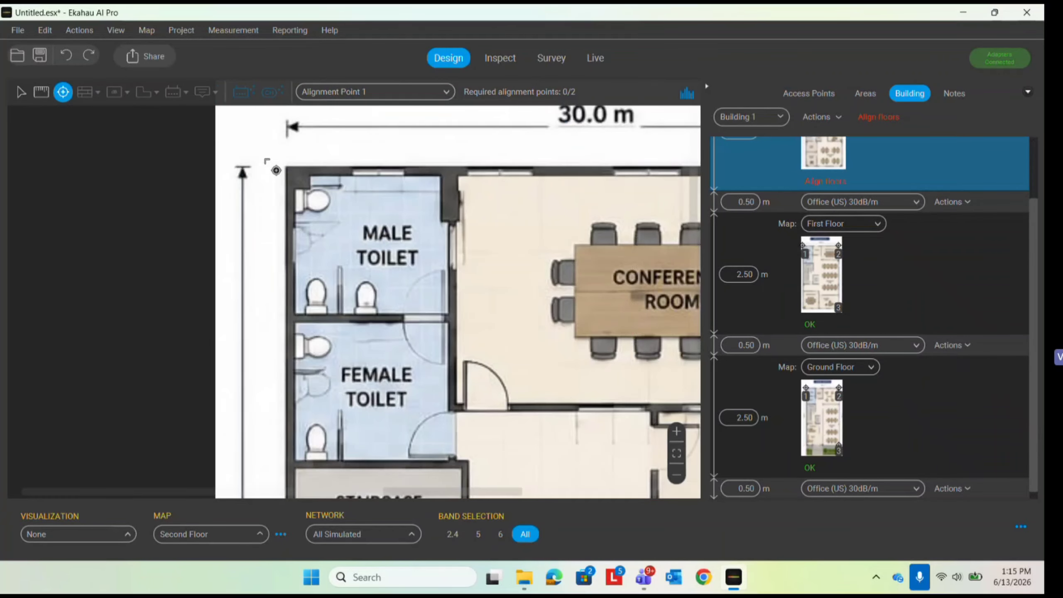
{"action": "left_click", "coordinate": [288, 168]}
{"action": "scroll", "coordinate": [293, 171], "scroll_direction": "down", "scroll_amount": 4}
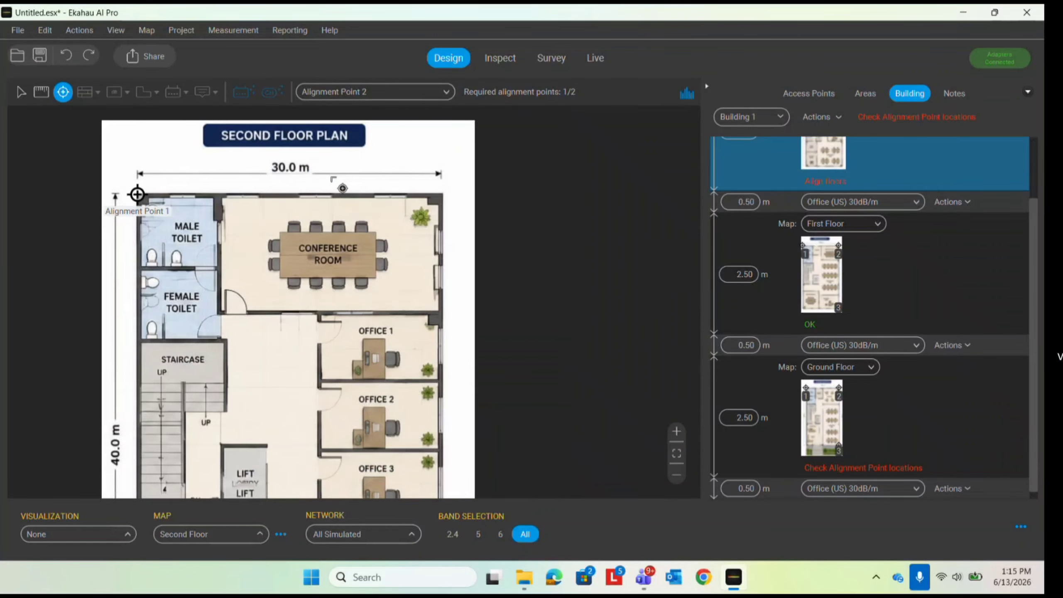
{"action": "scroll", "coordinate": [342, 188], "scroll_direction": "up", "scroll_amount": 3}
{"action": "left_click", "coordinate": [465, 199]}
{"action": "scroll", "coordinate": [485, 170], "scroll_direction": "down", "scroll_amount": 3}
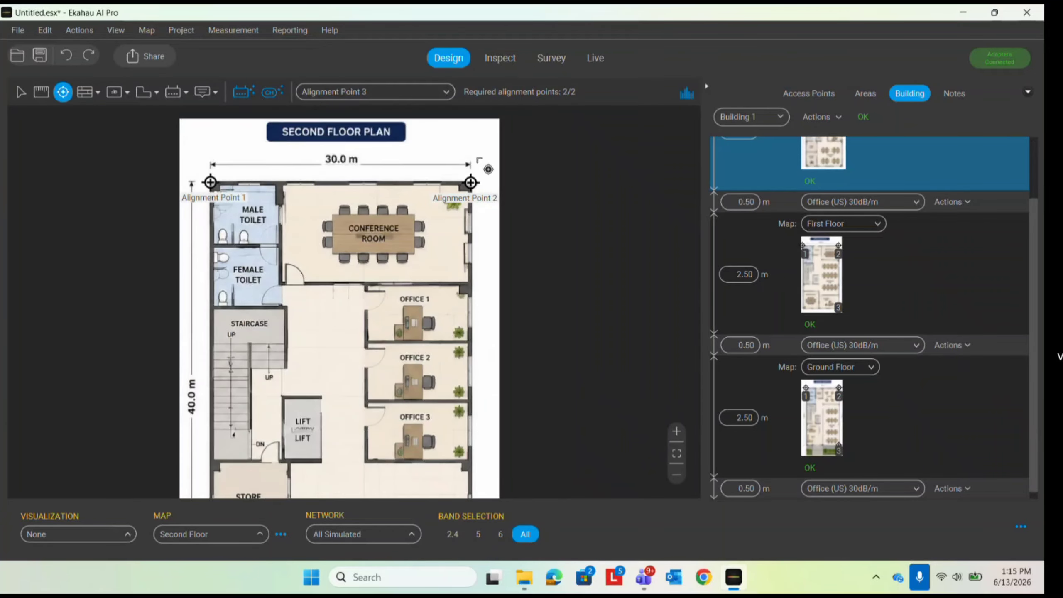
Place Alignment Point 3 on the Second Floor at the outer wall's lower-right corner by the Open Office Area
{"action": "scroll", "coordinate": [488, 169], "scroll_direction": "down", "scroll_amount": 1}
{"action": "scroll", "coordinate": [515, 444], "scroll_direction": "up", "scroll_amount": 4}
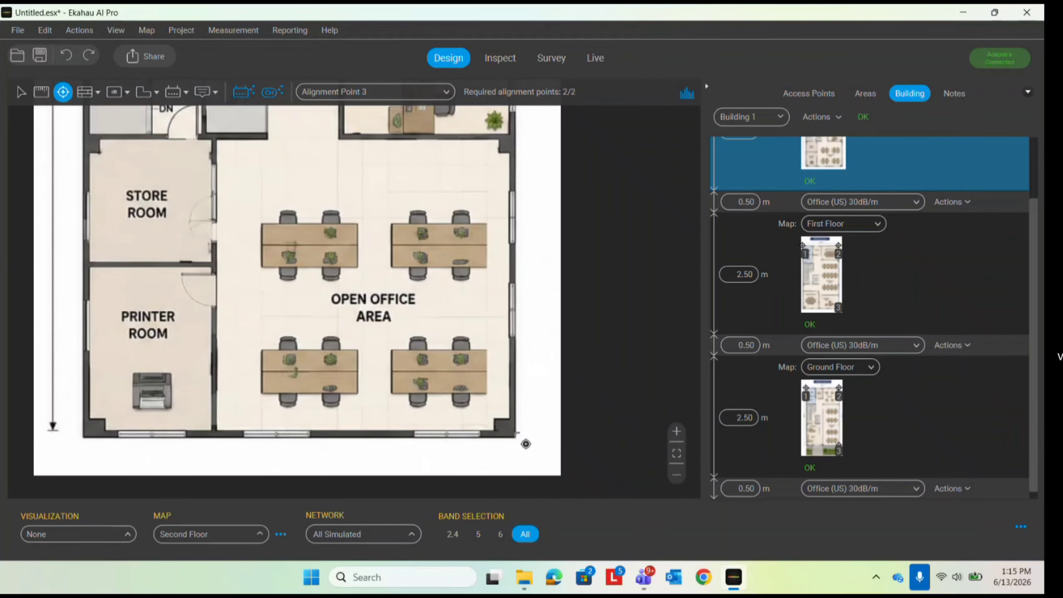
{"action": "left_click", "coordinate": [515, 434]}
{"action": "scroll", "coordinate": [512, 436], "scroll_direction": "down", "scroll_amount": 4}
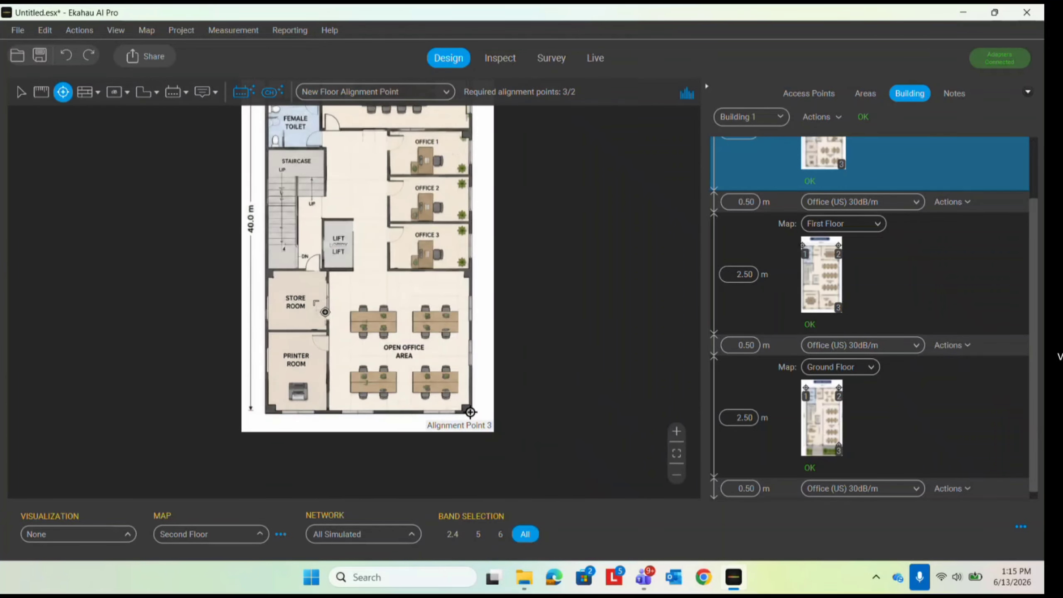
{"action": "left_click", "coordinate": [20, 91]}
{"action": "left_click", "coordinate": [677, 453]}
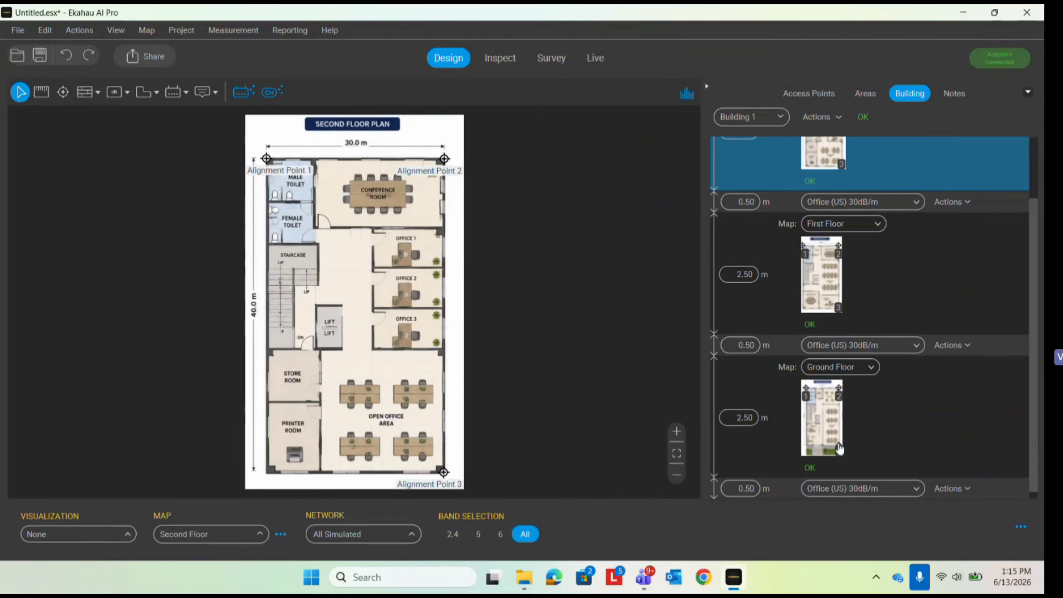
Try Alignment Point 2 partway along the Second Floor Conference Room's upper wall and return it to the upper-right building corner
{"action": "scroll", "coordinate": [821, 314], "scroll_direction": "up", "scroll_amount": 2}
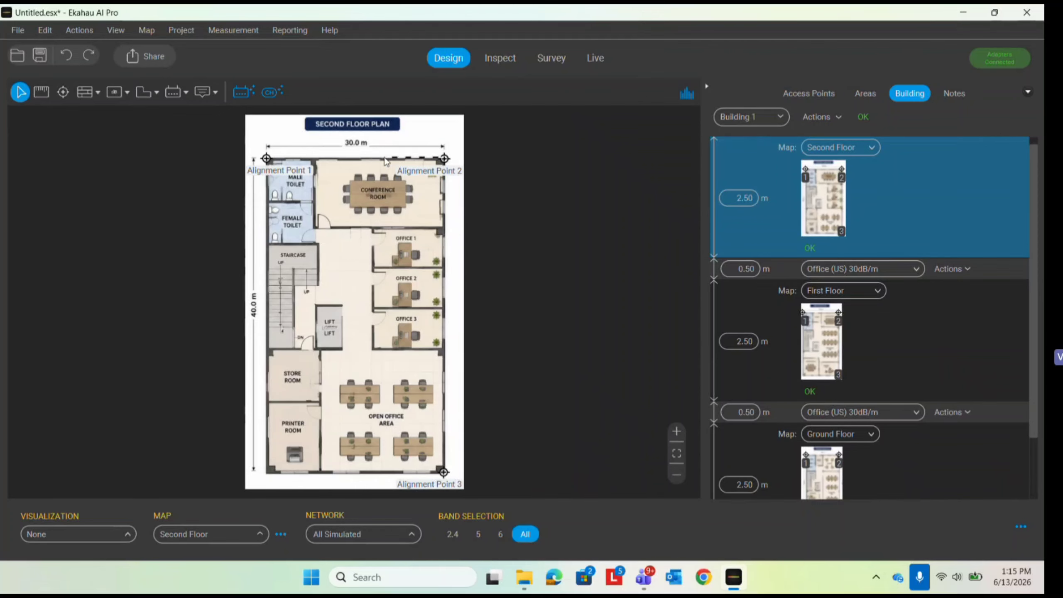
{"action": "scroll", "coordinate": [444, 161], "scroll_direction": "up", "scroll_amount": 3}
{"action": "left_click_drag", "start_coordinate": [444, 161], "coordinate": [330, 164]}
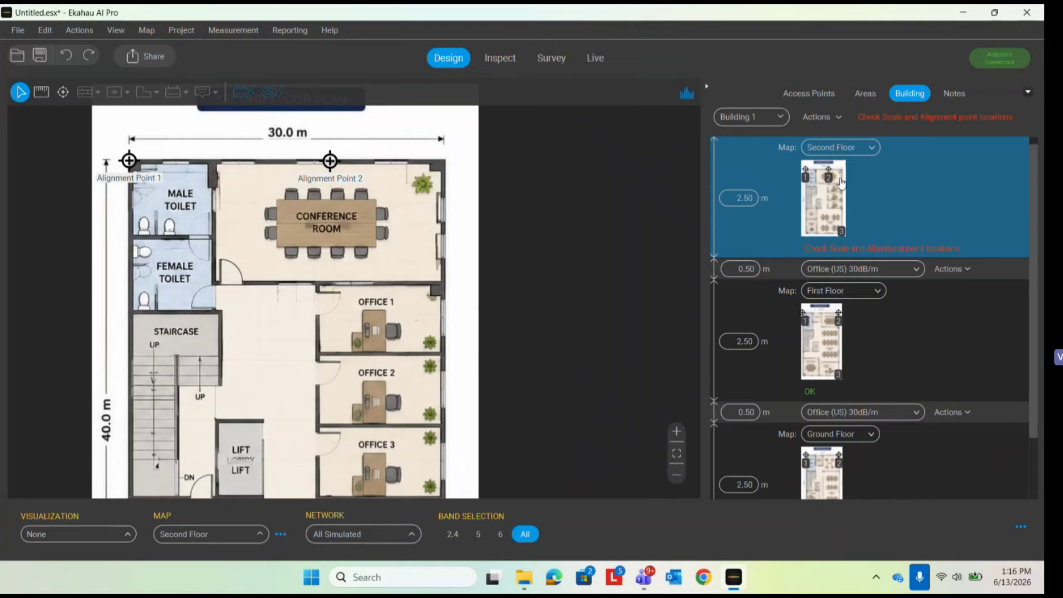
{"action": "scroll", "coordinate": [864, 342], "scroll_direction": "down", "scroll_amount": 2}
{"action": "scroll", "coordinate": [862, 345], "scroll_direction": "up", "scroll_amount": 2}
{"action": "left_click_drag", "start_coordinate": [335, 170], "coordinate": [443, 164]}
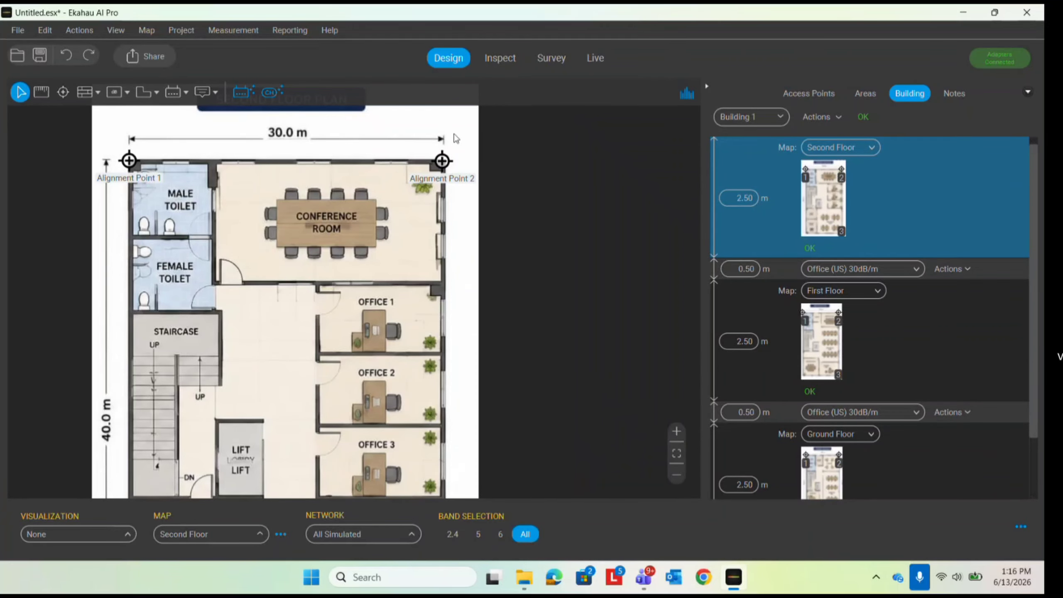
Examine the alignment status, alignment points and floor heights of all three floors in the building stack
{"action": "scroll", "coordinate": [419, 142], "scroll_direction": "down", "scroll_amount": 2}
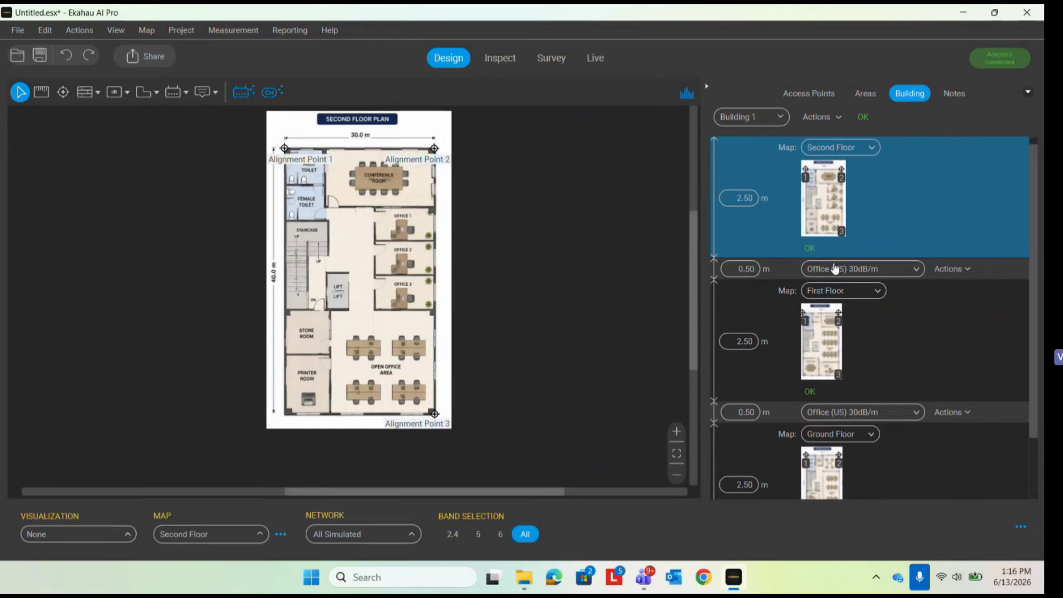
{"action": "scroll", "coordinate": [814, 298], "scroll_direction": "down", "scroll_amount": 3}
{"action": "scroll", "coordinate": [818, 431], "scroll_direction": "up", "scroll_amount": 3}
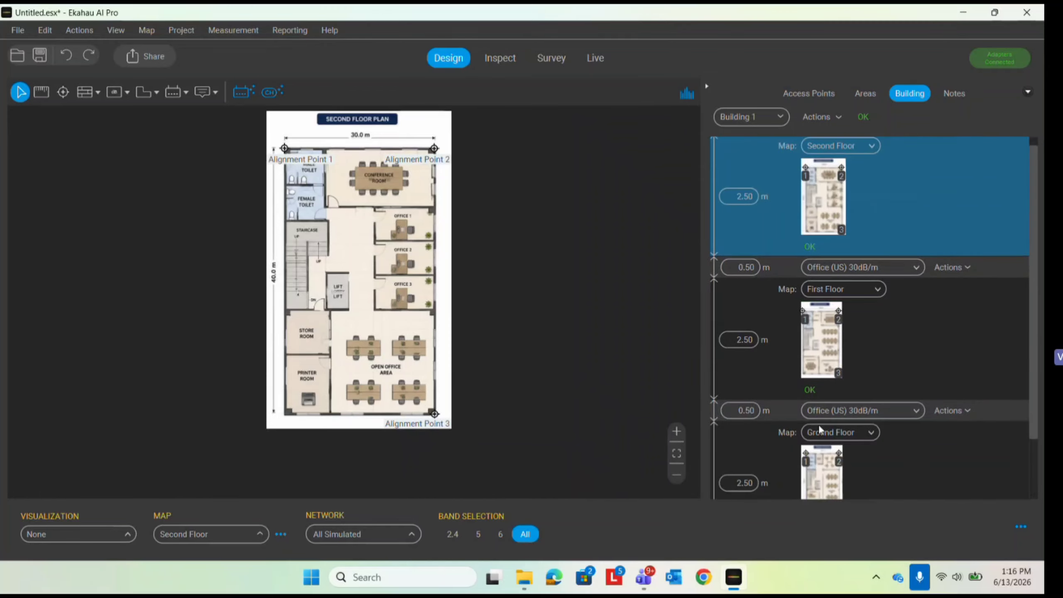
{"action": "scroll", "coordinate": [816, 203], "scroll_direction": "down", "scroll_amount": 2}
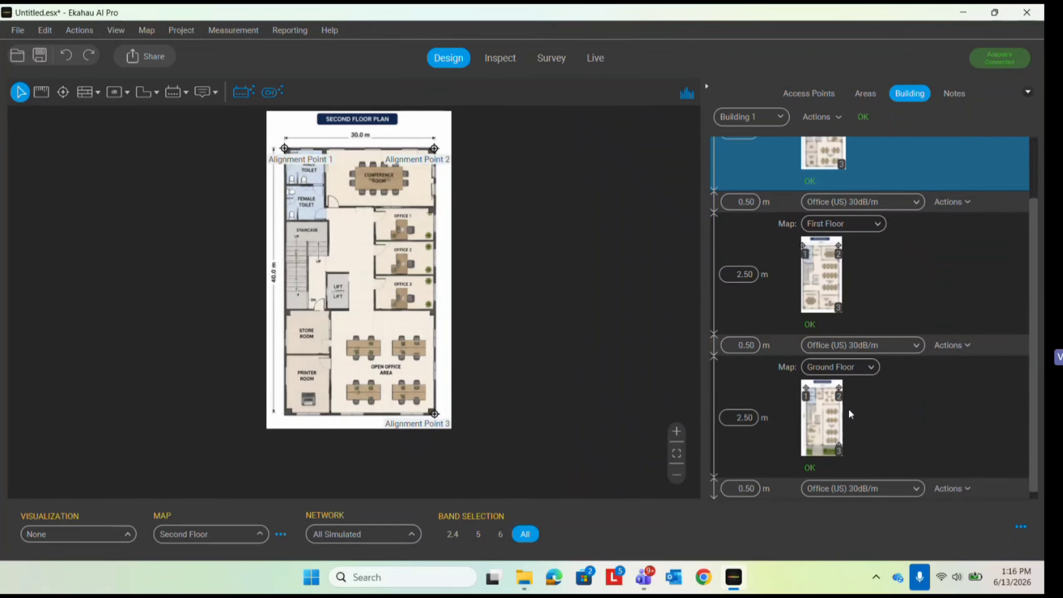
{"action": "scroll", "coordinate": [397, 117], "scroll_direction": "up", "scroll_amount": 2}
{"action": "scroll", "coordinate": [343, 146], "scroll_direction": "down", "scroll_amount": 2}
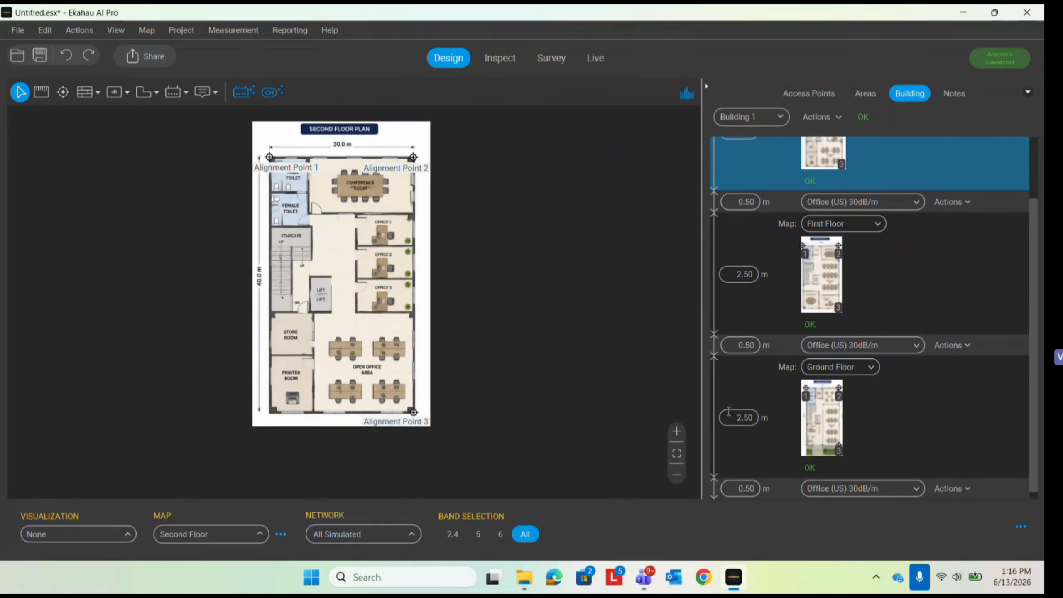
{"action": "left_click", "coordinate": [676, 454]}
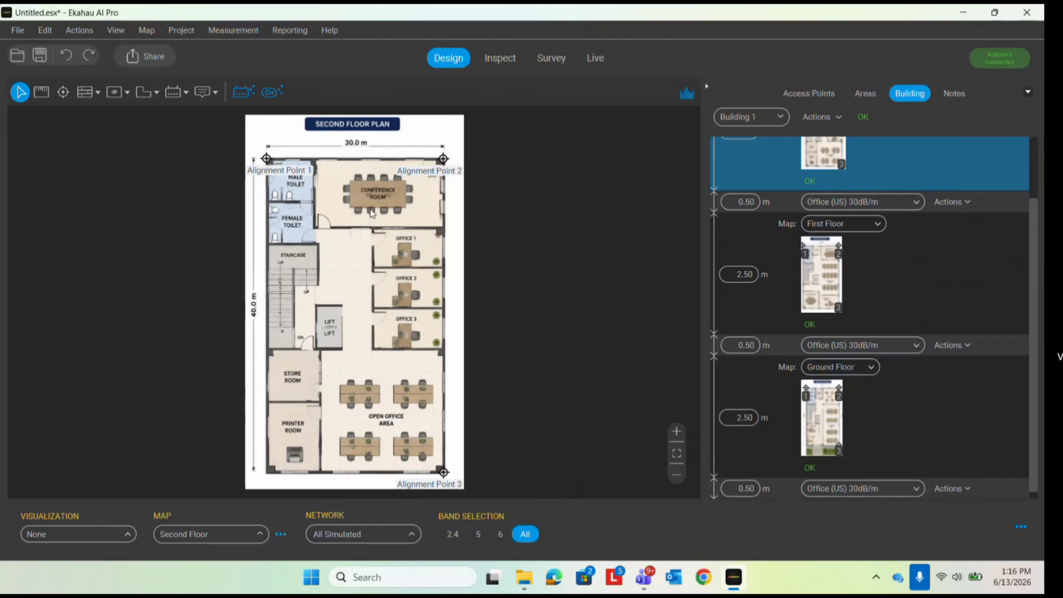
{"action": "scroll", "coordinate": [766, 264], "scroll_direction": "up", "scroll_amount": 2}
{"action": "left_click", "coordinate": [752, 205]}
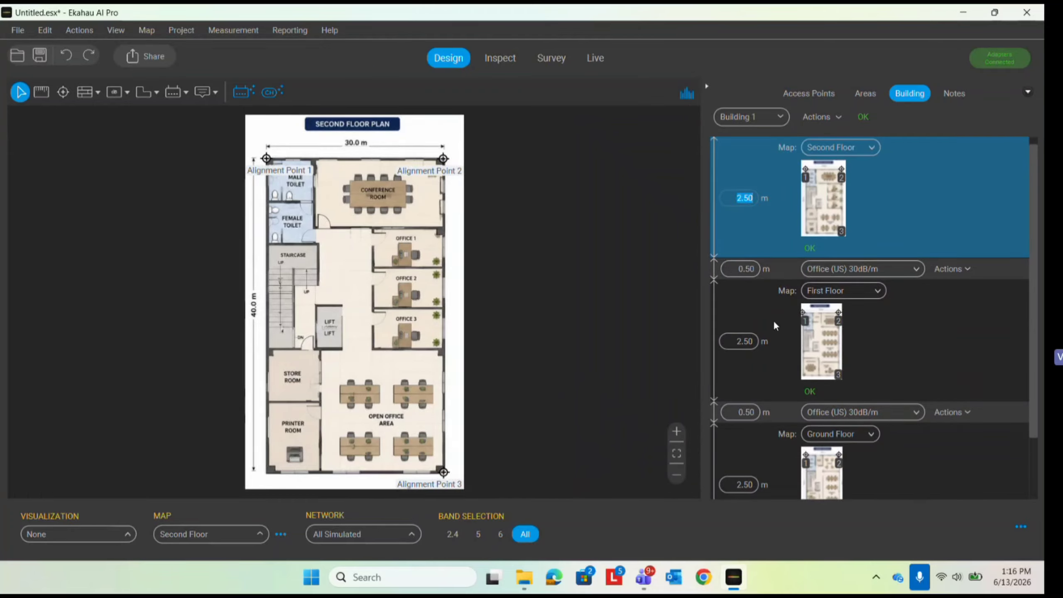
{"action": "left_click", "coordinate": [763, 325]}
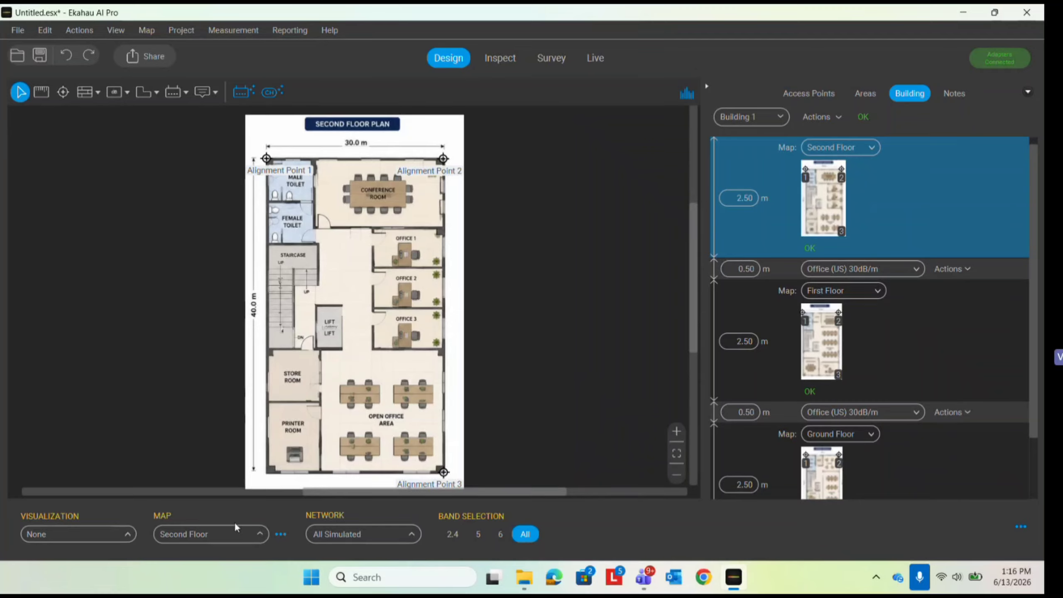
Set the heights of the Second Floor and First Floor in the building stack to 3 m each
{"action": "left_click", "coordinate": [753, 200]}
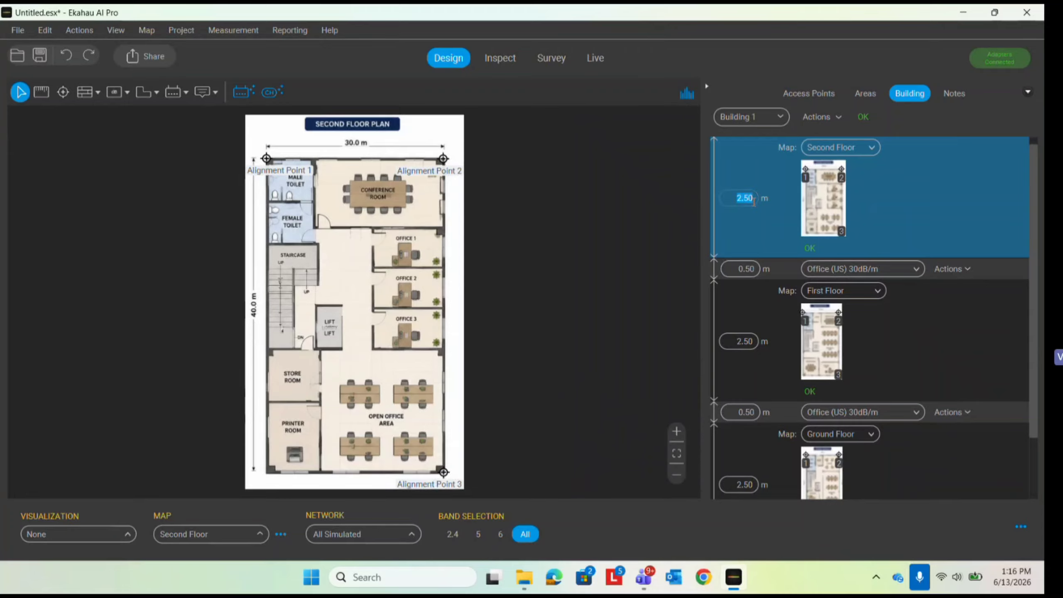
{"action": "type", "text": "3"}
{"action": "key", "text": "Return"}
{"action": "left_click", "coordinate": [753, 341]}
{"action": "type", "text": "3"}
{"action": "key", "text": "Return"}
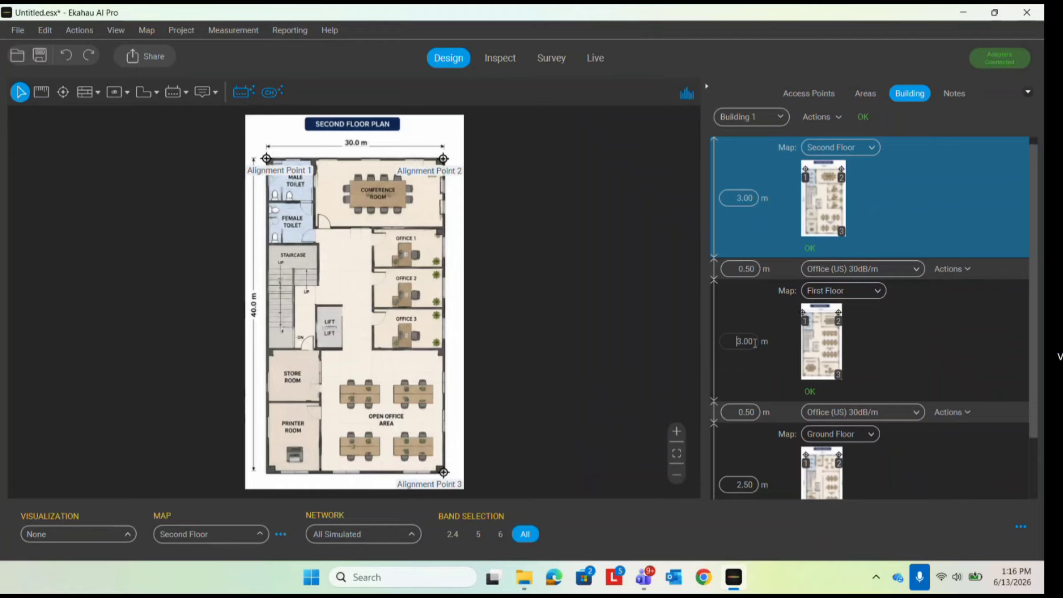
Set the Ground Floor's height in the building stack to 3 m
{"action": "scroll", "coordinate": [753, 341], "scroll_direction": "down", "scroll_amount": 2}
{"action": "left_click", "coordinate": [747, 417]}
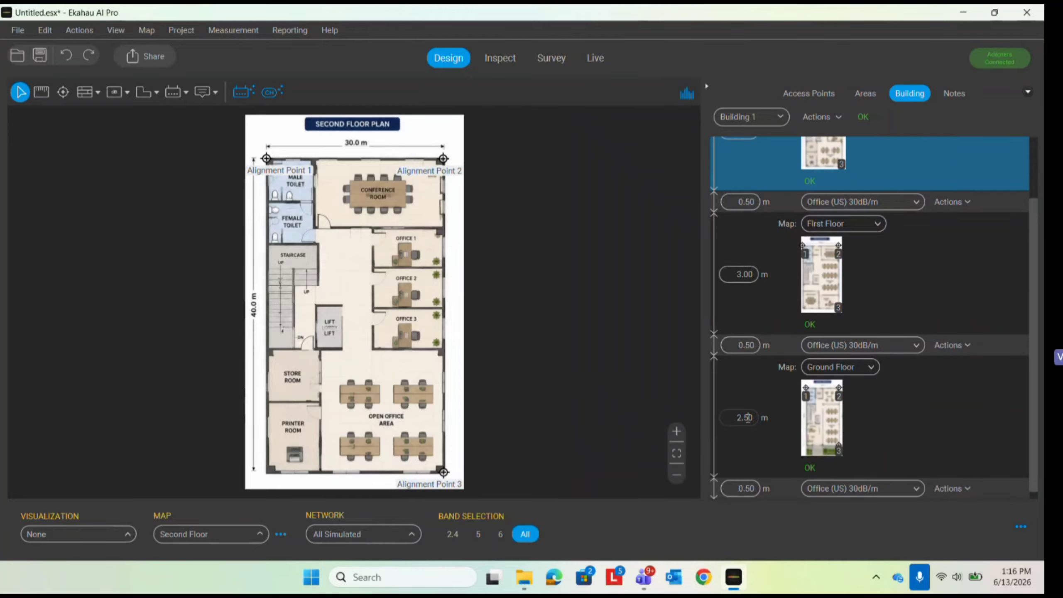
{"action": "double_click", "coordinate": [753, 418]}
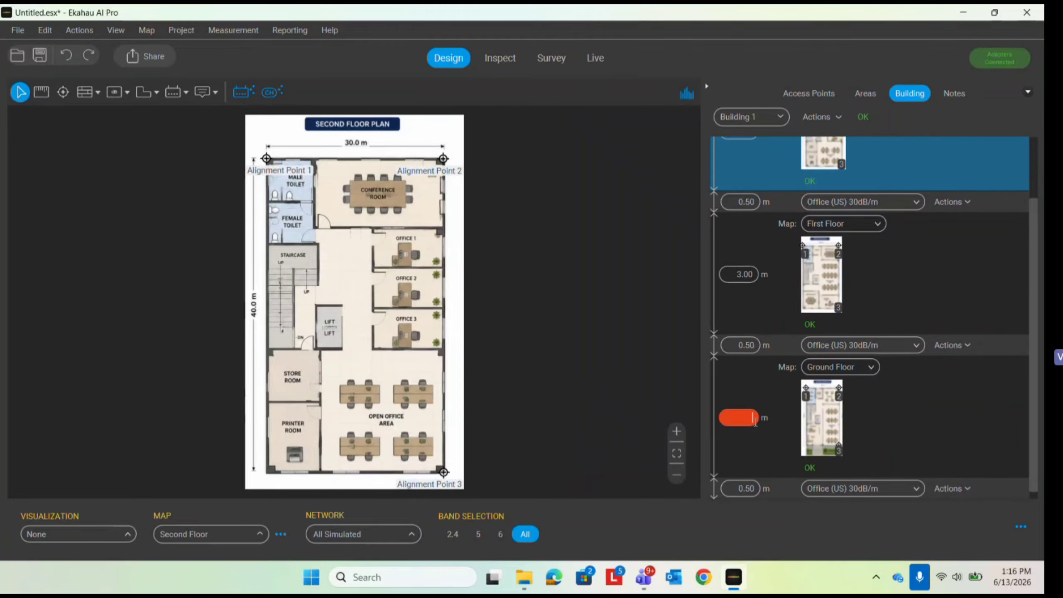
{"action": "type", "text": "3"}
{"action": "key", "text": "Return"}
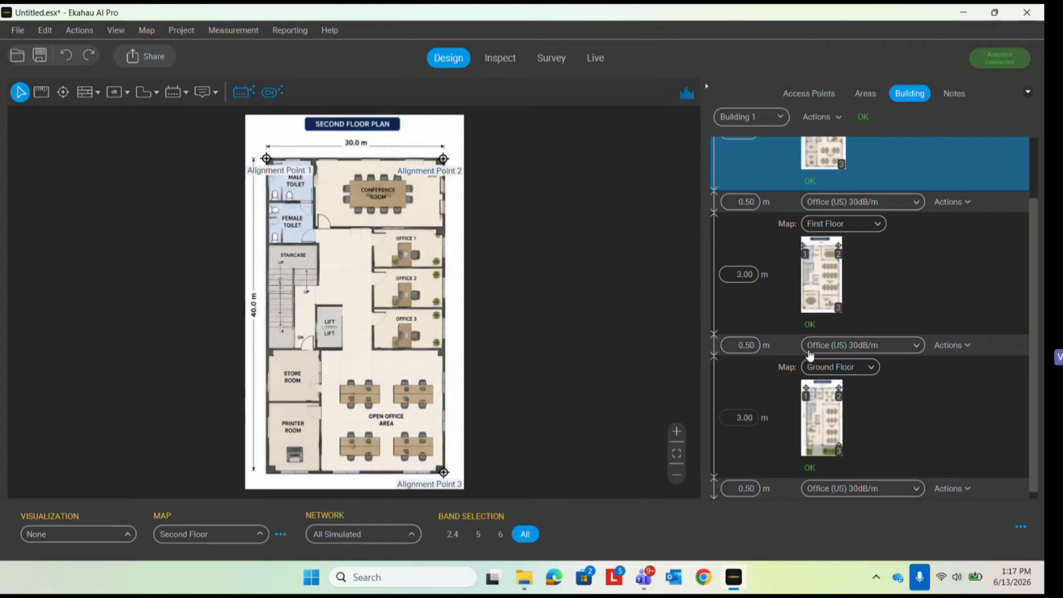
Examine the thickness and available attenuation types of the slab between the First Floor and the Ground Floor
{"action": "double_click", "coordinate": [754, 345]}
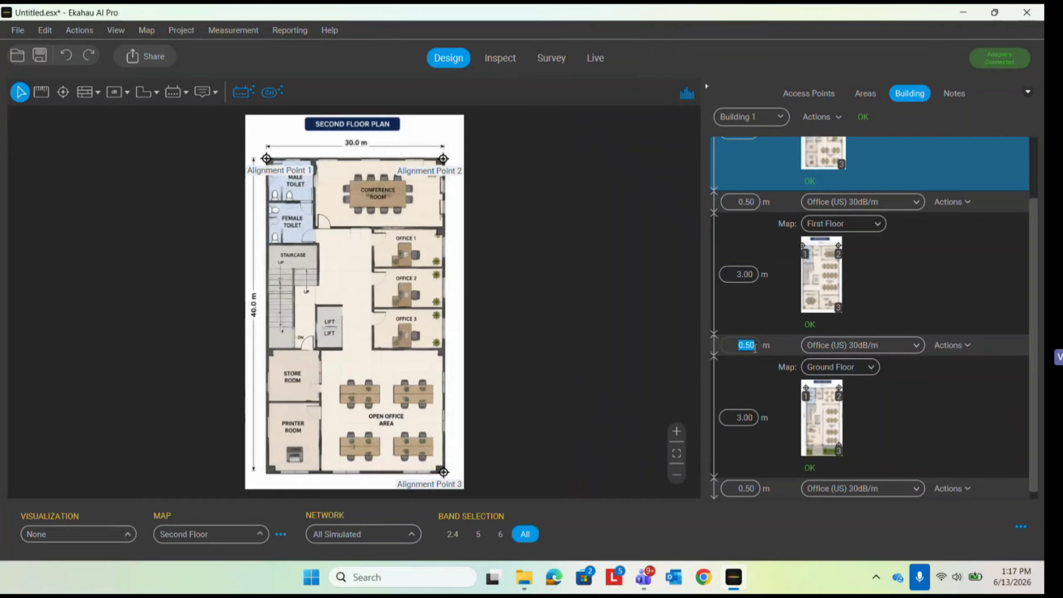
{"action": "left_click", "coordinate": [756, 346]}
{"action": "left_click", "coordinate": [916, 346]}
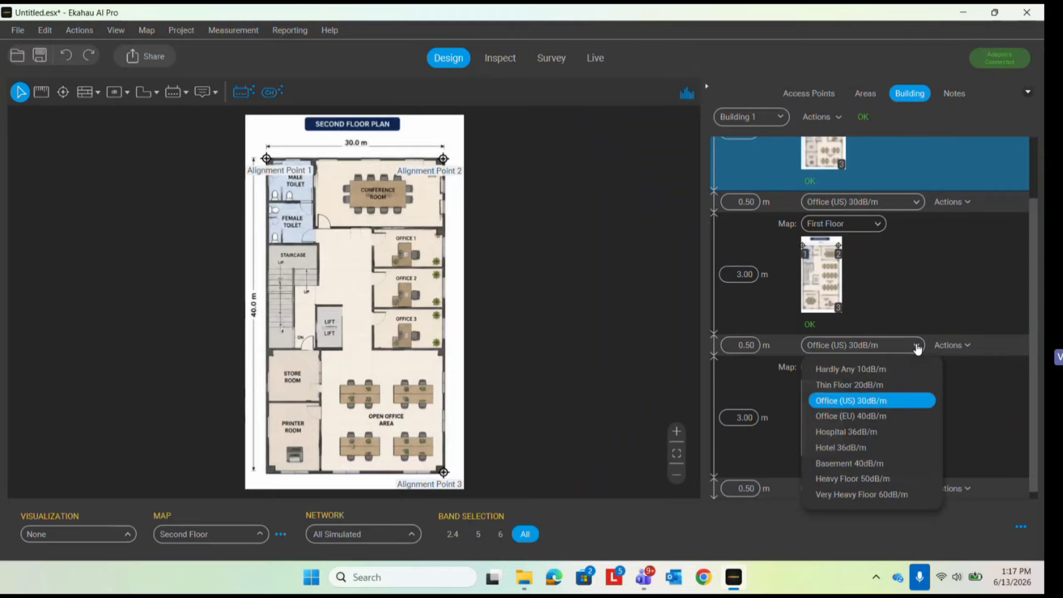
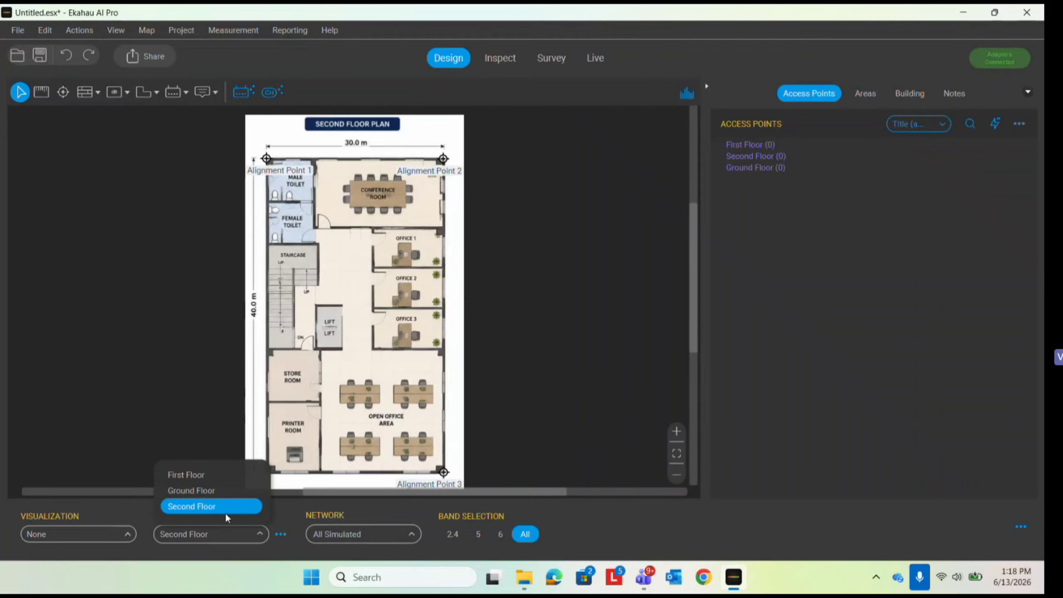
On the Ground Floor map, place a simulated Aruba AP-635 access point in the corridor beside the staircase
{"action": "left_click", "coordinate": [217, 477]}
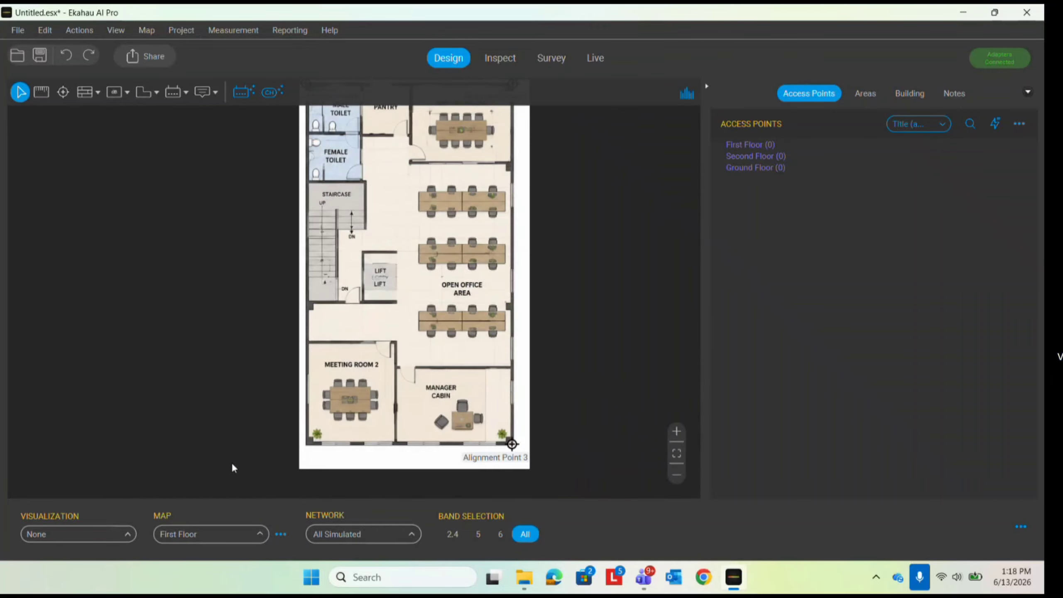
{"action": "left_click", "coordinate": [236, 535]}
{"action": "left_click", "coordinate": [209, 505]}
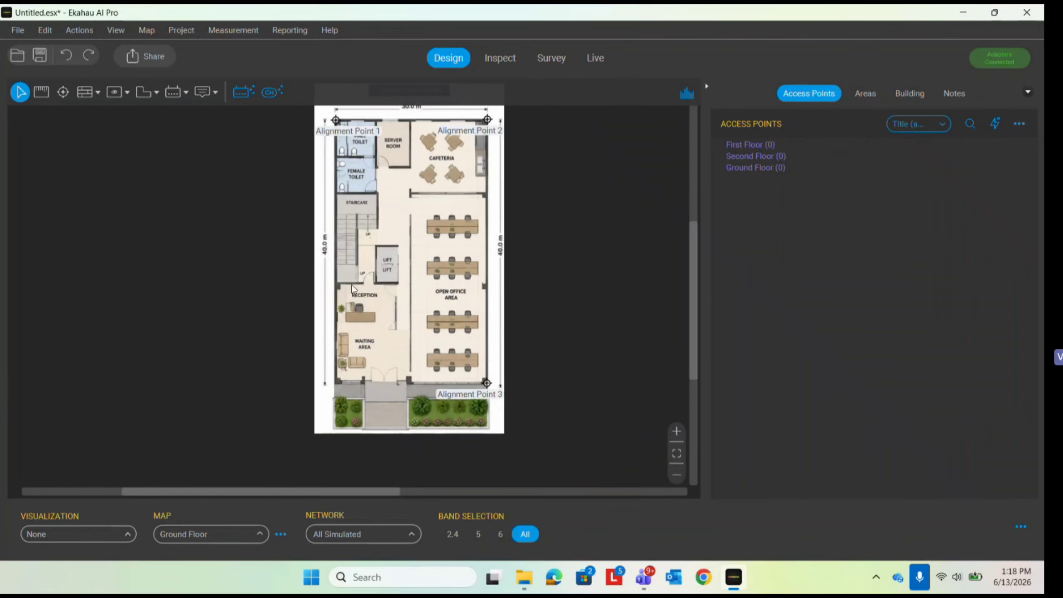
{"action": "left_click", "coordinate": [173, 92]}
{"action": "left_click", "coordinate": [374, 92]}
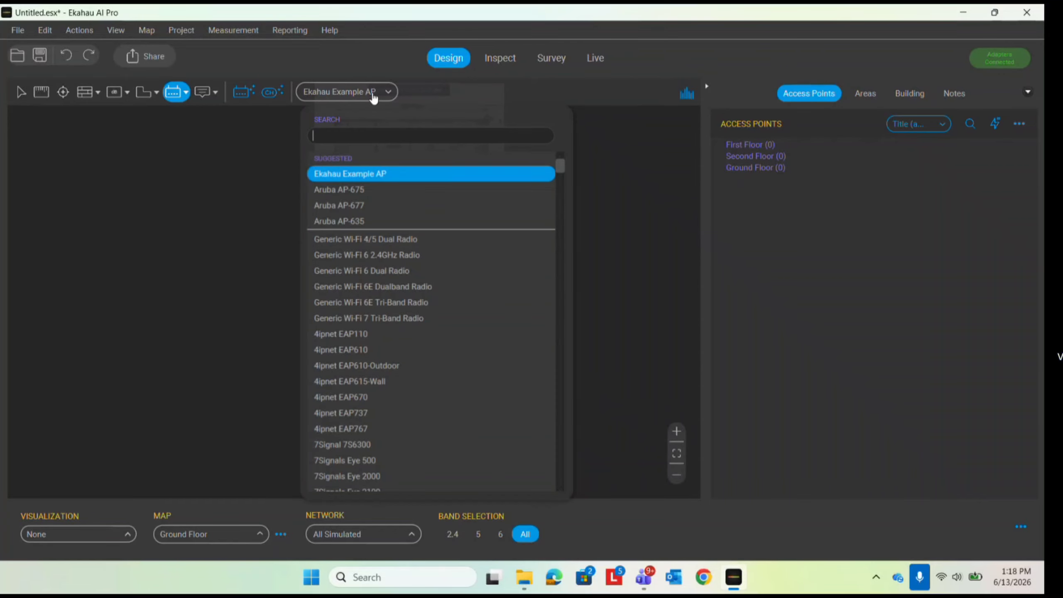
{"action": "left_click", "coordinate": [356, 221]}
{"action": "scroll", "coordinate": [444, 172], "scroll_direction": "up", "scroll_amount": 3}
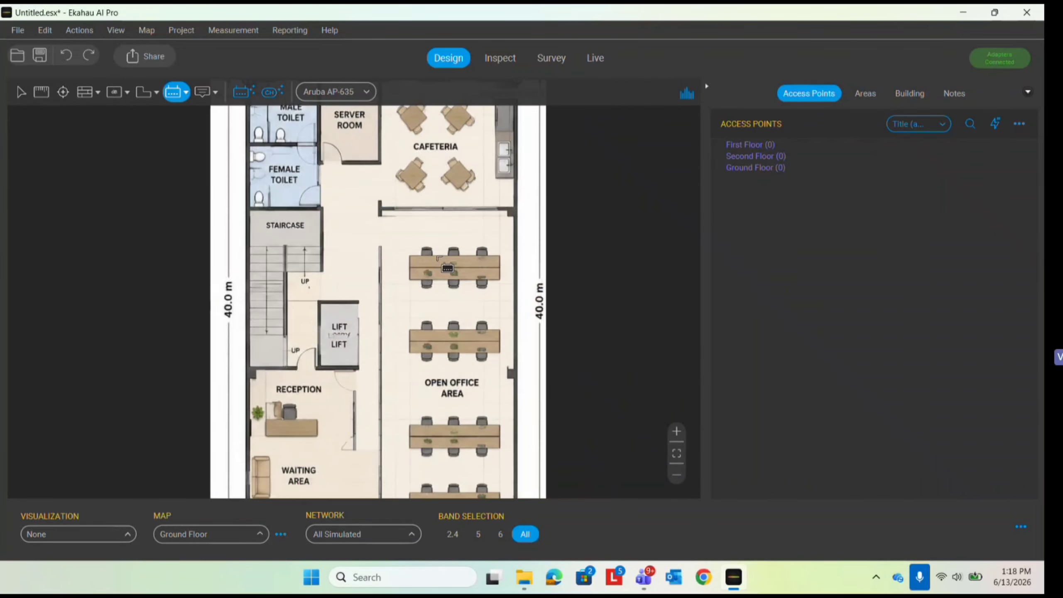
{"action": "scroll", "coordinate": [436, 272], "scroll_direction": "down", "scroll_amount": 3}
{"action": "scroll", "coordinate": [354, 244], "scroll_direction": "up", "scroll_amount": 3}
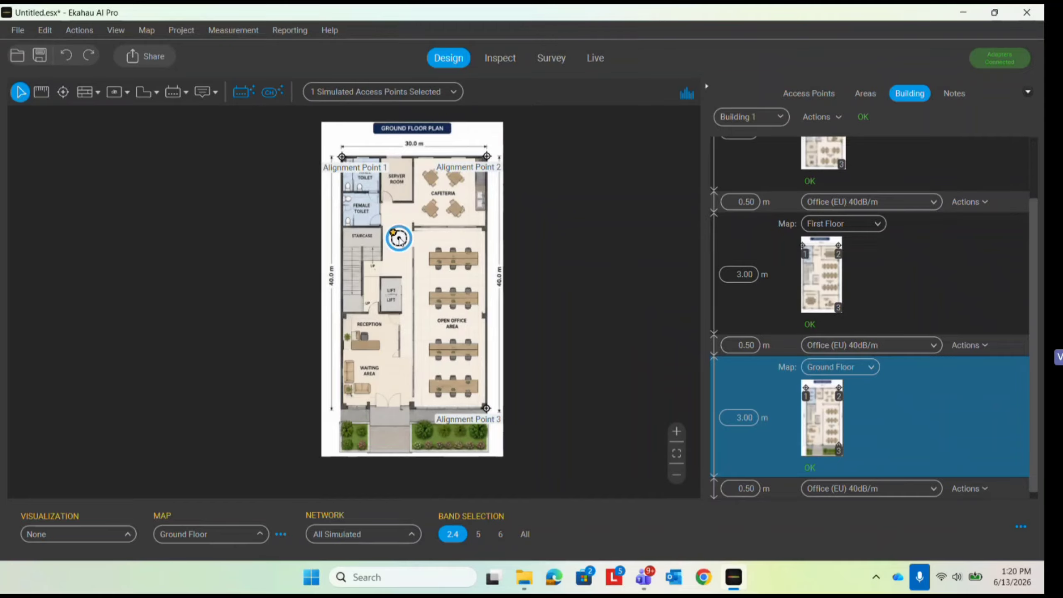
Open the settings of the Ground Floor's simulated access point from the access point list
{"action": "mouse_move", "coordinate": [400, 243]}
{"action": "left_click", "coordinate": [203, 536]}
{"action": "left_click", "coordinate": [204, 537]}
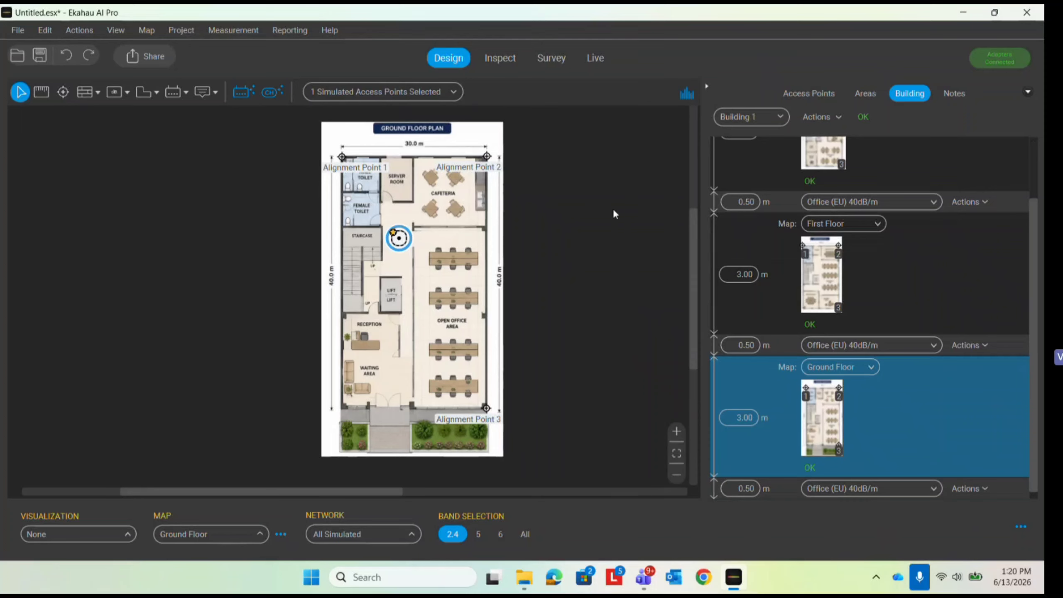
{"action": "left_click", "coordinate": [809, 93]}
{"action": "right_click", "coordinate": [834, 193]}
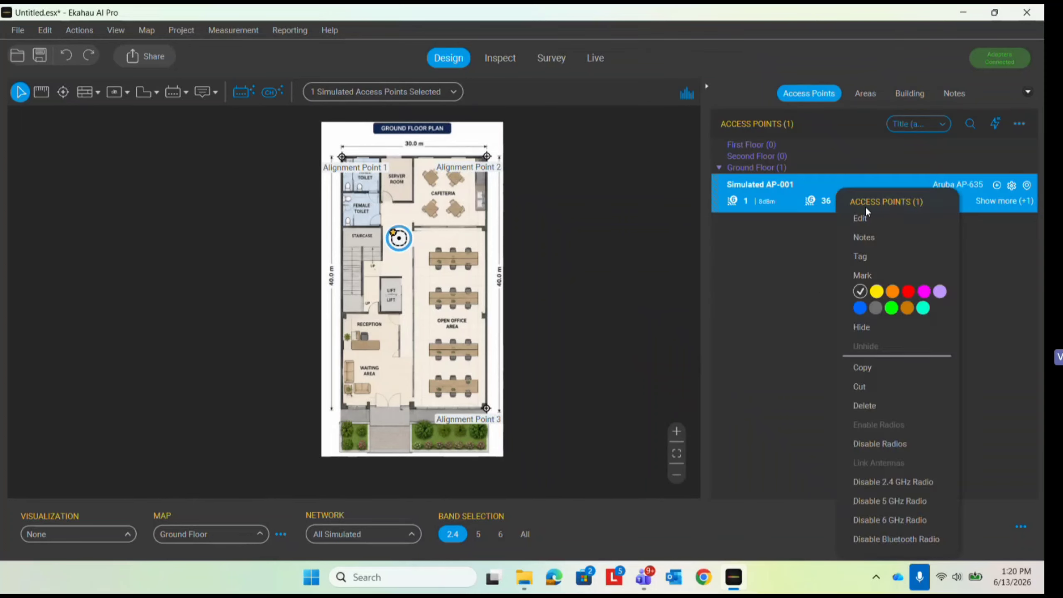
{"action": "left_click", "coordinate": [866, 216]}
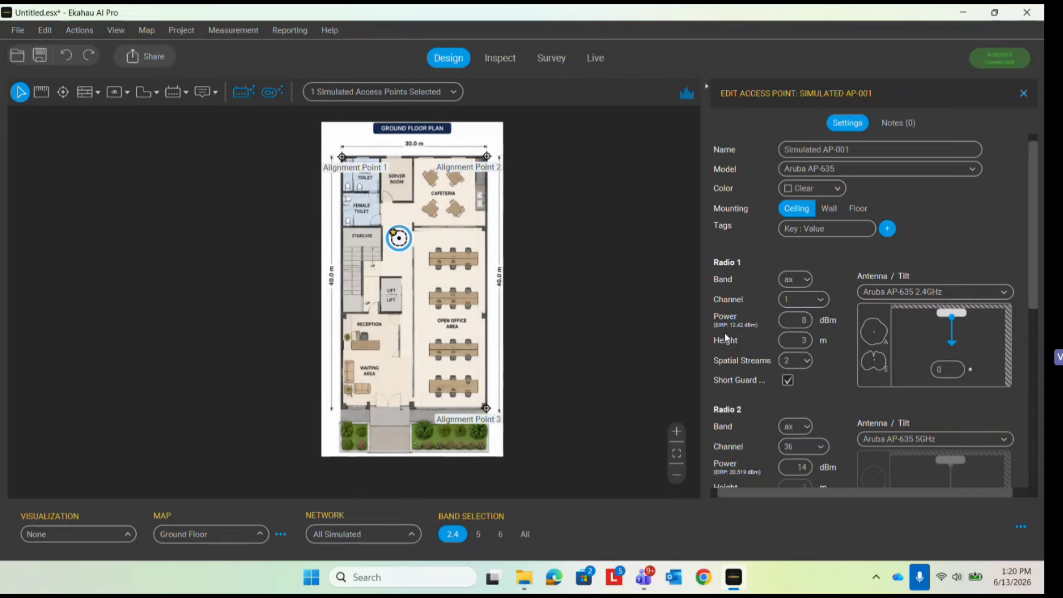
Show the Signal Strength visualization on the Ground Floor and shift the access point slightly down the corridor toward the lift
{"action": "left_click", "coordinate": [97, 540]}
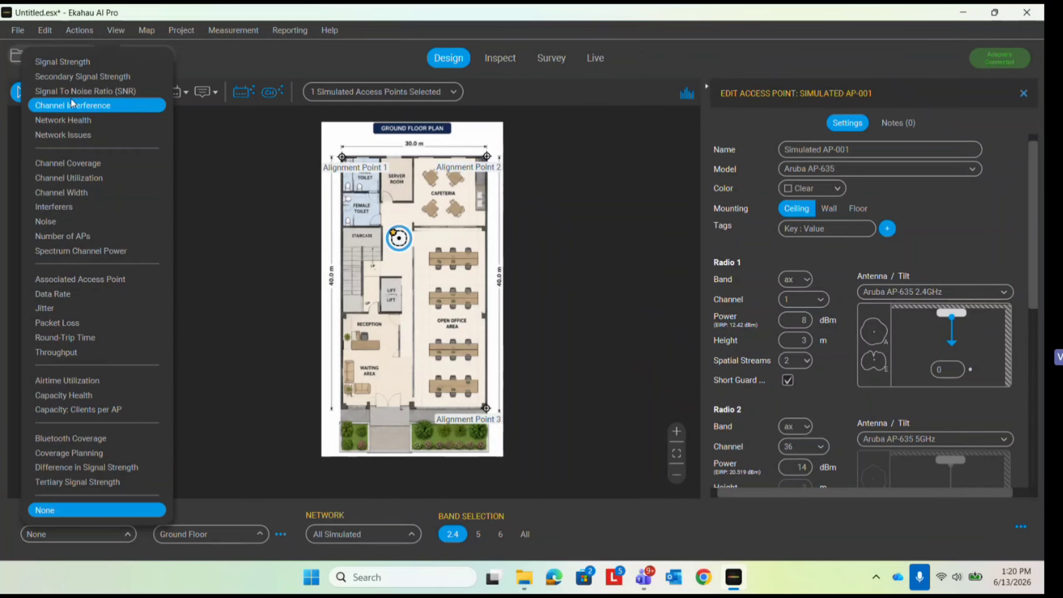
{"action": "left_click", "coordinate": [74, 64]}
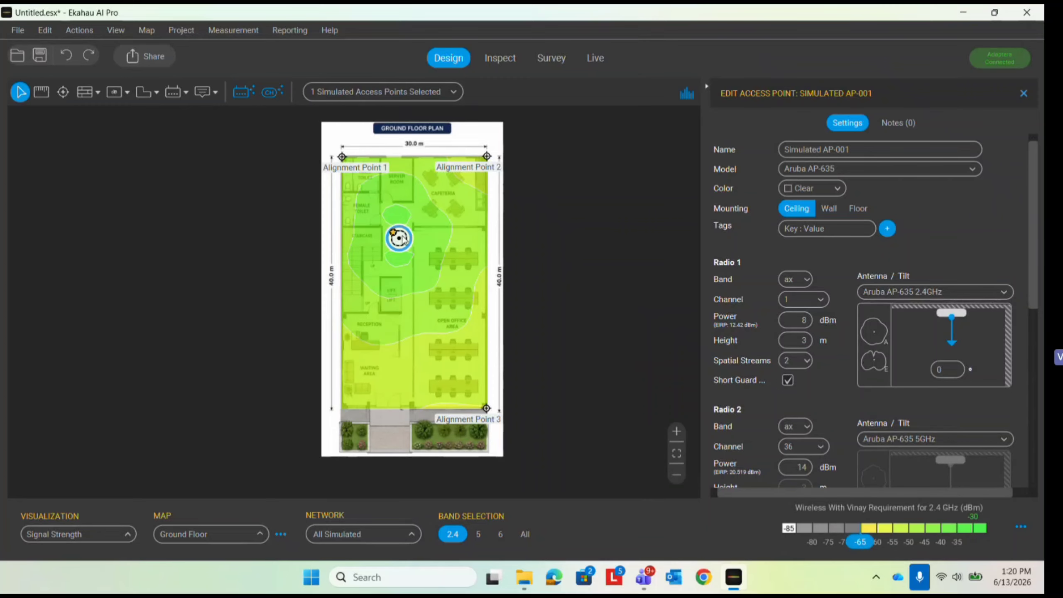
{"action": "scroll", "coordinate": [399, 238], "scroll_direction": "up", "scroll_amount": 1}
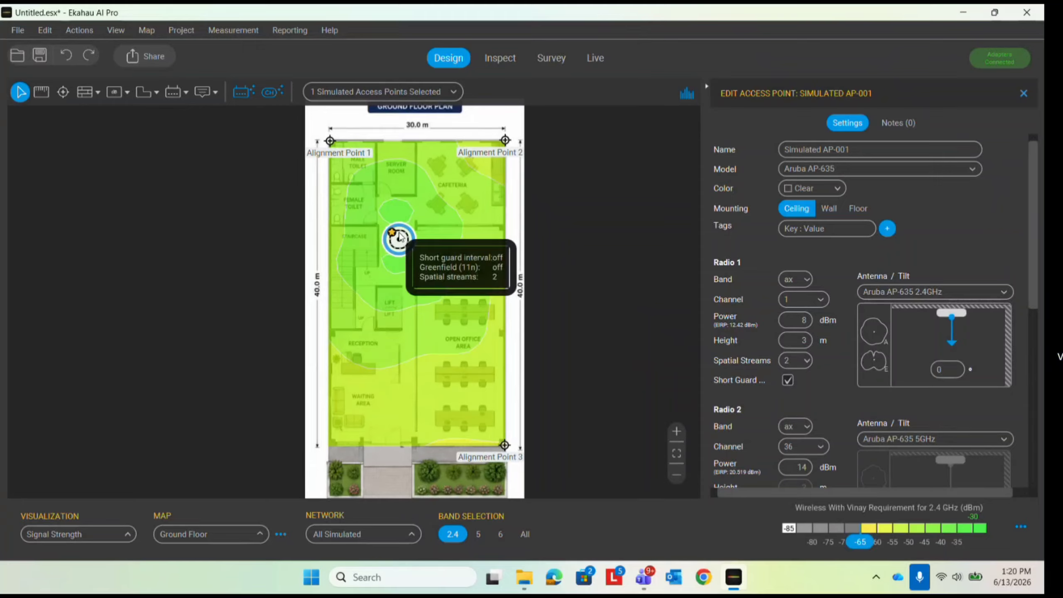
{"action": "mouse_move", "coordinate": [401, 238]}
{"action": "left_mouse_down"}
{"action": "mouse_move", "coordinate": [420, 247]}
{"action": "mouse_move", "coordinate": [405, 250]}
{"action": "left_mouse_up"}
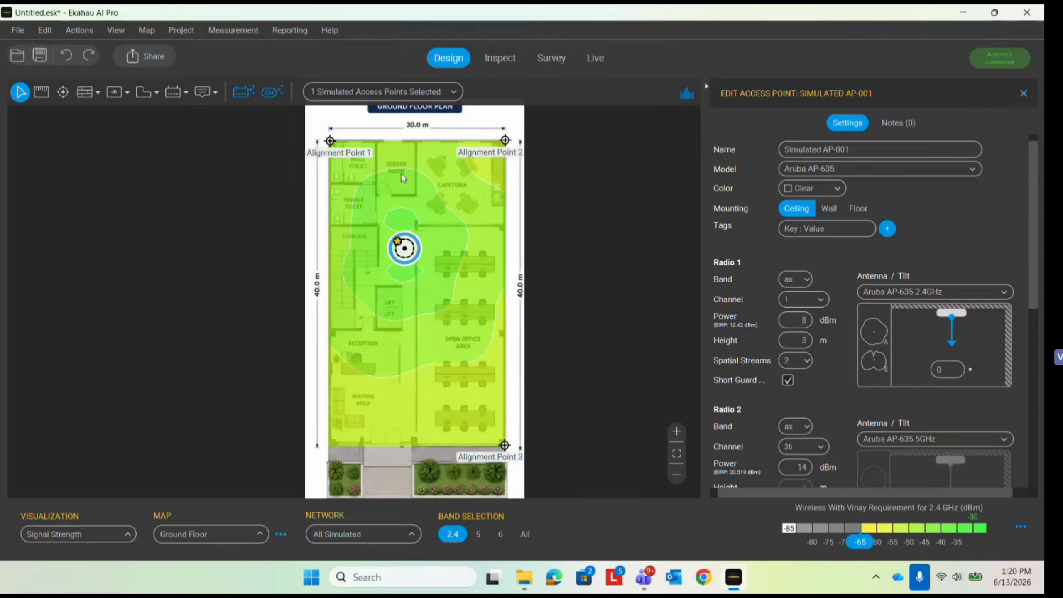
Close the access point settings and examine the 2.4 GHz signal that the Ground Floor access point spreads onto the First Floor
{"action": "left_click", "coordinate": [212, 538]}
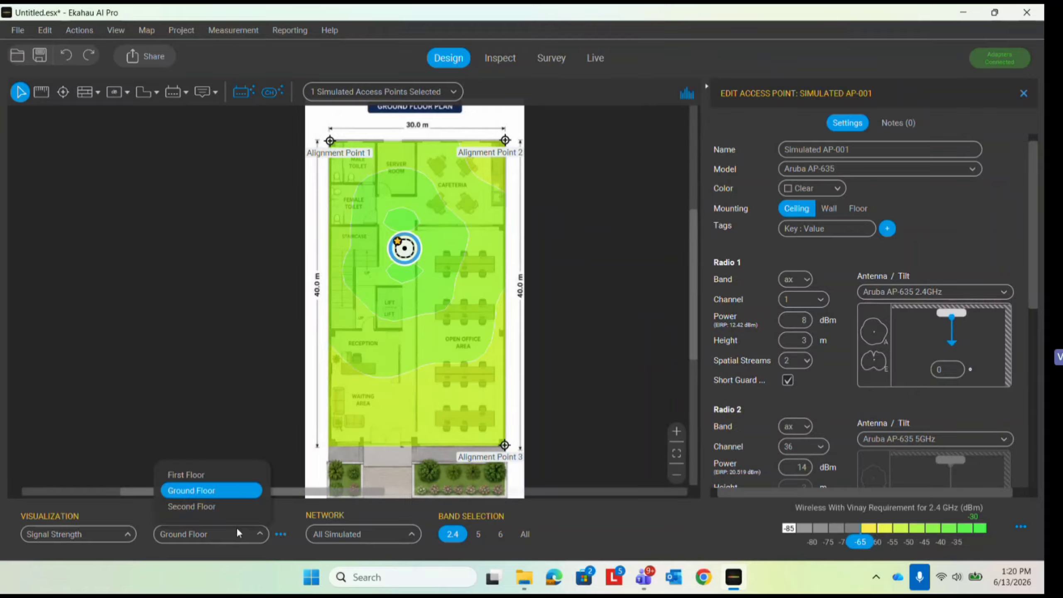
{"action": "left_click", "coordinate": [212, 475]}
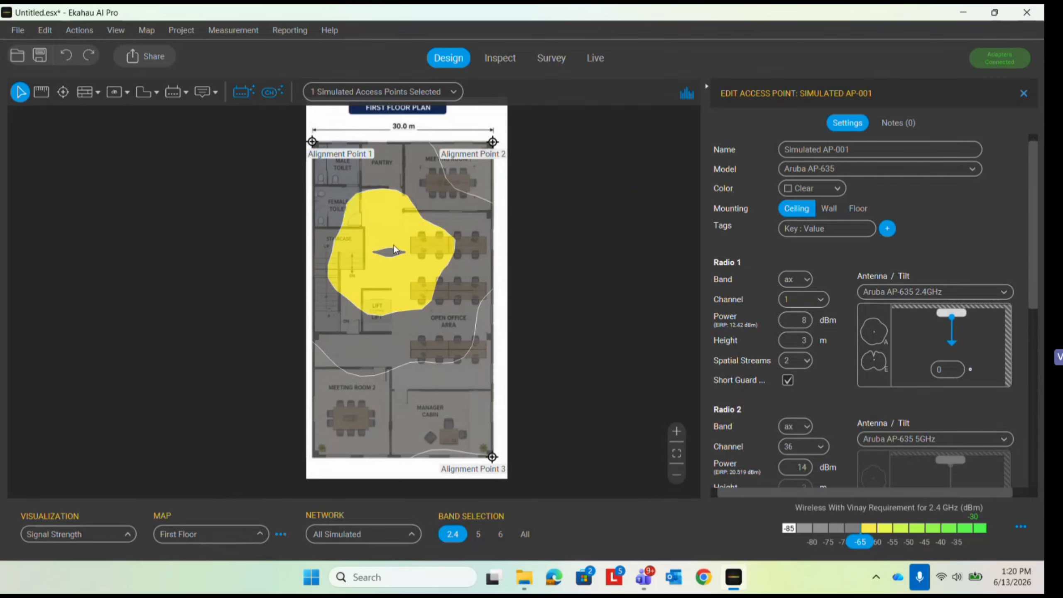
{"action": "mouse_move", "coordinate": [395, 249]}
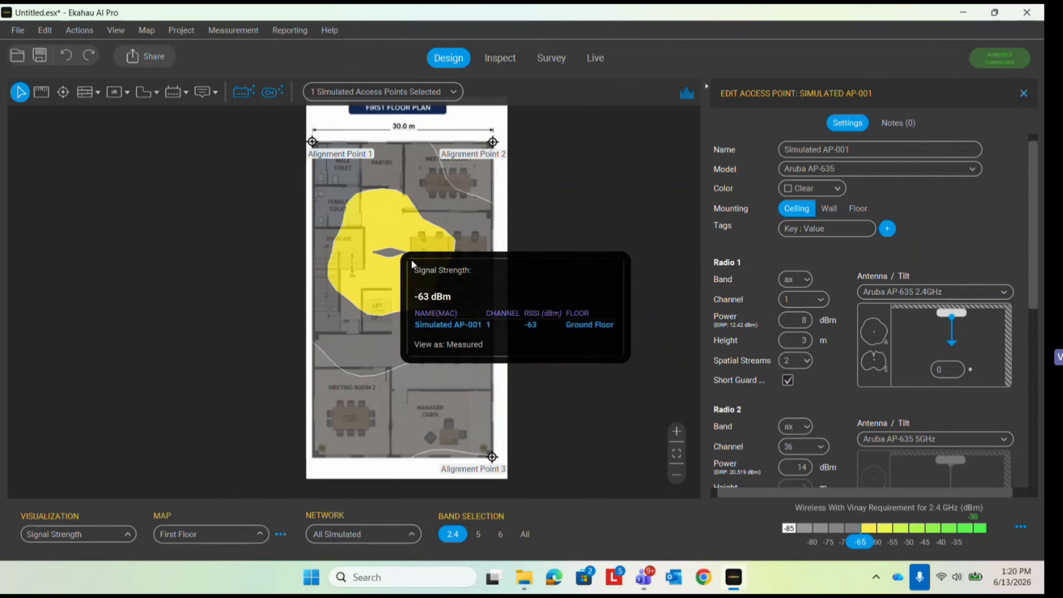
{"action": "left_click", "coordinate": [1023, 93]}
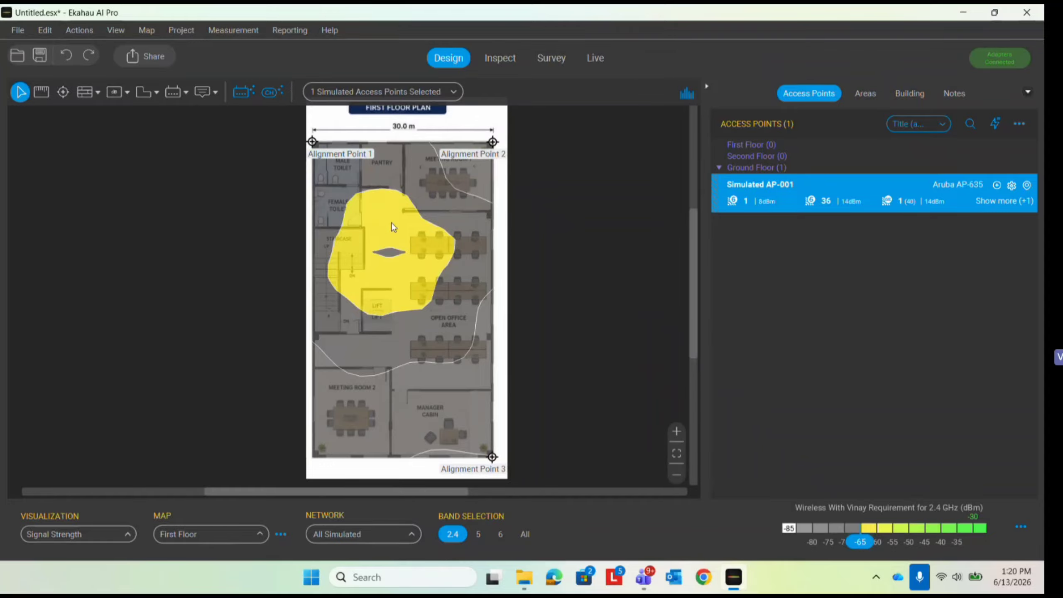
{"action": "mouse_move", "coordinate": [391, 222]}
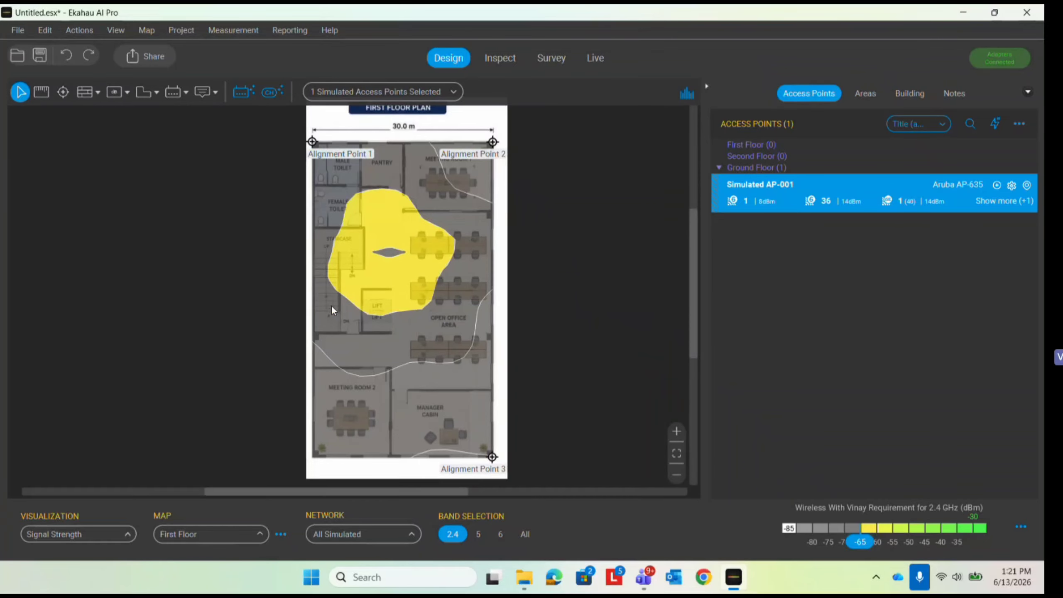
Compare the First Floor's signal strength on the 5 GHz band with that on the 2.4 GHz band
{"action": "left_click", "coordinate": [477, 534]}
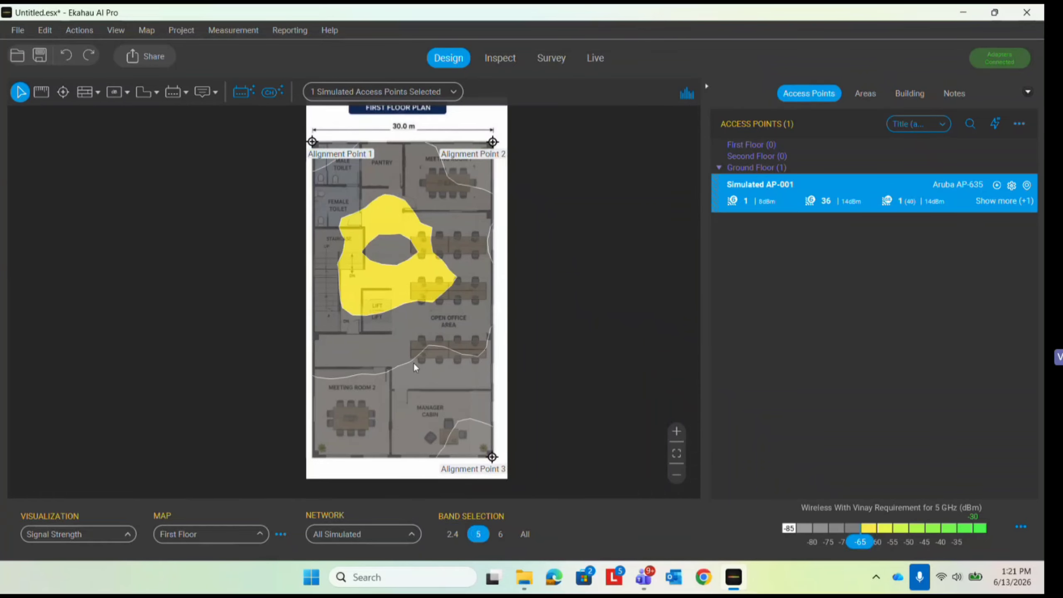
{"action": "left_click", "coordinate": [452, 534]}
{"action": "mouse_move", "coordinate": [395, 283]}
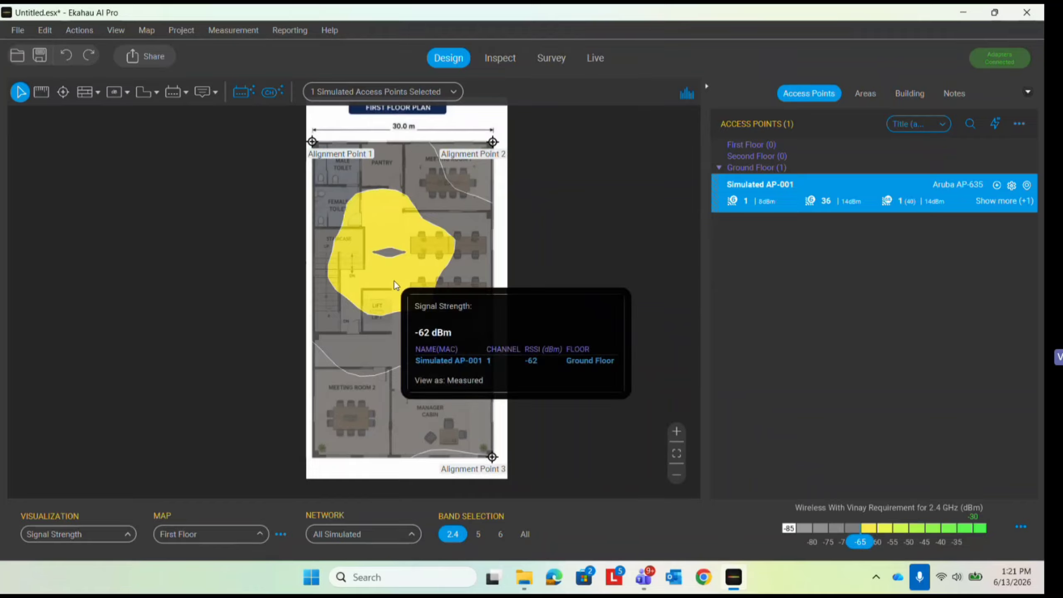
Try Very Heavy Floor 60dB/m for the slab between First Floor and Ground Floor and check the First Floor's signal strength
{"action": "left_click", "coordinate": [832, 175]}
{"action": "left_click", "coordinate": [899, 97]}
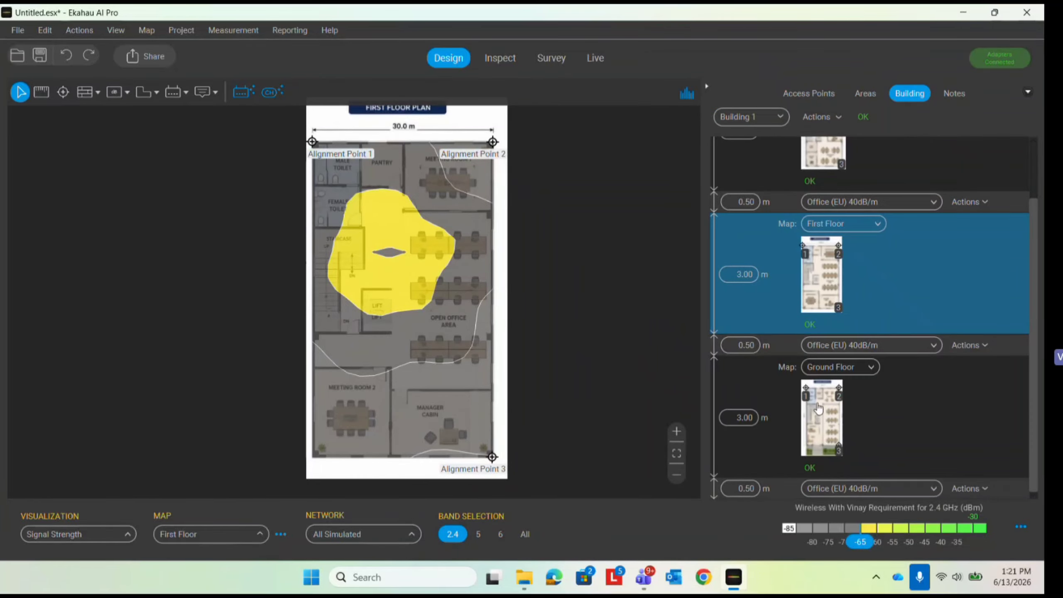
{"action": "left_click", "coordinate": [917, 350]}
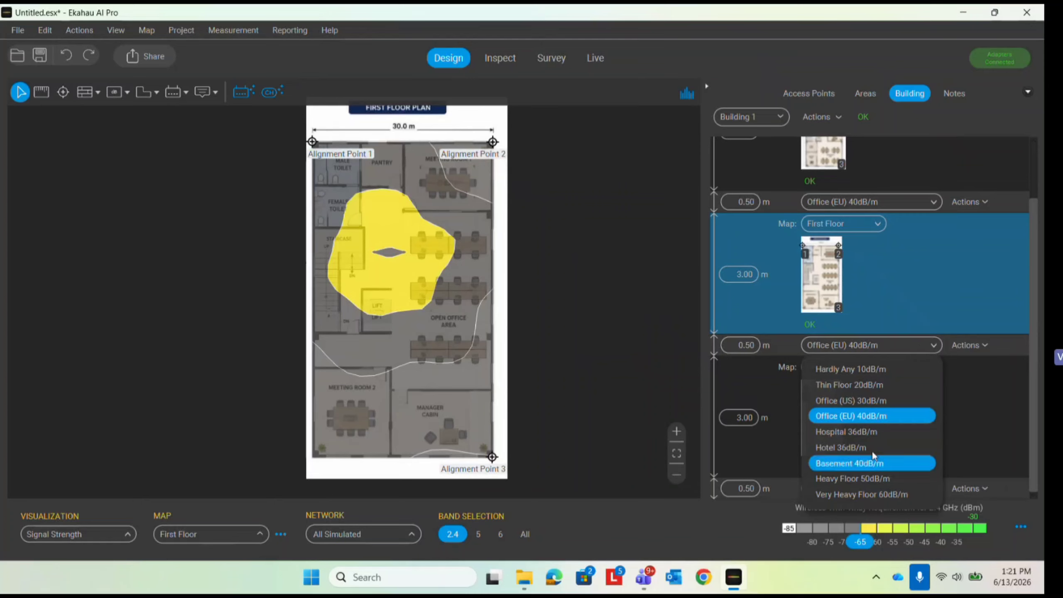
{"action": "left_click", "coordinate": [879, 495]}
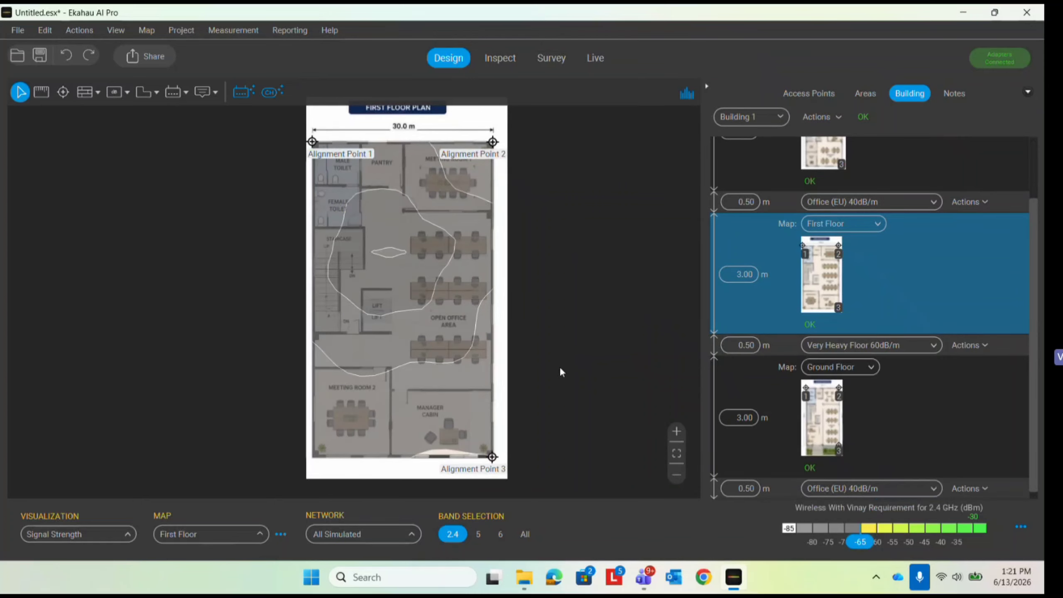
{"action": "mouse_move", "coordinate": [416, 277]}
{"action": "mouse_move", "coordinate": [375, 353]}
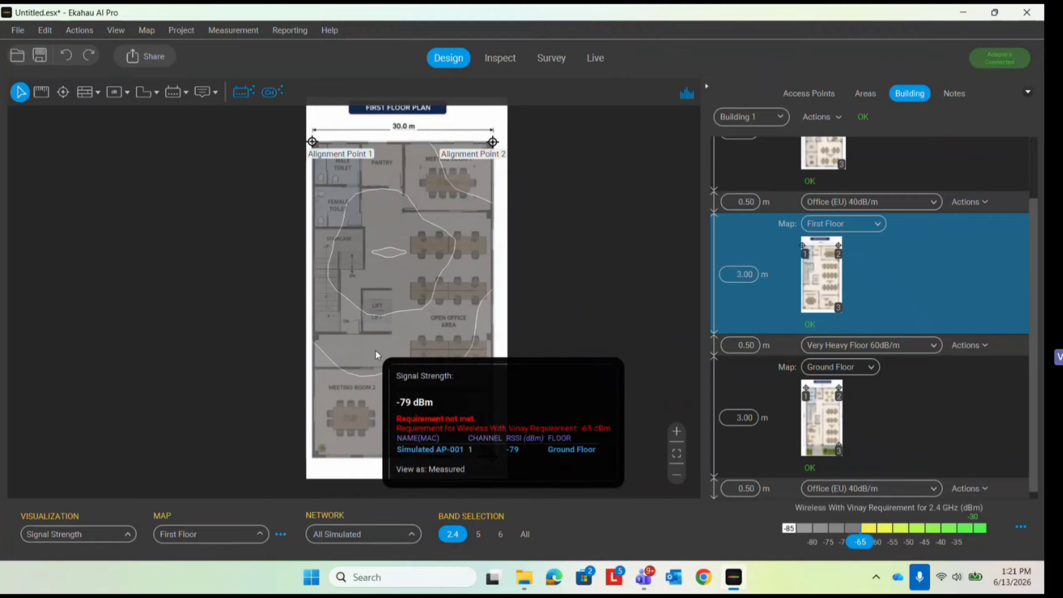
Set the slab between First Floor and Ground Floor to Thin Floor 20dB/m and check the First Floor's signal strength
{"action": "left_click", "coordinate": [216, 534]}
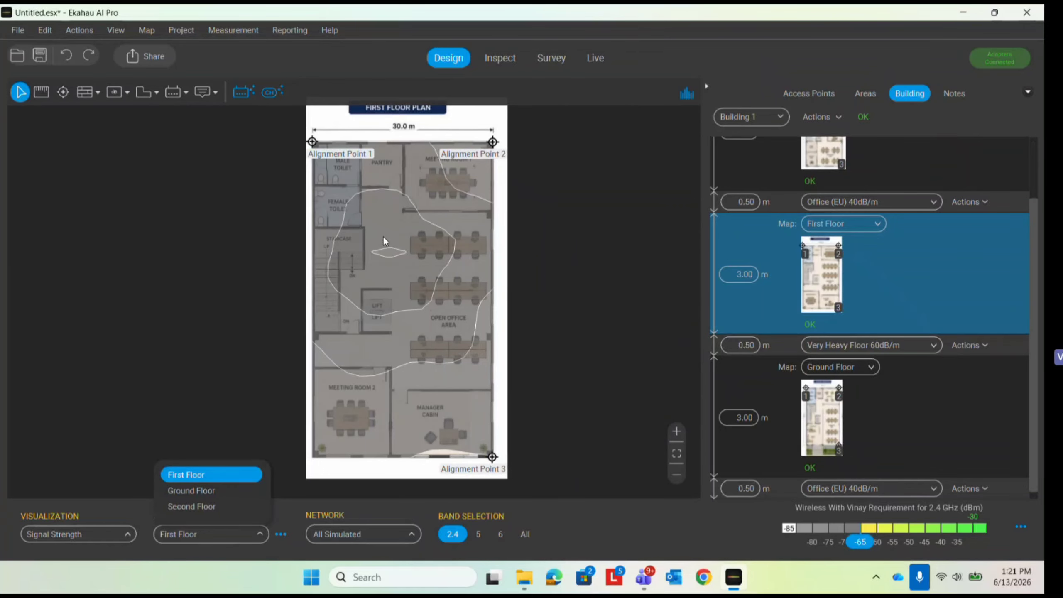
{"action": "left_click", "coordinate": [896, 345]}
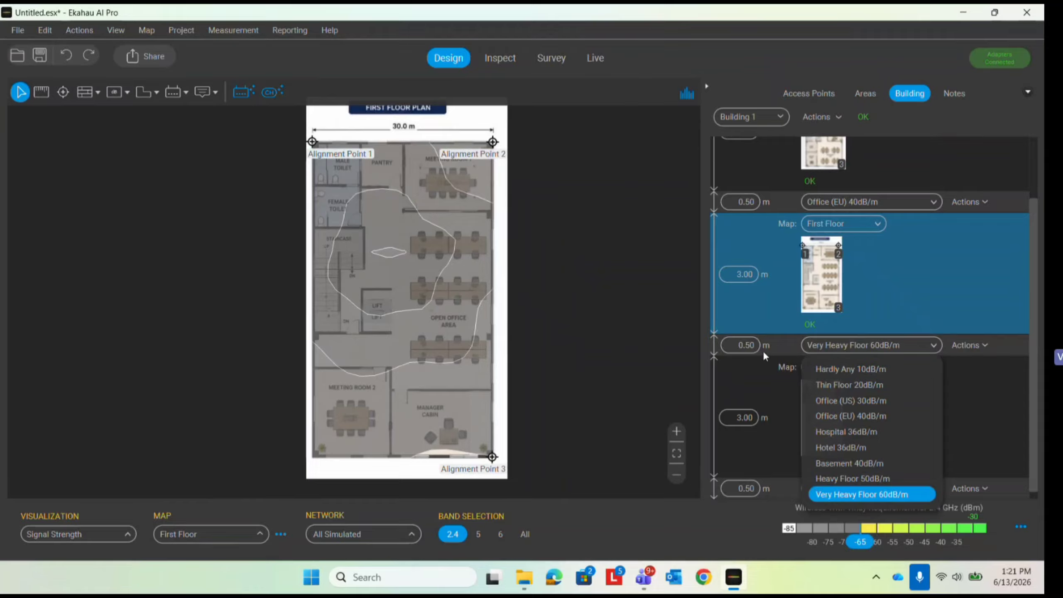
{"action": "left_click", "coordinate": [850, 384]}
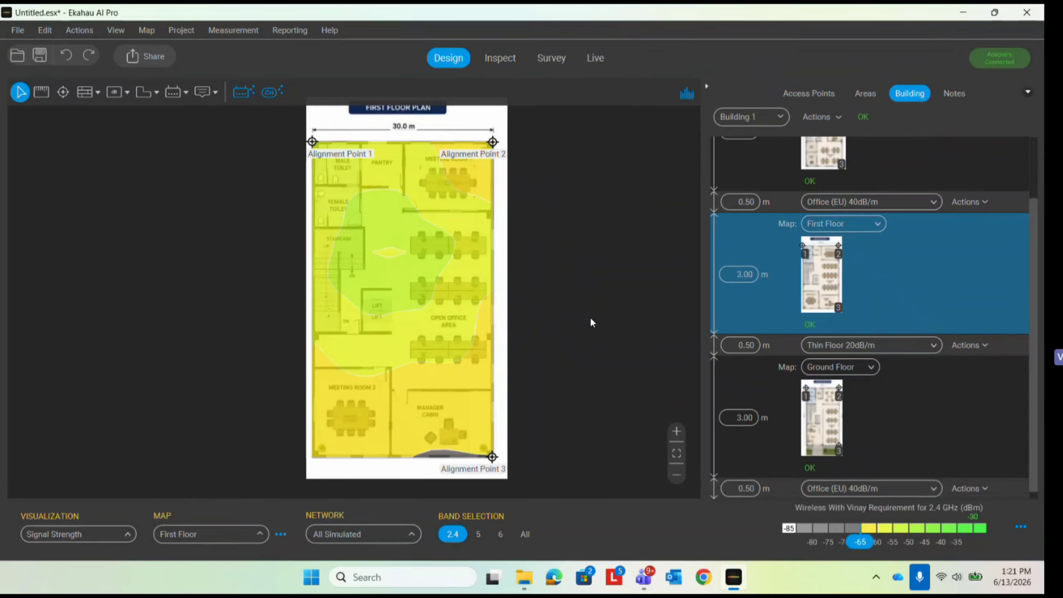
{"action": "mouse_move", "coordinate": [407, 241]}
{"action": "mouse_move", "coordinate": [428, 209]}
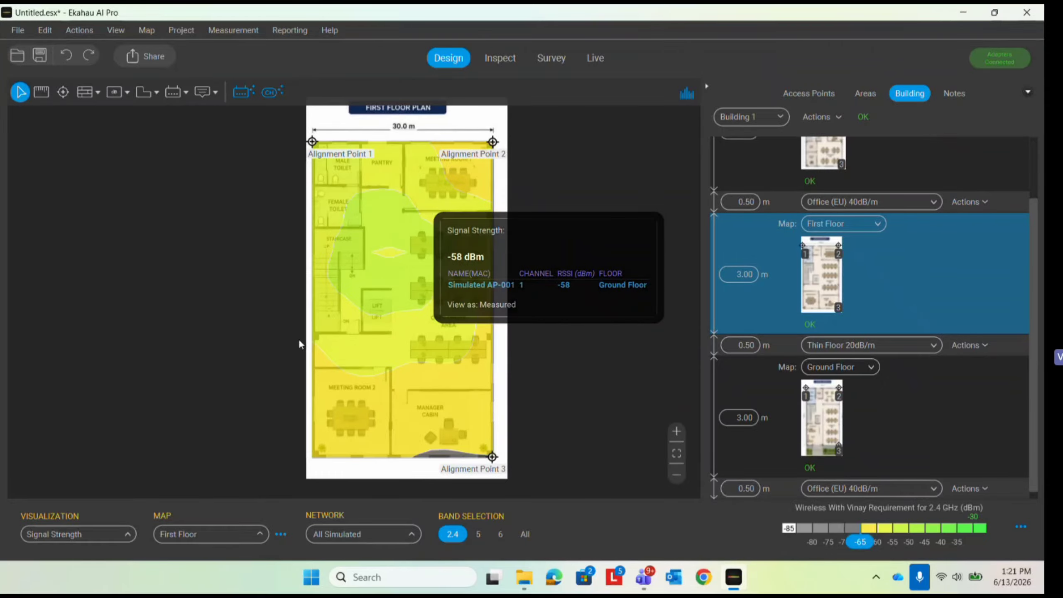
Show the Second Floor map and set the slab between Second Floor and First Floor to Thin Floor 20dB/m
{"action": "left_click", "coordinate": [218, 536]}
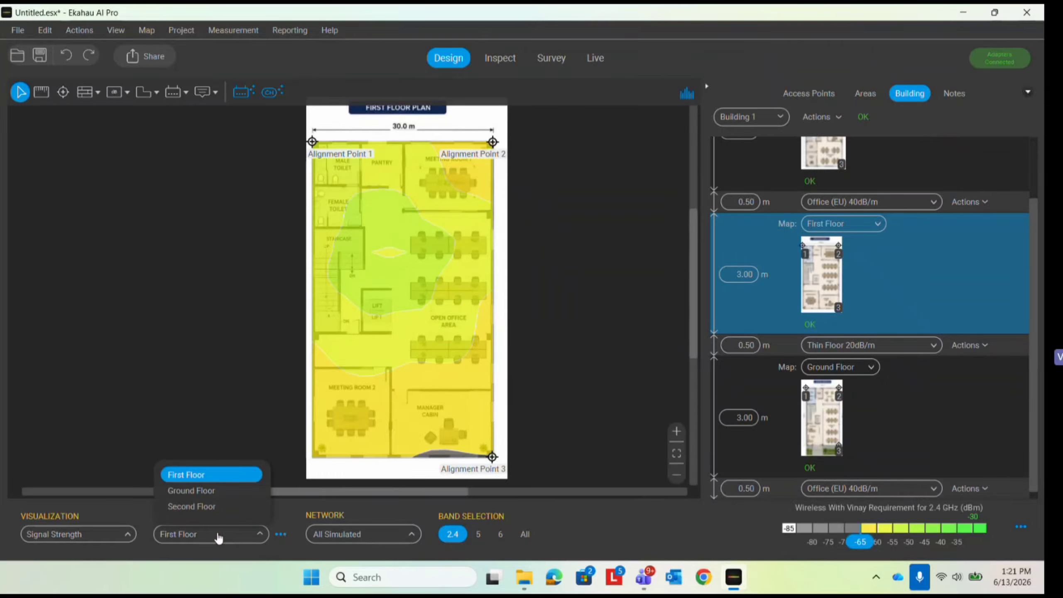
{"action": "left_click", "coordinate": [209, 506]}
{"action": "left_click", "coordinate": [922, 206]}
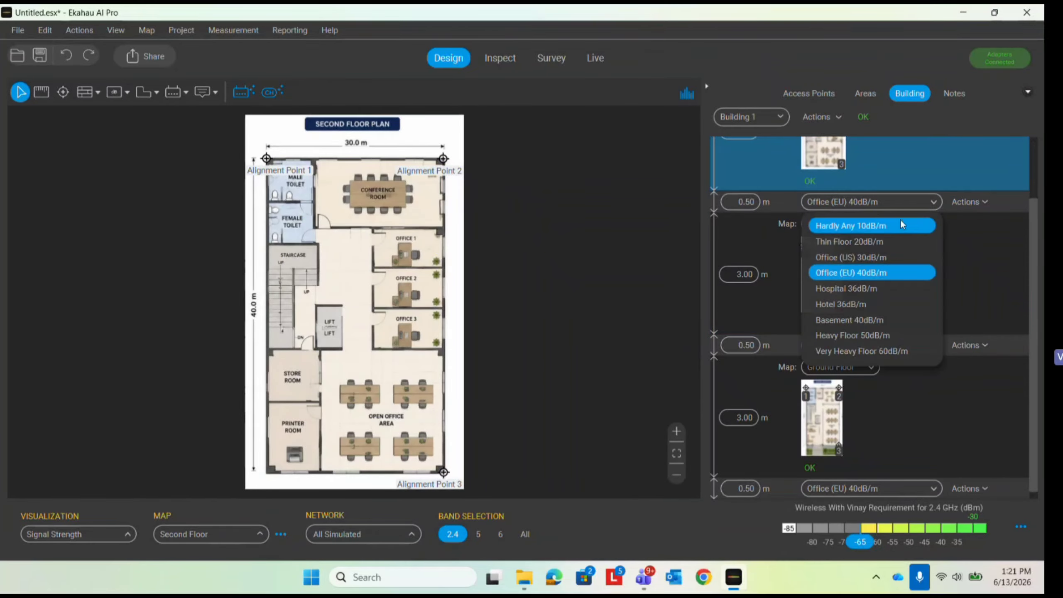
{"action": "left_click", "coordinate": [871, 243]}
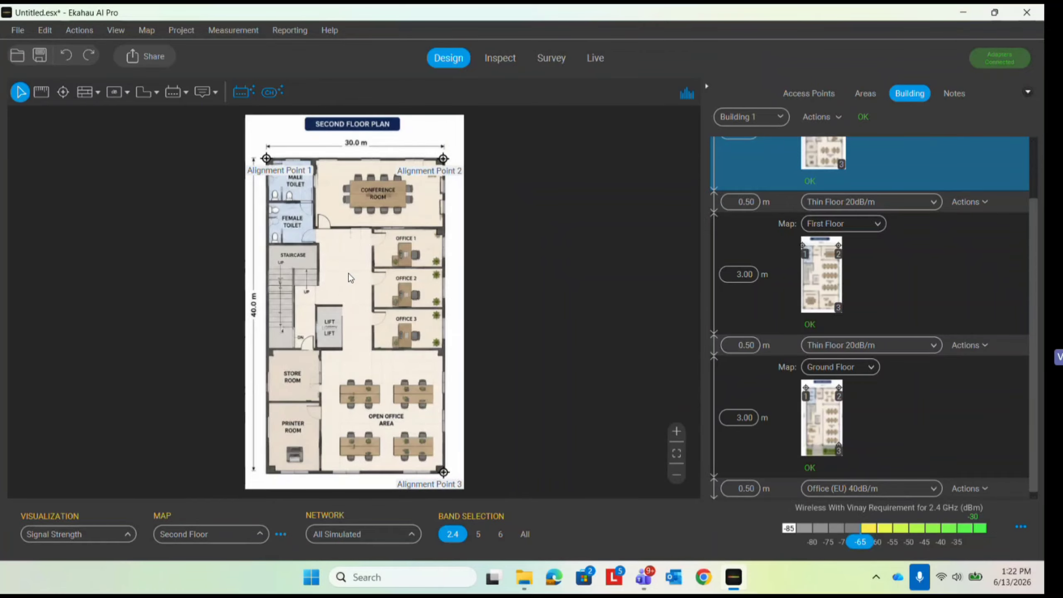
Place an Aruba AP-635 access point on the First Floor, in the central area above the lift, and select it
{"action": "left_click", "coordinate": [212, 541]}
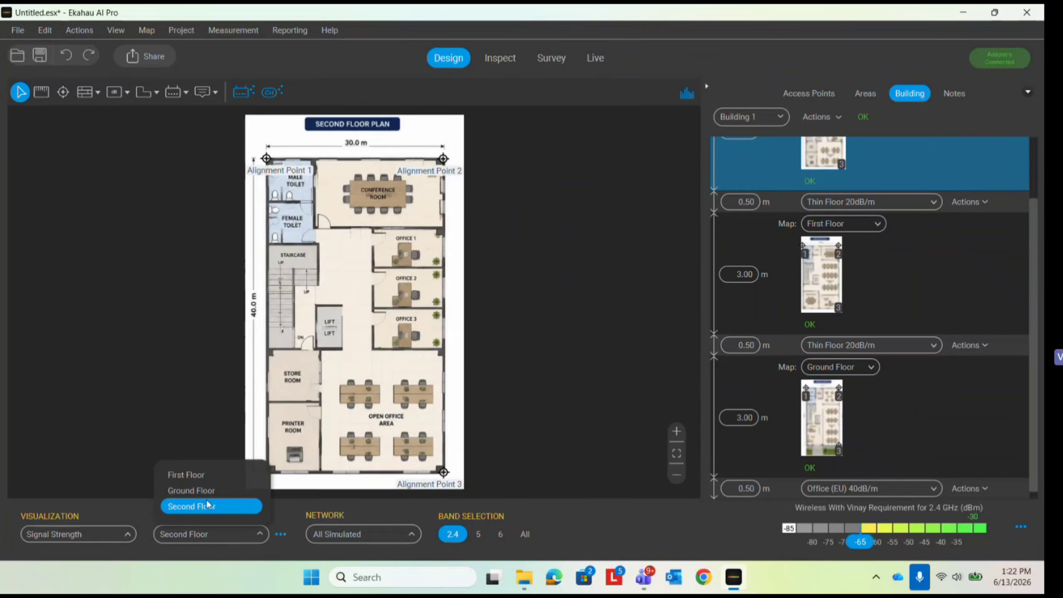
{"action": "left_click", "coordinate": [175, 472]}
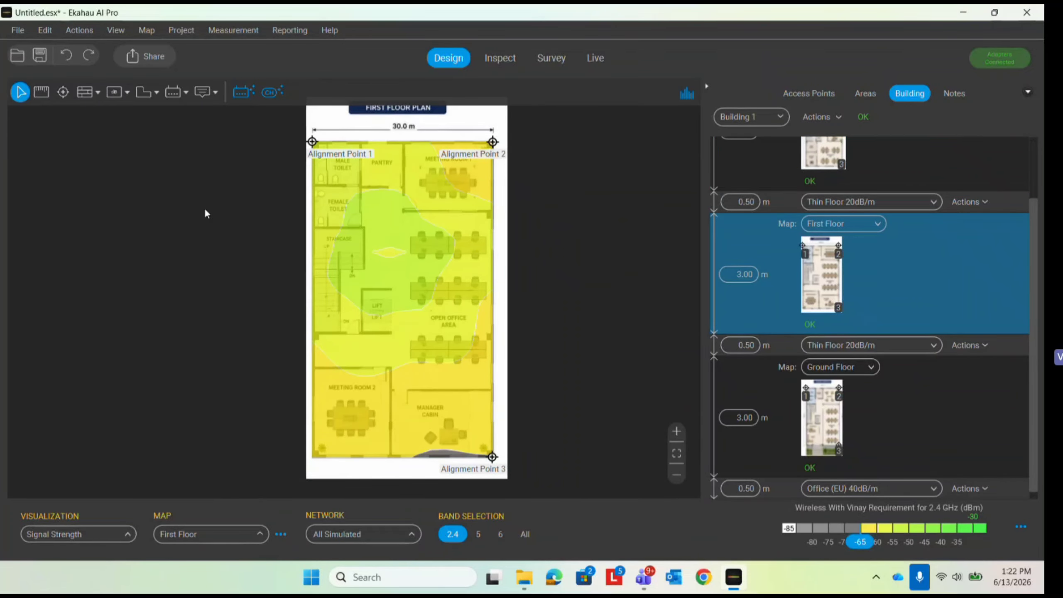
{"action": "left_click", "coordinate": [172, 91]}
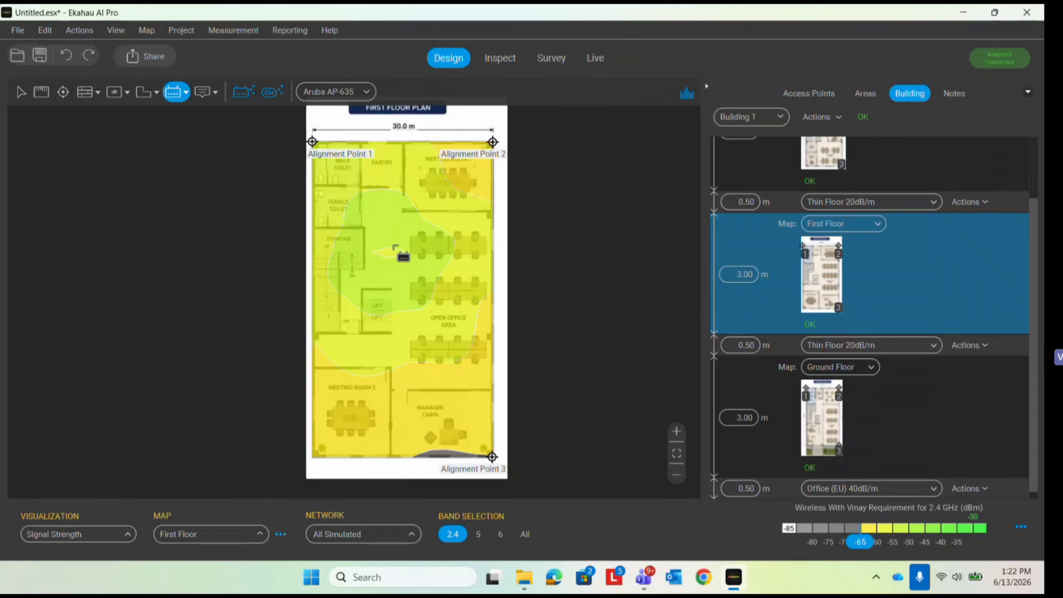
{"action": "left_click", "coordinate": [391, 254]}
{"action": "left_click", "coordinate": [19, 92]}
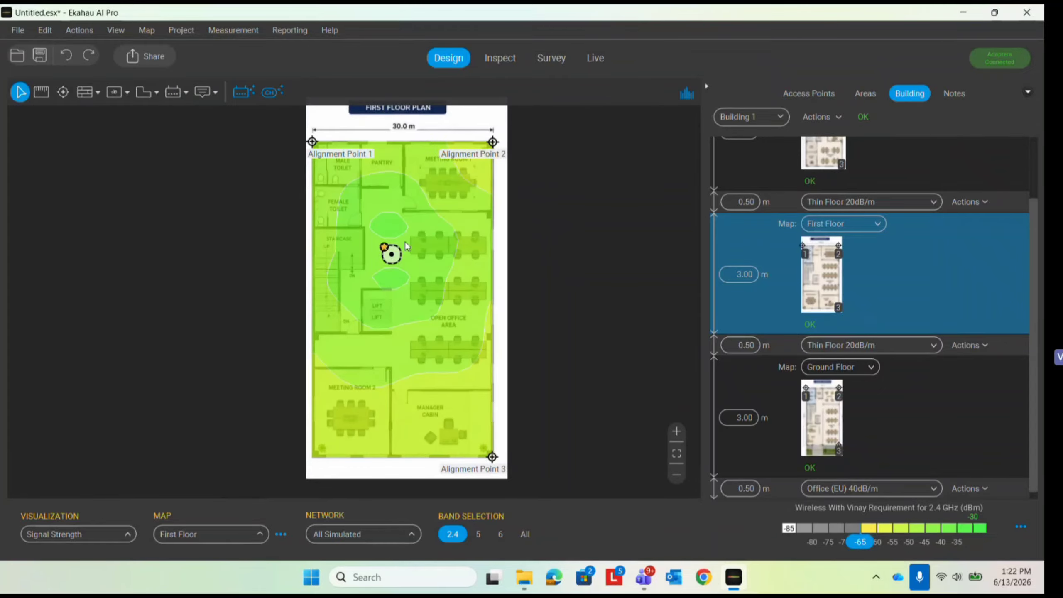
{"action": "left_click", "coordinate": [391, 255]}
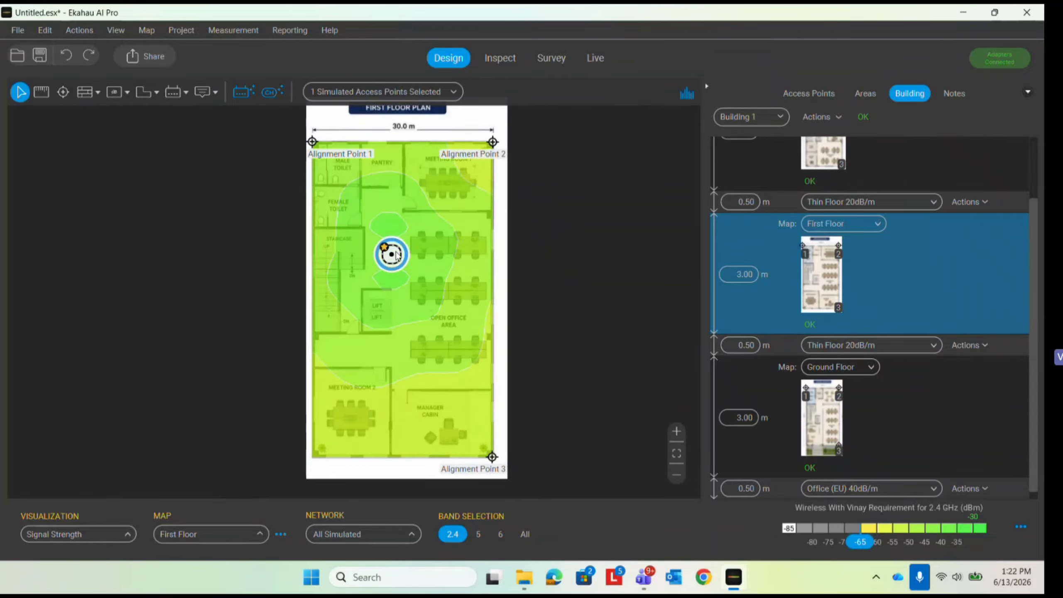
Delete the Ground Floor's access point and check the signal strength remaining on that floor
{"action": "left_click", "coordinate": [233, 538]}
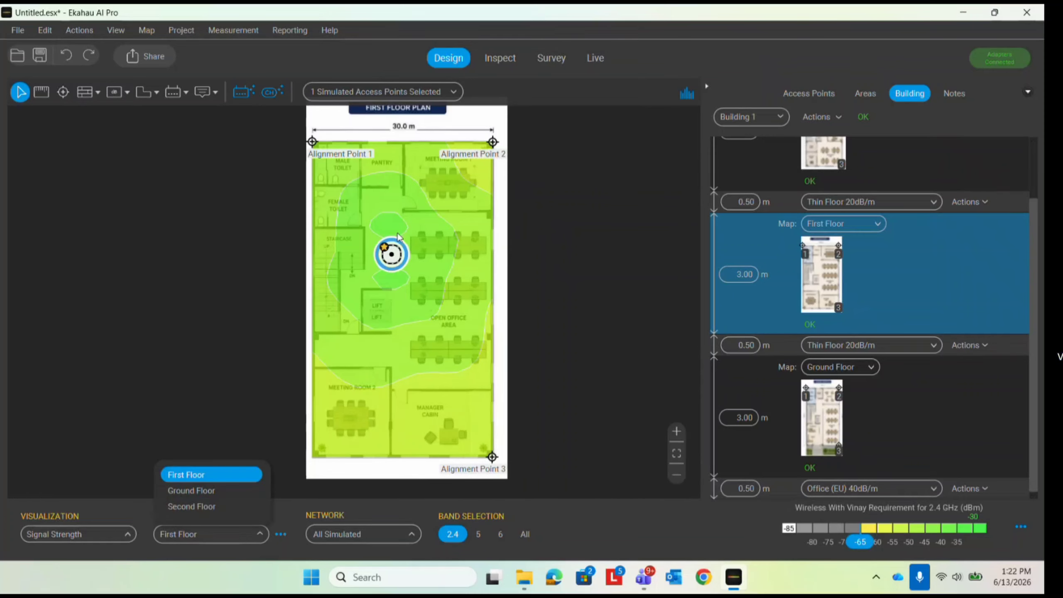
{"action": "left_click", "coordinate": [212, 490]}
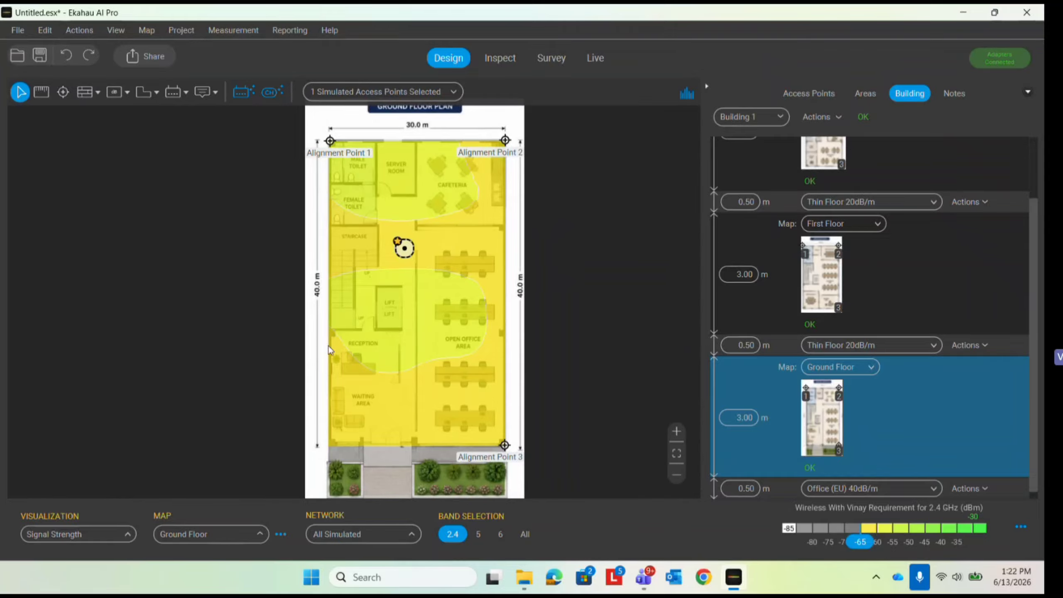
{"action": "left_click", "coordinate": [404, 251]}
{"action": "key", "text": "Delete"}
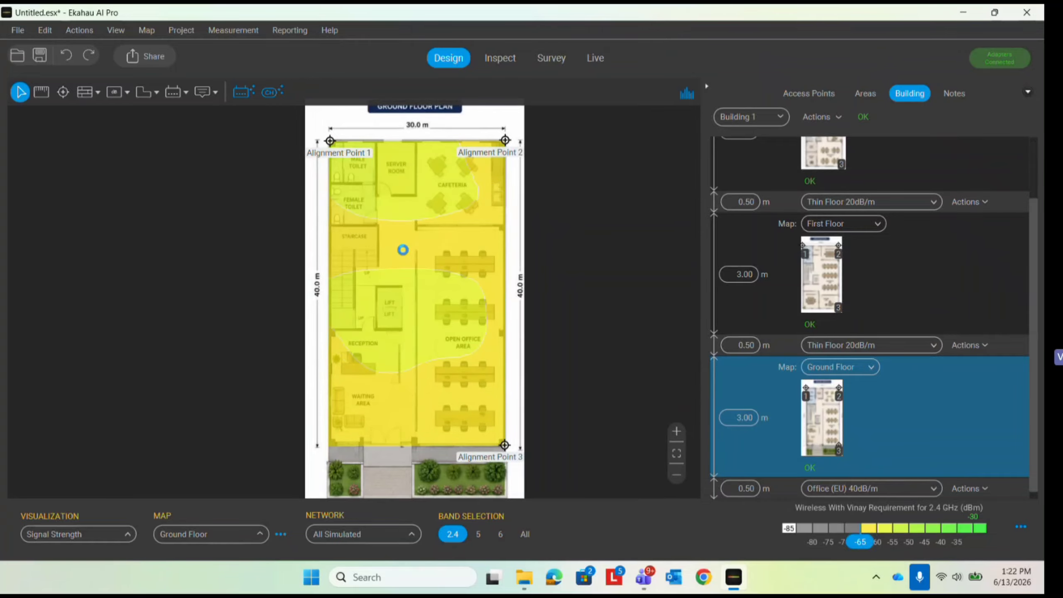
{"action": "mouse_move", "coordinate": [424, 204]}
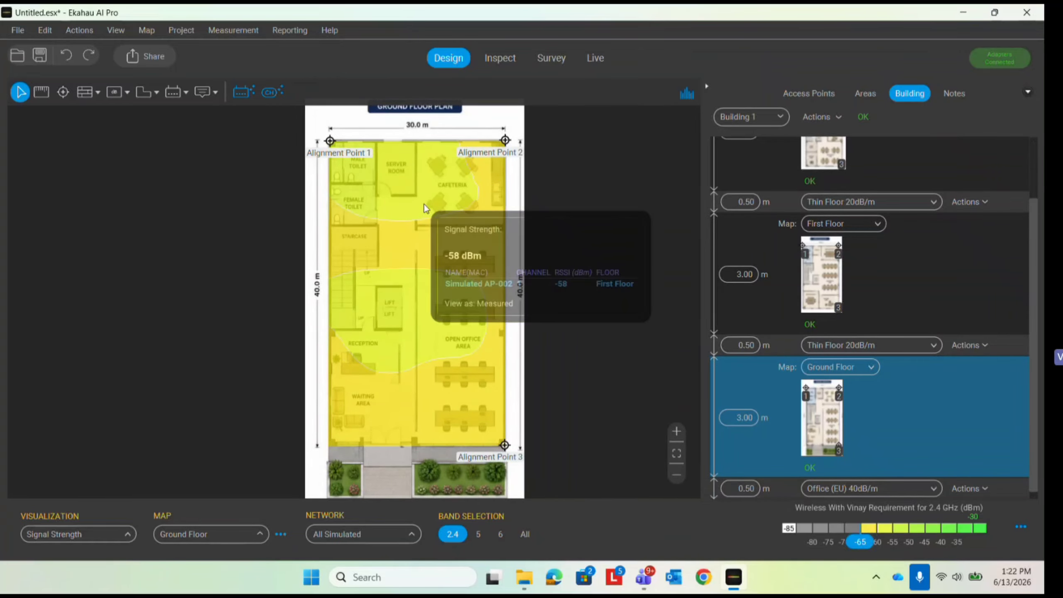
Examine the 2.4 GHz signal that the First Floor access point spreads onto the Second Floor
{"action": "left_click", "coordinate": [235, 533]}
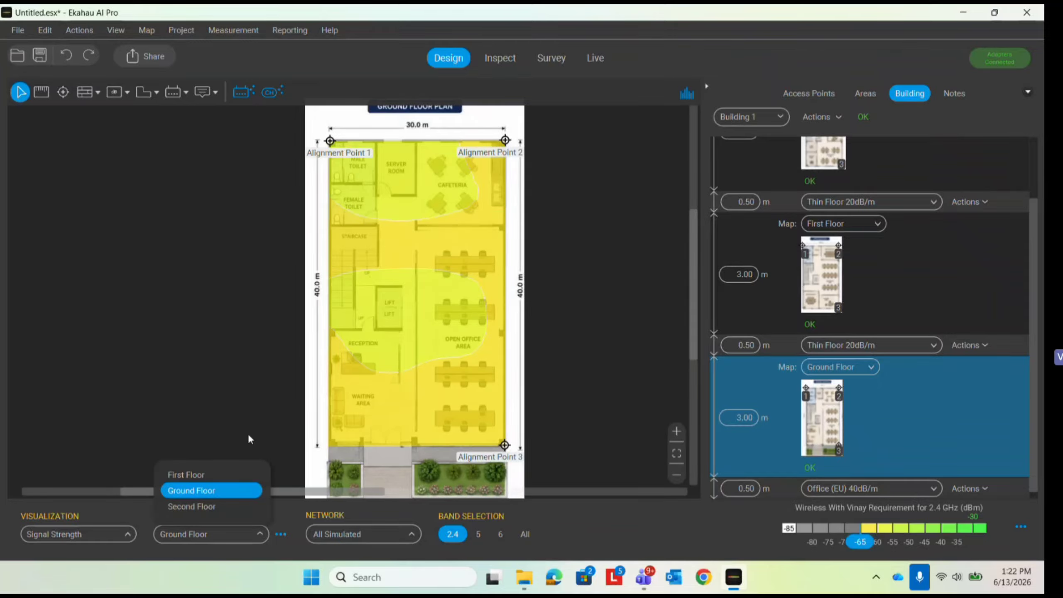
{"action": "left_click", "coordinate": [220, 505]}
{"action": "mouse_move", "coordinate": [349, 278]}
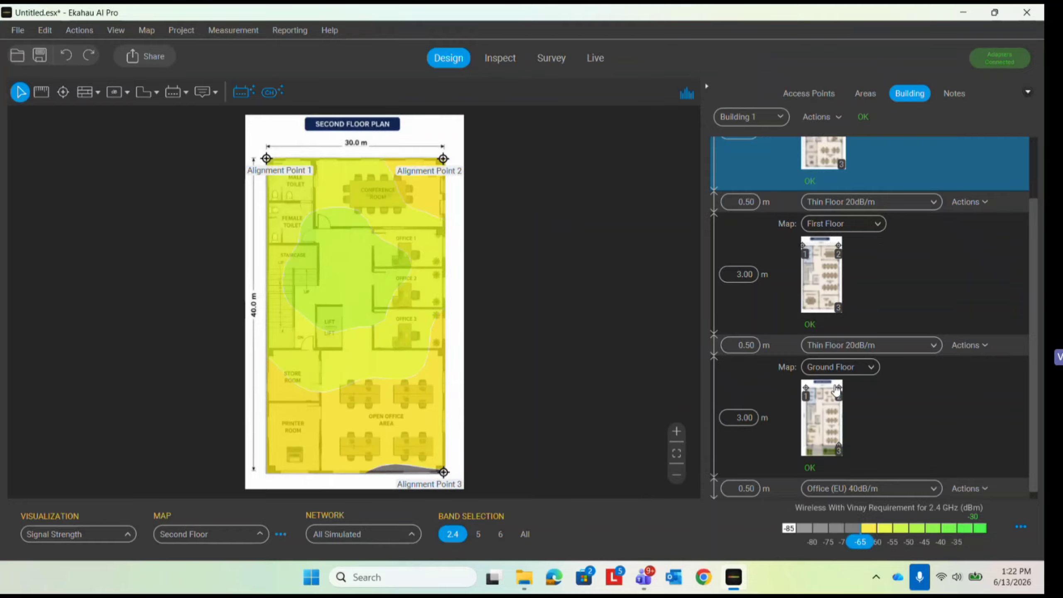
Set both slabs between the three floors to Basement 40dB/m
{"action": "scroll", "coordinate": [836, 390], "scroll_direction": "up", "scroll_amount": 2}
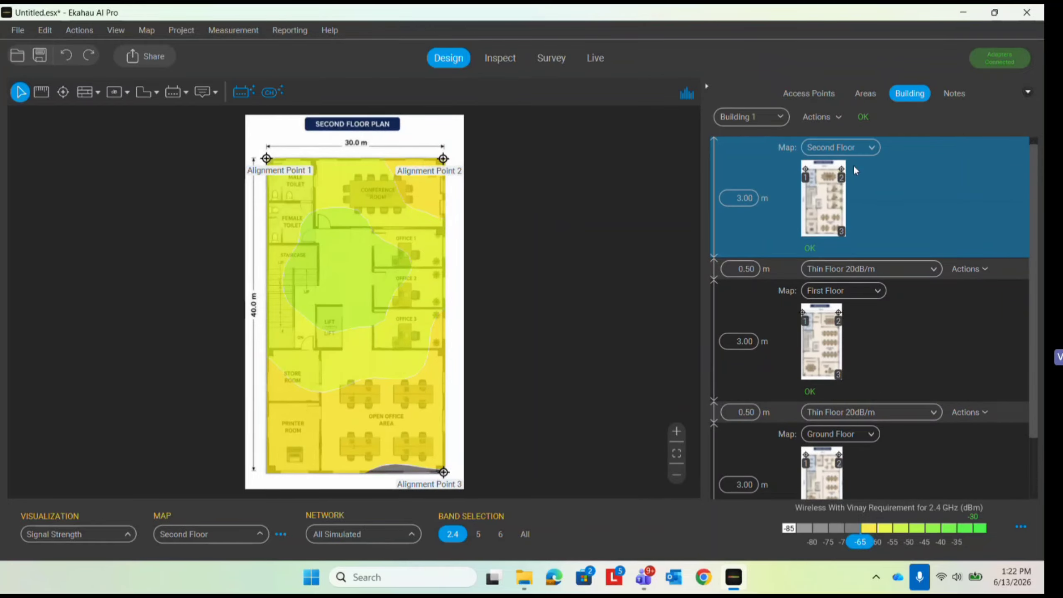
{"action": "scroll", "coordinate": [882, 281], "scroll_direction": "down", "scroll_amount": 2}
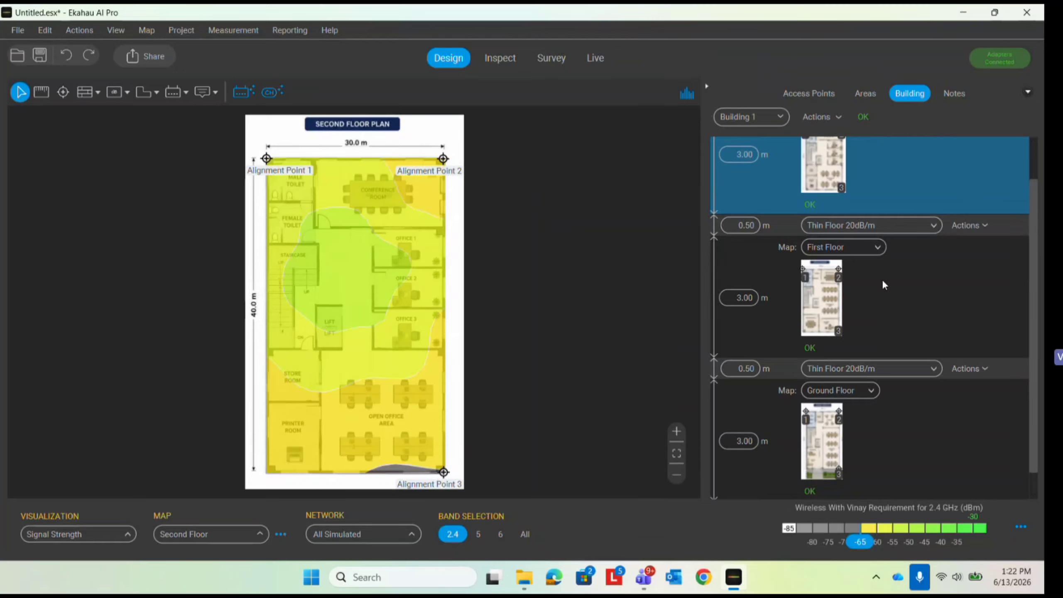
{"action": "left_click", "coordinate": [914, 368]}
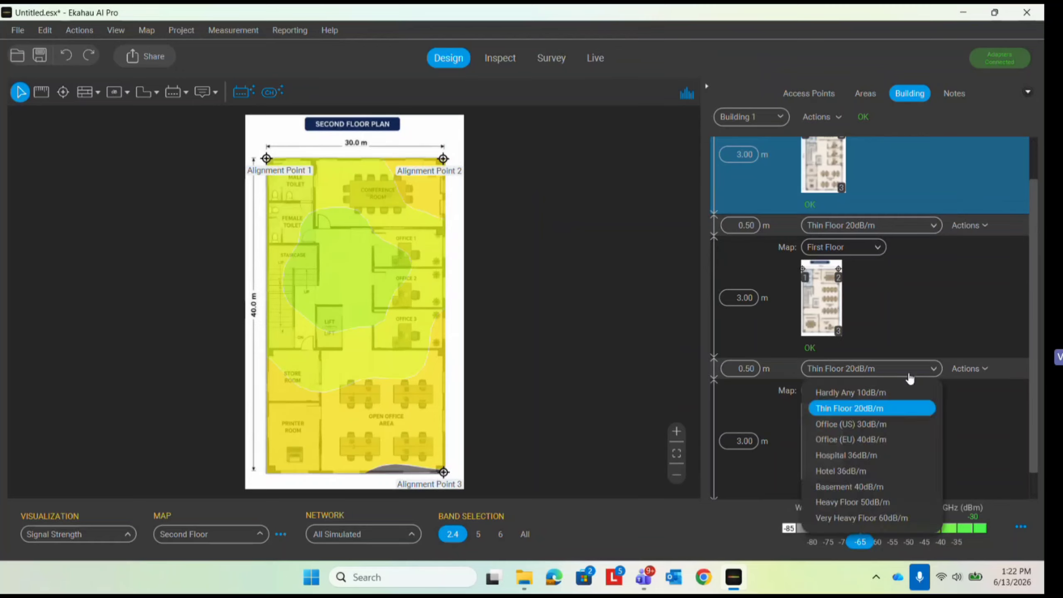
{"action": "left_click", "coordinate": [876, 486]}
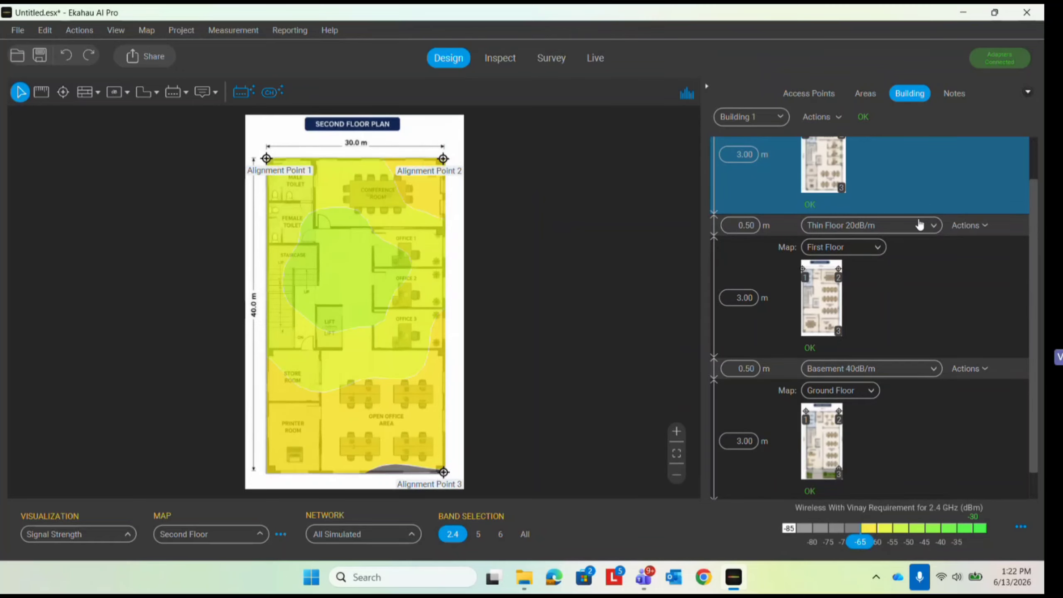
{"action": "left_click", "coordinate": [914, 226]}
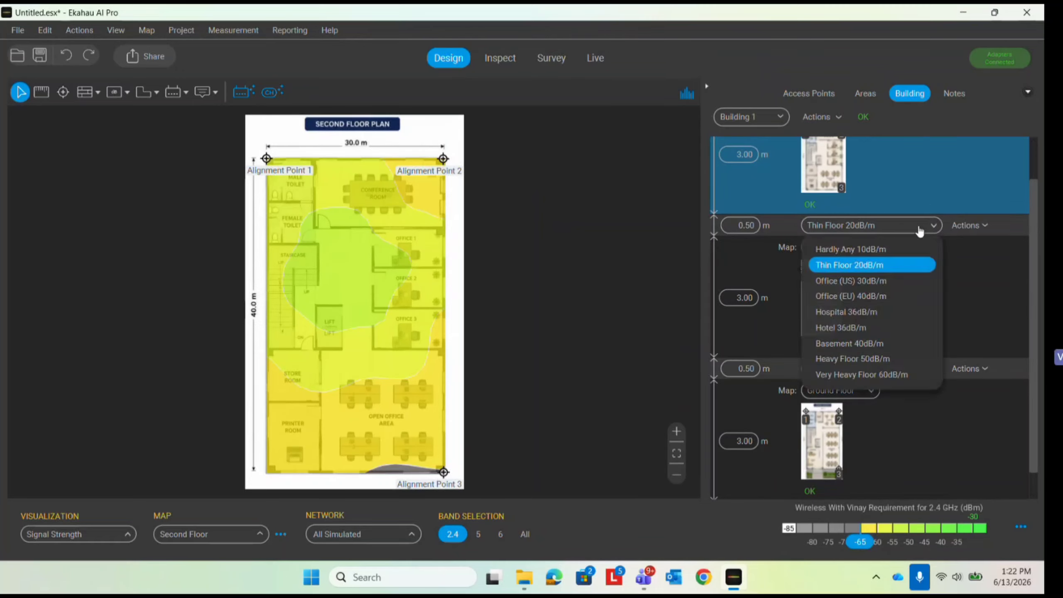
{"action": "left_click", "coordinate": [885, 344]}
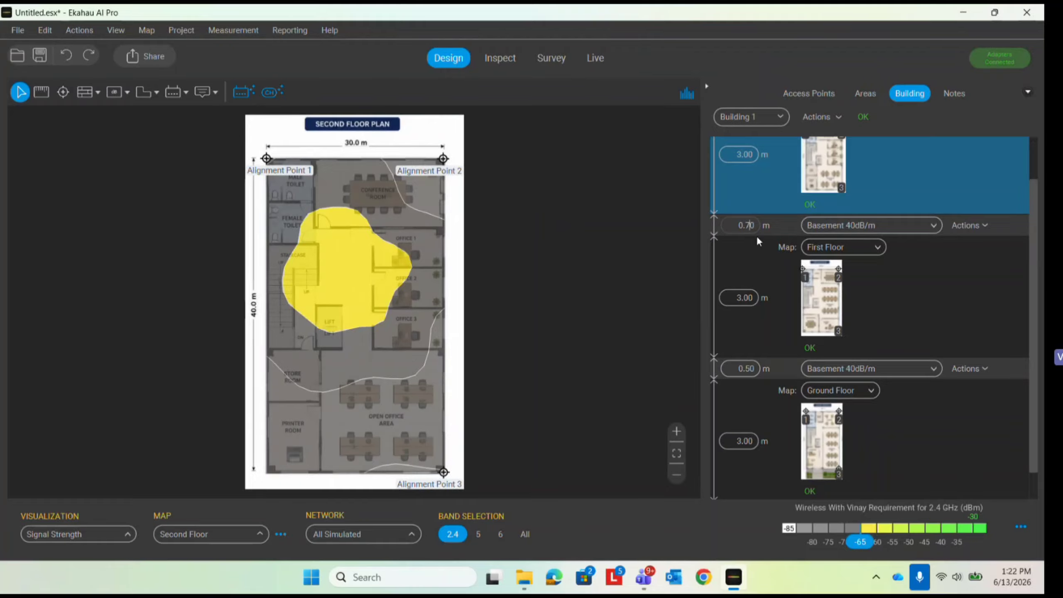
Set the slab thickness to 0.70 m between the floors and to 1.00 m below the Ground Floor
{"action": "left_click", "coordinate": [750, 370]}
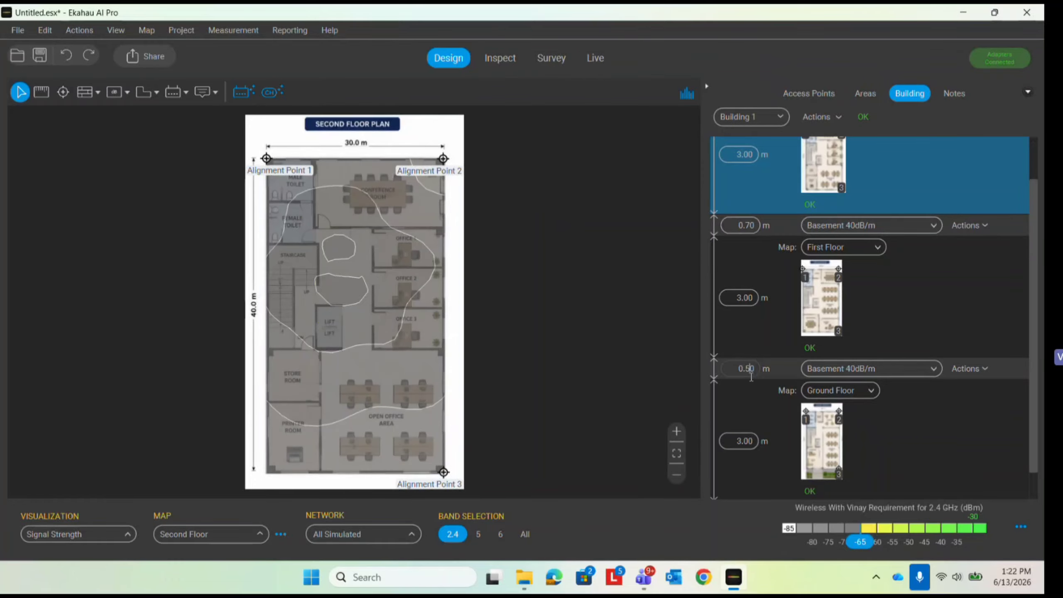
{"action": "type", "text": "7"}
{"action": "key", "text": "Return"}
{"action": "scroll", "coordinate": [753, 379], "scroll_direction": "down", "scroll_amount": 1}
{"action": "double_click", "coordinate": [749, 489]}
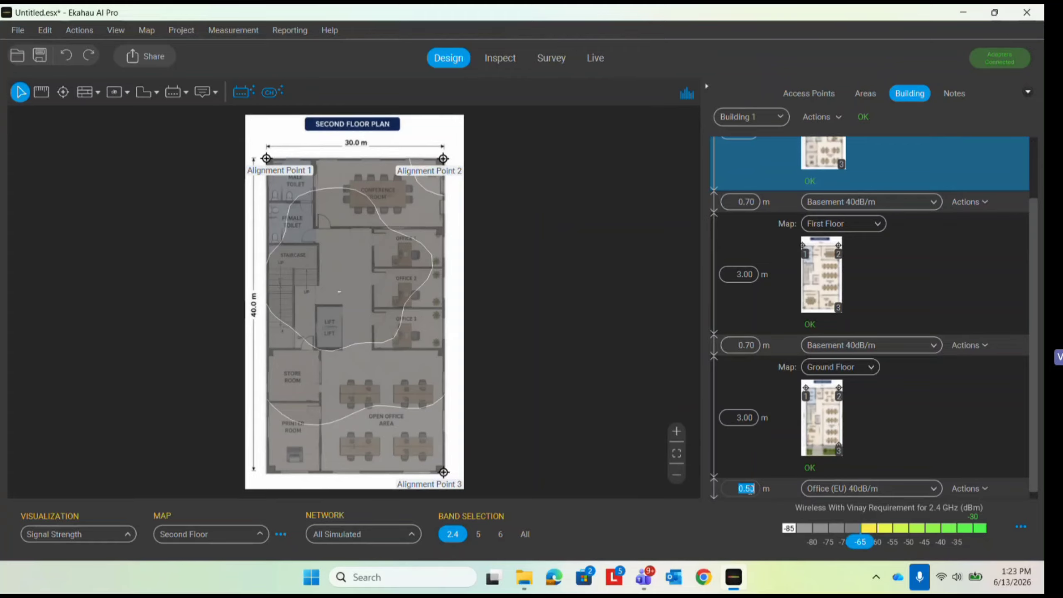
{"action": "type", "text": "1"}
{"action": "key", "text": "Return"}
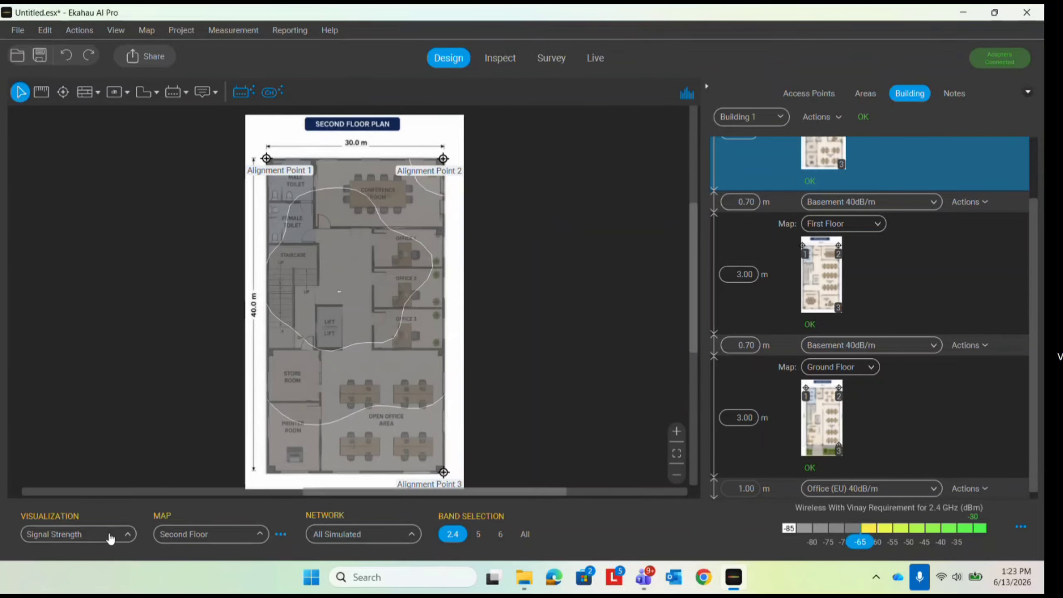
Set the visualization to None and bring up the Ground Floor map
{"action": "left_click", "coordinate": [71, 534]}
{"action": "left_click", "coordinate": [70, 509]}
{"action": "left_click", "coordinate": [211, 538]}
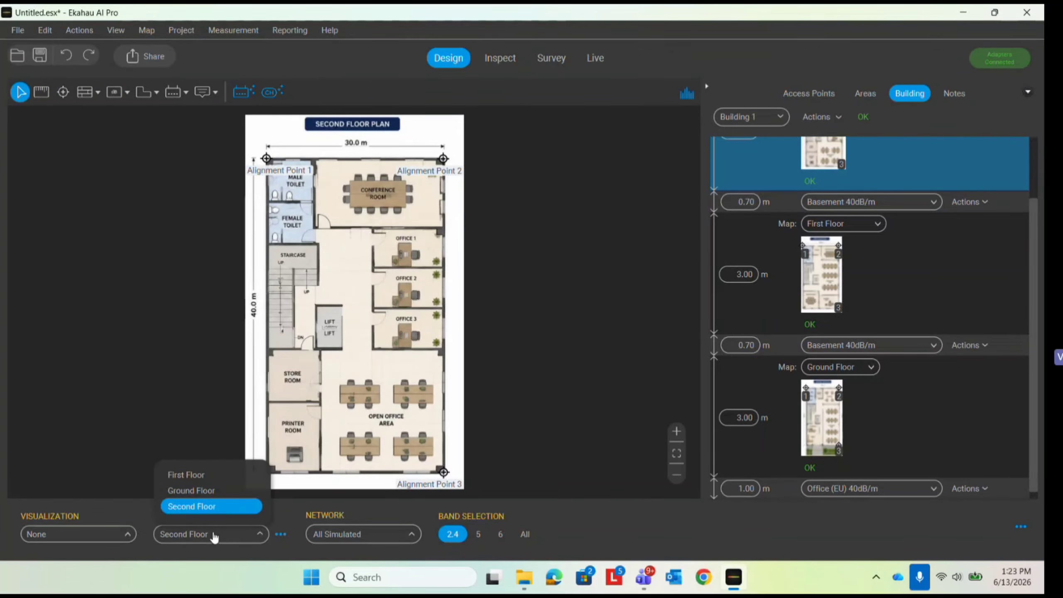
{"action": "left_click", "coordinate": [201, 474]}
{"action": "left_click", "coordinate": [181, 538]}
{"action": "left_click", "coordinate": [188, 490]}
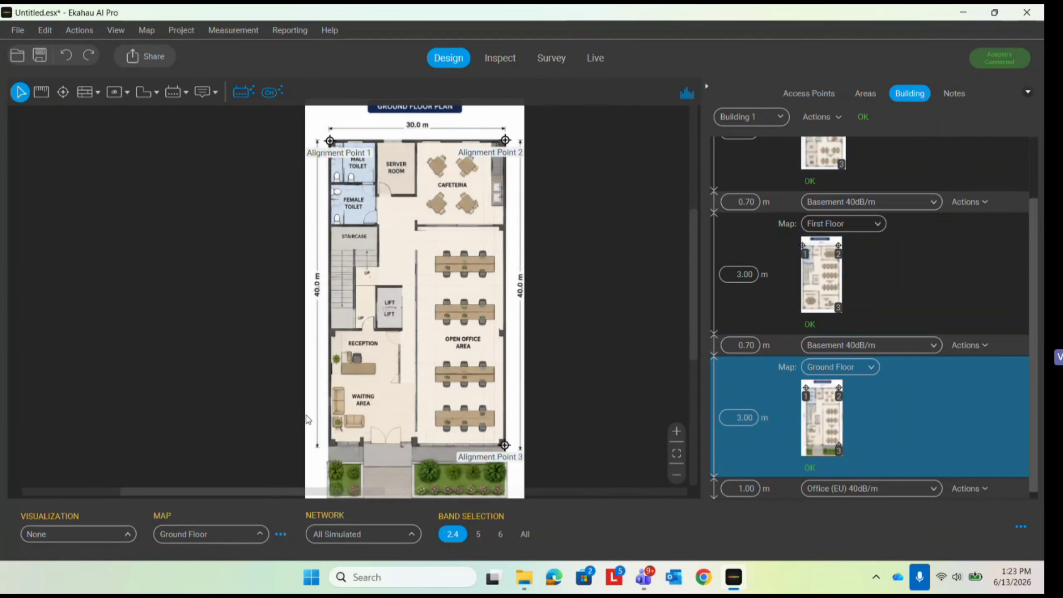
Choose Wall, Concrete (12.0 dB) as the wall type for drawing at the Ground Floor's male toilet corner
{"action": "left_click", "coordinate": [85, 92]}
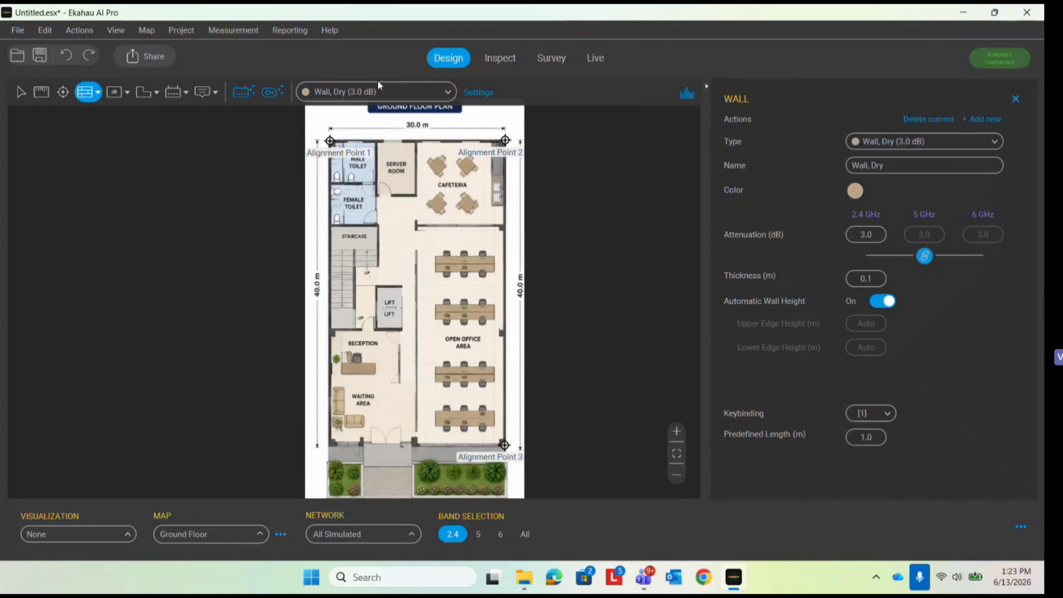
{"action": "left_click", "coordinate": [368, 93]}
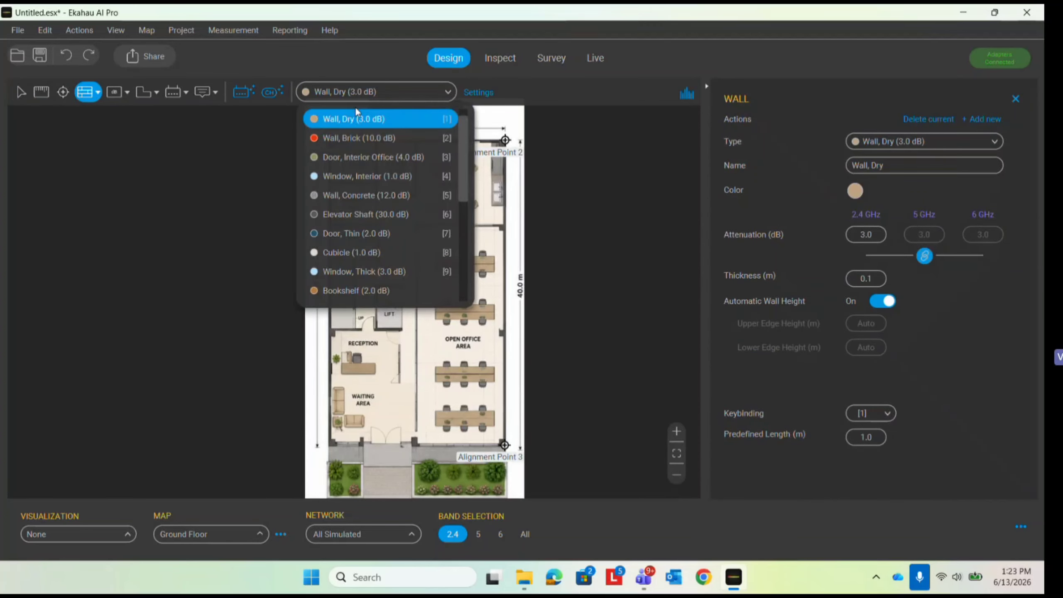
{"action": "left_click", "coordinate": [355, 195]}
{"action": "scroll", "coordinate": [214, 175], "scroll_direction": "up", "scroll_amount": 5}
{"action": "scroll", "coordinate": [214, 176], "scroll_direction": "up", "scroll_amount": 3}
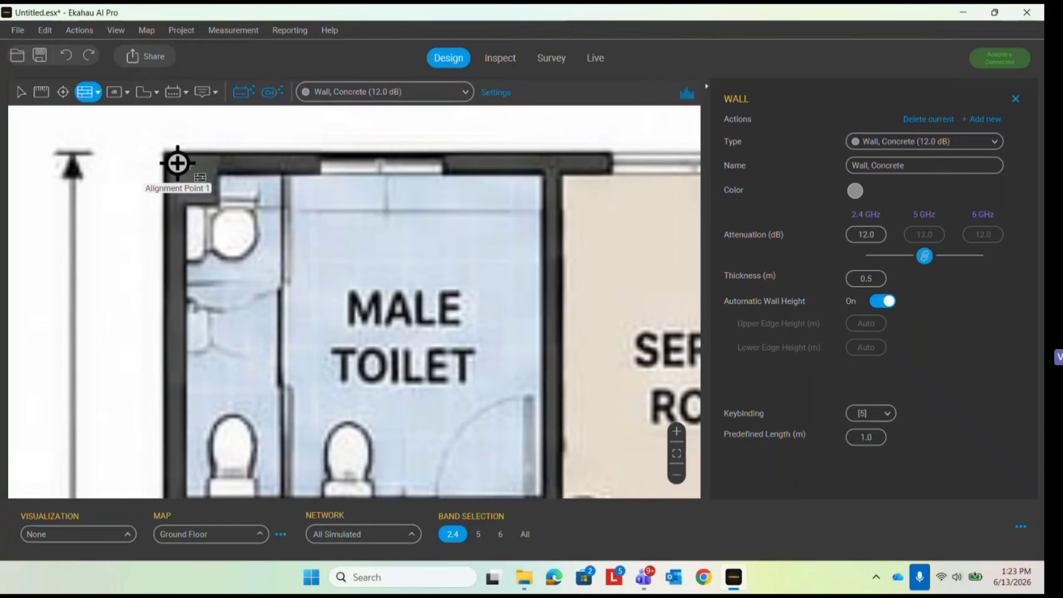
Hide the floor alignment points on the map and leave wall drawing
{"action": "left_click", "coordinate": [113, 30]}
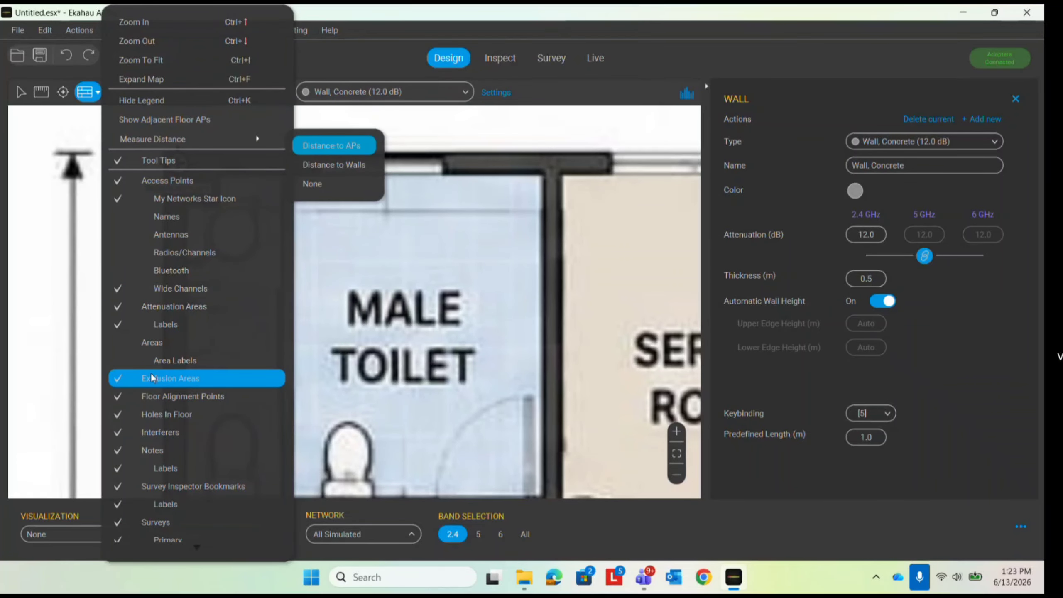
{"action": "left_click", "coordinate": [187, 397]}
{"action": "left_click", "coordinate": [16, 100]}
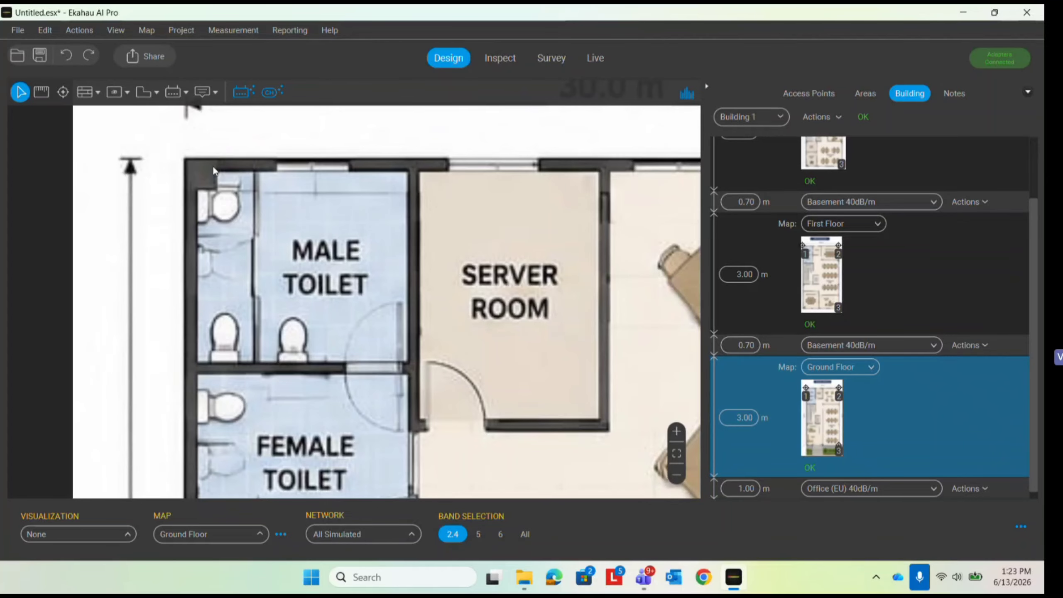
{"action": "scroll", "coordinate": [212, 165], "scroll_direction": "down", "scroll_amount": 2}
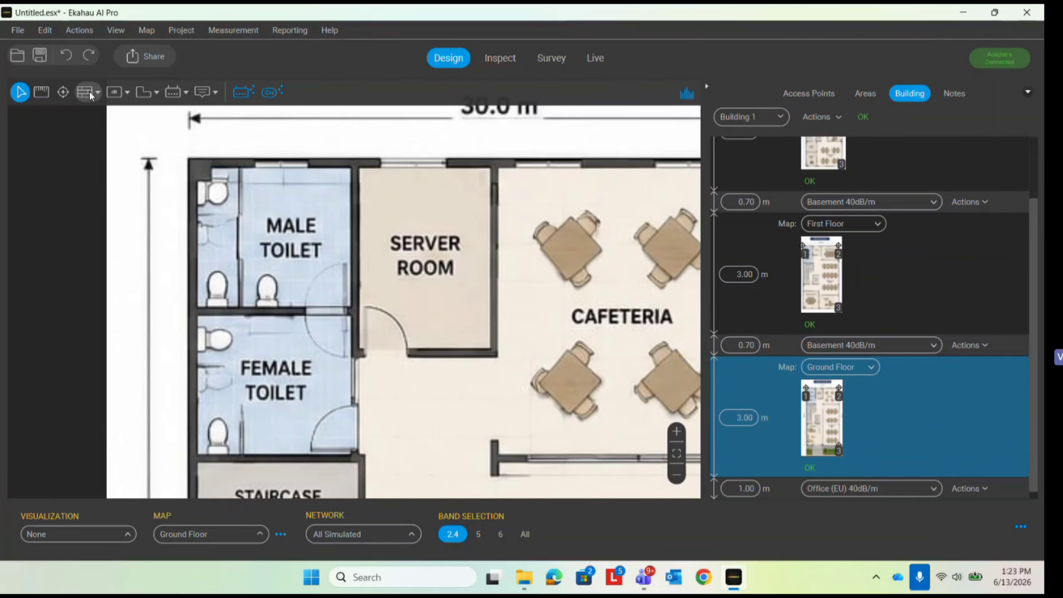
Trace the outer wall with Wall, Concrete (12.0 dB) from the male toilet window around the corner and down to the waiting area's front window
{"action": "left_click", "coordinate": [86, 92]}
{"action": "scroll", "coordinate": [232, 175], "scroll_direction": "up", "scroll_amount": 3}
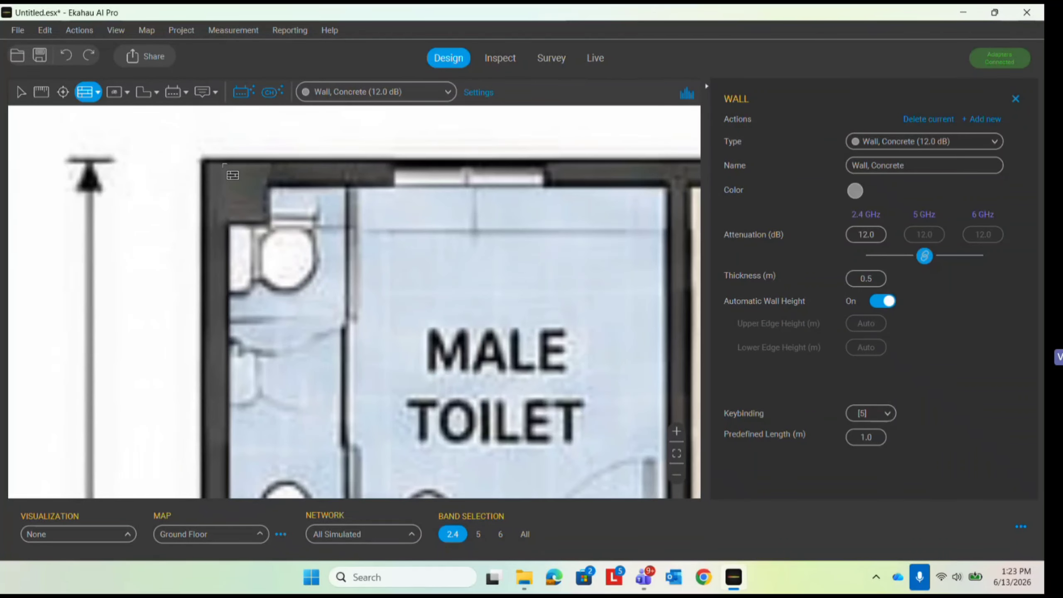
{"action": "left_click", "coordinate": [396, 176]}
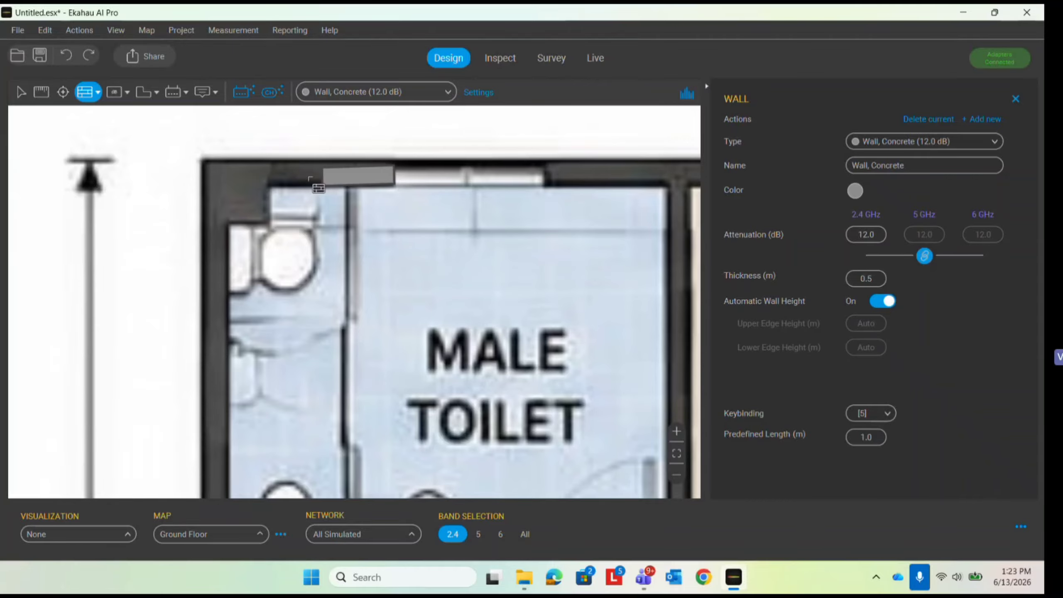
{"action": "left_click", "coordinate": [256, 176]}
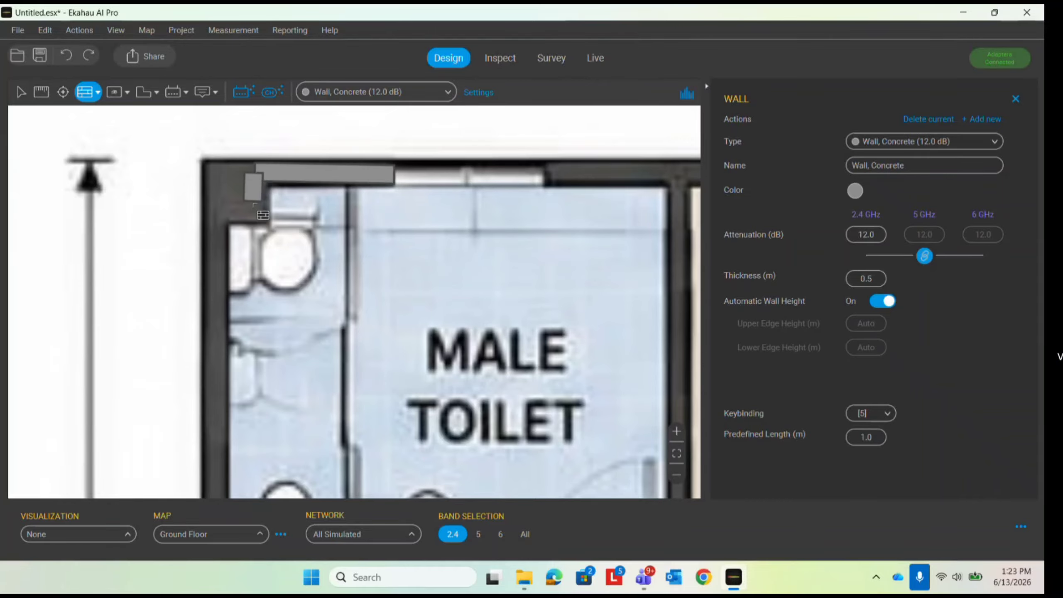
{"action": "scroll", "coordinate": [218, 227], "scroll_direction": "down", "scroll_amount": 5}
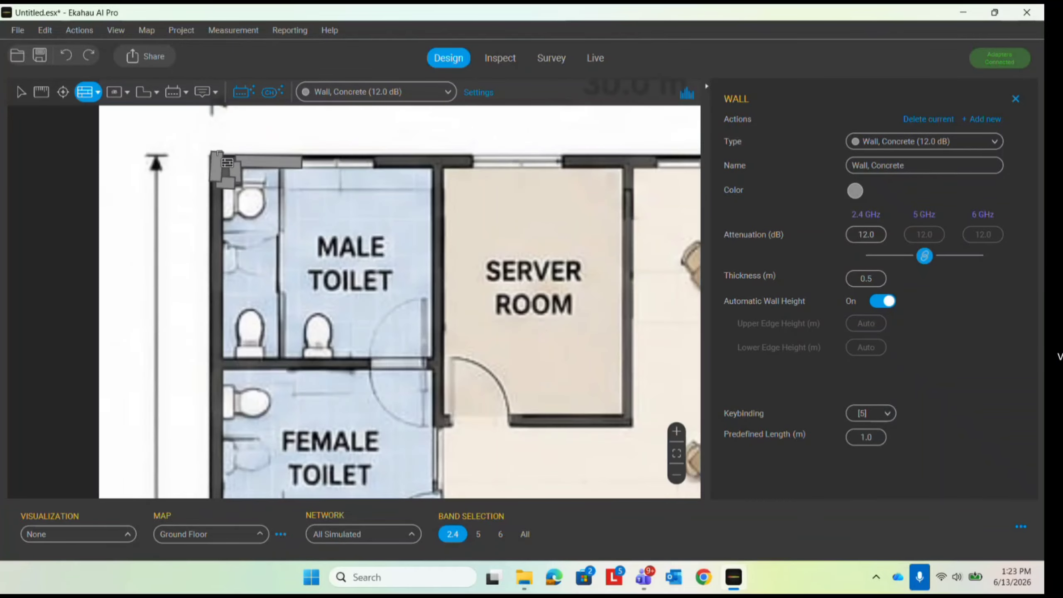
{"action": "scroll", "coordinate": [310, 437], "scroll_direction": "up", "scroll_amount": 6}
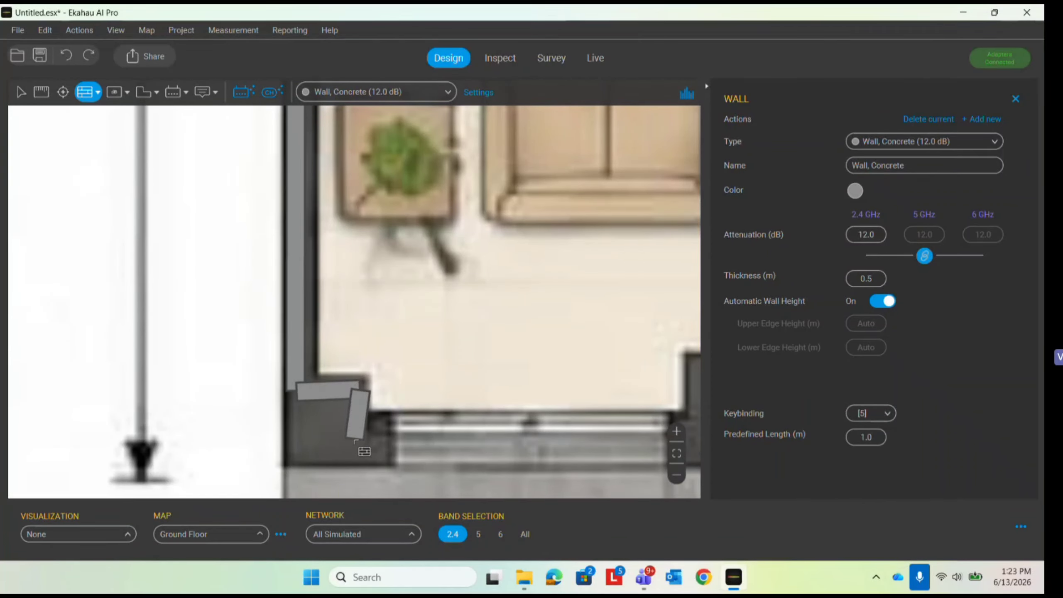
{"action": "scroll", "coordinate": [297, 405], "scroll_direction": "down", "scroll_amount": 3}
{"action": "scroll", "coordinate": [344, 425], "scroll_direction": "up", "scroll_amount": 3}
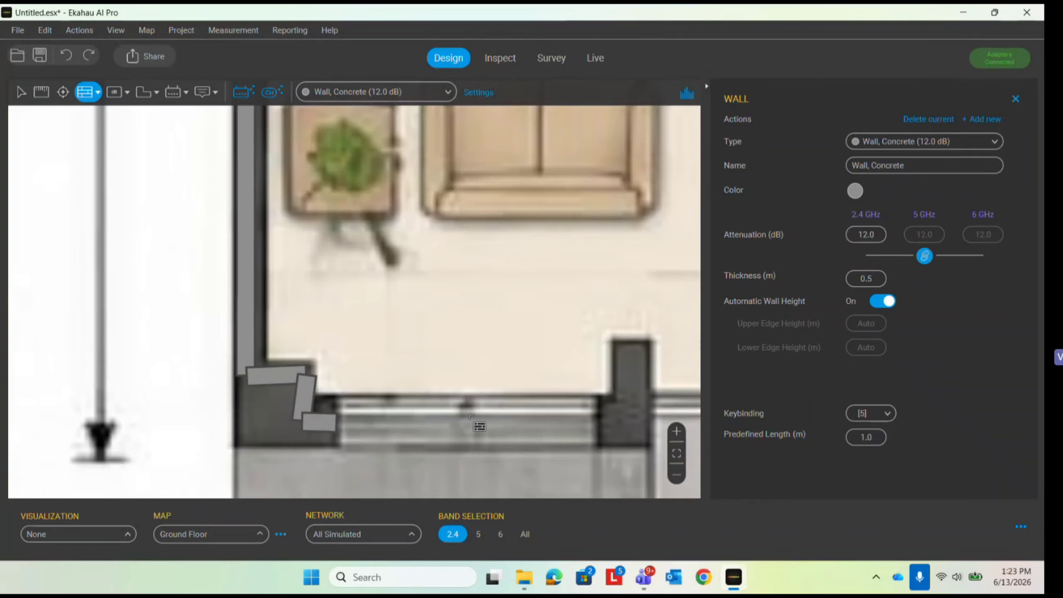
Draw concrete walls over the two dark columns on either side of the double entrance doors
{"action": "scroll", "coordinate": [199, 337], "scroll_direction": "down", "scroll_amount": 3}
{"action": "scroll", "coordinate": [467, 388], "scroll_direction": "up", "scroll_amount": 3}
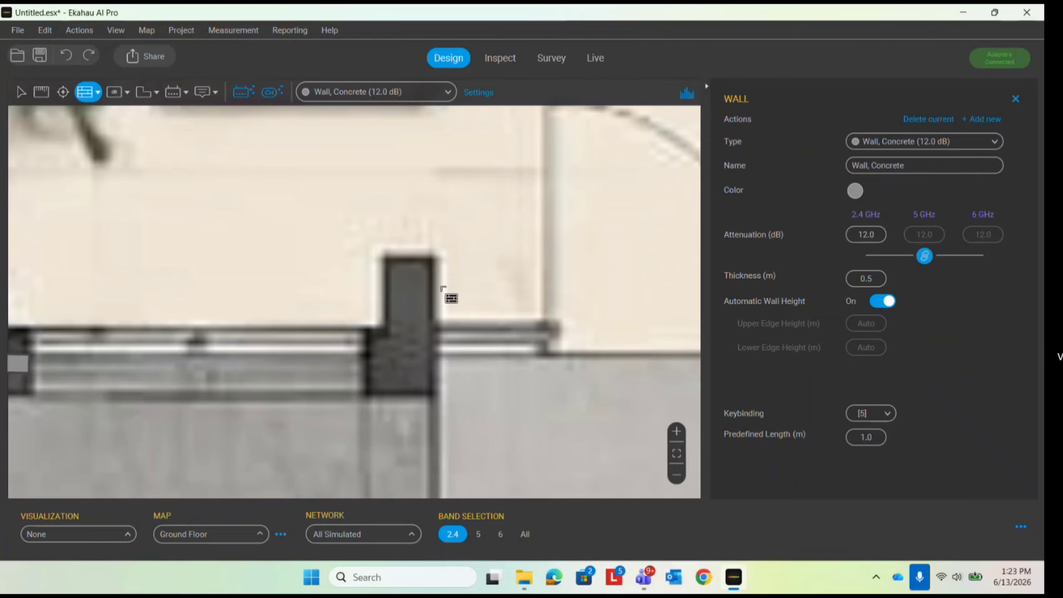
{"action": "left_click", "coordinate": [405, 264]}
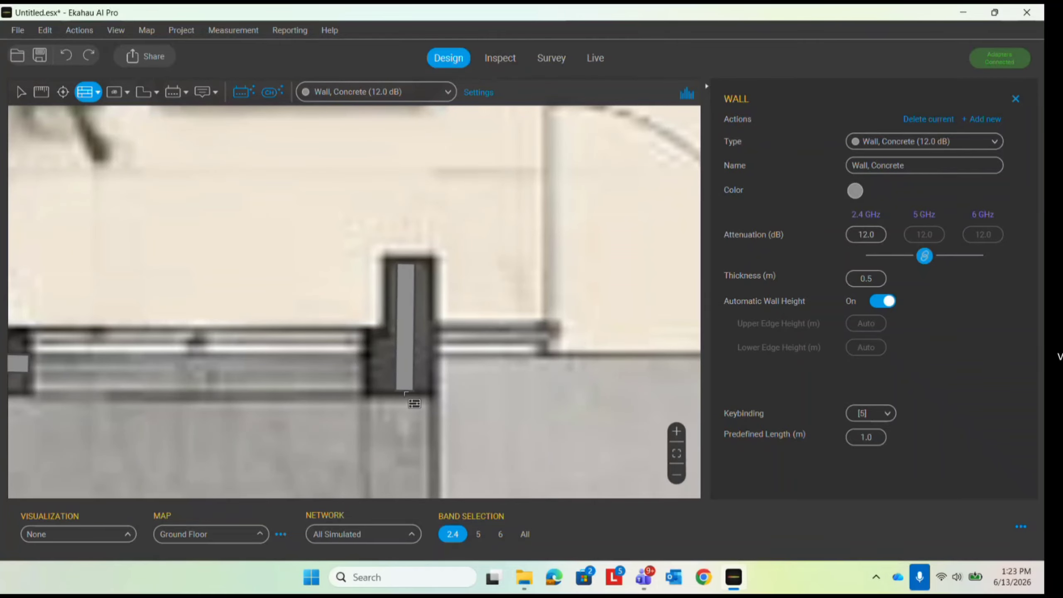
{"action": "scroll", "coordinate": [328, 307], "scroll_direction": "down", "scroll_amount": 3}
{"action": "scroll", "coordinate": [327, 307], "scroll_direction": "down", "scroll_amount": 3}
{"action": "scroll", "coordinate": [416, 357], "scroll_direction": "up", "scroll_amount": 3}
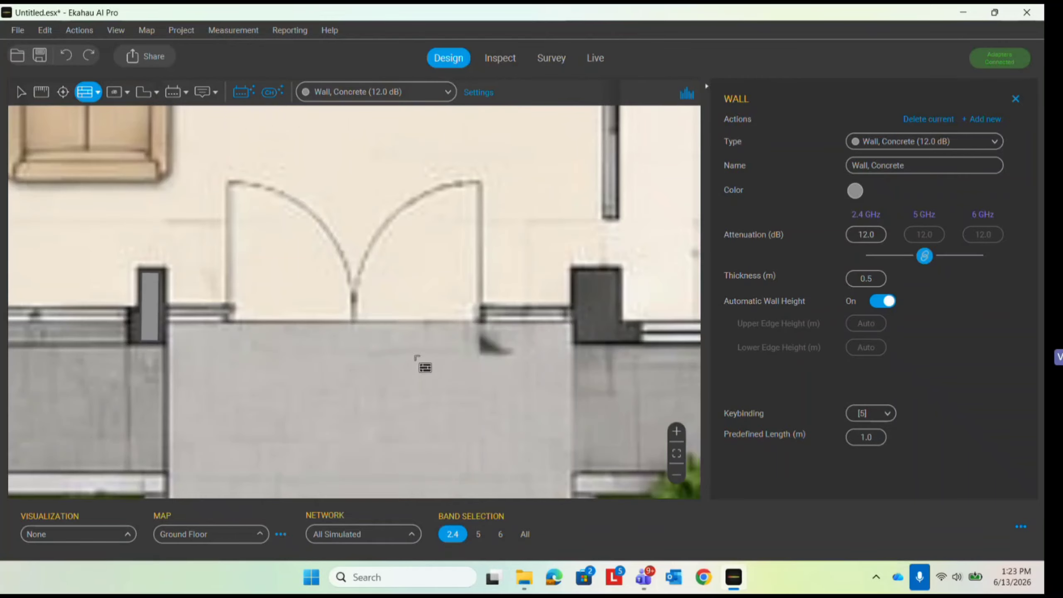
{"action": "scroll", "coordinate": [364, 319], "scroll_direction": "down", "scroll_amount": 4}
{"action": "scroll", "coordinate": [560, 305], "scroll_direction": "up", "scroll_amount": 5}
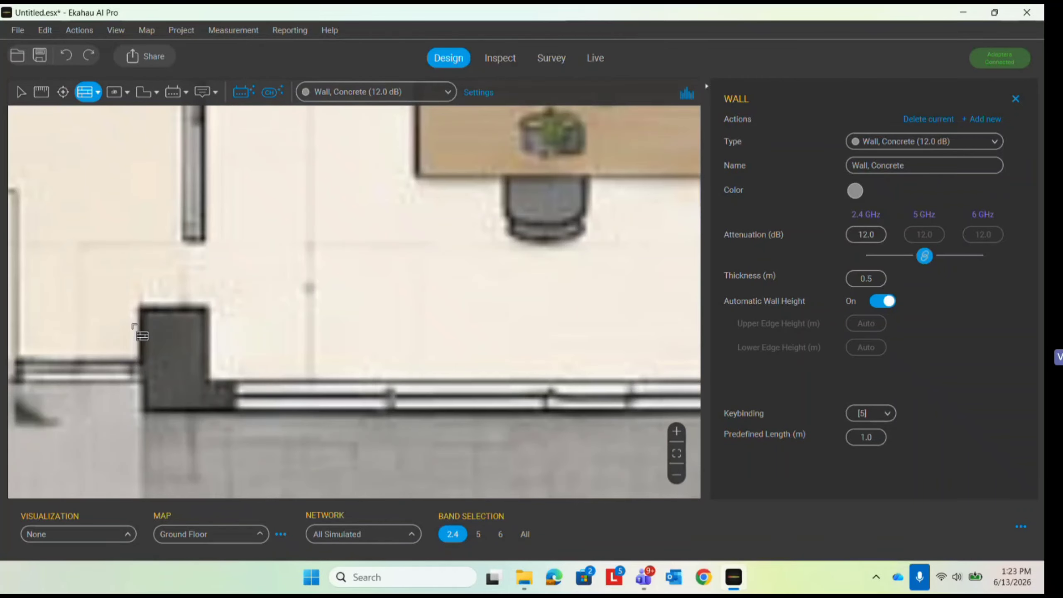
{"action": "mouse_move", "coordinate": [184, 310]}
{"action": "left_mouse_down"}
{"action": "mouse_move", "coordinate": [180, 393]}
{"action": "mouse_move", "coordinate": [232, 394]}
{"action": "left_mouse_up"}
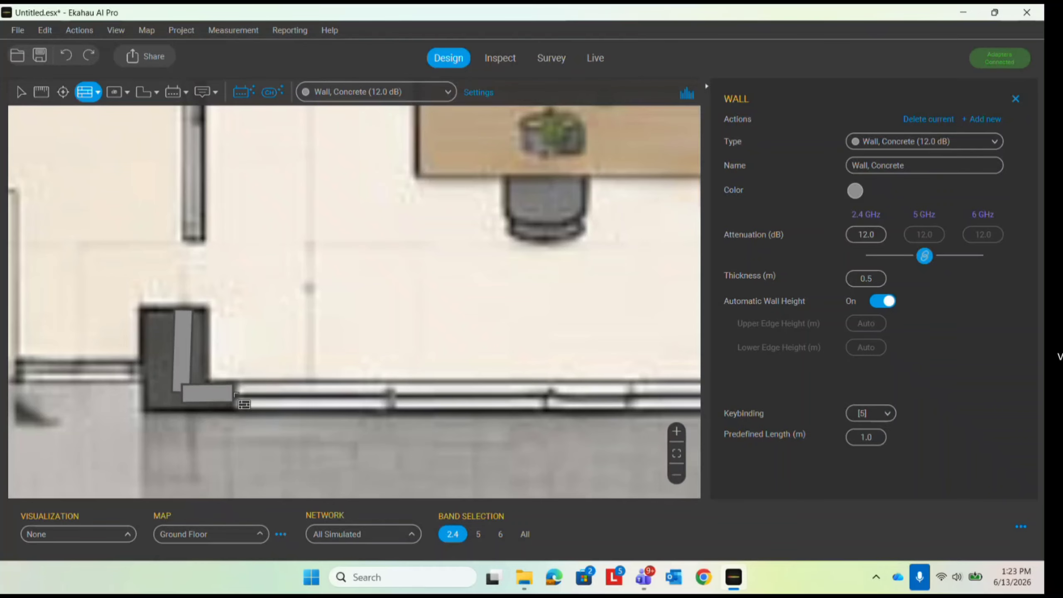
Trace the concrete outer wall from the open office's front window, up its outer side and around the cafeteria corner to the nearest window
{"action": "scroll", "coordinate": [149, 363], "scroll_direction": "down", "scroll_amount": 1}
{"action": "scroll", "coordinate": [158, 373], "scroll_direction": "down", "scroll_amount": 3}
{"action": "scroll", "coordinate": [494, 405], "scroll_direction": "up", "scroll_amount": 4}
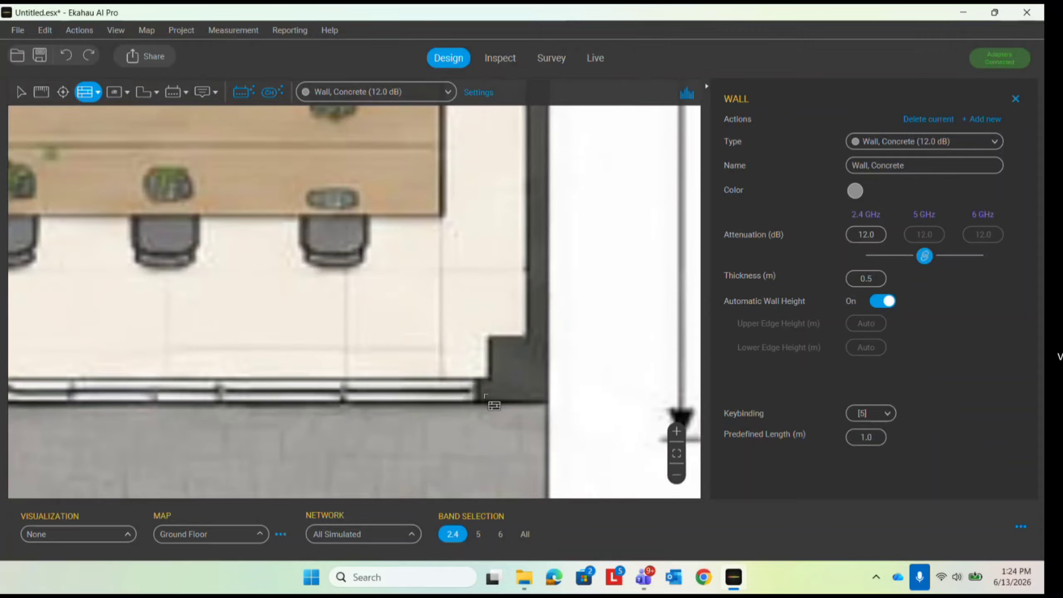
{"action": "left_click_drag", "start_coordinate": [475, 392], "coordinate": [535, 389]}
{"action": "scroll", "coordinate": [538, 391], "scroll_direction": "down", "scroll_amount": 5}
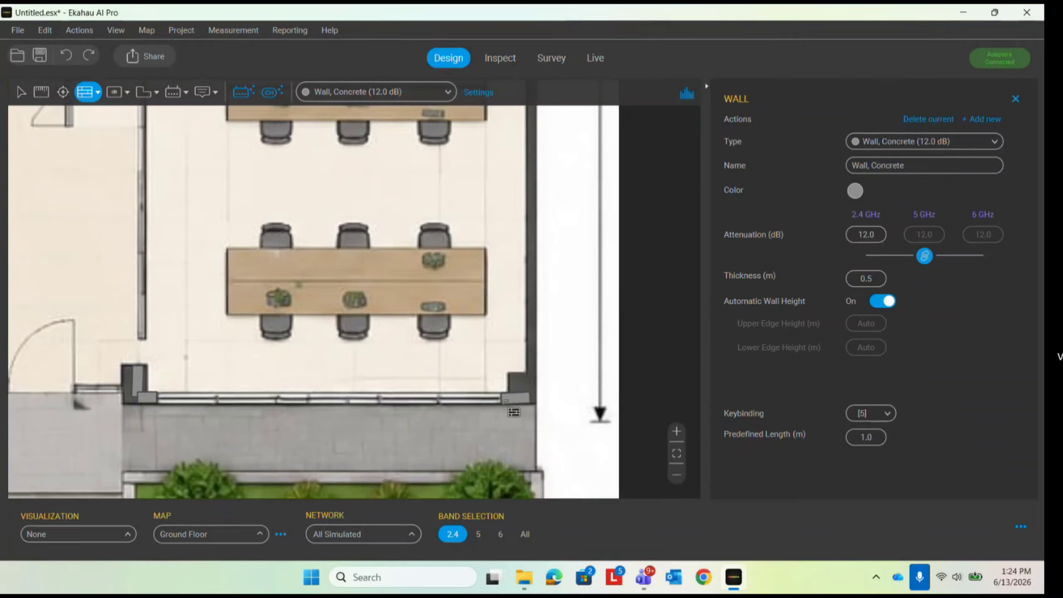
{"action": "scroll", "coordinate": [507, 144], "scroll_direction": "down", "scroll_amount": 2}
{"action": "scroll", "coordinate": [508, 144], "scroll_direction": "up", "scroll_amount": 5}
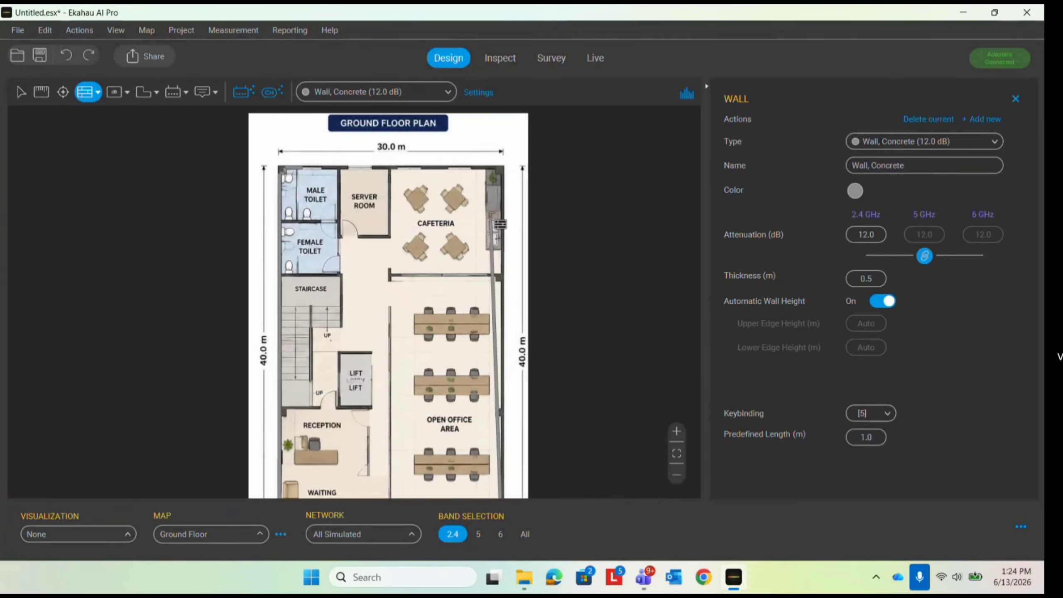
{"action": "scroll", "coordinate": [507, 220], "scroll_direction": "down", "scroll_amount": 2}
{"action": "scroll", "coordinate": [507, 220], "scroll_direction": "up", "scroll_amount": 5}
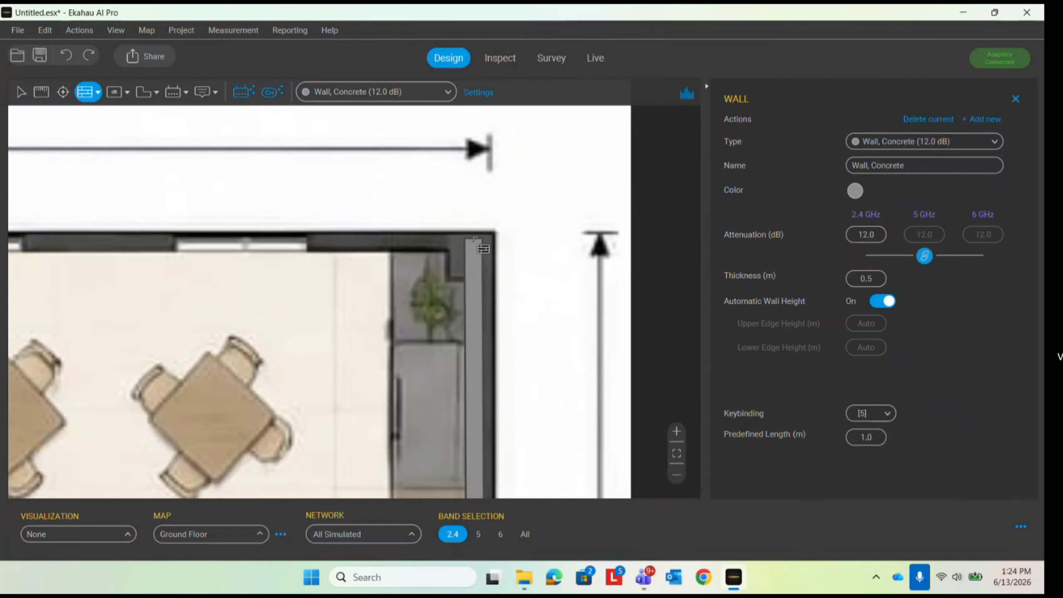
{"action": "scroll", "coordinate": [504, 248], "scroll_direction": "down", "scroll_amount": 3}
{"action": "scroll", "coordinate": [356, 237], "scroll_direction": "up", "scroll_amount": 3}
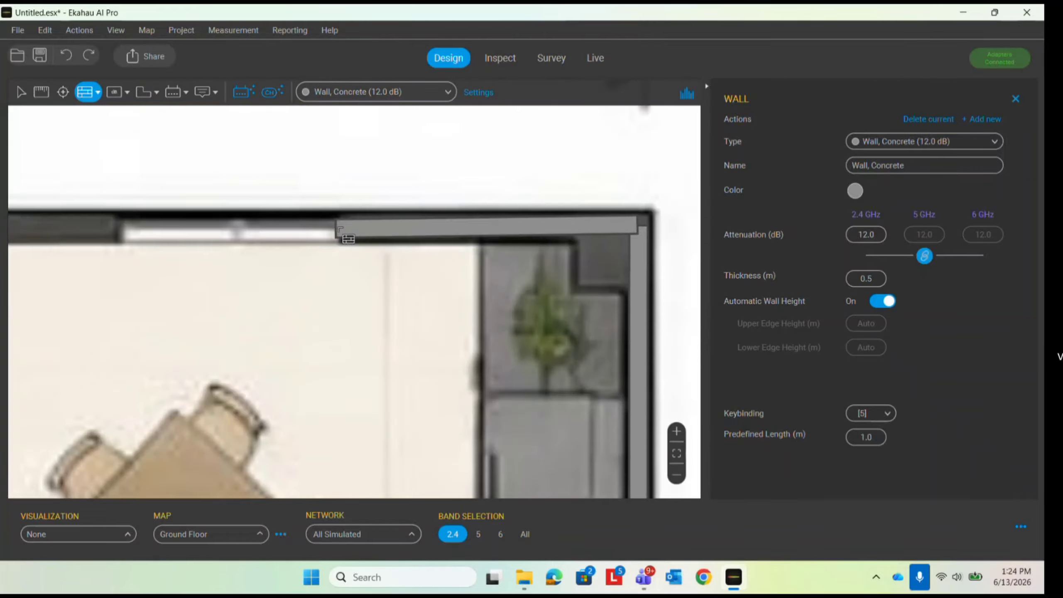
Draw the three concrete wall segments between the windows along the upper outer wall, from the cafeteria to the male toilet
{"action": "scroll", "coordinate": [344, 228], "scroll_direction": "down", "scroll_amount": 4}
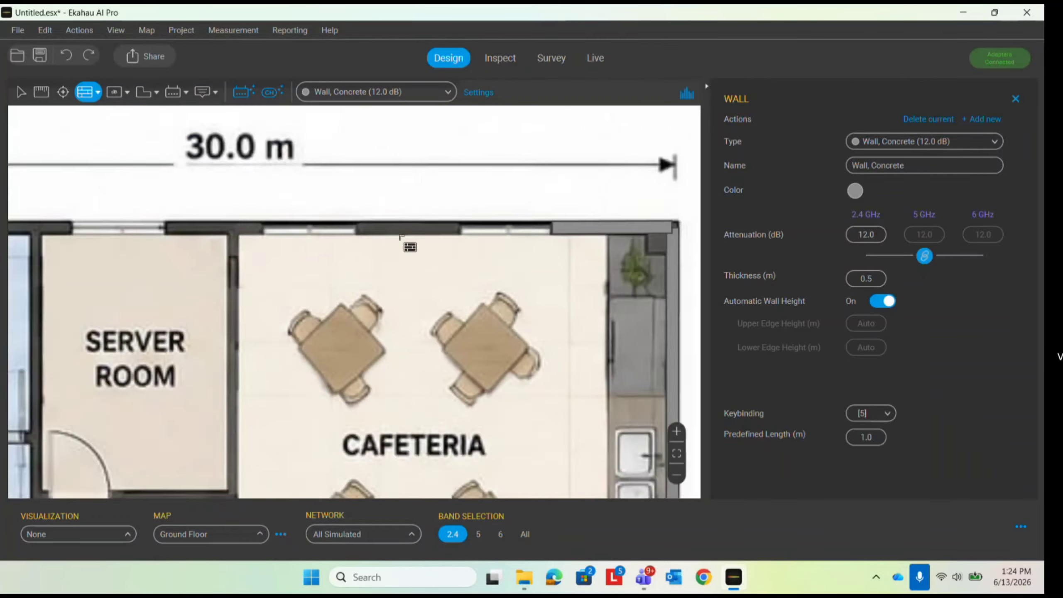
{"action": "scroll", "coordinate": [412, 225], "scroll_direction": "up", "scroll_amount": 4}
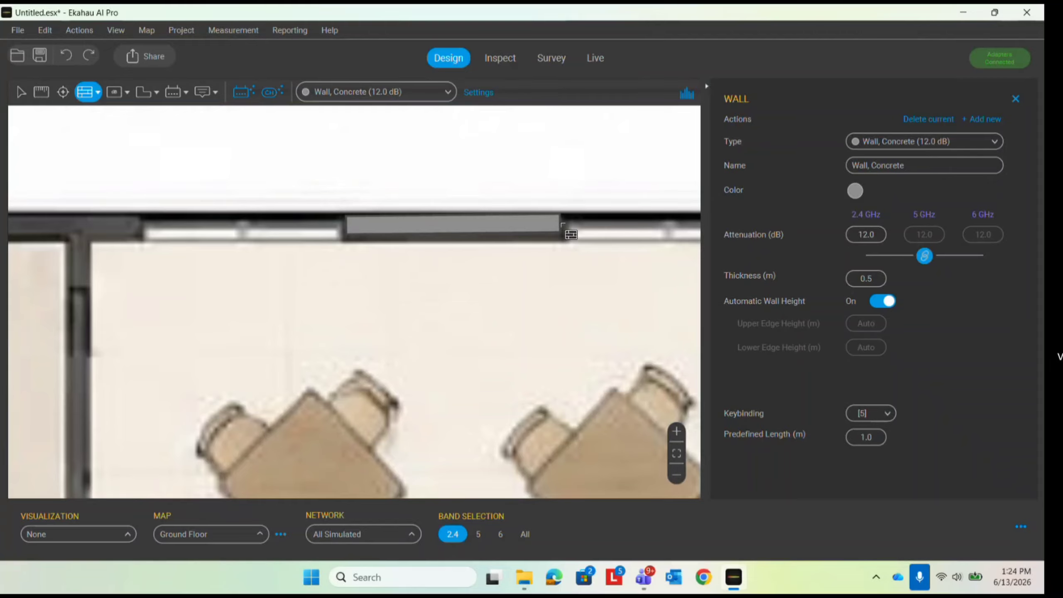
{"action": "scroll", "coordinate": [570, 235], "scroll_direction": "down", "scroll_amount": 4}
{"action": "scroll", "coordinate": [379, 237], "scroll_direction": "up", "scroll_amount": 4}
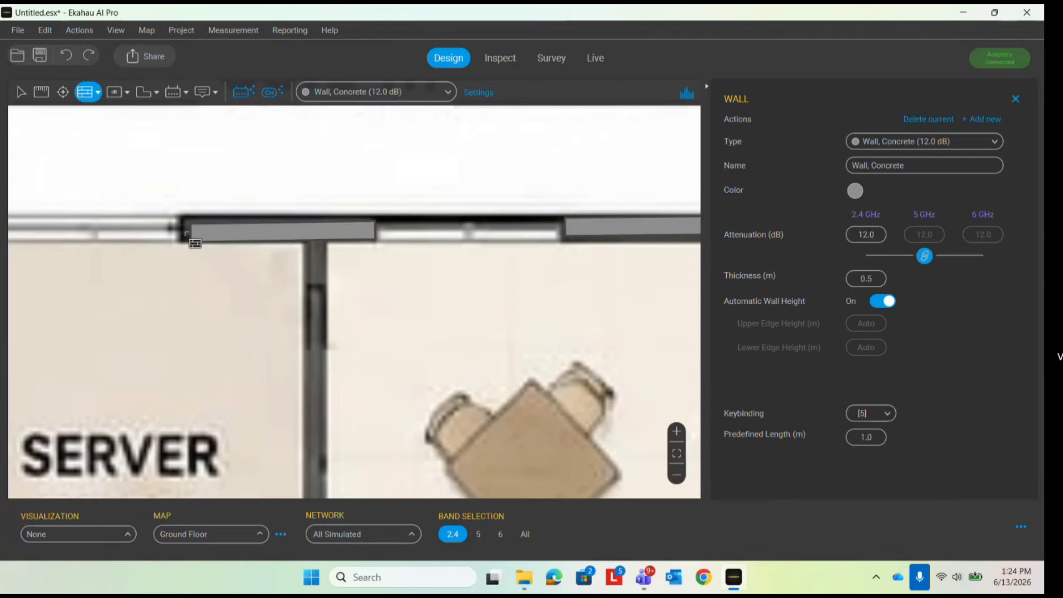
{"action": "scroll", "coordinate": [578, 233], "scroll_direction": "down", "scroll_amount": 4}
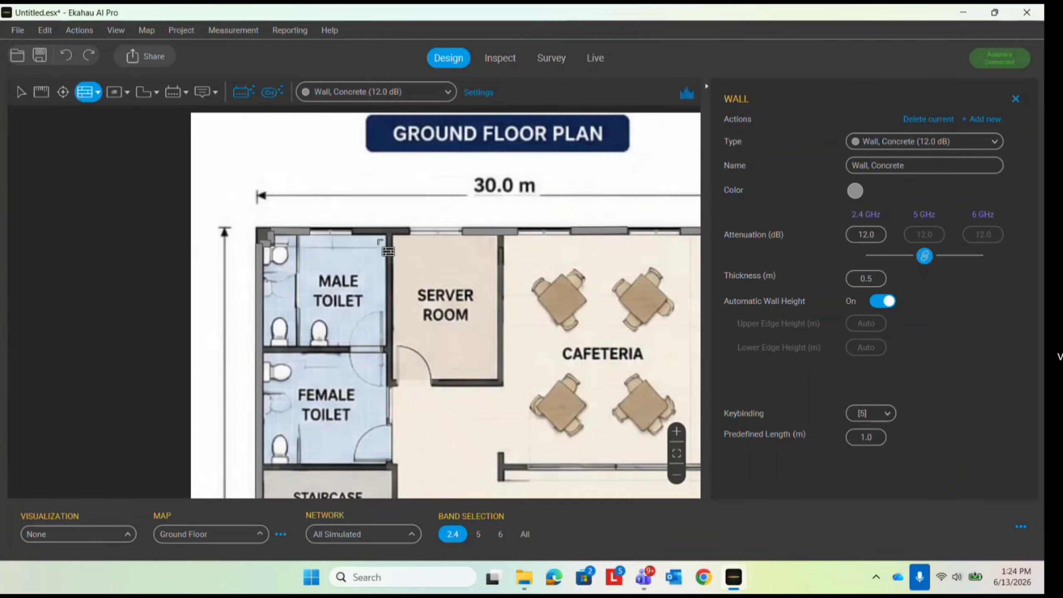
{"action": "scroll", "coordinate": [415, 239], "scroll_direction": "up", "scroll_amount": 4}
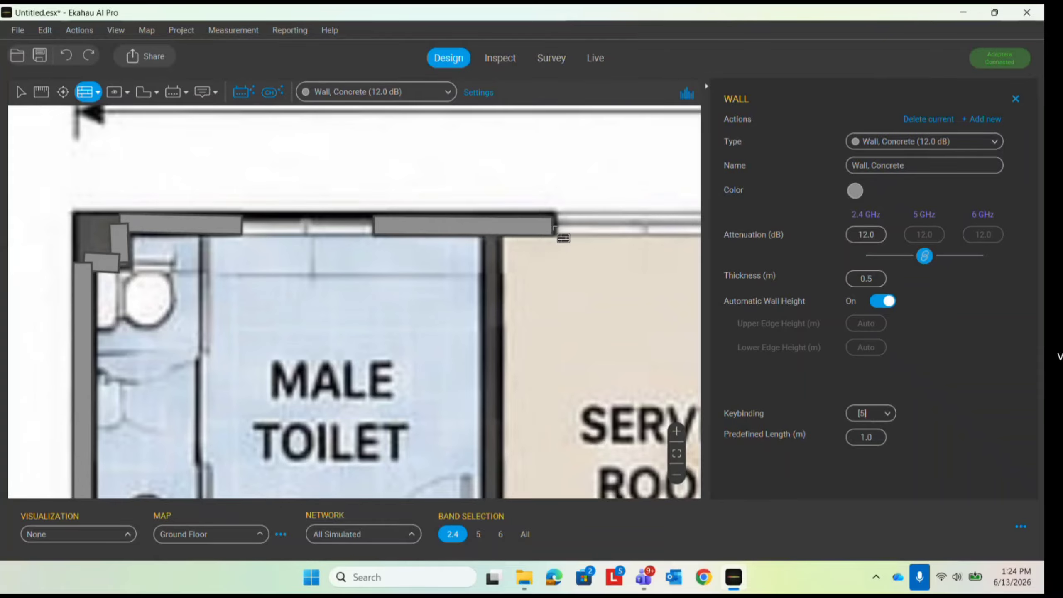
Draw concrete walls between the male and female toilets and between the male toilet and the server room
{"action": "scroll", "coordinate": [307, 196], "scroll_direction": "down", "scroll_amount": 4}
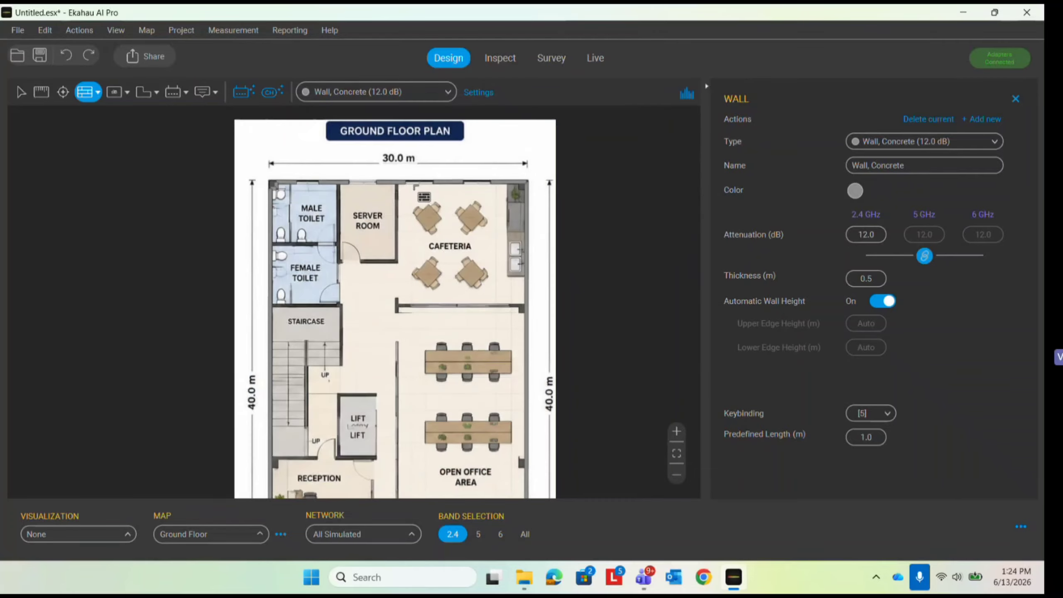
{"action": "scroll", "coordinate": [364, 225], "scroll_direction": "up", "scroll_amount": 3}
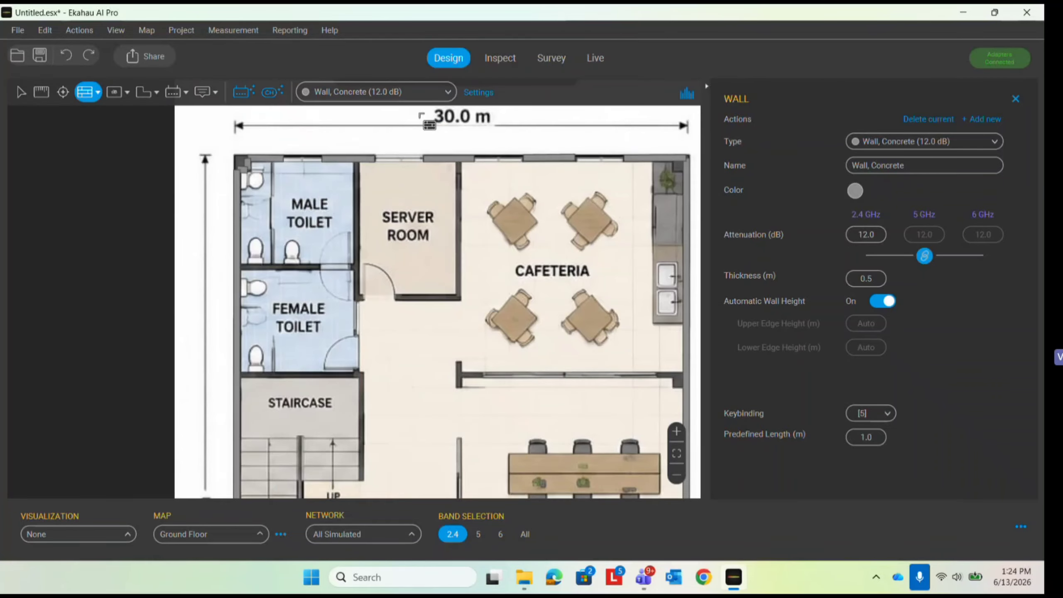
{"action": "scroll", "coordinate": [246, 269], "scroll_direction": "up", "scroll_amount": 3}
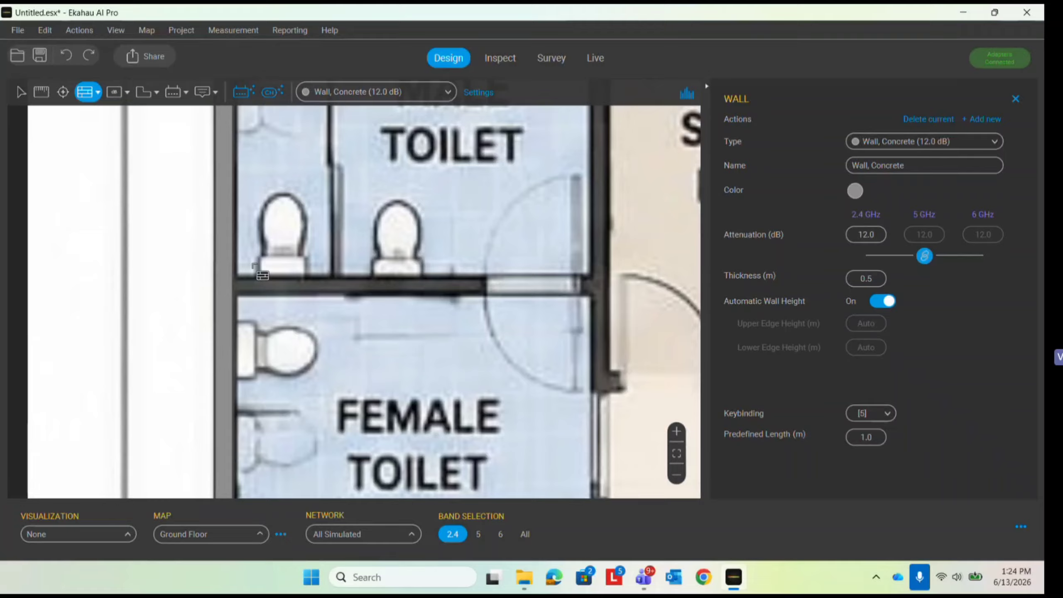
{"action": "left_click", "coordinate": [237, 286]}
{"action": "scroll", "coordinate": [464, 270], "scroll_direction": "down", "scroll_amount": 5}
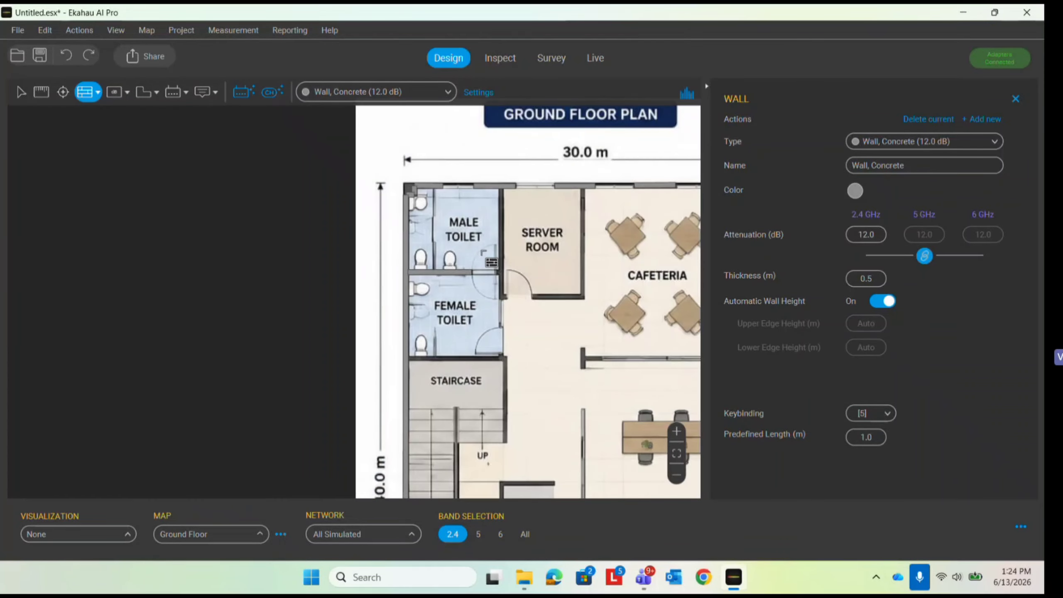
{"action": "scroll", "coordinate": [489, 207], "scroll_direction": "up", "scroll_amount": 3}
{"action": "left_click", "coordinate": [505, 173]}
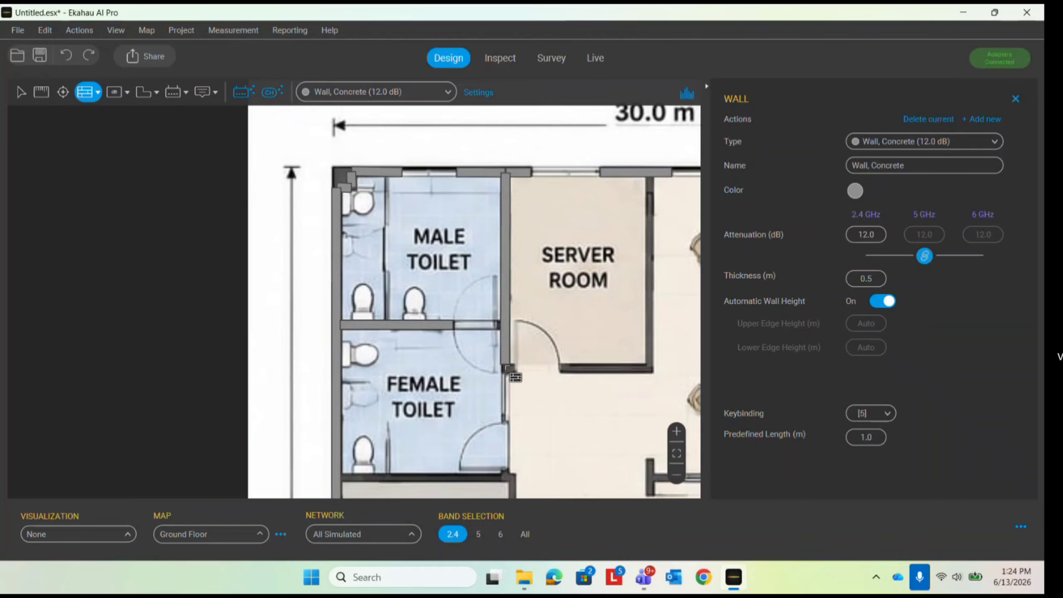
Draw a concrete wall between the female toilet and the staircase, continuing down the staircase's corridor side
{"action": "scroll", "coordinate": [501, 351], "scroll_direction": "down", "scroll_amount": 4}
{"action": "scroll", "coordinate": [302, 327], "scroll_direction": "up", "scroll_amount": 5}
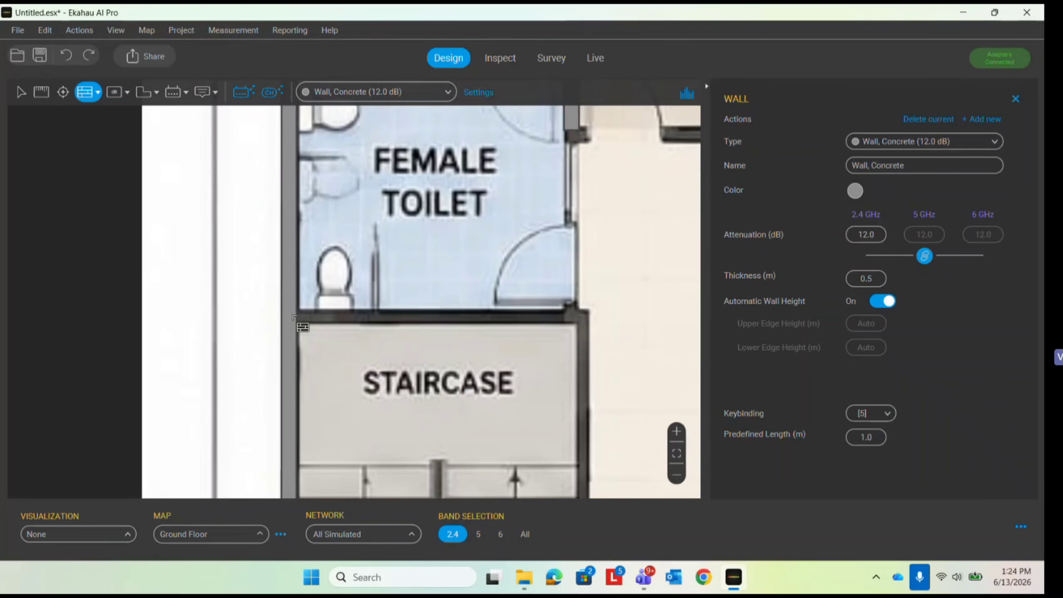
{"action": "scroll", "coordinate": [582, 322], "scroll_direction": "down", "scroll_amount": 4}
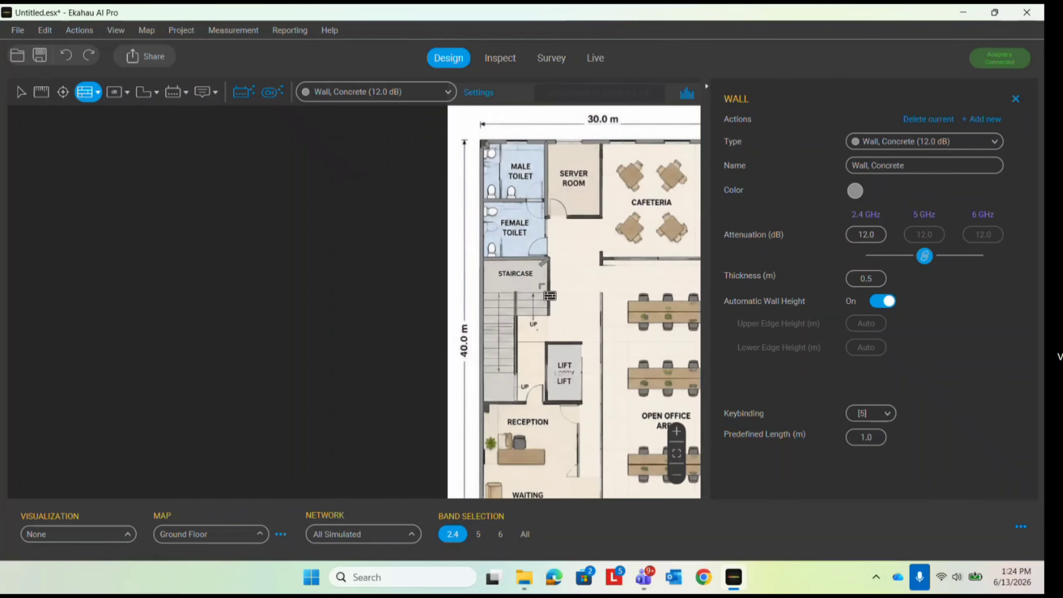
{"action": "scroll", "coordinate": [567, 304], "scroll_direction": "up", "scroll_amount": 4}
{"action": "scroll", "coordinate": [560, 294], "scroll_direction": "up", "scroll_amount": 1}
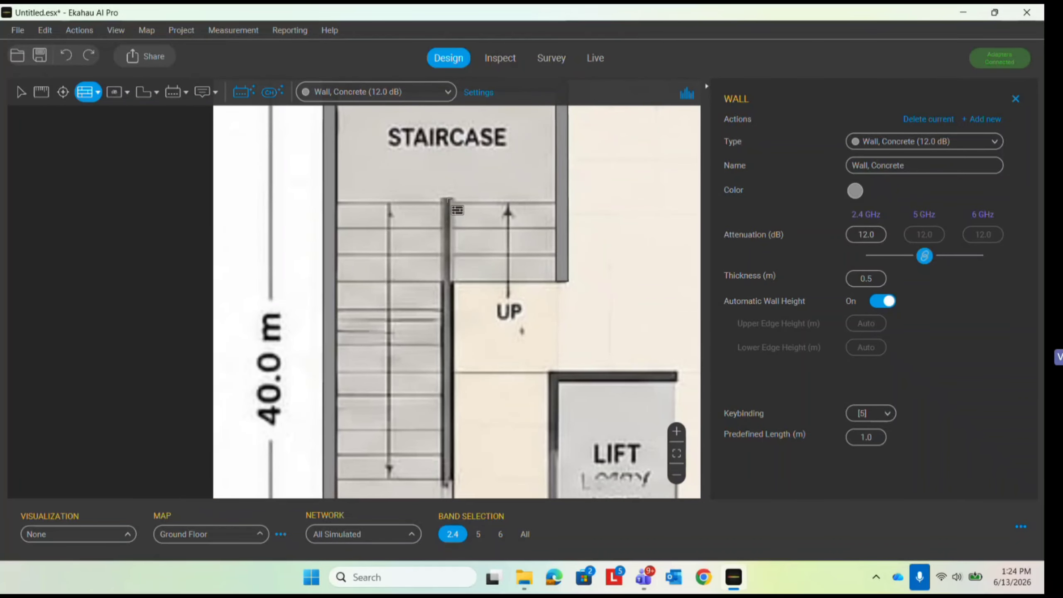
Draw a concrete wall along the divider between the two flights of the staircase
{"action": "left_click", "coordinate": [448, 200]}
{"action": "scroll", "coordinate": [442, 339], "scroll_direction": "down", "scroll_amount": 4}
{"action": "scroll", "coordinate": [432, 401], "scroll_direction": "up", "scroll_amount": 4}
{"action": "double_click", "coordinate": [459, 431]}
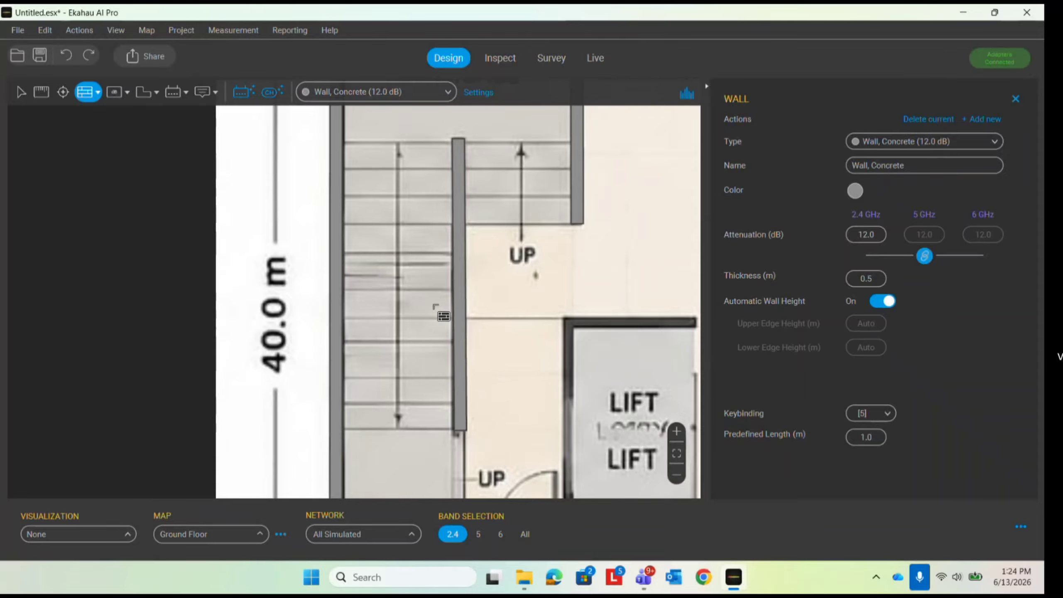
Draw a concrete wall between the staircase and reception, from the outer wall to the reception door
{"action": "scroll", "coordinate": [435, 306], "scroll_direction": "down", "scroll_amount": 2}
{"action": "scroll", "coordinate": [367, 418], "scroll_direction": "up", "scroll_amount": 2}
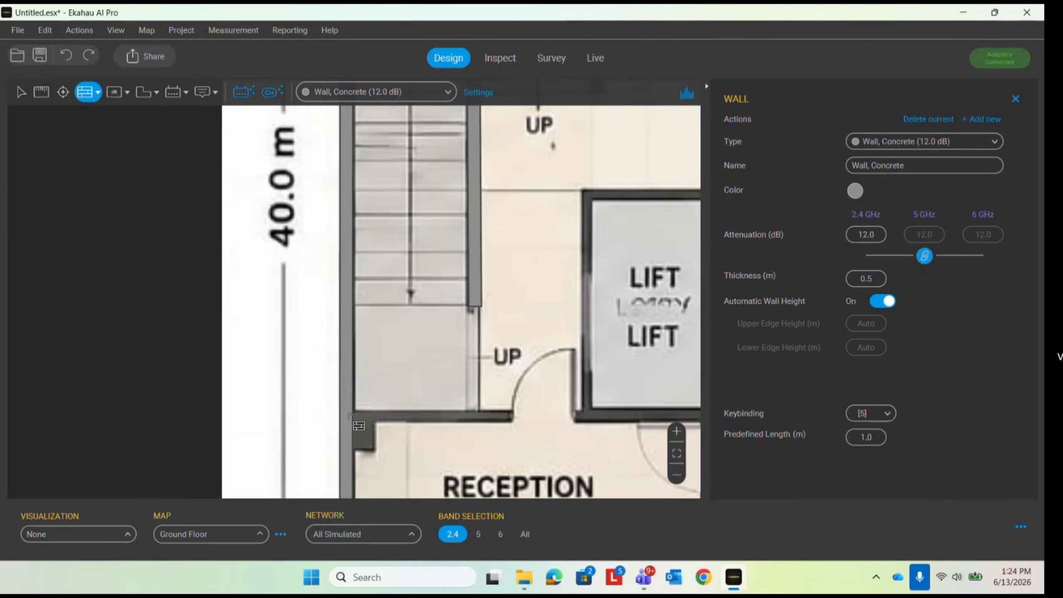
{"action": "scroll", "coordinate": [320, 284], "scroll_direction": "down", "scroll_amount": 3}
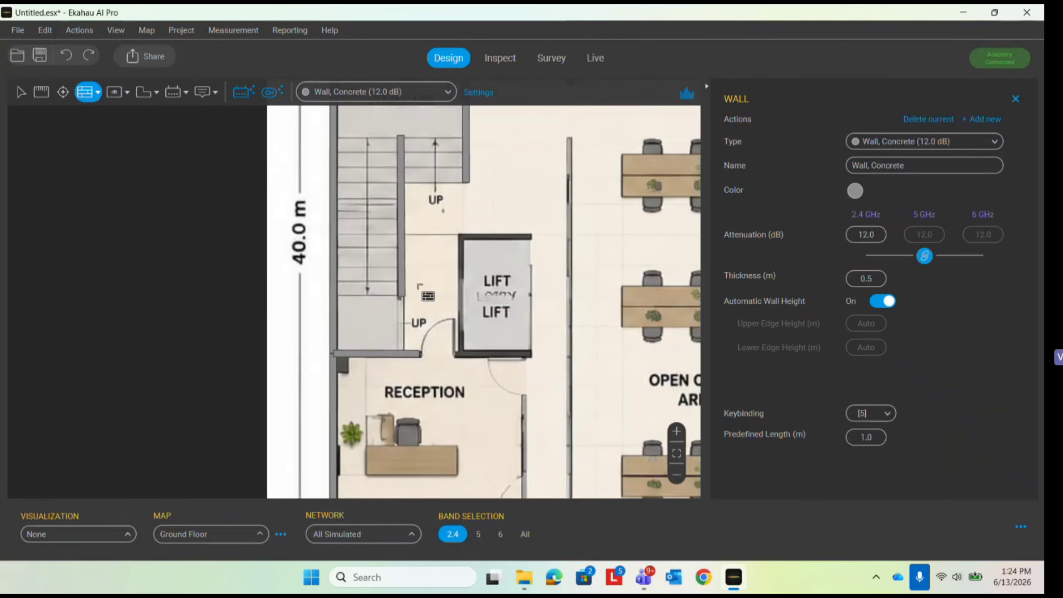
Draw Elevator Shaft (30.0 dB) walls around the lift, leaving a gap on its side facing the open office
{"action": "scroll", "coordinate": [502, 255], "scroll_direction": "up", "scroll_amount": 2}
{"action": "left_click", "coordinate": [448, 91]}
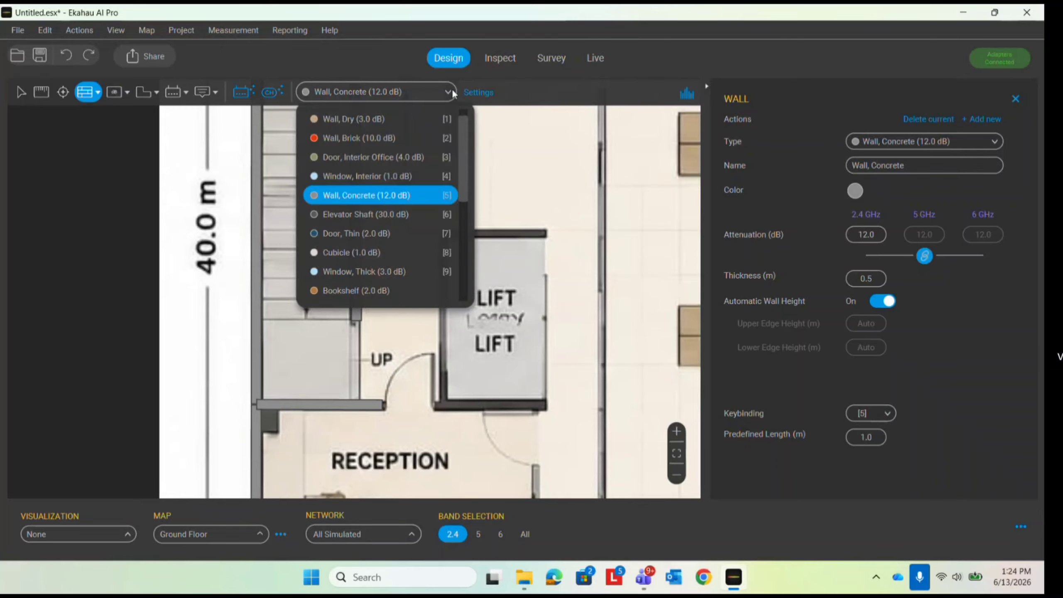
{"action": "left_click", "coordinate": [372, 214]}
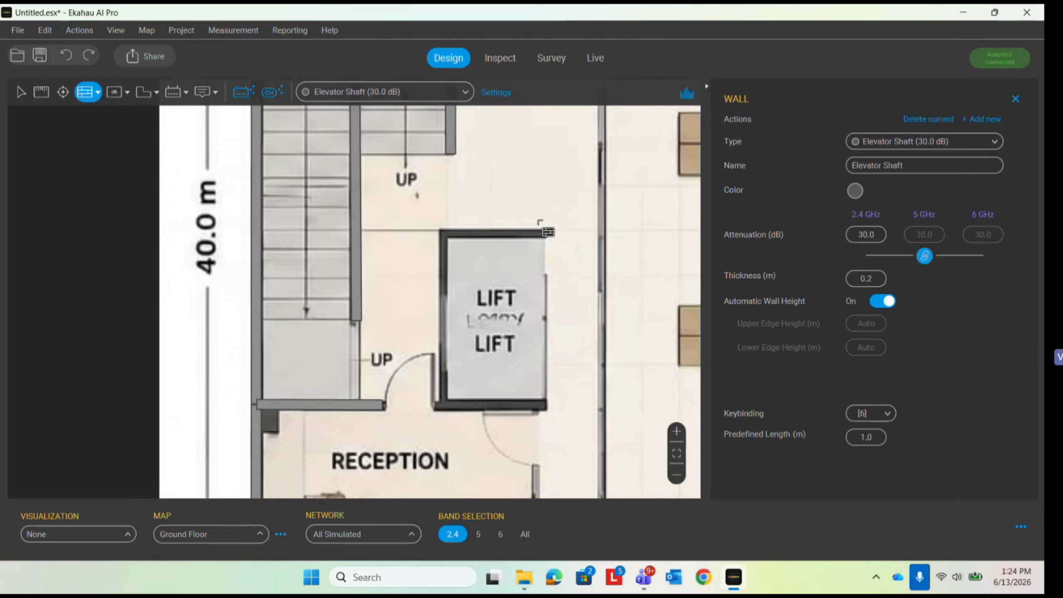
{"action": "left_click", "coordinate": [544, 234]}
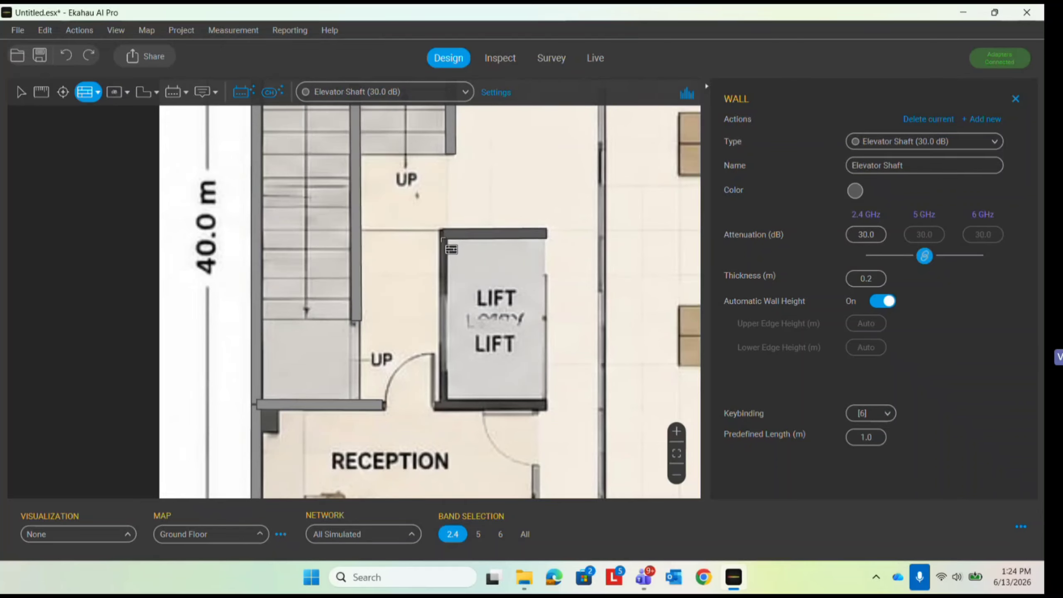
{"action": "left_click", "coordinate": [444, 243]}
{"action": "left_click", "coordinate": [442, 407]}
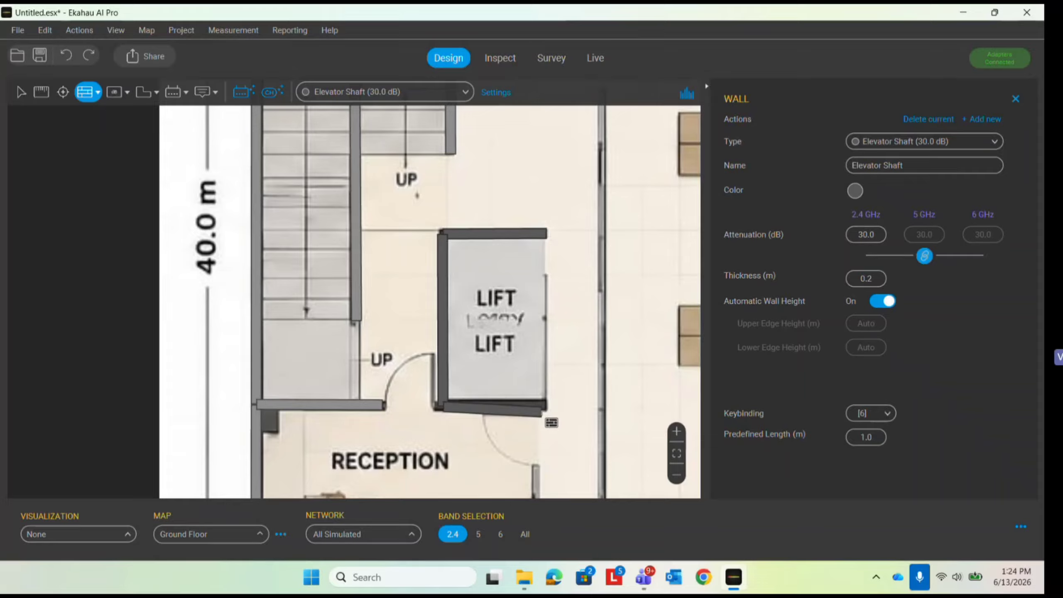
{"action": "left_click", "coordinate": [546, 405]}
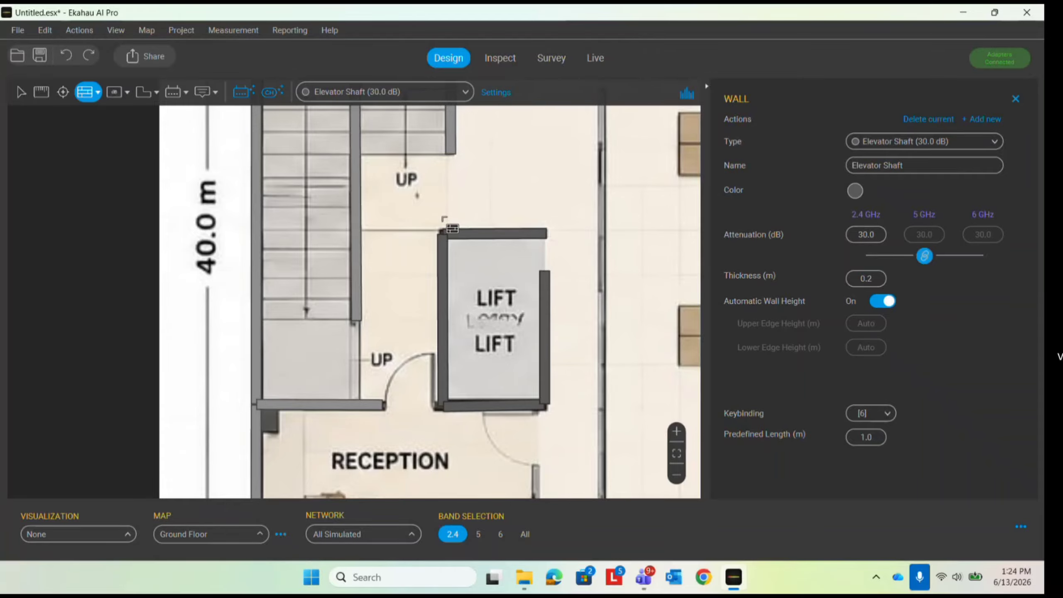
Draw a Window, Thick (3.0 dB) segment across the window opening in the male toilet's outer wall
{"action": "scroll", "coordinate": [447, 226], "scroll_direction": "down", "scroll_amount": 3}
{"action": "scroll", "coordinate": [479, 357], "scroll_direction": "down", "scroll_amount": 8}
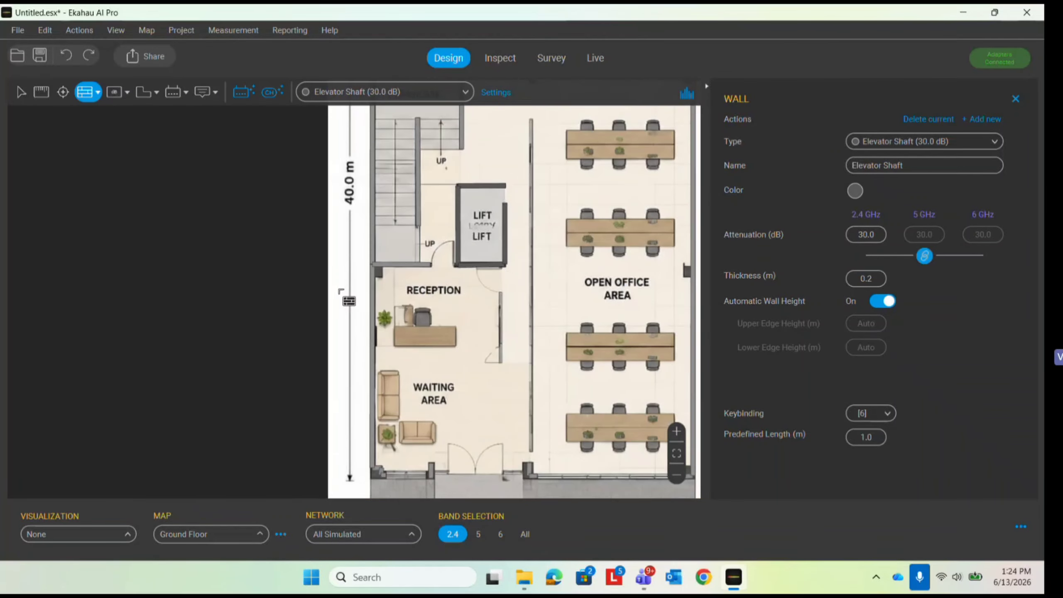
{"action": "scroll", "coordinate": [441, 239], "scroll_direction": "up", "scroll_amount": 2}
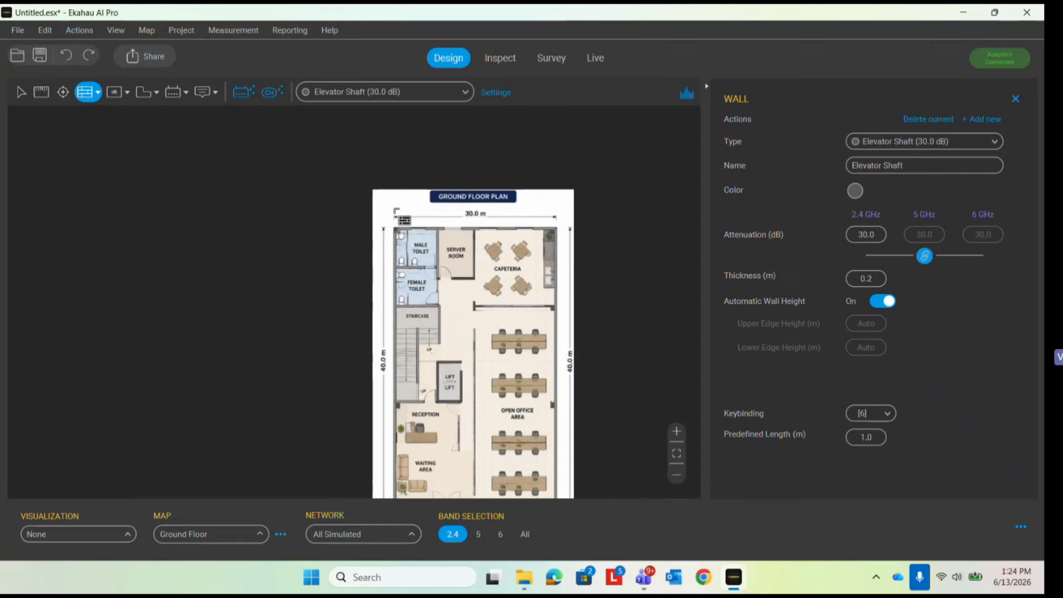
{"action": "left_click", "coordinate": [426, 100]}
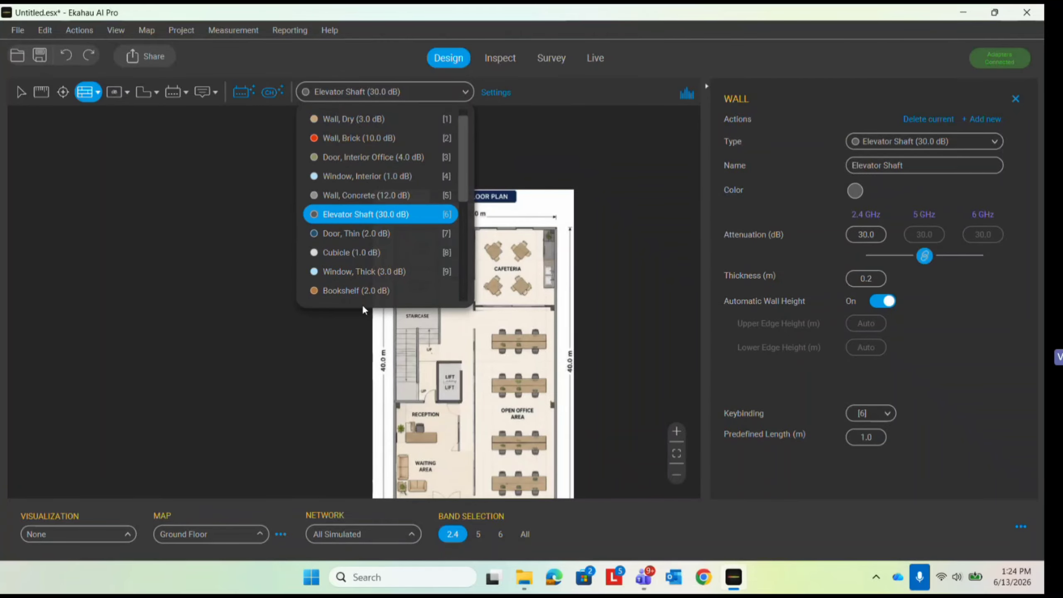
{"action": "left_click", "coordinate": [356, 278]}
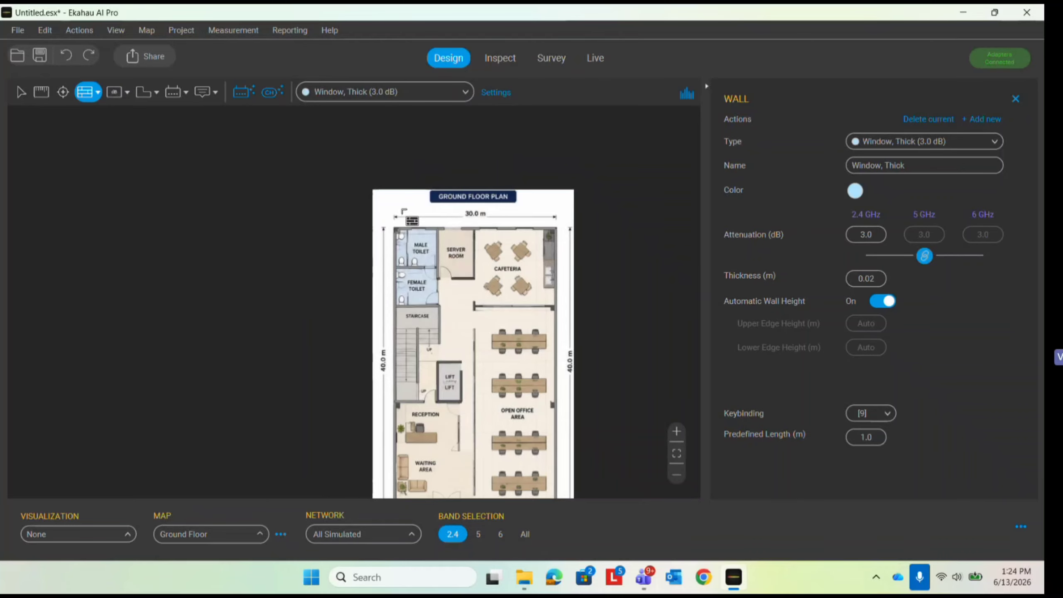
{"action": "scroll", "coordinate": [394, 298], "scroll_direction": "up", "scroll_amount": 5}
{"action": "scroll", "coordinate": [395, 297], "scroll_direction": "up", "scroll_amount": 3}
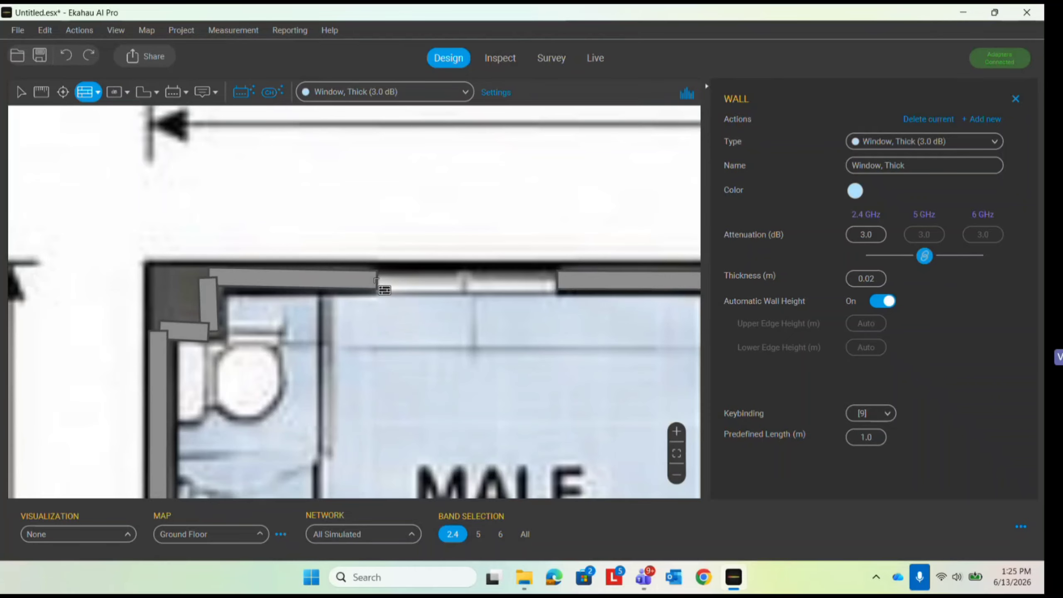
{"action": "mouse_move", "coordinate": [376, 280]}
{"action": "left_mouse_down"}
{"action": "mouse_move", "coordinate": [575, 284]}
{"action": "mouse_move", "coordinate": [557, 281]}
{"action": "left_mouse_up"}
Draw a thick window across the opening in the server room's outer wall
{"action": "scroll", "coordinate": [281, 215], "scroll_direction": "down", "scroll_amount": 3}
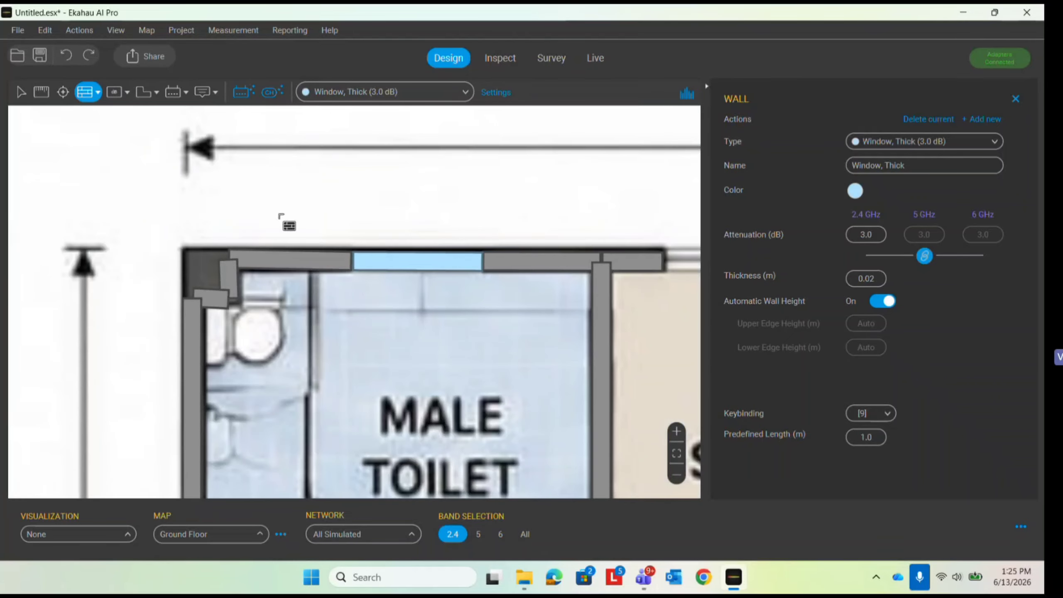
{"action": "scroll", "coordinate": [280, 215], "scroll_direction": "down", "scroll_amount": 3}
{"action": "scroll", "coordinate": [218, 307], "scroll_direction": "down", "scroll_amount": 4}
{"action": "scroll", "coordinate": [403, 279], "scroll_direction": "up", "scroll_amount": 8}
{"action": "left_click_drag", "start_coordinate": [385, 285], "coordinate": [609, 286]}
Draw thick windows across the two openings in the cafeteria's outer wall
{"action": "scroll", "coordinate": [102, 233], "scroll_direction": "down", "scroll_amount": 5}
{"action": "scroll", "coordinate": [301, 230], "scroll_direction": "up", "scroll_amount": 3}
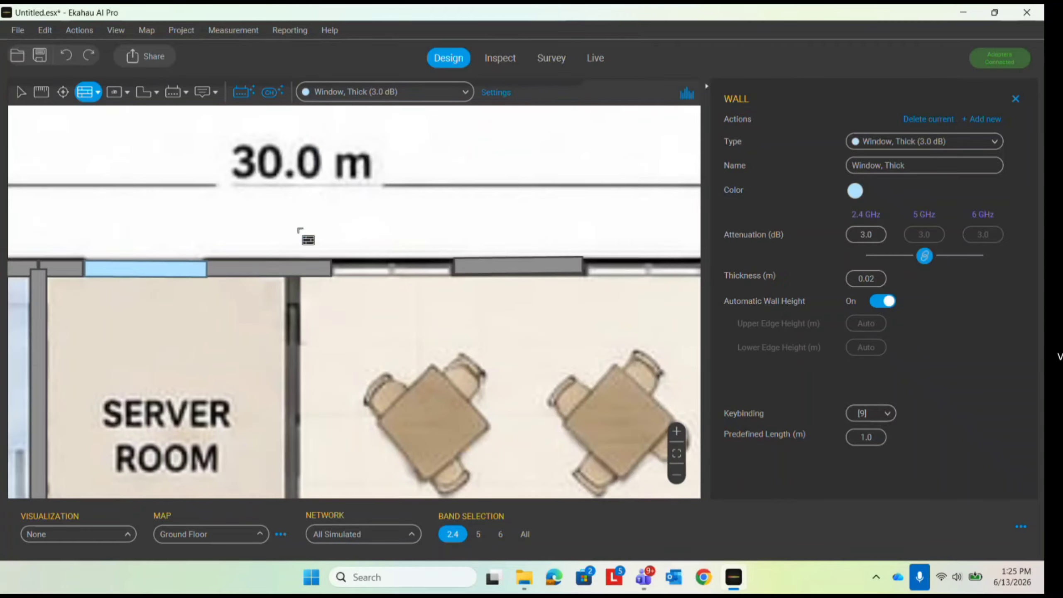
{"action": "scroll", "coordinate": [297, 247], "scroll_direction": "up", "scroll_amount": 3}
{"action": "left_click_drag", "start_coordinate": [296, 226], "coordinate": [521, 230]}
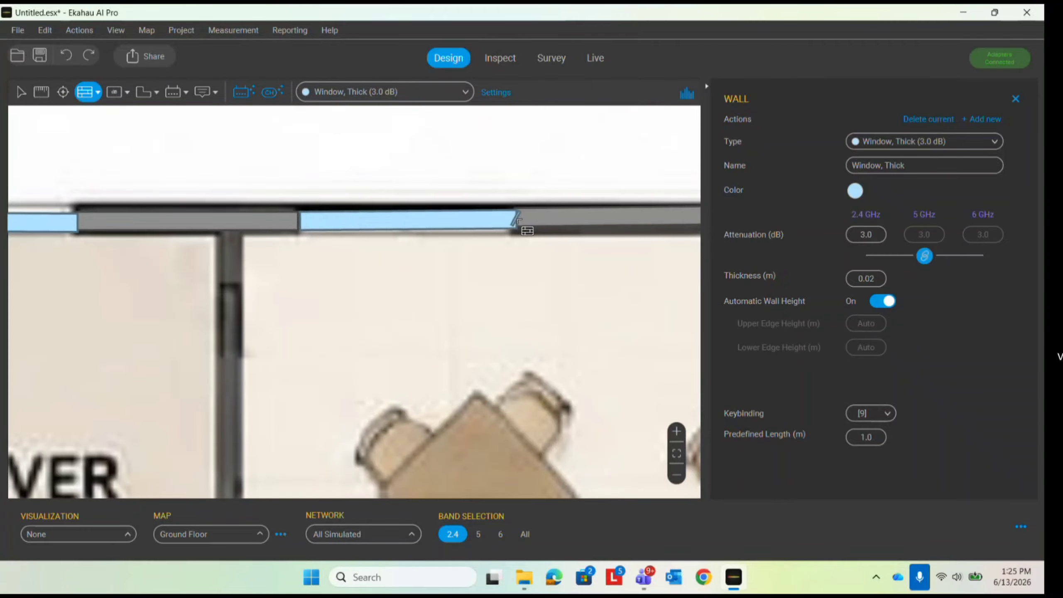
{"action": "scroll", "coordinate": [521, 229], "scroll_direction": "down", "scroll_amount": 3}
{"action": "scroll", "coordinate": [486, 216], "scroll_direction": "up", "scroll_amount": 3}
{"action": "scroll", "coordinate": [487, 215], "scroll_direction": "down", "scroll_amount": 3}
{"action": "scroll", "coordinate": [337, 234], "scroll_direction": "up", "scroll_amount": 3}
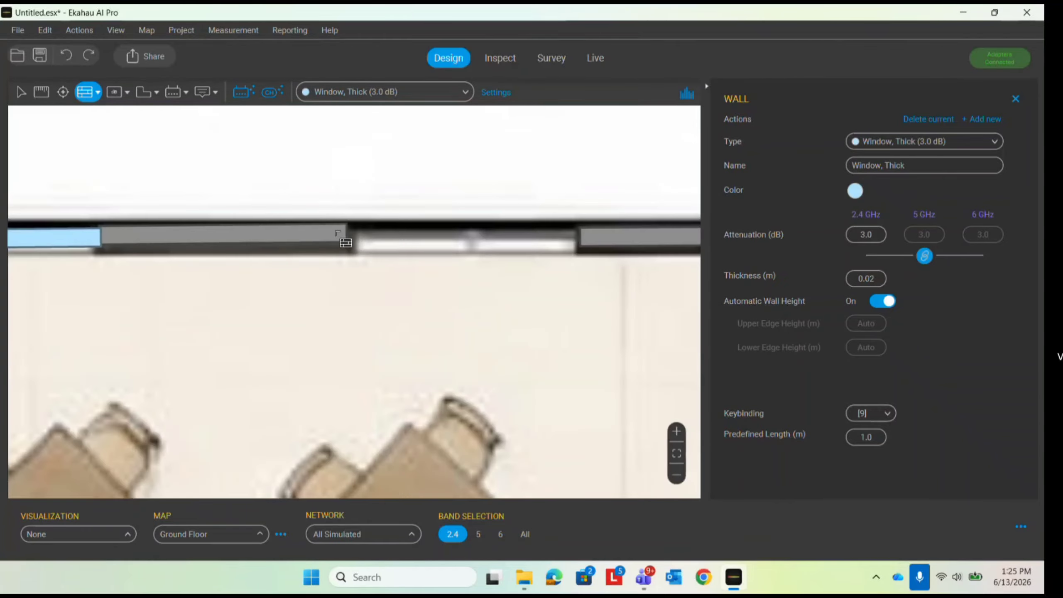
{"action": "left_click_drag", "start_coordinate": [379, 235], "coordinate": [588, 240]}
Draw a thick window along the glazed partition between the cafeteria and the open office area
{"action": "scroll", "coordinate": [167, 200], "scroll_direction": "down", "scroll_amount": 3}
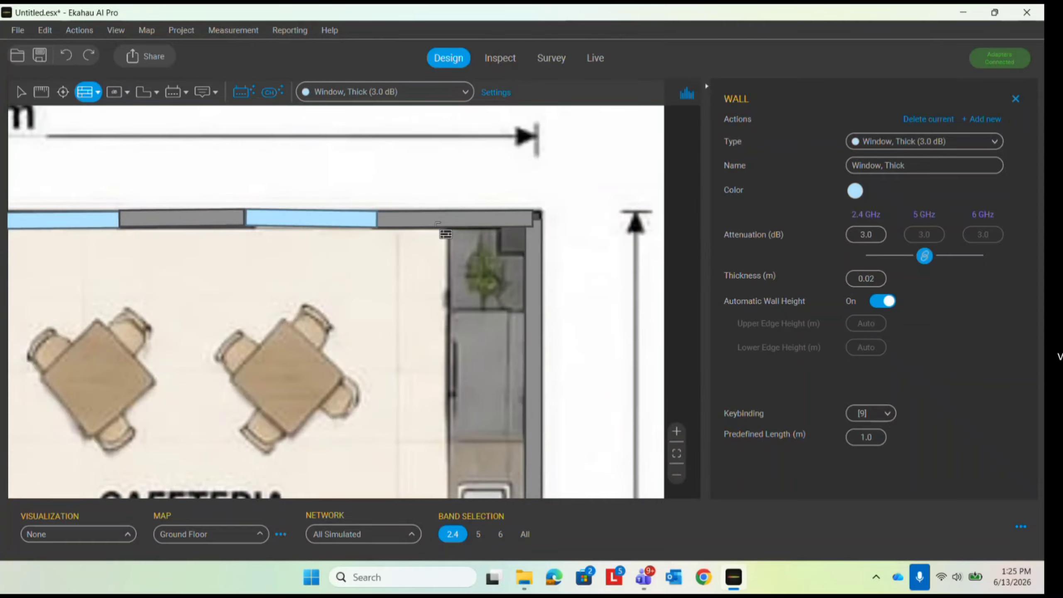
{"action": "scroll", "coordinate": [538, 135], "scroll_direction": "down", "scroll_amount": 2}
{"action": "scroll", "coordinate": [539, 135], "scroll_direction": "down", "scroll_amount": 3}
{"action": "scroll", "coordinate": [457, 332], "scroll_direction": "up", "scroll_amount": 3}
{"action": "scroll", "coordinate": [489, 255], "scroll_direction": "up", "scroll_amount": 3}
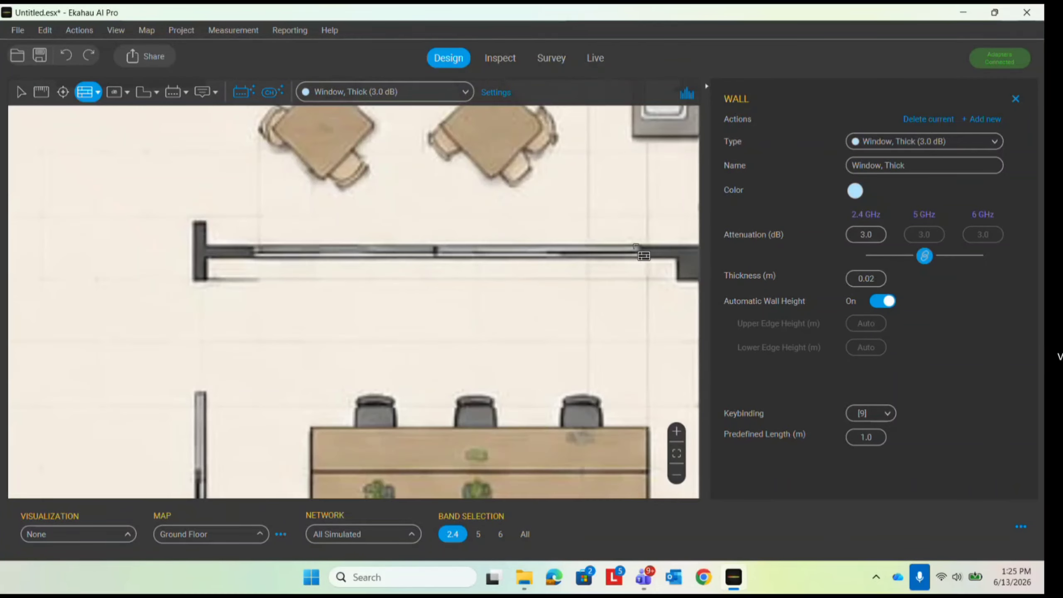
{"action": "left_click_drag", "start_coordinate": [640, 250], "coordinate": [252, 252]}
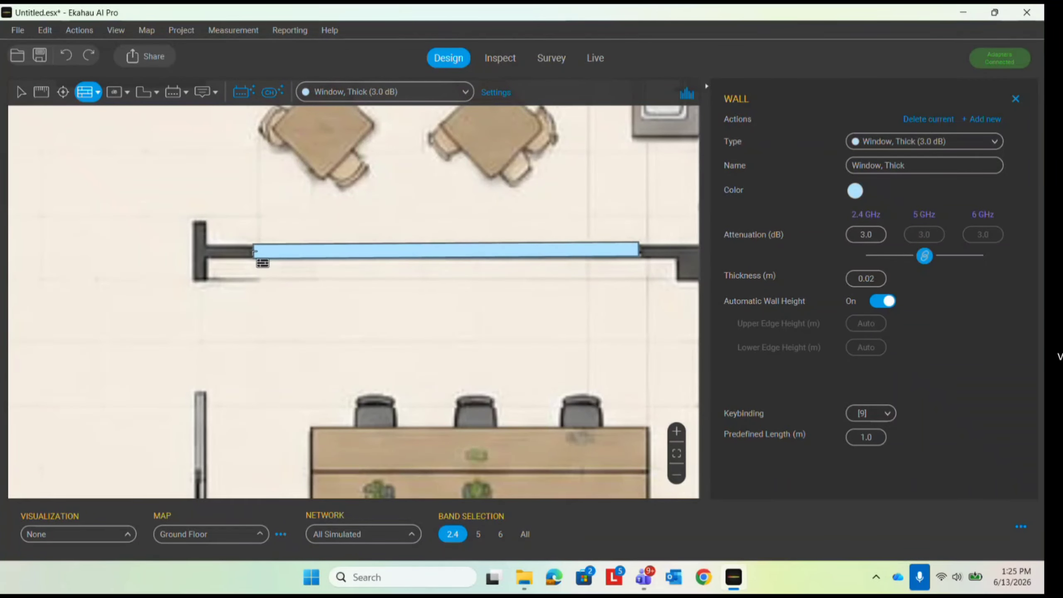
Draw a thick window along the full partition between the corridor and the open office area
{"action": "scroll", "coordinate": [252, 251], "scroll_direction": "down", "scroll_amount": 3}
{"action": "scroll", "coordinate": [200, 342], "scroll_direction": "up", "scroll_amount": 4}
{"action": "left_click", "coordinate": [250, 293]}
{"action": "scroll", "coordinate": [256, 228], "scroll_direction": "down", "scroll_amount": 8}
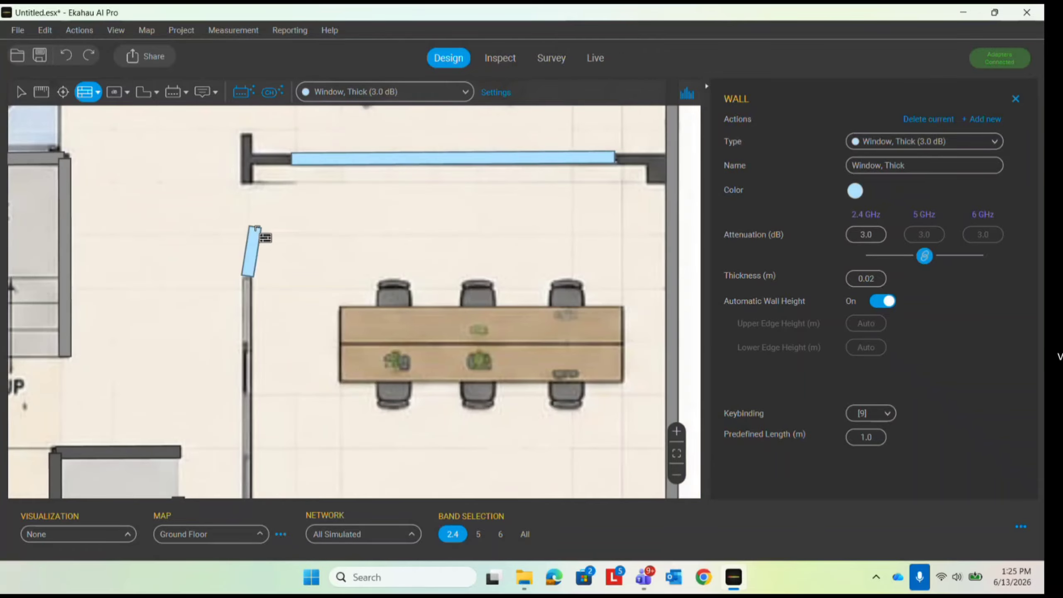
{"action": "scroll", "coordinate": [257, 230], "scroll_direction": "up", "scroll_amount": 5}
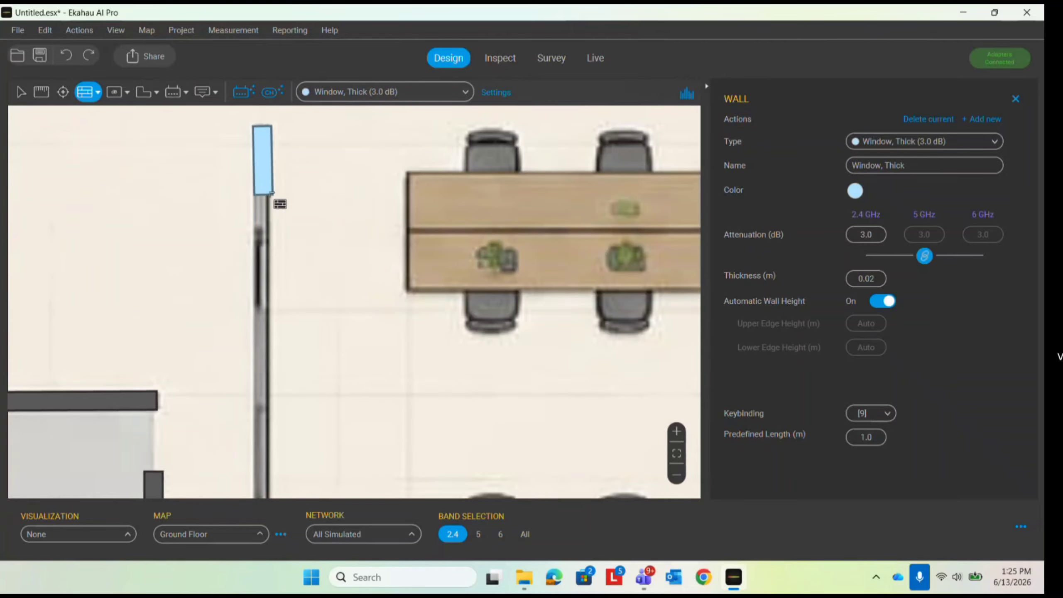
{"action": "scroll", "coordinate": [278, 190], "scroll_direction": "down", "scroll_amount": 2}
{"action": "scroll", "coordinate": [278, 191], "scroll_direction": "down", "scroll_amount": 4}
{"action": "scroll", "coordinate": [291, 390], "scroll_direction": "up", "scroll_amount": 6}
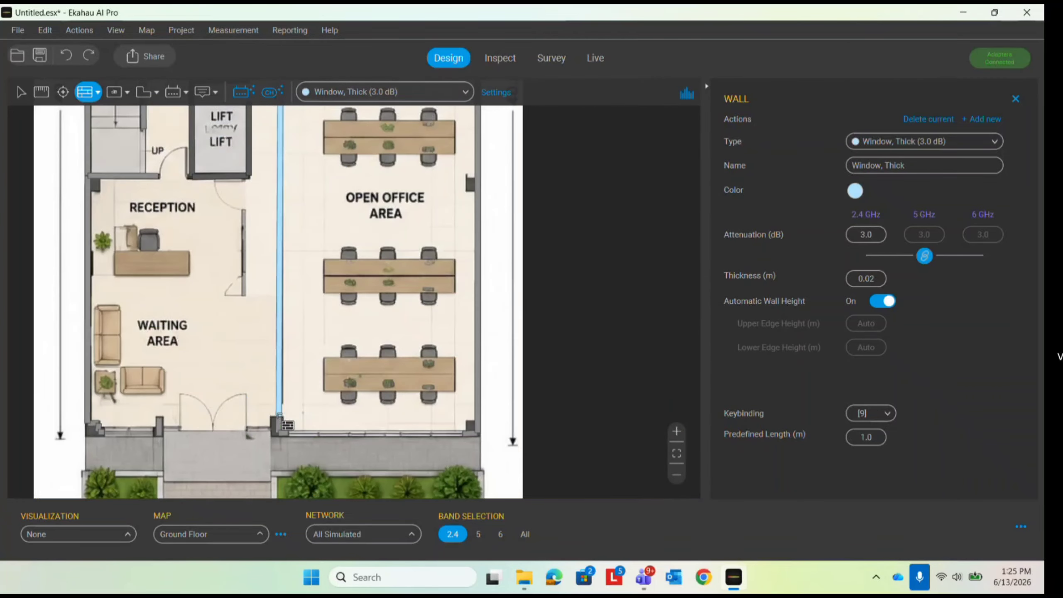
Draw a thick window along the open office area's front outer wall, between the two corner columns
{"action": "scroll", "coordinate": [245, 340], "scroll_direction": "down", "scroll_amount": 3}
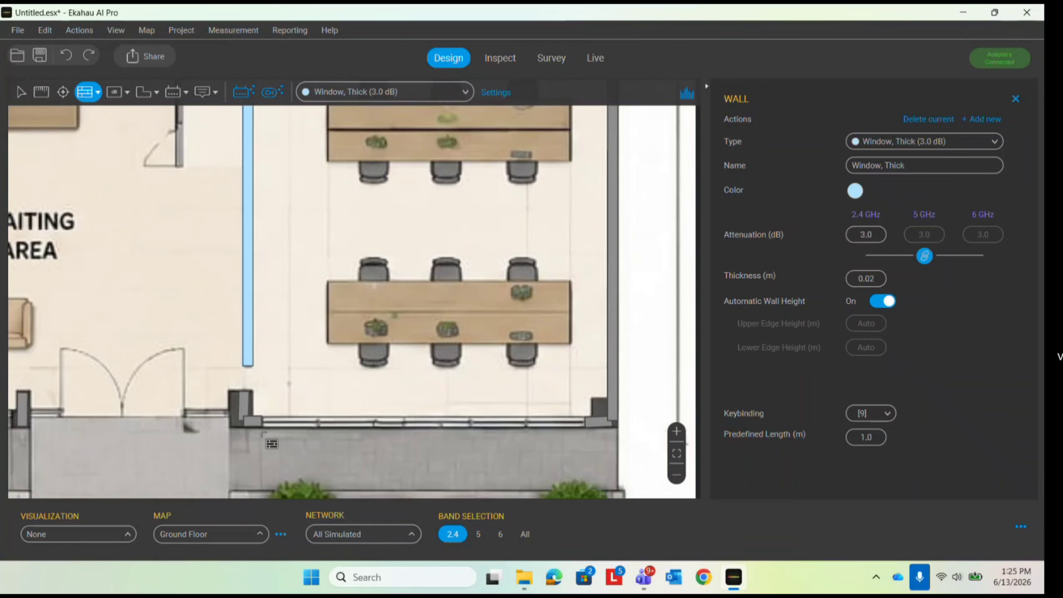
{"action": "scroll", "coordinate": [251, 356], "scroll_direction": "up", "scroll_amount": 3}
{"action": "scroll", "coordinate": [401, 379], "scroll_direction": "down", "scroll_amount": 3}
{"action": "scroll", "coordinate": [475, 438], "scroll_direction": "up", "scroll_amount": 4}
{"action": "scroll", "coordinate": [475, 438], "scroll_direction": "up", "scroll_amount": 1}
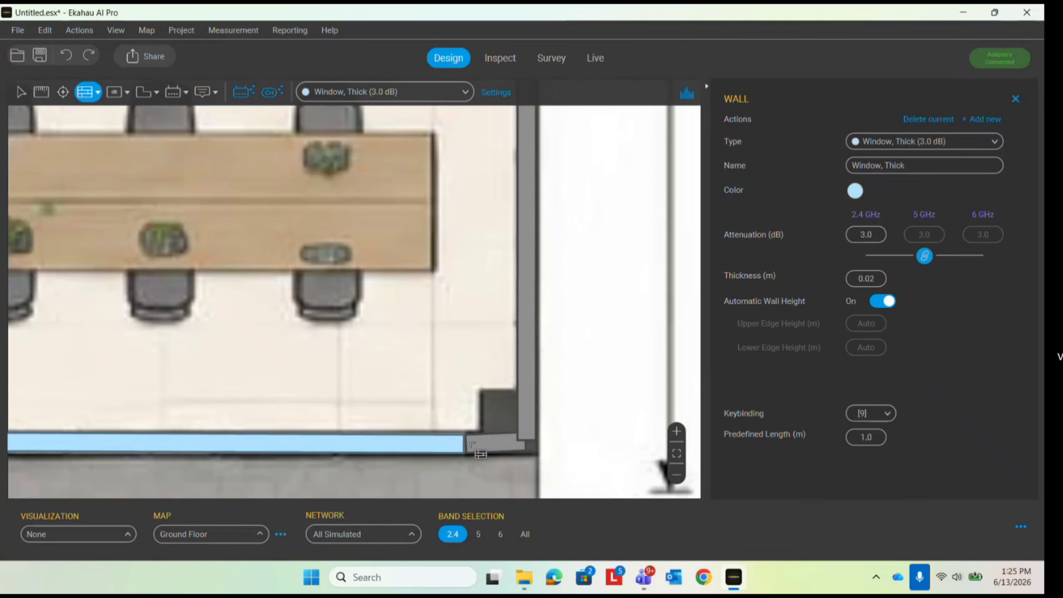
{"action": "left_click", "coordinate": [471, 442]}
Draw a thick window across the reception doorway between the staircase wall and the lift shaft
{"action": "scroll", "coordinate": [461, 451], "scroll_direction": "down", "scroll_amount": 5}
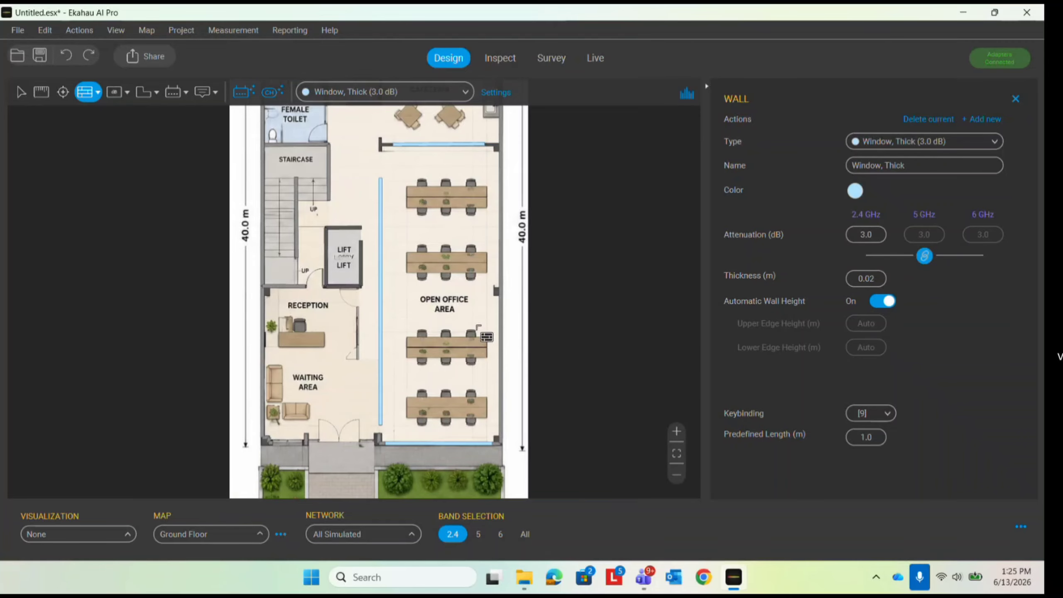
{"action": "scroll", "coordinate": [478, 327], "scroll_direction": "down", "scroll_amount": 2}
{"action": "scroll", "coordinate": [333, 331], "scroll_direction": "up", "scroll_amount": 6}
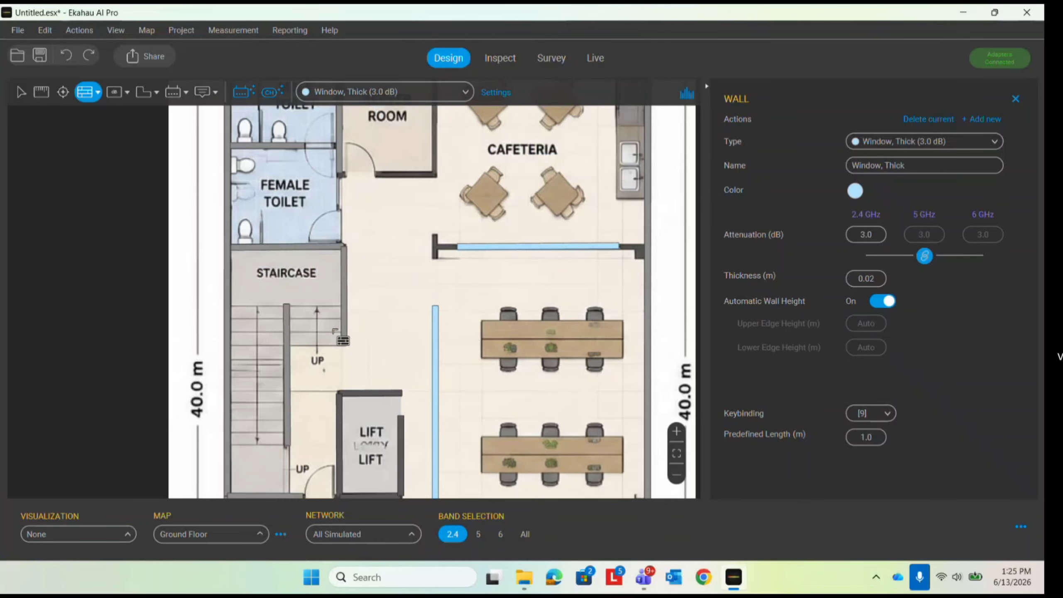
{"action": "scroll", "coordinate": [333, 331], "scroll_direction": "down", "scroll_amount": 4}
{"action": "scroll", "coordinate": [386, 267], "scroll_direction": "up", "scroll_amount": 8}
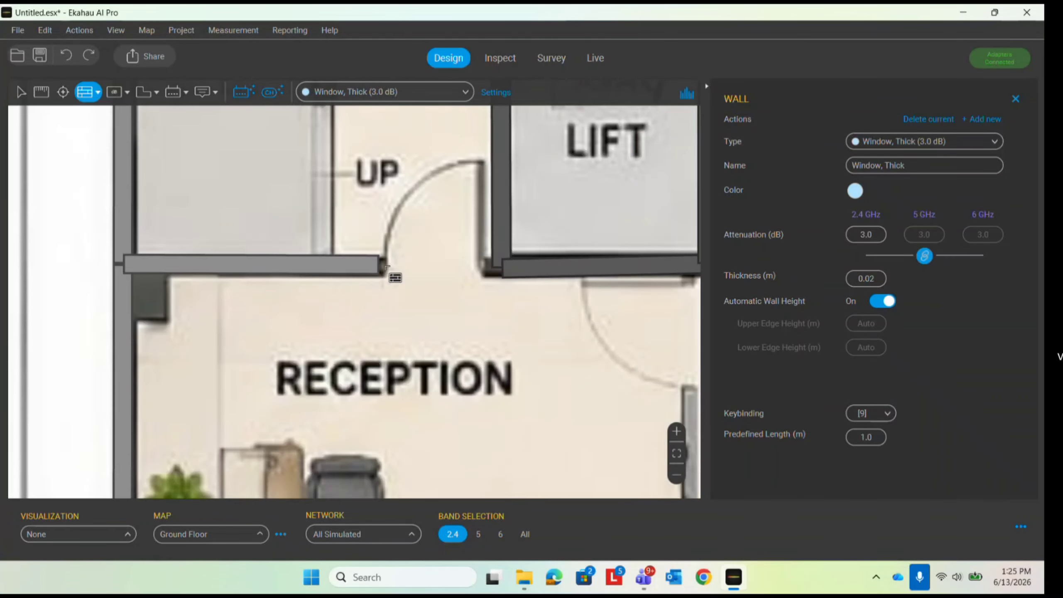
{"action": "left_click", "coordinate": [377, 270]}
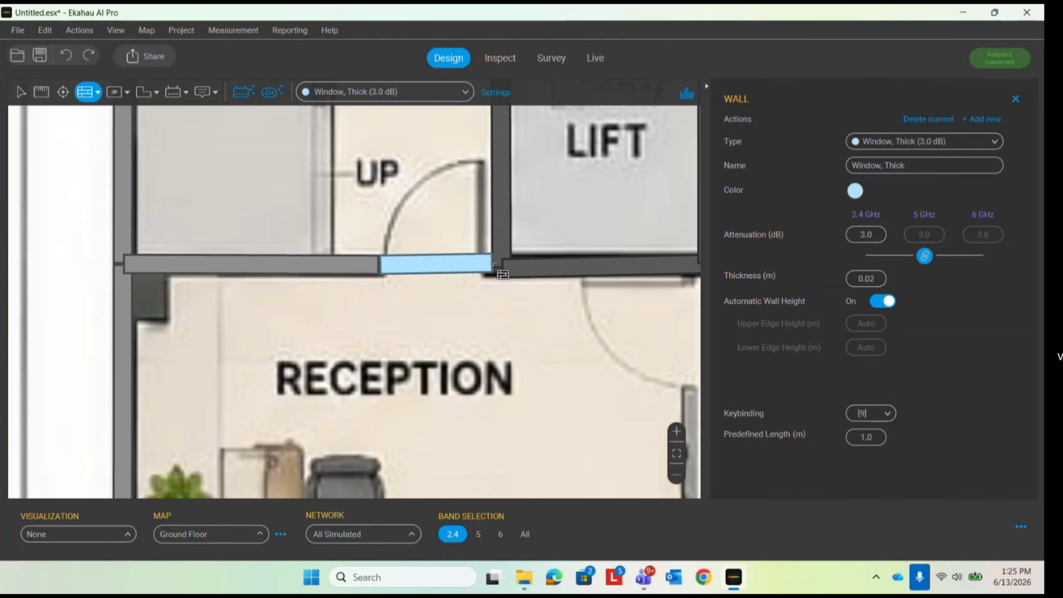
Draw thick windows across reception's corridor-side doorway and along the partition below it
{"action": "scroll", "coordinate": [351, 227], "scroll_direction": "down", "scroll_amount": 3}
{"action": "scroll", "coordinate": [523, 253], "scroll_direction": "up", "scroll_amount": 3}
{"action": "left_click", "coordinate": [524, 226]}
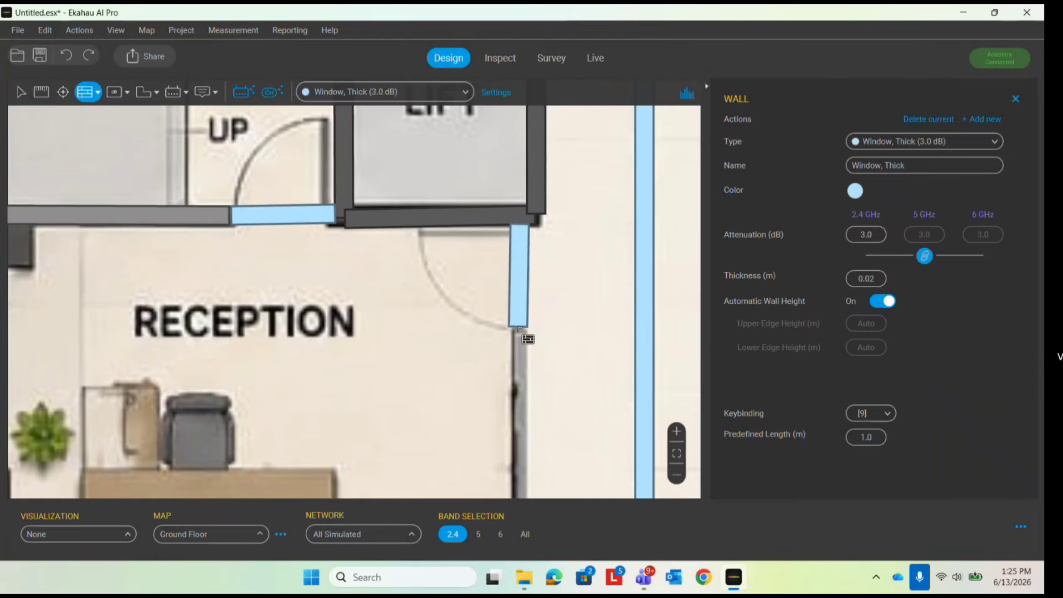
{"action": "left_click", "coordinate": [519, 330]}
{"action": "scroll", "coordinate": [519, 330], "scroll_direction": "down", "scroll_amount": 3}
{"action": "scroll", "coordinate": [504, 436], "scroll_direction": "up", "scroll_amount": 3}
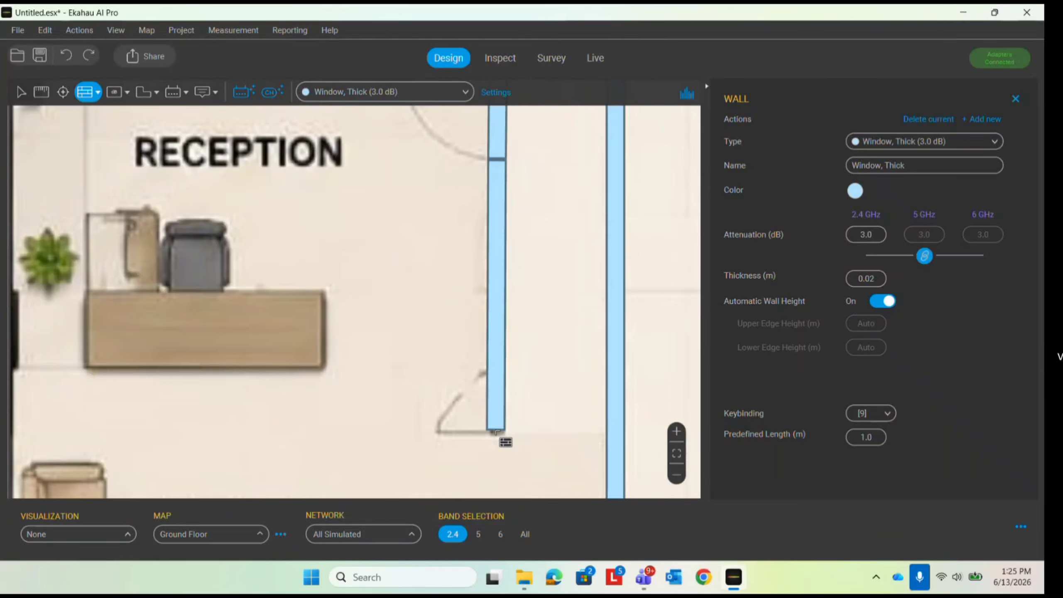
Draw thick windows across the main entrance doors and along the waiting area's front wall to the corner column
{"action": "scroll", "coordinate": [435, 199], "scroll_direction": "down", "scroll_amount": 3}
{"action": "scroll", "coordinate": [410, 308], "scroll_direction": "up", "scroll_amount": 3}
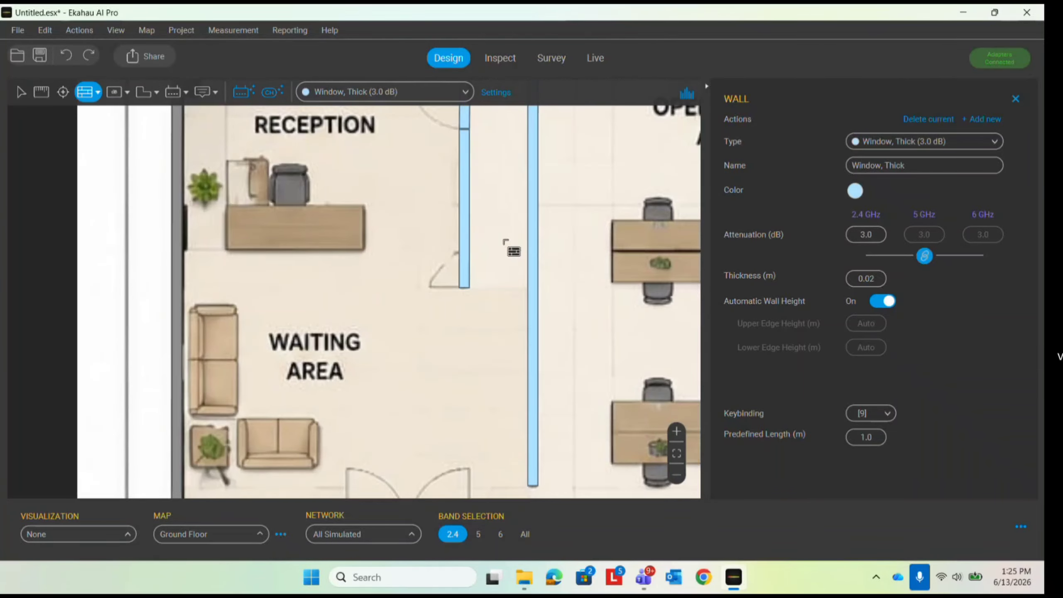
{"action": "left_click", "coordinate": [401, 319]}
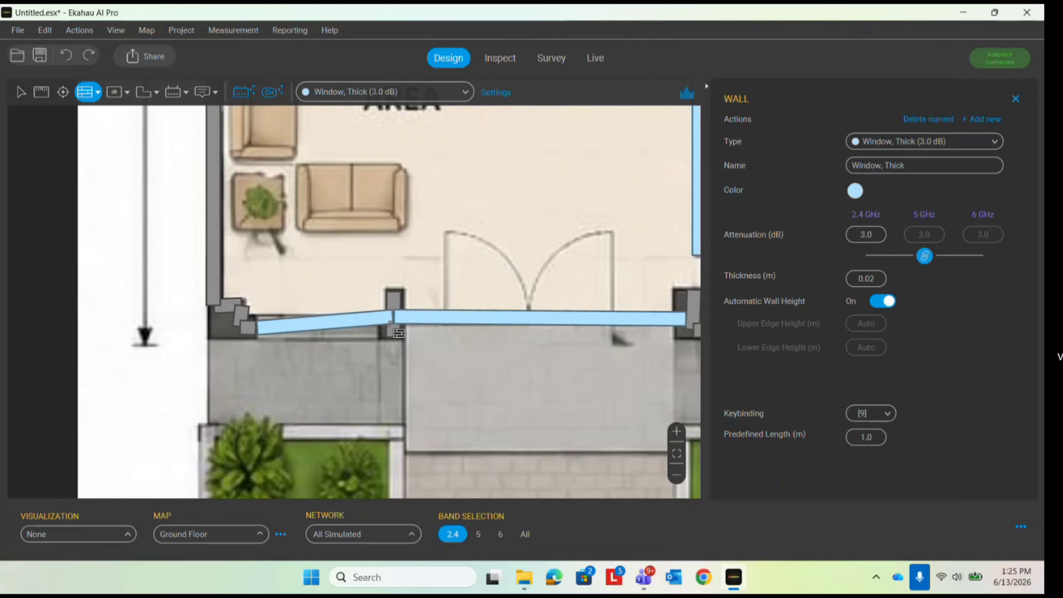
{"action": "left_click", "coordinate": [257, 329]}
Draw an exclusion area over the Ground Floor's male and female toilets, following the surrounding walls
{"action": "scroll", "coordinate": [354, 336], "scroll_direction": "down", "scroll_amount": 3}
{"action": "scroll", "coordinate": [359, 345], "scroll_direction": "down", "scroll_amount": 4}
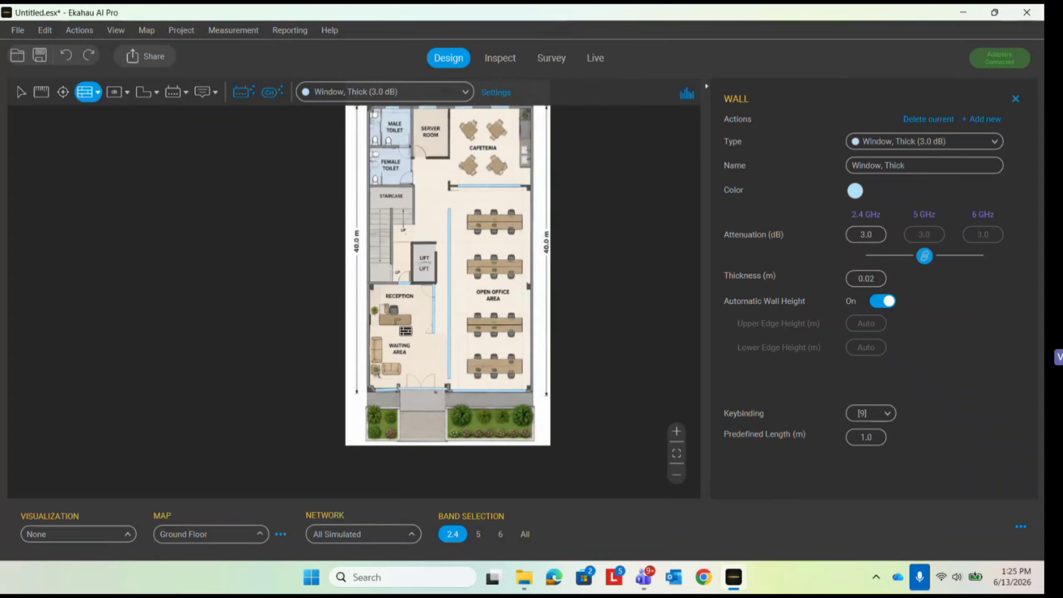
{"action": "scroll", "coordinate": [402, 314], "scroll_direction": "up", "scroll_amount": 2}
{"action": "scroll", "coordinate": [405, 310], "scroll_direction": "down", "scroll_amount": 2}
{"action": "scroll", "coordinate": [400, 304], "scroll_direction": "down", "scroll_amount": 1}
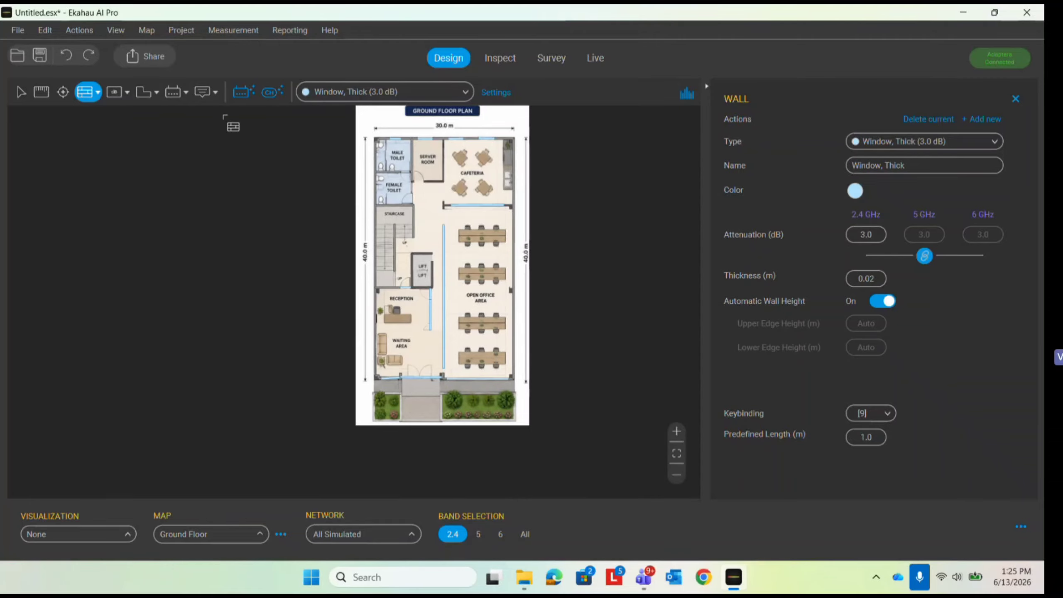
{"action": "left_click", "coordinate": [144, 92]}
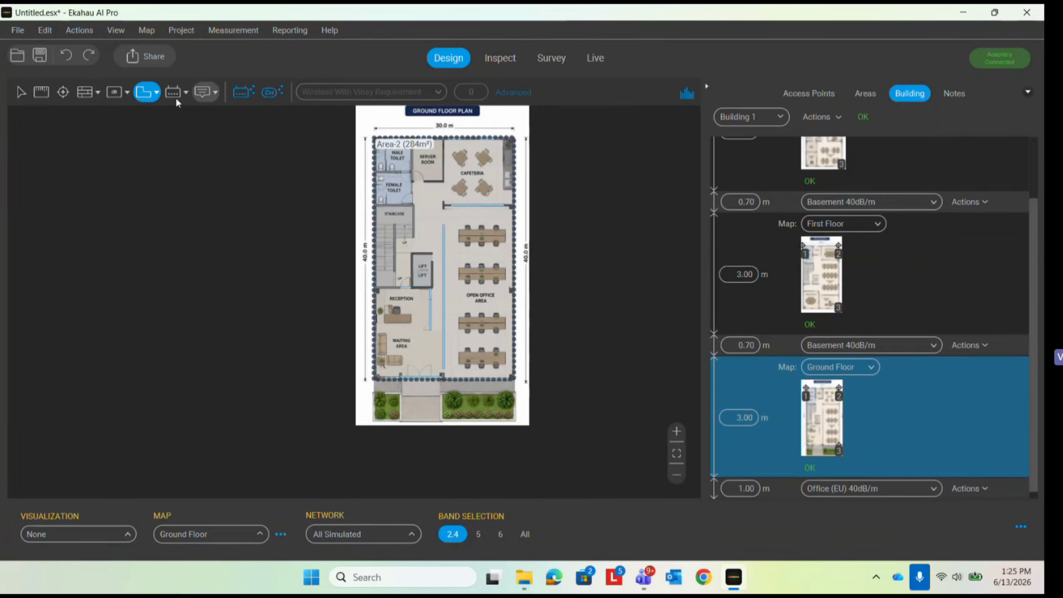
{"action": "left_click", "coordinate": [157, 93]}
{"action": "left_click", "coordinate": [188, 138]}
{"action": "scroll", "coordinate": [297, 161], "scroll_direction": "up", "scroll_amount": 3}
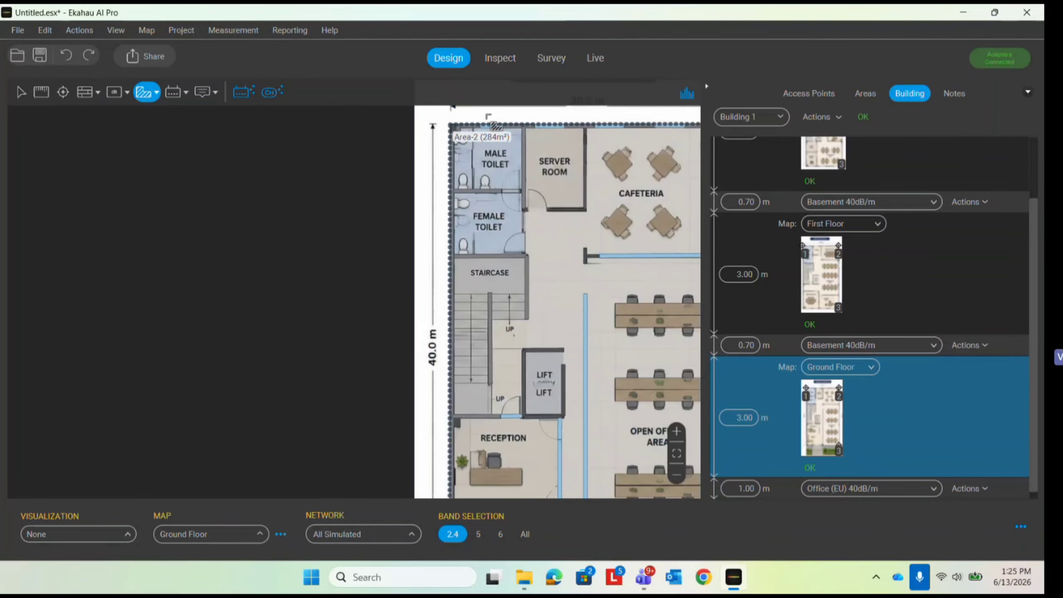
{"action": "scroll", "coordinate": [436, 138], "scroll_direction": "up", "scroll_amount": 1}
{"action": "scroll", "coordinate": [427, 317], "scroll_direction": "down", "scroll_amount": 3}
{"action": "scroll", "coordinate": [392, 192], "scroll_direction": "up", "scroll_amount": 4}
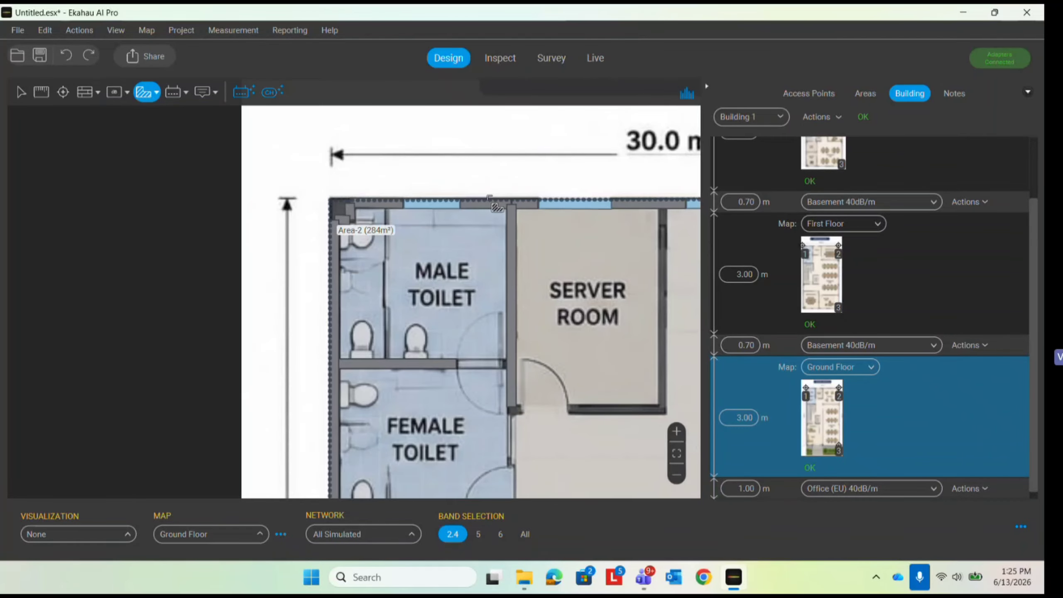
{"action": "left_click", "coordinate": [509, 203]}
{"action": "scroll", "coordinate": [512, 208], "scroll_direction": "down", "scroll_amount": 3}
{"action": "scroll", "coordinate": [514, 369], "scroll_direction": "up", "scroll_amount": 3}
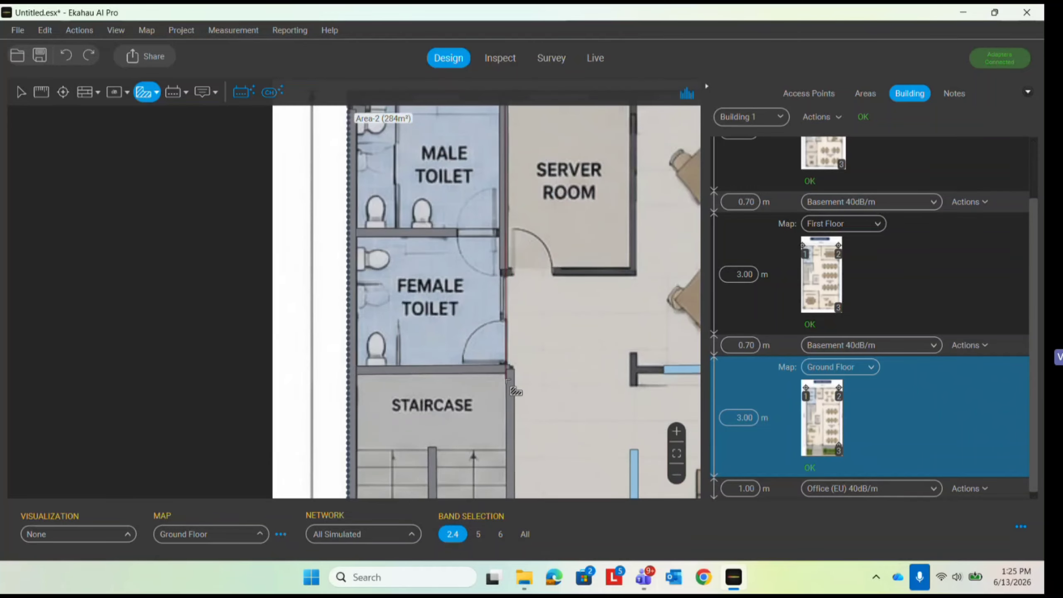
{"action": "left_click", "coordinate": [510, 367]}
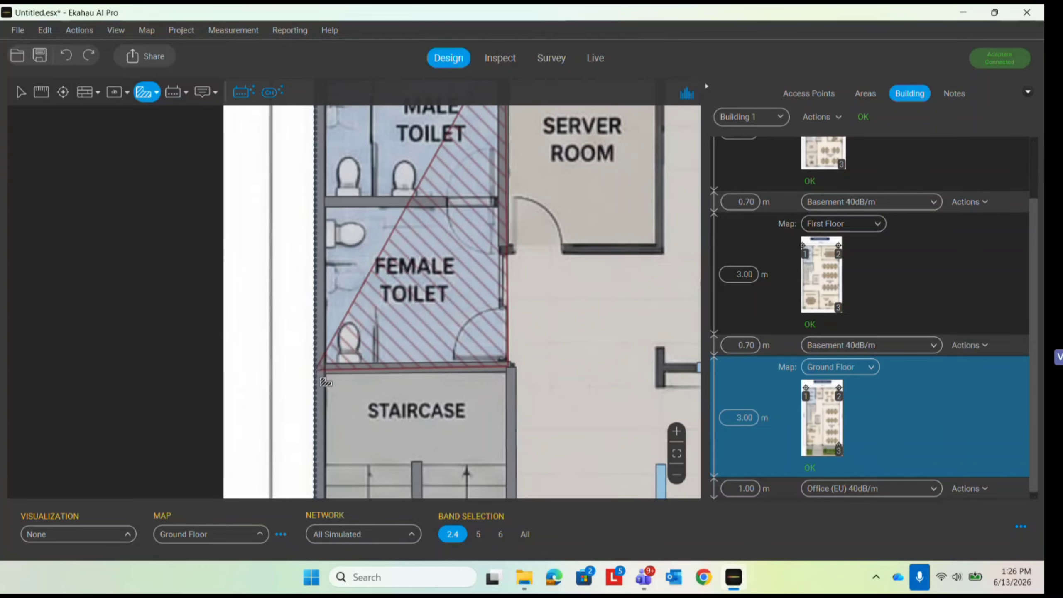
{"action": "scroll", "coordinate": [320, 366], "scroll_direction": "down", "scroll_amount": 3}
{"action": "left_click", "coordinate": [327, 383]}
{"action": "scroll", "coordinate": [318, 209], "scroll_direction": "up", "scroll_amount": 3}
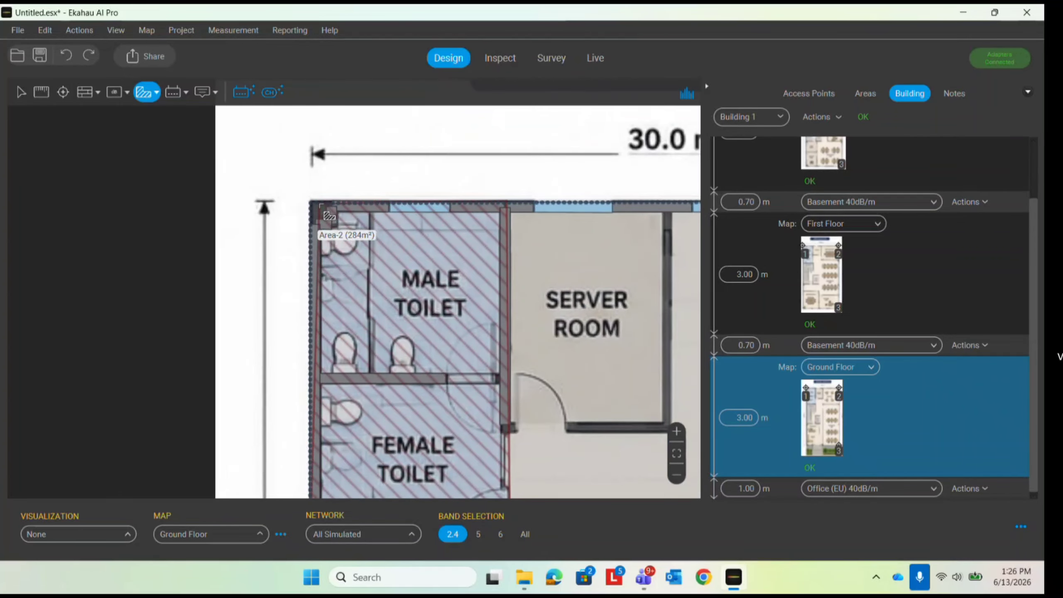
{"action": "left_click", "coordinate": [312, 204]}
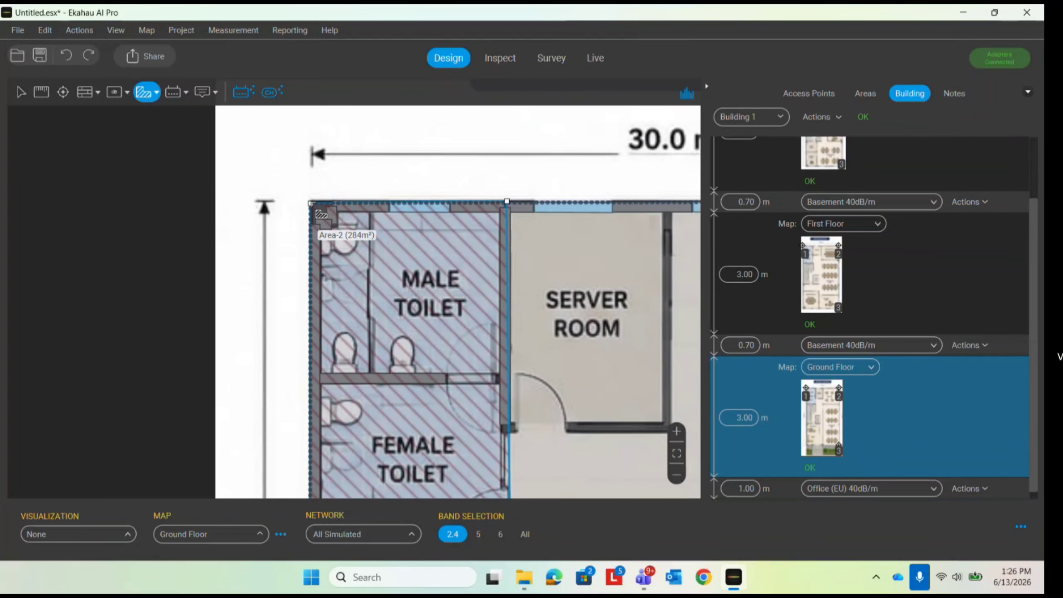
{"action": "scroll", "coordinate": [313, 204], "scroll_direction": "down", "scroll_amount": 4}
{"action": "scroll", "coordinate": [358, 274], "scroll_direction": "up", "scroll_amount": 3}
{"action": "scroll", "coordinate": [359, 275], "scroll_direction": "up", "scroll_amount": 3}
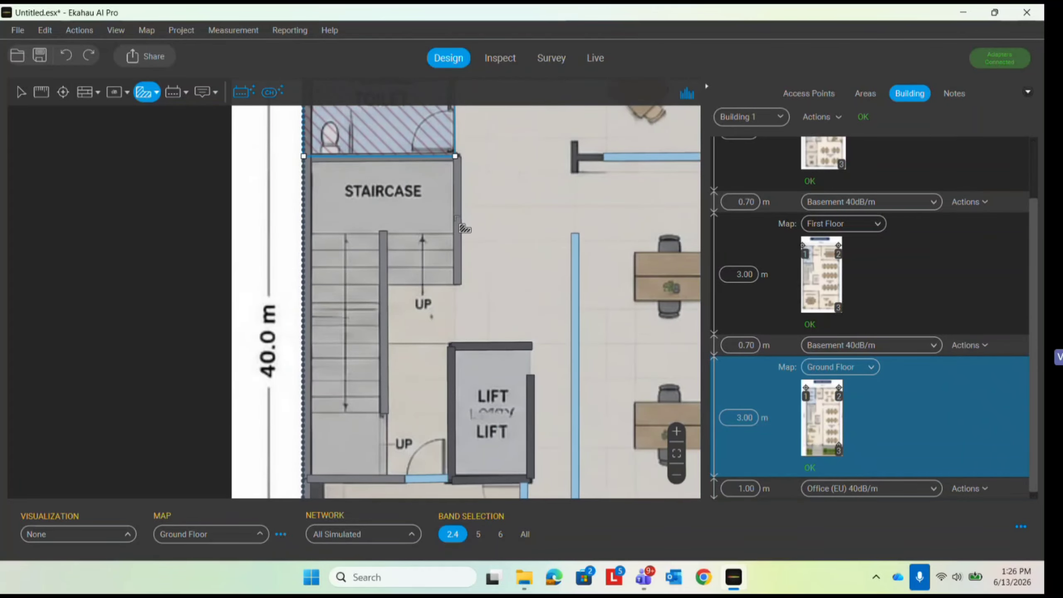
{"action": "left_click", "coordinate": [458, 267]}
{"action": "left_click", "coordinate": [502, 244]}
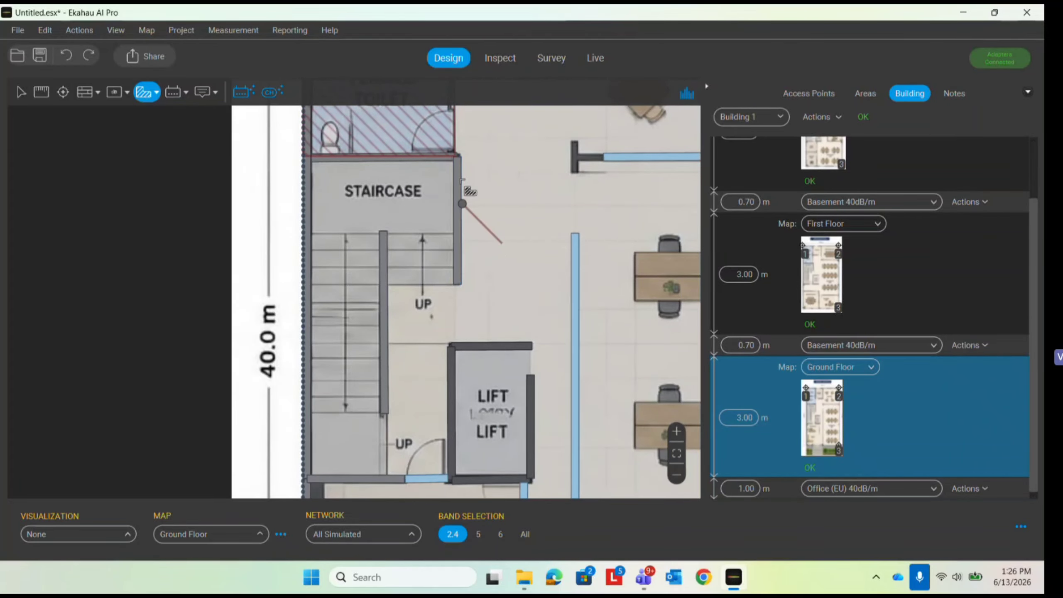
{"action": "key", "text": "Escape"}
Draw an exclusion area around the staircase and lift, from the toilets' lower wall down to reception's upper wall
{"action": "left_click", "coordinate": [457, 156]}
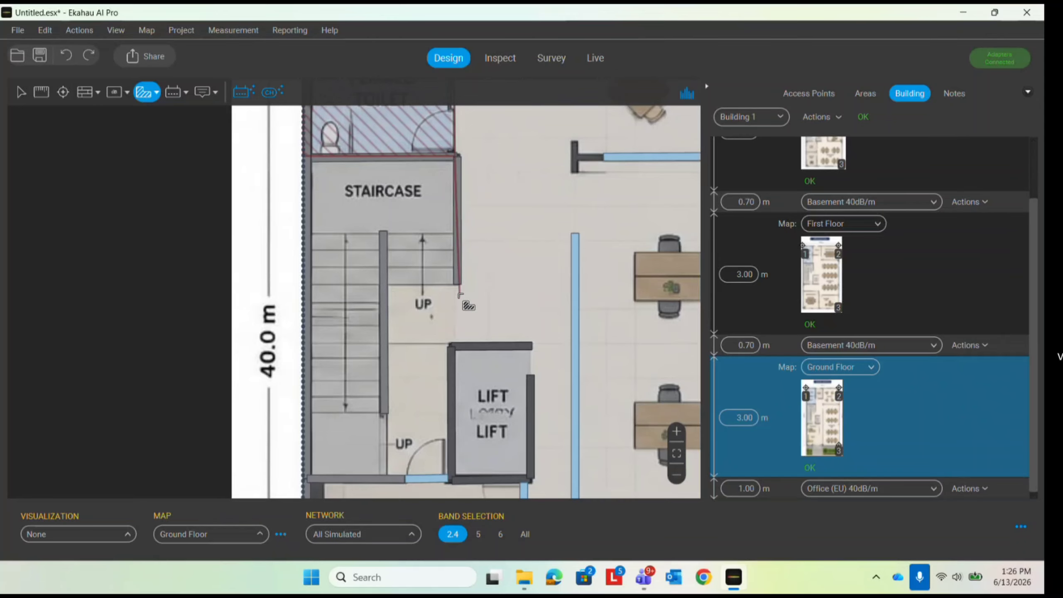
{"action": "left_click", "coordinate": [460, 286]}
{"action": "left_click", "coordinate": [450, 343]}
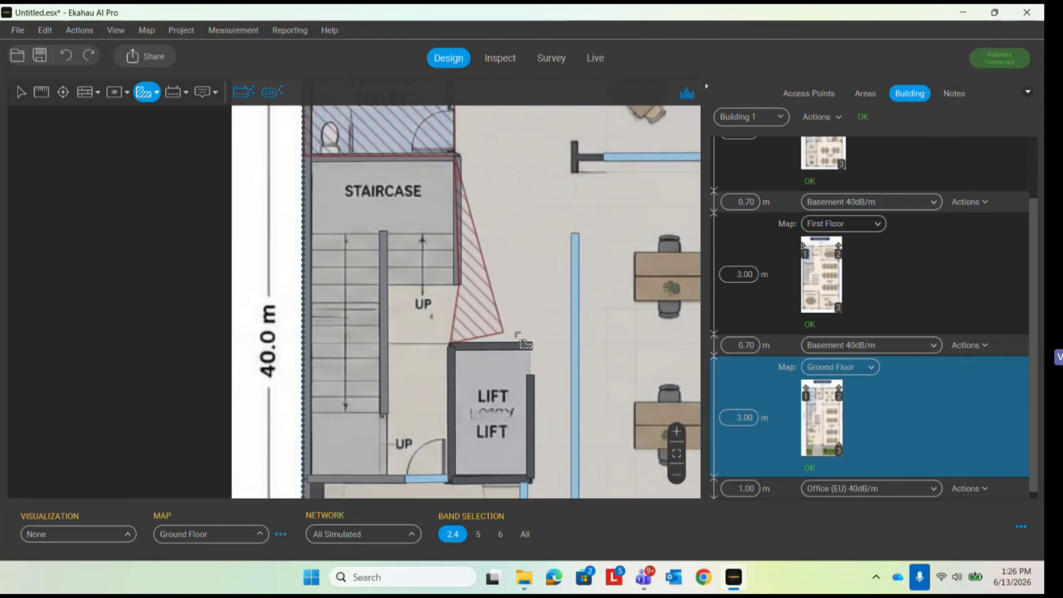
{"action": "left_click", "coordinate": [530, 343]}
{"action": "scroll", "coordinate": [526, 248], "scroll_direction": "down", "scroll_amount": 3}
{"action": "scroll", "coordinate": [528, 368], "scroll_direction": "up", "scroll_amount": 2}
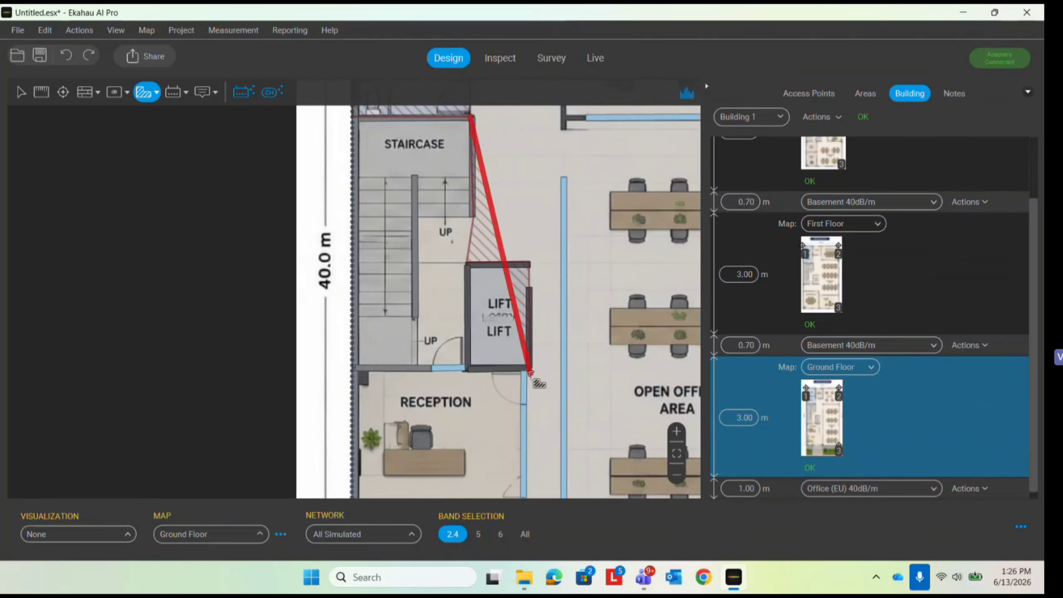
{"action": "left_click", "coordinate": [530, 370]}
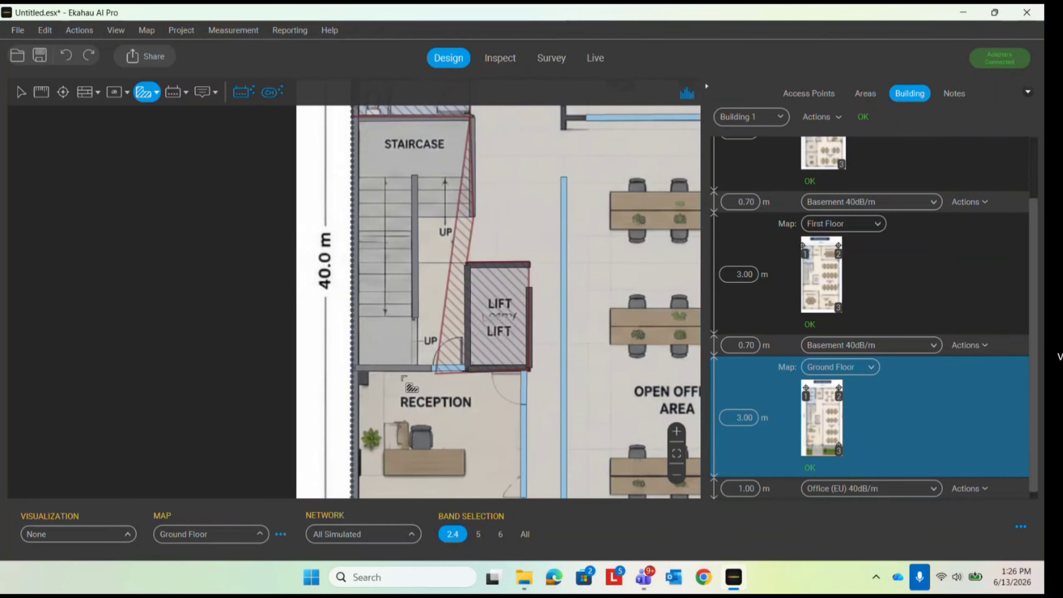
{"action": "left_click", "coordinate": [354, 368]}
{"action": "scroll", "coordinate": [354, 135], "scroll_direction": "down", "scroll_amount": 2}
{"action": "left_click", "coordinate": [352, 135]}
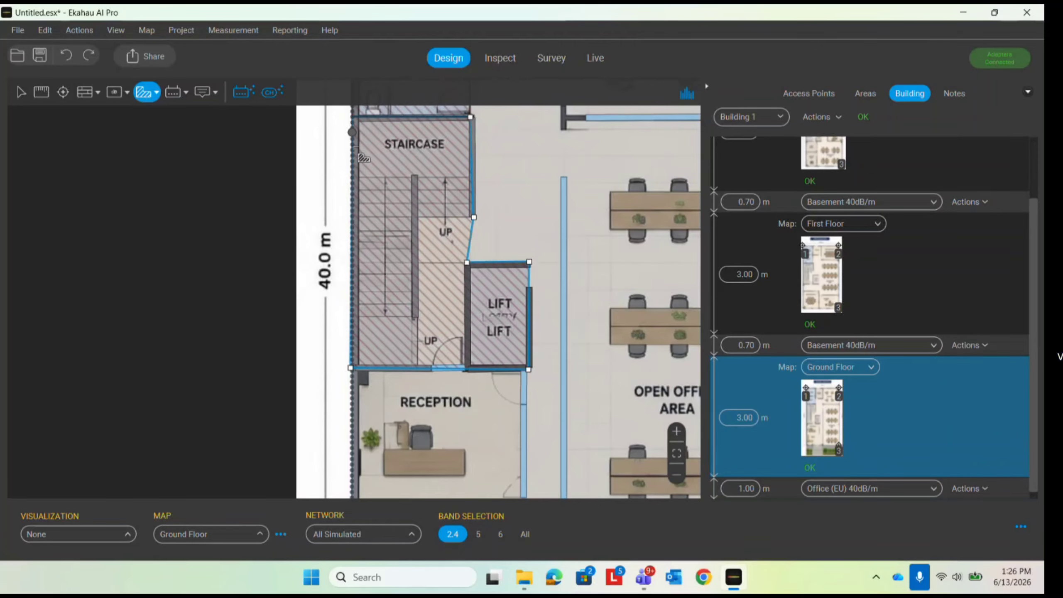
{"action": "left_click", "coordinate": [13, 92]}
{"action": "left_click", "coordinate": [472, 227]}
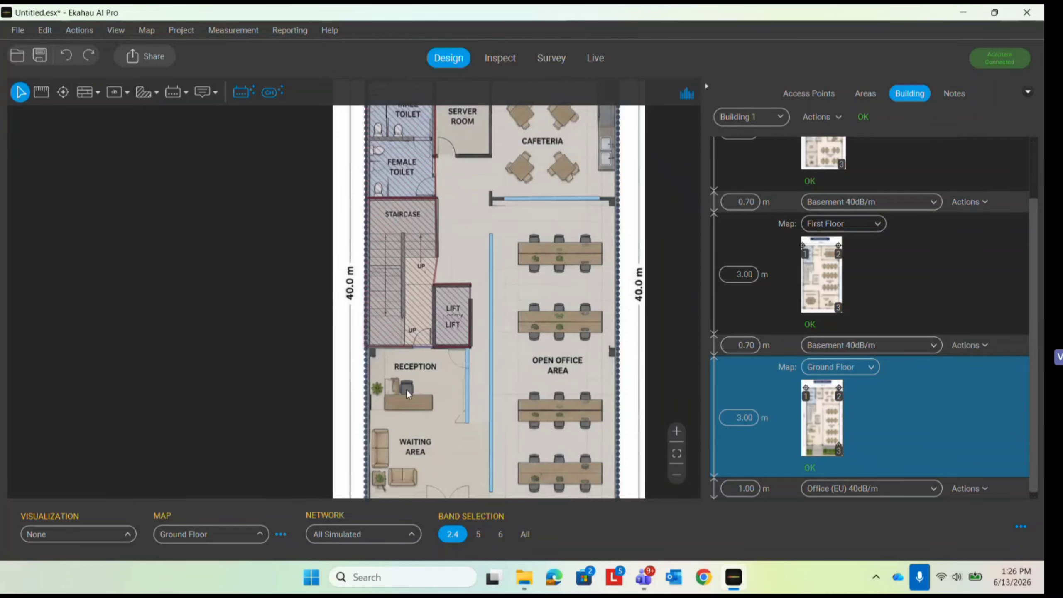
Draw Wall, Dry (3.0 dB) segments along the server room's cafeteria-side wall and its lower wall up to the doorway
{"action": "scroll", "coordinate": [408, 393], "scroll_direction": "down", "scroll_amount": 2}
{"action": "scroll", "coordinate": [410, 229], "scroll_direction": "up", "scroll_amount": 4}
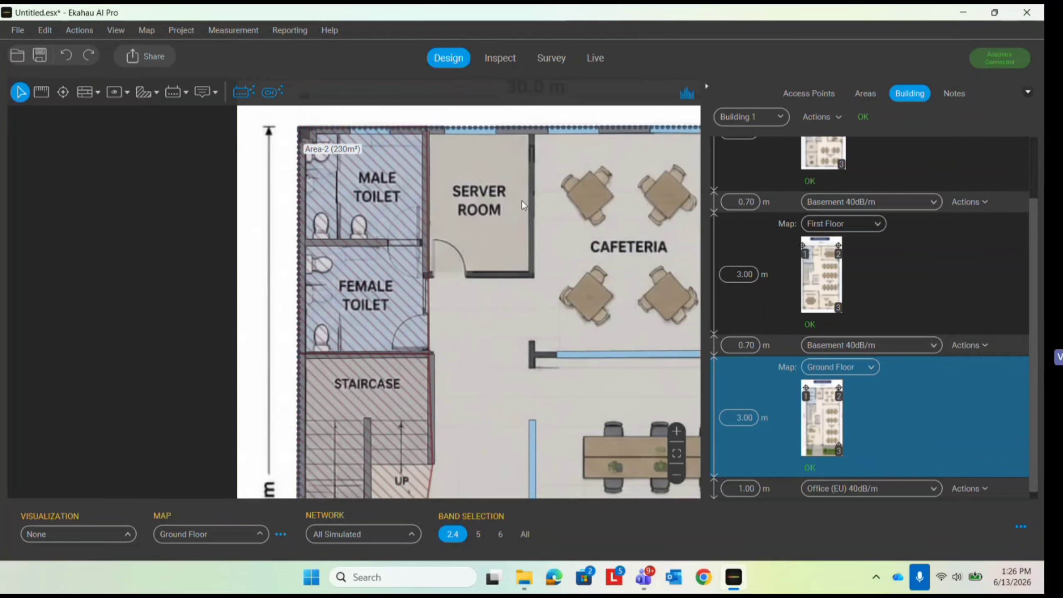
{"action": "left_click", "coordinate": [91, 94]}
{"action": "left_click", "coordinate": [340, 93]}
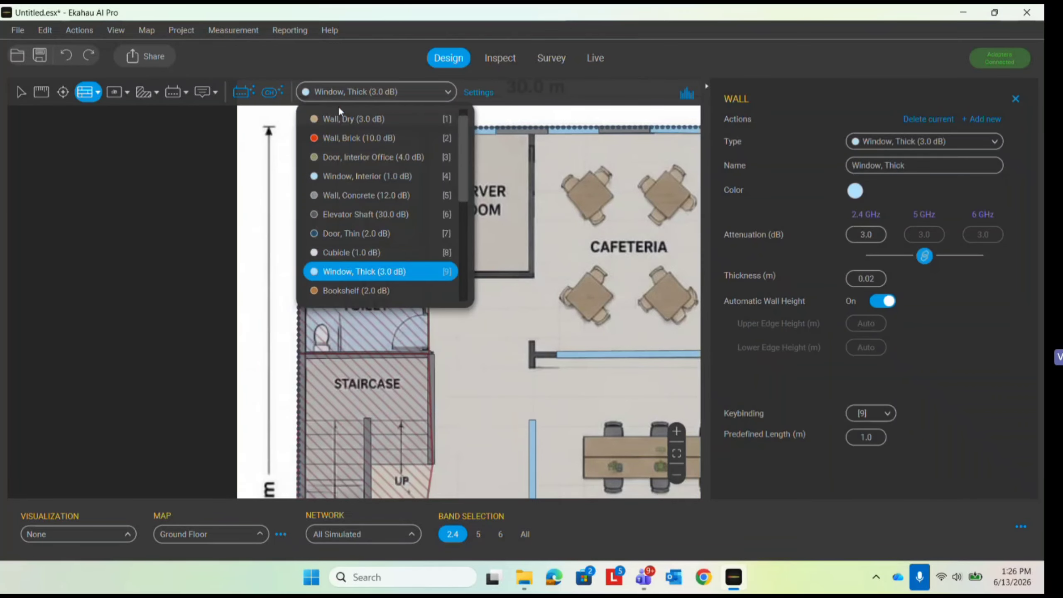
{"action": "left_click", "coordinate": [346, 118]}
{"action": "scroll", "coordinate": [514, 157], "scroll_direction": "up", "scroll_amount": 4}
{"action": "left_click", "coordinate": [544, 114]}
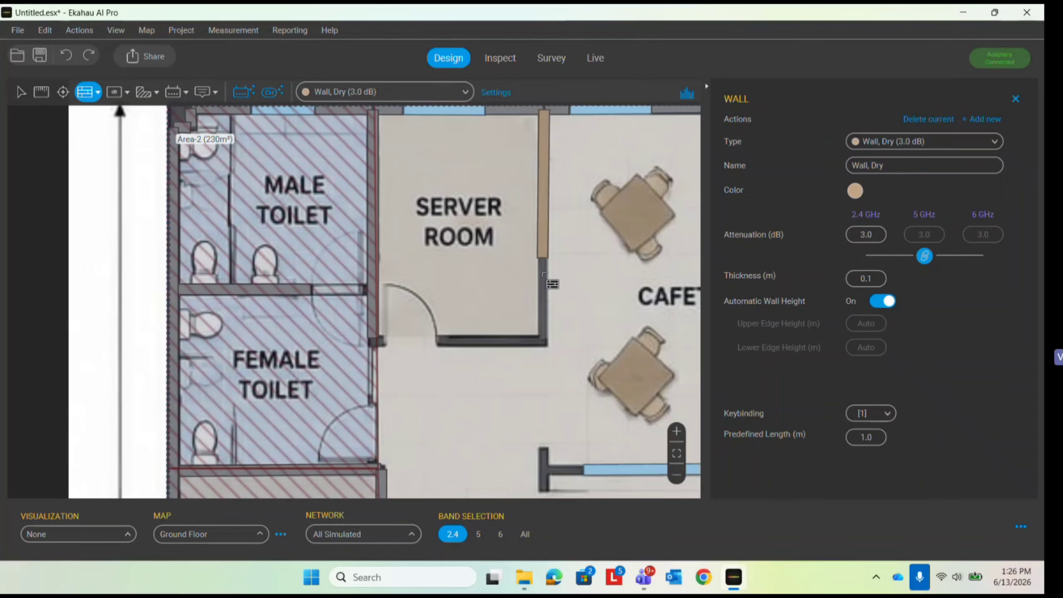
{"action": "left_click", "coordinate": [542, 345]}
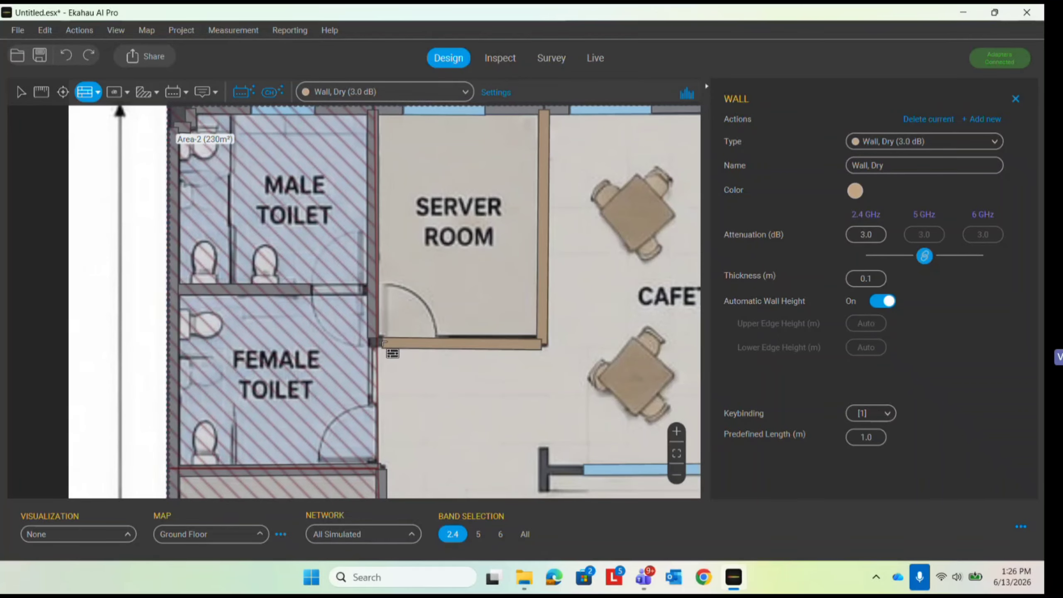
Draw a Window, Thick (3.0 dB) segment across the server room's doorway
{"action": "left_click", "coordinate": [414, 94]}
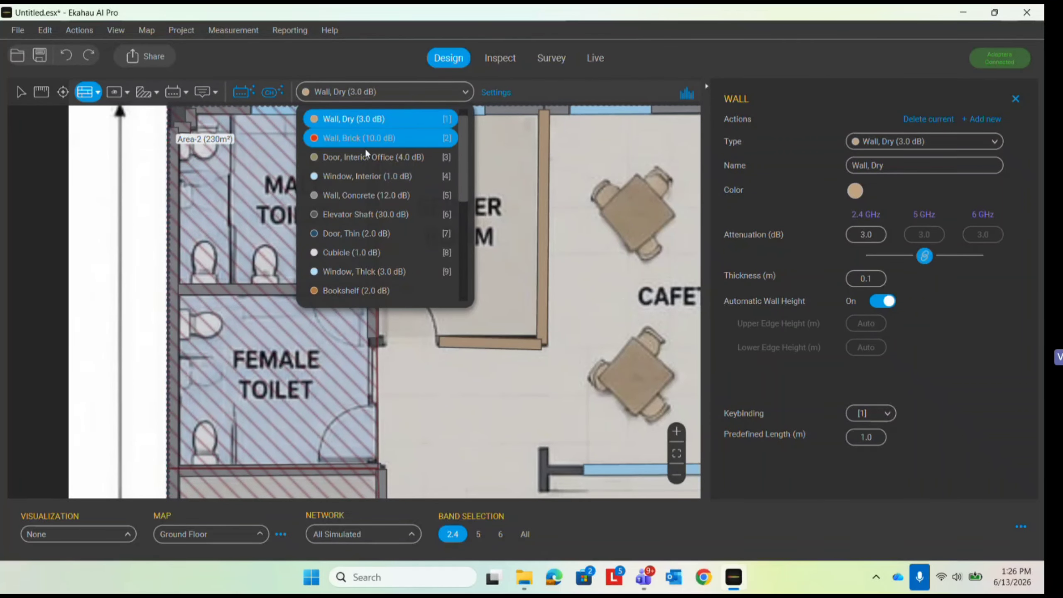
{"action": "left_click", "coordinate": [362, 271]}
{"action": "scroll", "coordinate": [342, 323], "scroll_direction": "up", "scroll_amount": 5}
{"action": "left_click", "coordinate": [341, 323]}
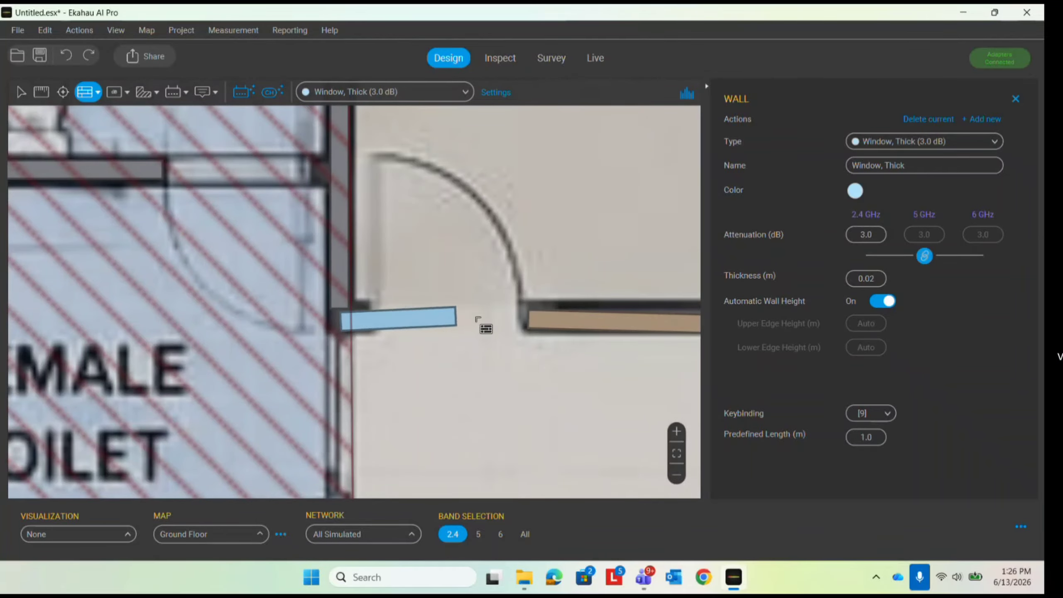
{"action": "double_click", "coordinate": [541, 321]}
{"action": "scroll", "coordinate": [390, 247], "scroll_direction": "down", "scroll_amount": 4}
{"action": "scroll", "coordinate": [389, 245], "scroll_direction": "down", "scroll_amount": 6}
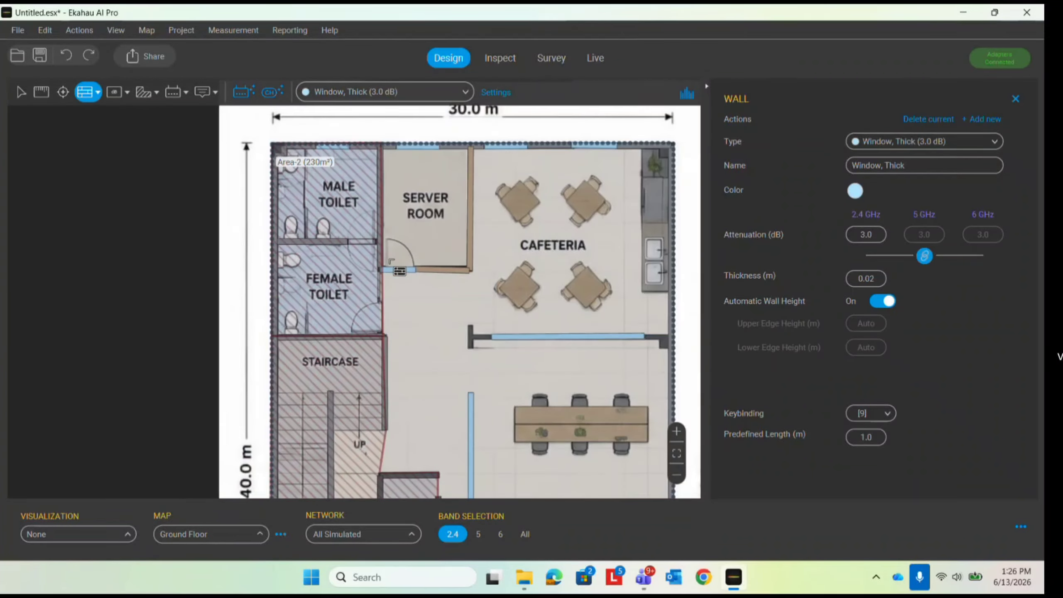
Draw Wall, Dry (3.0 dB) segments over the T-shaped end of the cafeteria partition, up to the window
{"action": "scroll", "coordinate": [502, 400], "scroll_direction": "up", "scroll_amount": 3}
{"action": "scroll", "coordinate": [360, 272], "scroll_direction": "down", "scroll_amount": 4}
{"action": "scroll", "coordinate": [545, 290], "scroll_direction": "up", "scroll_amount": 2}
{"action": "left_click", "coordinate": [356, 97]}
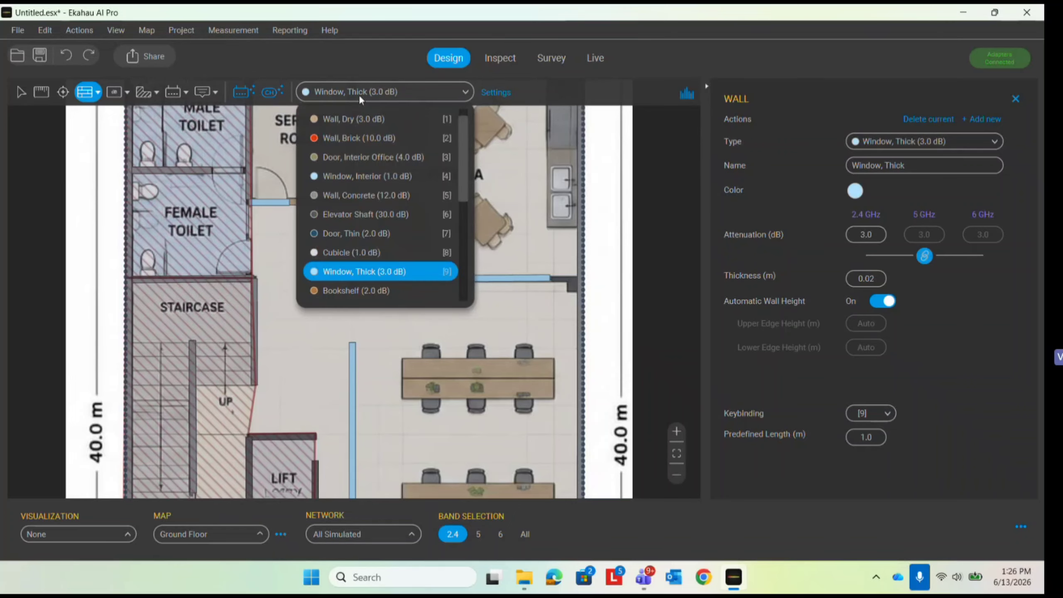
{"action": "left_click", "coordinate": [354, 119]}
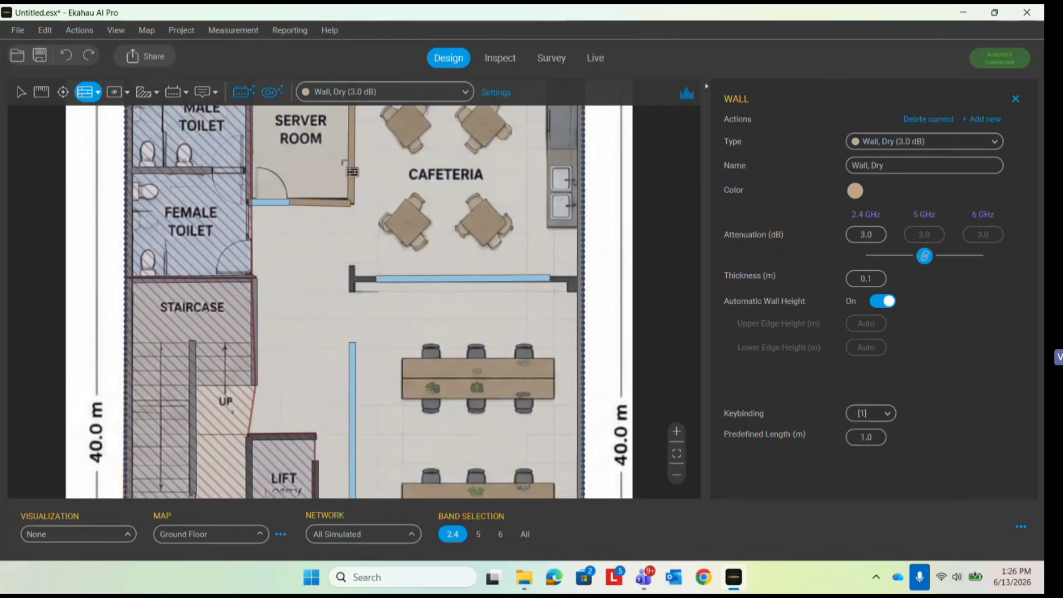
{"action": "scroll", "coordinate": [371, 207], "scroll_direction": "up", "scroll_amount": 5}
{"action": "left_click_drag", "start_coordinate": [370, 204], "coordinate": [371, 302]}
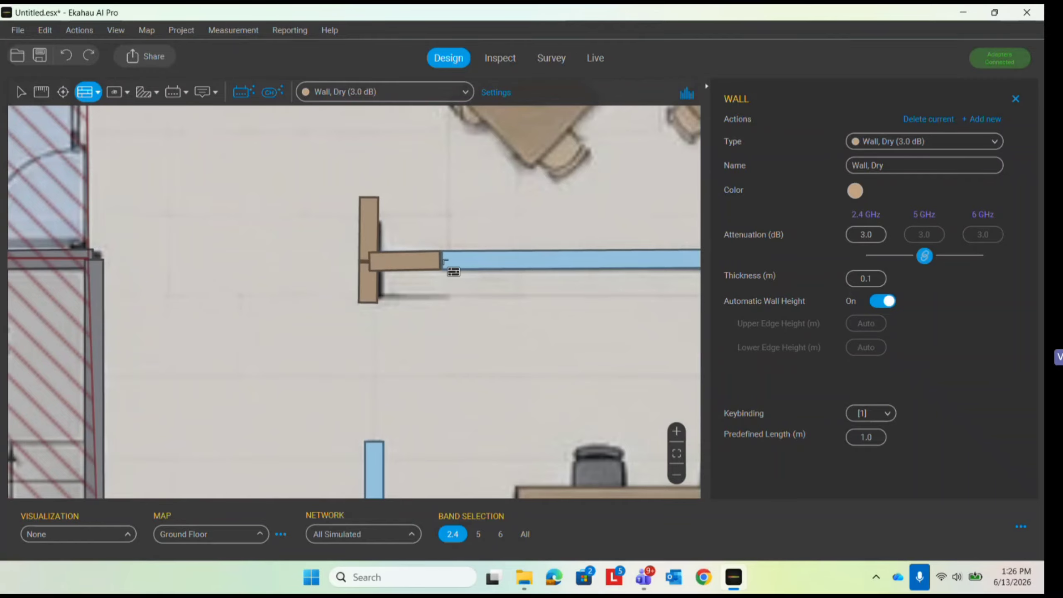
Draw a Wall, Concrete (12.0 dB) segment from the cafeteria partition's window to the outer wall
{"action": "scroll", "coordinate": [450, 267], "scroll_direction": "down", "scroll_amount": 5}
{"action": "scroll", "coordinate": [419, 234], "scroll_direction": "up", "scroll_amount": 4}
{"action": "left_click", "coordinate": [385, 92]}
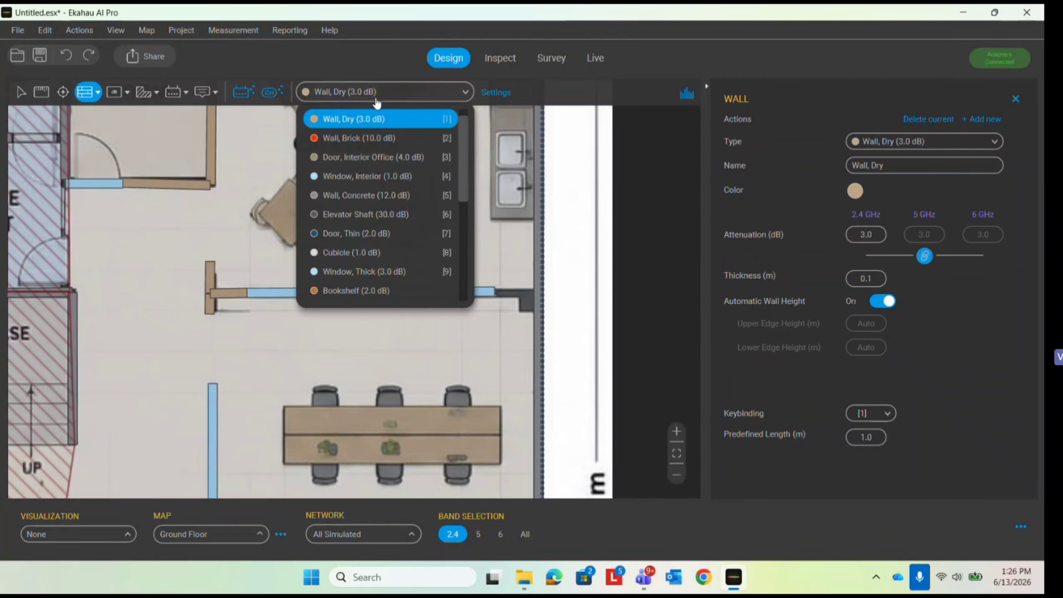
{"action": "left_click", "coordinate": [381, 203]}
{"action": "scroll", "coordinate": [508, 304], "scroll_direction": "up", "scroll_amount": 2}
{"action": "scroll", "coordinate": [508, 304], "scroll_direction": "up", "scroll_amount": 2}
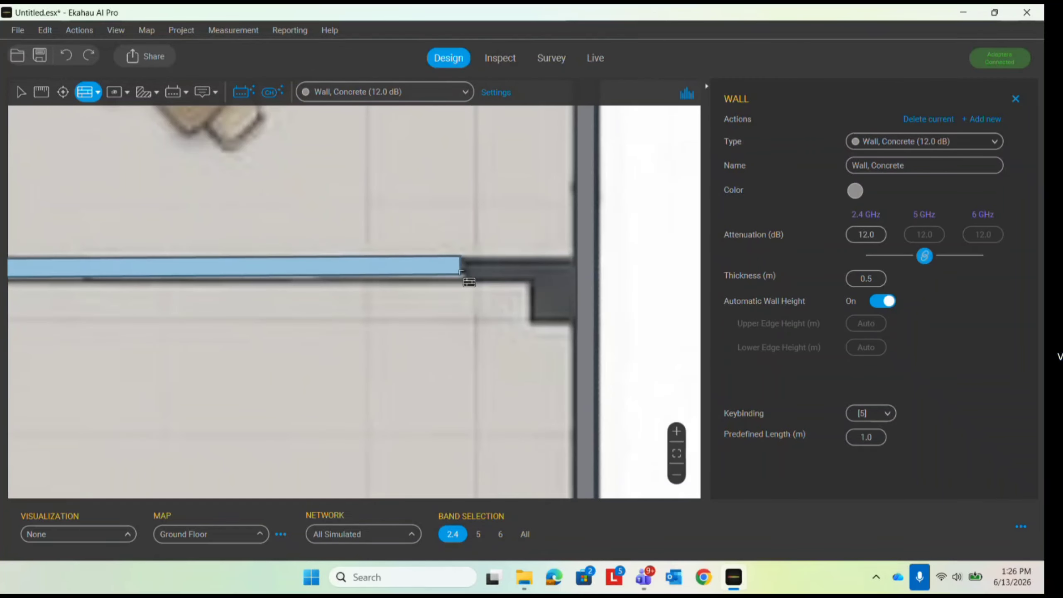
{"action": "left_click_drag", "start_coordinate": [462, 268], "coordinate": [578, 267]}
{"action": "scroll", "coordinate": [587, 279], "scroll_direction": "down", "scroll_amount": 4}
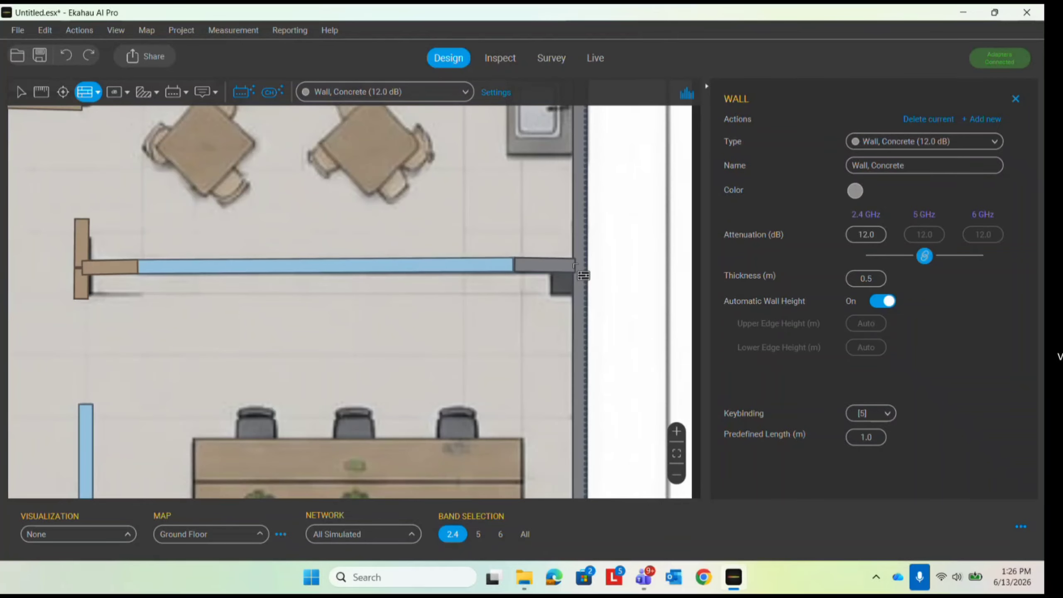
Draw a short concrete wall over the column below the cafeteria partition, beside the outer wall
{"action": "scroll", "coordinate": [578, 251], "scroll_direction": "up", "scroll_amount": 4}
{"action": "left_click", "coordinate": [565, 238]}
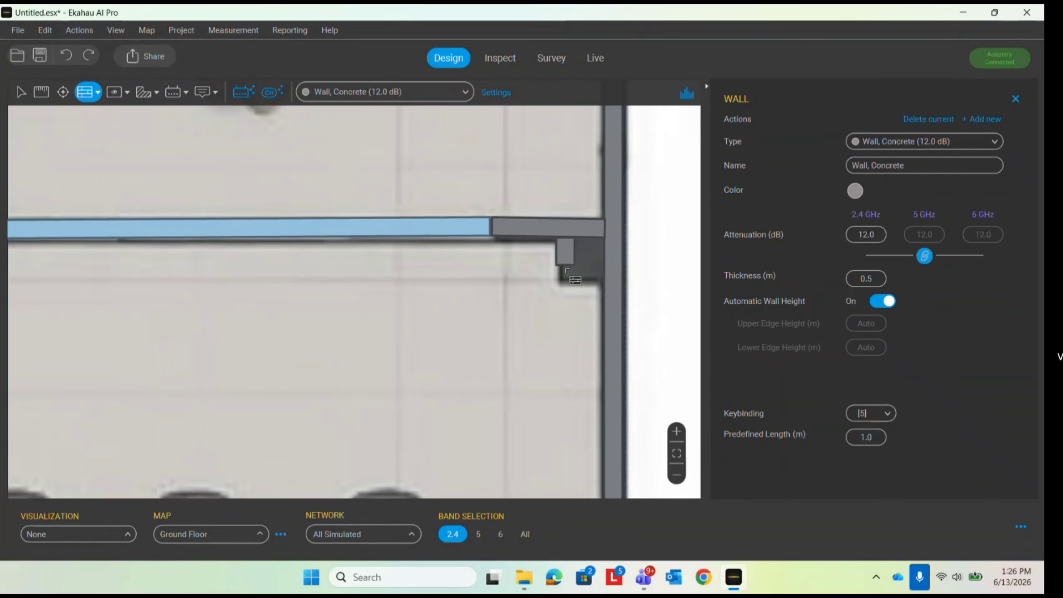
{"action": "left_click", "coordinate": [565, 275]}
{"action": "key", "text": "Escape"}
Draw short concrete walls over the column on the open office area's outer side wall
{"action": "scroll", "coordinate": [582, 259], "scroll_direction": "down", "scroll_amount": 5}
{"action": "scroll", "coordinate": [477, 417], "scroll_direction": "up", "scroll_amount": 5}
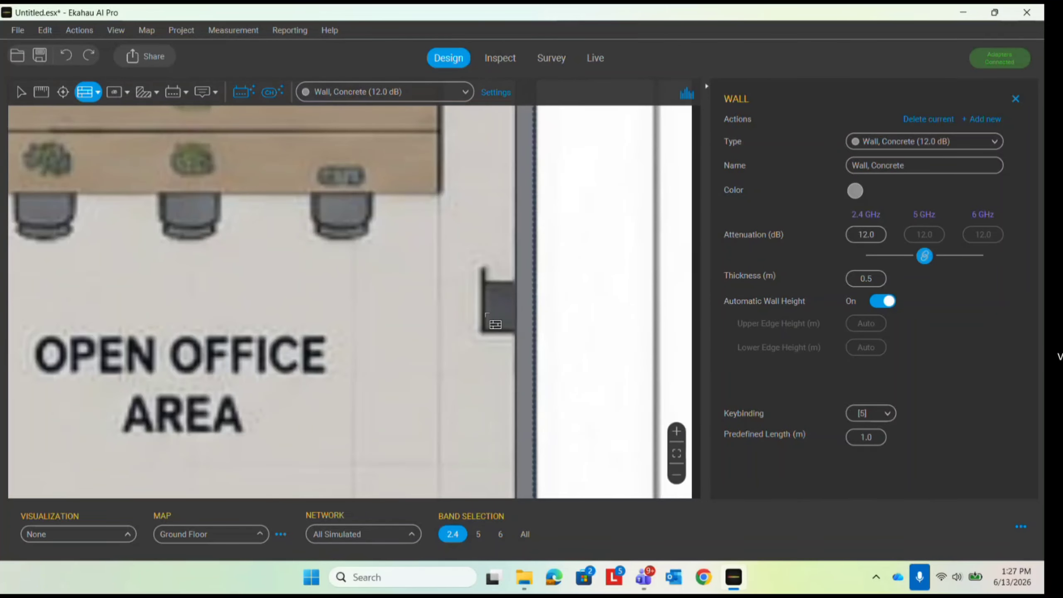
{"action": "left_click", "coordinate": [485, 309]}
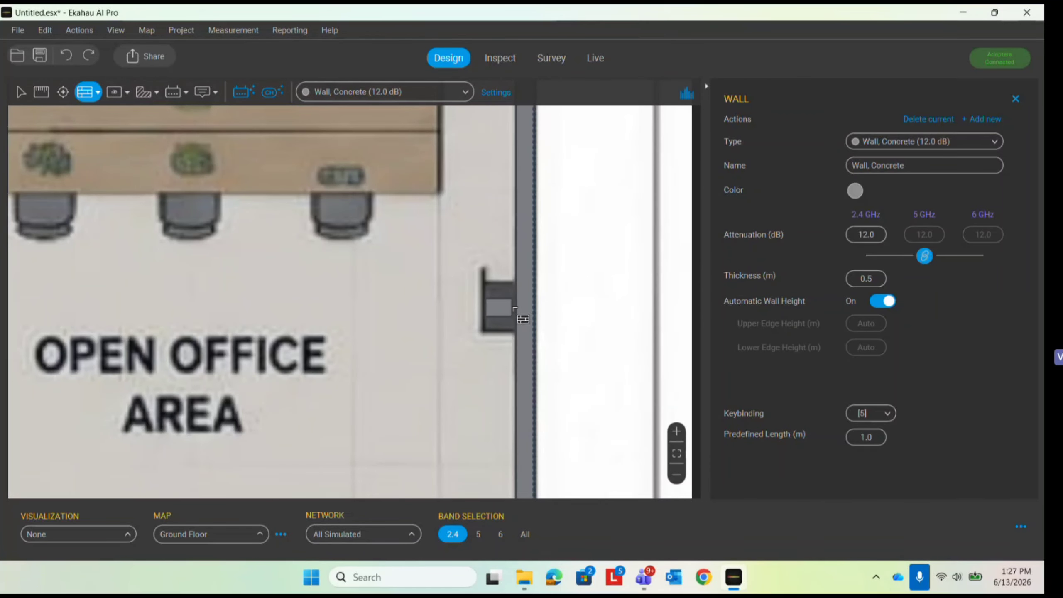
{"action": "left_click", "coordinate": [519, 309]}
{"action": "left_click", "coordinate": [487, 283]}
{"action": "left_click_drag", "start_coordinate": [487, 294], "coordinate": [489, 333]}
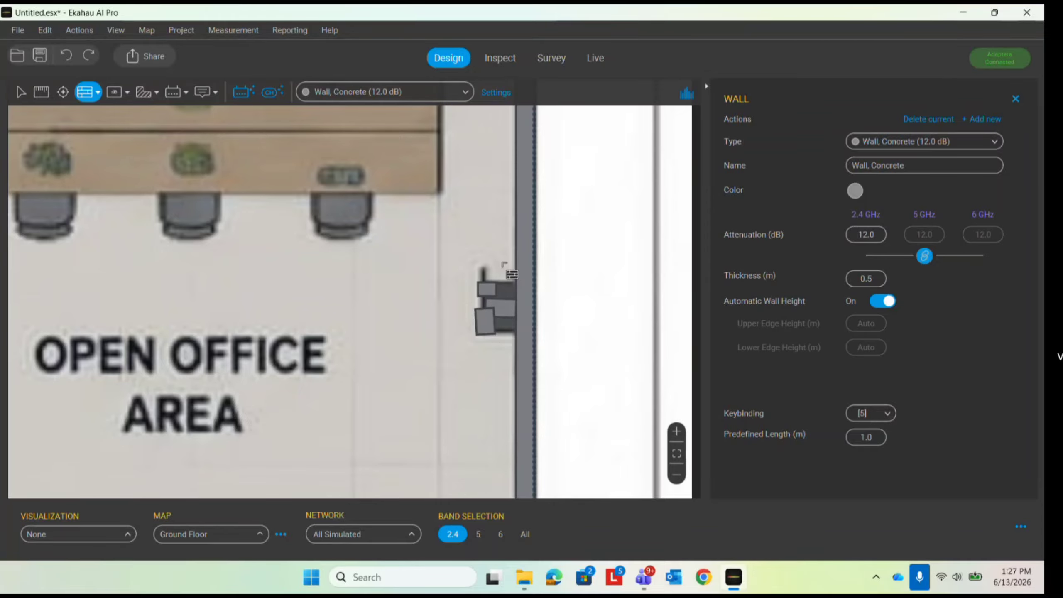
Draw a short Wall, Concrete (12.0 dB) segment over the corner column where the open office's front glazing meets the outer side wall
{"action": "scroll", "coordinate": [506, 275], "scroll_direction": "down", "scroll_amount": 5}
{"action": "scroll", "coordinate": [486, 427], "scroll_direction": "up", "scroll_amount": 10}
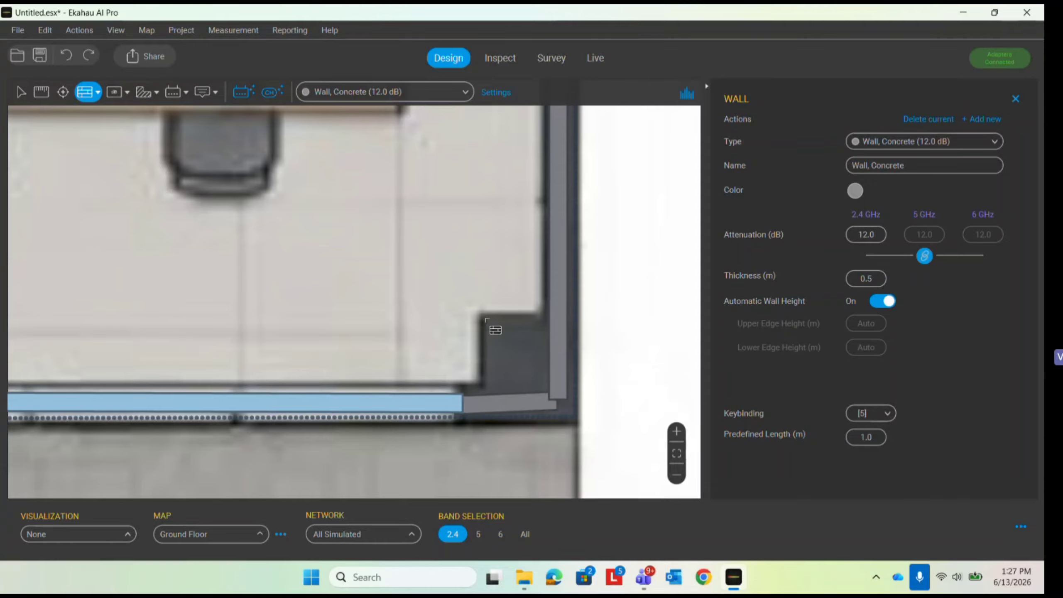
{"action": "left_click_drag", "start_coordinate": [486, 319], "coordinate": [485, 394]}
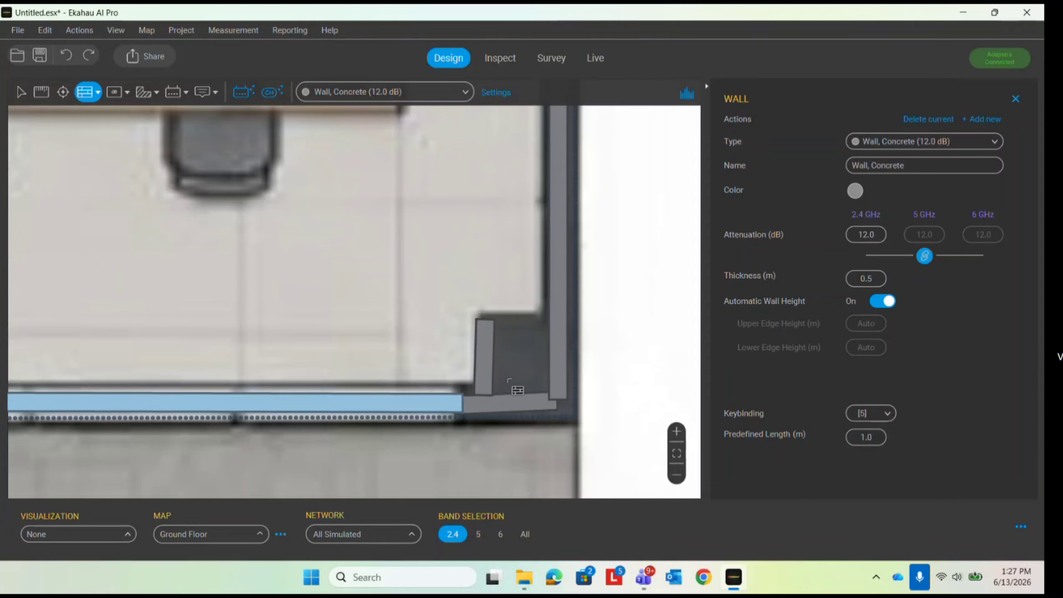
Check the columns, walls and glazing around the entrance, reception, cafeteria and open office for anything not yet modelled
{"action": "scroll", "coordinate": [509, 380], "scroll_direction": "down", "scroll_amount": 3}
{"action": "scroll", "coordinate": [408, 311], "scroll_direction": "up", "scroll_amount": 2}
{"action": "scroll", "coordinate": [450, 327], "scroll_direction": "down", "scroll_amount": 3}
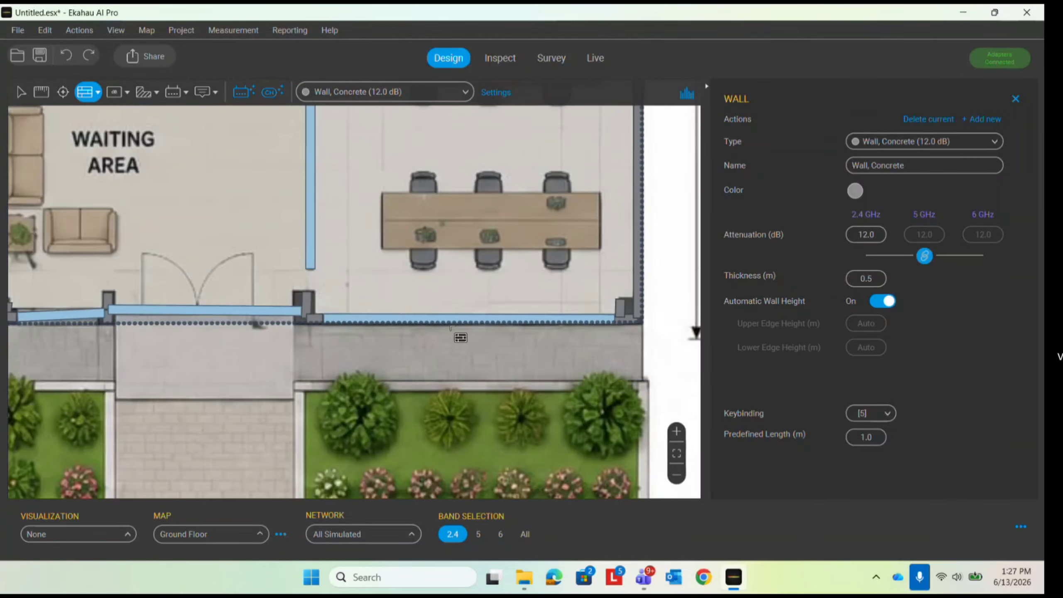
{"action": "scroll", "coordinate": [451, 327], "scroll_direction": "down", "scroll_amount": 4}
{"action": "scroll", "coordinate": [359, 428], "scroll_direction": "up", "scroll_amount": 4}
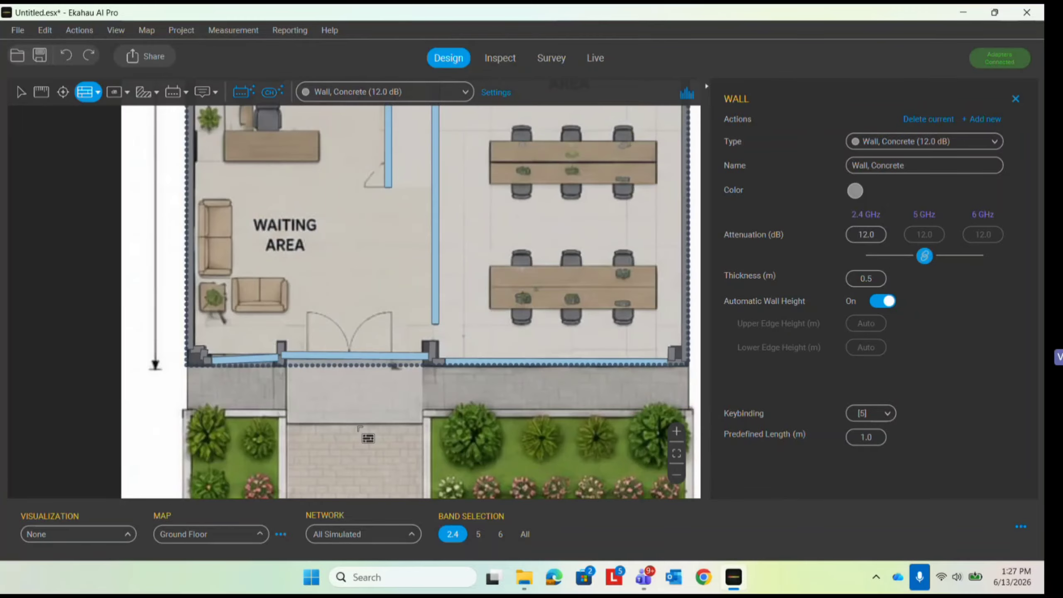
{"action": "scroll", "coordinate": [368, 423], "scroll_direction": "down", "scroll_amount": 2}
{"action": "scroll", "coordinate": [464, 347], "scroll_direction": "down", "scroll_amount": 1}
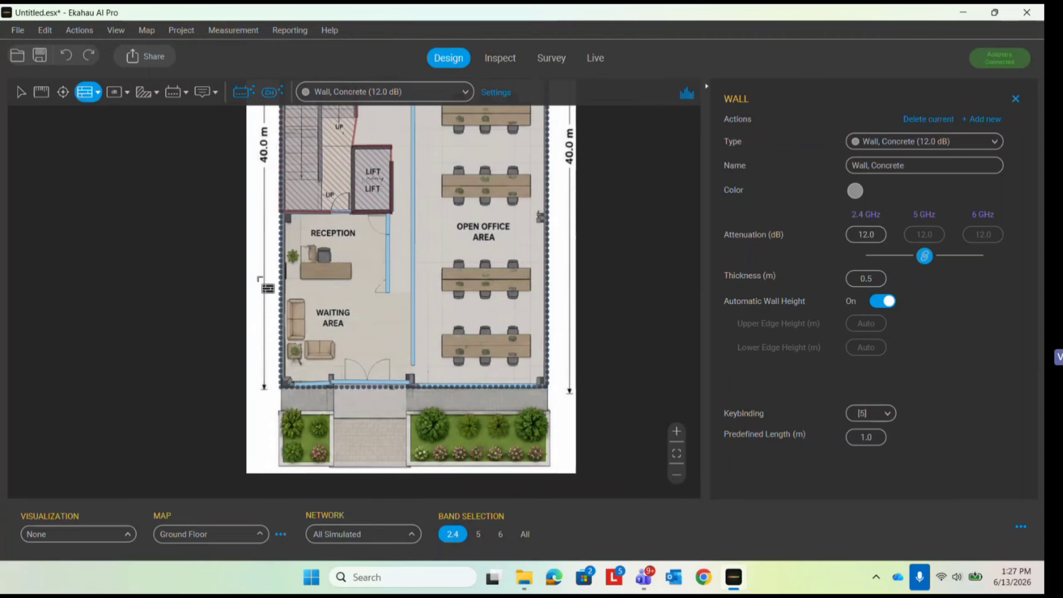
{"action": "scroll", "coordinate": [260, 278], "scroll_direction": "up", "scroll_amount": 5}
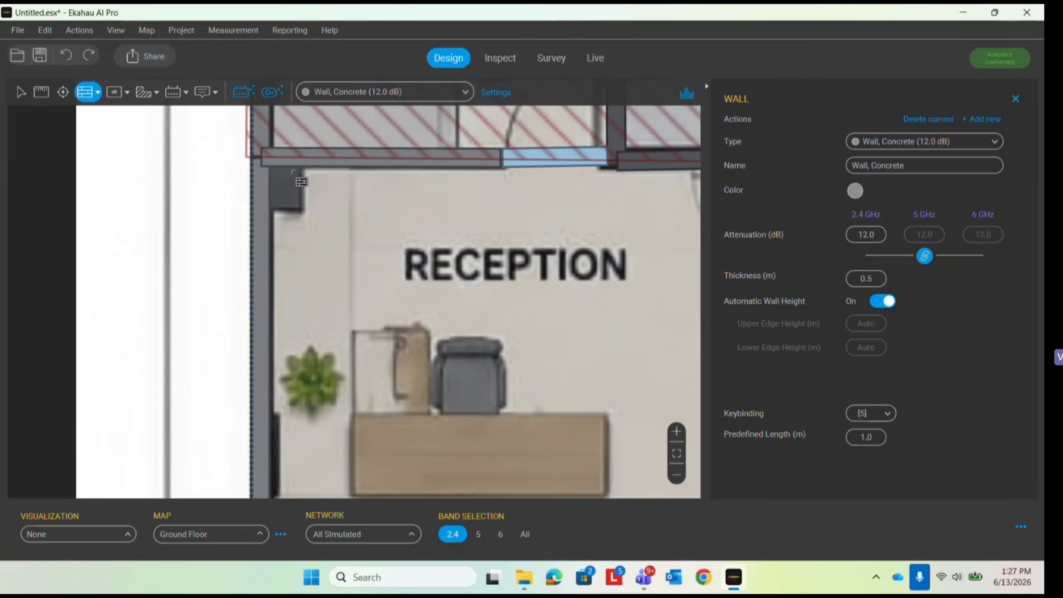
{"action": "scroll", "coordinate": [299, 219], "scroll_direction": "down", "scroll_amount": 3}
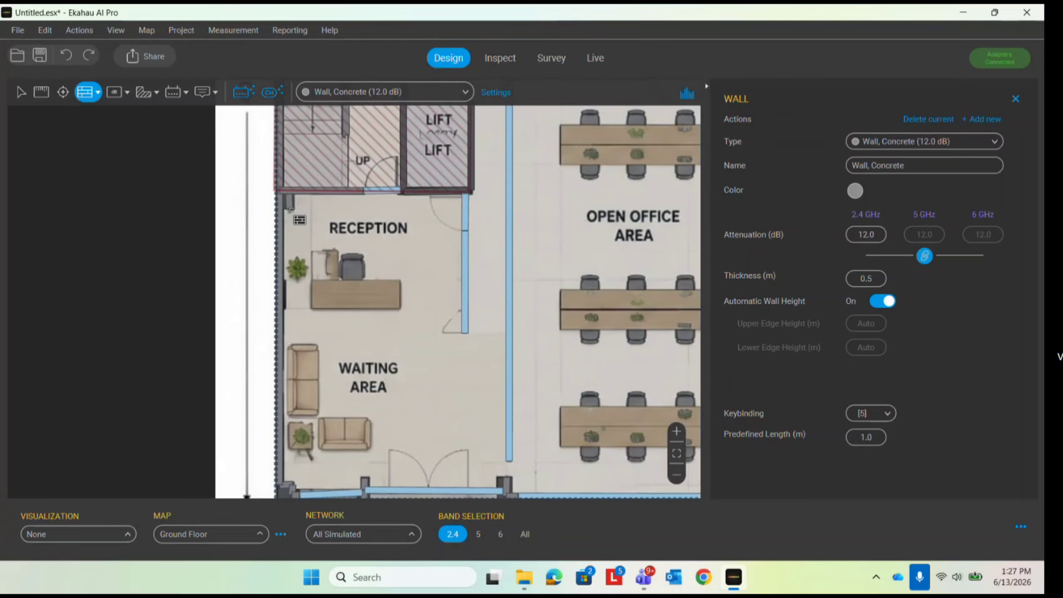
{"action": "scroll", "coordinate": [299, 219], "scroll_direction": "down", "scroll_amount": 4}
{"action": "scroll", "coordinate": [453, 261], "scroll_direction": "up", "scroll_amount": 3}
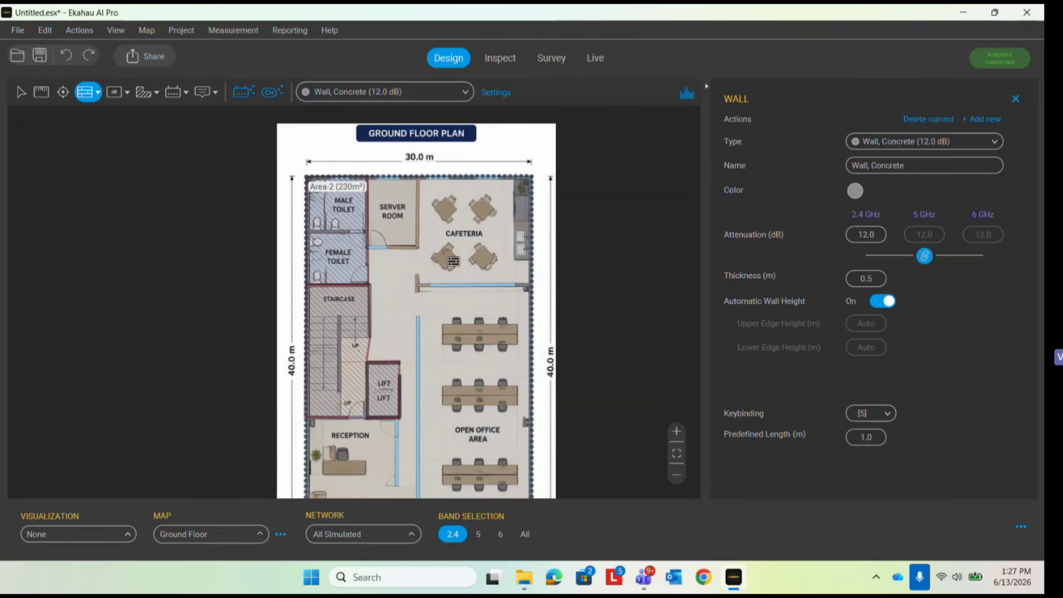
{"action": "scroll", "coordinate": [538, 181], "scroll_direction": "down", "scroll_amount": 1}
{"action": "scroll", "coordinate": [538, 181], "scroll_direction": "up", "scroll_amount": 4}
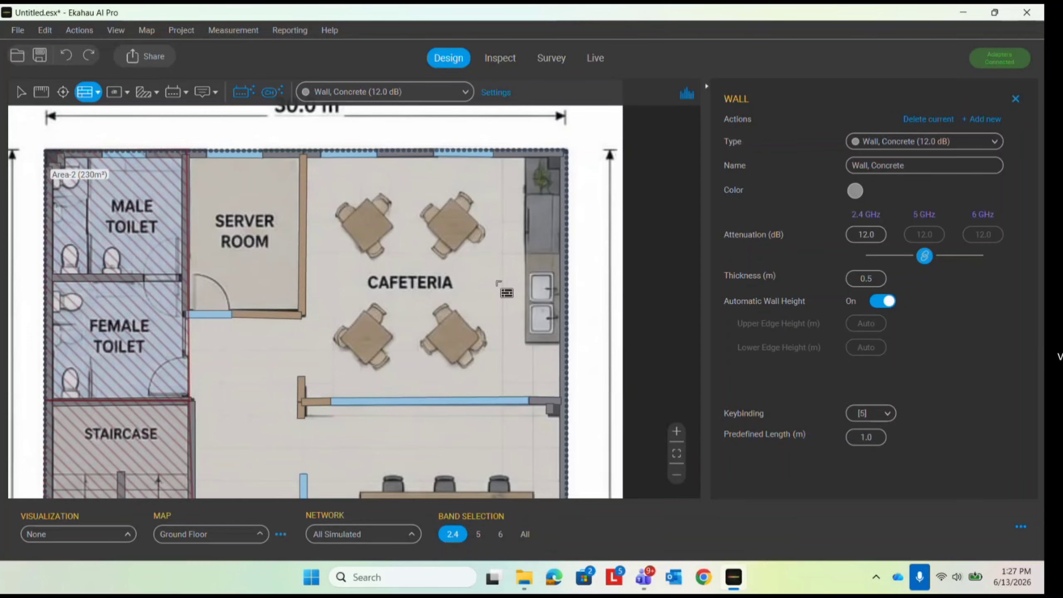
{"action": "scroll", "coordinate": [502, 289], "scroll_direction": "down", "scroll_amount": 3}
{"action": "scroll", "coordinate": [374, 207], "scroll_direction": "up", "scroll_amount": 1}
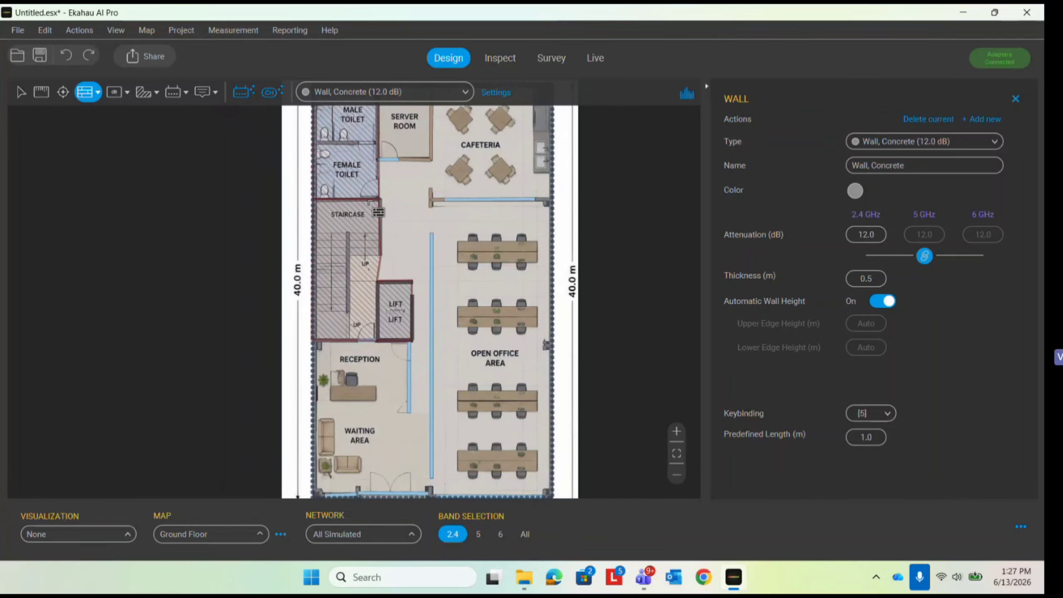
{"action": "scroll", "coordinate": [373, 207], "scroll_direction": "down", "scroll_amount": 2}
Leave wall drawing, show the project's access points, and look over the open office area
{"action": "left_click", "coordinate": [20, 92]}
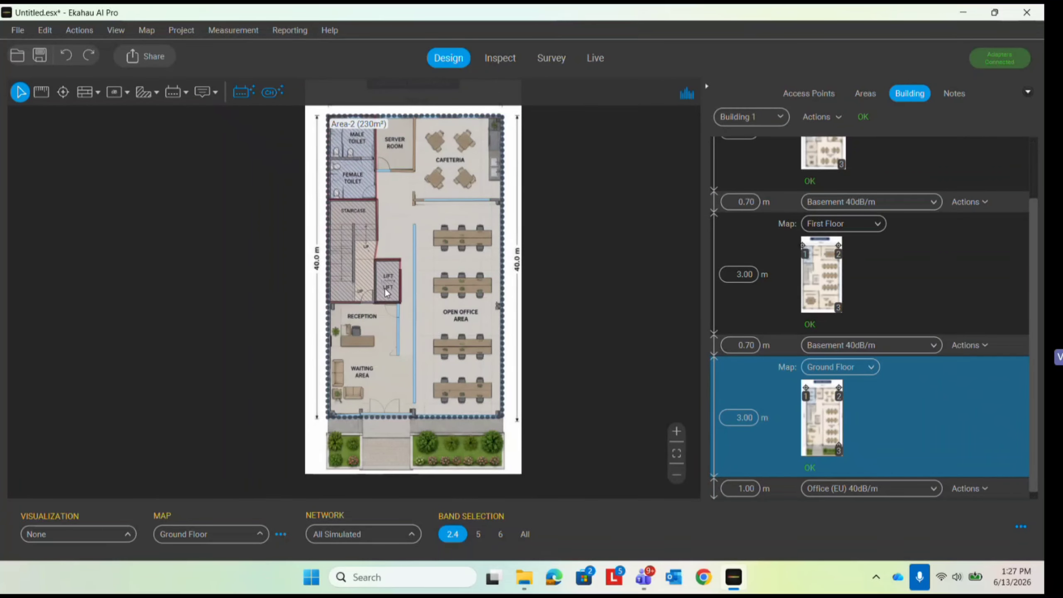
{"action": "left_click", "coordinate": [802, 103]}
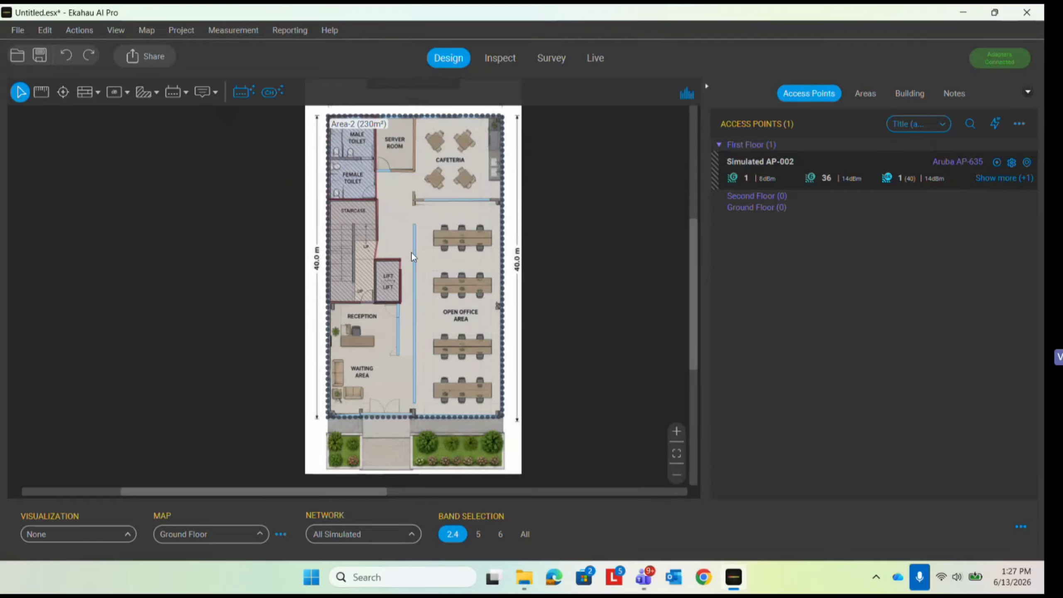
{"action": "scroll", "coordinate": [402, 353], "scroll_direction": "up", "scroll_amount": 2}
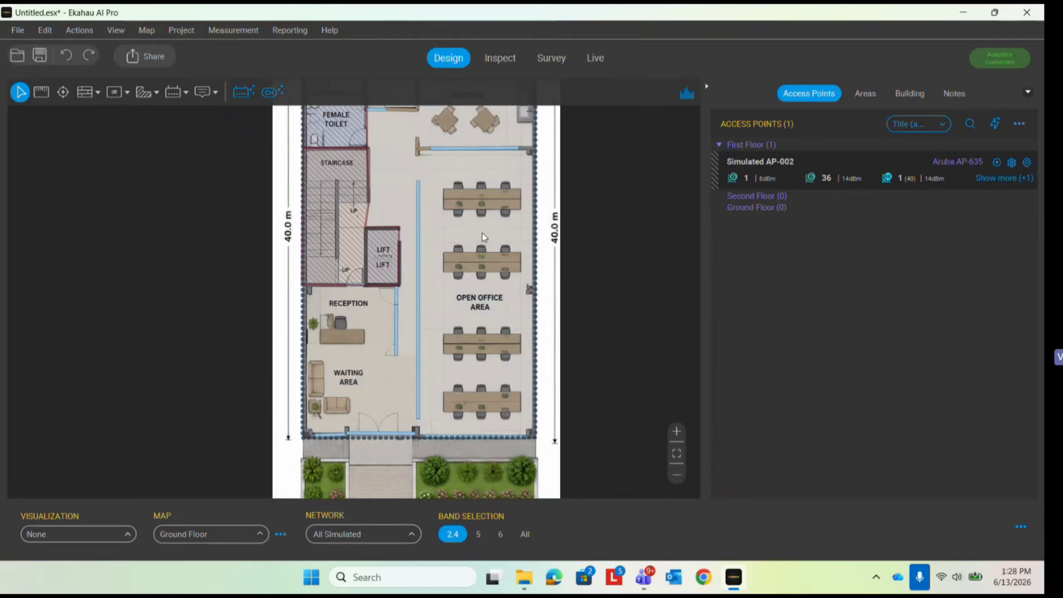
{"action": "scroll", "coordinate": [484, 308], "scroll_direction": "up", "scroll_amount": 2}
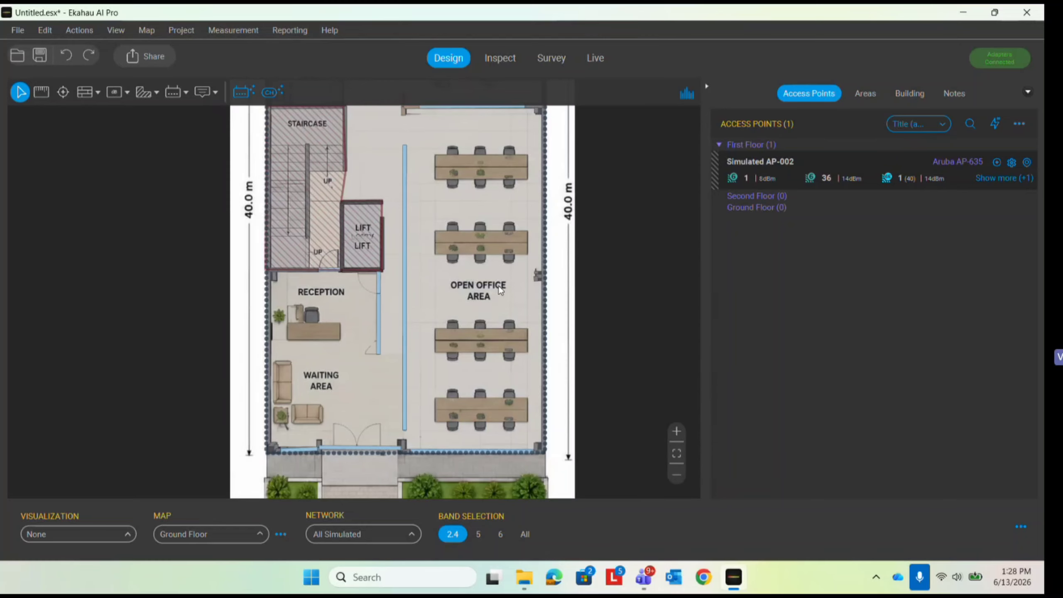
{"action": "scroll", "coordinate": [488, 286], "scroll_direction": "down", "scroll_amount": 2}
{"action": "scroll", "coordinate": [489, 285], "scroll_direction": "up", "scroll_amount": 1}
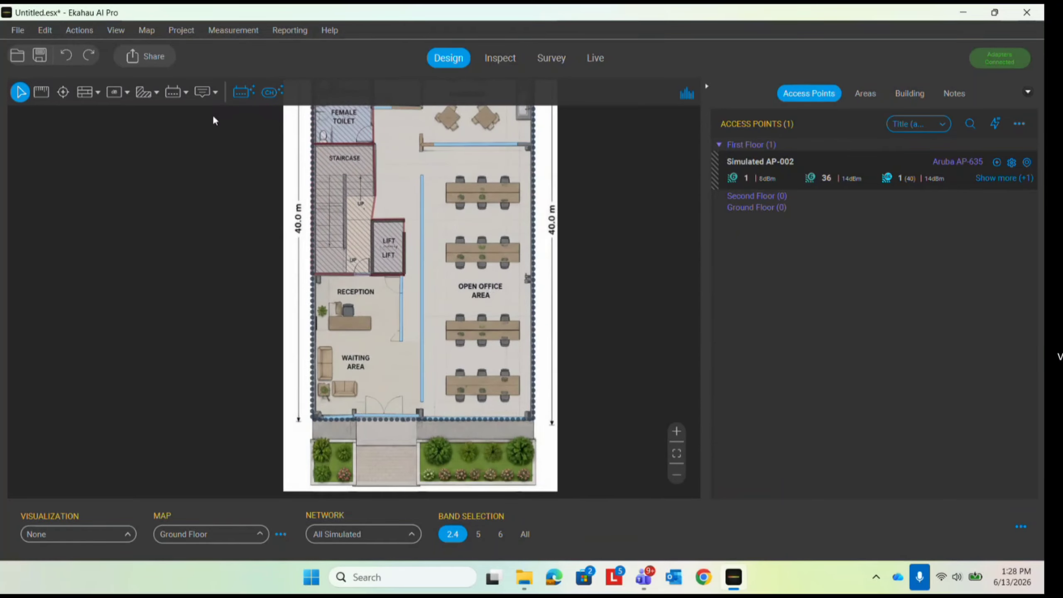
Draw a four-cornered coverage area over the Open Office Area, from the cafeteria partition to the front glazing, between the long glass partition and outer wall
{"action": "left_click", "coordinate": [142, 93]}
{"action": "left_click", "coordinate": [156, 93]}
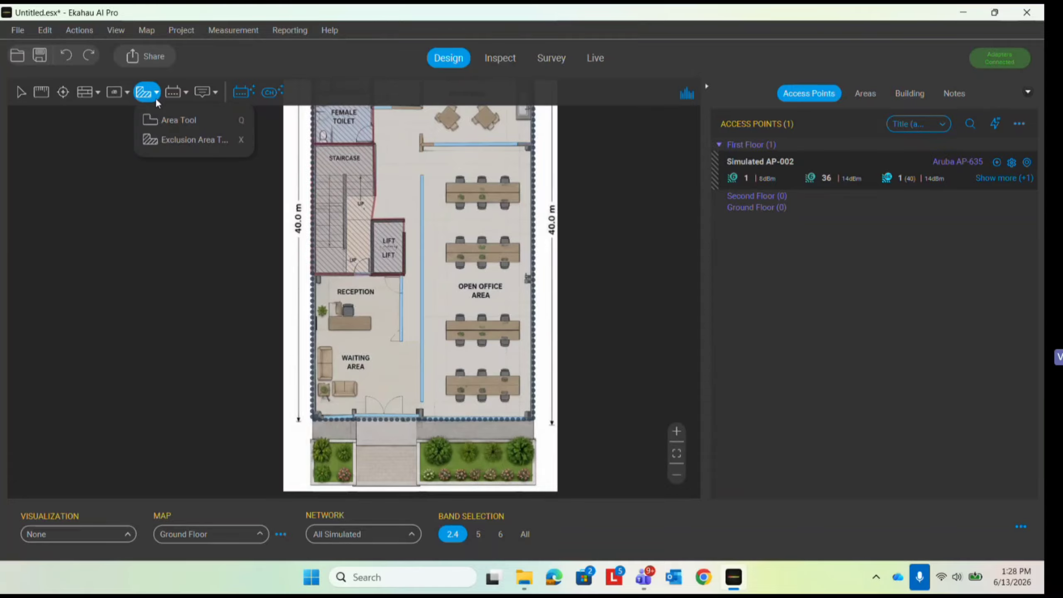
{"action": "left_click", "coordinate": [163, 119]}
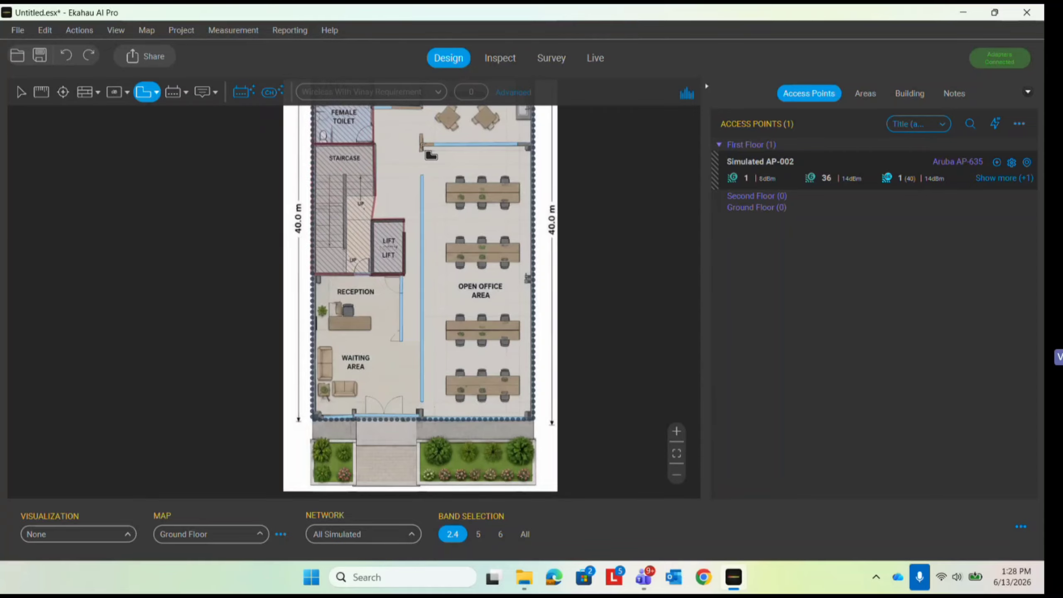
{"action": "scroll", "coordinate": [544, 152], "scroll_direction": "up", "scroll_amount": 5}
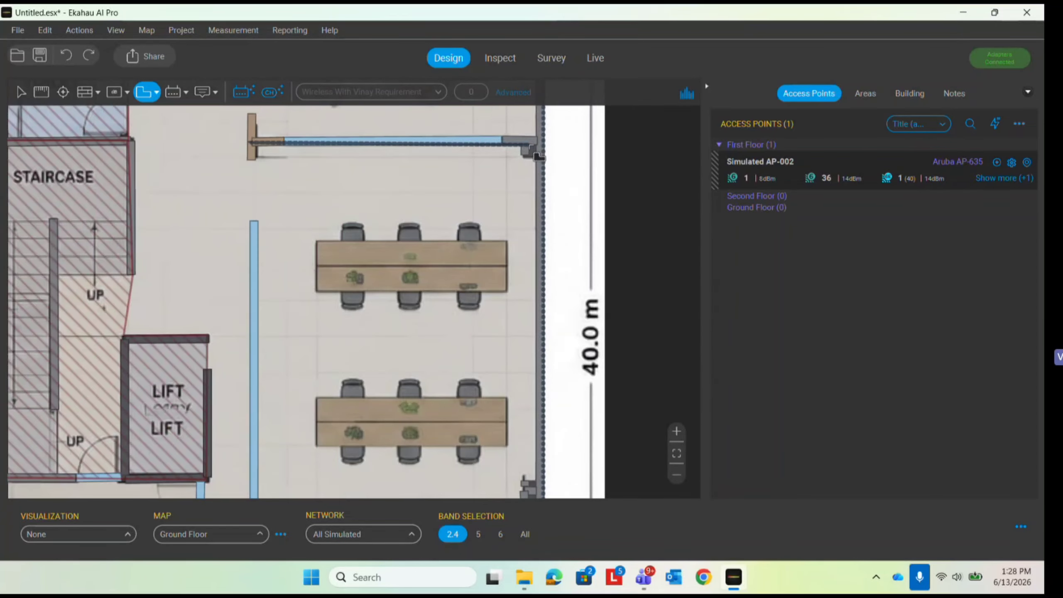
{"action": "left_click", "coordinate": [544, 143]}
{"action": "scroll", "coordinate": [544, 145], "scroll_direction": "down", "scroll_amount": 5}
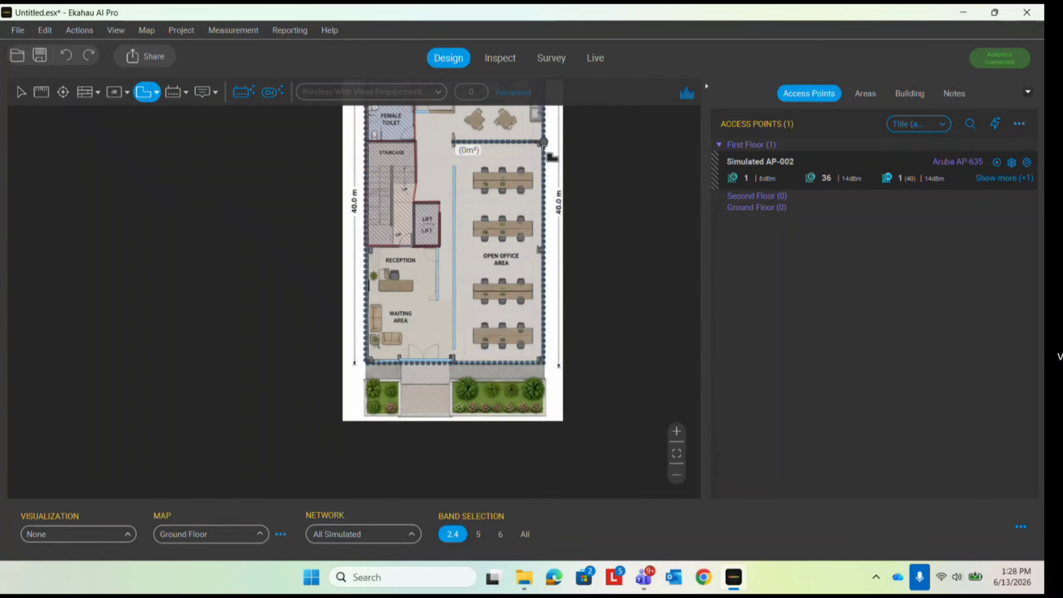
{"action": "scroll", "coordinate": [550, 366], "scroll_direction": "up", "scroll_amount": 3}
{"action": "scroll", "coordinate": [551, 365], "scroll_direction": "up", "scroll_amount": 3}
{"action": "left_click", "coordinate": [551, 367]}
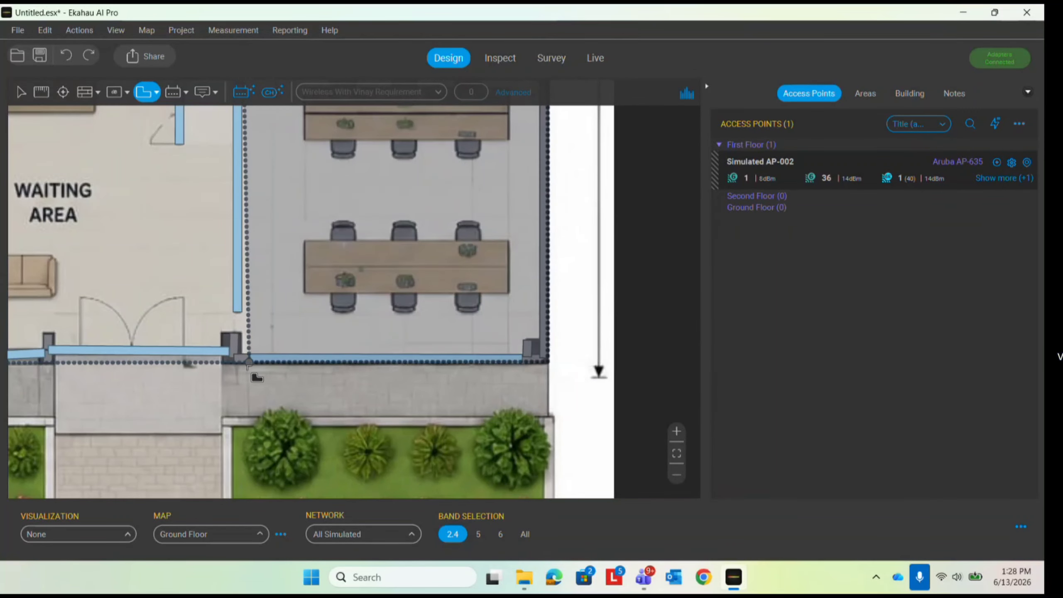
{"action": "left_click", "coordinate": [233, 364]}
{"action": "scroll", "coordinate": [323, 368], "scroll_direction": "down", "scroll_amount": 3}
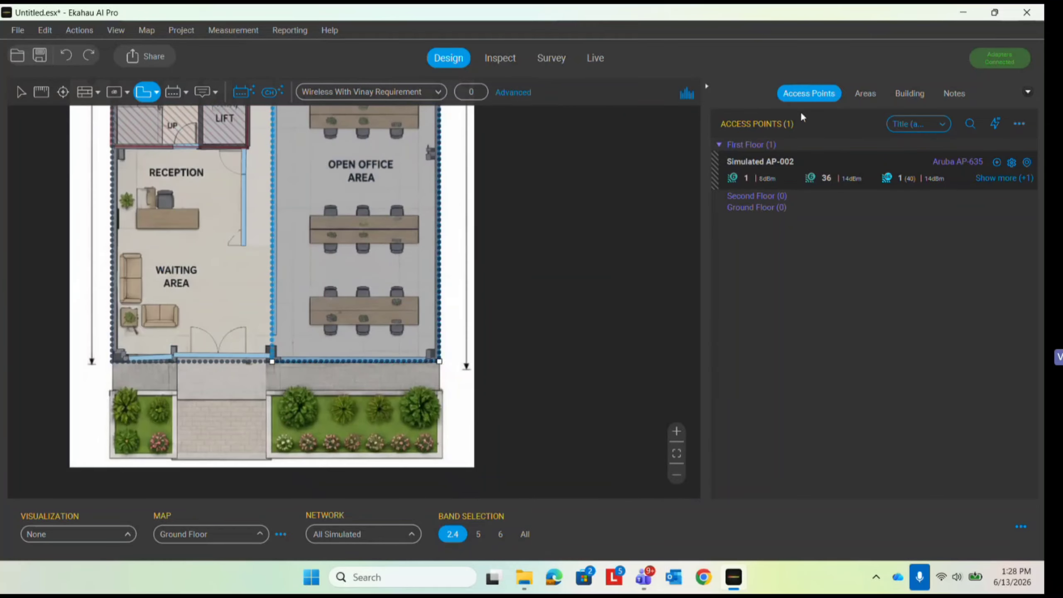
Rename the new open office coverage area as Open Office 24 Users
{"action": "left_click", "coordinate": [871, 98]}
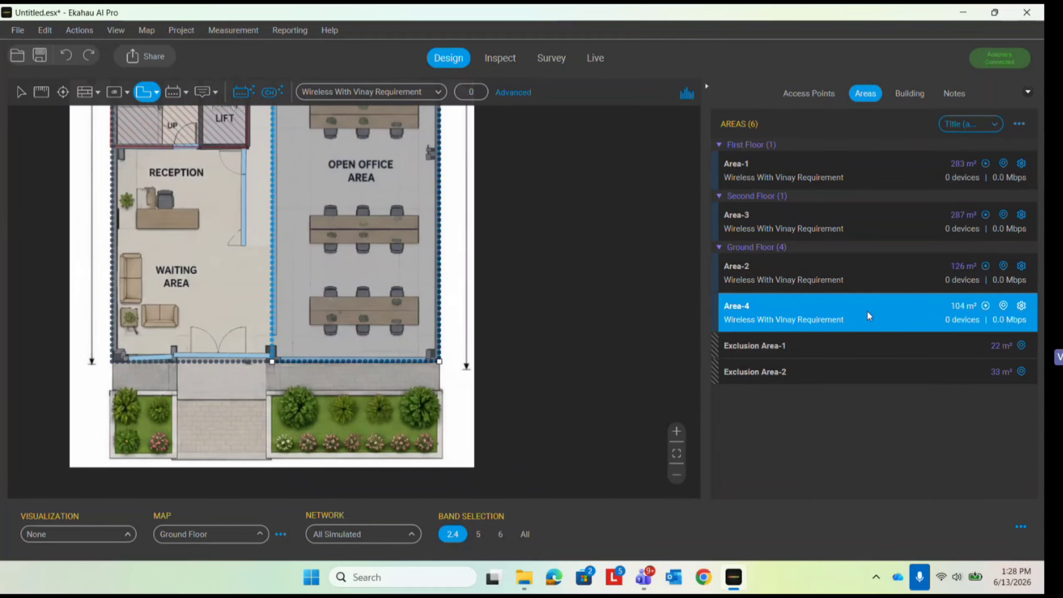
{"action": "right_click", "coordinate": [749, 305]}
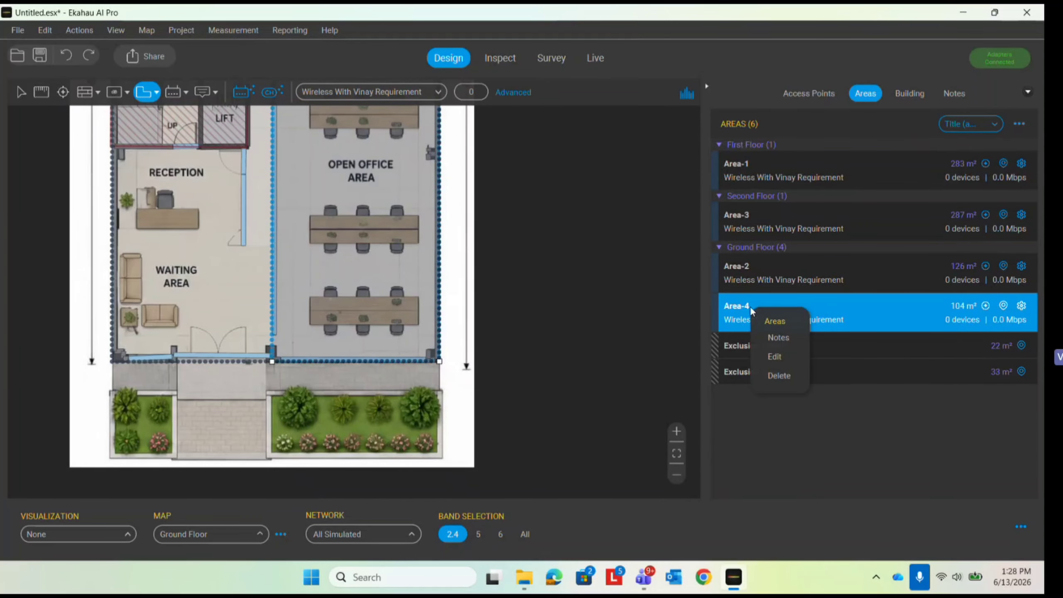
{"action": "left_click", "coordinate": [776, 356]}
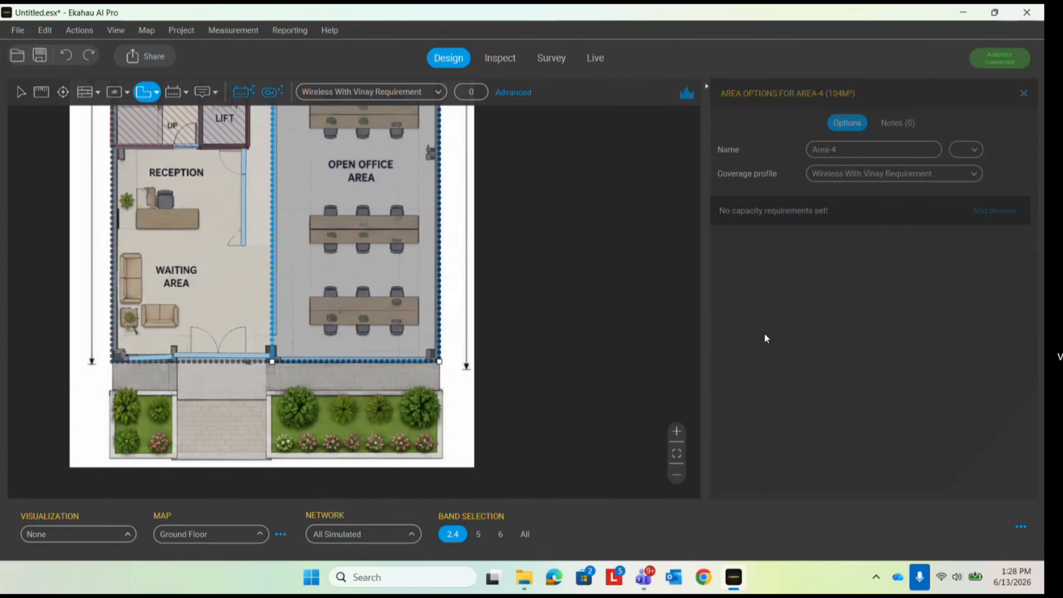
{"action": "triple_click", "coordinate": [848, 150]}
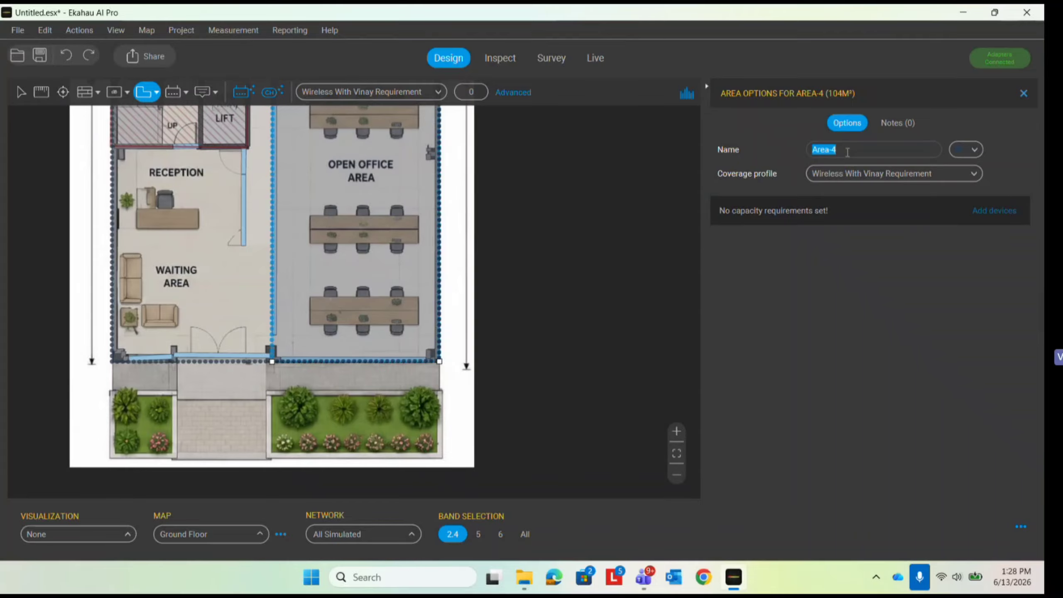
{"action": "type", "text": "O"}
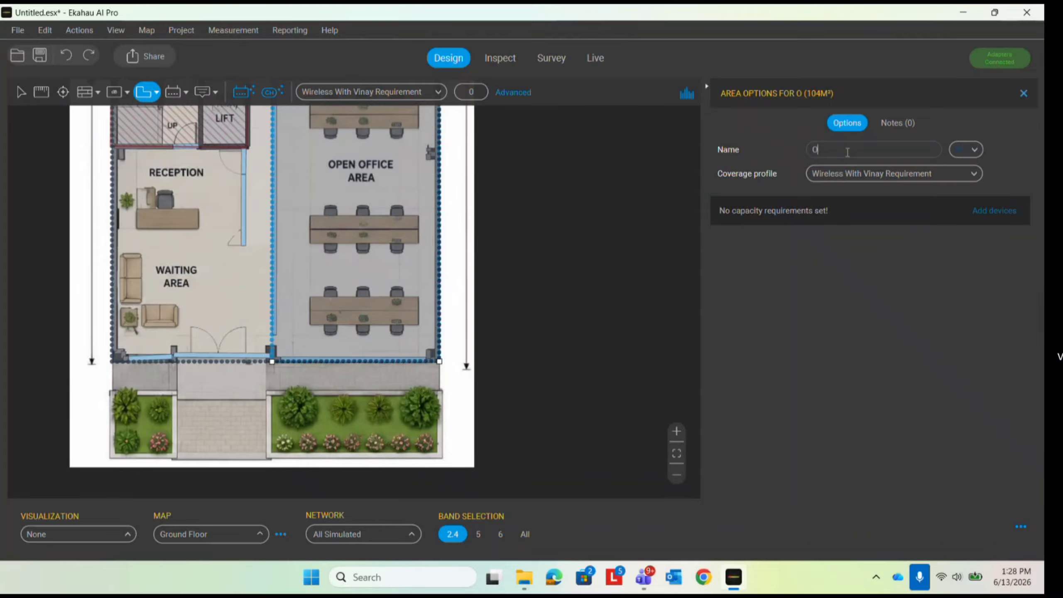
{"action": "type", "text": "pen Office "}
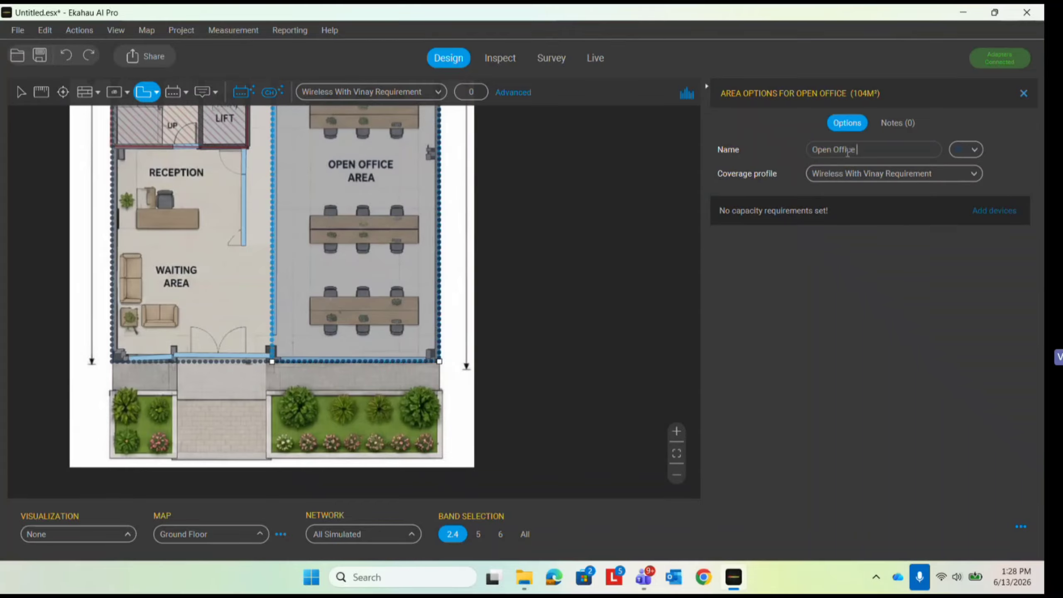
{"action": "type", "text": "24 Users"}
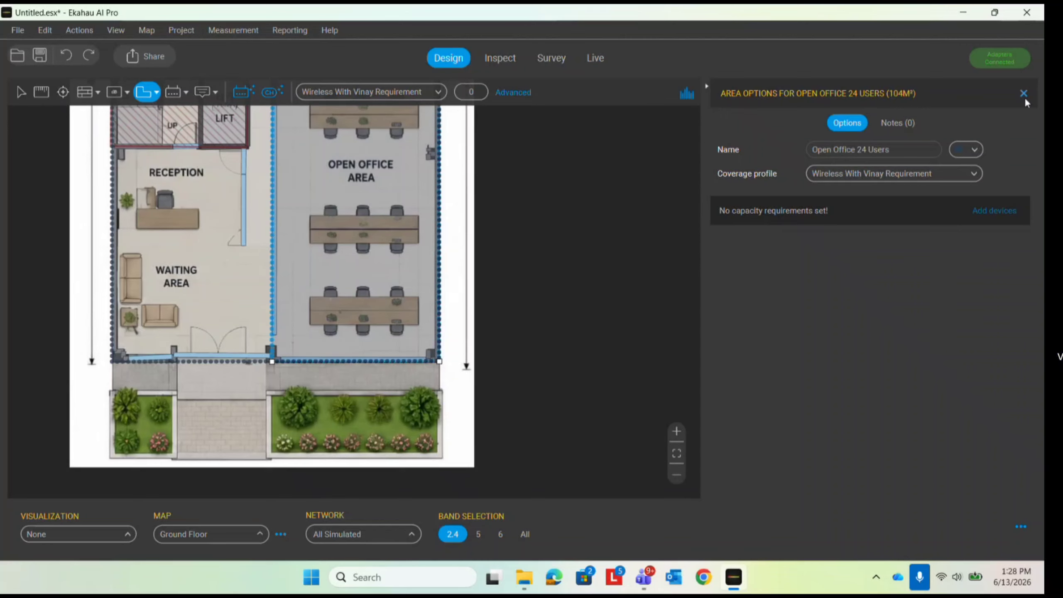
Add 30 Generic Wi-Fi 6E Smartphone devices with Normal SLA (2 Mbps) to the open office area's capacity requirements
{"action": "left_click", "coordinate": [994, 210]}
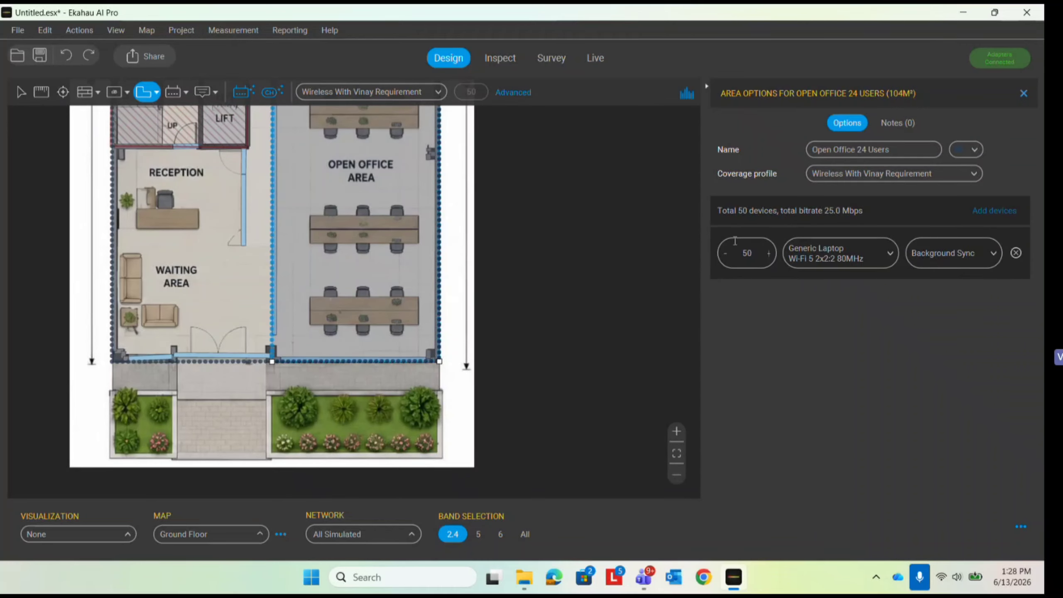
{"action": "left_click", "coordinate": [870, 253]}
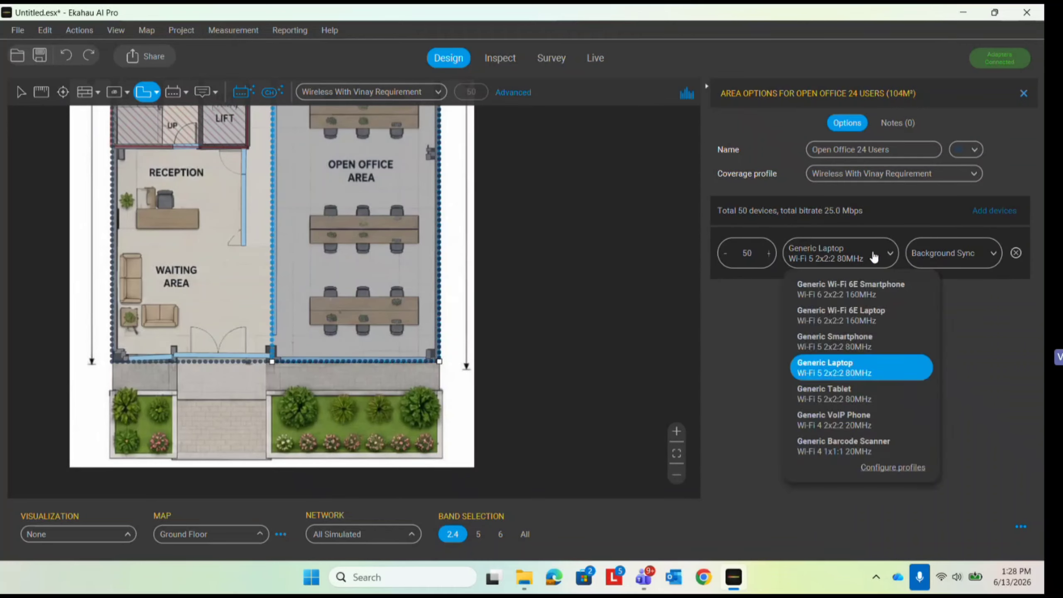
{"action": "left_click", "coordinate": [869, 282]}
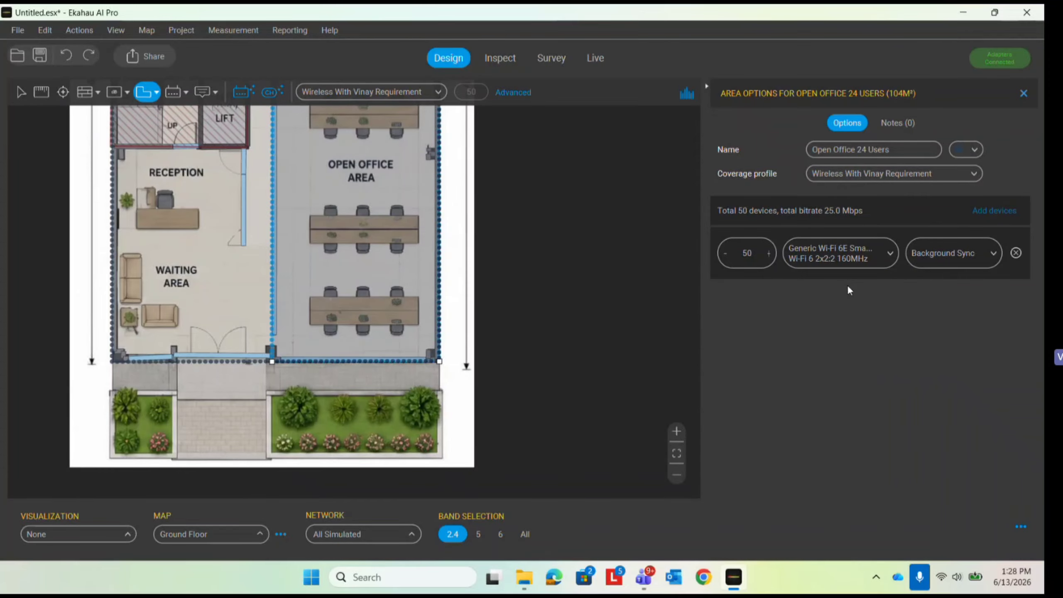
{"action": "left_click", "coordinate": [971, 260]}
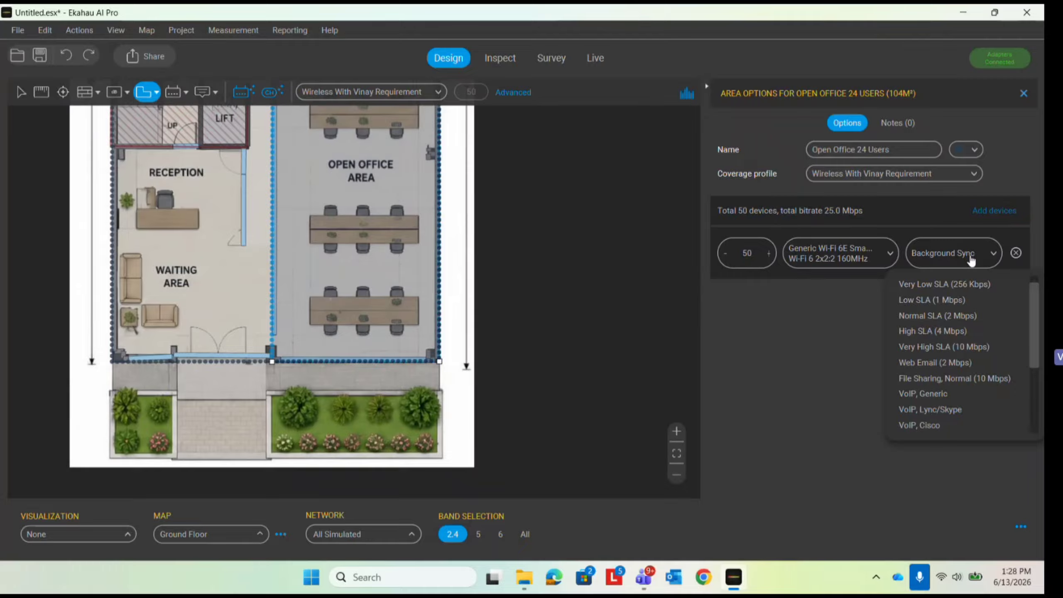
{"action": "left_click", "coordinate": [935, 319]}
{"action": "double_click", "coordinate": [748, 254]}
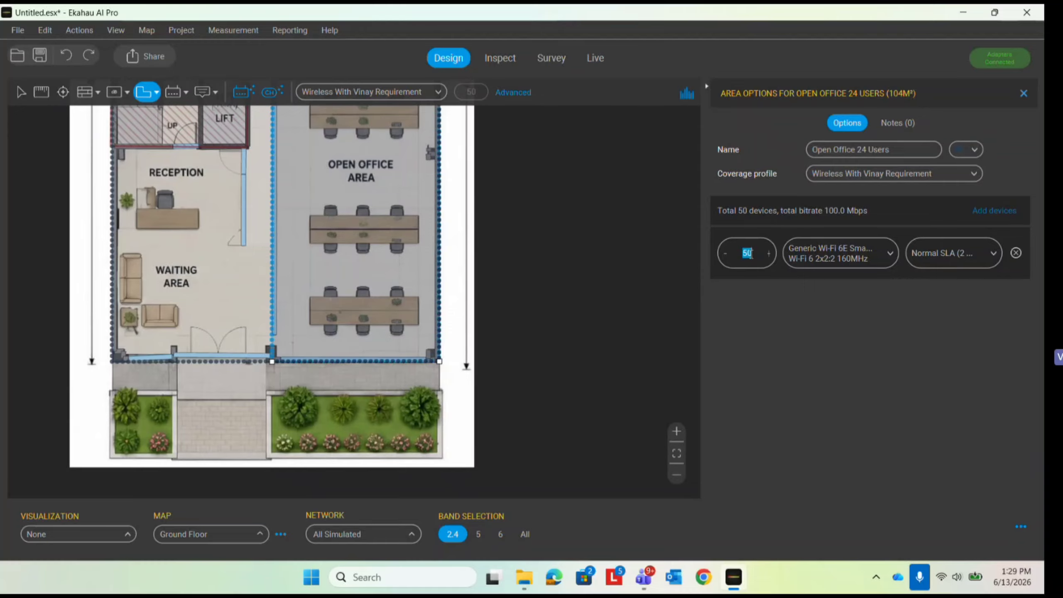
{"action": "type", "text": "30"}
{"action": "left_click", "coordinate": [1001, 196]}
Add 30 Generic Wi-Fi 6E Laptop devices with Very High SLA (10 Mbps) to the open office area's capacity requirements
{"action": "left_click", "coordinate": [993, 210]}
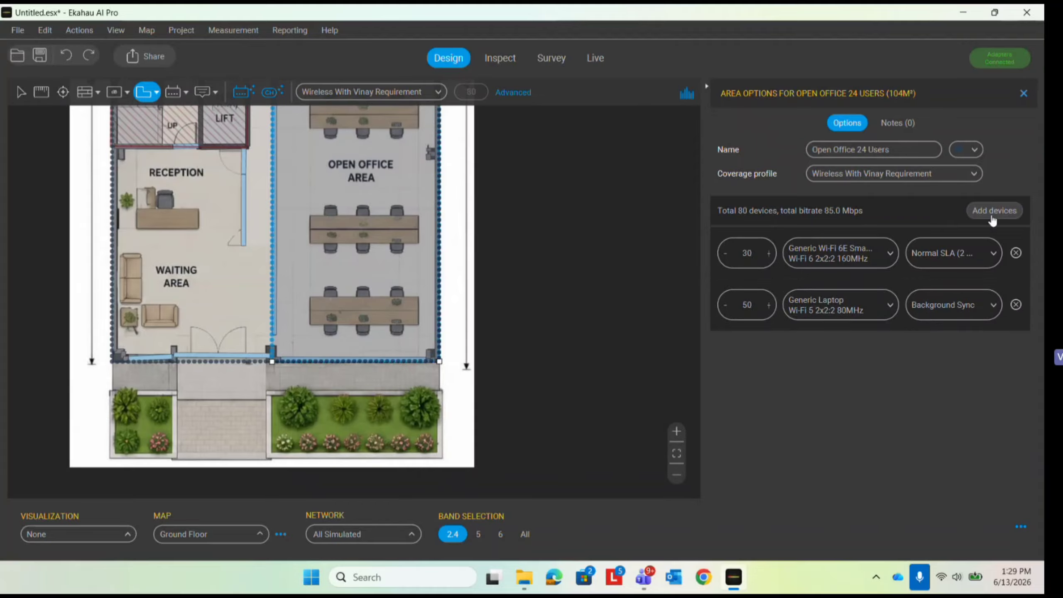
{"action": "left_click", "coordinate": [984, 310]}
{"action": "left_click", "coordinate": [889, 304]}
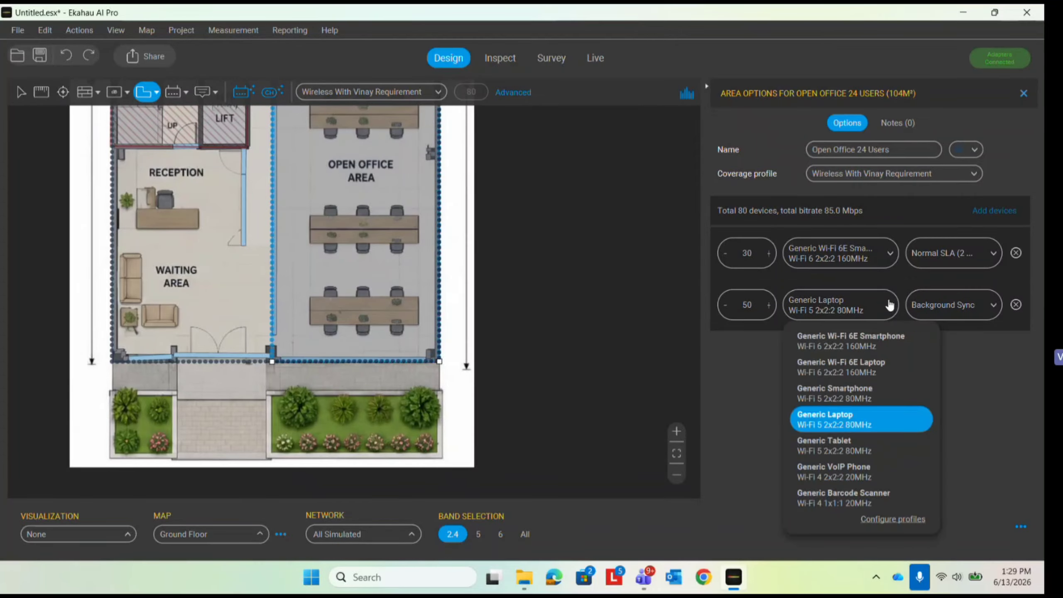
{"action": "left_click", "coordinate": [841, 372]}
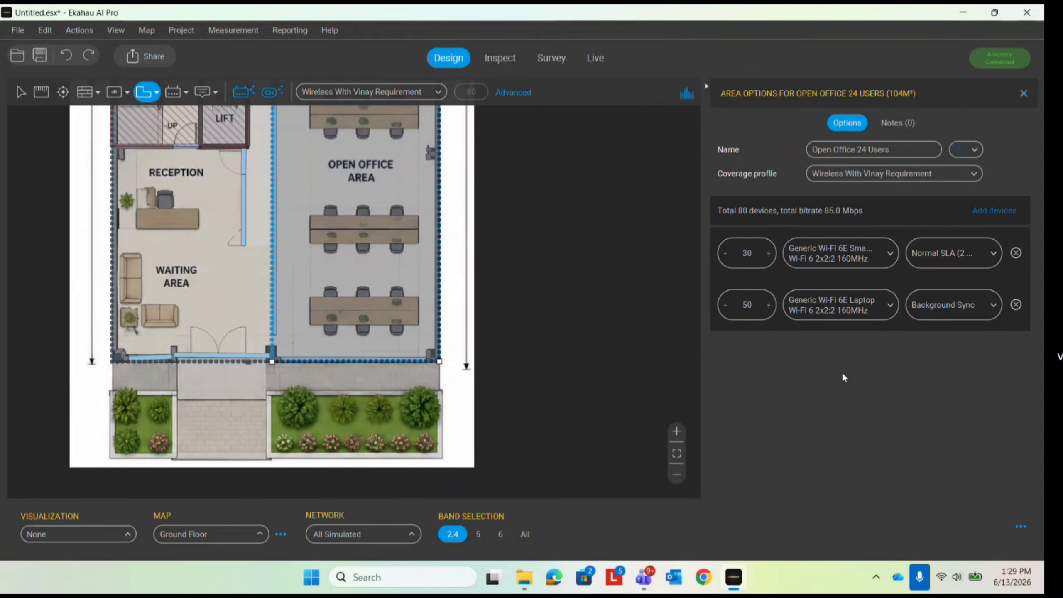
{"action": "double_click", "coordinate": [753, 304]}
{"action": "type", "text": "30"}
{"action": "left_click", "coordinate": [950, 311]}
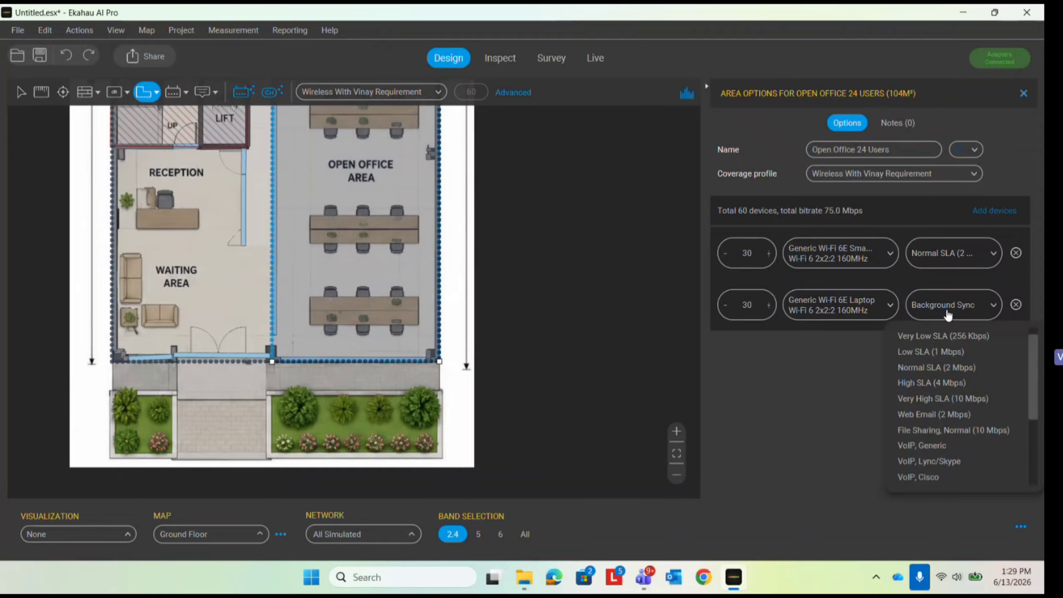
{"action": "left_click", "coordinate": [941, 401]}
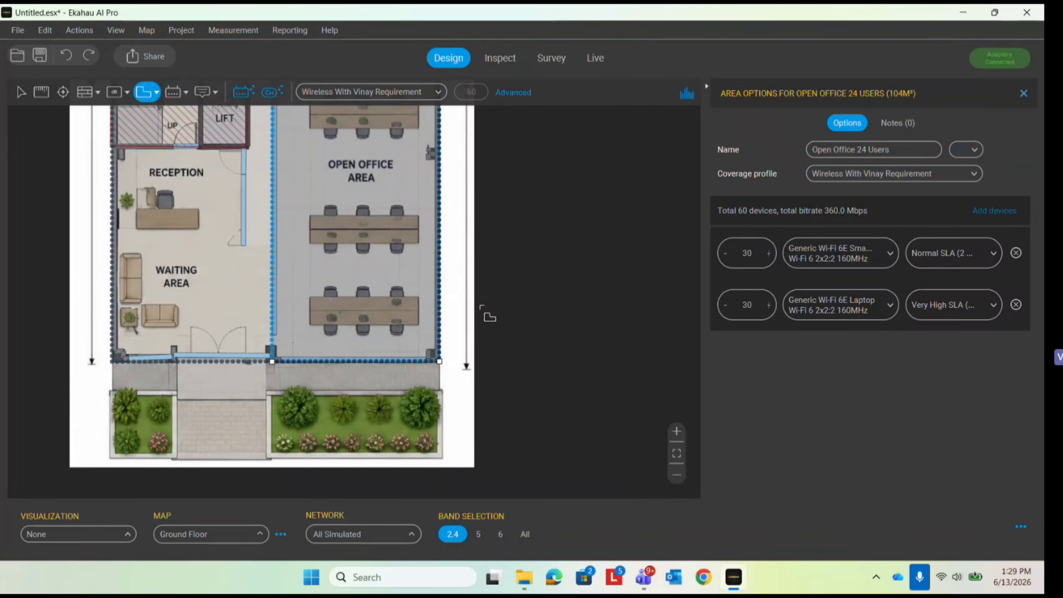
Add 6 Generic VoIP Phone devices with Normal SLA (2 Mbps) to the Open Office 24 Users area
{"action": "left_click", "coordinate": [21, 93]}
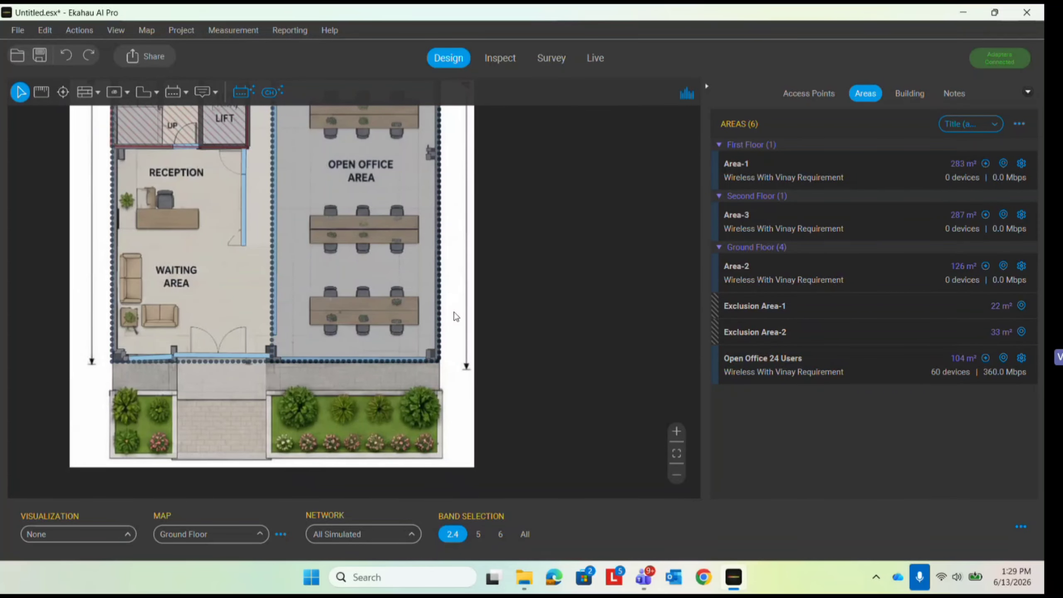
{"action": "scroll", "coordinate": [354, 251], "scroll_direction": "down", "scroll_amount": 3}
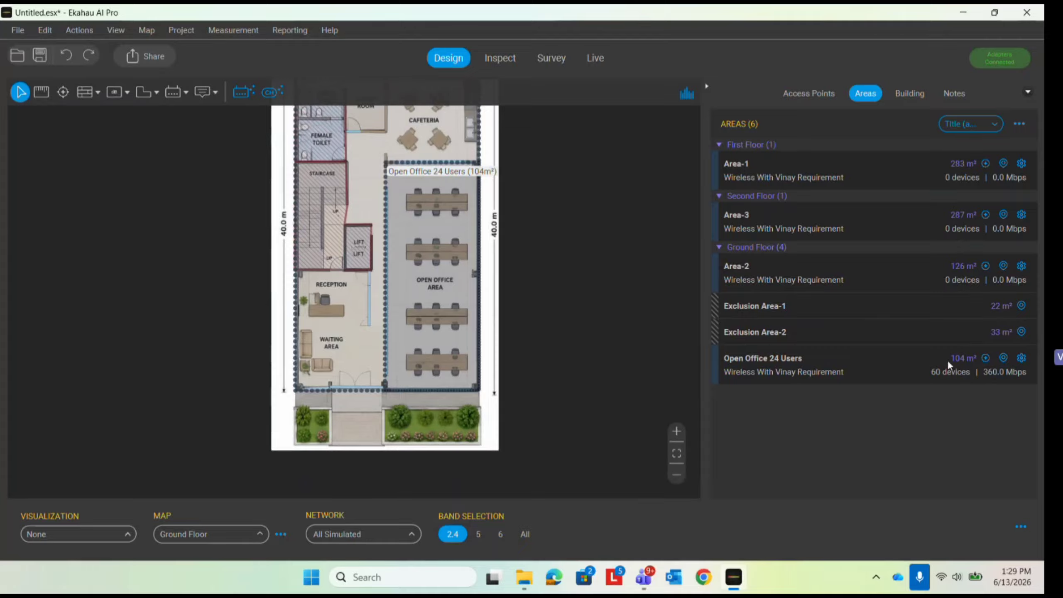
{"action": "left_click", "coordinate": [1021, 359]}
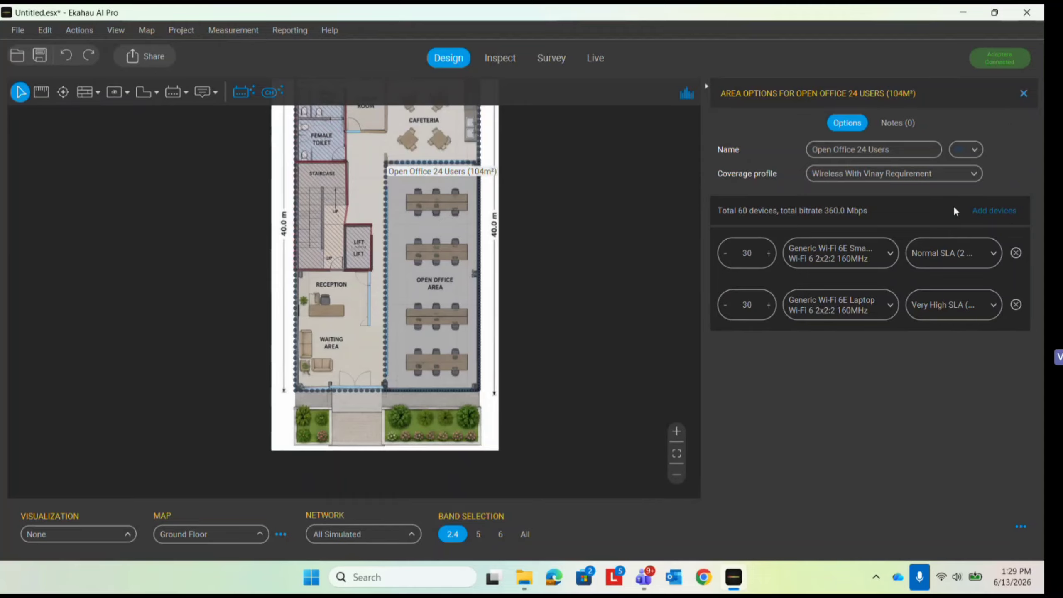
{"action": "left_click", "coordinate": [994, 210]}
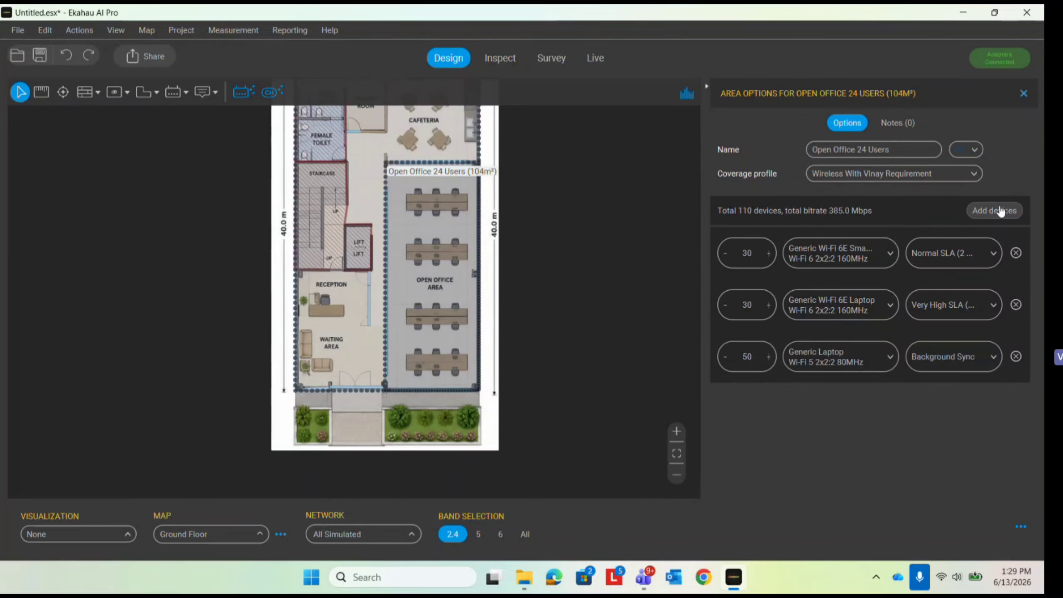
{"action": "left_click", "coordinate": [868, 360]}
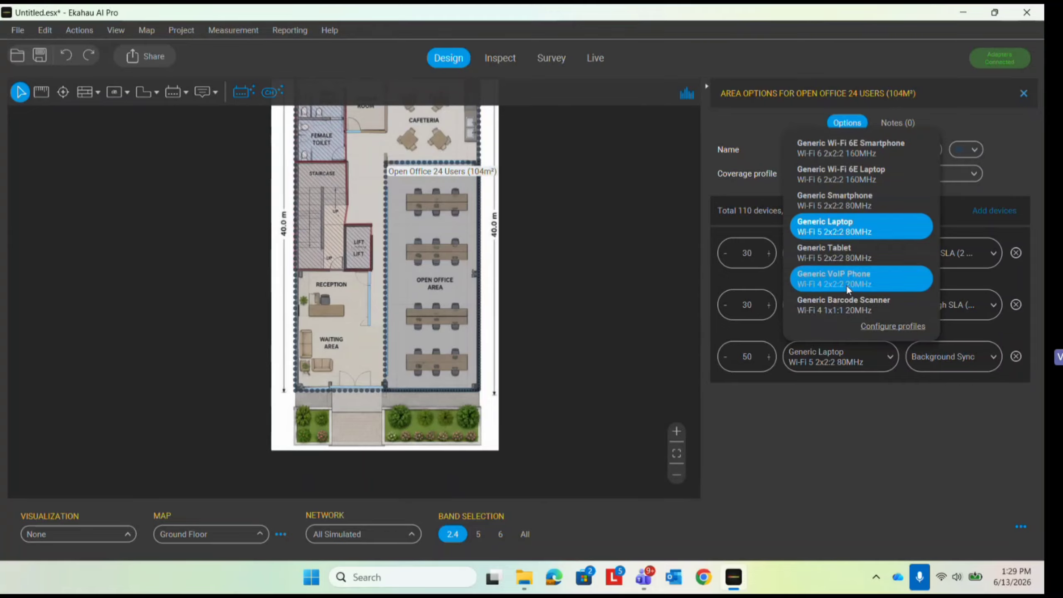
{"action": "left_click", "coordinate": [877, 281]}
{"action": "double_click", "coordinate": [753, 362]}
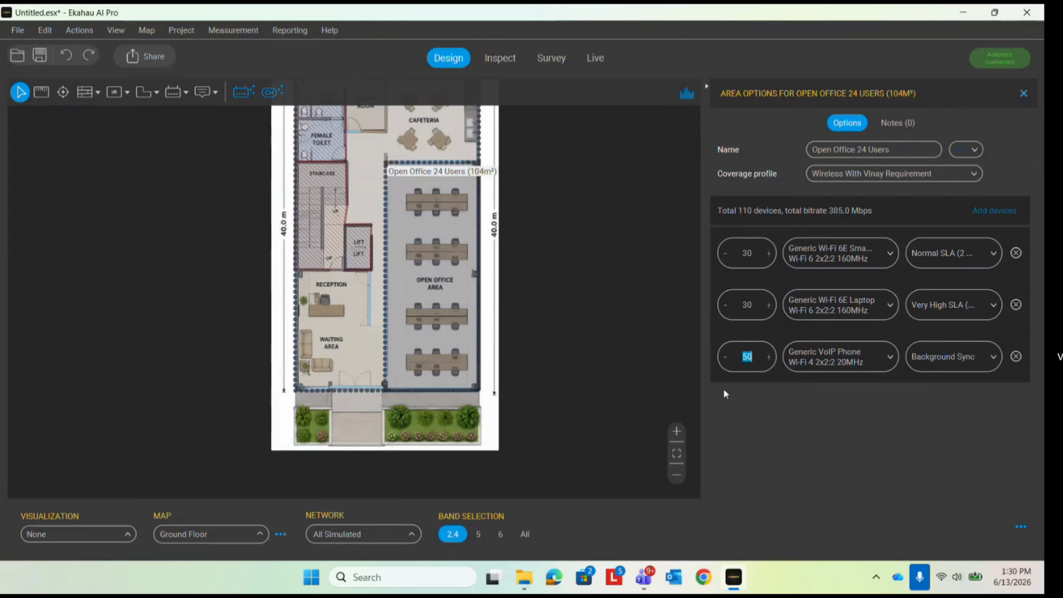
{"action": "type", "text": "6"}
{"action": "left_click", "coordinate": [938, 357]}
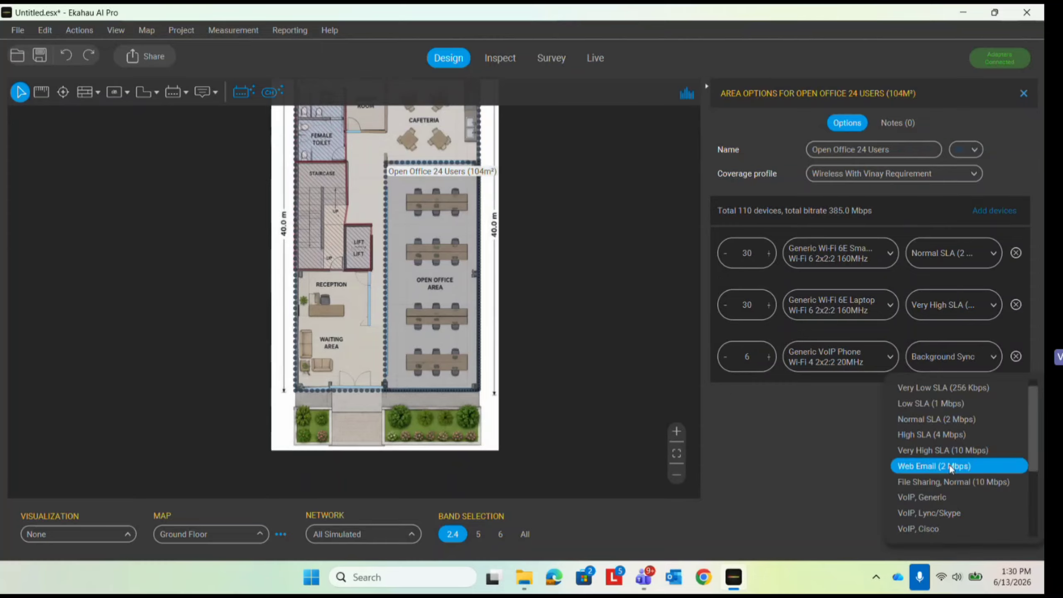
{"action": "left_click", "coordinate": [942, 418]}
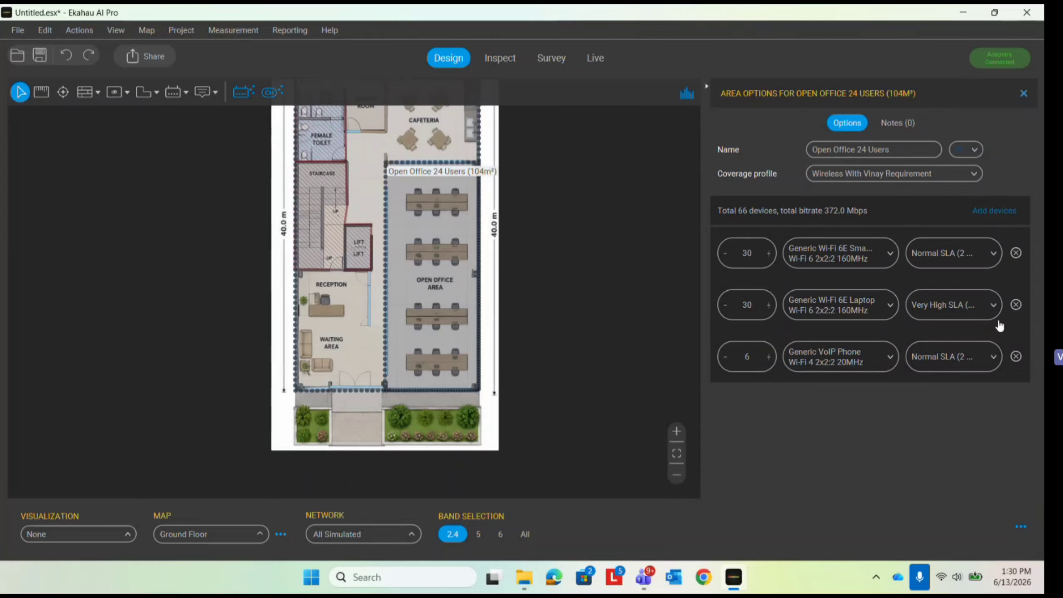
Add another device entry to the area and create a new device profile for it named Office TV
{"action": "left_click", "coordinate": [994, 210]}
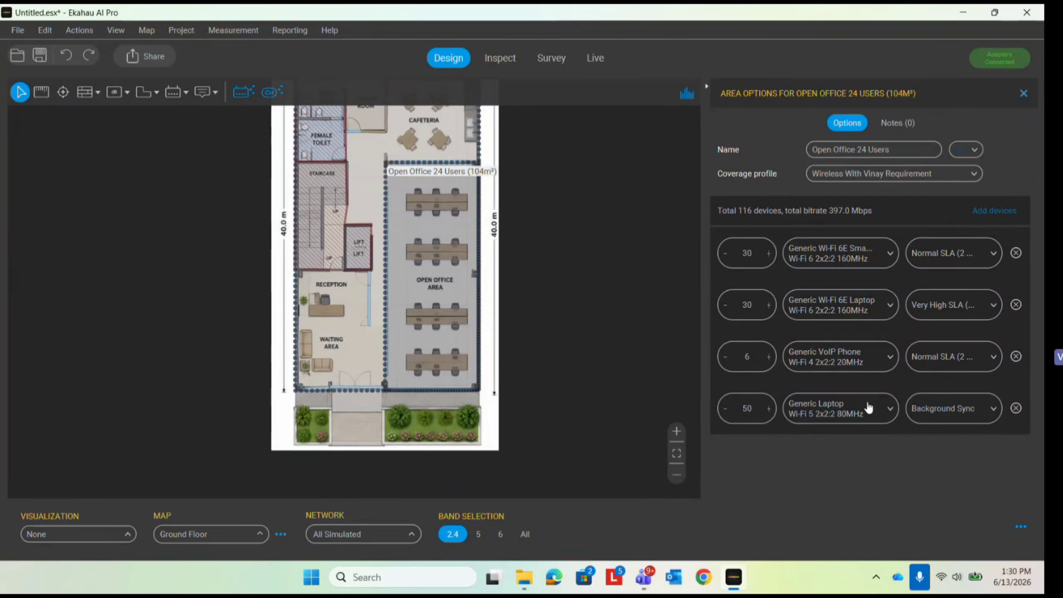
{"action": "left_click", "coordinate": [868, 406]}
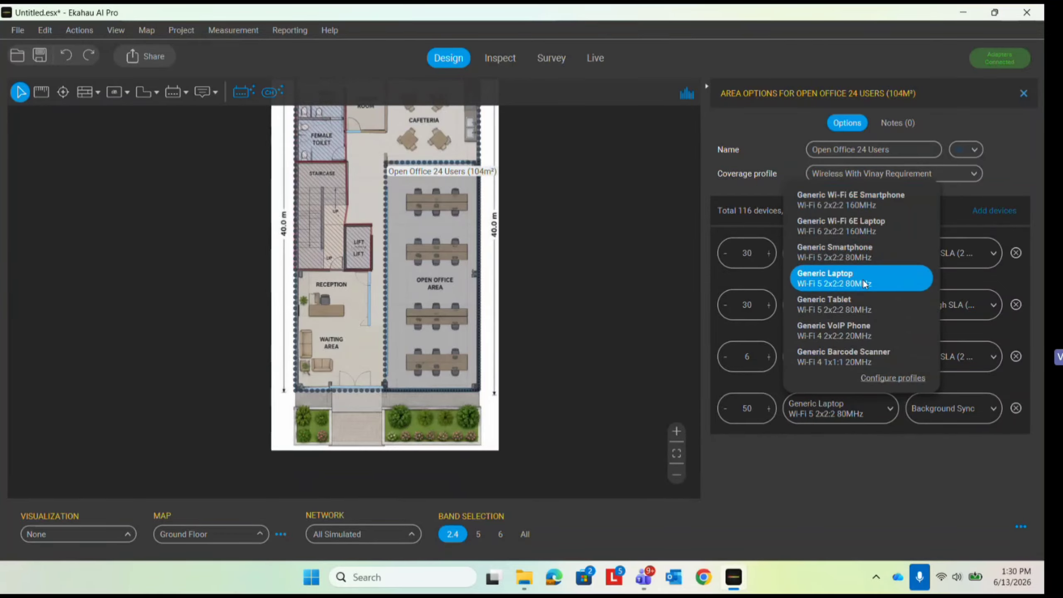
{"action": "left_click", "coordinate": [892, 378]}
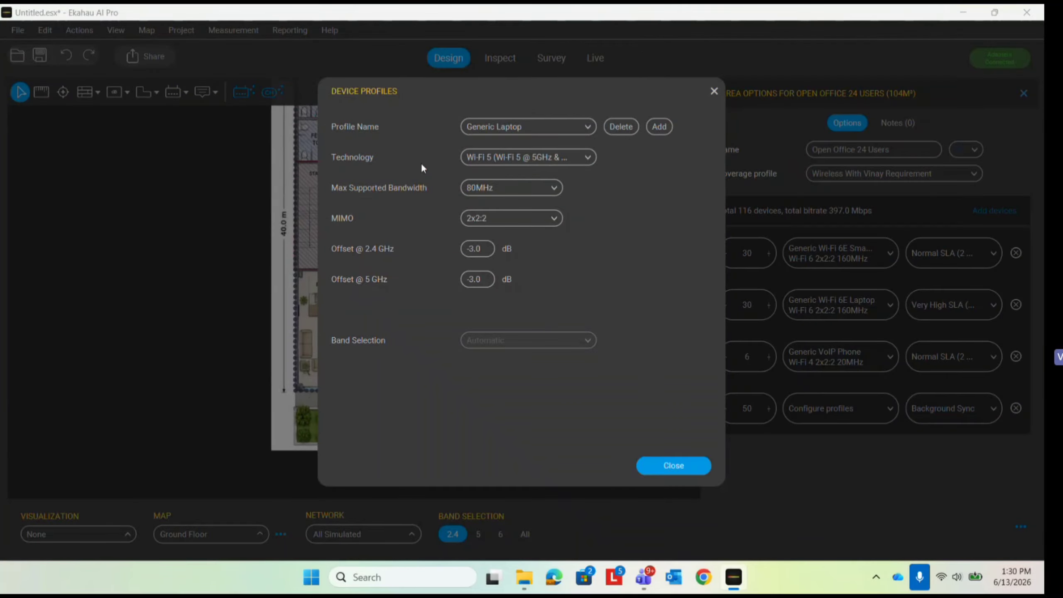
{"action": "left_click", "coordinate": [573, 128]}
{"action": "left_click", "coordinate": [567, 126]}
{"action": "left_click", "coordinate": [657, 128]}
{"action": "double_click", "coordinate": [530, 129]}
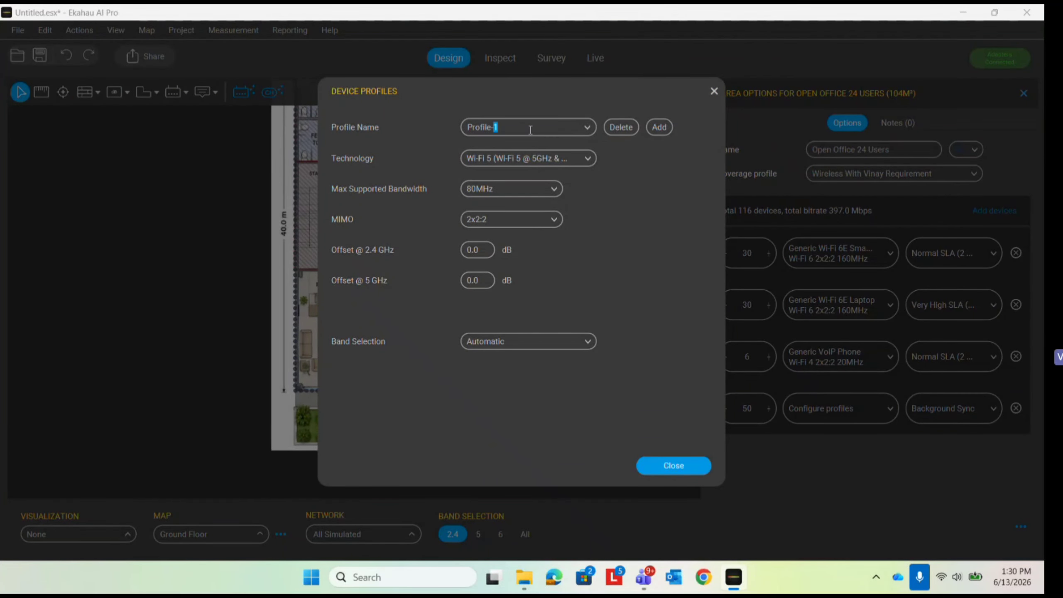
{"action": "triple_click", "coordinate": [530, 130]}
{"action": "type", "text": "T"}
{"action": "type", "text": "Office TV"}
Set the Office TV profile's technology to Wi-Fi 6 (2.4GHz & 5GHz), keeping the 80MHz maximum bandwidth
{"action": "left_click", "coordinate": [581, 161]}
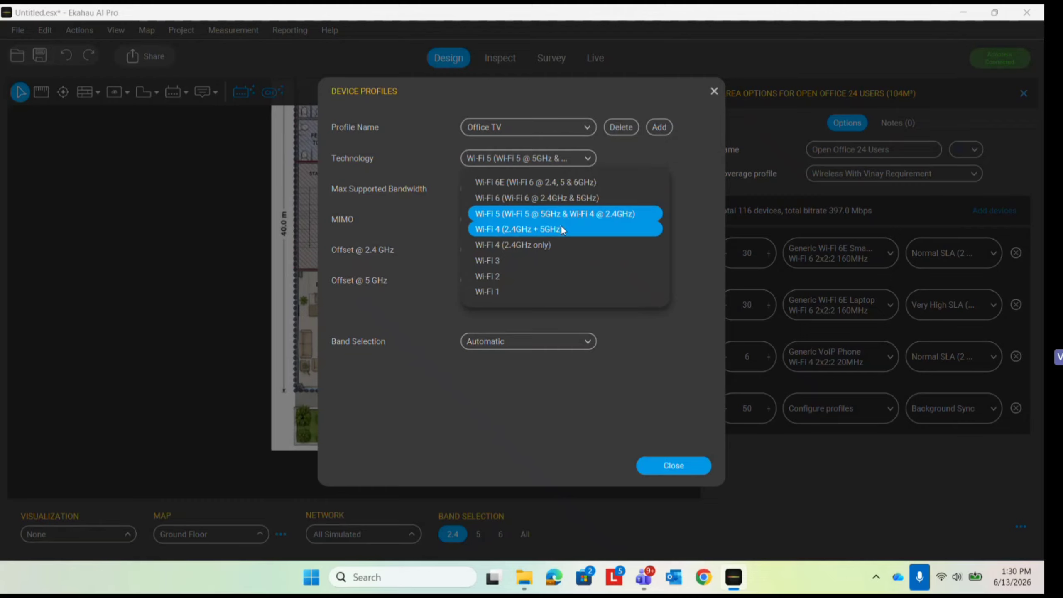
{"action": "left_click", "coordinate": [553, 195]}
{"action": "left_click", "coordinate": [517, 196]}
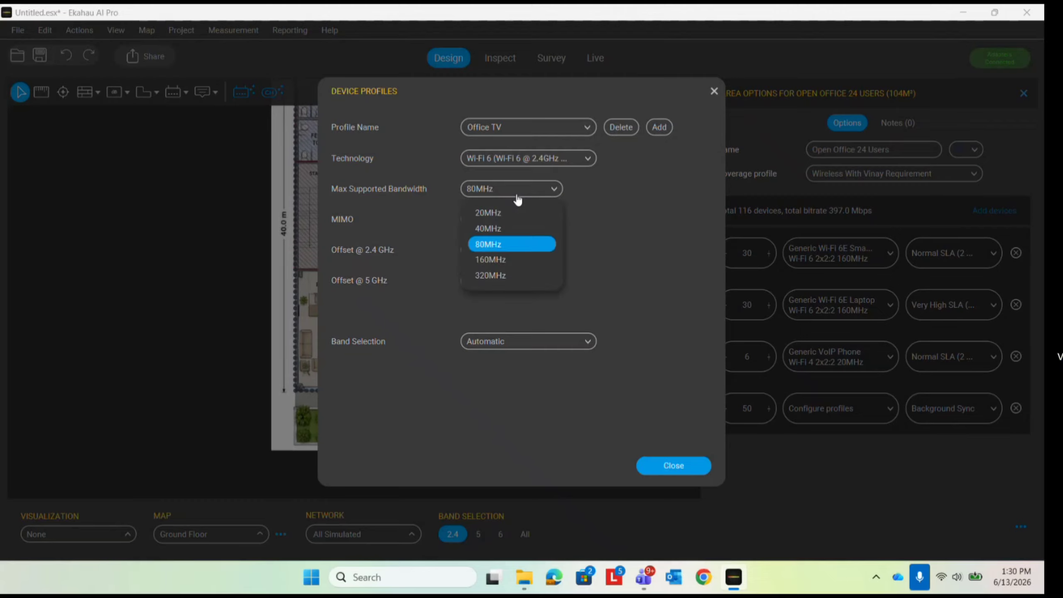
{"action": "left_click", "coordinate": [517, 196]}
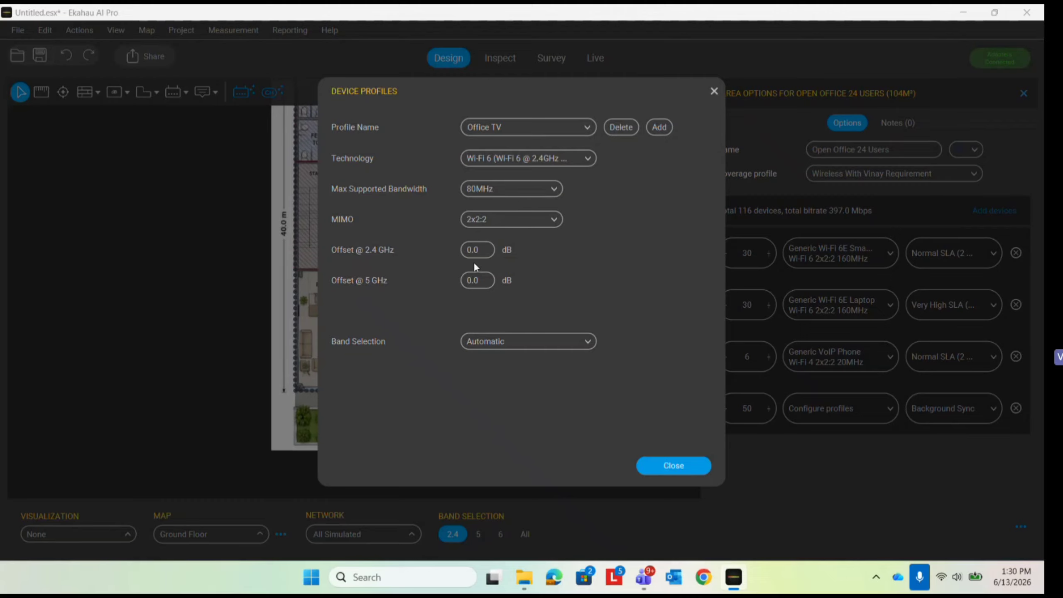
Set the Office TV profile's 5 GHz offset to -5.0 dB, keep automatic band selection, and close the device profiles
{"action": "double_click", "coordinate": [479, 279]}
{"action": "type", "text": "5"}
{"action": "left_click", "coordinate": [617, 272]}
{"action": "double_click", "coordinate": [484, 283]}
{"action": "key", "text": "BackSpace"}
{"action": "type", "text": "-5.0"}
{"action": "left_click", "coordinate": [547, 347]}
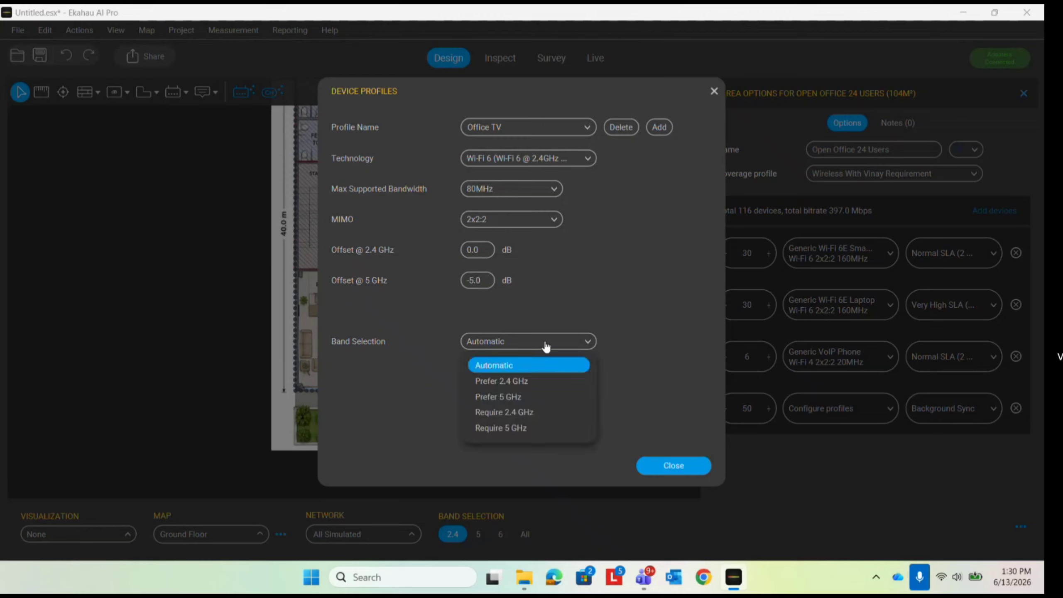
{"action": "left_click", "coordinate": [546, 347]}
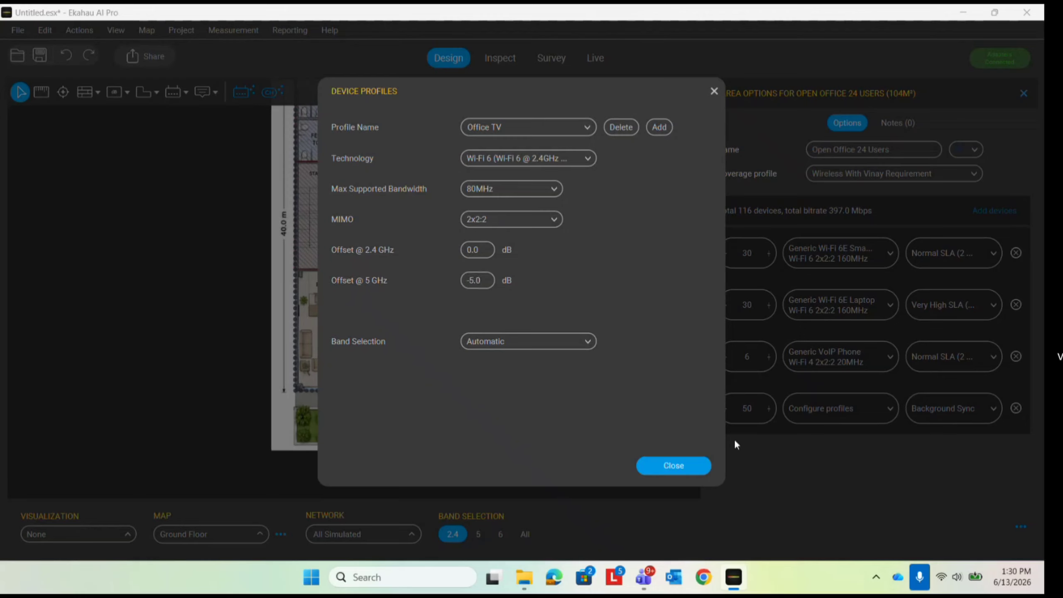
{"action": "left_click", "coordinate": [681, 466]}
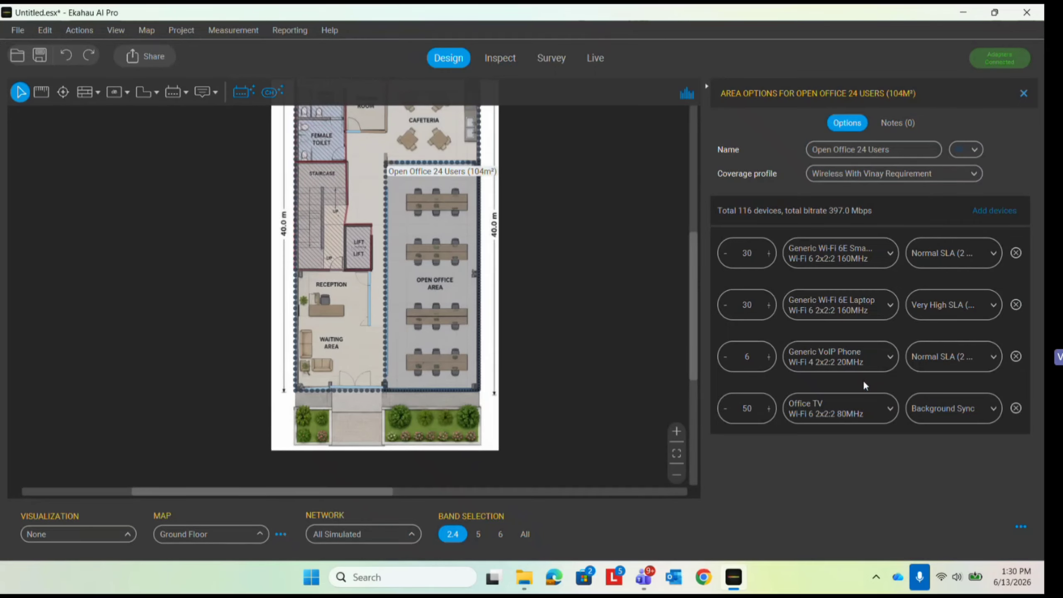
Set the Office TV entry to 2 devices with High SLA (4 Mbps)
{"action": "left_click", "coordinate": [858, 403]}
{"action": "left_click", "coordinate": [859, 404]}
{"action": "double_click", "coordinate": [749, 408]}
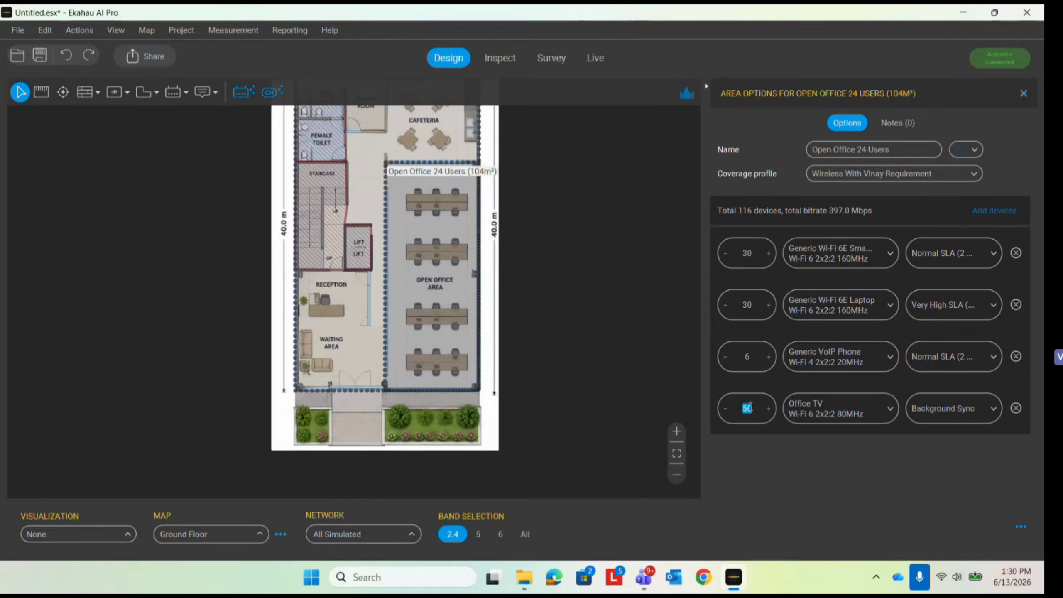
{"action": "type", "text": "2"}
{"action": "left_click", "coordinate": [954, 413]}
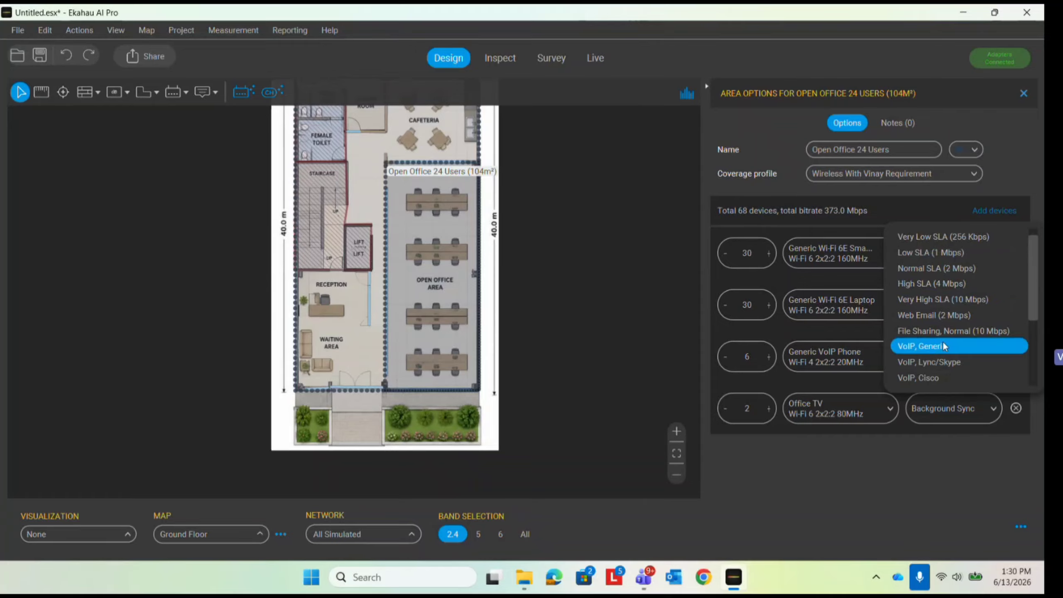
{"action": "left_click", "coordinate": [926, 288]}
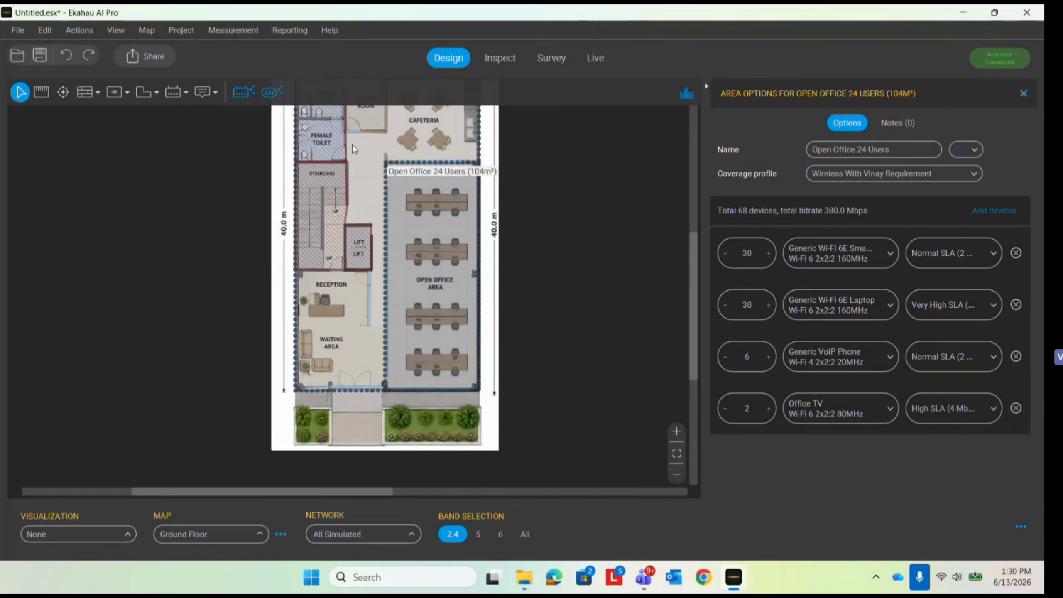
Examine the ground floor plan around the open office, cafeteria, reception and waiting area
{"action": "scroll", "coordinate": [447, 376], "scroll_direction": "down", "scroll_amount": 2}
{"action": "scroll", "coordinate": [447, 372], "scroll_direction": "up", "scroll_amount": 2}
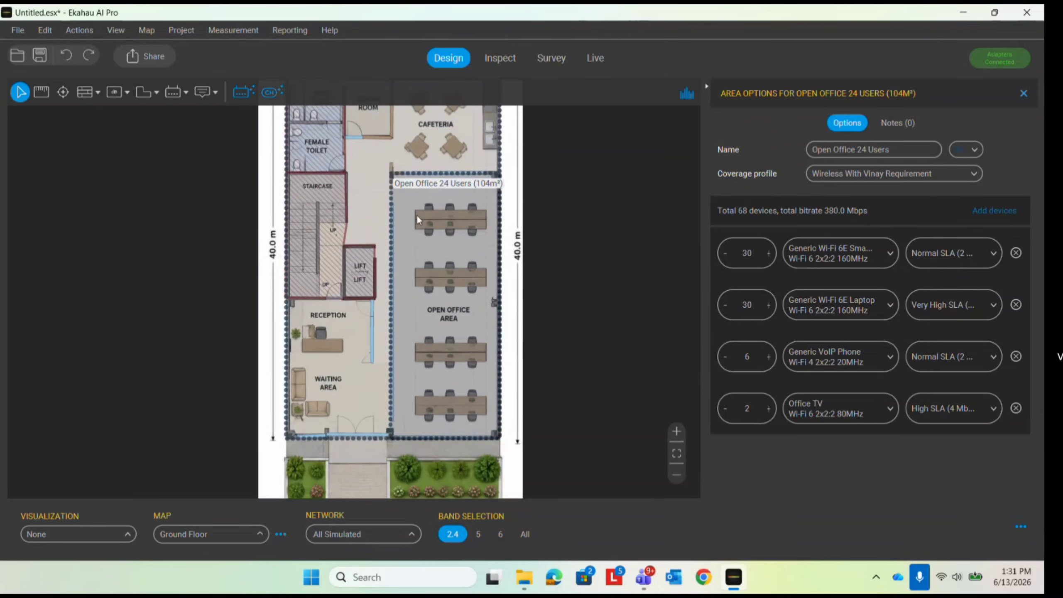
{"action": "scroll", "coordinate": [542, 256], "scroll_direction": "down", "scroll_amount": 1}
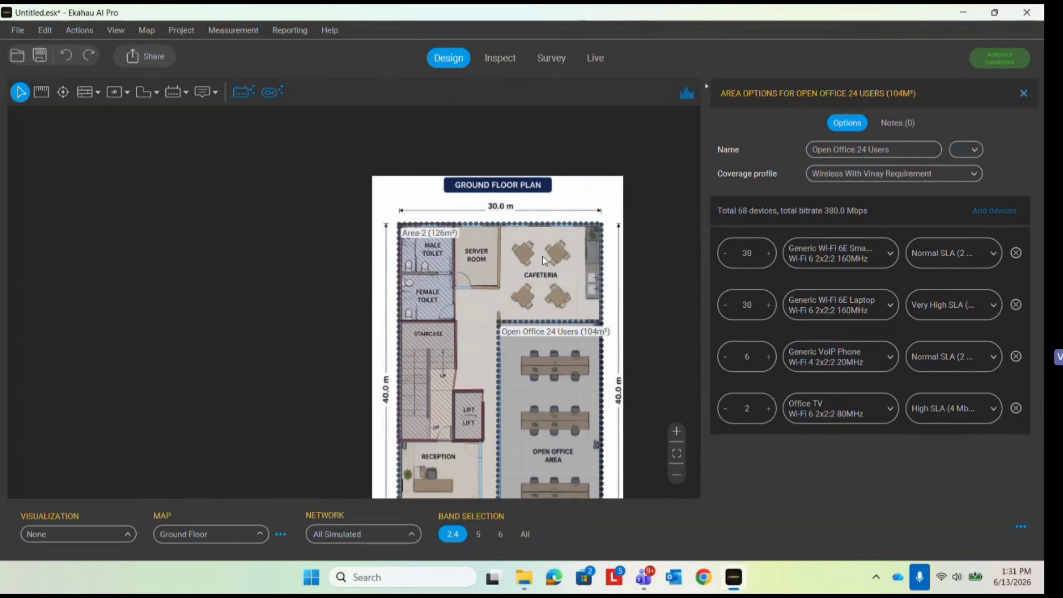
{"action": "scroll", "coordinate": [542, 256], "scroll_direction": "up", "scroll_amount": 2}
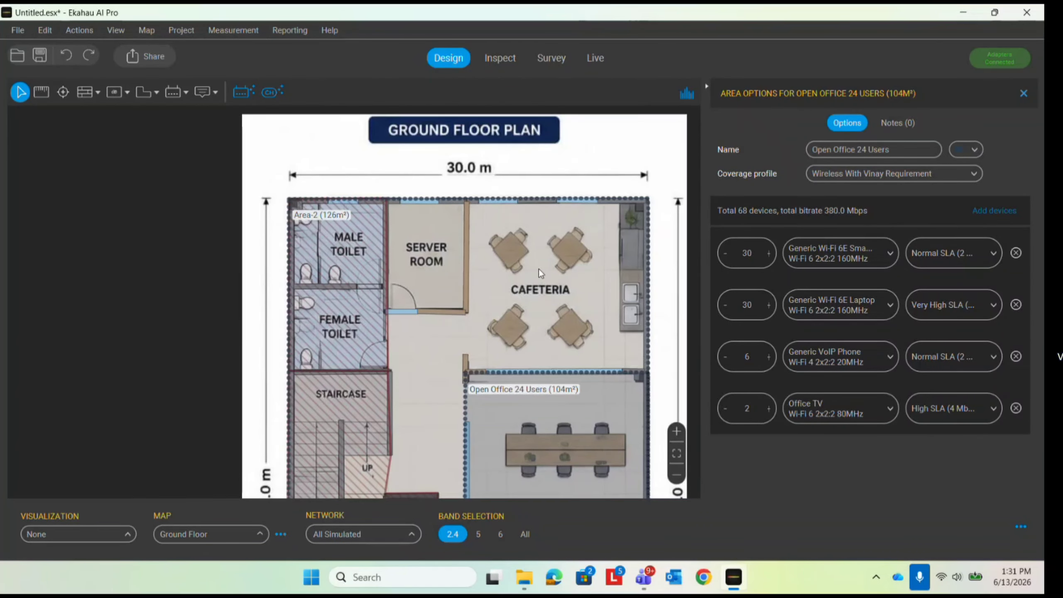
{"action": "scroll", "coordinate": [531, 259], "scroll_direction": "down", "scroll_amount": 1}
{"action": "scroll", "coordinate": [519, 189], "scroll_direction": "up", "scroll_amount": 2}
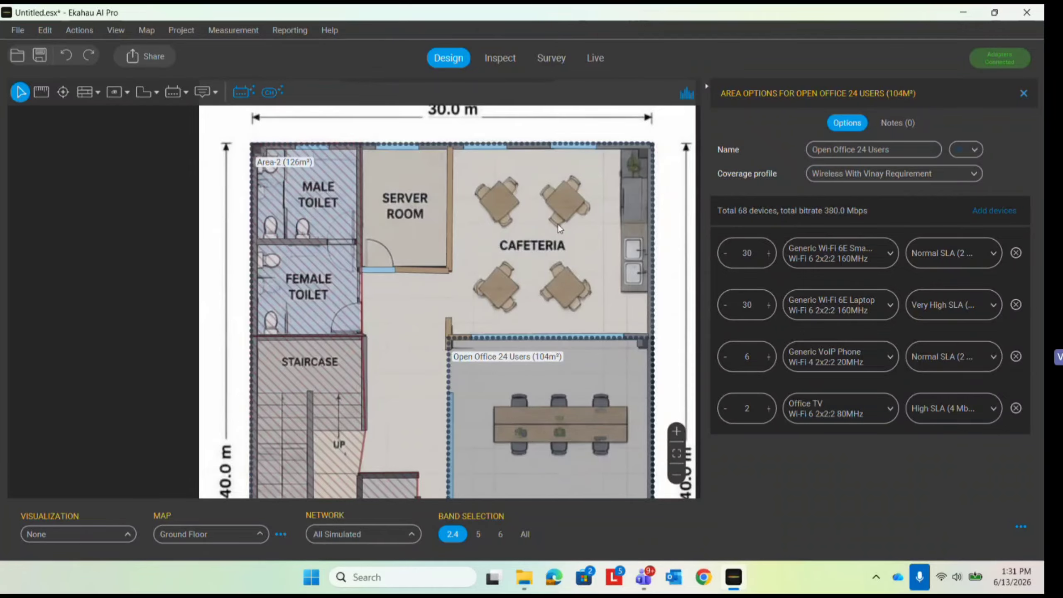
{"action": "scroll", "coordinate": [487, 149], "scroll_direction": "down", "scroll_amount": 1}
{"action": "scroll", "coordinate": [510, 185], "scroll_direction": "down", "scroll_amount": 1}
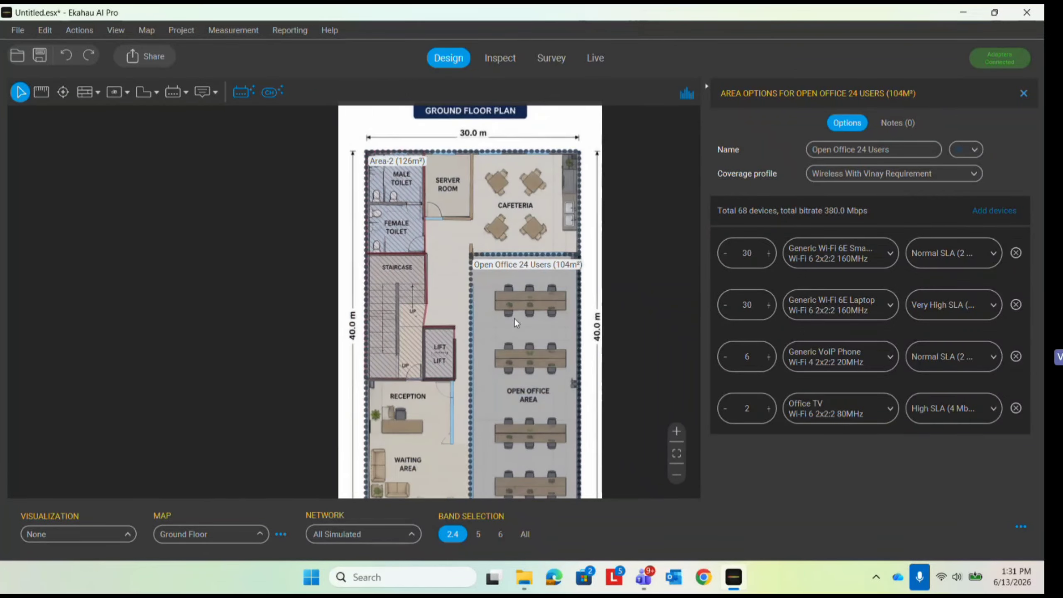
{"action": "scroll", "coordinate": [513, 272], "scroll_direction": "down", "scroll_amount": 1}
{"action": "scroll", "coordinate": [507, 365], "scroll_direction": "up", "scroll_amount": 1}
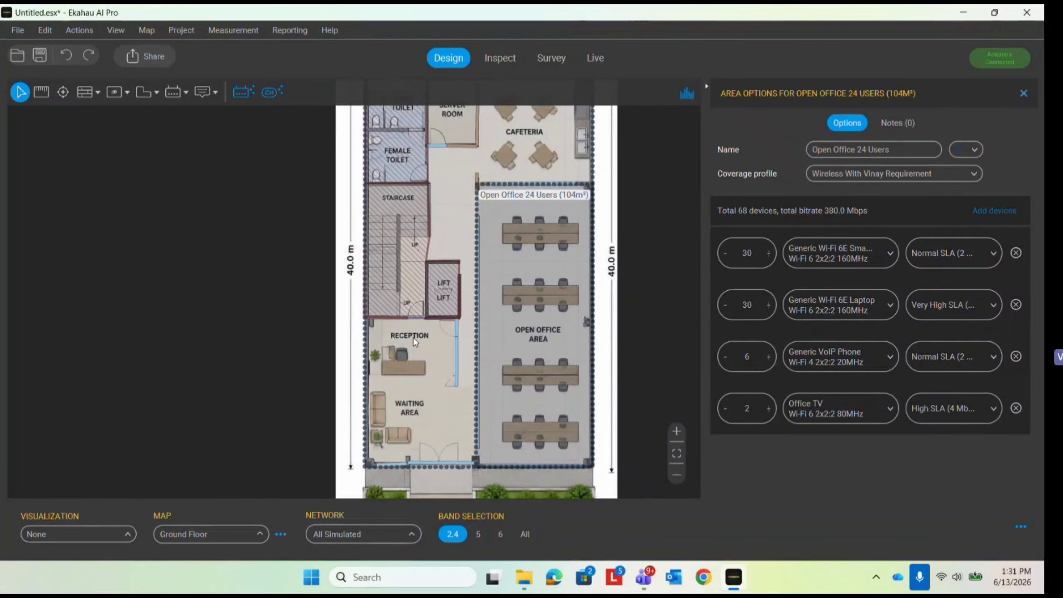
{"action": "scroll", "coordinate": [402, 345], "scroll_direction": "down", "scroll_amount": 2}
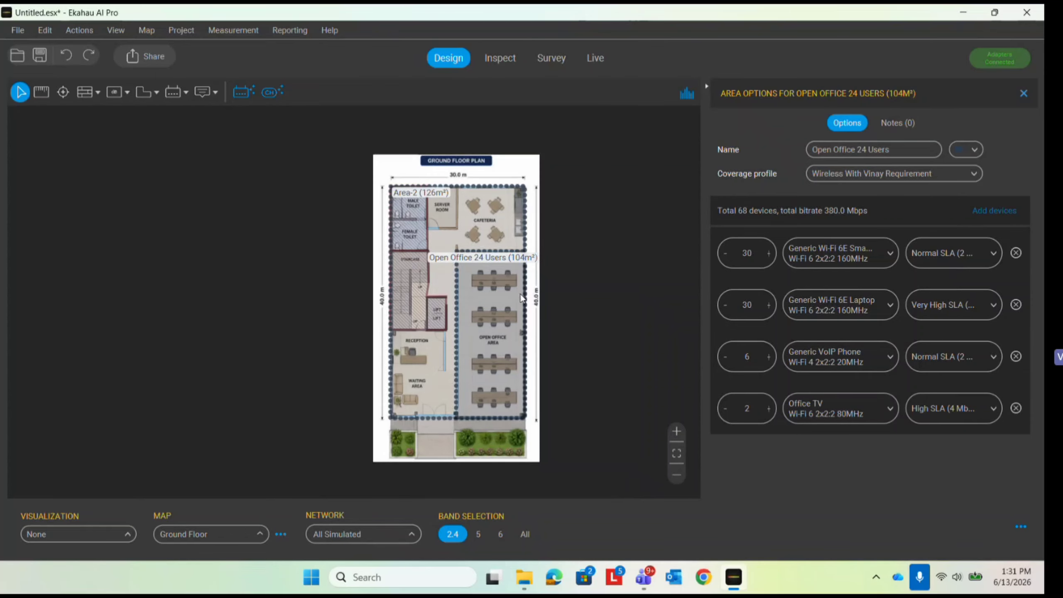
Place a simulated Aruba AP-635 access point between the first two desk rows of the open office area
{"action": "left_click", "coordinate": [174, 93]}
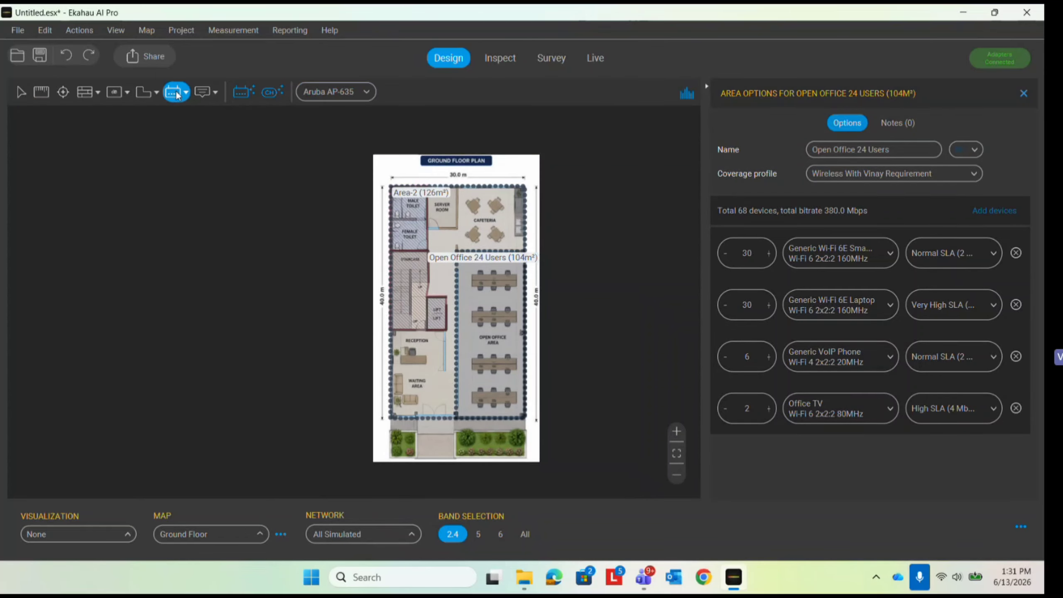
{"action": "scroll", "coordinate": [484, 313], "scroll_direction": "up", "scroll_amount": 5}
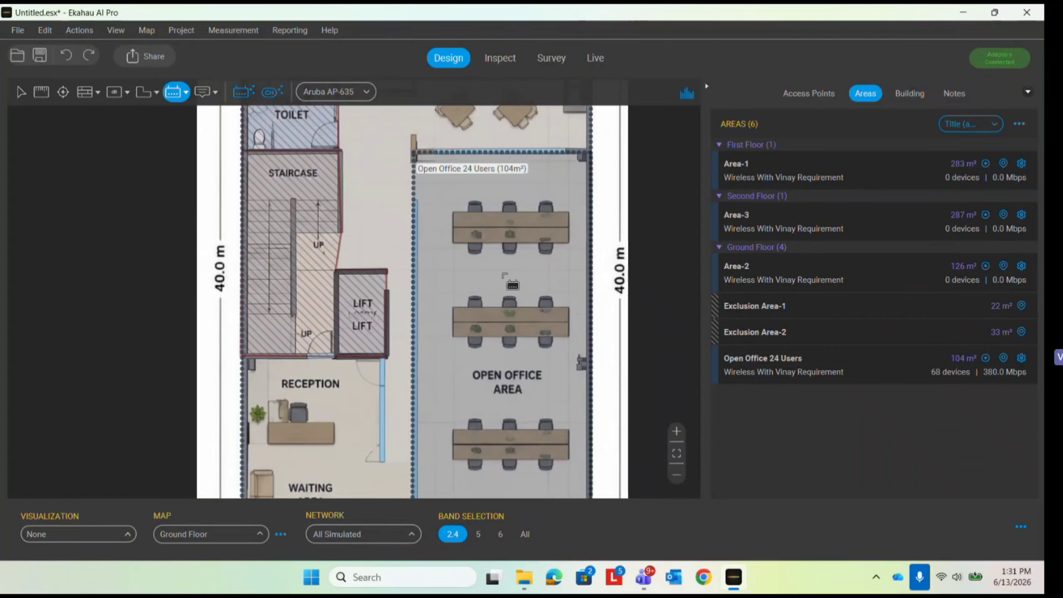
{"action": "left_click", "coordinate": [506, 270]}
{"action": "scroll", "coordinate": [529, 347], "scroll_direction": "down", "scroll_amount": 2}
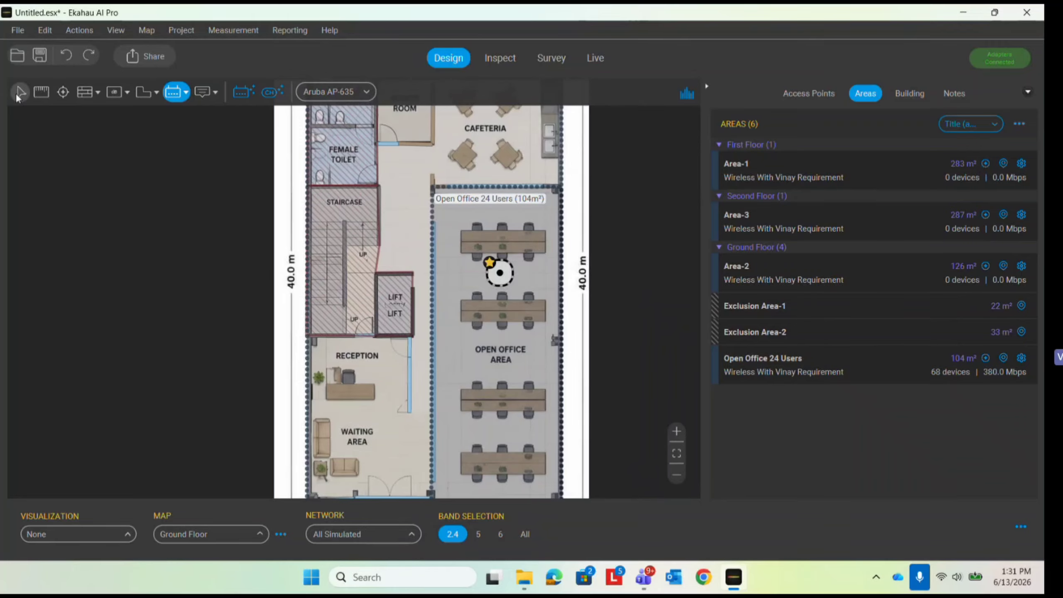
{"action": "key", "text": "Escape"}
Move the access point to the centre of the open office, between the second and third desk rows
{"action": "mouse_move", "coordinate": [501, 278]}
{"action": "left_mouse_down"}
{"action": "mouse_move", "coordinate": [500, 356]}
{"action": "mouse_move", "coordinate": [506, 348]}
{"action": "left_mouse_up"}
{"action": "right_click", "coordinate": [506, 348]}
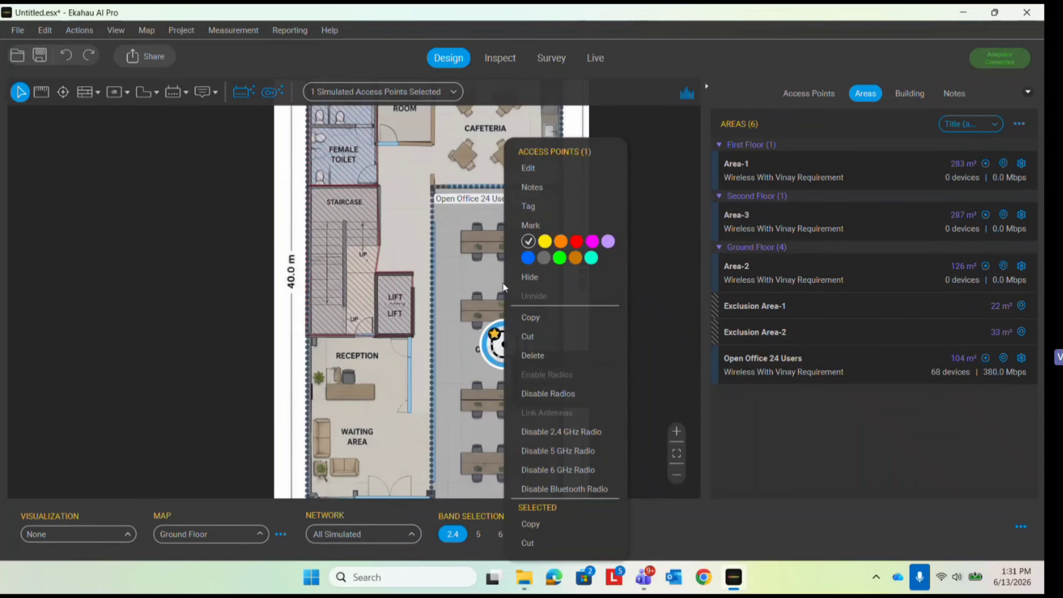
{"action": "left_click", "coordinate": [461, 249]}
Show the Signal Strength visualization on the ground floor and inspect the coverage around the access point
{"action": "scroll", "coordinate": [411, 239], "scroll_direction": "down", "scroll_amount": 3}
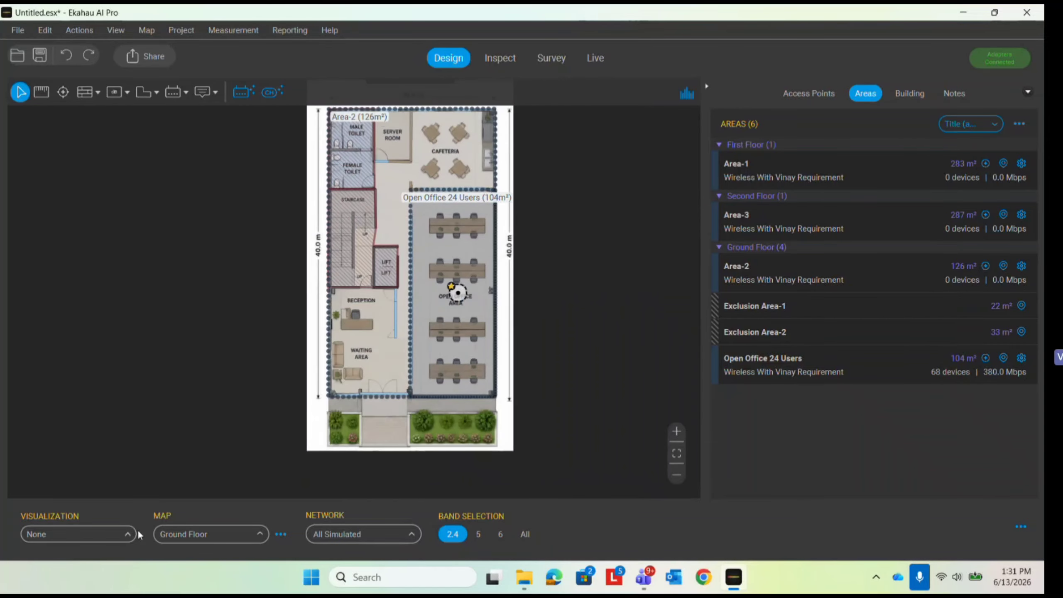
{"action": "left_click", "coordinate": [109, 535]}
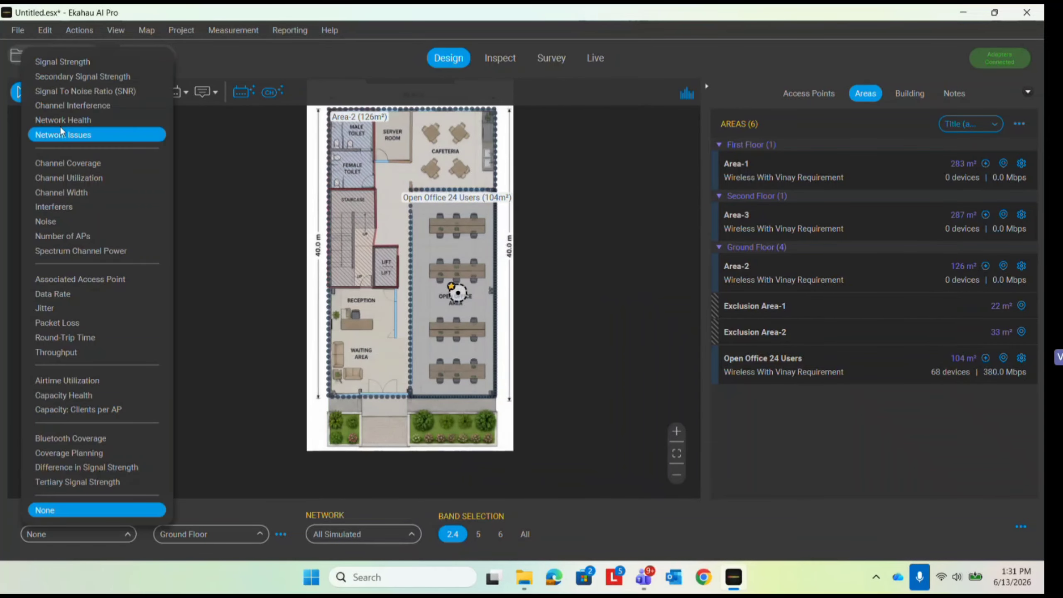
{"action": "left_click", "coordinate": [73, 61]}
{"action": "scroll", "coordinate": [427, 219], "scroll_direction": "up", "scroll_amount": 3}
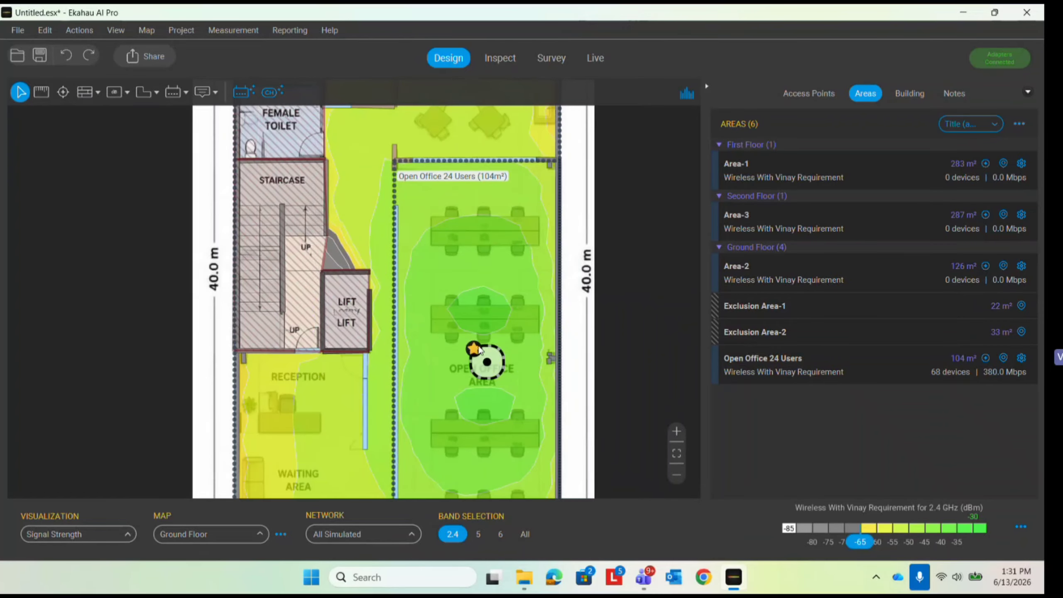
Compare the ground floor's predicted signal strength on the 5 GHz and 6 GHz bands
{"action": "scroll", "coordinate": [481, 350], "scroll_direction": "down", "scroll_amount": 2}
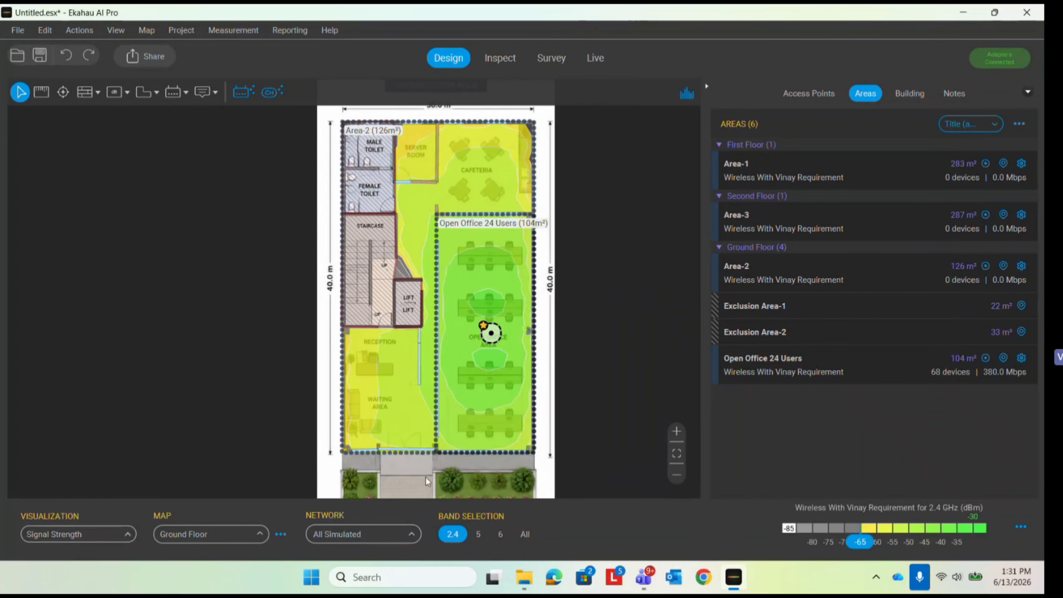
{"action": "left_click", "coordinate": [478, 534]}
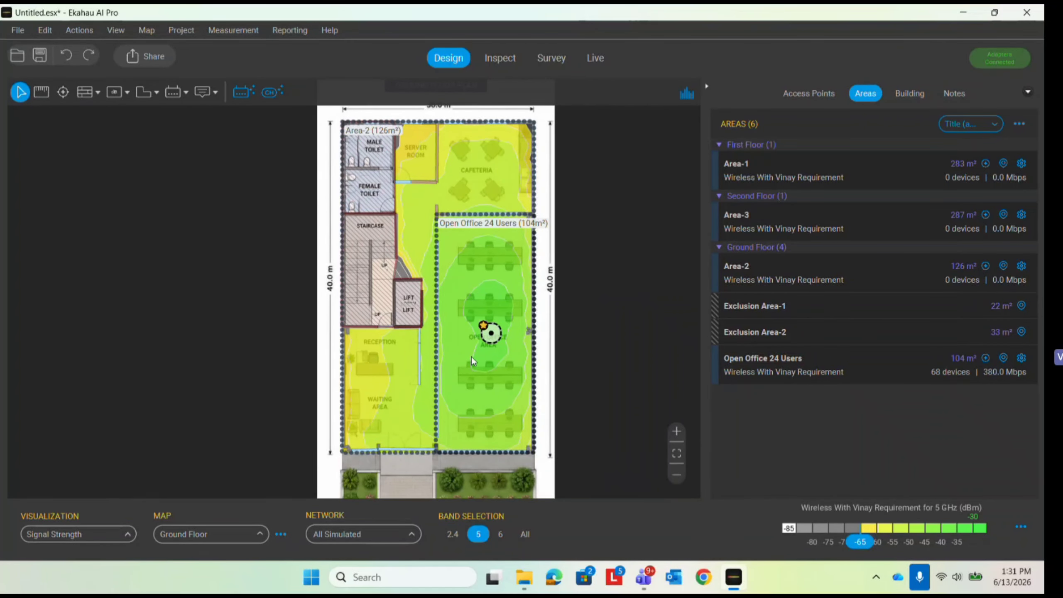
{"action": "left_click", "coordinate": [500, 535]}
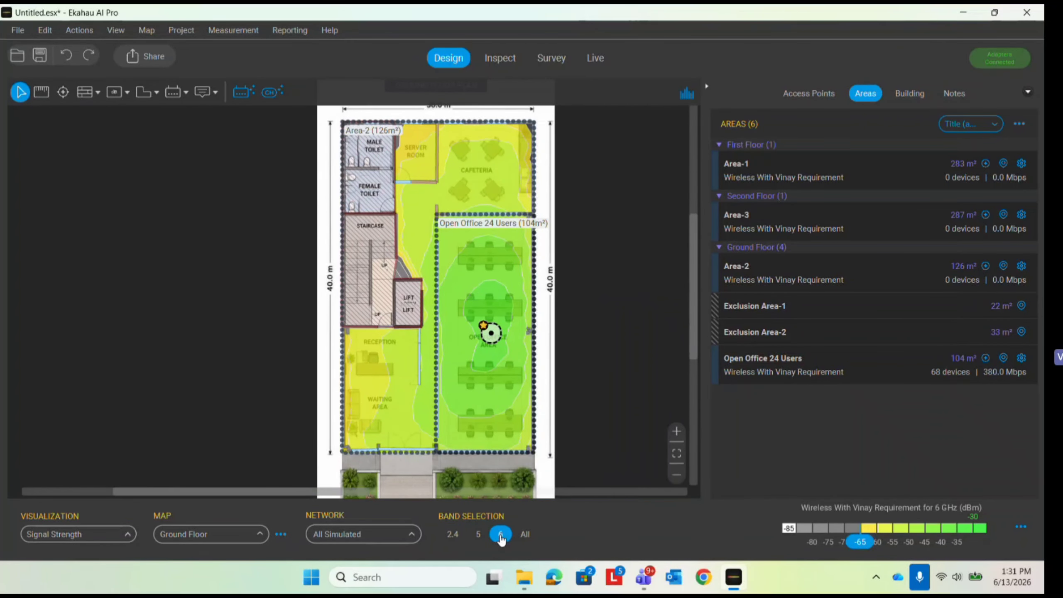
Show the Airtime Utilization visualization for 6 GHz and inspect the open office area
{"action": "left_click", "coordinate": [107, 538]}
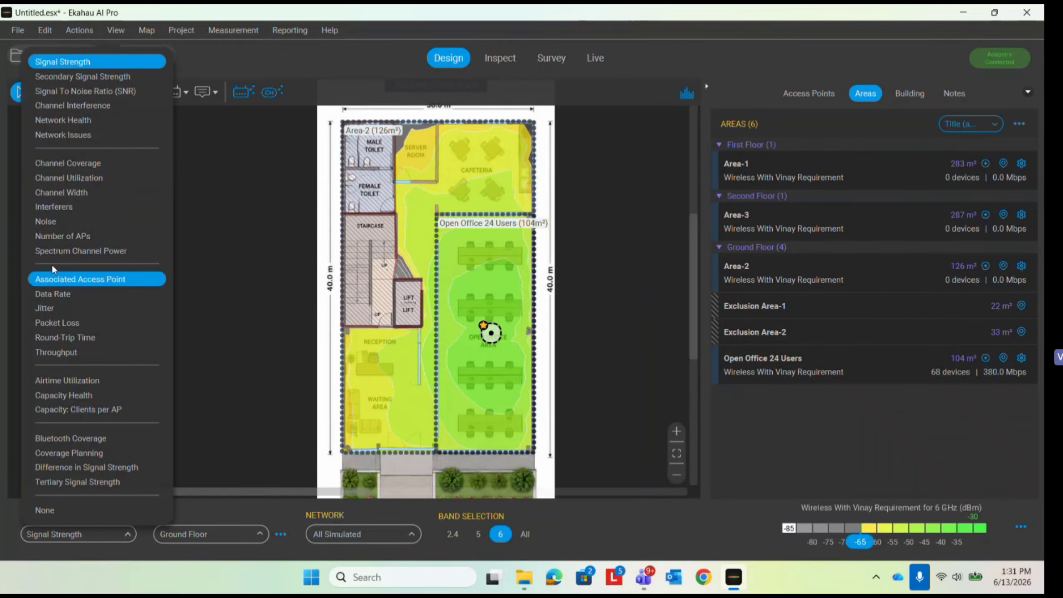
{"action": "left_click", "coordinate": [67, 380]}
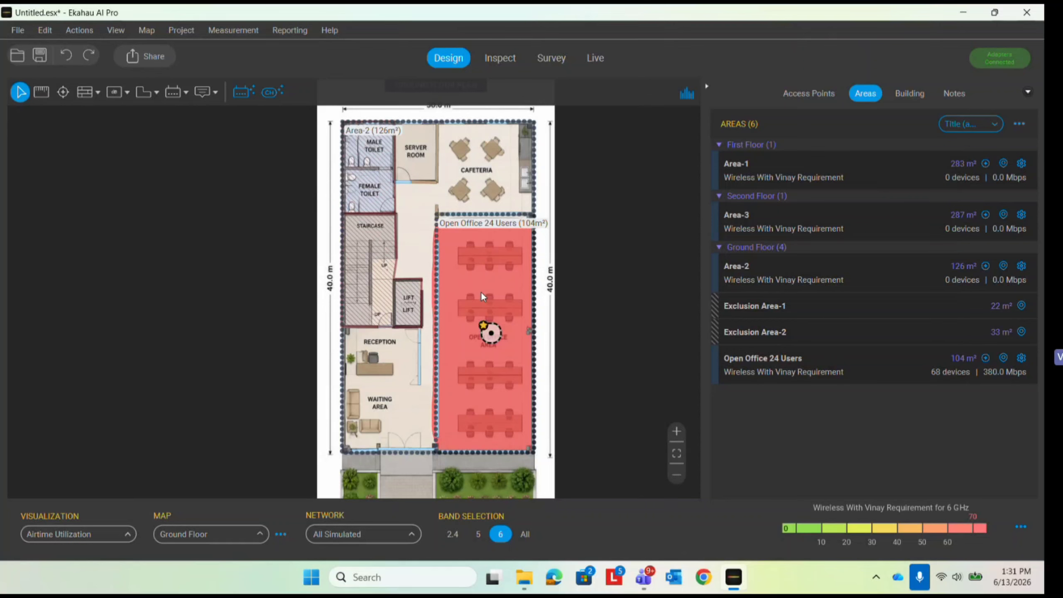
{"action": "mouse_move", "coordinate": [481, 291]}
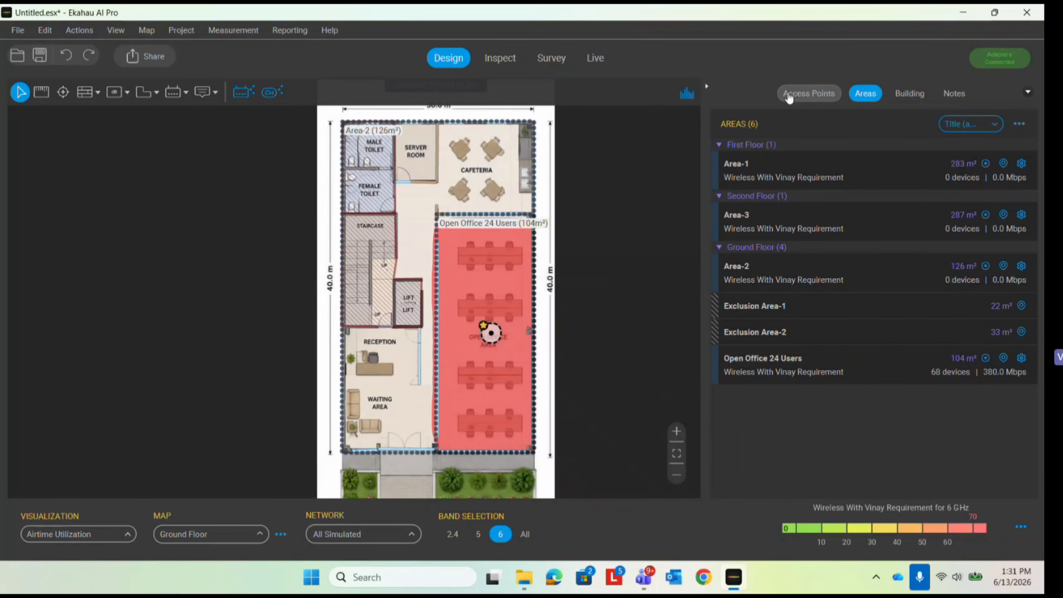
Set the ground floor access point's 6 GHz radio to 80 MHz bandwidth and check the open office's airtime utilization details
{"action": "left_click", "coordinate": [808, 93]}
{"action": "left_click", "coordinate": [800, 249]}
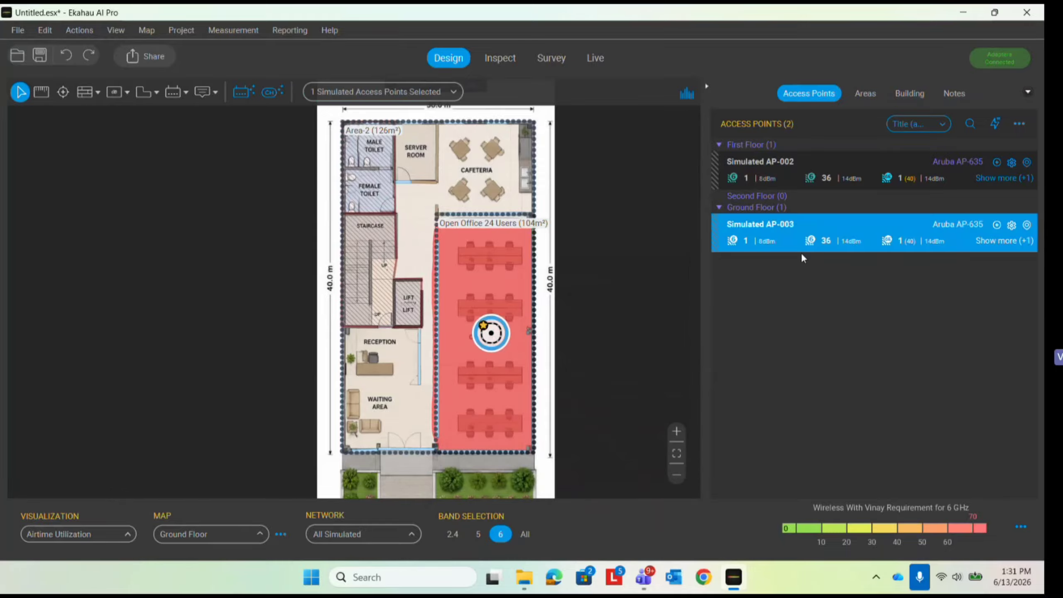
{"action": "left_click", "coordinate": [910, 244]}
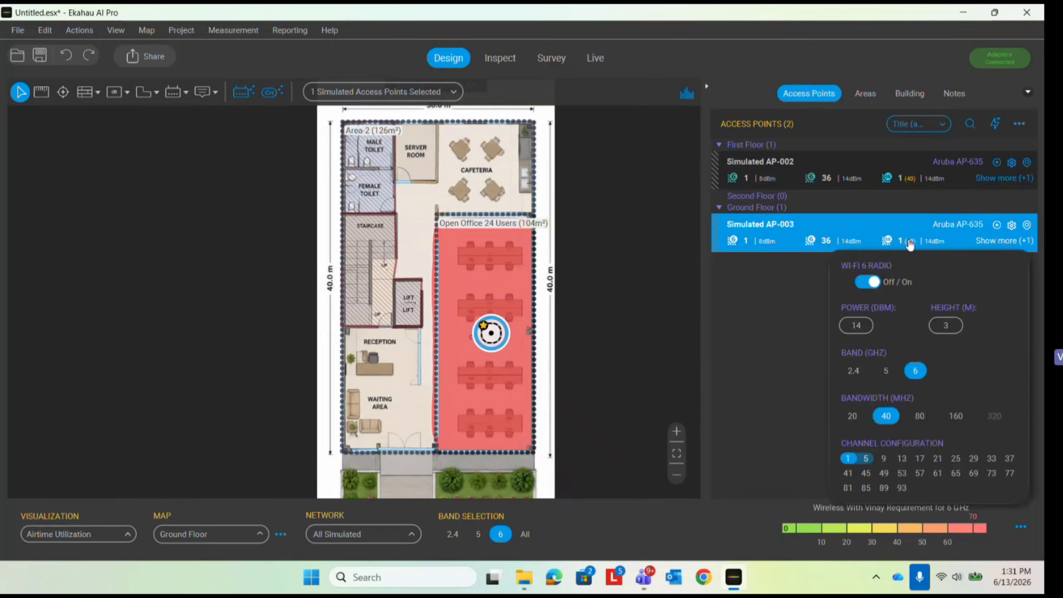
{"action": "left_click", "coordinate": [919, 416]}
{"action": "left_click", "coordinate": [491, 281]}
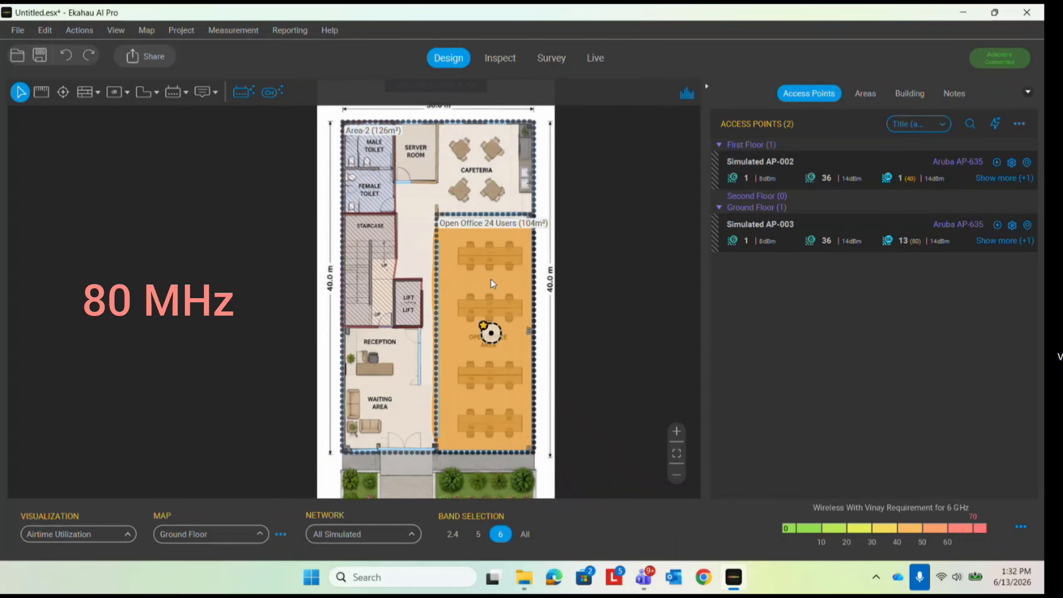
{"action": "mouse_move", "coordinate": [492, 283]}
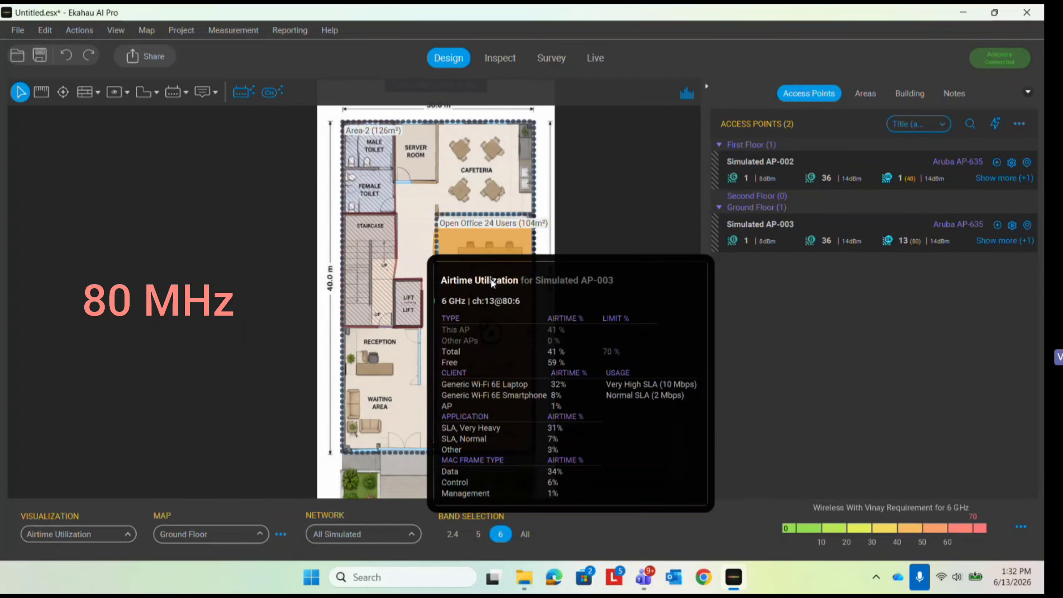
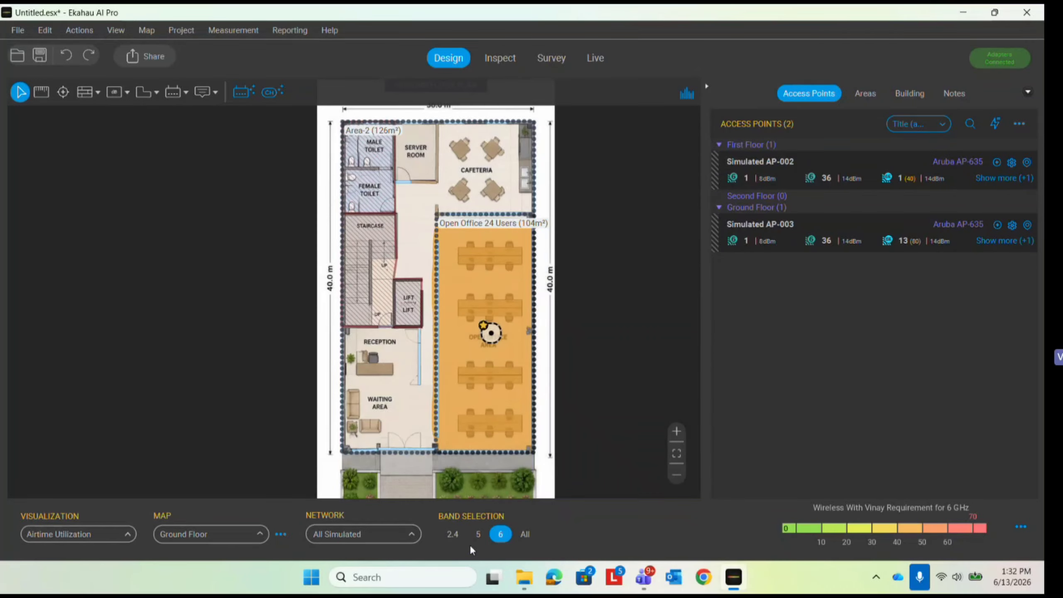
Show 5 GHz airtime utilization and set the ground floor access point's 5 GHz radio to 40 MHz bandwidth
{"action": "left_click", "coordinate": [477, 534]}
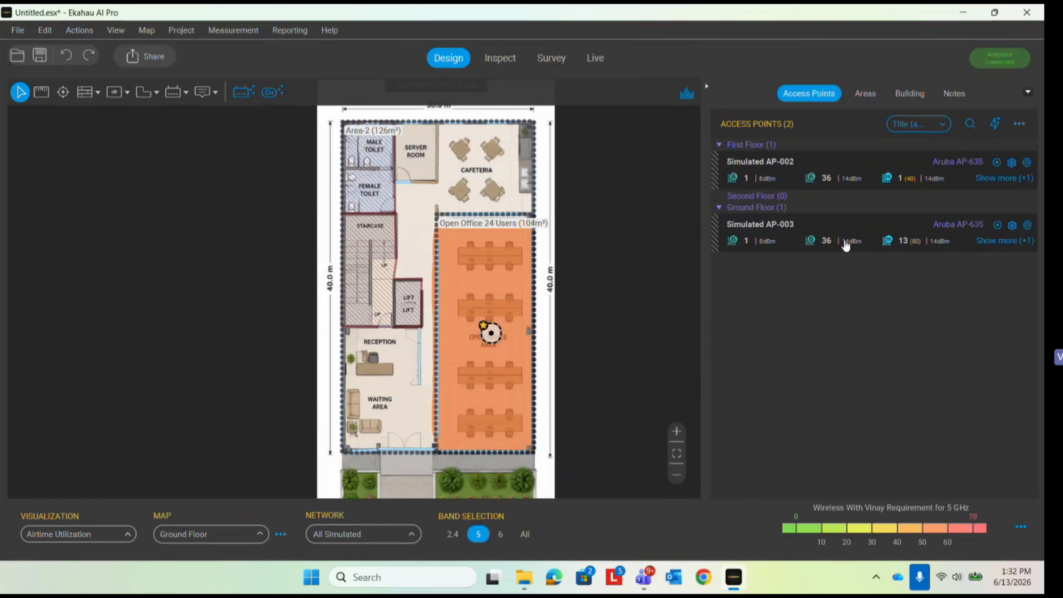
{"action": "left_click", "coordinate": [843, 242]}
{"action": "left_click", "coordinate": [865, 416]}
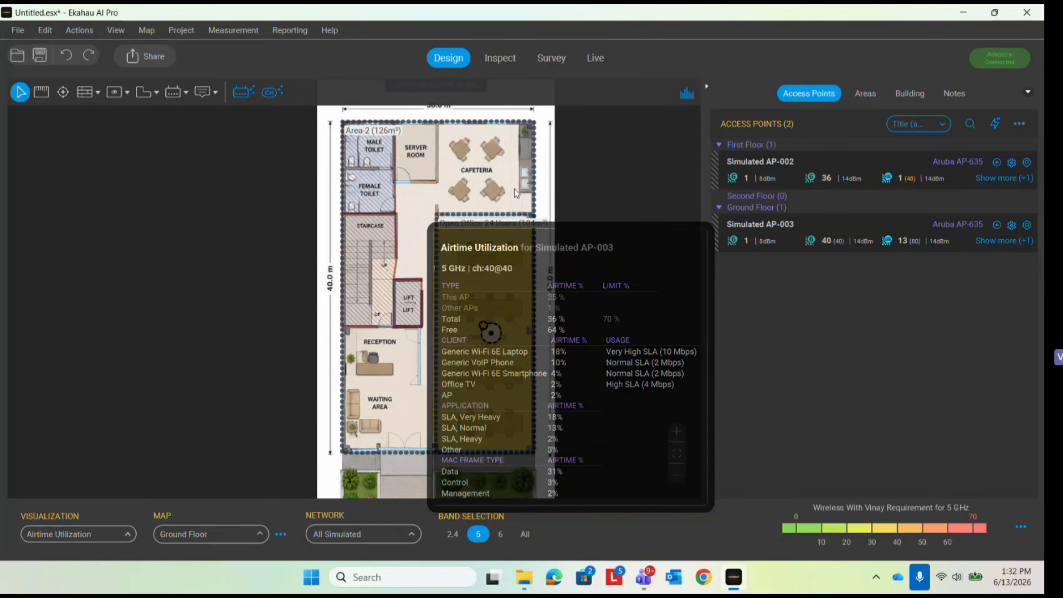
{"action": "scroll", "coordinate": [493, 209], "scroll_direction": "down", "scroll_amount": 1}
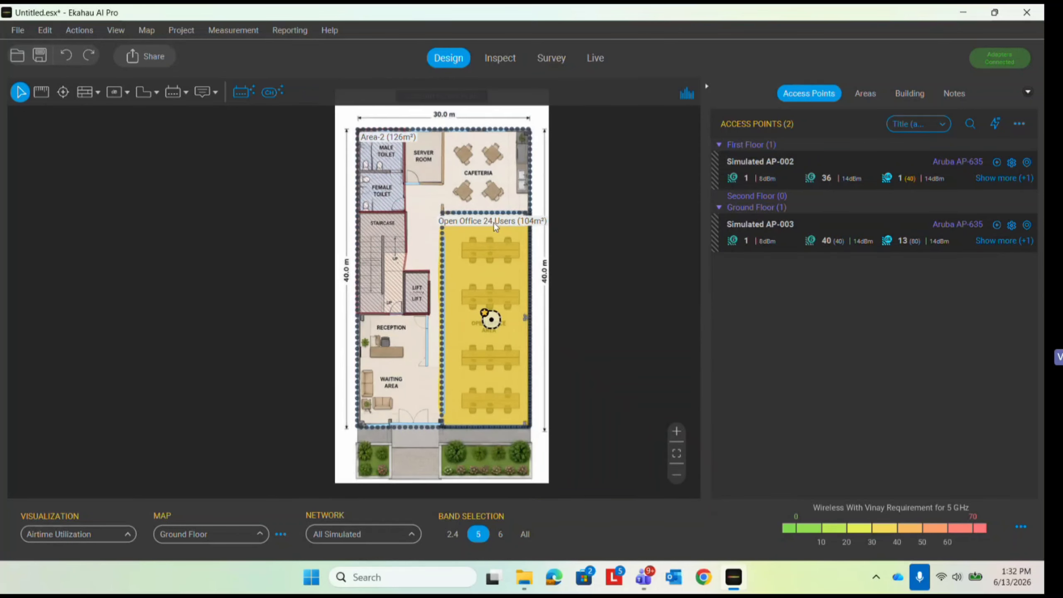
Examine the open office's airtime utilization on the 2.4 GHz band
{"action": "left_click", "coordinate": [451, 534]}
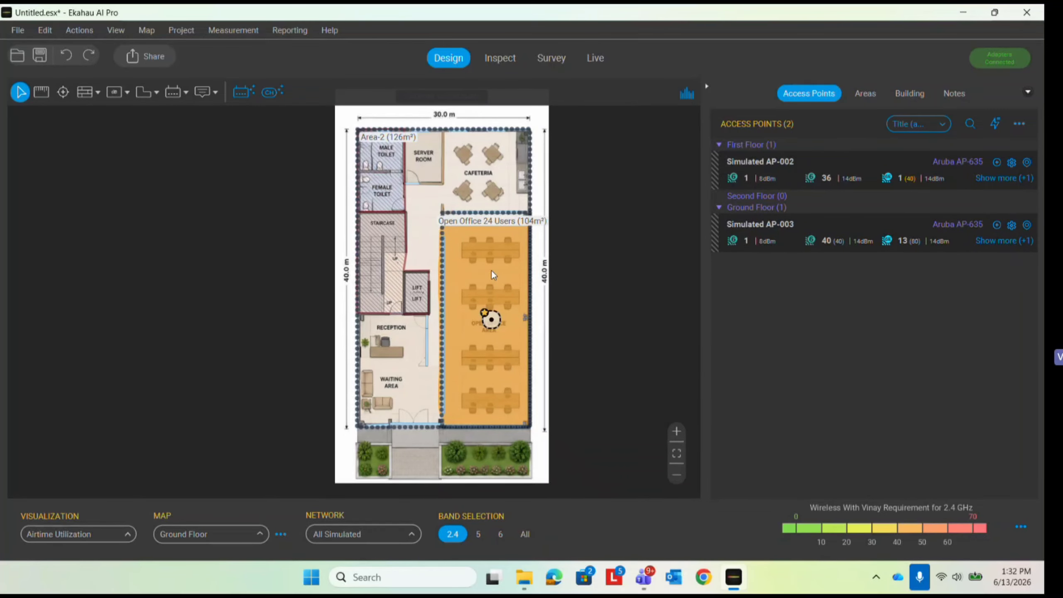
{"action": "scroll", "coordinate": [481, 272], "scroll_direction": "up", "scroll_amount": 3}
{"action": "scroll", "coordinate": [501, 306], "scroll_direction": "down", "scroll_amount": 2}
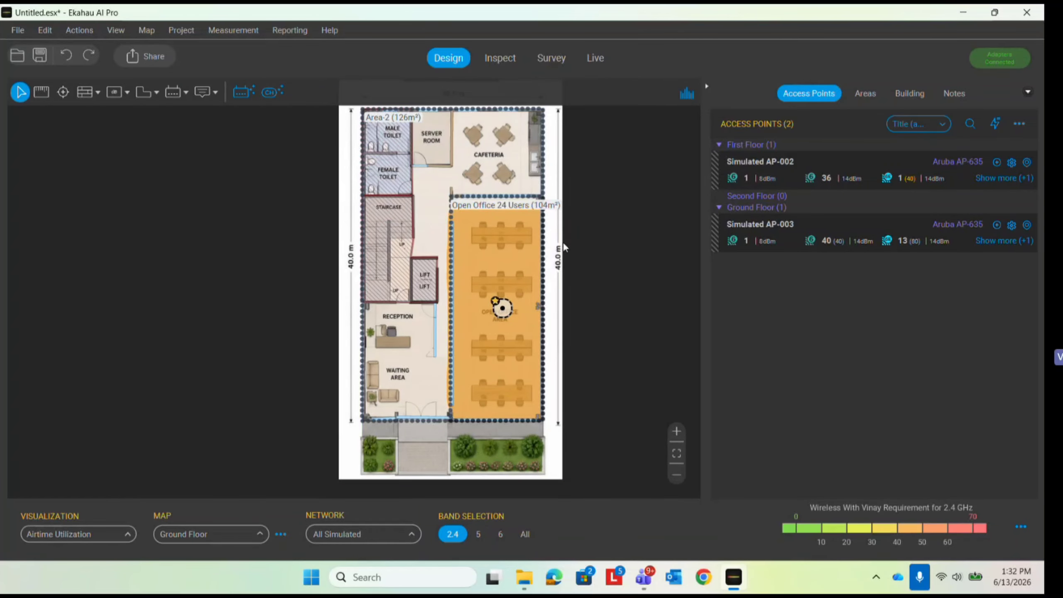
{"action": "left_click", "coordinate": [106, 535]}
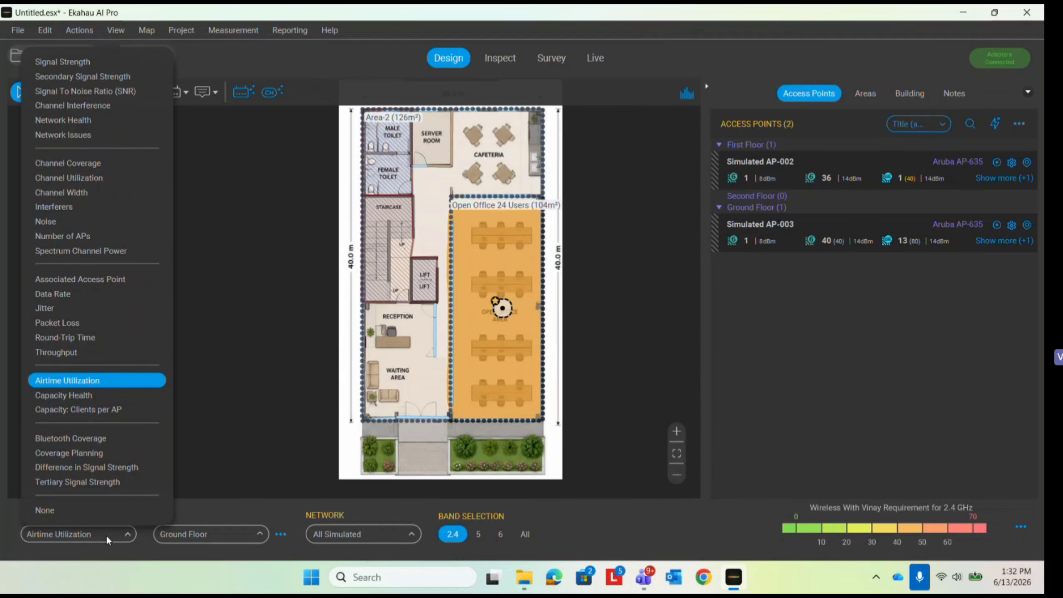
{"action": "left_click", "coordinate": [107, 539]}
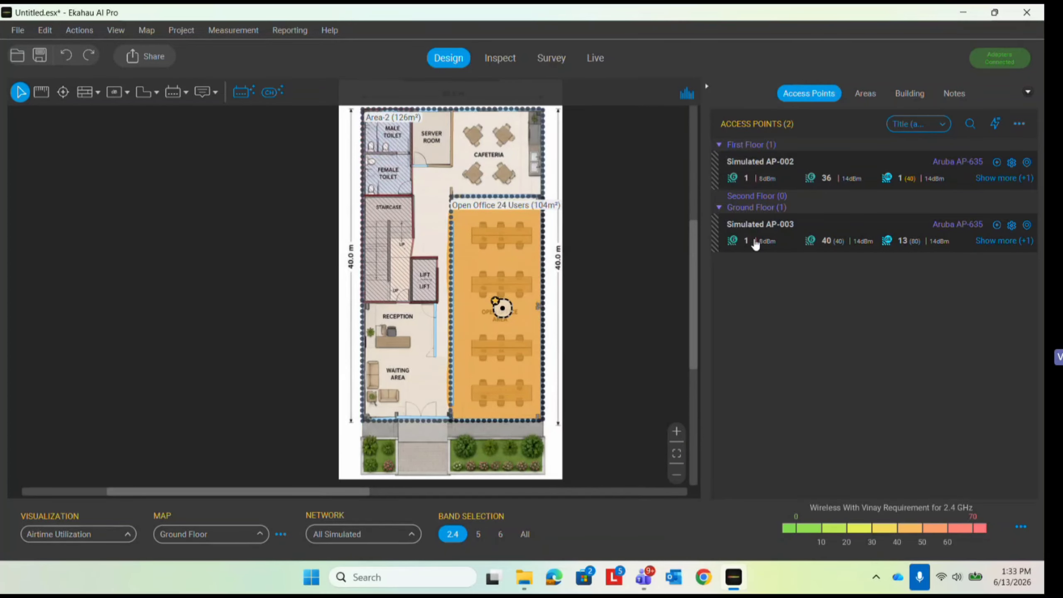
{"action": "scroll", "coordinate": [501, 295], "scroll_direction": "up", "scroll_amount": 2}
{"action": "scroll", "coordinate": [498, 323], "scroll_direction": "down", "scroll_amount": 2}
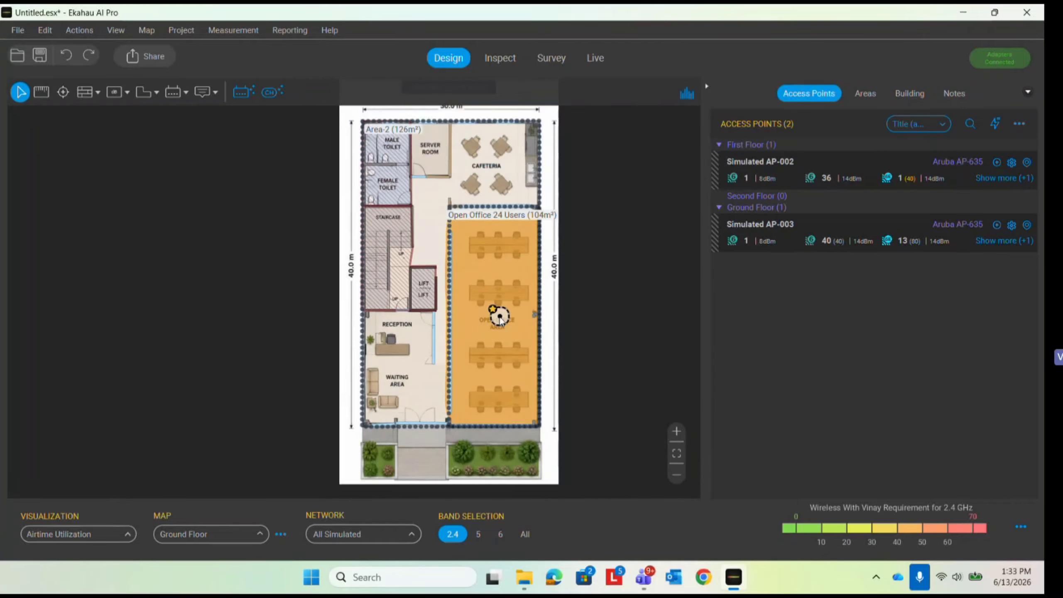
Show the Signal Strength visualization for 2.4 GHz and check the reading in the reception and waiting area
{"action": "left_click", "coordinate": [93, 534]}
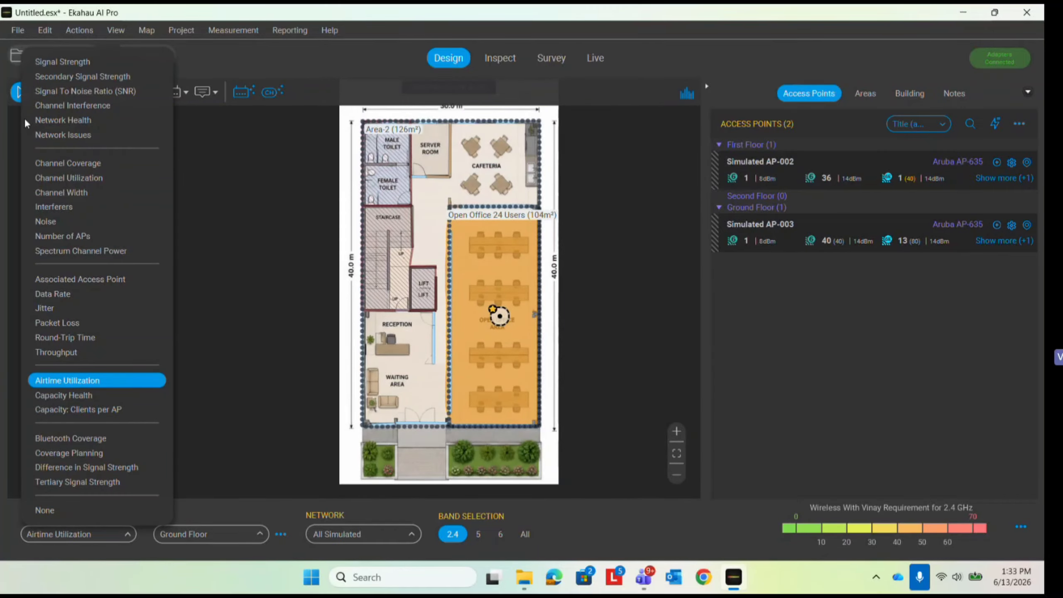
{"action": "left_click", "coordinate": [55, 63]}
{"action": "scroll", "coordinate": [482, 246], "scroll_direction": "up", "scroll_amount": 2}
{"action": "scroll", "coordinate": [482, 247], "scroll_direction": "down", "scroll_amount": 3}
{"action": "scroll", "coordinate": [404, 361], "scroll_direction": "up", "scroll_amount": 3}
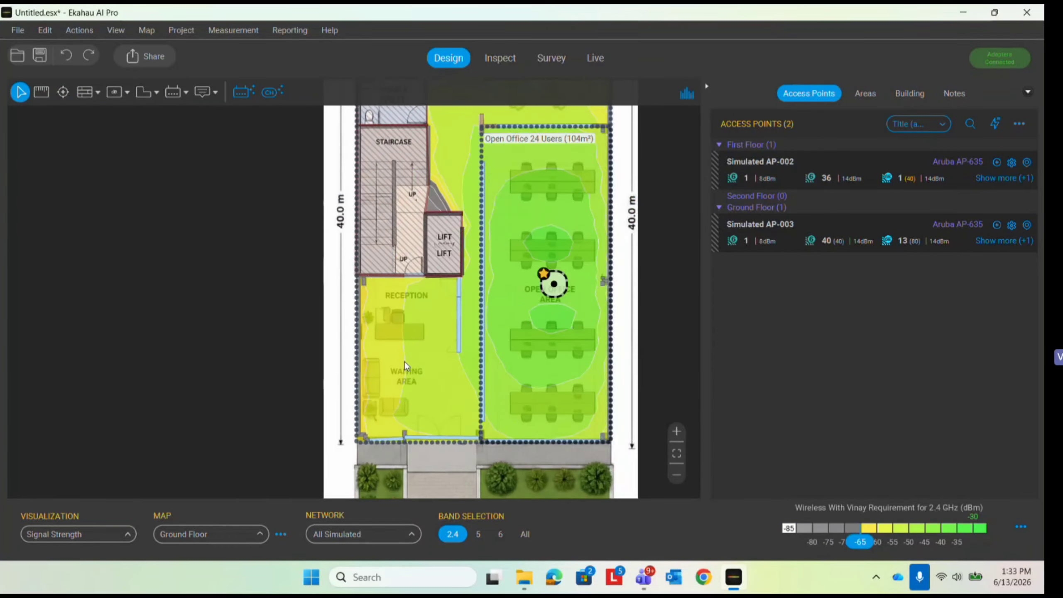
{"action": "mouse_move", "coordinate": [398, 336]}
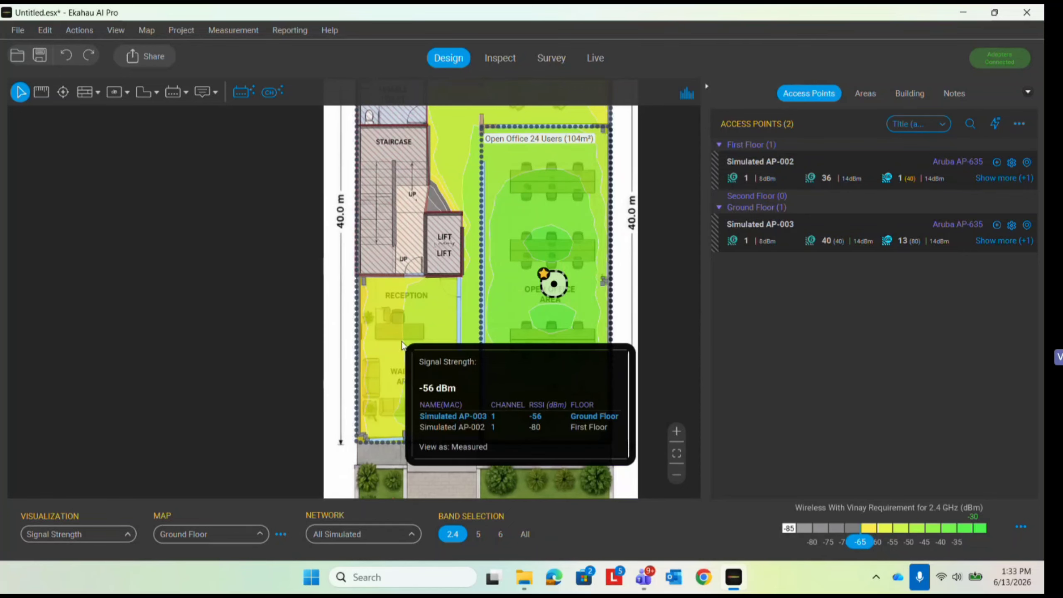
Show 5 GHz signal strength and inspect coverage across the waiting area, cafeteria and open office
{"action": "left_click", "coordinate": [477, 535]}
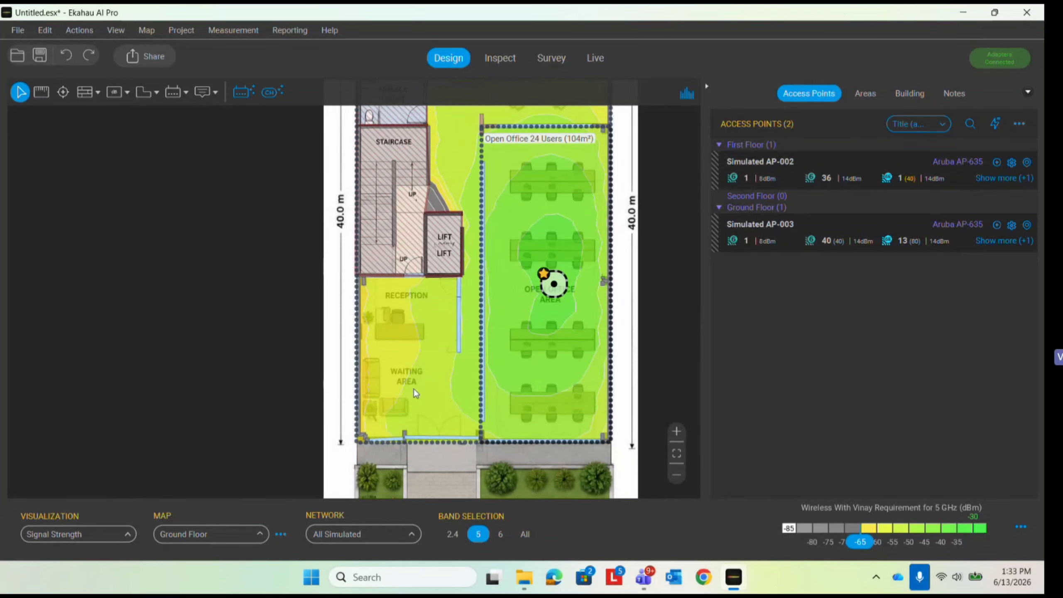
{"action": "scroll", "coordinate": [414, 389], "scroll_direction": "down", "scroll_amount": 4}
{"action": "scroll", "coordinate": [435, 272], "scroll_direction": "up", "scroll_amount": 2}
{"action": "scroll", "coordinate": [481, 287], "scroll_direction": "up", "scroll_amount": 2}
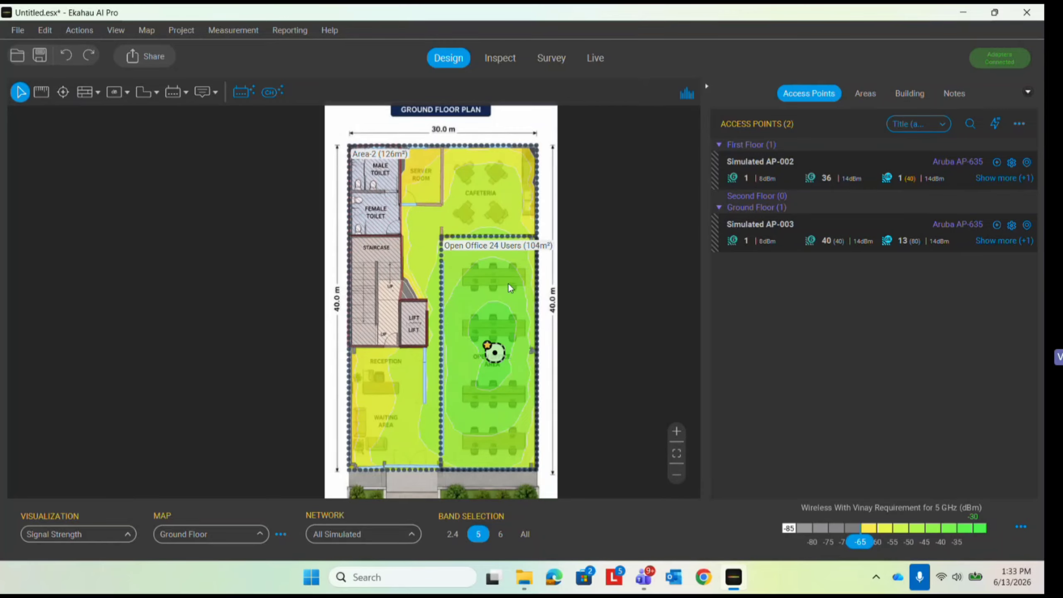
{"action": "mouse_move", "coordinate": [509, 285]}
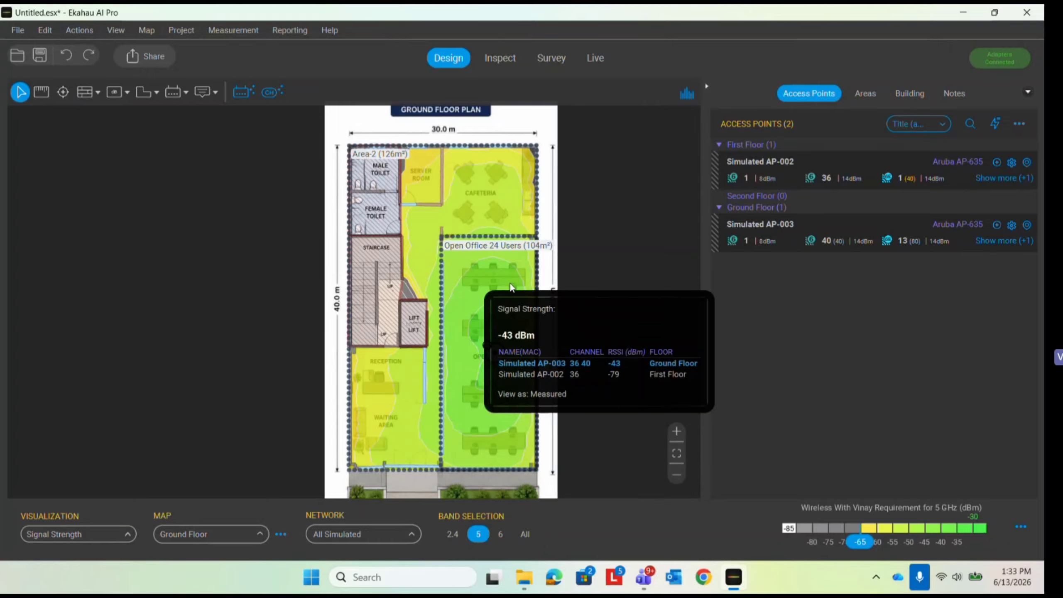
{"action": "scroll", "coordinate": [554, 247], "scroll_direction": "down", "scroll_amount": 2}
{"action": "scroll", "coordinate": [431, 286], "scroll_direction": "up", "scroll_amount": 2}
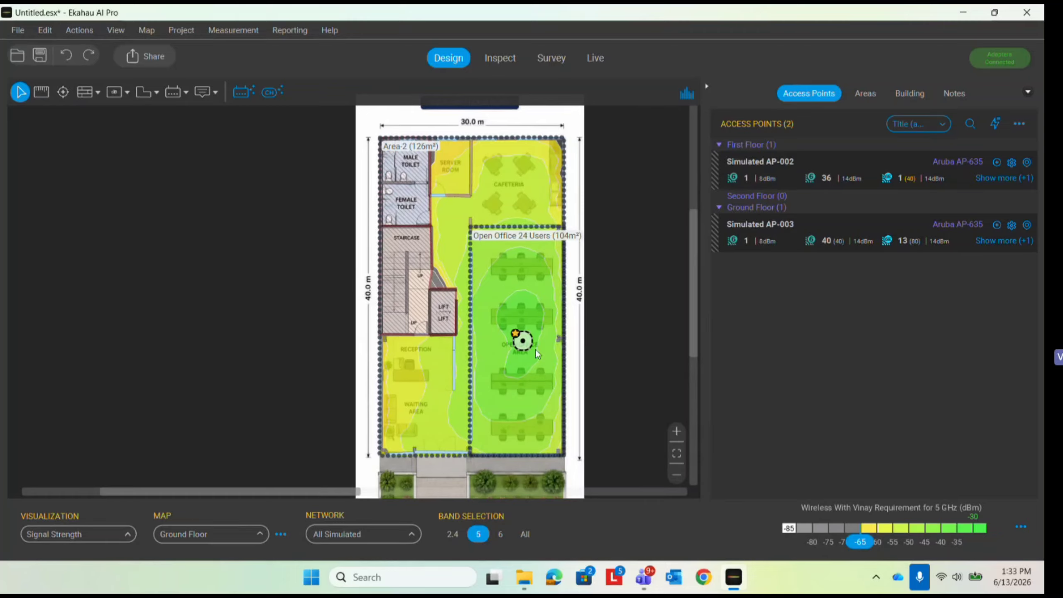
Duplicate the open office access point twice, placing one copy in the waiting area and one in the cafeteria
{"action": "left_click", "coordinate": [519, 342]}
{"action": "key", "text": "ctrl+c"}
{"action": "key", "text": "ctrl+v"}
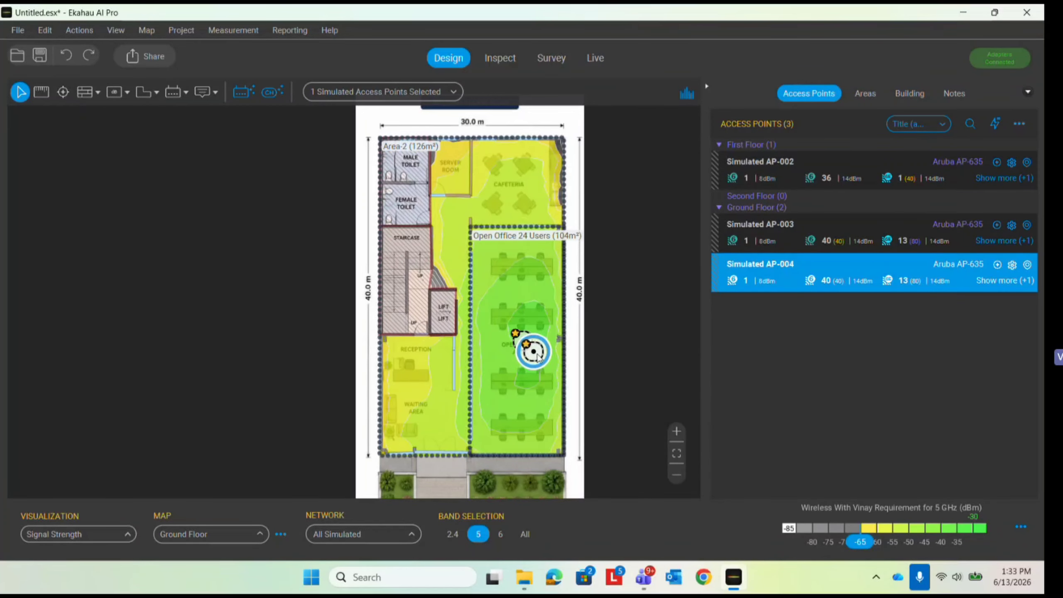
{"action": "left_click_drag", "start_coordinate": [534, 350], "coordinate": [510, 187]}
{"action": "key", "text": "ctrl+v"}
{"action": "left_click", "coordinate": [444, 382]}
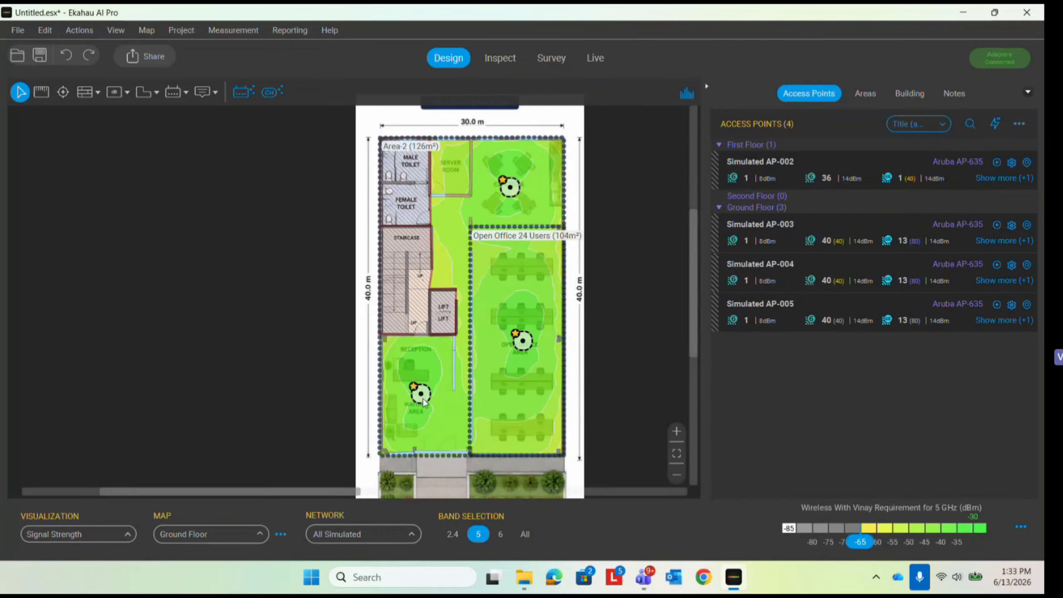
Inspect the combined 5 GHz signal coverage of the three ground floor access points around the reception and waiting area
{"action": "scroll", "coordinate": [460, 356], "scroll_direction": "down", "scroll_amount": 1}
{"action": "scroll", "coordinate": [424, 405], "scroll_direction": "up", "scroll_amount": 1}
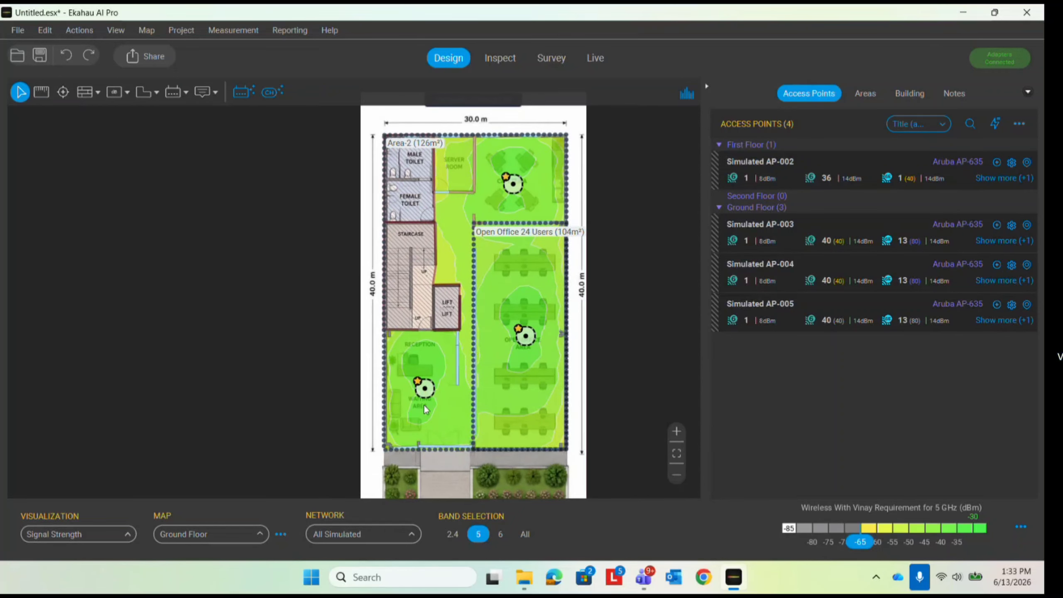
{"action": "scroll", "coordinate": [424, 405], "scroll_direction": "up", "scroll_amount": 2}
{"action": "scroll", "coordinate": [438, 364], "scroll_direction": "down", "scroll_amount": 1}
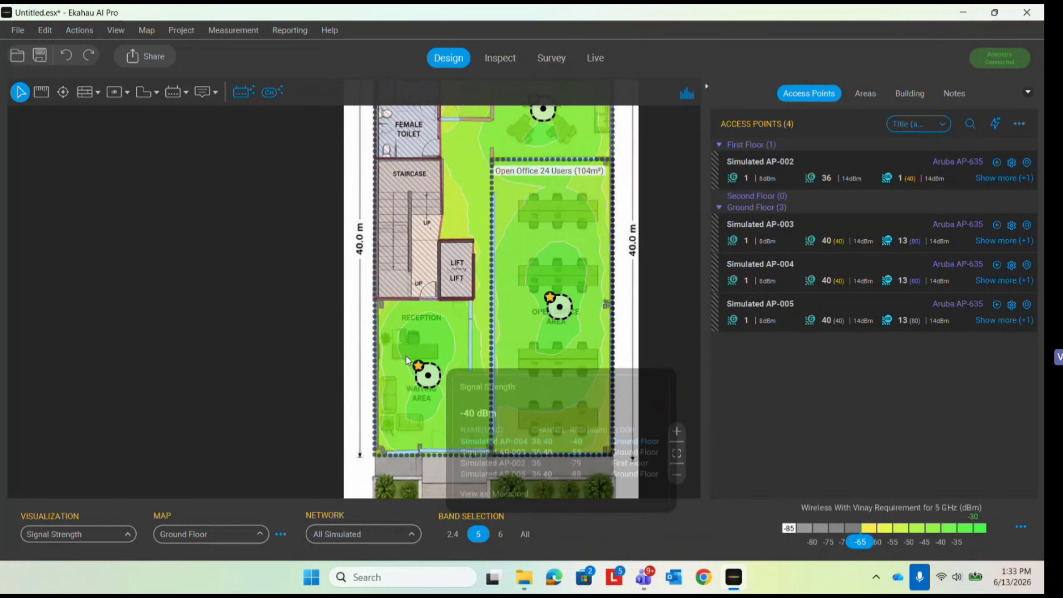
Compare the individual 5 GHz coverage of the waiting area, open office and cafeteria access points
{"action": "left_click", "coordinate": [428, 378]}
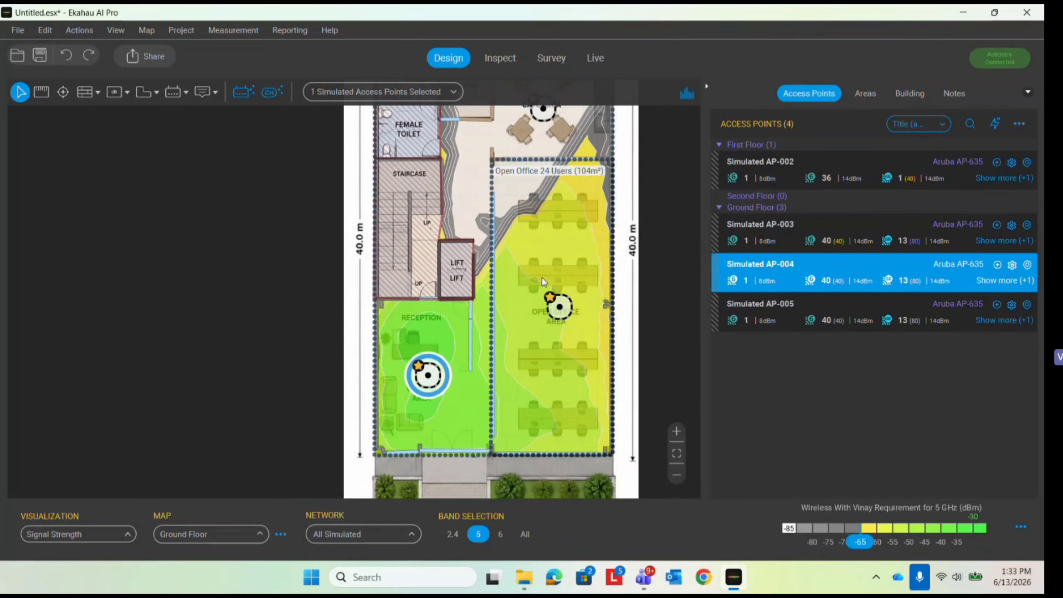
{"action": "left_click", "coordinate": [550, 315]}
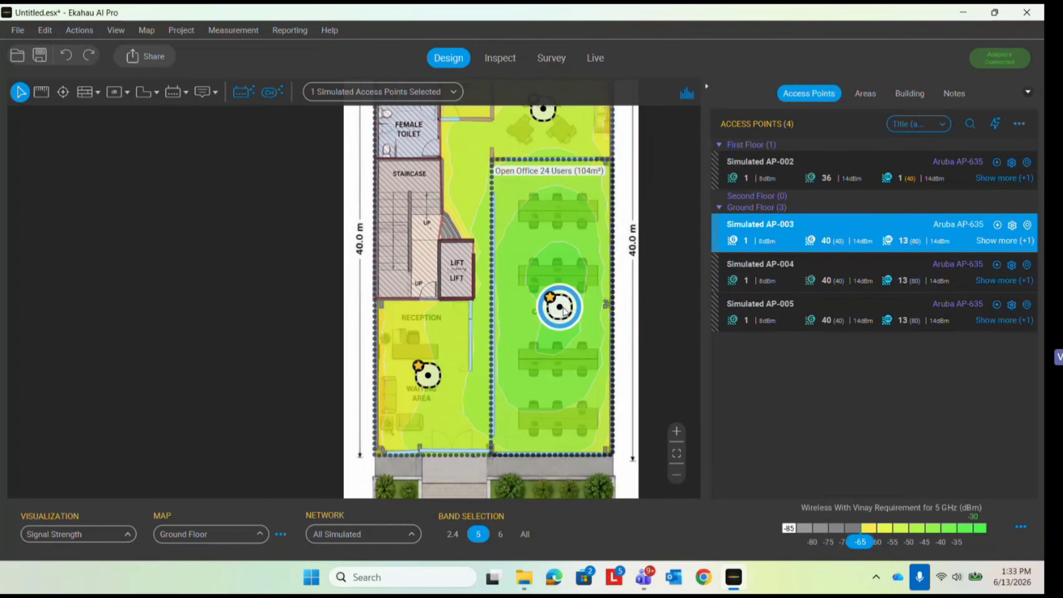
{"action": "left_click", "coordinate": [430, 376]}
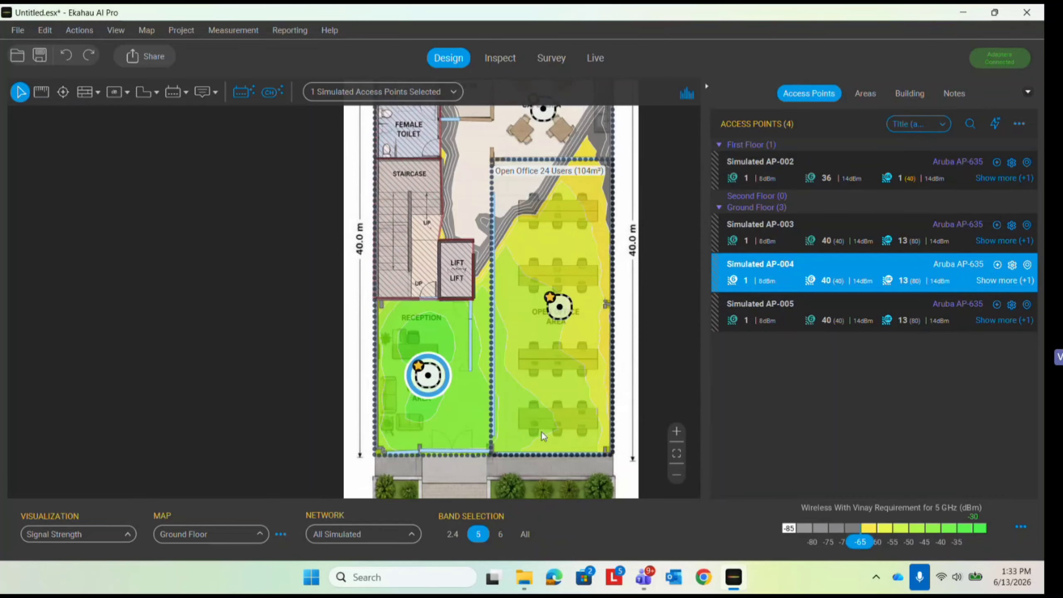
{"action": "scroll", "coordinate": [541, 433], "scroll_direction": "down", "scroll_amount": 5}
{"action": "scroll", "coordinate": [540, 247], "scroll_direction": "up", "scroll_amount": 5}
{"action": "left_click", "coordinate": [547, 249]}
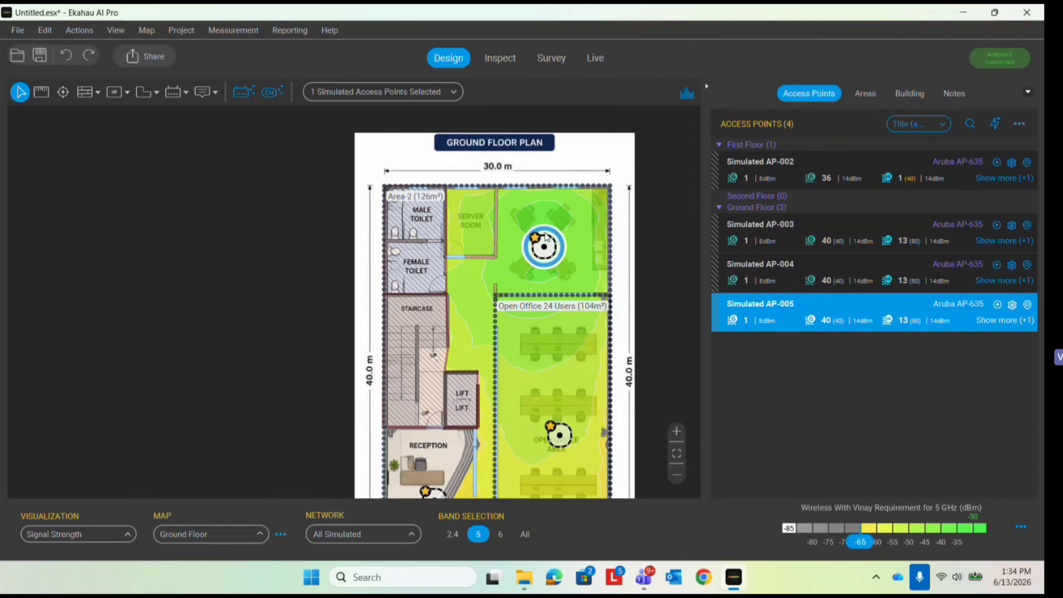
{"action": "scroll", "coordinate": [544, 243], "scroll_direction": "down", "scroll_amount": 2}
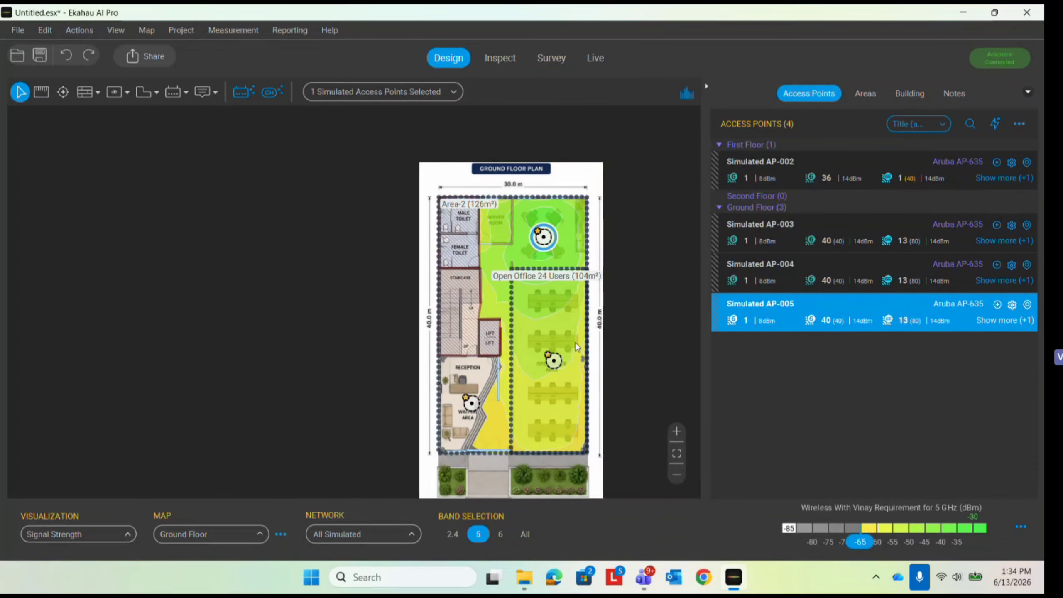
Examine the 5 GHz signal coverage of the open office and cafeteria access points, both individually and together with the waiting area's
{"action": "left_click", "coordinate": [554, 359]}
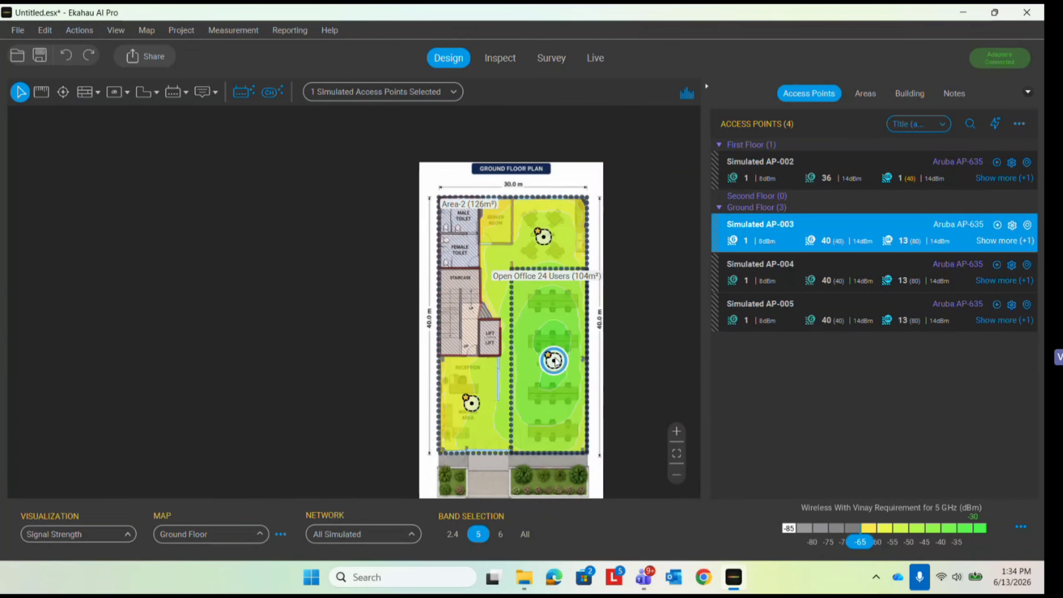
{"action": "left_click", "coordinate": [544, 237]}
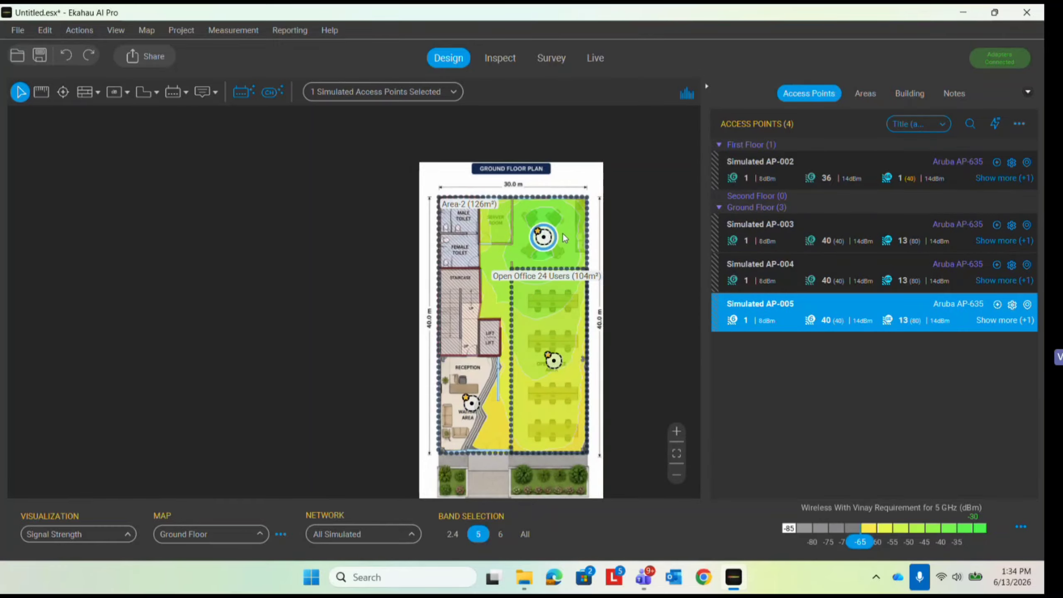
{"action": "left_click", "coordinate": [543, 247]}
{"action": "scroll", "coordinate": [544, 221], "scroll_direction": "up", "scroll_amount": 3}
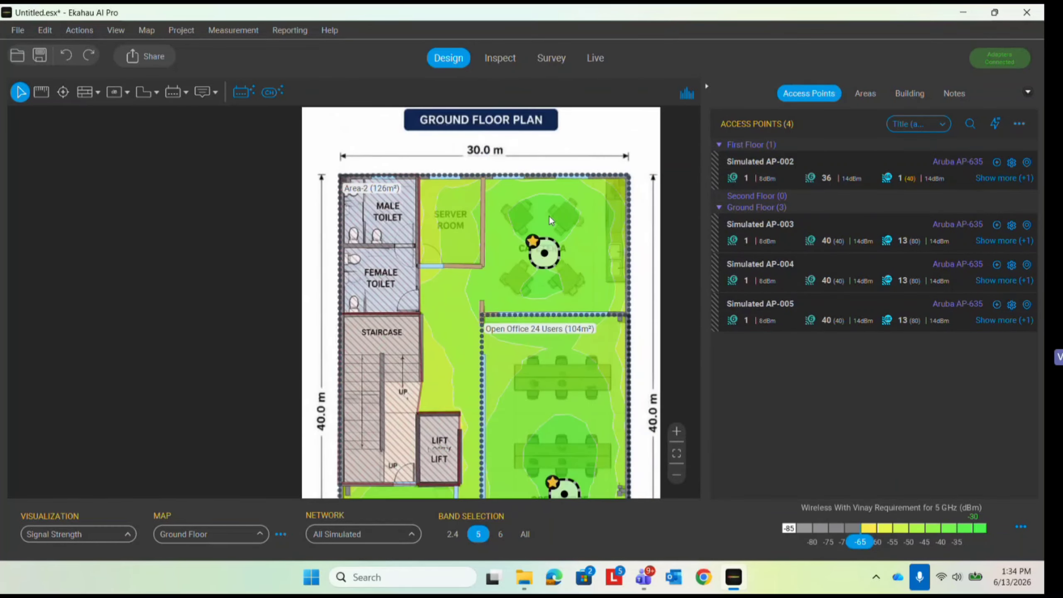
{"action": "scroll", "coordinate": [562, 201], "scroll_direction": "down", "scroll_amount": 1}
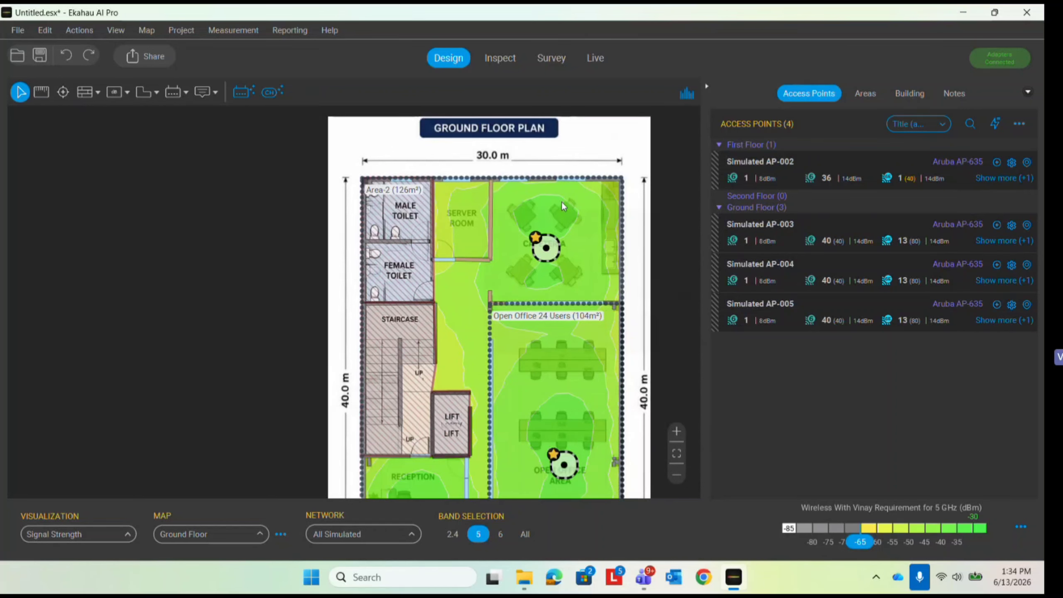
{"action": "mouse_move", "coordinate": [562, 204]}
{"action": "scroll", "coordinate": [541, 198], "scroll_direction": "down", "scroll_amount": 3}
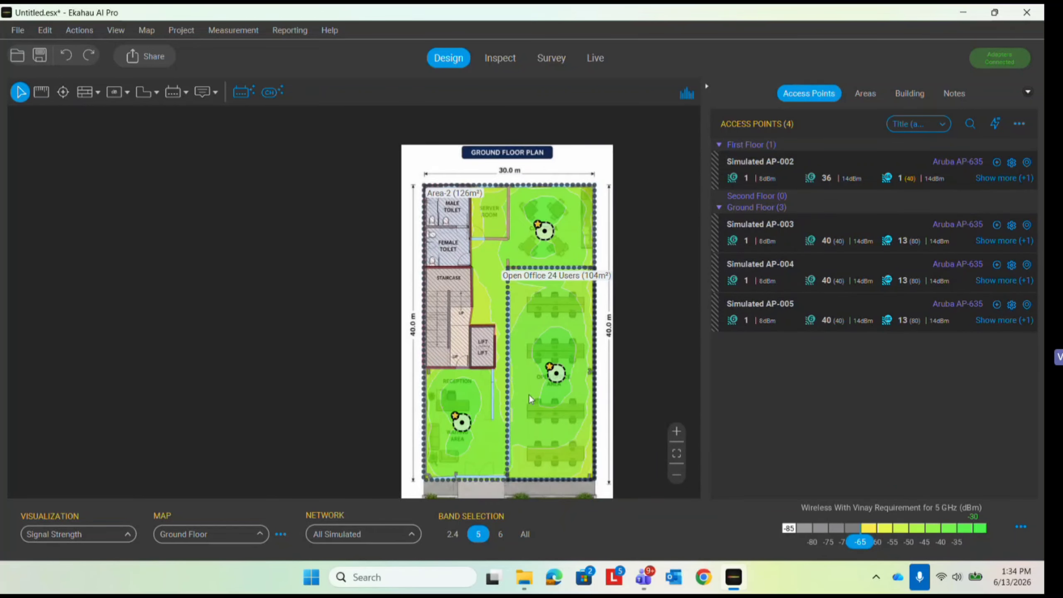
{"action": "scroll", "coordinate": [529, 368], "scroll_direction": "up", "scroll_amount": 3}
{"action": "left_click", "coordinate": [543, 162]}
{"action": "scroll", "coordinate": [538, 202], "scroll_direction": "down", "scroll_amount": 1}
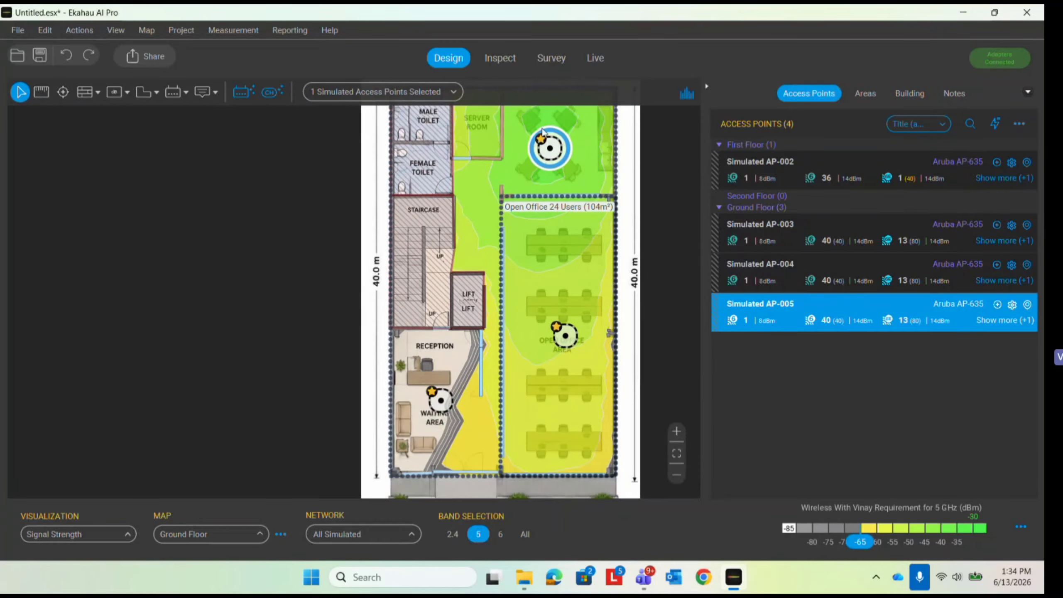
{"action": "scroll", "coordinate": [538, 227], "scroll_direction": "up", "scroll_amount": 1}
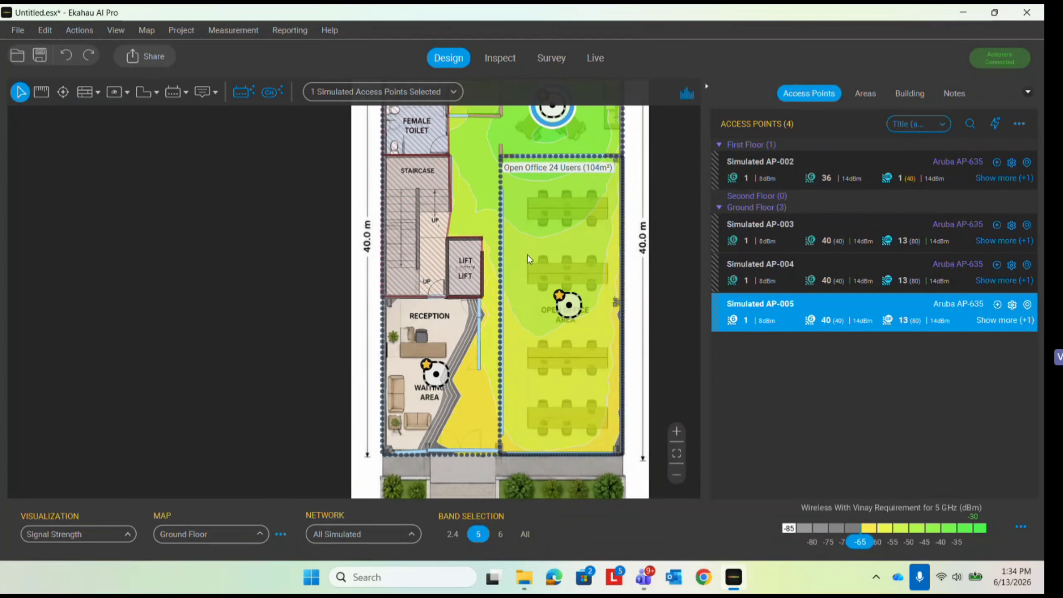
{"action": "left_click", "coordinate": [574, 232]}
Show 5 GHz airtime utilization and inspect its breakdown in the open office
{"action": "left_click", "coordinate": [105, 535]}
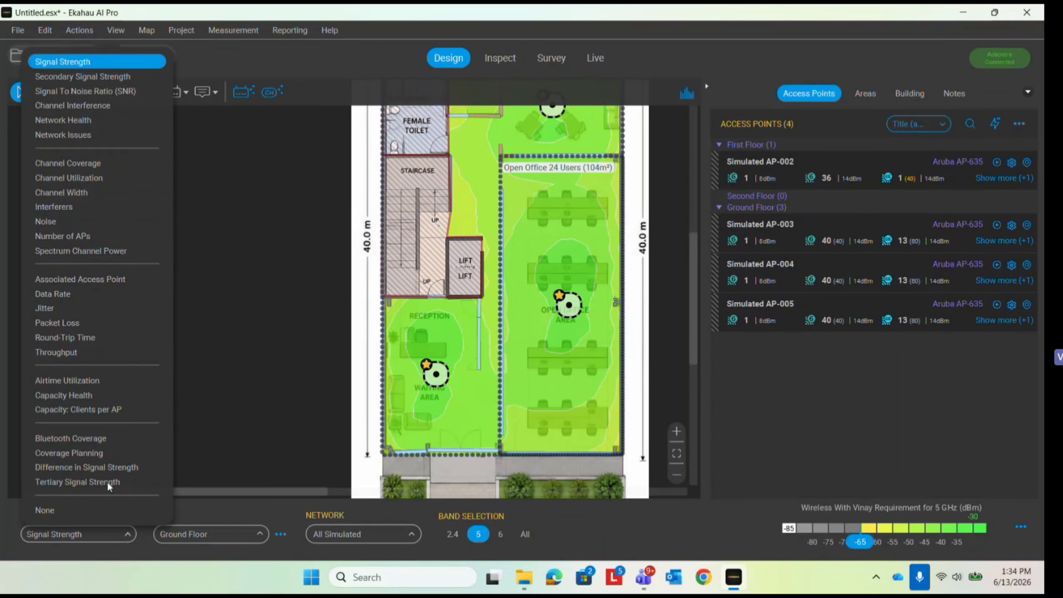
{"action": "left_click", "coordinate": [85, 379]}
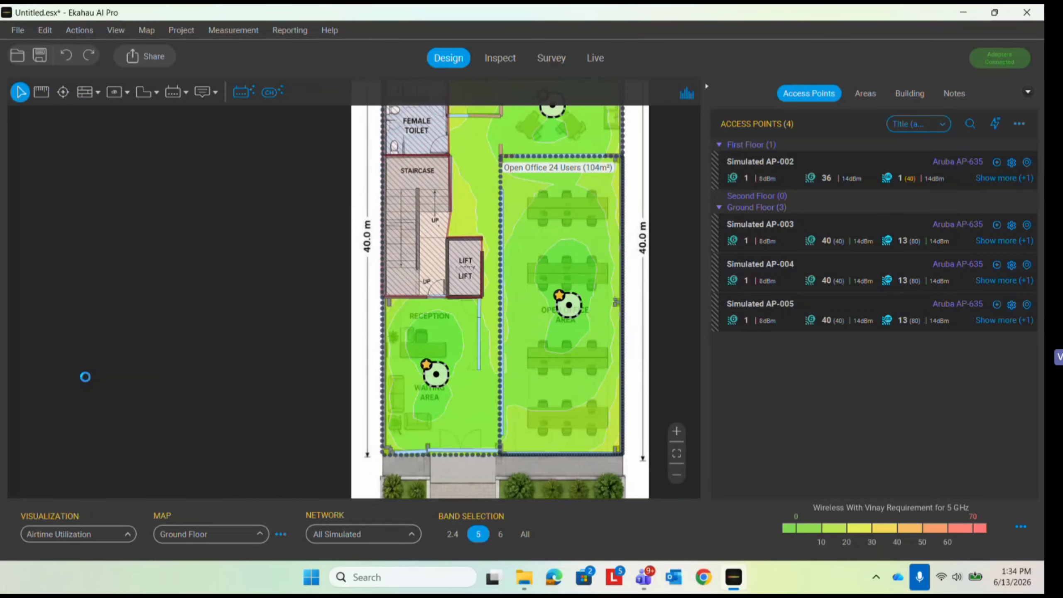
{"action": "scroll", "coordinate": [478, 355], "scroll_direction": "down", "scroll_amount": 1}
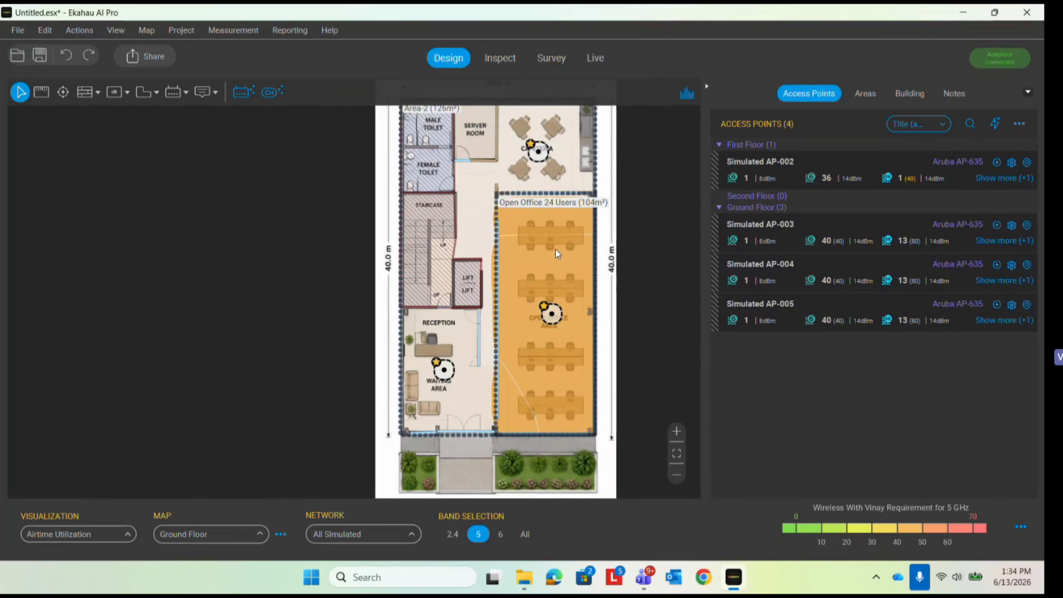
{"action": "mouse_move", "coordinate": [555, 251]}
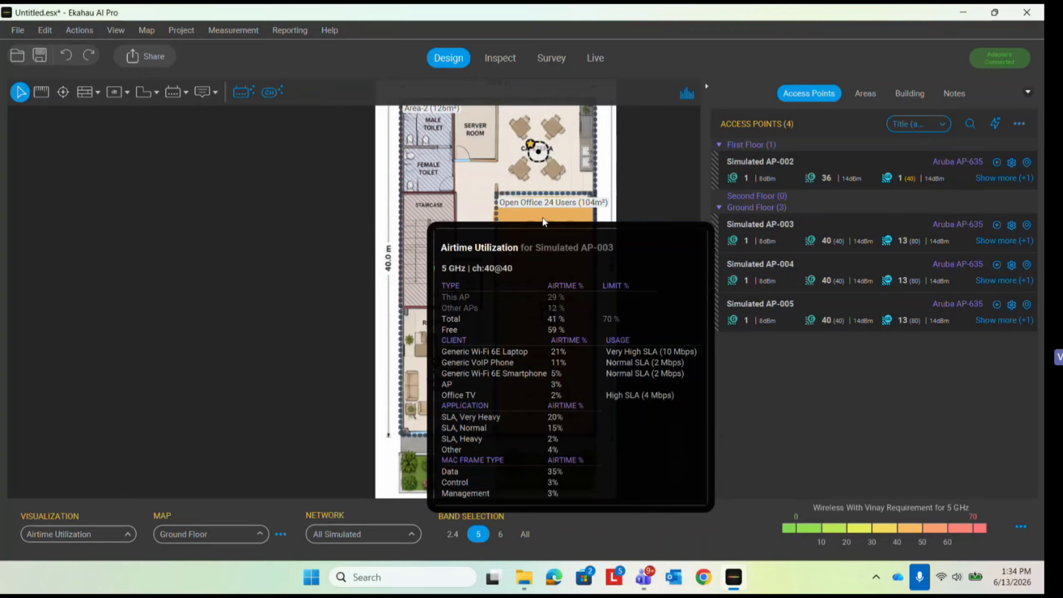
Set the cafeteria access point's 5 GHz radio to channel 44 and check the open office's airtime utilization
{"action": "left_click", "coordinate": [537, 151]}
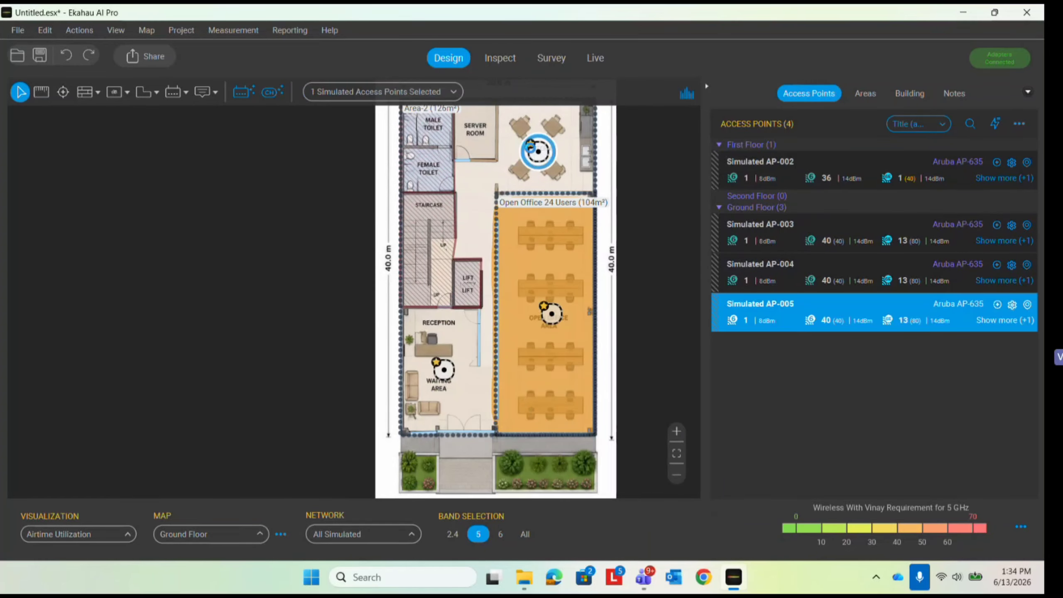
{"action": "left_click", "coordinate": [822, 321]}
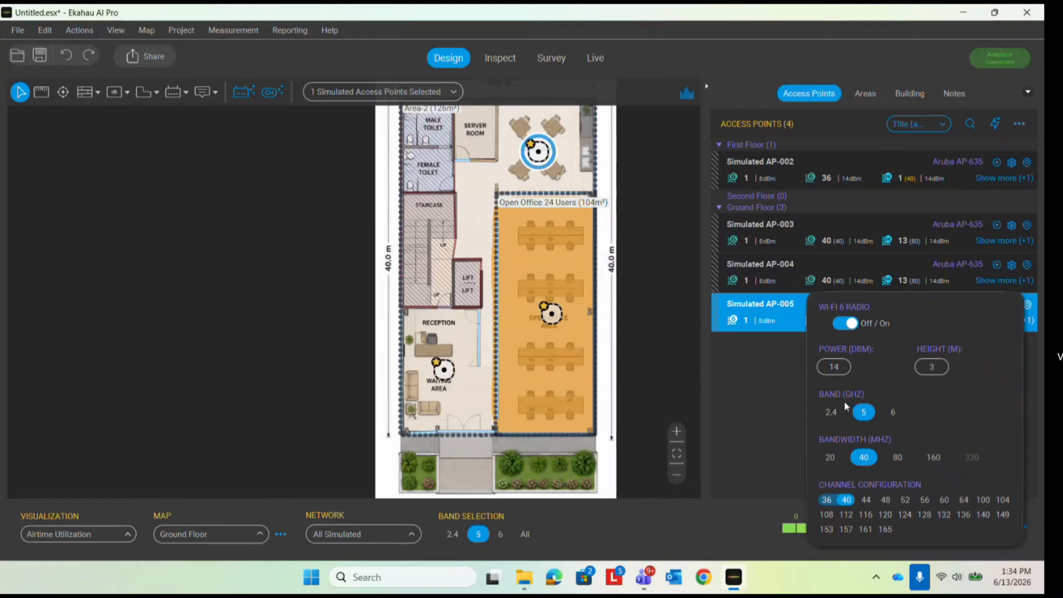
{"action": "left_click", "coordinate": [865, 499]}
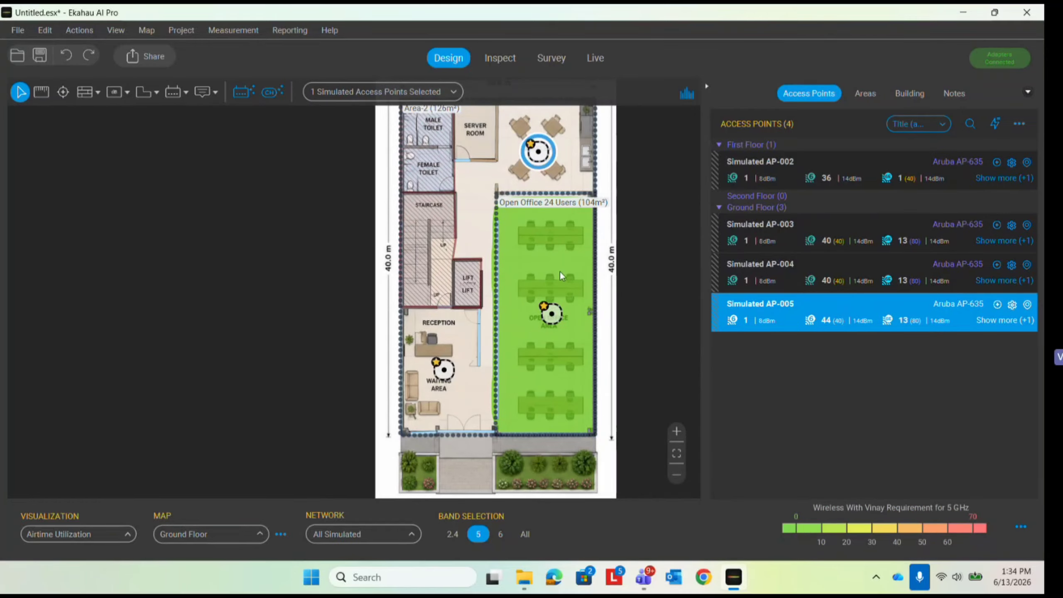
{"action": "mouse_move", "coordinate": [553, 276]}
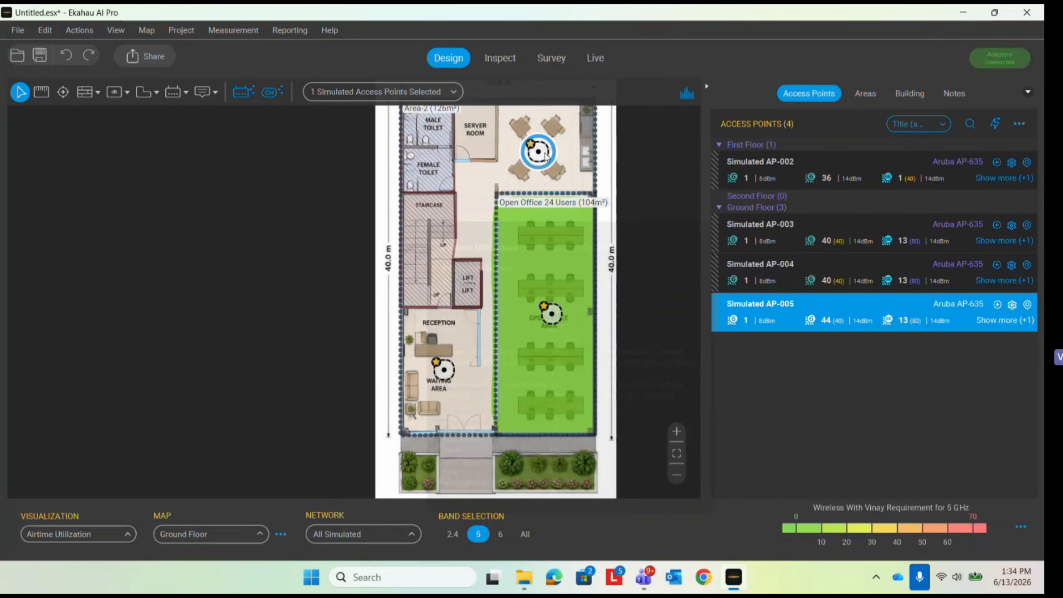
{"action": "left_click", "coordinate": [485, 168]}
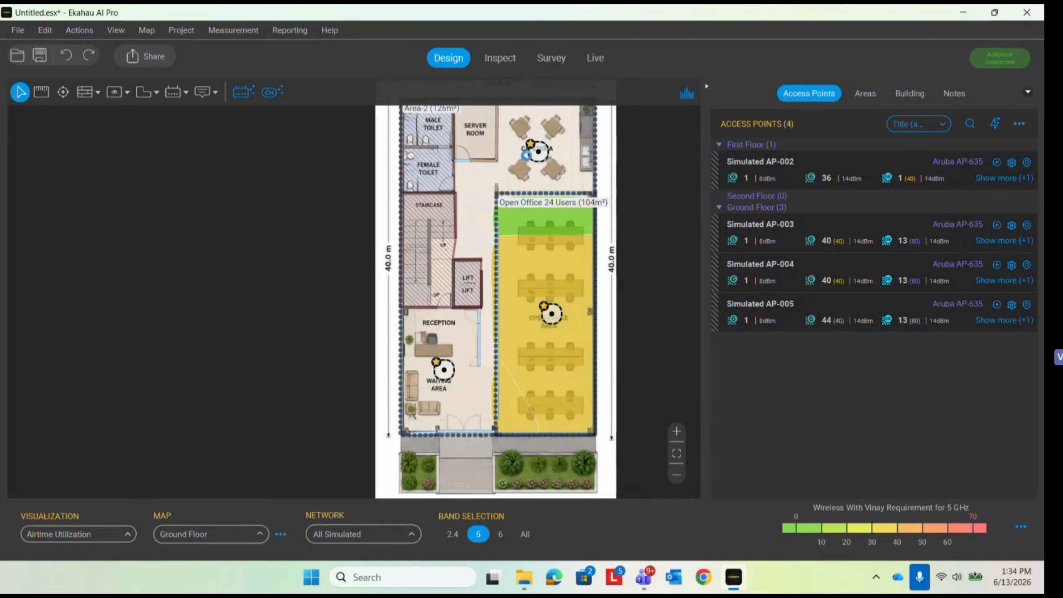
Compare airtime utilization for the waiting area and open office access points, and set the waiting area's 5 GHz radio to channel 52
{"action": "left_click", "coordinate": [443, 377]}
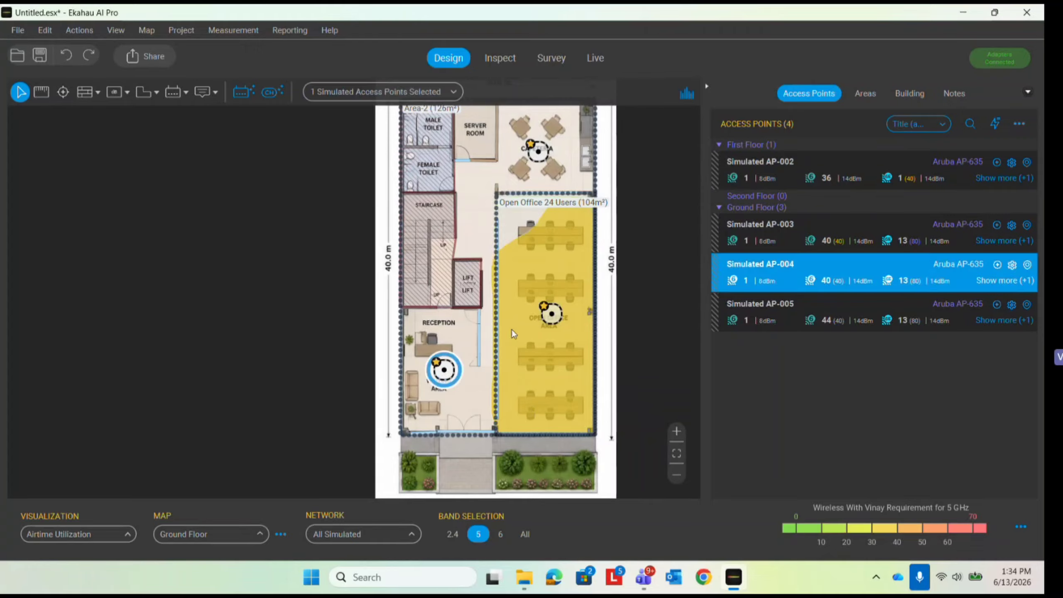
{"action": "left_click", "coordinate": [551, 314], "text": "ctrl"}
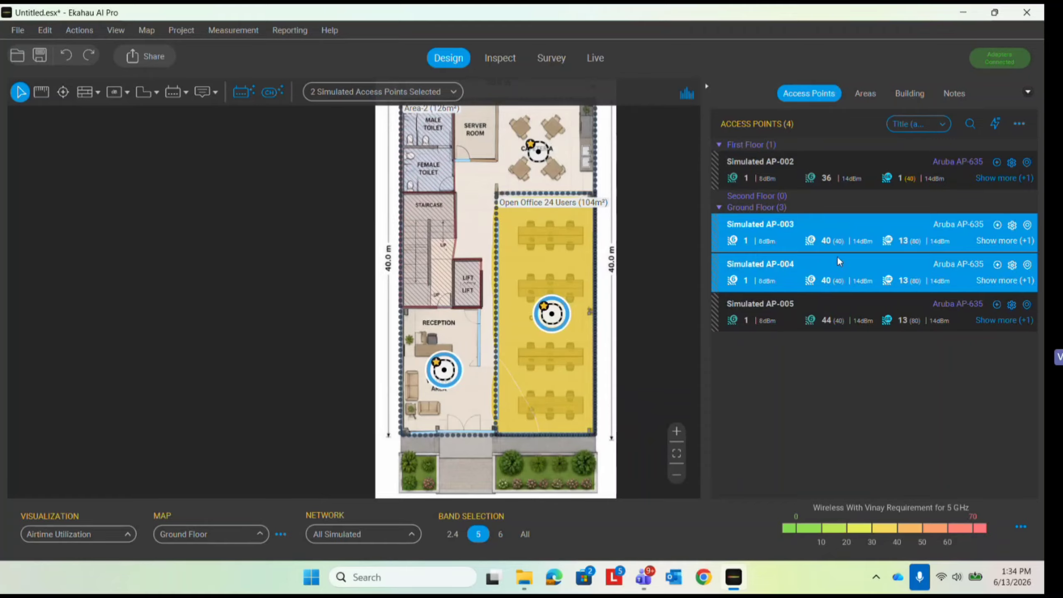
{"action": "left_click", "coordinate": [469, 343]}
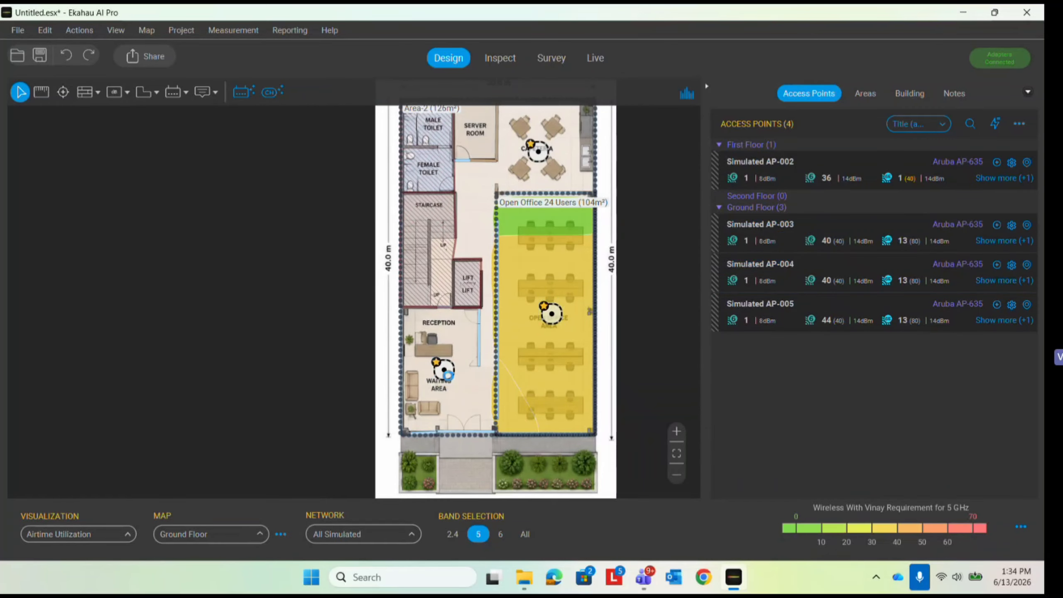
{"action": "left_click", "coordinate": [445, 374]}
{"action": "left_click", "coordinate": [816, 281]}
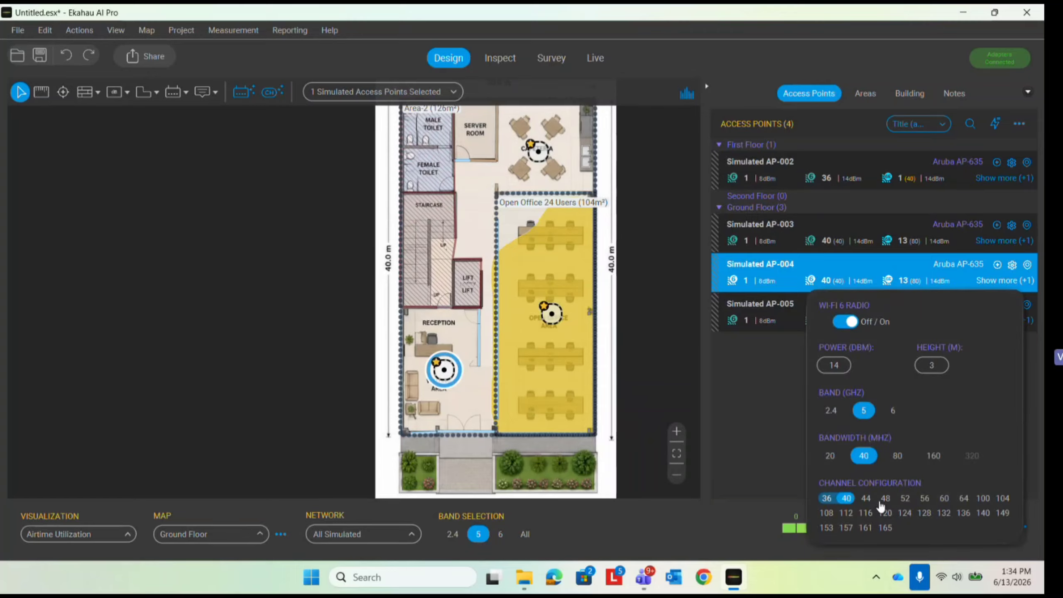
{"action": "left_click", "coordinate": [905, 497]}
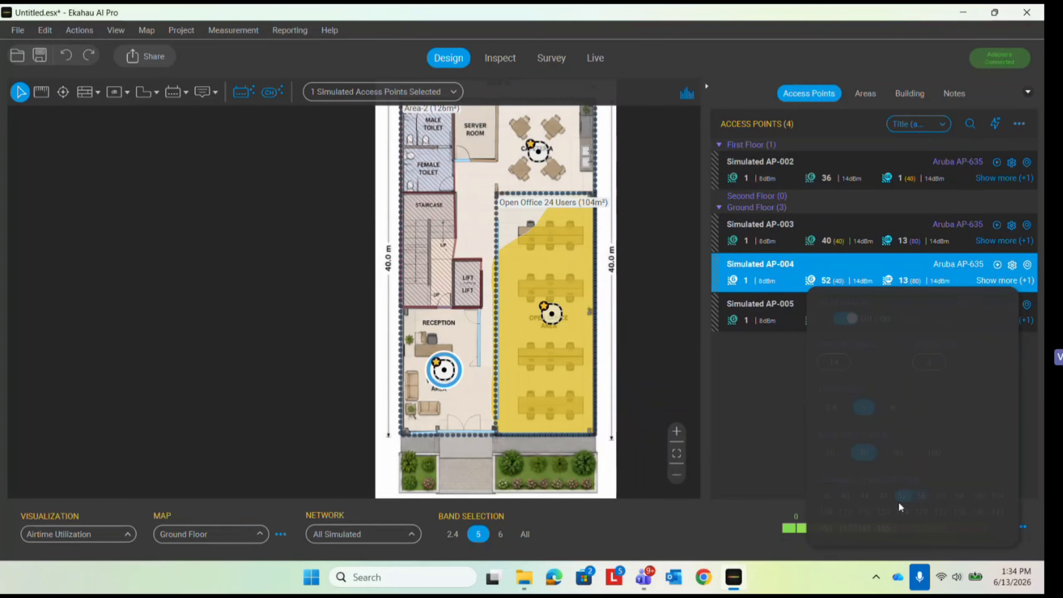
{"action": "left_click", "coordinate": [462, 333]}
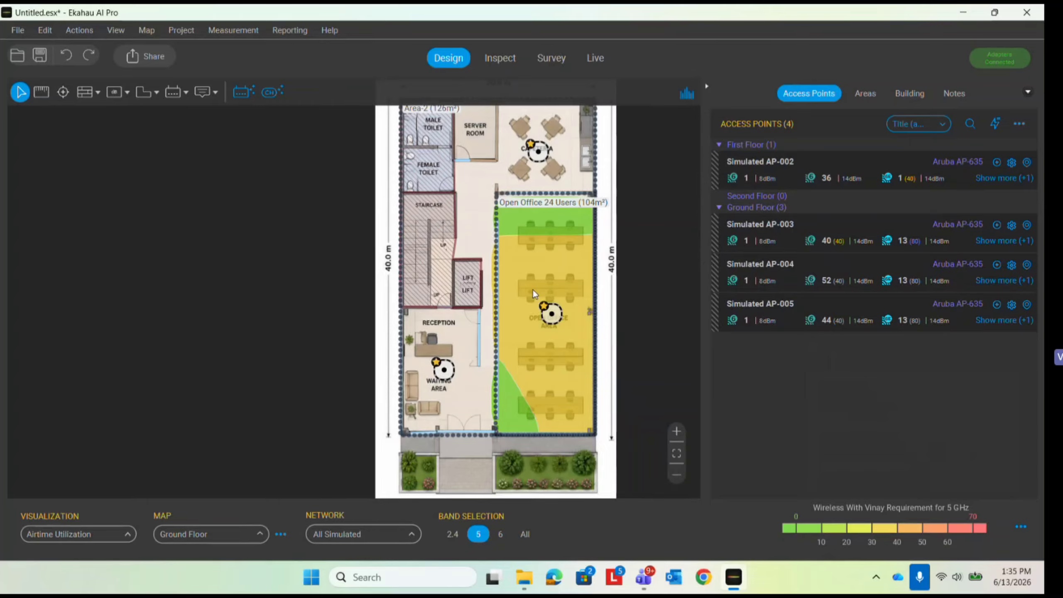
Switch to the First Floor map and show its 5 GHz signal strength
{"action": "mouse_move", "coordinate": [533, 290]}
{"action": "scroll", "coordinate": [532, 339], "scroll_direction": "down", "scroll_amount": 4}
{"action": "scroll", "coordinate": [538, 254], "scroll_direction": "up", "scroll_amount": 4}
{"action": "scroll", "coordinate": [491, 150], "scroll_direction": "down", "scroll_amount": 2}
{"action": "scroll", "coordinate": [497, 245], "scroll_direction": "up", "scroll_amount": 3}
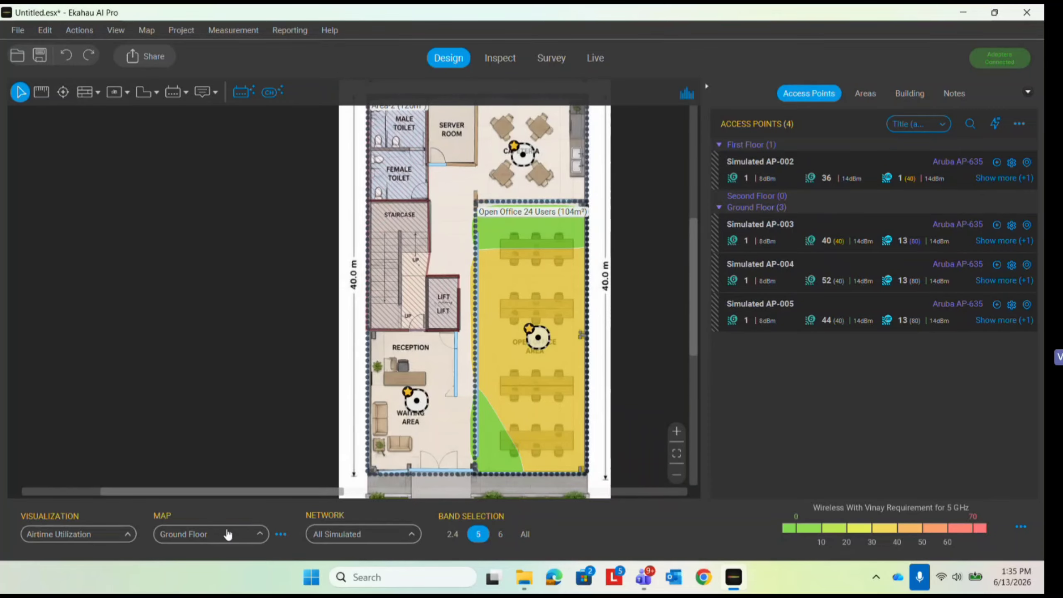
{"action": "left_click", "coordinate": [223, 534]}
{"action": "left_click", "coordinate": [205, 475]}
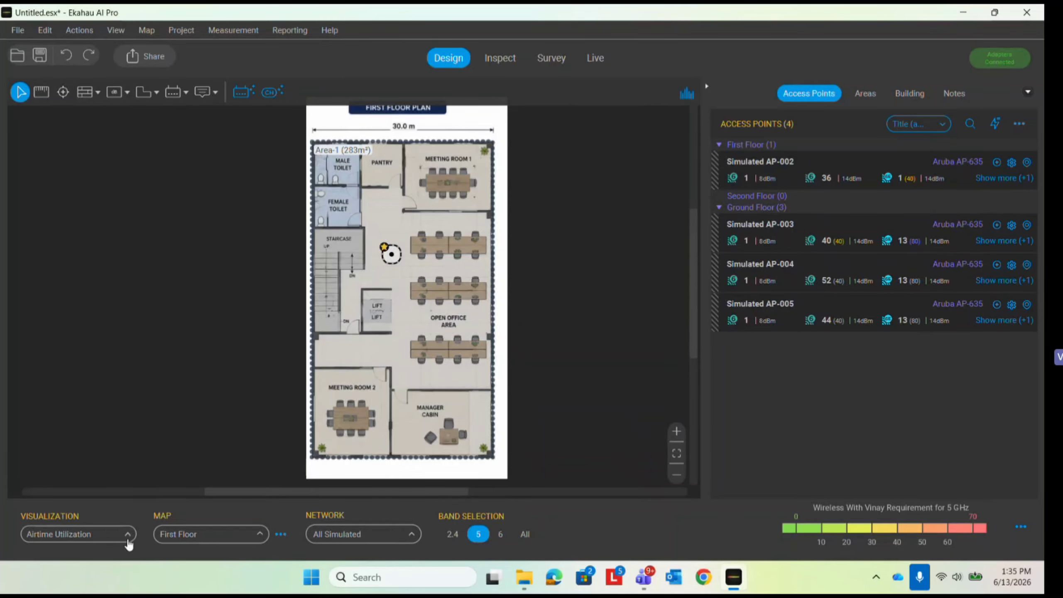
{"action": "left_click", "coordinate": [103, 538]}
{"action": "left_click", "coordinate": [63, 61]}
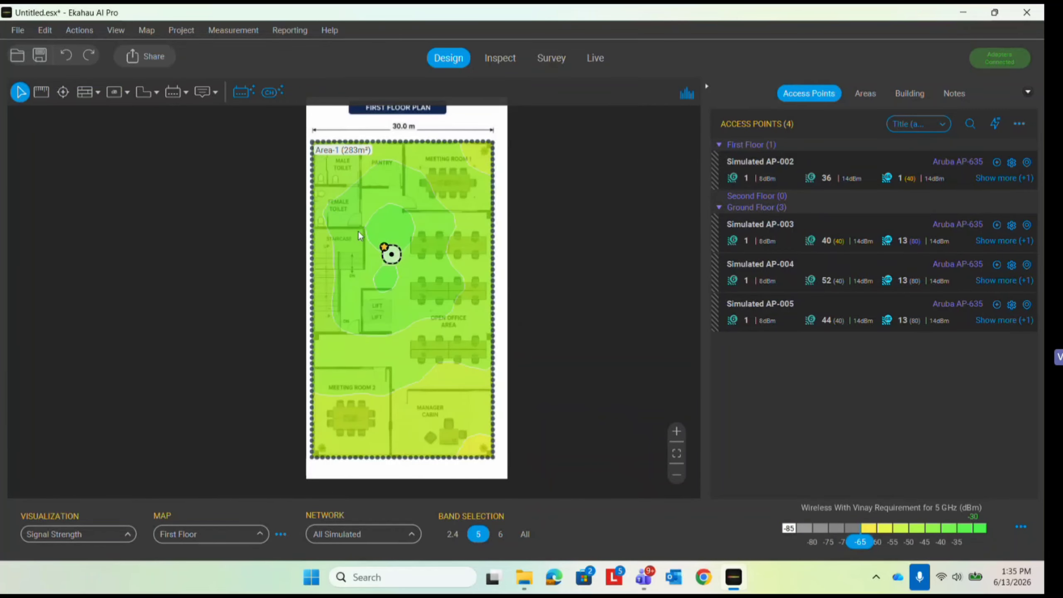
Delete the first floor's access point, check the signal reaching that floor from below, and set the visualization to None
{"action": "left_click", "coordinate": [389, 260]}
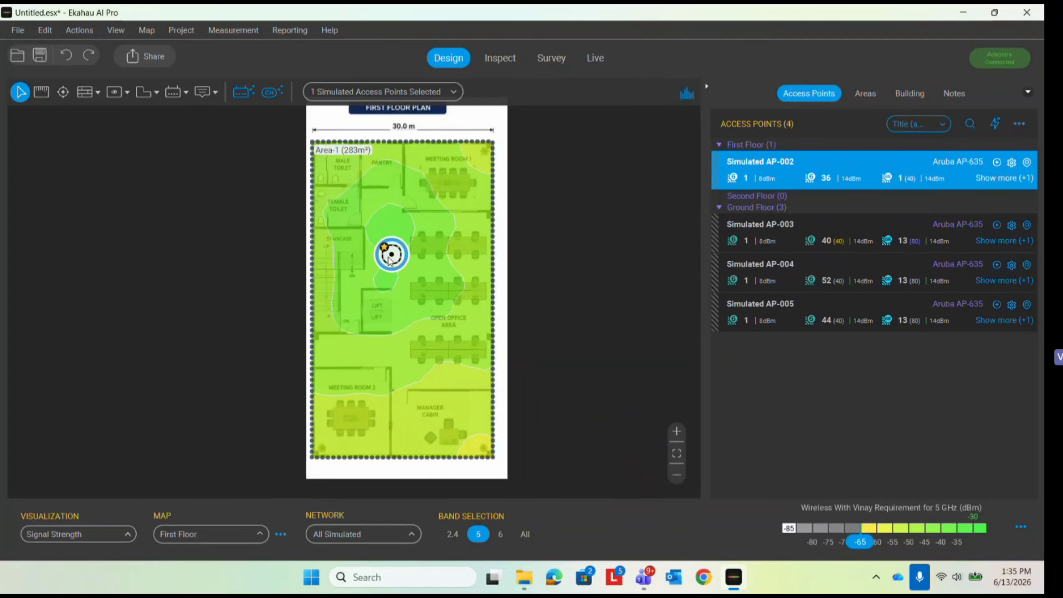
{"action": "key", "text": "Delete"}
{"action": "mouse_move", "coordinate": [428, 274]}
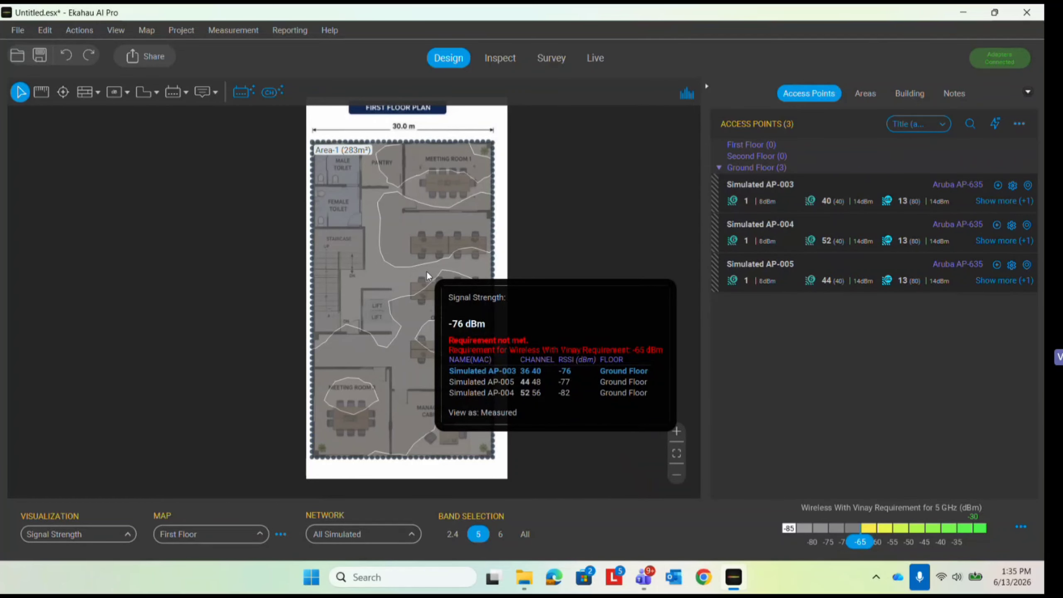
{"action": "scroll", "coordinate": [330, 135], "scroll_direction": "up", "scroll_amount": 3}
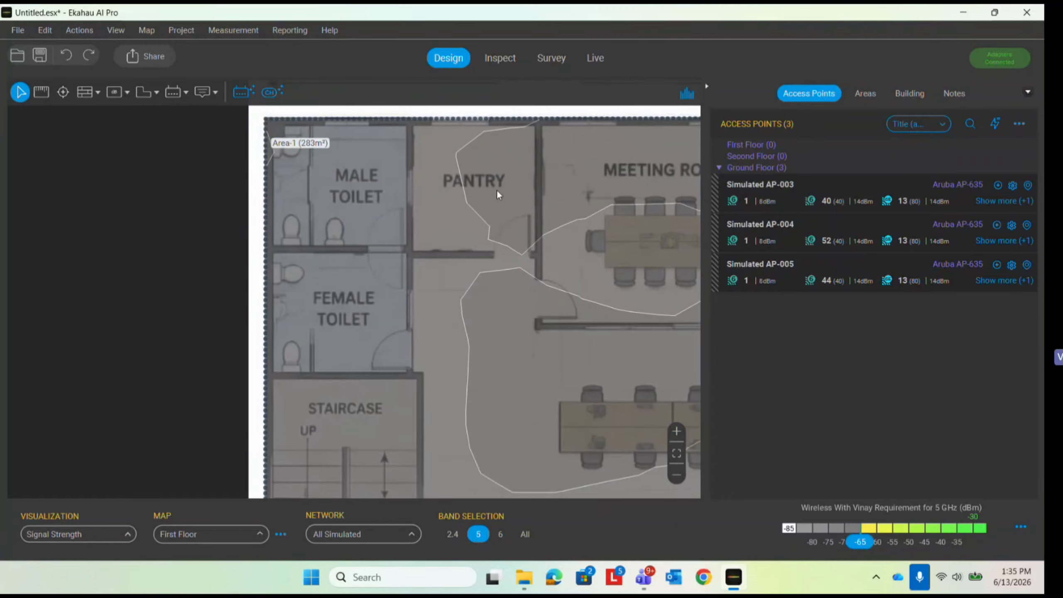
{"action": "scroll", "coordinate": [432, 178], "scroll_direction": "down", "scroll_amount": 3}
{"action": "left_click", "coordinate": [109, 526]}
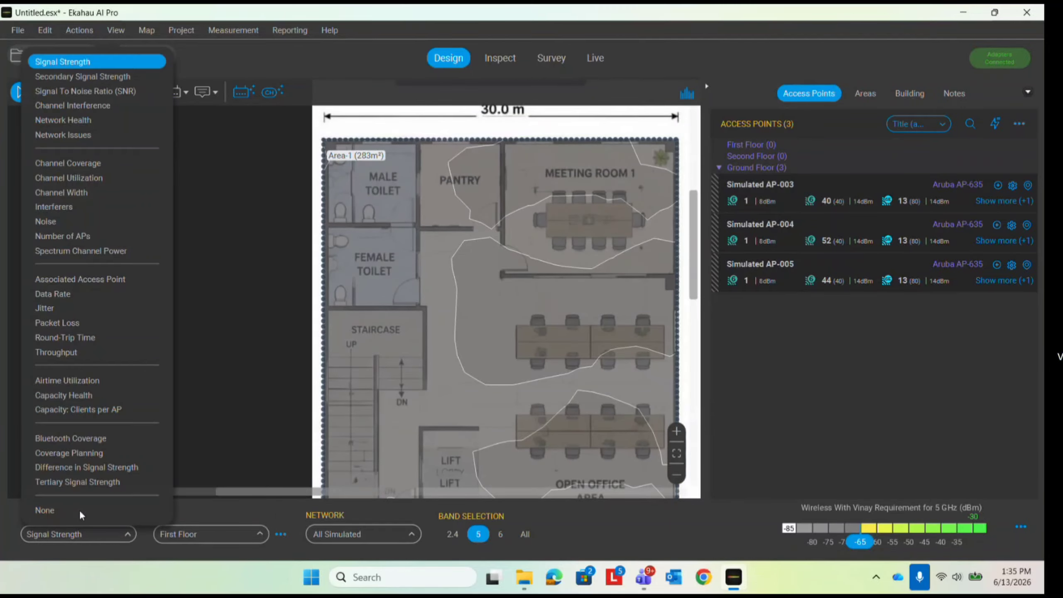
{"action": "left_click", "coordinate": [60, 511]}
Draw Wall, Concrete (12.0 dB) along the First Floor plan's upper outer edge and down its right outer edge to the manager cabin corner
{"action": "left_click", "coordinate": [87, 92]}
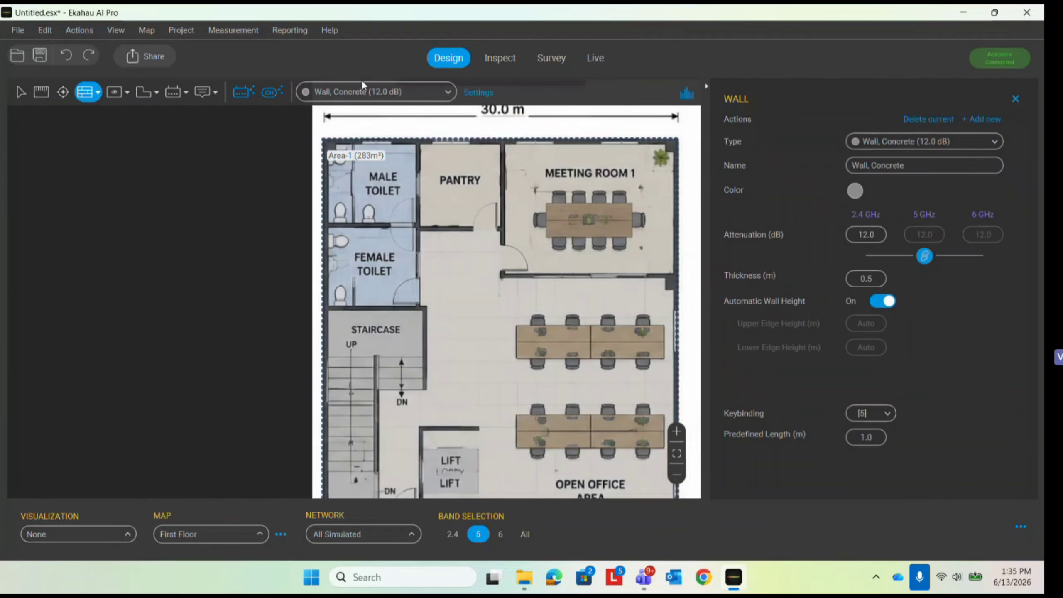
{"action": "scroll", "coordinate": [311, 147], "scroll_direction": "up", "scroll_amount": 3}
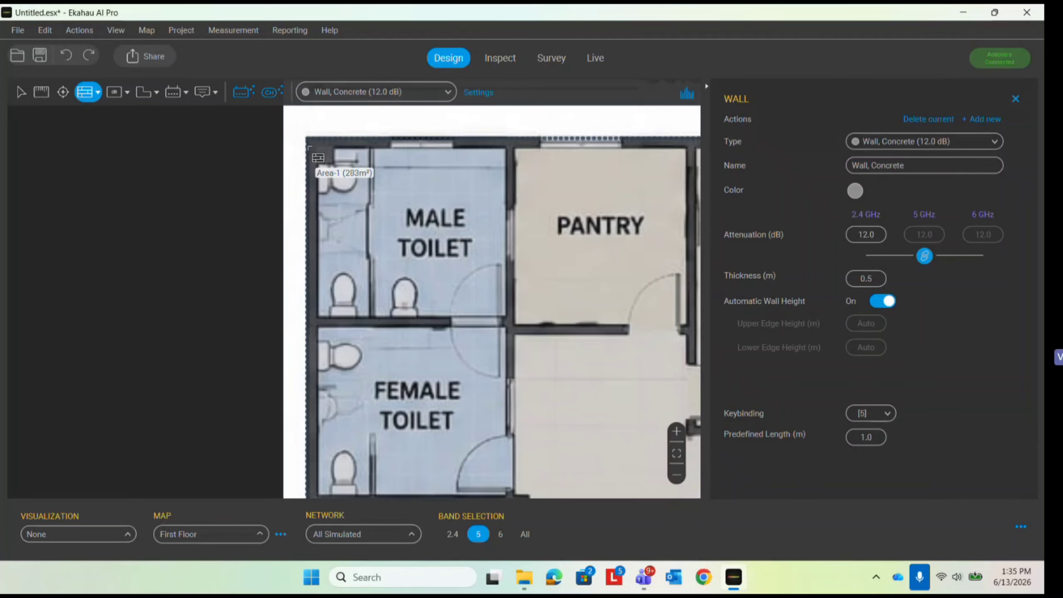
{"action": "scroll", "coordinate": [309, 148], "scroll_direction": "down", "scroll_amount": 2}
{"action": "scroll", "coordinate": [590, 146], "scroll_direction": "down", "scroll_amount": 1}
{"action": "scroll", "coordinate": [590, 146], "scroll_direction": "up", "scroll_amount": 1}
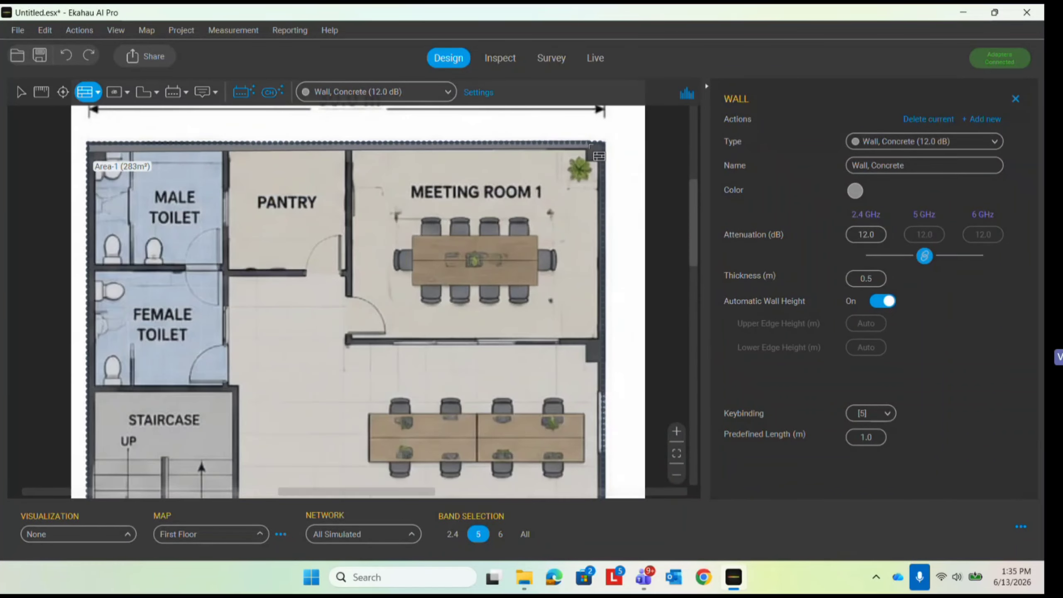
{"action": "scroll", "coordinate": [590, 147], "scroll_direction": "up", "scroll_amount": 1}
{"action": "scroll", "coordinate": [597, 293], "scroll_direction": "down", "scroll_amount": 4}
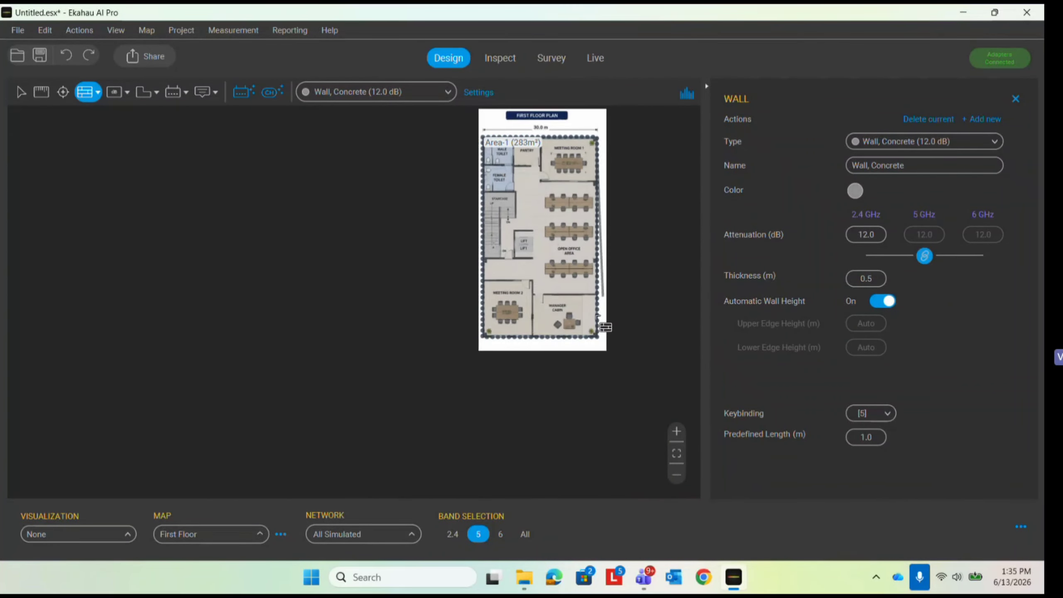
{"action": "scroll", "coordinate": [597, 316], "scroll_direction": "up", "scroll_amount": 4}
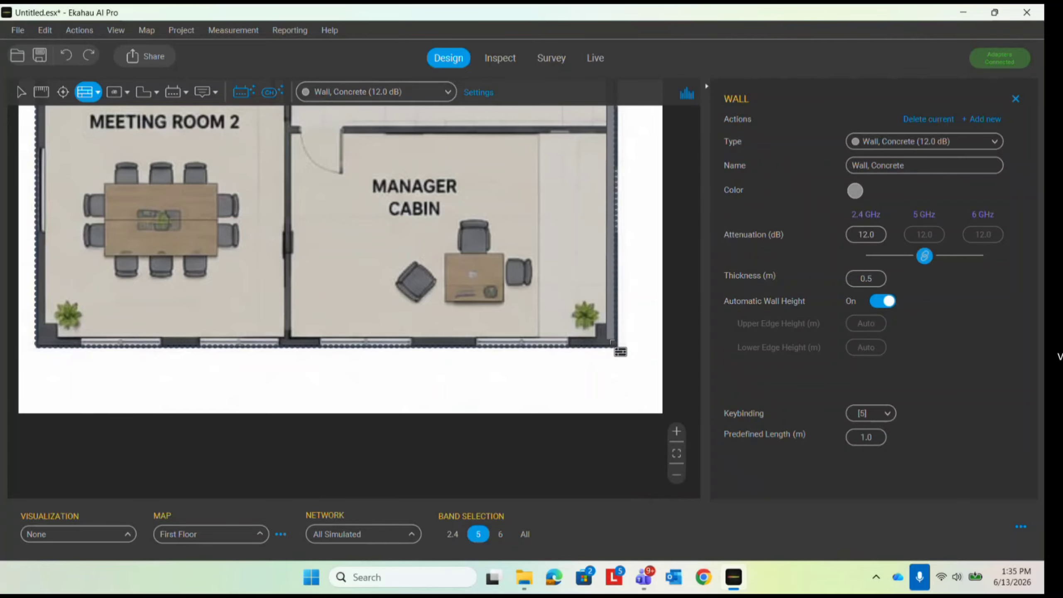
{"action": "left_click", "coordinate": [613, 342]}
Continue the concrete wall along the plan's lower outer edge and up its left outer edge, closing the perimeter at the male toilet corner
{"action": "scroll", "coordinate": [611, 344], "scroll_direction": "down", "scroll_amount": 3}
{"action": "scroll", "coordinate": [284, 346], "scroll_direction": "up", "scroll_amount": 6}
{"action": "left_click", "coordinate": [281, 343]}
{"action": "scroll", "coordinate": [288, 382], "scroll_direction": "down", "scroll_amount": 3}
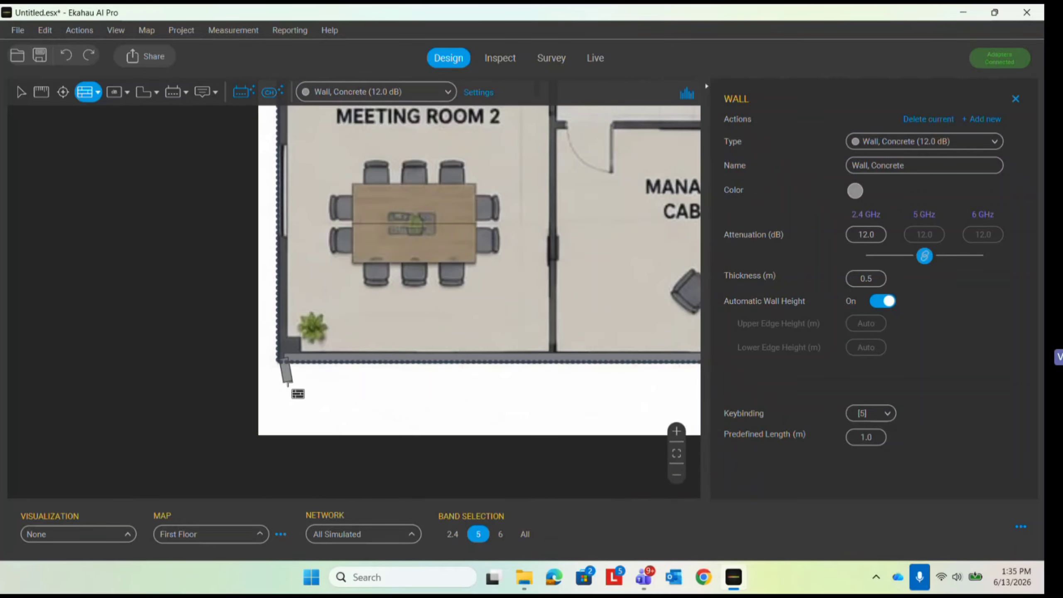
{"action": "scroll", "coordinate": [288, 383], "scroll_direction": "down", "scroll_amount": 6}
{"action": "scroll", "coordinate": [296, 193], "scroll_direction": "up", "scroll_amount": 4}
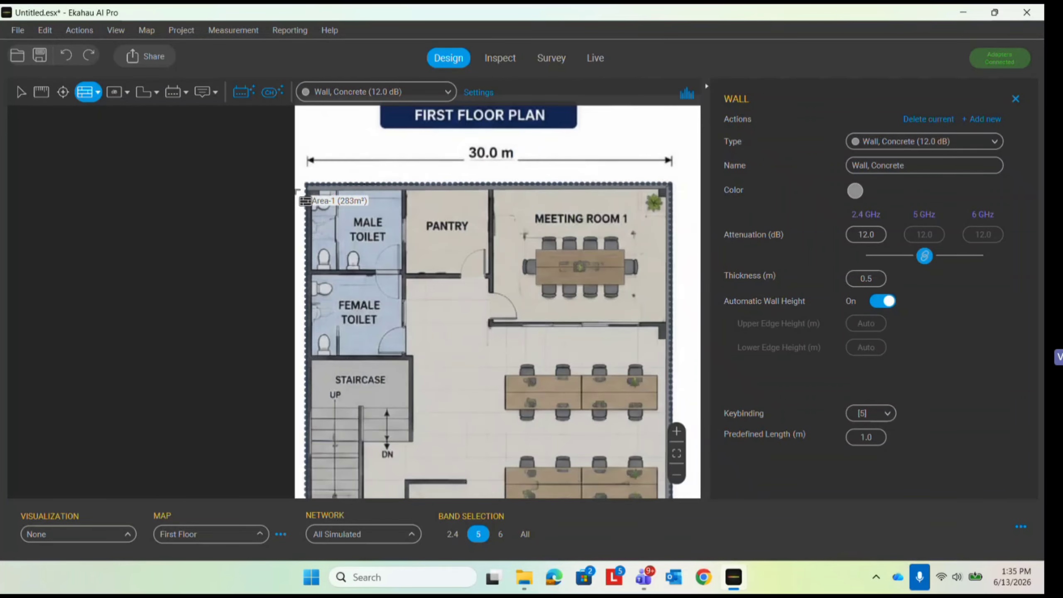
{"action": "scroll", "coordinate": [299, 191], "scroll_direction": "up", "scroll_amount": 6}
{"action": "left_click", "coordinate": [316, 176]}
{"action": "scroll", "coordinate": [314, 173], "scroll_direction": "down", "scroll_amount": 4}
{"action": "scroll", "coordinate": [439, 155], "scroll_direction": "down", "scroll_amount": 1}
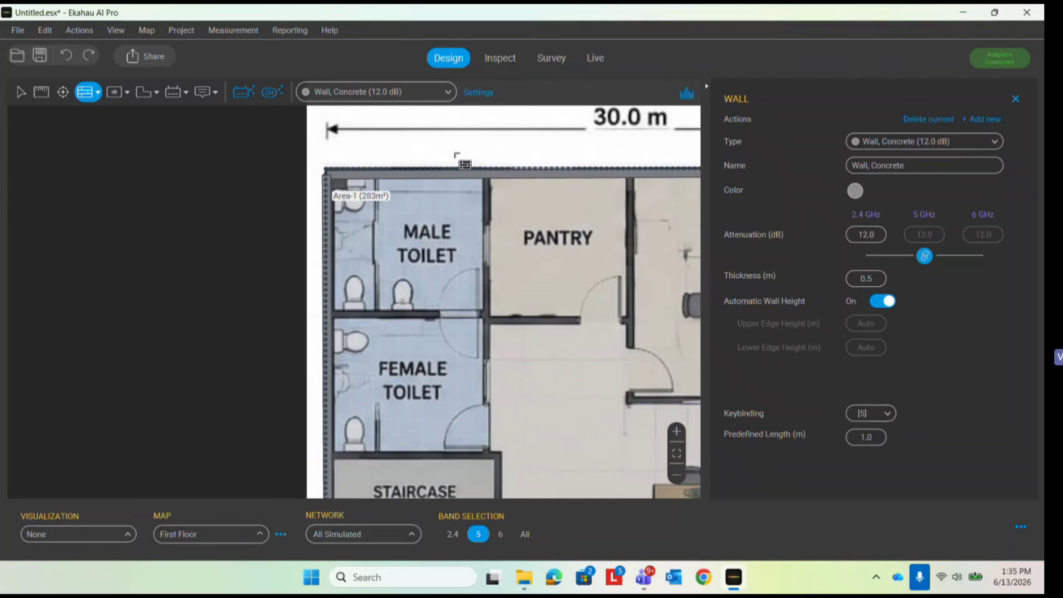
Draw a concrete wall from the outer wall between male toilet and pantry down past both toilets to the staircase
{"action": "scroll", "coordinate": [457, 156], "scroll_direction": "down", "scroll_amount": 2}
{"action": "scroll", "coordinate": [473, 171], "scroll_direction": "up", "scroll_amount": 3}
{"action": "left_click", "coordinate": [482, 146]}
{"action": "scroll", "coordinate": [481, 148], "scroll_direction": "down", "scroll_amount": 3}
{"action": "scroll", "coordinate": [476, 275], "scroll_direction": "up", "scroll_amount": 3}
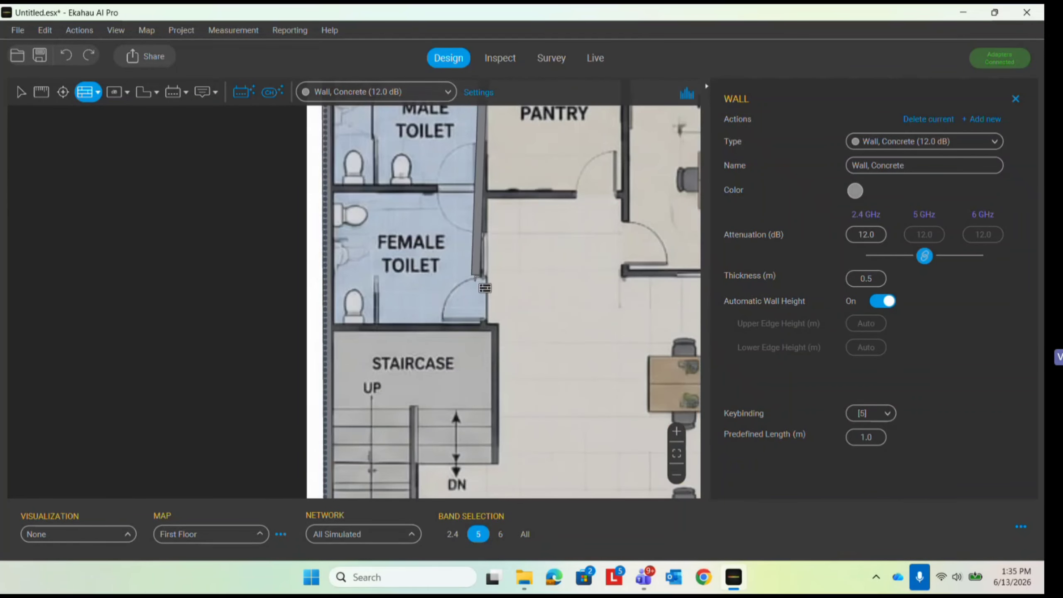
{"action": "left_click", "coordinate": [484, 326]}
Draw a concrete wall between the female toilet and staircase, continuing down the staircase's right side to the end of its DN flight
{"action": "left_click", "coordinate": [331, 332]}
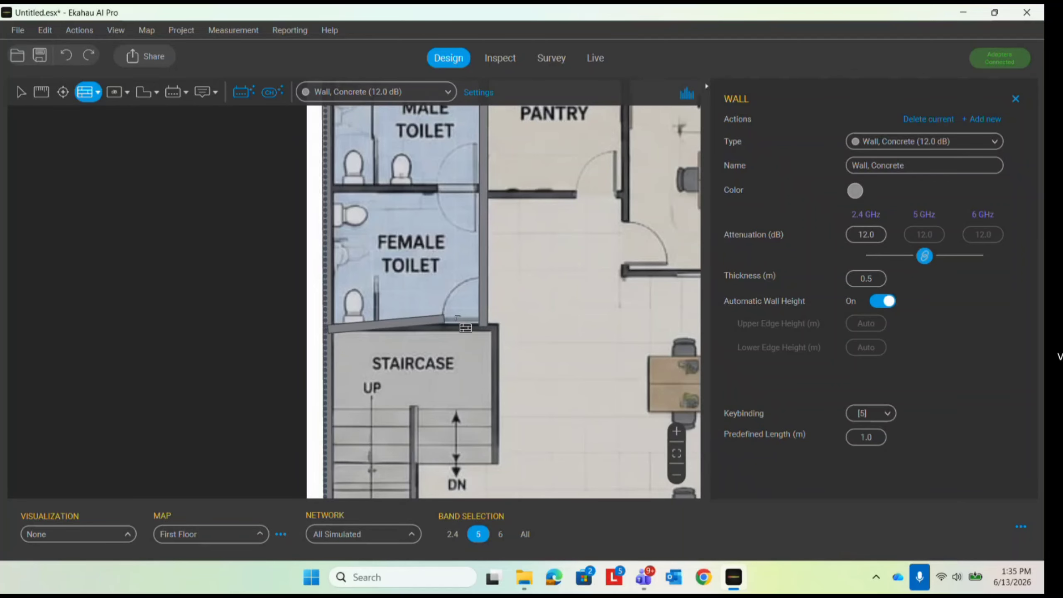
{"action": "left_click", "coordinate": [496, 328]}
{"action": "scroll", "coordinate": [495, 443], "scroll_direction": "up", "scroll_amount": 3}
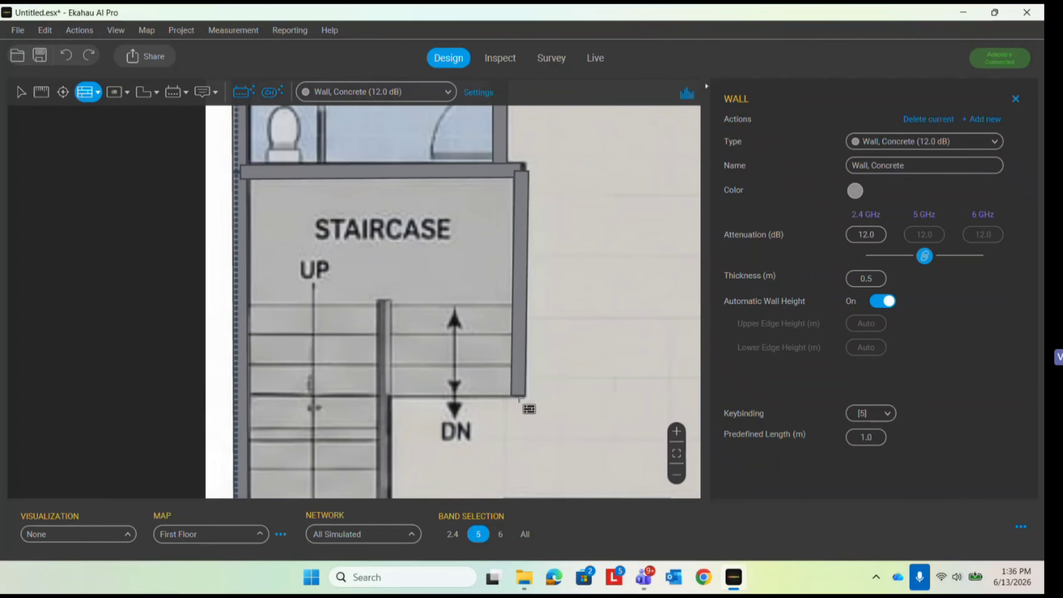
{"action": "double_click", "coordinate": [519, 398]}
Draw a concrete wall along the divider between the UP and DN stair flights, down to the staircase's lower wall
{"action": "left_click", "coordinate": [384, 301]}
{"action": "scroll", "coordinate": [385, 231], "scroll_direction": "down", "scroll_amount": 3}
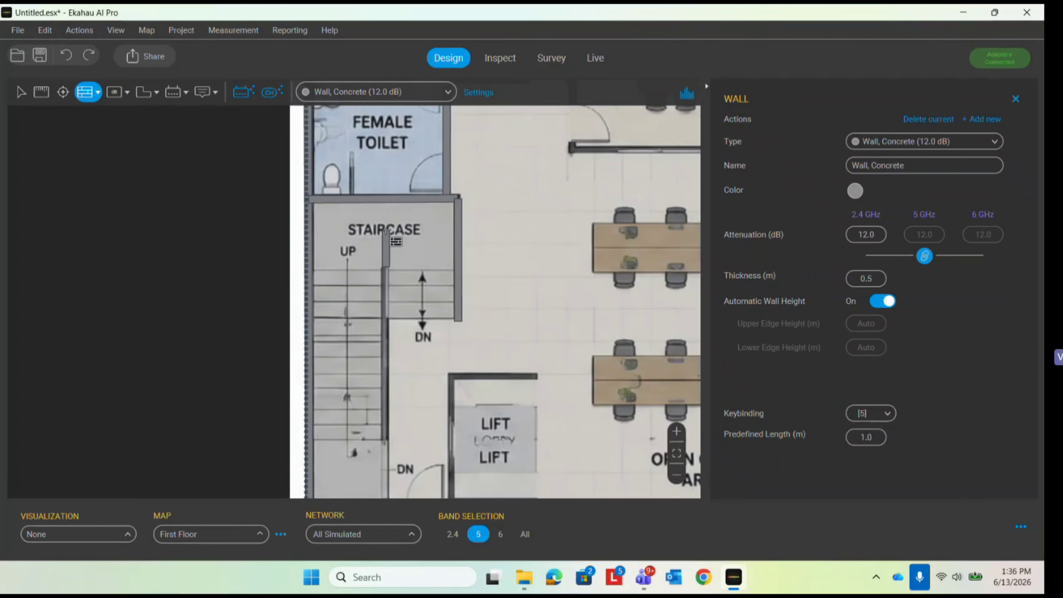
{"action": "scroll", "coordinate": [385, 231], "scroll_direction": "down", "scroll_amount": 2}
{"action": "scroll", "coordinate": [388, 468], "scroll_direction": "up", "scroll_amount": 3}
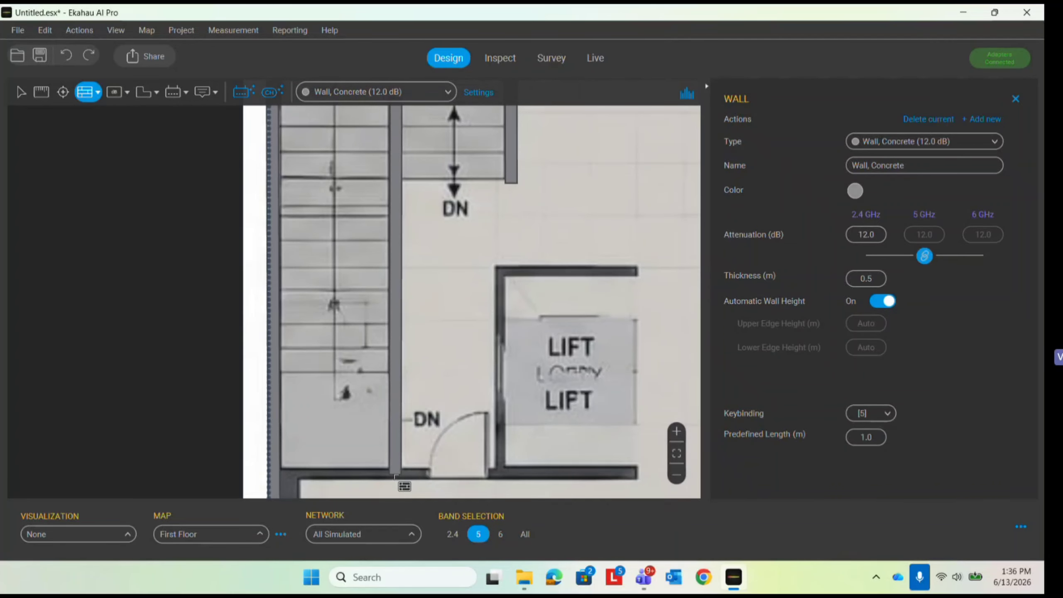
{"action": "scroll", "coordinate": [395, 476], "scroll_direction": "down", "scroll_amount": 5}
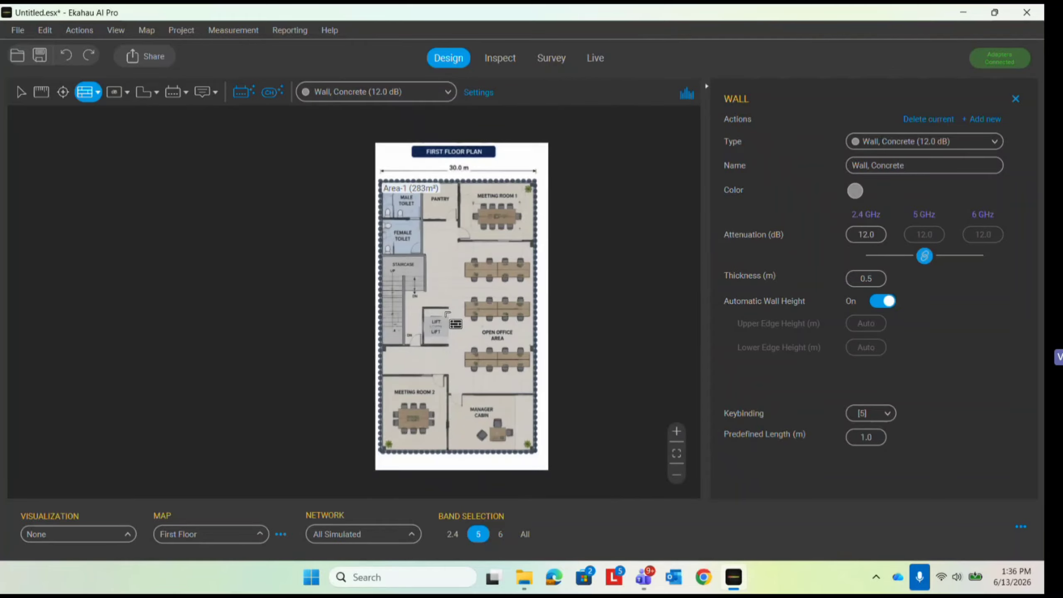
Draw a concrete wall along the staircase's lower edge from the left outer wall to the door beside the lift lobby
{"action": "scroll", "coordinate": [453, 184], "scroll_direction": "up", "scroll_amount": 5}
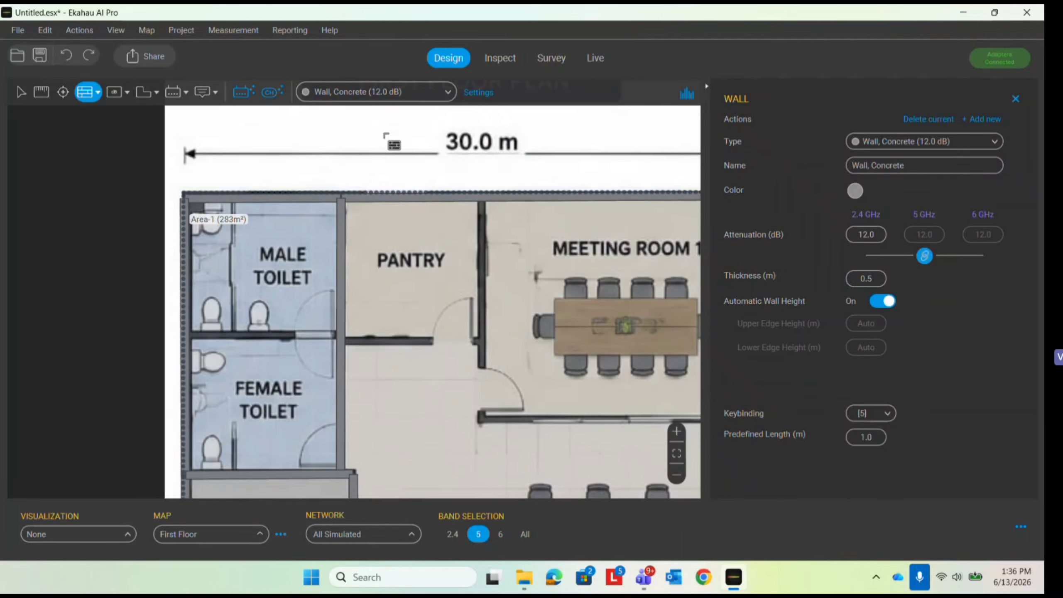
{"action": "scroll", "coordinate": [385, 142], "scroll_direction": "down", "scroll_amount": 5}
{"action": "scroll", "coordinate": [363, 309], "scroll_direction": "up", "scroll_amount": 4}
{"action": "scroll", "coordinate": [277, 289], "scroll_direction": "up", "scroll_amount": 2}
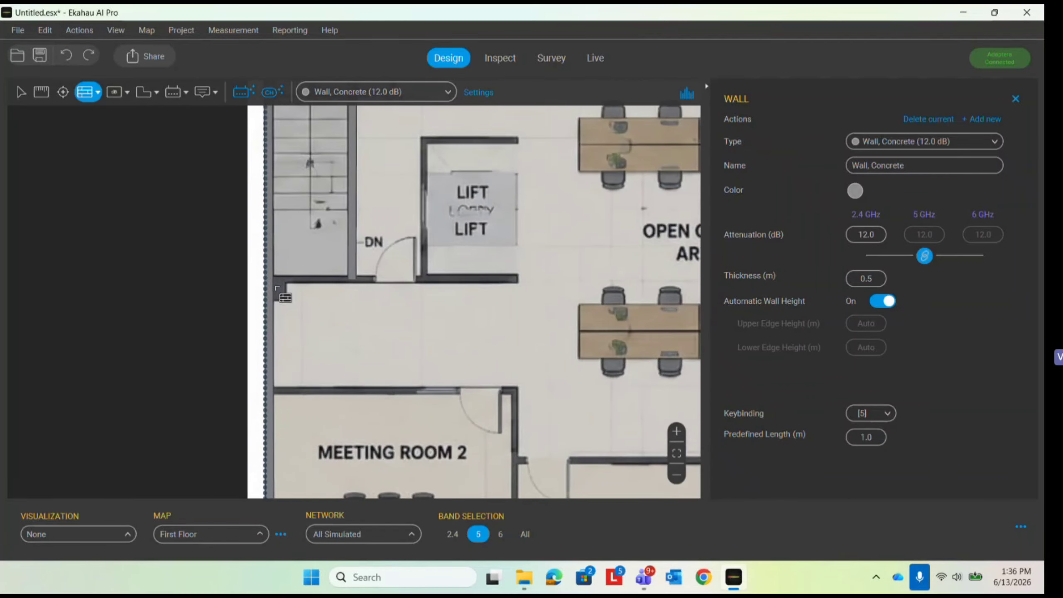
{"action": "scroll", "coordinate": [277, 288], "scroll_direction": "up", "scroll_amount": 2}
{"action": "left_click", "coordinate": [276, 280]}
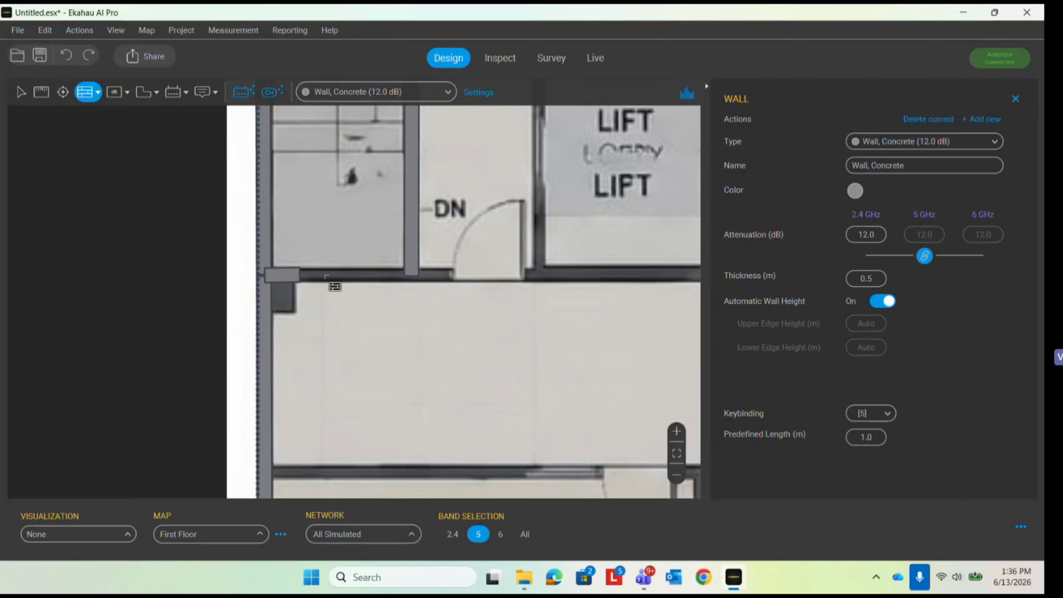
{"action": "double_click", "coordinate": [450, 276]}
Enclose the lift lobby on all four sides with a closed concrete wall outline
{"action": "scroll", "coordinate": [220, 281], "scroll_direction": "down", "scroll_amount": 3}
{"action": "scroll", "coordinate": [386, 263], "scroll_direction": "up", "scroll_amount": 3}
{"action": "scroll", "coordinate": [388, 388], "scroll_direction": "down", "scroll_amount": 2}
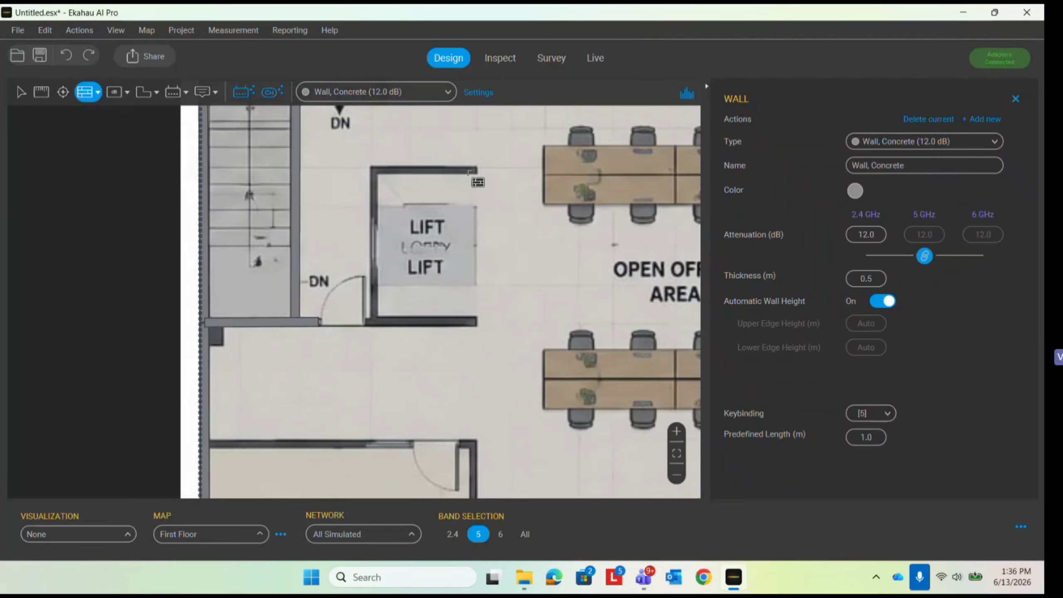
{"action": "left_click", "coordinate": [477, 169]}
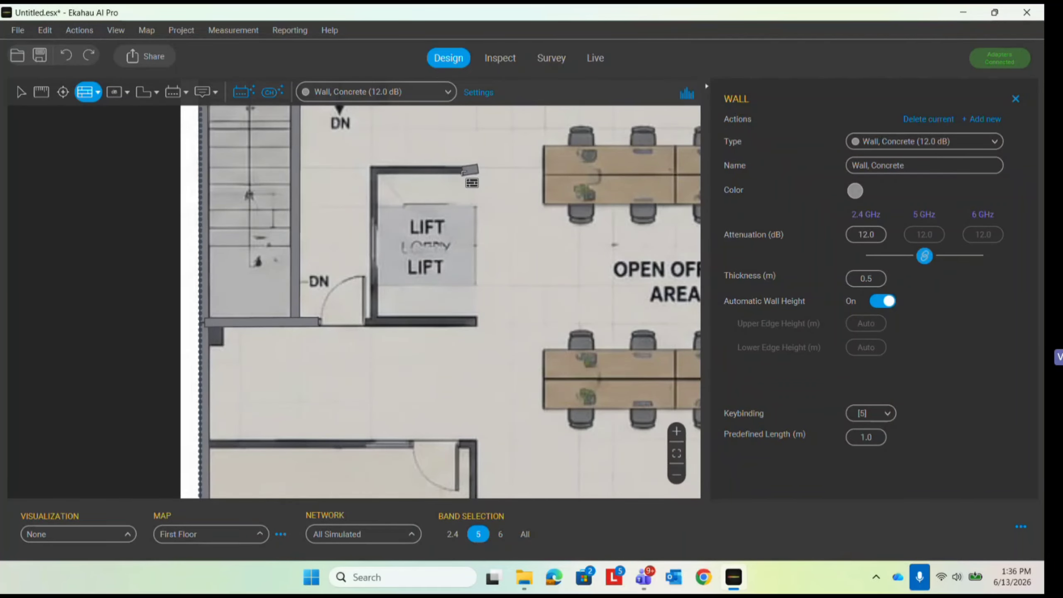
{"action": "left_click", "coordinate": [373, 171]}
{"action": "left_click", "coordinate": [373, 323]}
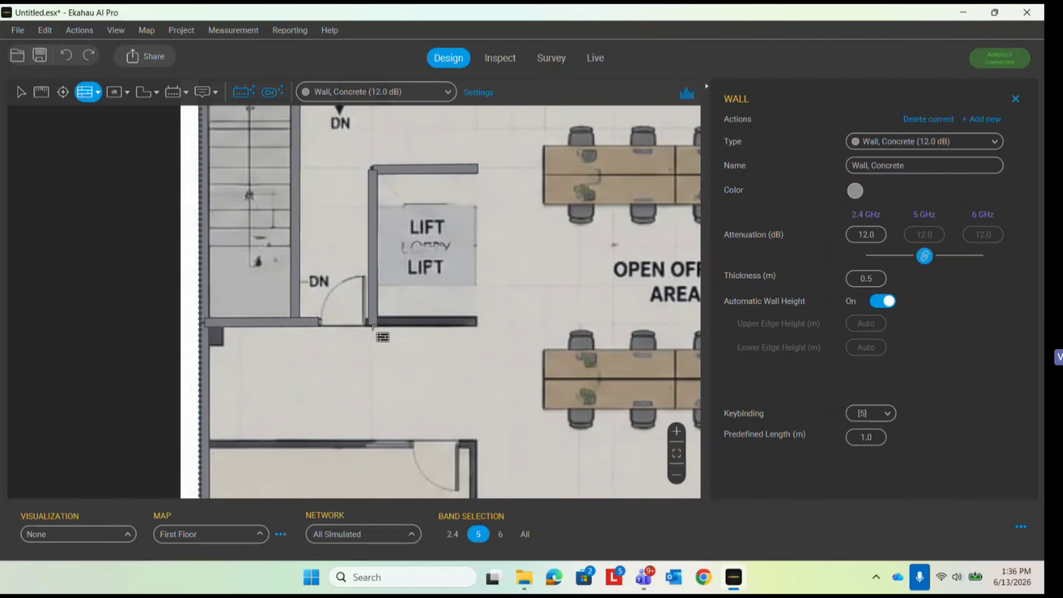
{"action": "left_click", "coordinate": [478, 323]}
{"action": "double_click", "coordinate": [477, 169]}
{"action": "scroll", "coordinate": [477, 170], "scroll_direction": "down", "scroll_amount": 2}
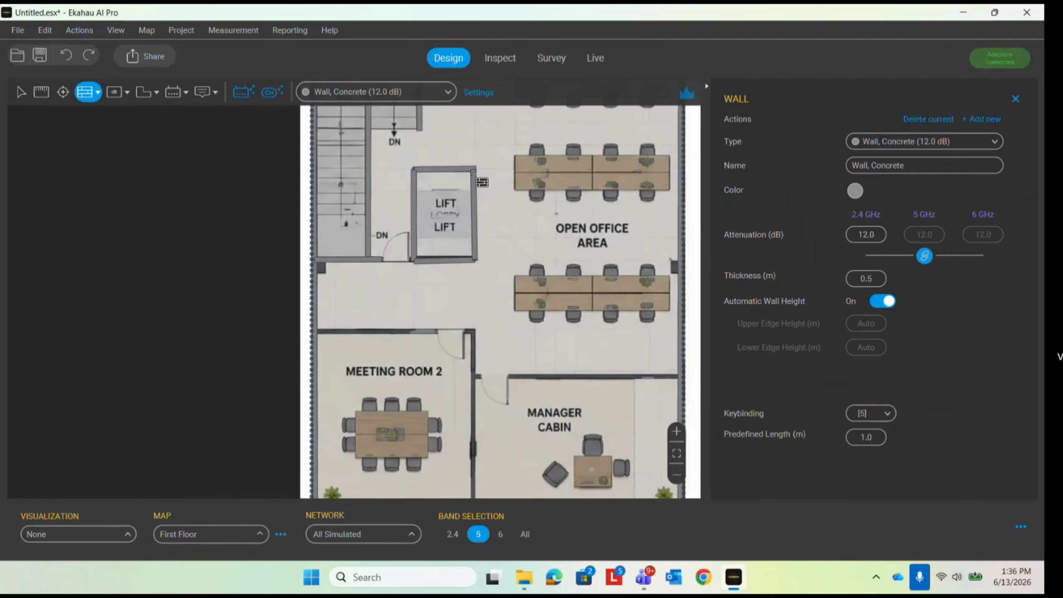
{"action": "scroll", "coordinate": [481, 182], "scroll_direction": "down", "scroll_amount": 2}
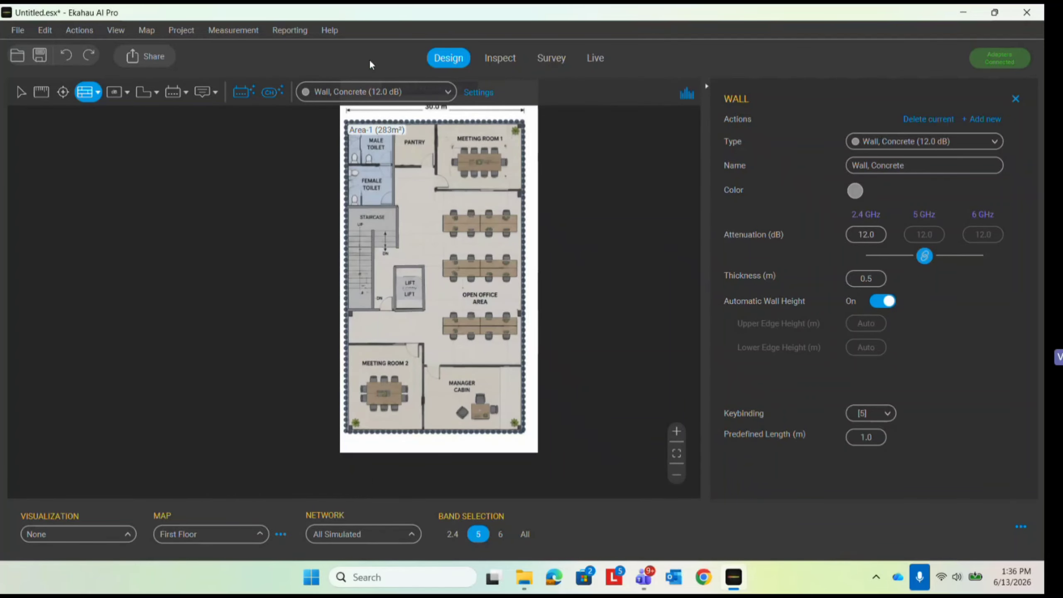
Choose Wall, Dry (3.0 dB) and draw Meeting Room 1's pantry-side wall and its wall facing the open office
{"action": "left_click", "coordinate": [376, 91]}
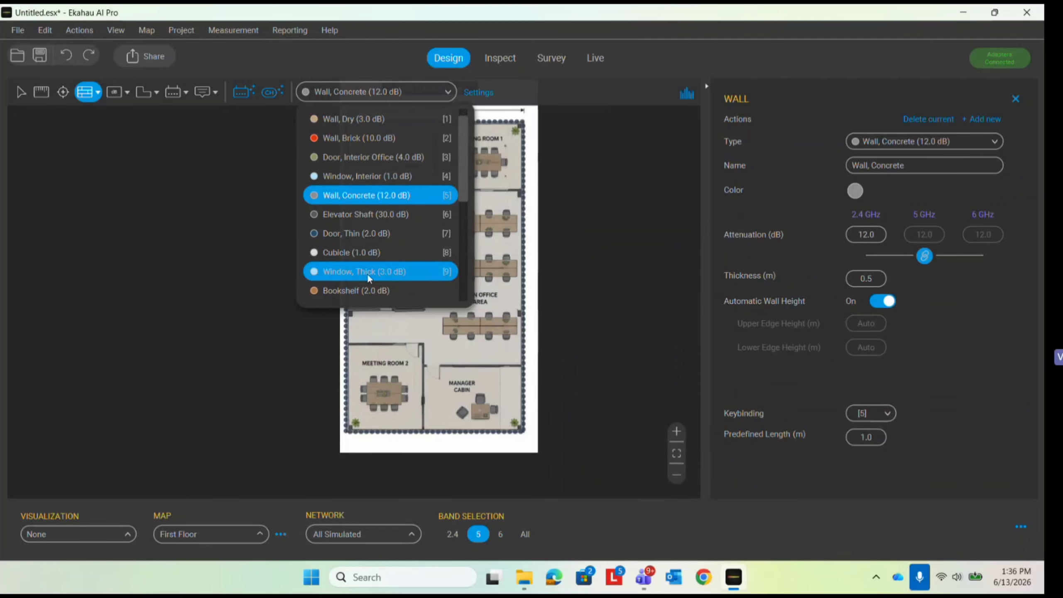
{"action": "left_click", "coordinate": [363, 118]}
{"action": "scroll", "coordinate": [445, 283], "scroll_direction": "up", "scroll_amount": 5}
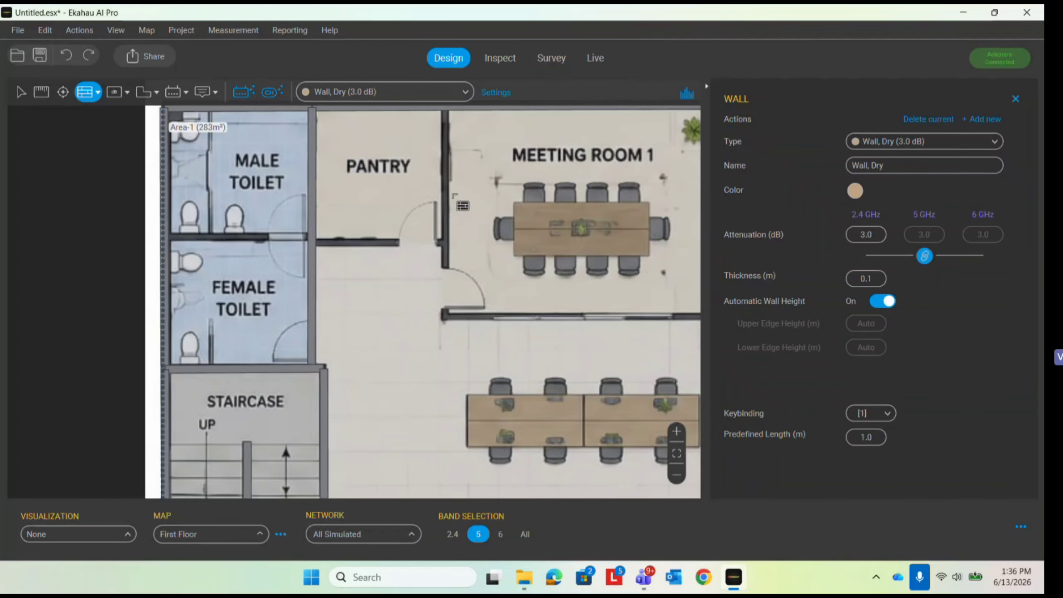
{"action": "scroll", "coordinate": [448, 206], "scroll_direction": "up", "scroll_amount": 3}
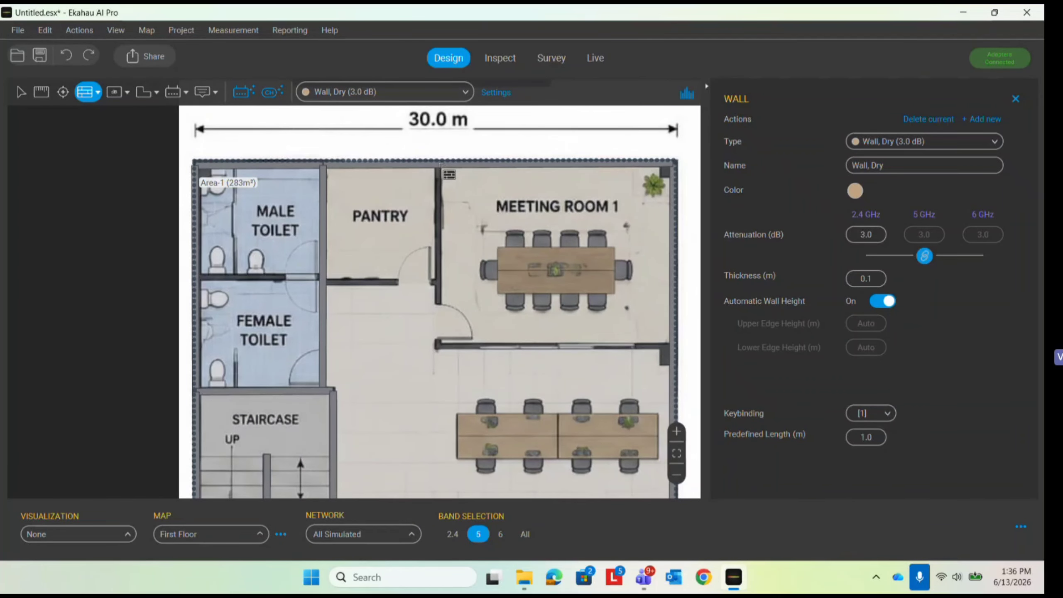
{"action": "left_click", "coordinate": [440, 164]}
{"action": "left_click", "coordinate": [436, 345]}
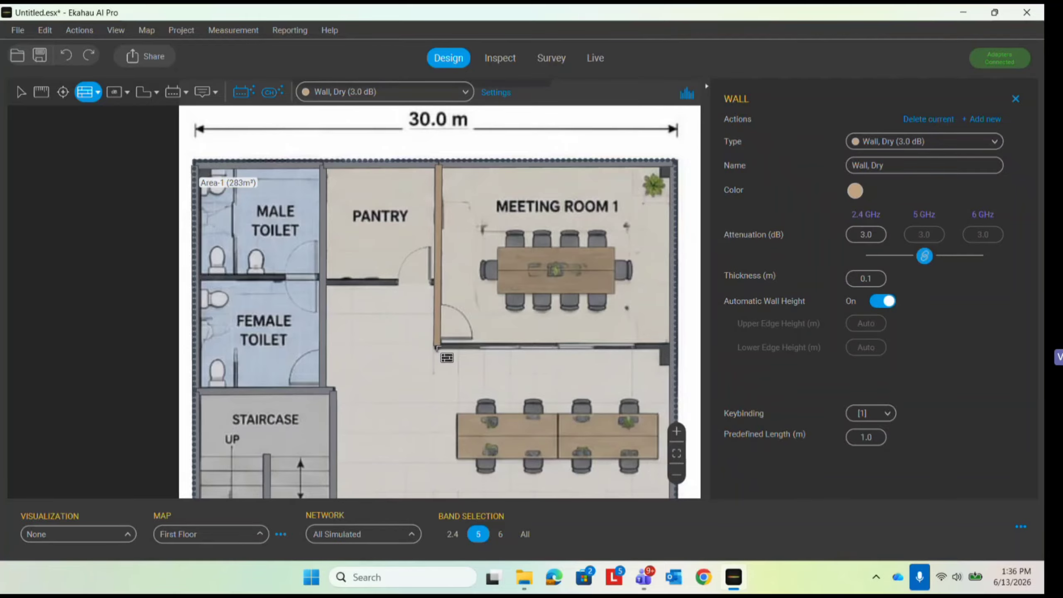
{"action": "double_click", "coordinate": [672, 345]}
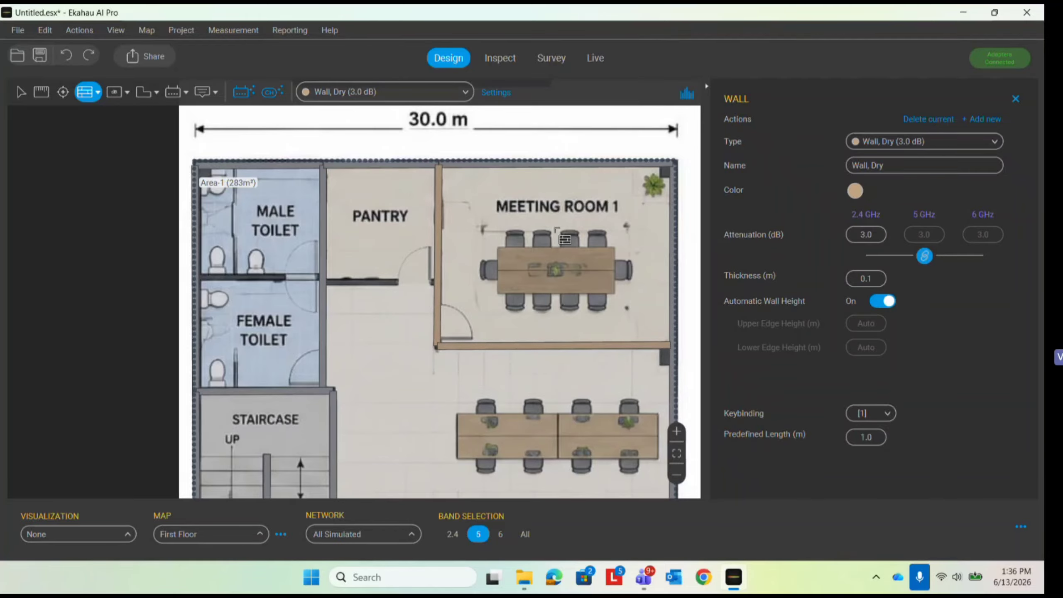
Draw a dry wall between the manager cabin and the open office area, reaching the right outer wall
{"action": "scroll", "coordinate": [548, 226], "scroll_direction": "down", "scroll_amount": 2}
{"action": "scroll", "coordinate": [465, 176], "scroll_direction": "down", "scroll_amount": 3}
{"action": "scroll", "coordinate": [524, 367], "scroll_direction": "up", "scroll_amount": 3}
{"action": "scroll", "coordinate": [405, 215], "scroll_direction": "down", "scroll_amount": 3}
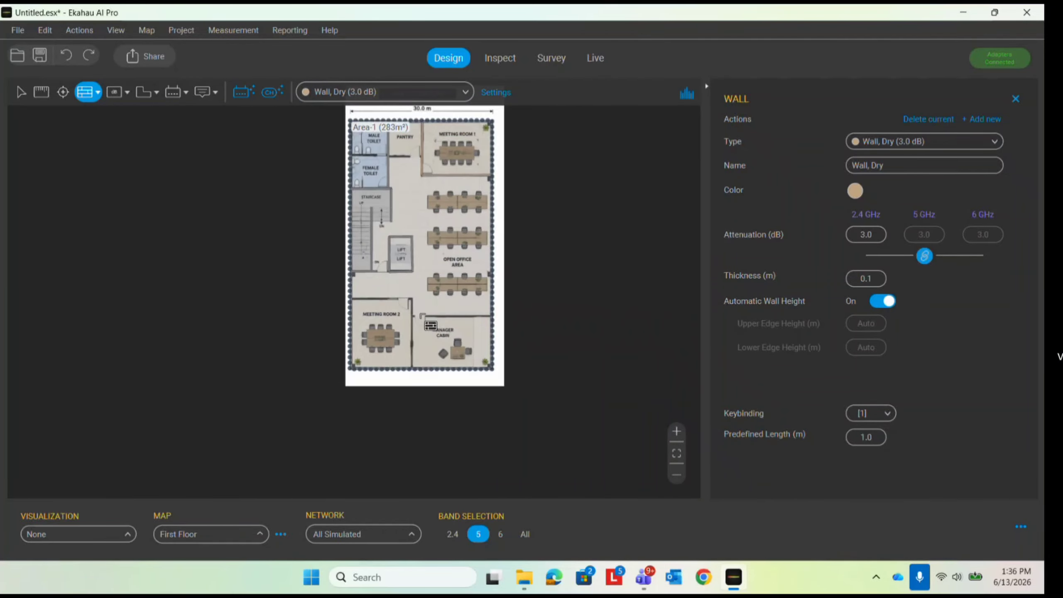
{"action": "scroll", "coordinate": [408, 313], "scroll_direction": "up", "scroll_amount": 5}
{"action": "left_click", "coordinate": [392, 289]}
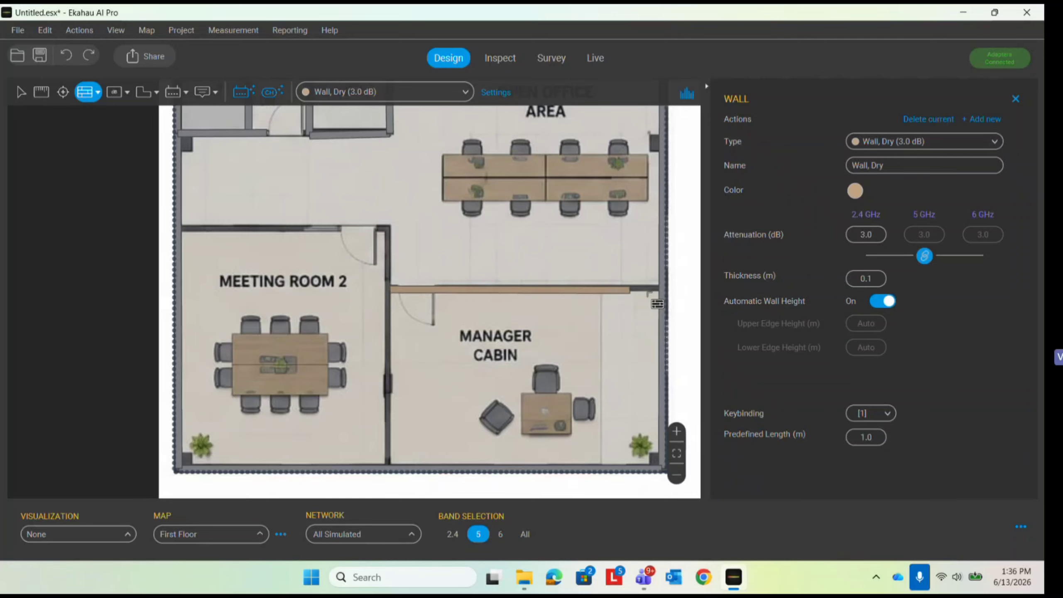
{"action": "double_click", "coordinate": [664, 292]}
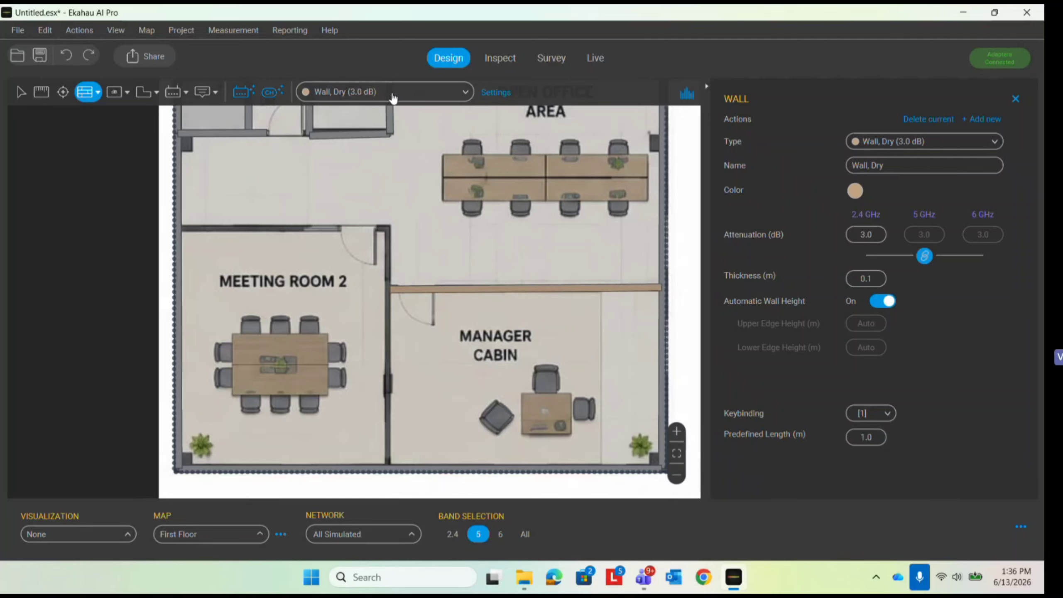
Draw dry walls along Meeting Room 2's upper side and down its manager cabin side to the lower outer wall
{"action": "scroll", "coordinate": [498, 219], "scroll_direction": "down", "scroll_amount": 2}
{"action": "scroll", "coordinate": [335, 198], "scroll_direction": "up", "scroll_amount": 2}
{"action": "scroll", "coordinate": [242, 277], "scroll_direction": "up", "scroll_amount": 2}
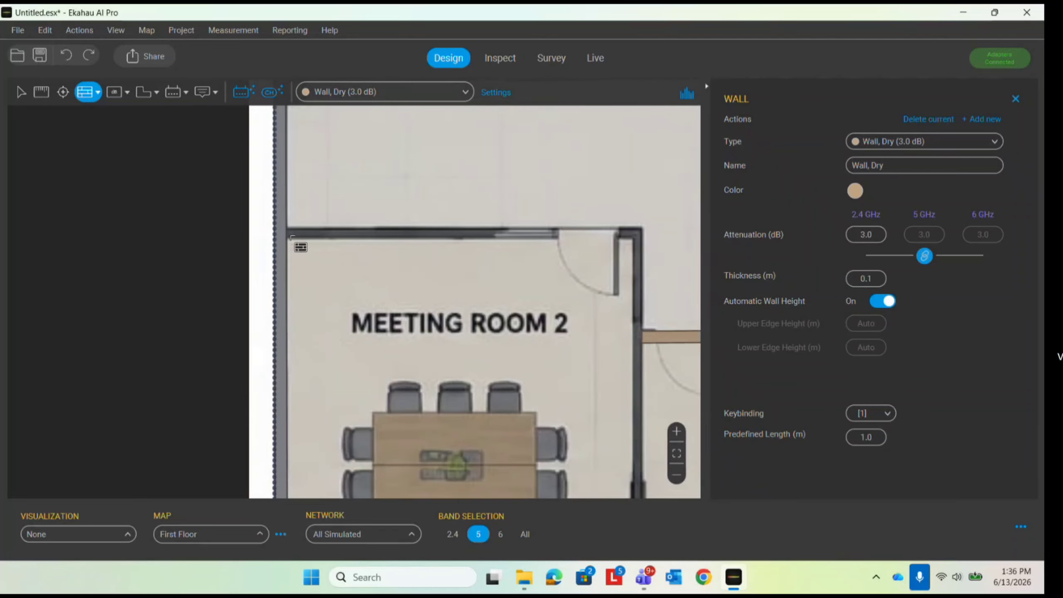
{"action": "left_click", "coordinate": [285, 238]}
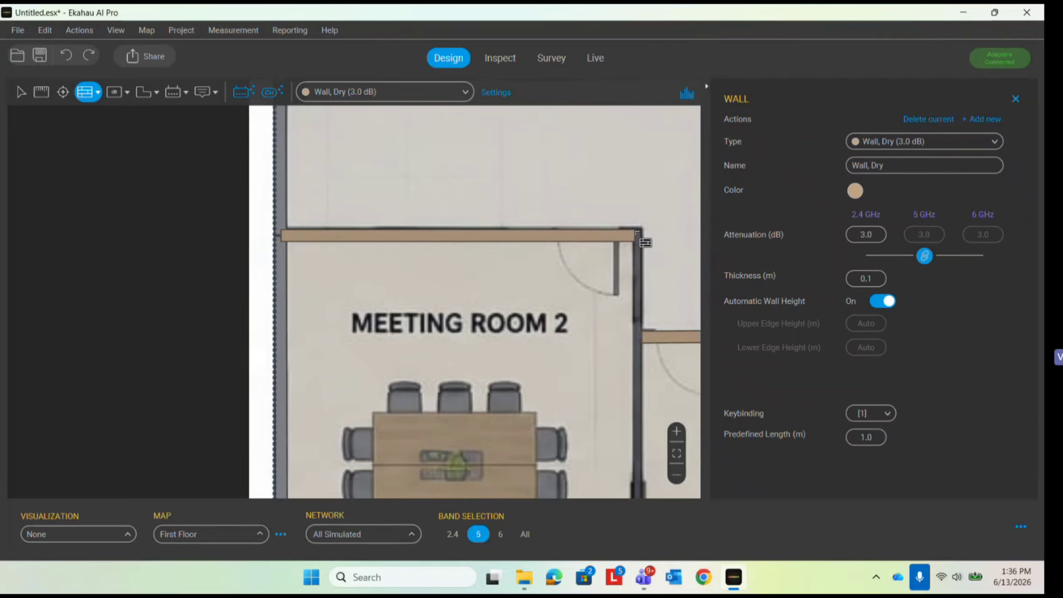
{"action": "left_click", "coordinate": [637, 236]}
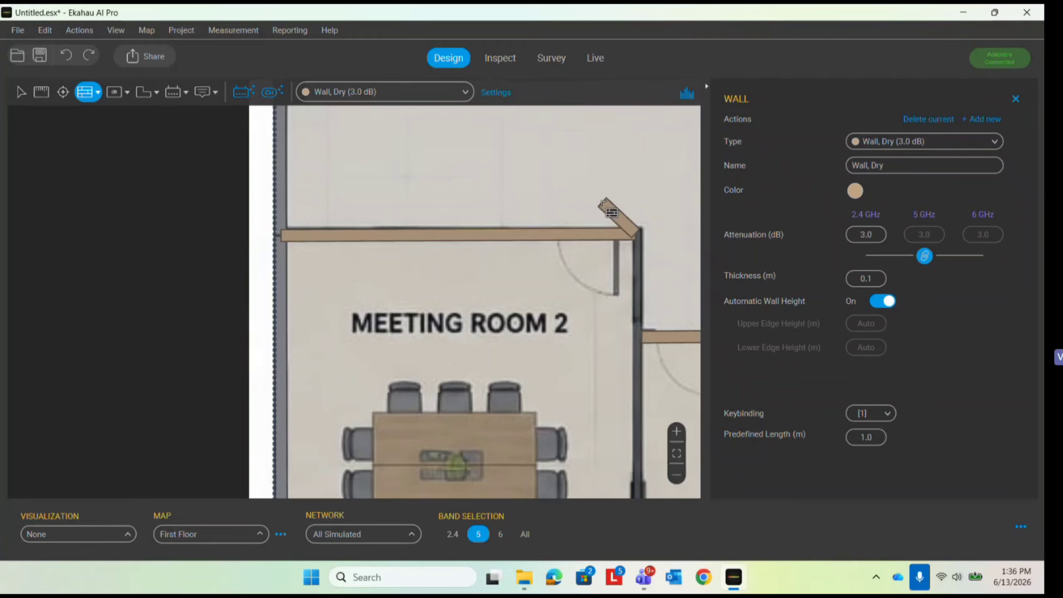
{"action": "scroll", "coordinate": [606, 206], "scroll_direction": "down", "scroll_amount": 2}
{"action": "scroll", "coordinate": [624, 394], "scroll_direction": "up", "scroll_amount": 4}
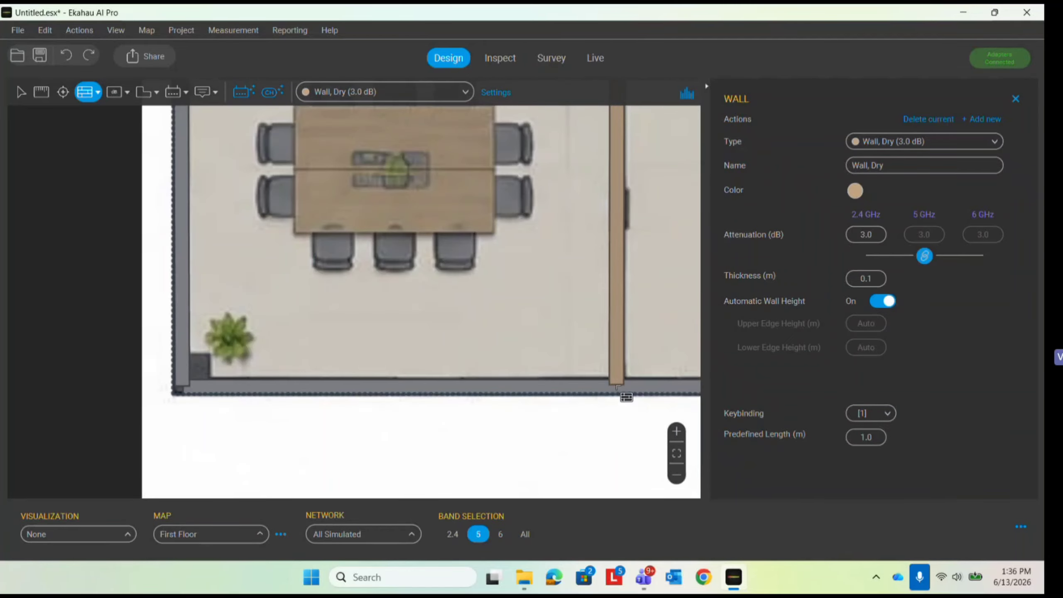
{"action": "left_click", "coordinate": [620, 389]}
{"action": "scroll", "coordinate": [460, 314], "scroll_direction": "down", "scroll_amount": 4}
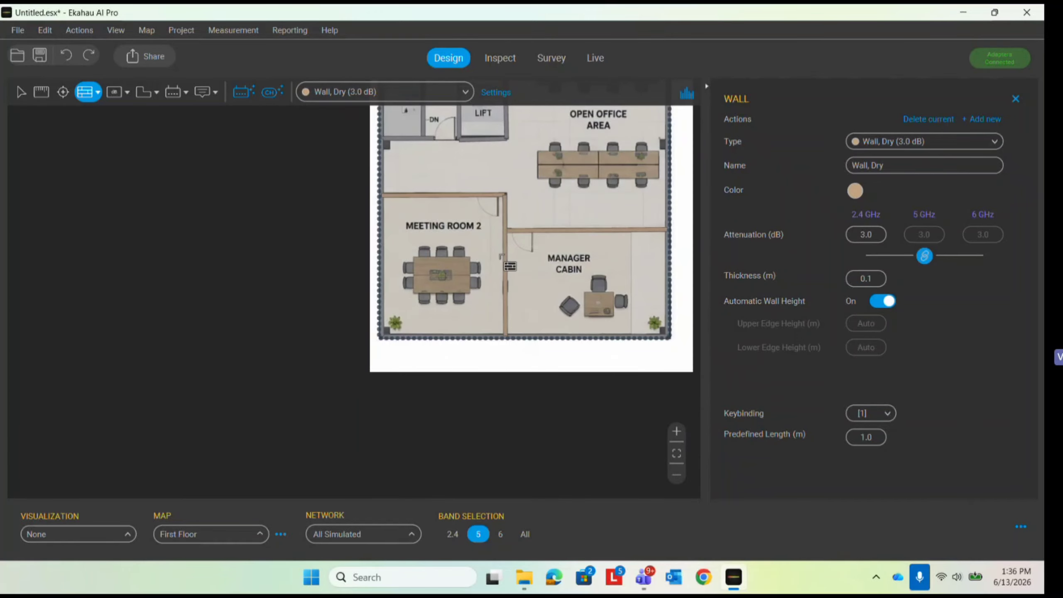
Draw one dry wall along the pantry's lower side and another between the male and female toilets
{"action": "scroll", "coordinate": [520, 277], "scroll_direction": "down", "scroll_amount": 3}
{"action": "scroll", "coordinate": [536, 298], "scroll_direction": "up", "scroll_amount": 1}
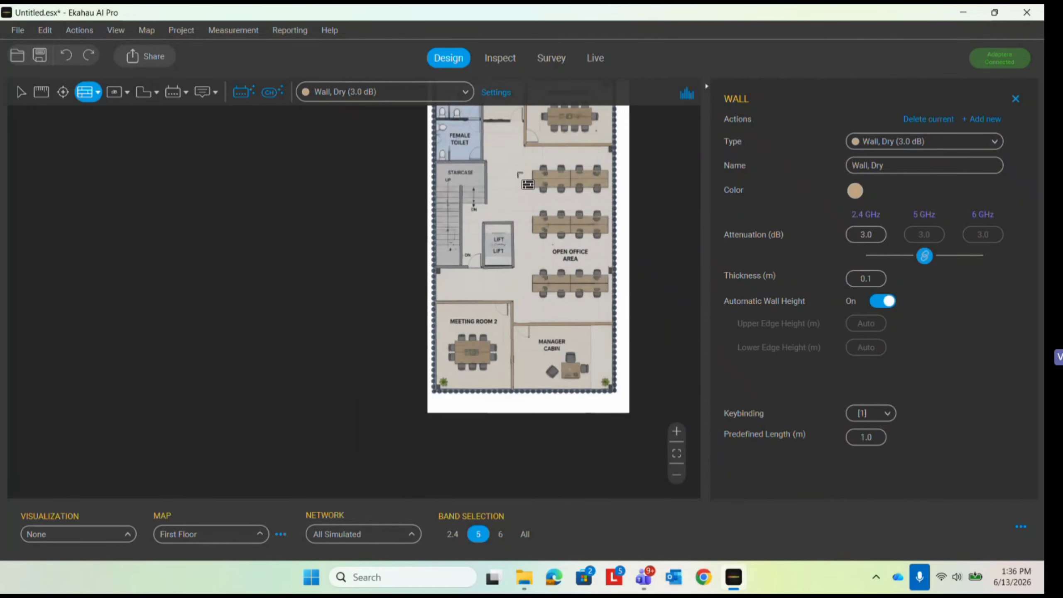
{"action": "scroll", "coordinate": [537, 193], "scroll_direction": "down", "scroll_amount": 1}
{"action": "scroll", "coordinate": [537, 193], "scroll_direction": "up", "scroll_amount": 1}
{"action": "scroll", "coordinate": [493, 193], "scroll_direction": "up", "scroll_amount": 3}
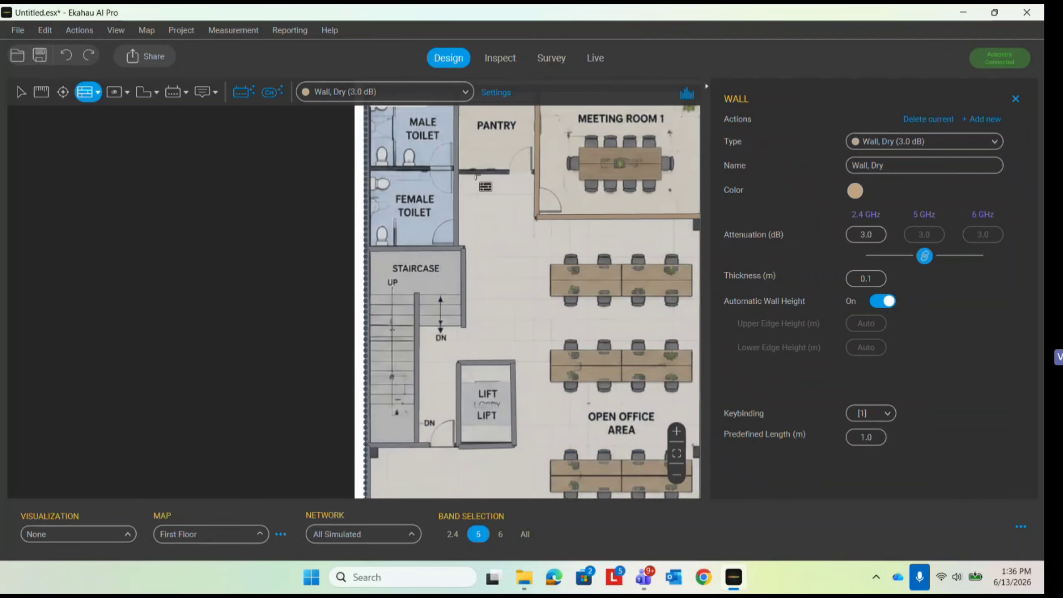
{"action": "scroll", "coordinate": [484, 183], "scroll_direction": "down", "scroll_amount": 3}
{"action": "scroll", "coordinate": [431, 263], "scroll_direction": "up", "scroll_amount": 3}
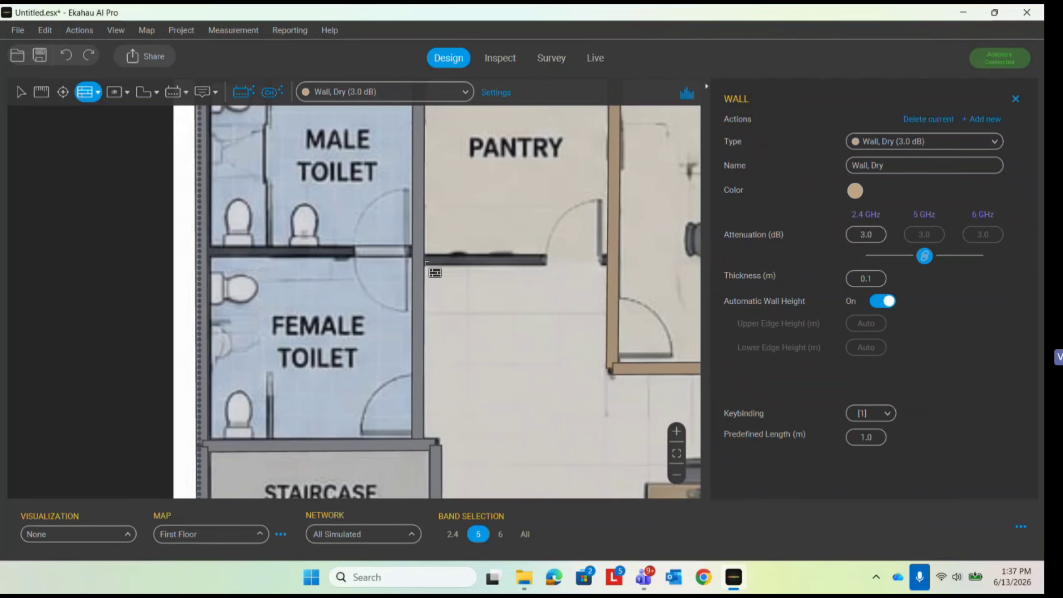
{"action": "left_click_drag", "start_coordinate": [426, 262], "coordinate": [612, 261]}
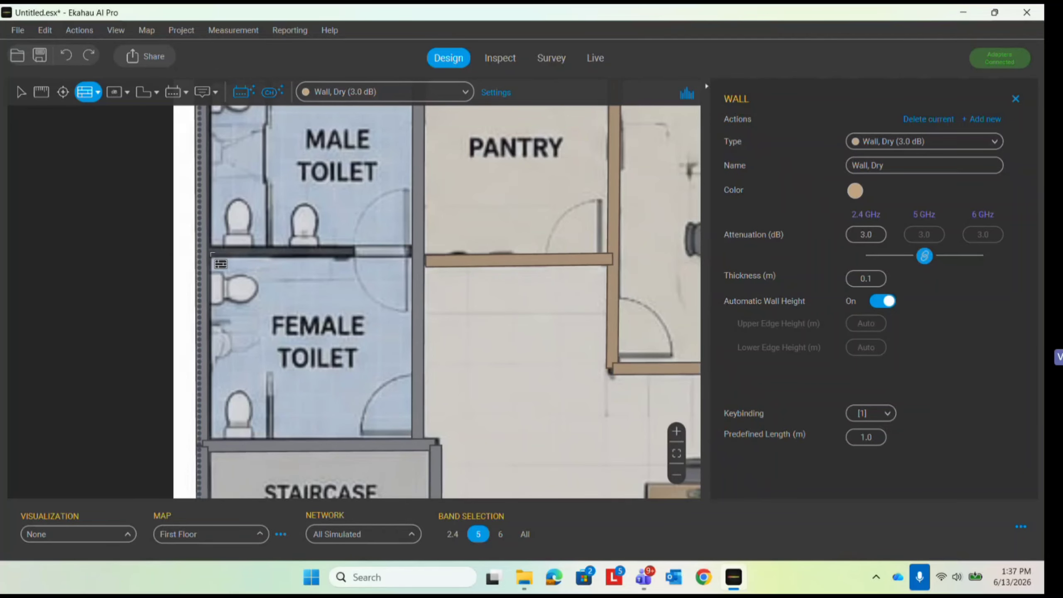
{"action": "left_click_drag", "start_coordinate": [220, 264], "coordinate": [412, 261]}
Outline one exclusion area covering both toilets, the staircase and the lift lobby up to the outer walls
{"action": "scroll", "coordinate": [412, 261], "scroll_direction": "down", "scroll_amount": 3}
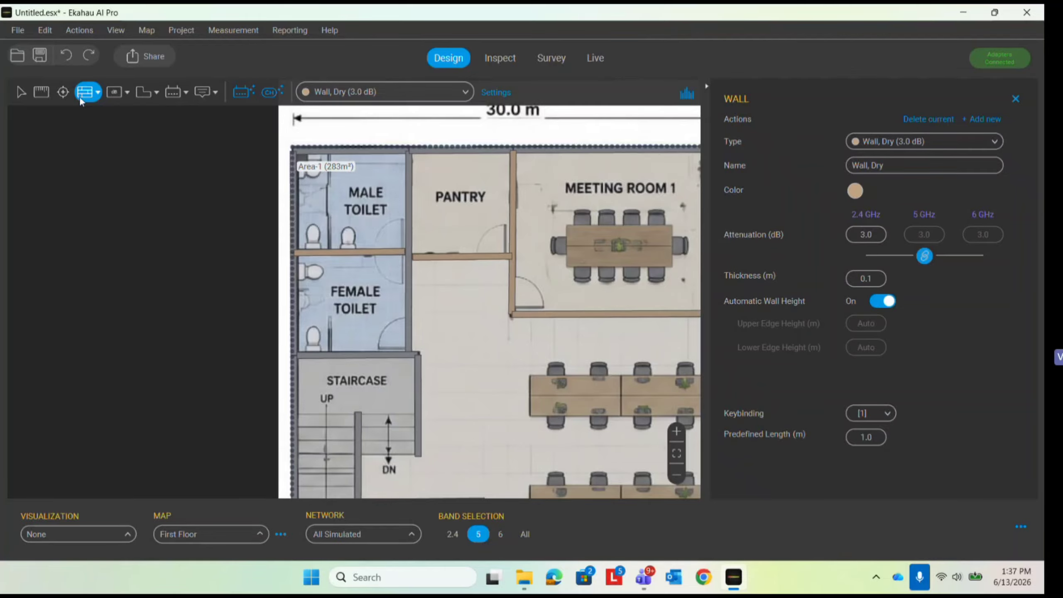
{"action": "left_click", "coordinate": [144, 92]}
{"action": "left_click", "coordinate": [156, 92]}
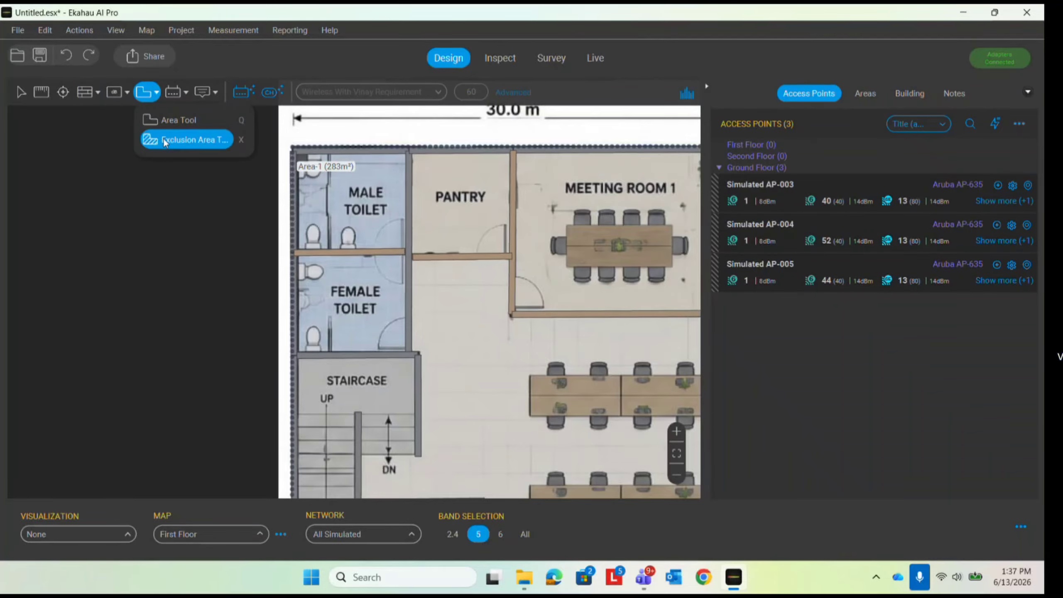
{"action": "left_click", "coordinate": [175, 141]}
{"action": "left_click", "coordinate": [292, 147]}
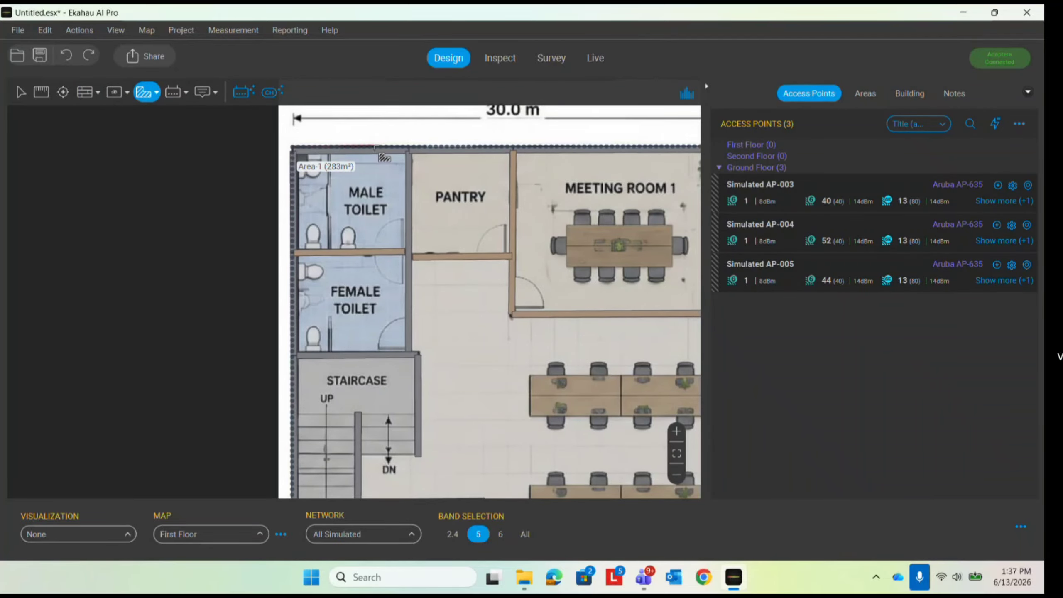
{"action": "left_click", "coordinate": [409, 147]}
{"action": "scroll", "coordinate": [409, 148], "scroll_direction": "down", "scroll_amount": 3}
{"action": "scroll", "coordinate": [414, 295], "scroll_direction": "up", "scroll_amount": 6}
{"action": "left_click", "coordinate": [413, 293]}
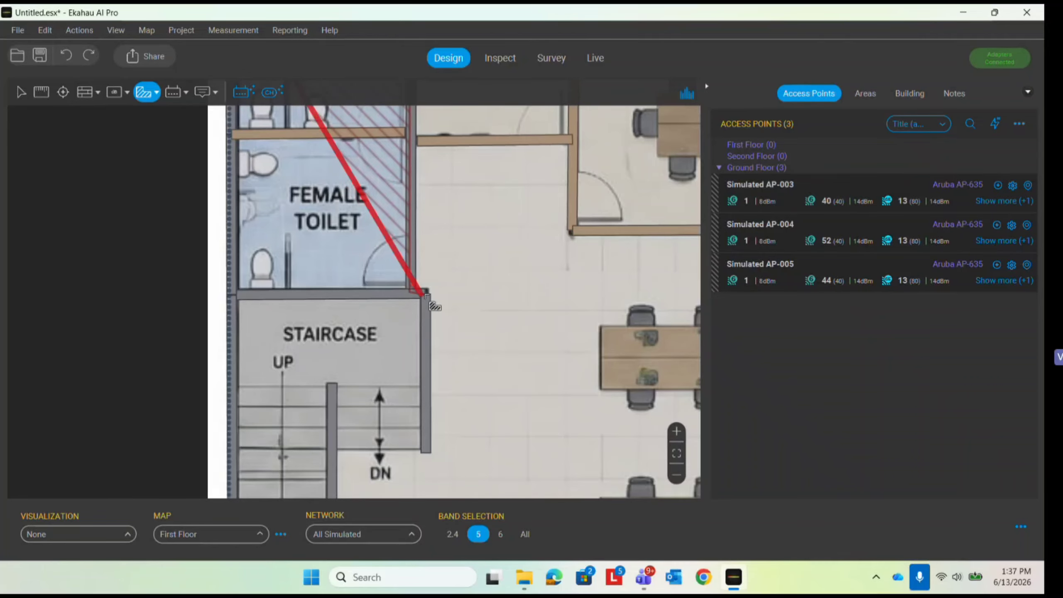
{"action": "scroll", "coordinate": [422, 280], "scroll_direction": "down", "scroll_amount": 5}
{"action": "scroll", "coordinate": [419, 406], "scroll_direction": "down", "scroll_amount": 3}
{"action": "scroll", "coordinate": [421, 408], "scroll_direction": "up", "scroll_amount": 5}
{"action": "left_click", "coordinate": [420, 409]}
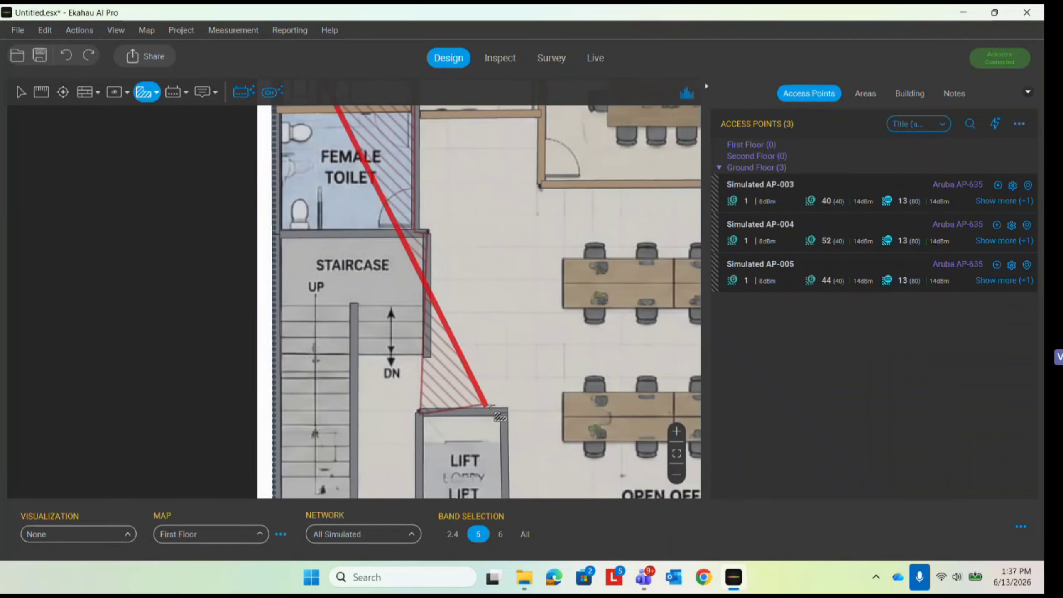
{"action": "left_click", "coordinate": [502, 410]}
{"action": "scroll", "coordinate": [502, 412], "scroll_direction": "down", "scroll_amount": 3}
{"action": "scroll", "coordinate": [498, 444], "scroll_direction": "up", "scroll_amount": 4}
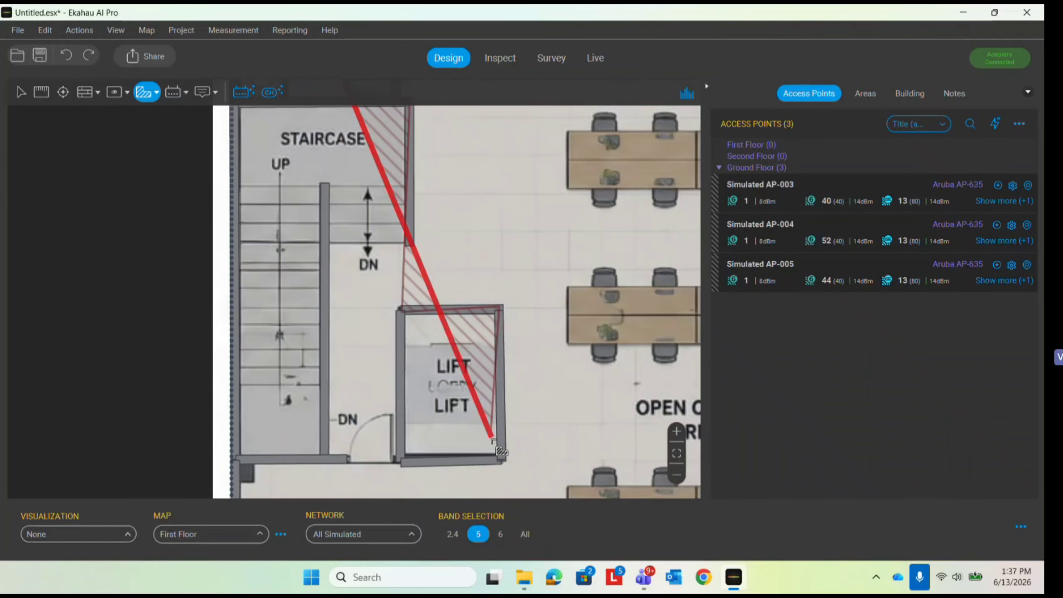
{"action": "left_click", "coordinate": [505, 463]}
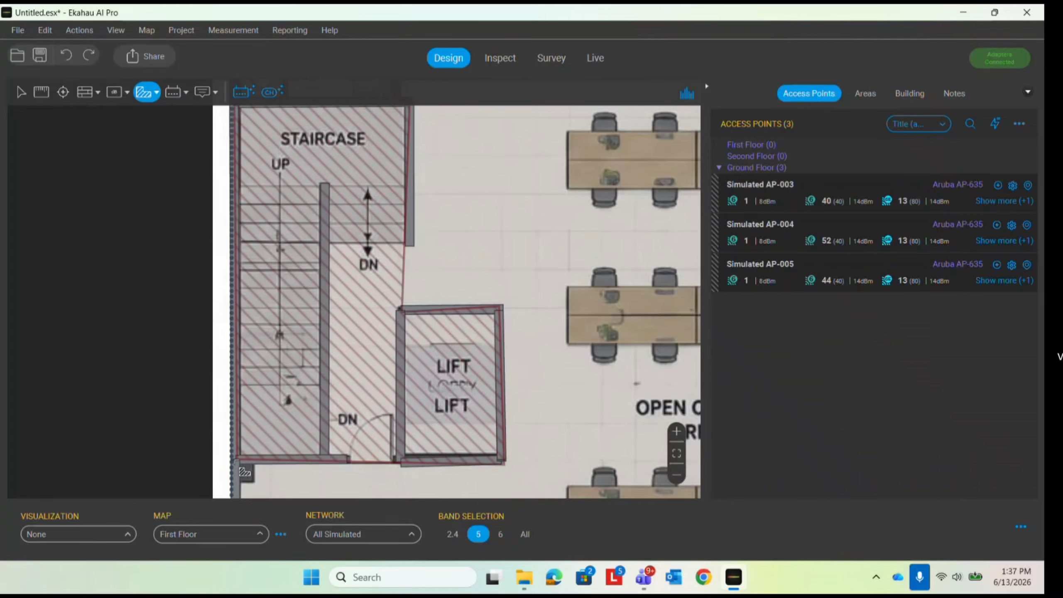
{"action": "double_click", "coordinate": [233, 459]}
{"action": "scroll", "coordinate": [238, 377], "scroll_direction": "down", "scroll_amount": 5}
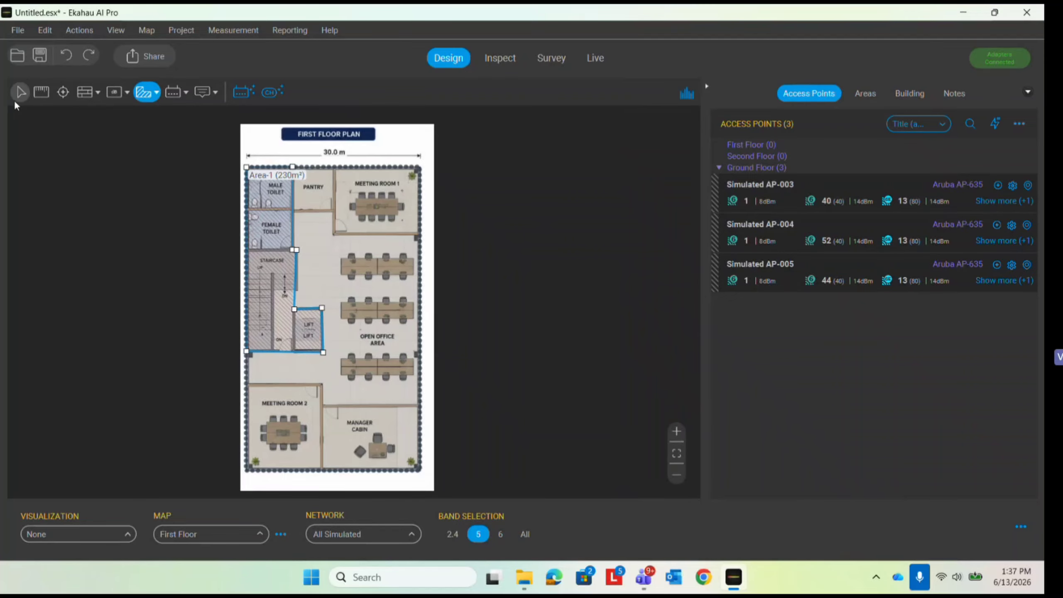
{"action": "left_click", "coordinate": [18, 96]}
Place a simulated Aruba AP-635 access point in Meeting Room 1's upper right corner, beside the plant
{"action": "scroll", "coordinate": [329, 338], "scroll_direction": "up", "scroll_amount": 1}
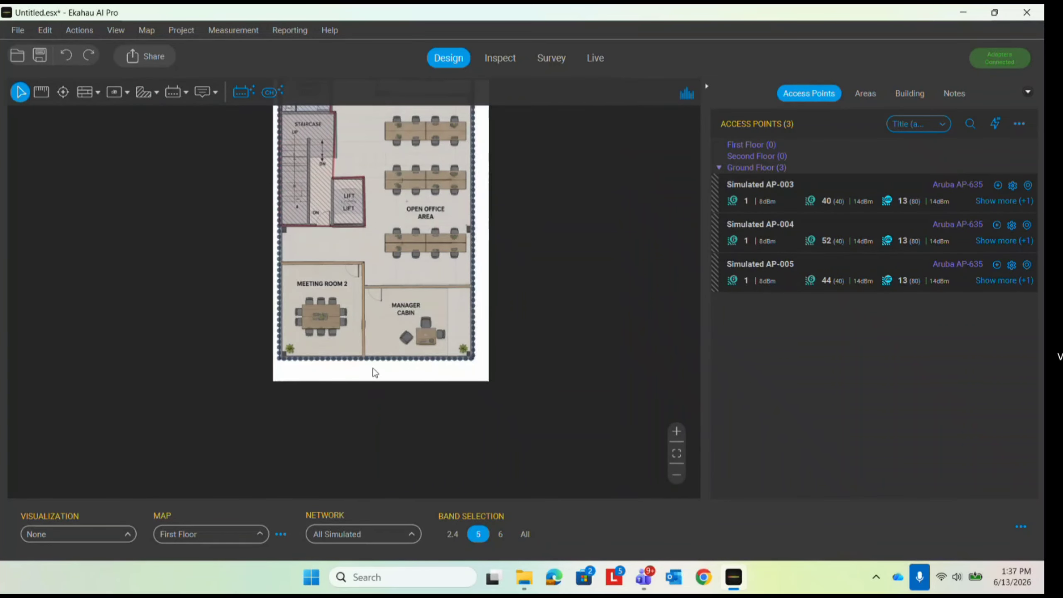
{"action": "scroll", "coordinate": [375, 372], "scroll_direction": "down", "scroll_amount": 1}
{"action": "scroll", "coordinate": [374, 186], "scroll_direction": "down", "scroll_amount": 1}
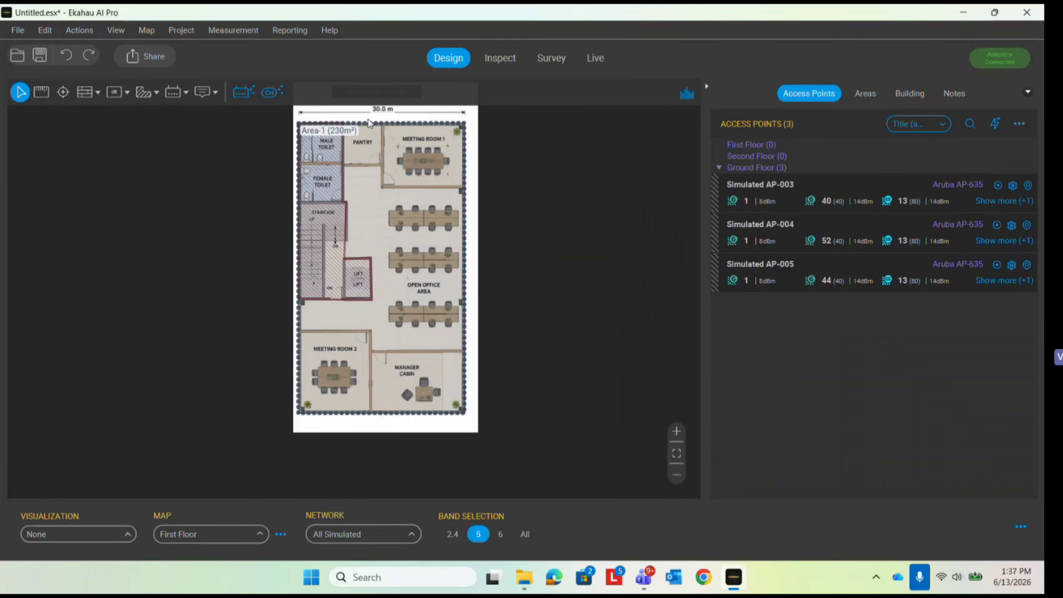
{"action": "scroll", "coordinate": [414, 171], "scroll_direction": "up", "scroll_amount": 2}
{"action": "scroll", "coordinate": [385, 247], "scroll_direction": "down", "scroll_amount": 1}
{"action": "scroll", "coordinate": [403, 191], "scroll_direction": "up", "scroll_amount": 3}
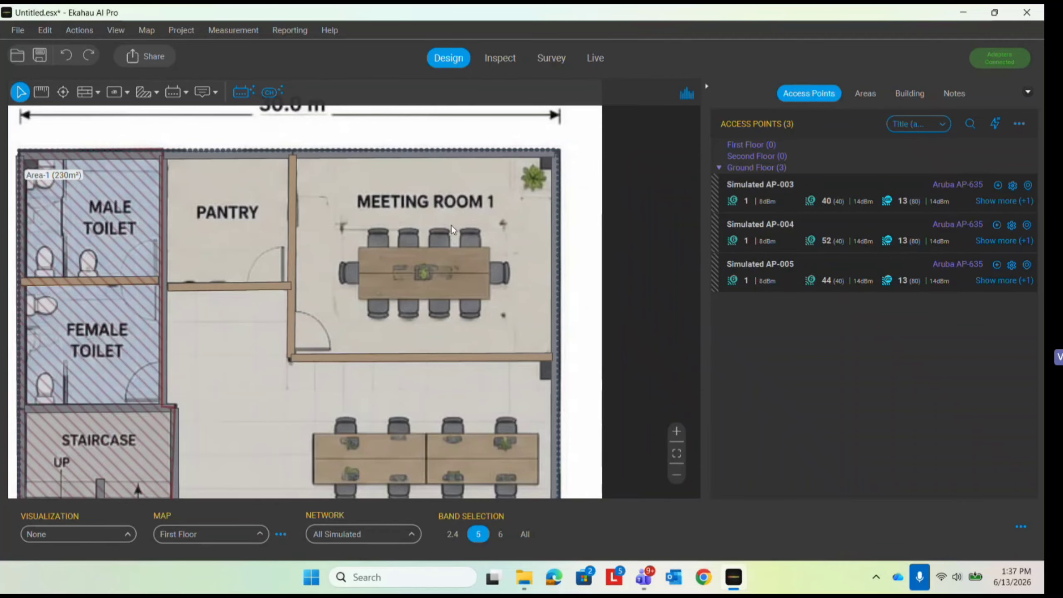
{"action": "scroll", "coordinate": [469, 223], "scroll_direction": "down", "scroll_amount": 1}
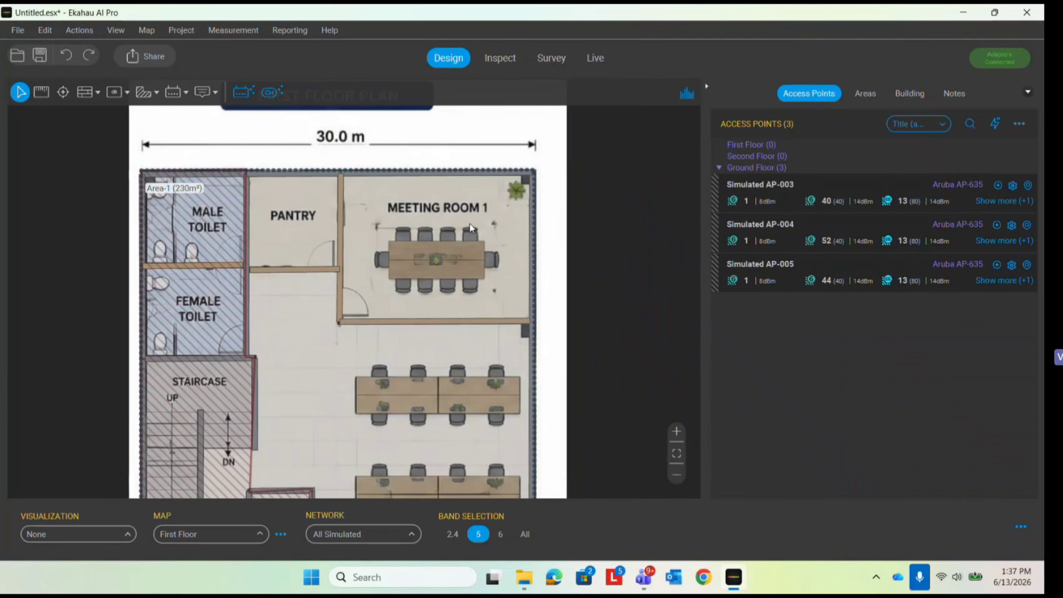
{"action": "left_click", "coordinate": [174, 94]}
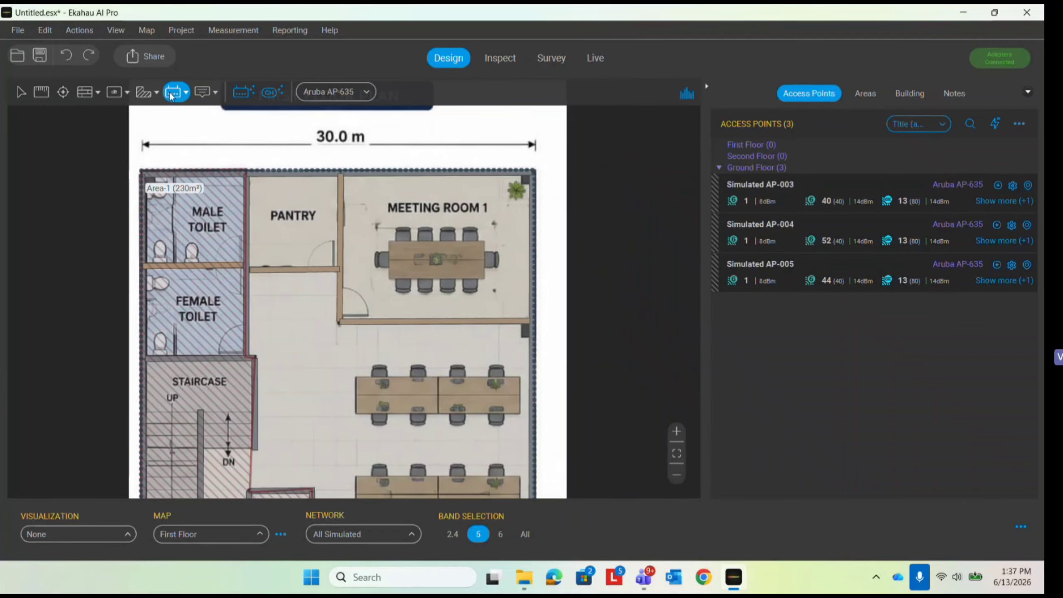
{"action": "left_click", "coordinate": [364, 93]}
{"action": "left_click", "coordinate": [372, 200]}
{"action": "scroll", "coordinate": [339, 246], "scroll_direction": "up", "scroll_amount": 2}
{"action": "scroll", "coordinate": [521, 222], "scroll_direction": "down", "scroll_amount": 2}
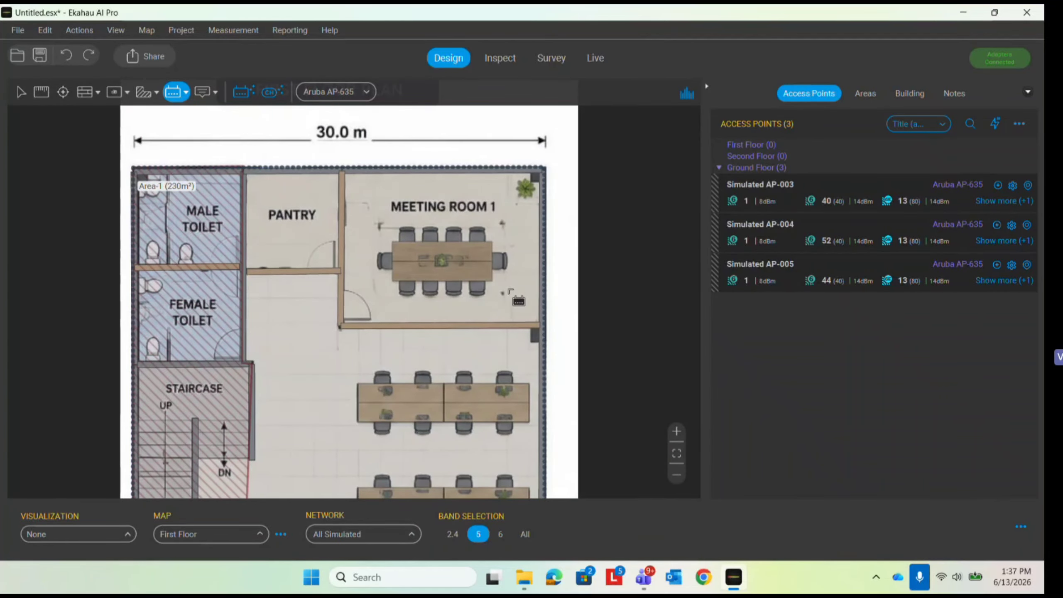
{"action": "left_click", "coordinate": [523, 201]}
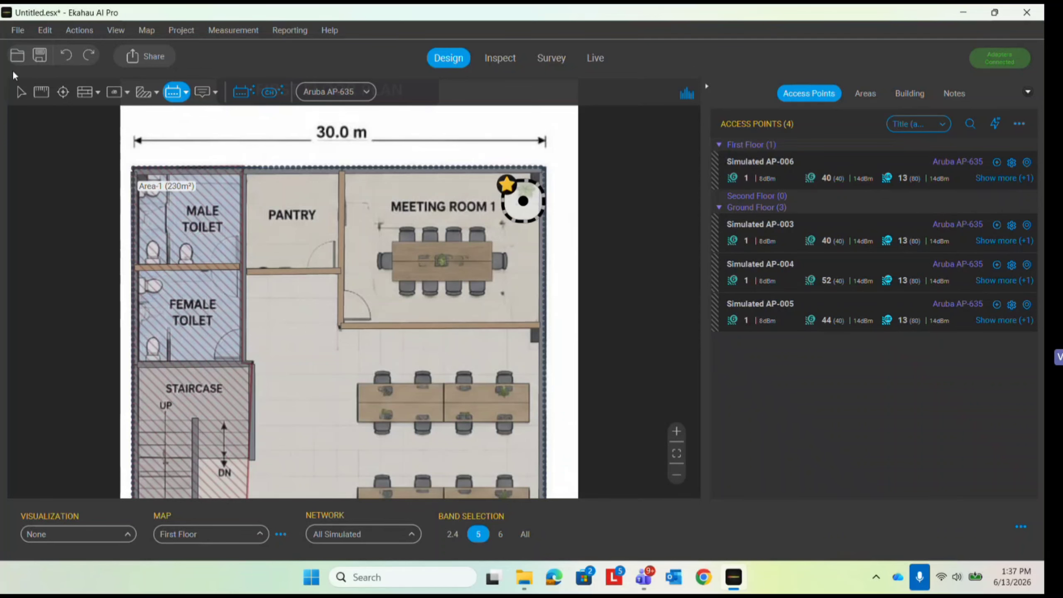
Move the new access point slightly closer to Meeting Room 1's right outer wall
{"action": "left_click", "coordinate": [20, 92]}
{"action": "scroll", "coordinate": [542, 196], "scroll_direction": "up", "scroll_amount": 2}
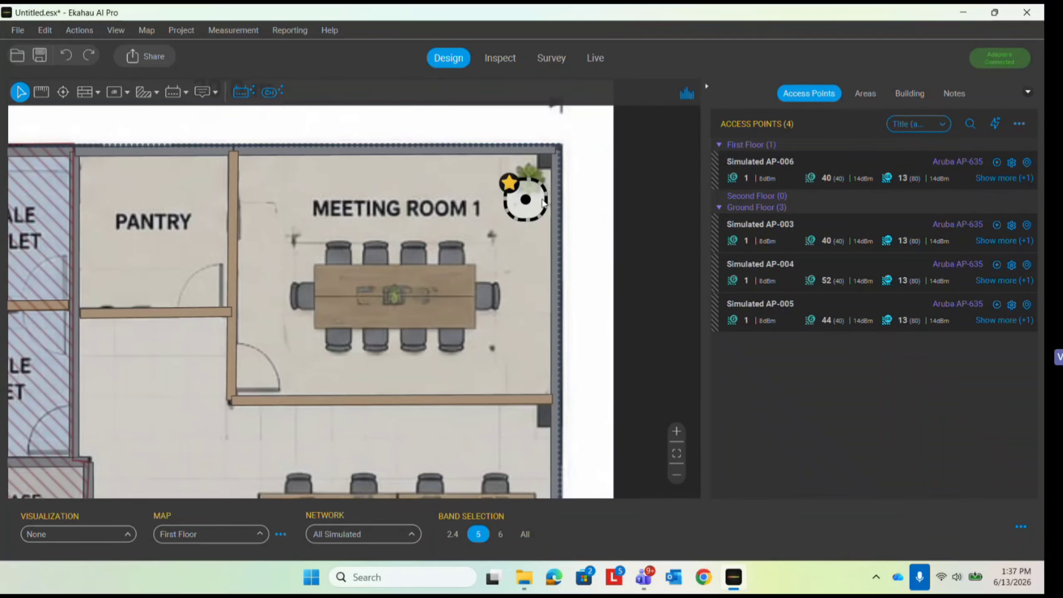
{"action": "left_click", "coordinate": [539, 201]}
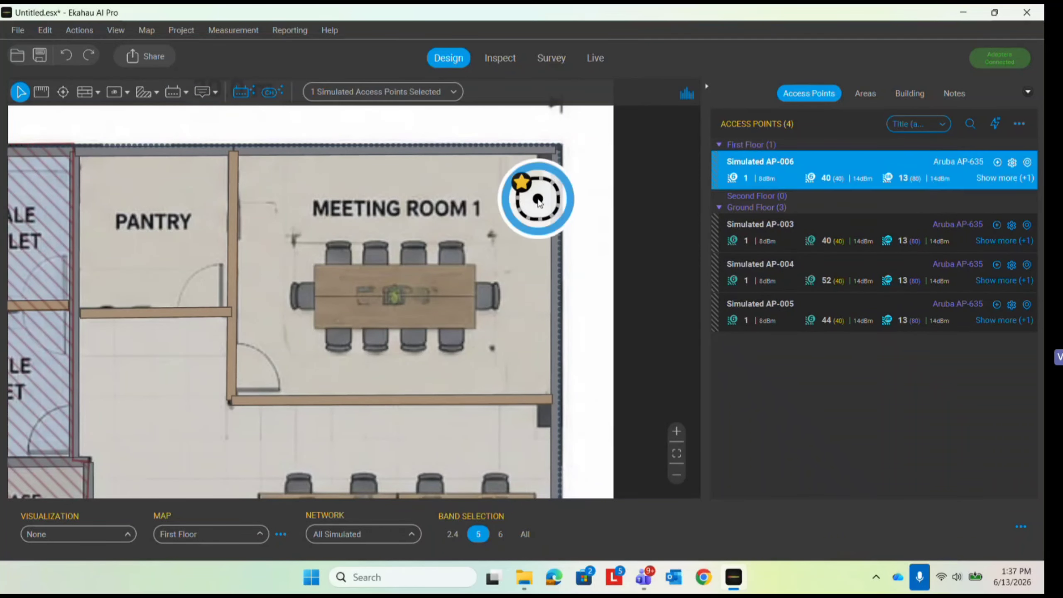
Edit the Meeting Room 1 access point and set its Radio 1 power to 5 dBm
{"action": "right_click", "coordinate": [539, 202]}
{"action": "left_click", "coordinate": [561, 128]}
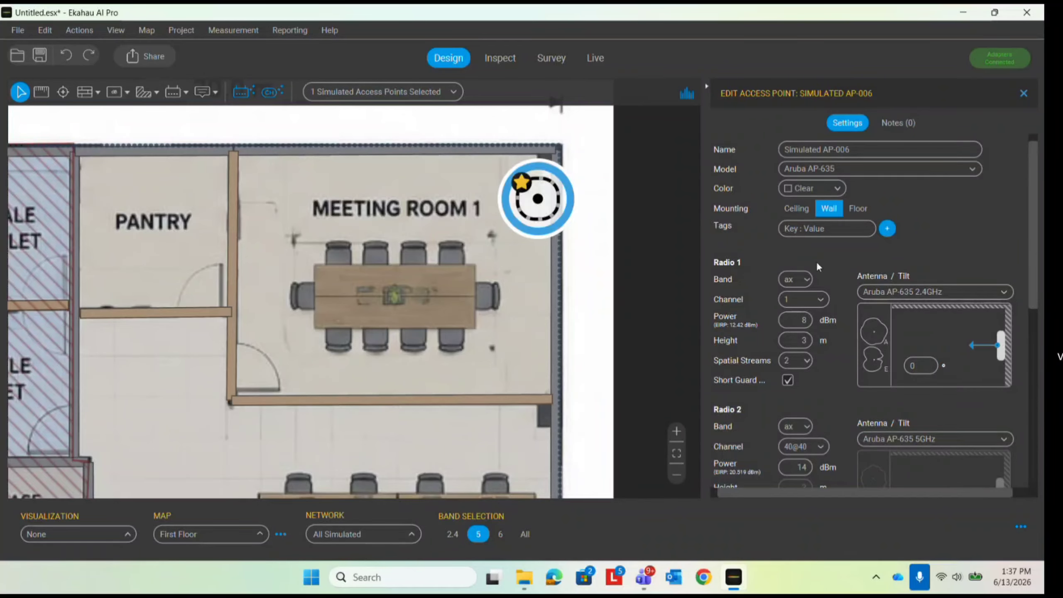
{"action": "left_click", "coordinate": [809, 320]}
{"action": "key", "text": "BackSpace"}
{"action": "type", "text": "5"}
{"action": "key", "text": "Return"}
Set the access point's Radio 2 power to 11 dBm and its Radio 3 power to 12 dBm
{"action": "scroll", "coordinate": [796, 390], "scroll_direction": "down", "scroll_amount": 2}
{"action": "left_click", "coordinate": [808, 401]}
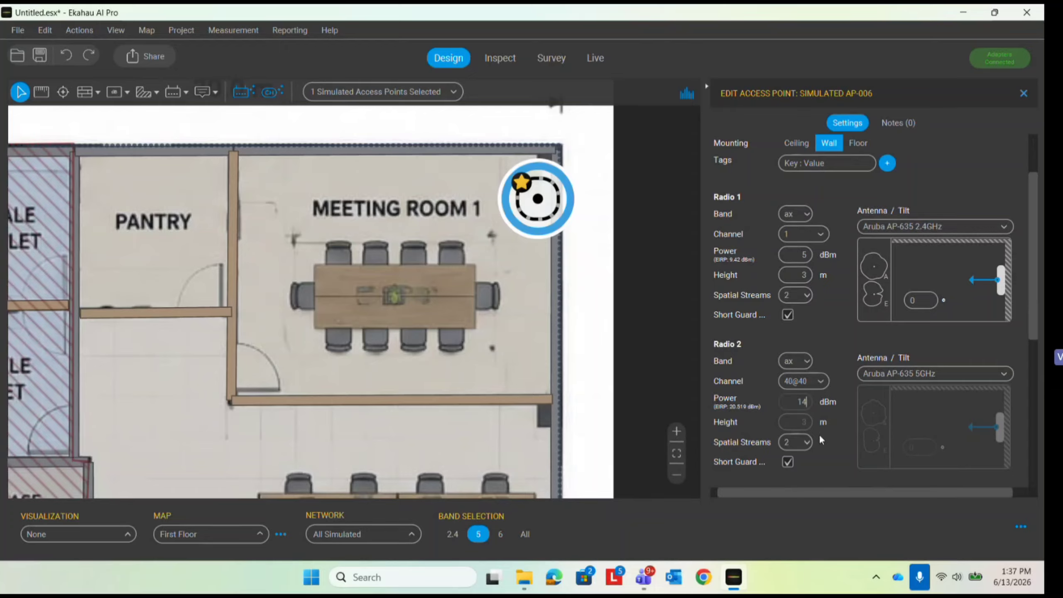
{"action": "key", "text": "BackSpace"}
{"action": "type", "text": "1"}
{"action": "key", "text": "Return"}
{"action": "scroll", "coordinate": [806, 339], "scroll_direction": "down", "scroll_amount": 1}
{"action": "scroll", "coordinate": [804, 338], "scroll_direction": "down", "scroll_amount": 3}
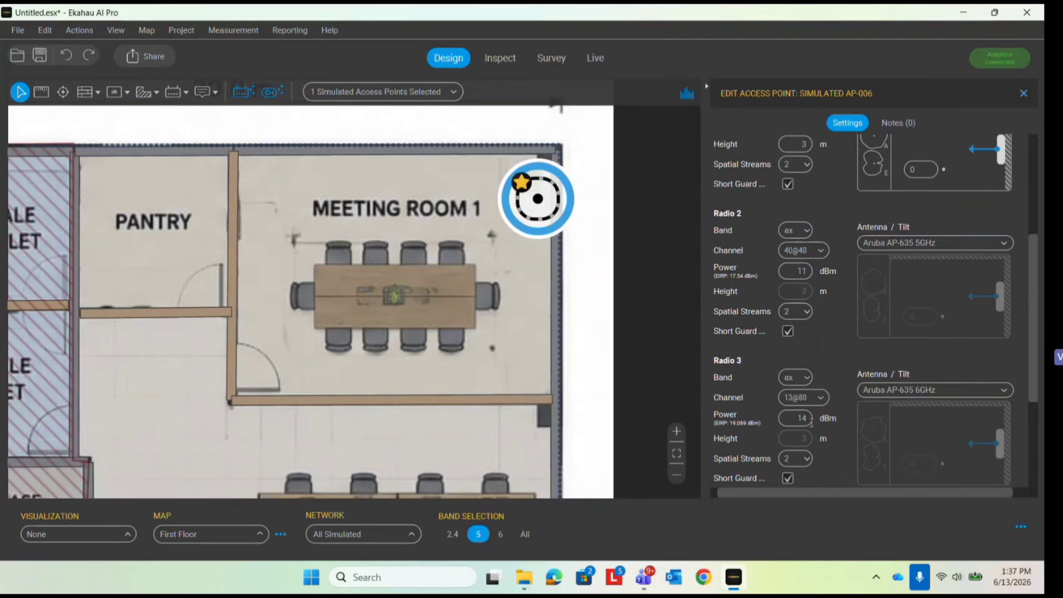
{"action": "left_click", "coordinate": [807, 418]}
{"action": "left_click", "coordinate": [383, 216]}
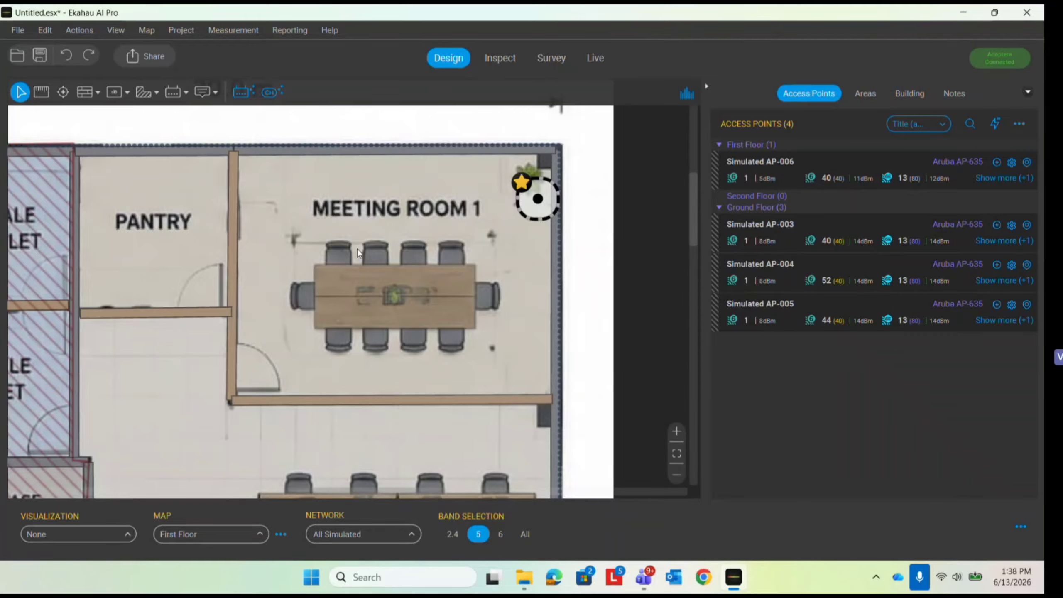
Review the access point layout on the Ground Floor map and return to the First Floor map
{"action": "left_click", "coordinate": [205, 541]}
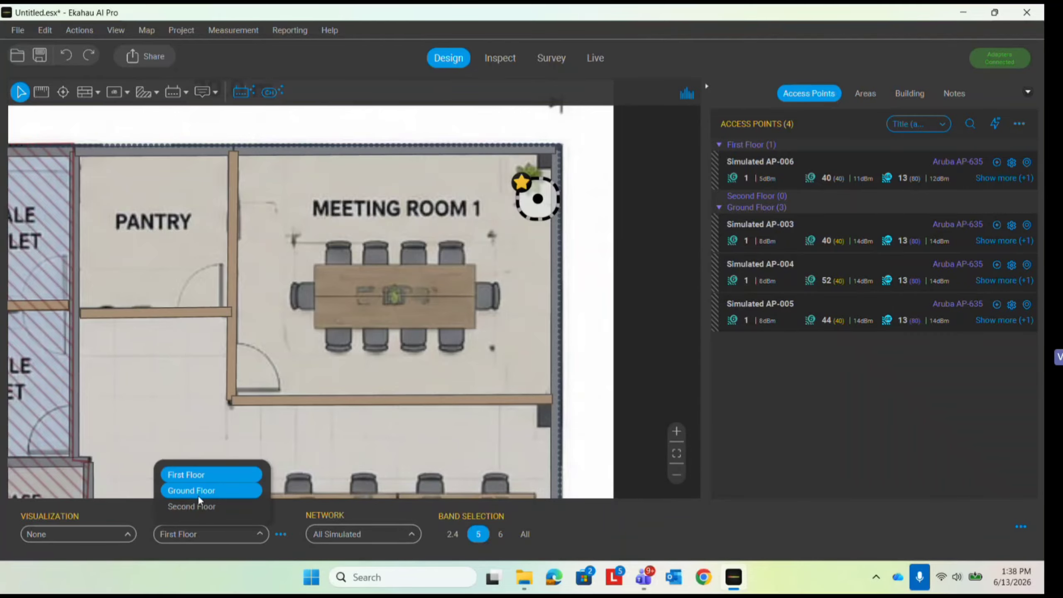
{"action": "left_click", "coordinate": [198, 501]}
{"action": "scroll", "coordinate": [485, 287], "scroll_direction": "up", "scroll_amount": 2}
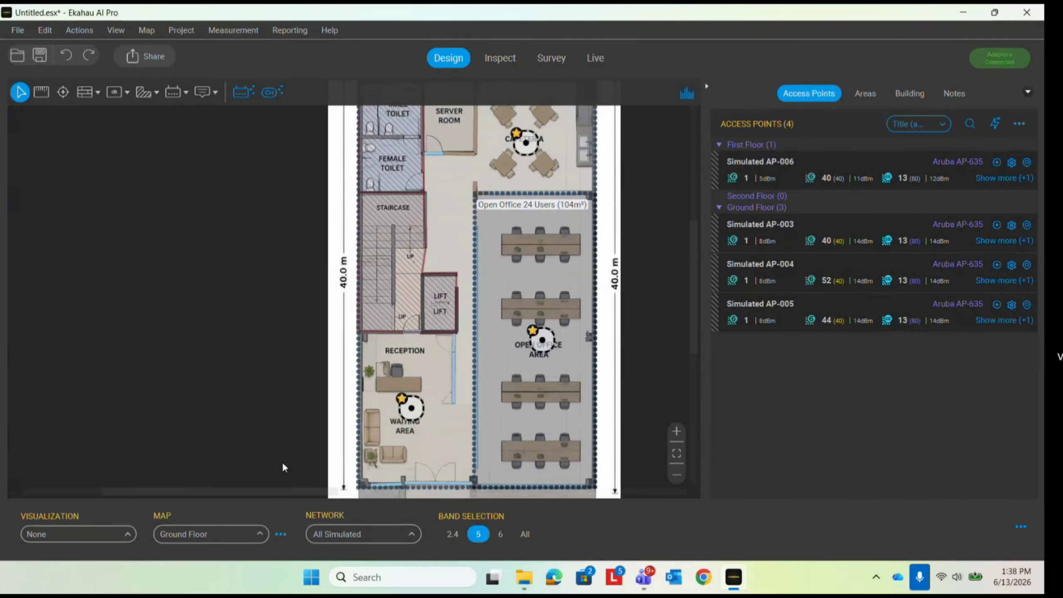
{"action": "left_click", "coordinate": [201, 536]}
{"action": "left_click", "coordinate": [202, 478]}
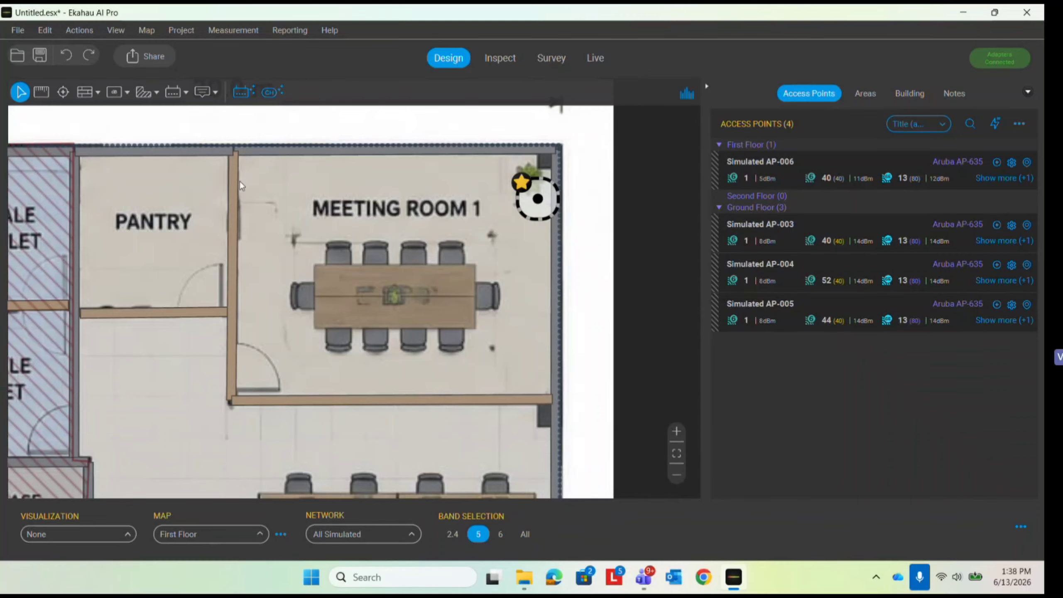
{"action": "scroll", "coordinate": [481, 161], "scroll_direction": "down", "scroll_amount": 3}
{"action": "scroll", "coordinate": [456, 192], "scroll_direction": "up", "scroll_amount": 3}
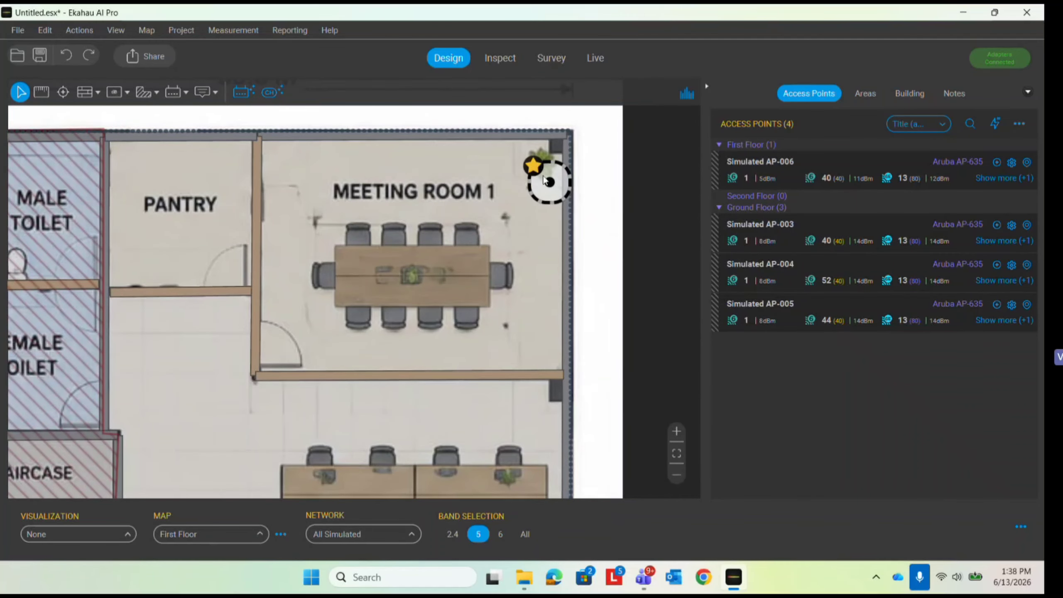
{"action": "left_click", "coordinate": [235, 539]}
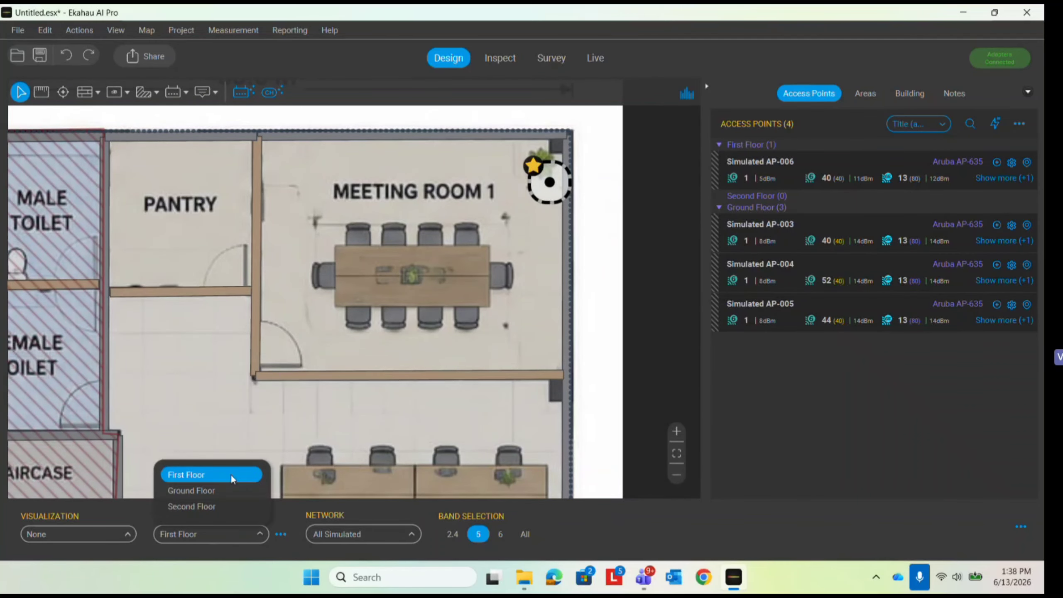
{"action": "left_click", "coordinate": [474, 237]}
Examine the First Floor layout around the Open Office Area and the access point in Meeting Room 1
{"action": "scroll", "coordinate": [475, 236], "scroll_direction": "down", "scroll_amount": 5}
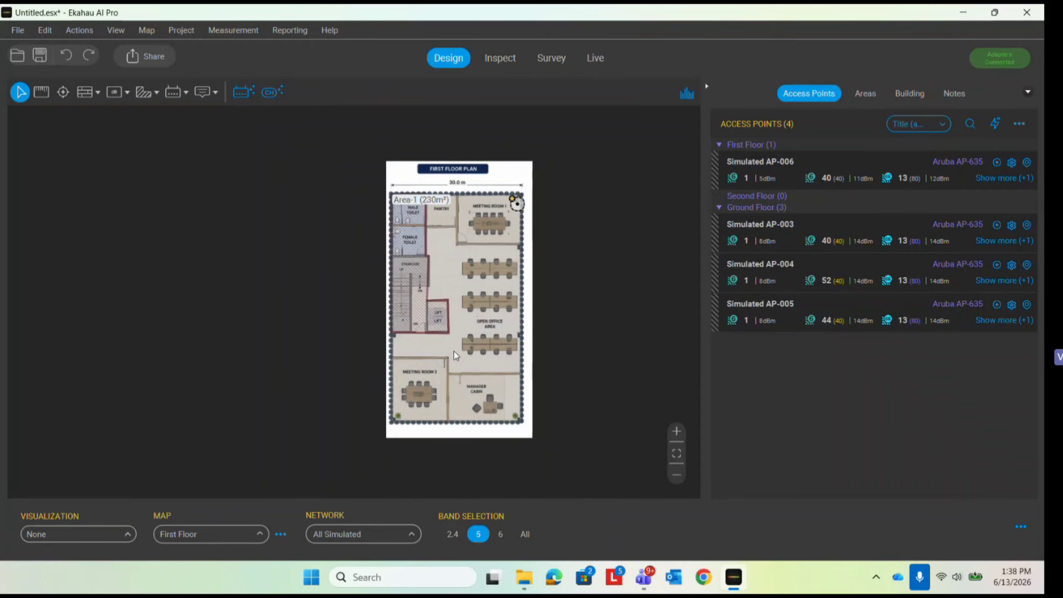
{"action": "scroll", "coordinate": [453, 351], "scroll_direction": "up", "scroll_amount": 2}
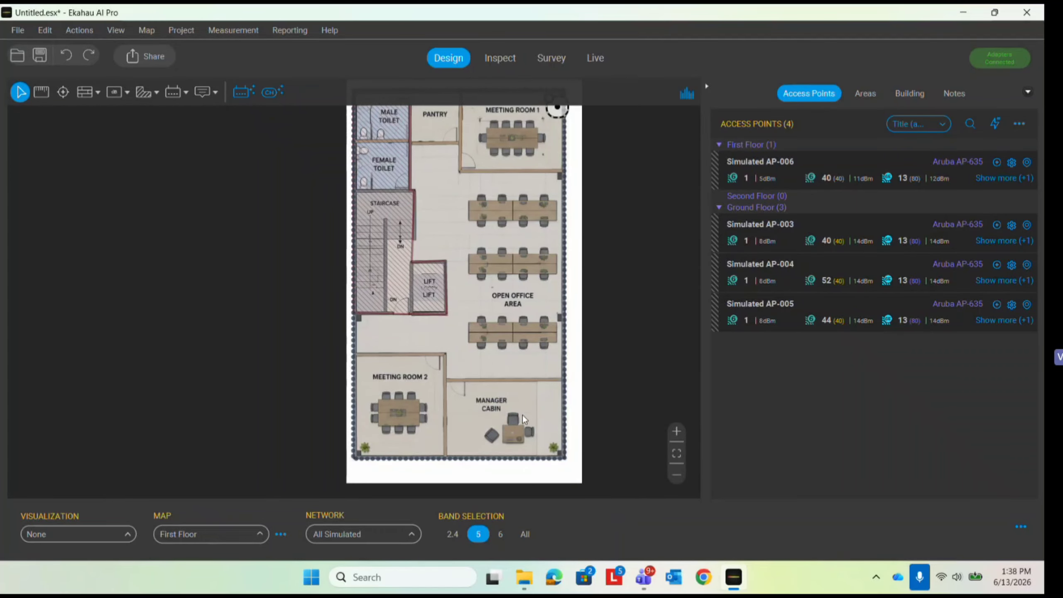
{"action": "scroll", "coordinate": [514, 321], "scroll_direction": "up", "scroll_amount": 3}
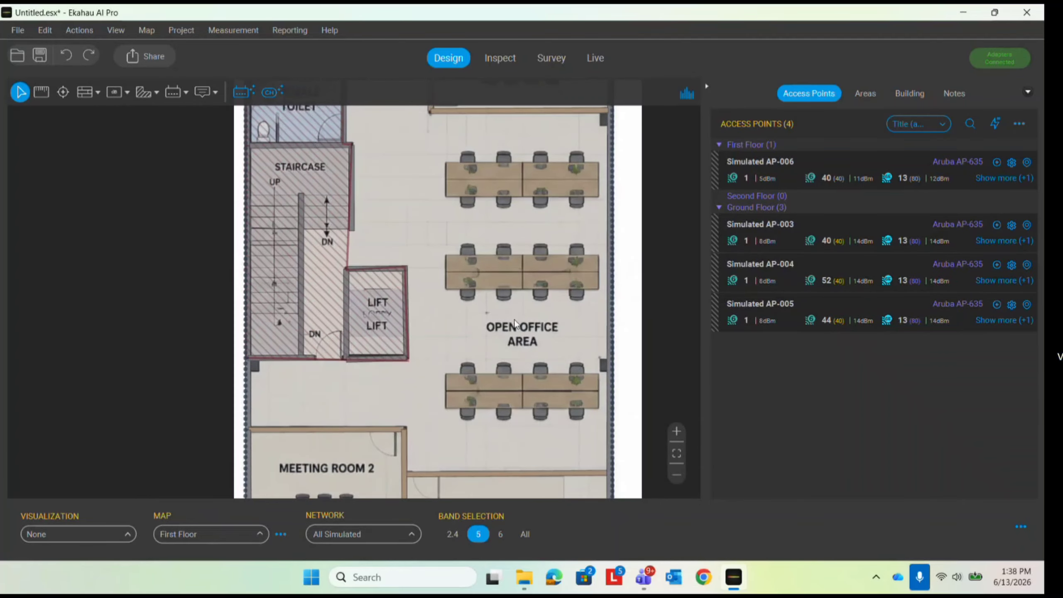
{"action": "scroll", "coordinate": [555, 442], "scroll_direction": "down", "scroll_amount": 4}
{"action": "scroll", "coordinate": [579, 146], "scroll_direction": "up", "scroll_amount": 3}
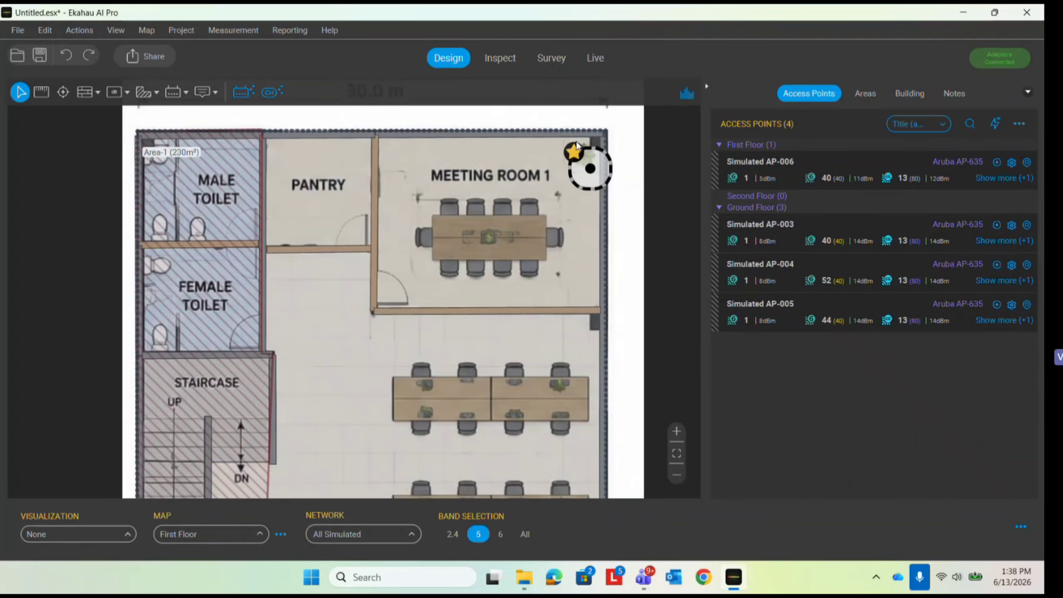
{"action": "scroll", "coordinate": [576, 145], "scroll_direction": "up", "scroll_amount": 2}
{"action": "left_click", "coordinate": [608, 195]}
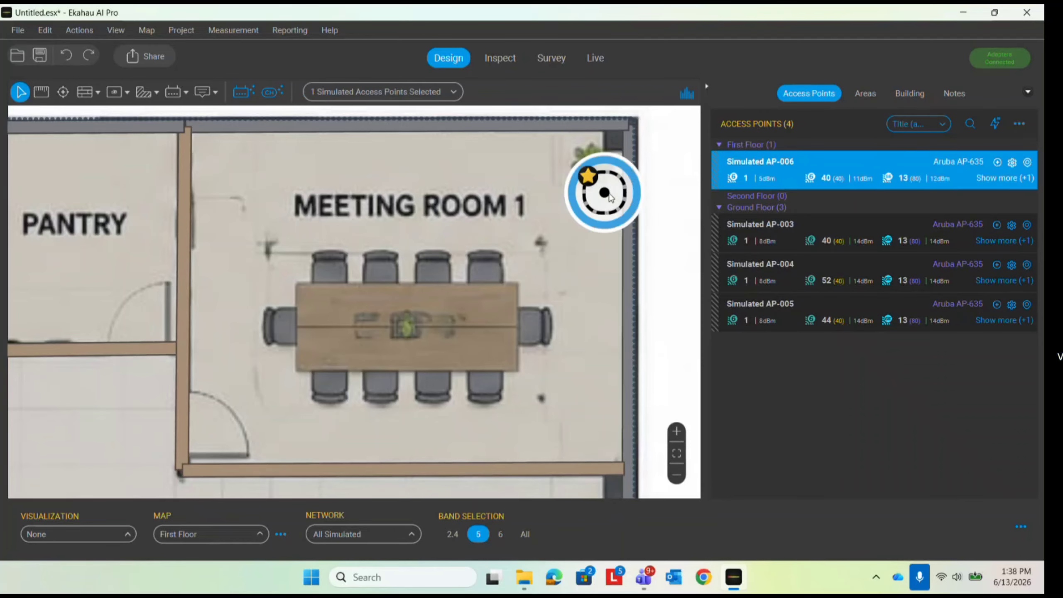
{"action": "left_click", "coordinate": [489, 172]}
{"action": "scroll", "coordinate": [489, 172], "scroll_direction": "down", "scroll_amount": 2}
{"action": "scroll", "coordinate": [521, 146], "scroll_direction": "up", "scroll_amount": 1}
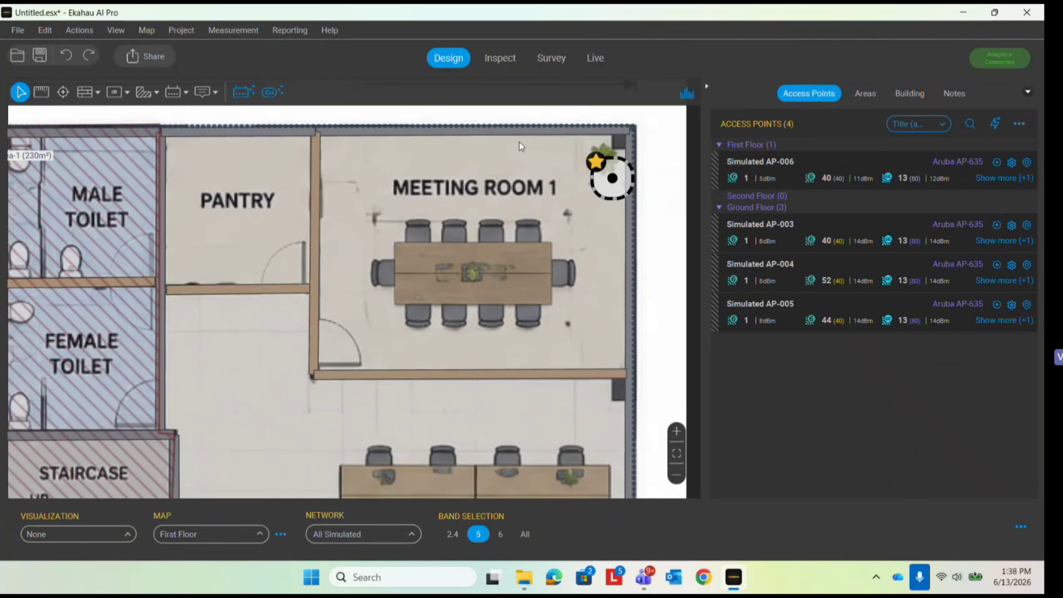
Edit the Meeting Room 1 access point and set its Radio 1 mounting height to 2.5 m
{"action": "right_click", "coordinate": [610, 183]}
{"action": "left_click", "coordinate": [704, 154]}
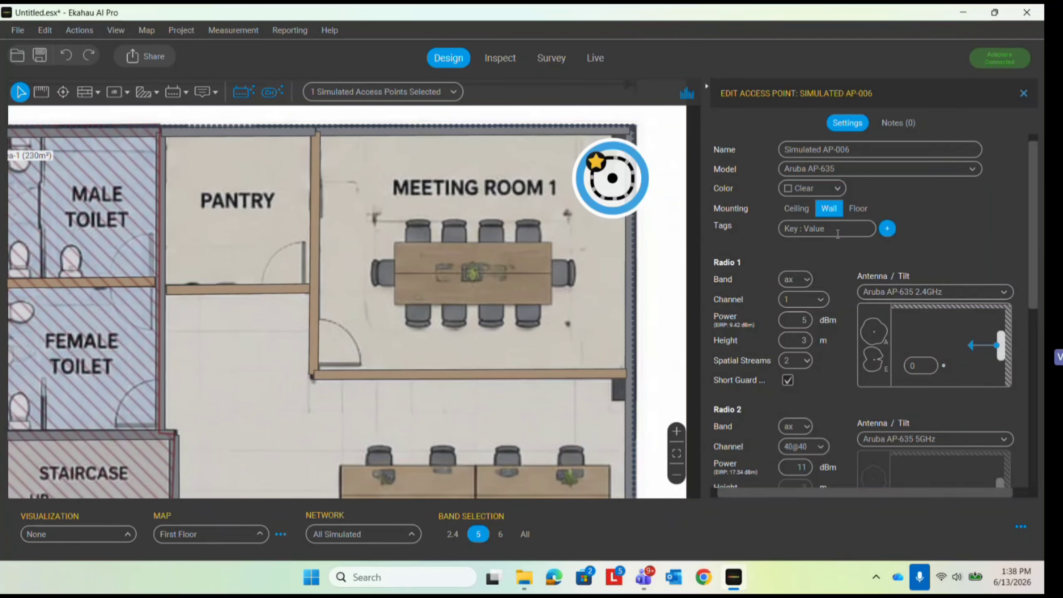
{"action": "left_click", "coordinate": [807, 335]}
{"action": "type", "text": "2.5"}
{"action": "key", "text": "Return"}
Visualize Signal Strength on the First Floor map and turn on the display of access point antennas
{"action": "left_click", "coordinate": [84, 535]}
{"action": "left_click", "coordinate": [51, 61]}
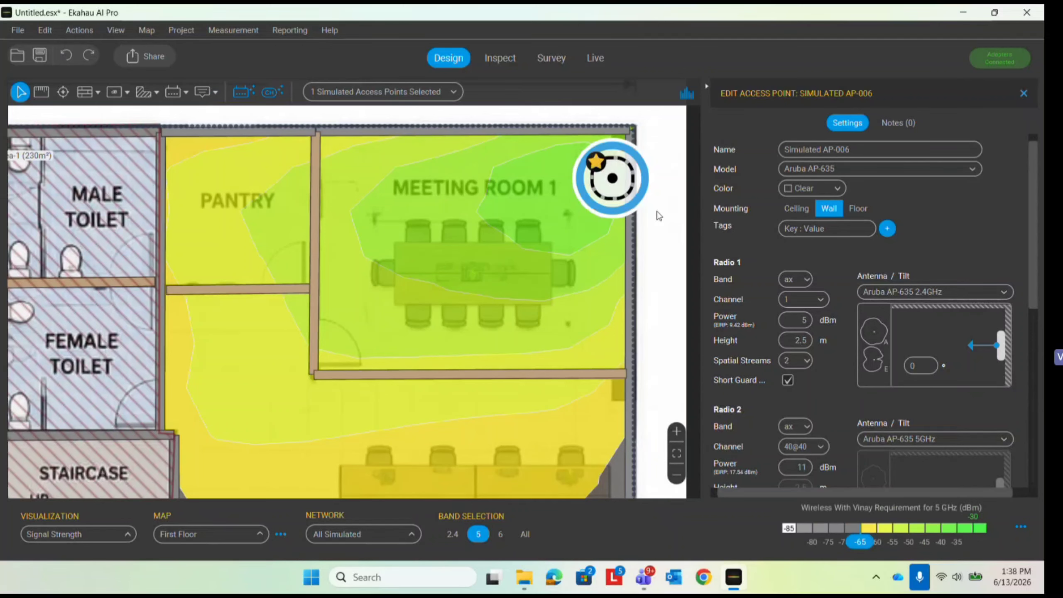
{"action": "left_click", "coordinate": [113, 31]}
{"action": "left_click", "coordinate": [158, 239]}
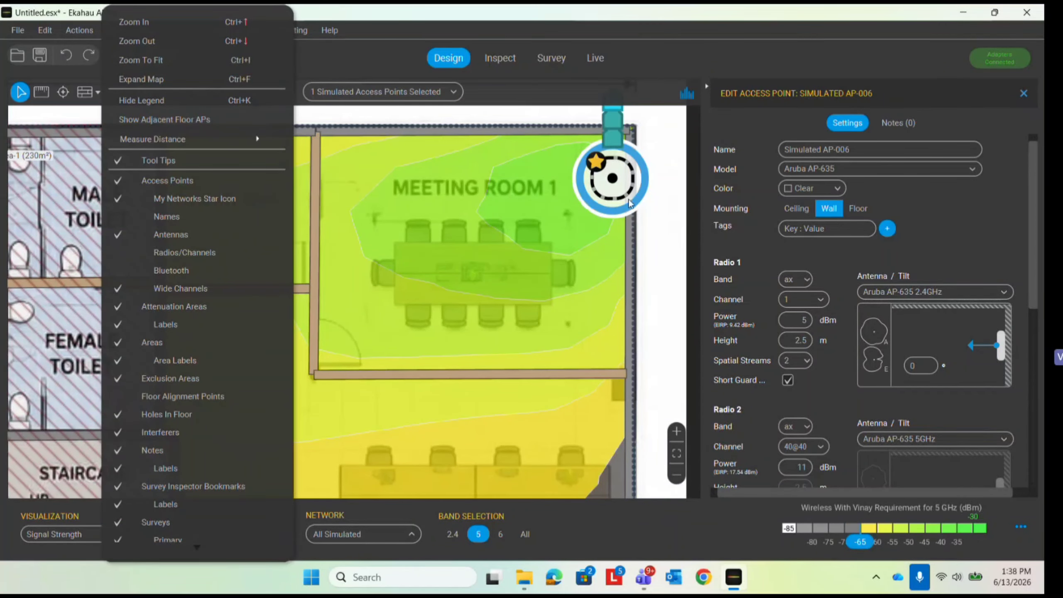
Rotate the Meeting Room 1 access point's antenna to face away from the outer wall into the room
{"action": "scroll", "coordinate": [555, 267], "scroll_direction": "down", "scroll_amount": 3}
{"action": "left_click_drag", "start_coordinate": [585, 185], "coordinate": [503, 281]}
{"action": "scroll", "coordinate": [490, 206], "scroll_direction": "down", "scroll_amount": 2}
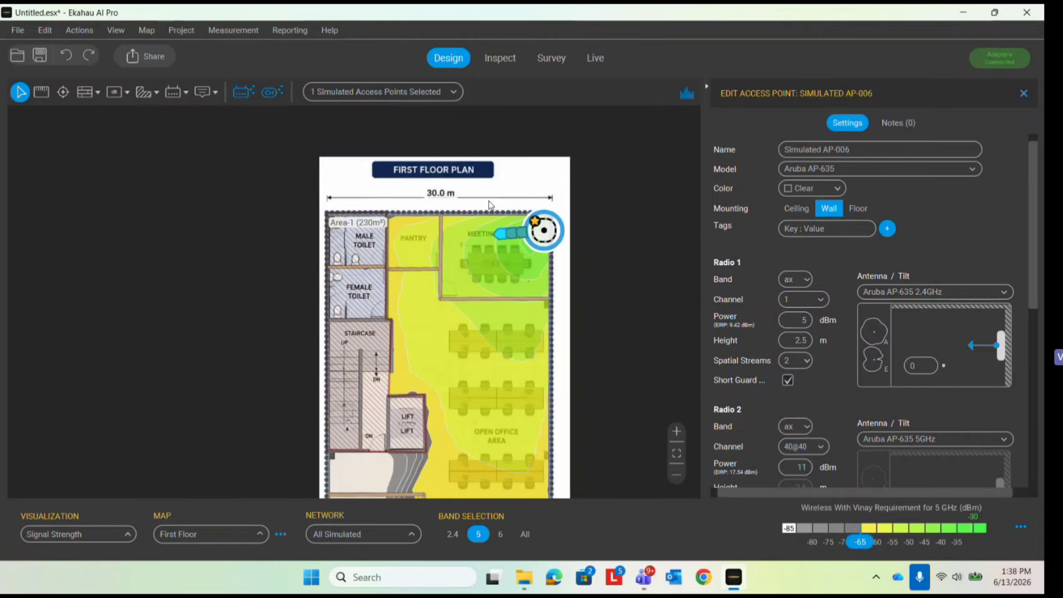
{"action": "scroll", "coordinate": [535, 236], "scroll_direction": "up", "scroll_amount": 5}
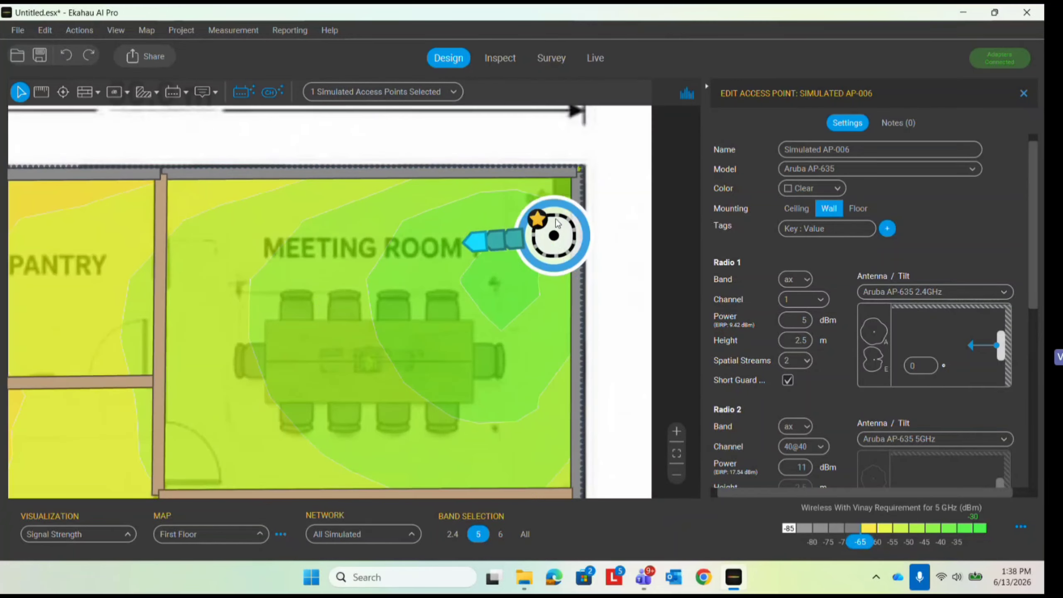
{"action": "mouse_move", "coordinate": [468, 266]}
{"action": "left_mouse_down"}
{"action": "mouse_move", "coordinate": [465, 250]}
{"action": "mouse_move", "coordinate": [533, 247]}
{"action": "mouse_move", "coordinate": [563, 260]}
{"action": "left_mouse_up"}
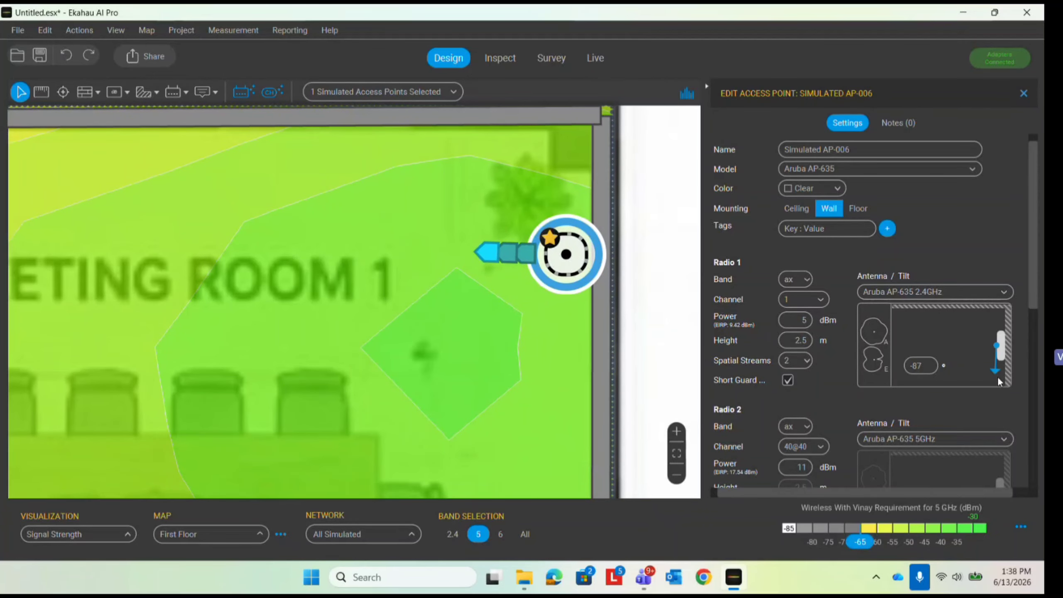
Tilt the Meeting Room 1 access point's Radio 1 antenna straight down to -90 degrees
{"action": "left_click_drag", "start_coordinate": [998, 381], "coordinate": [998, 385]}
{"action": "scroll", "coordinate": [587, 199], "scroll_direction": "down", "scroll_amount": 2}
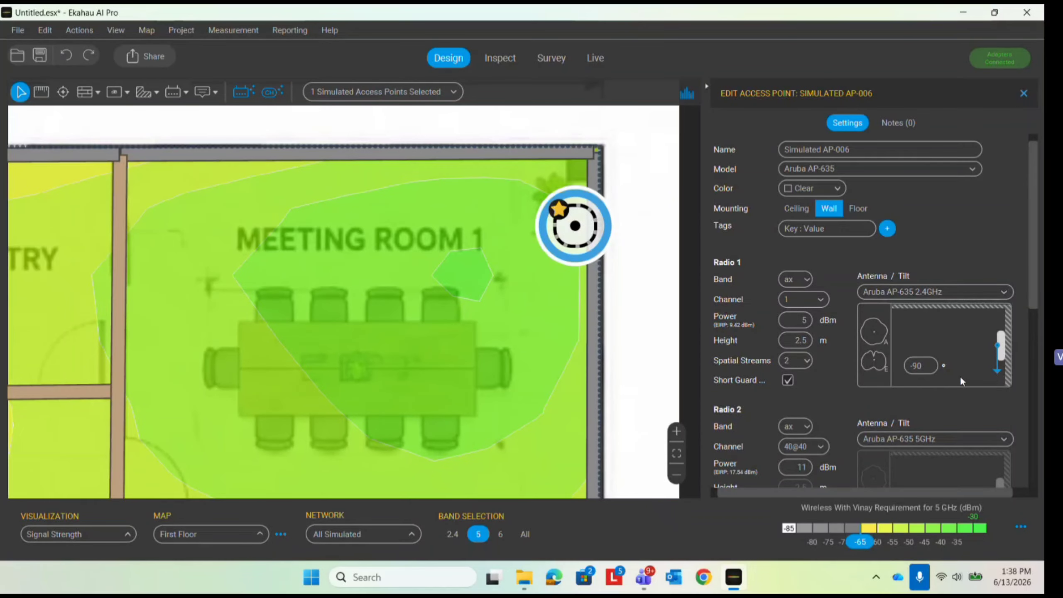
{"action": "scroll", "coordinate": [573, 213], "scroll_direction": "down", "scroll_amount": 3}
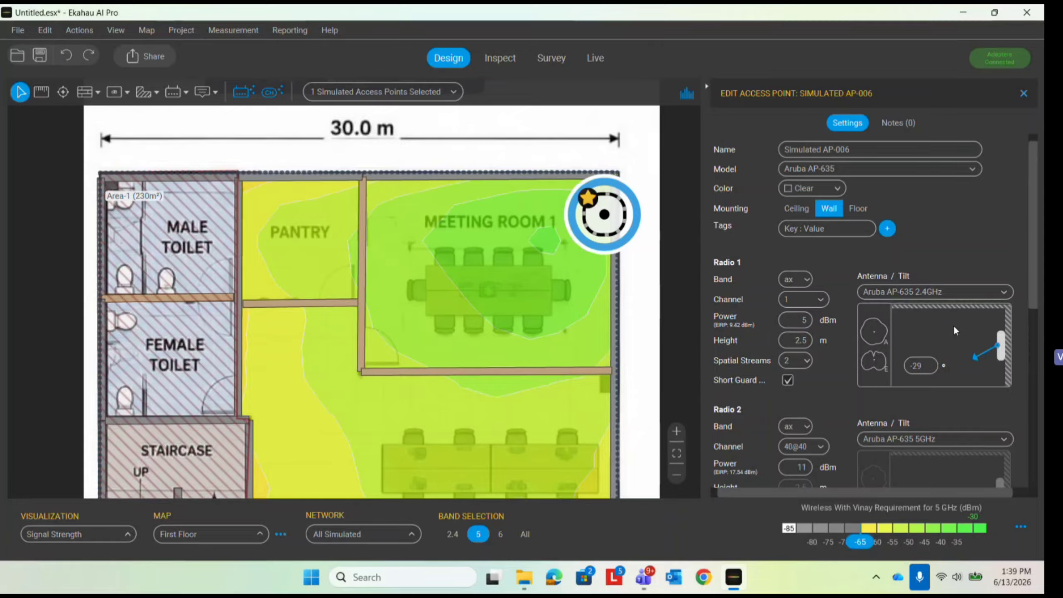
{"action": "left_click_drag", "start_coordinate": [955, 331], "coordinate": [998, 371]}
Examine the 5 GHz signal strength across the First Floor, from Meeting Room 1 to Meeting Room 2 and the Manager Cabin
{"action": "scroll", "coordinate": [507, 226], "scroll_direction": "up", "scroll_amount": 1}
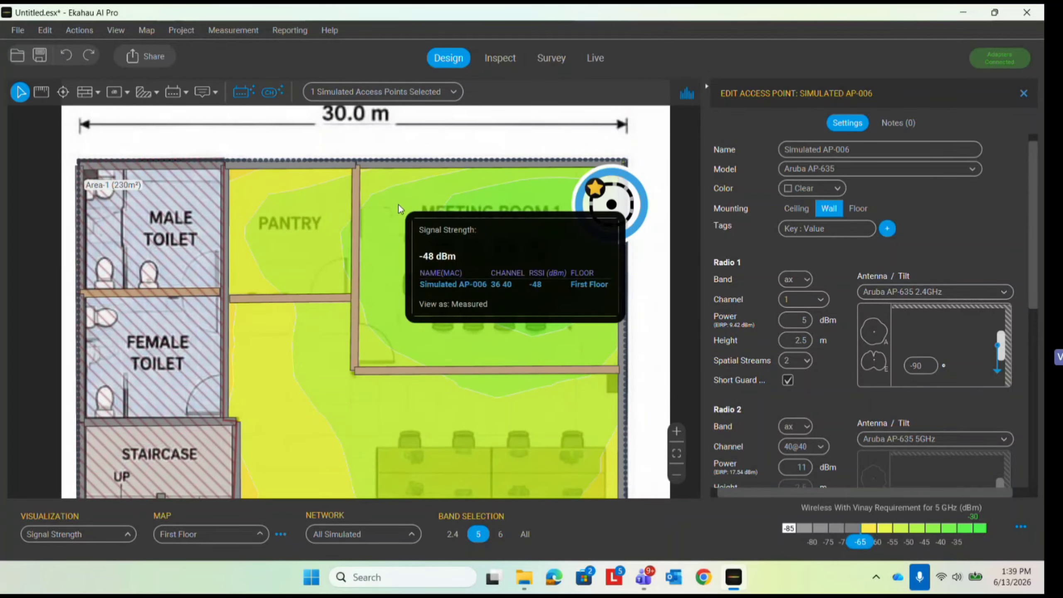
{"action": "scroll", "coordinate": [508, 146], "scroll_direction": "down", "scroll_amount": 3}
{"action": "scroll", "coordinate": [492, 267], "scroll_direction": "up", "scroll_amount": 2}
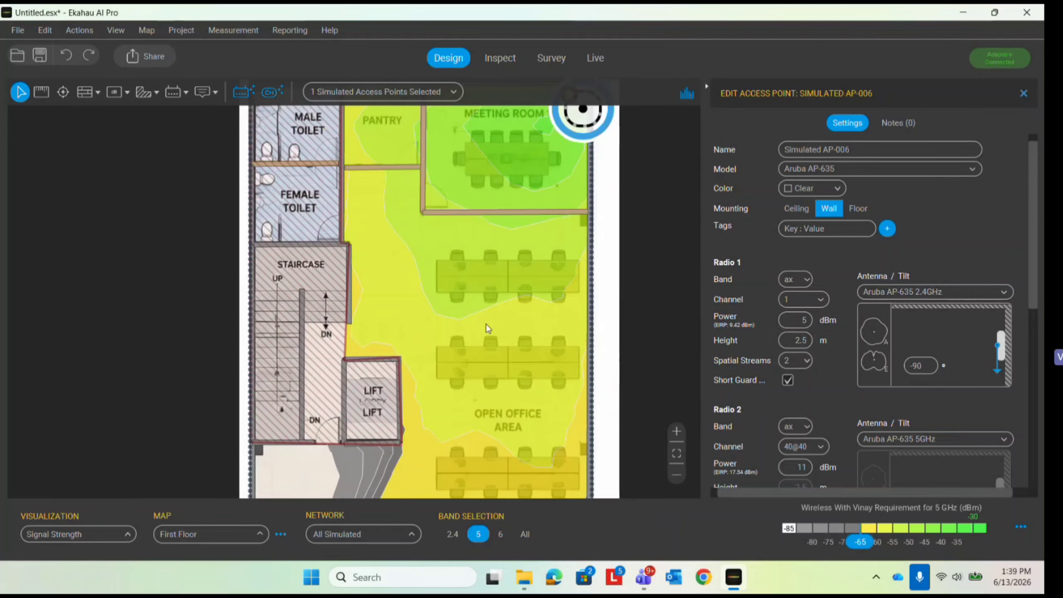
{"action": "scroll", "coordinate": [503, 192], "scroll_direction": "down", "scroll_amount": 2}
{"action": "left_click", "coordinate": [485, 199]}
{"action": "scroll", "coordinate": [502, 180], "scroll_direction": "up", "scroll_amount": 3}
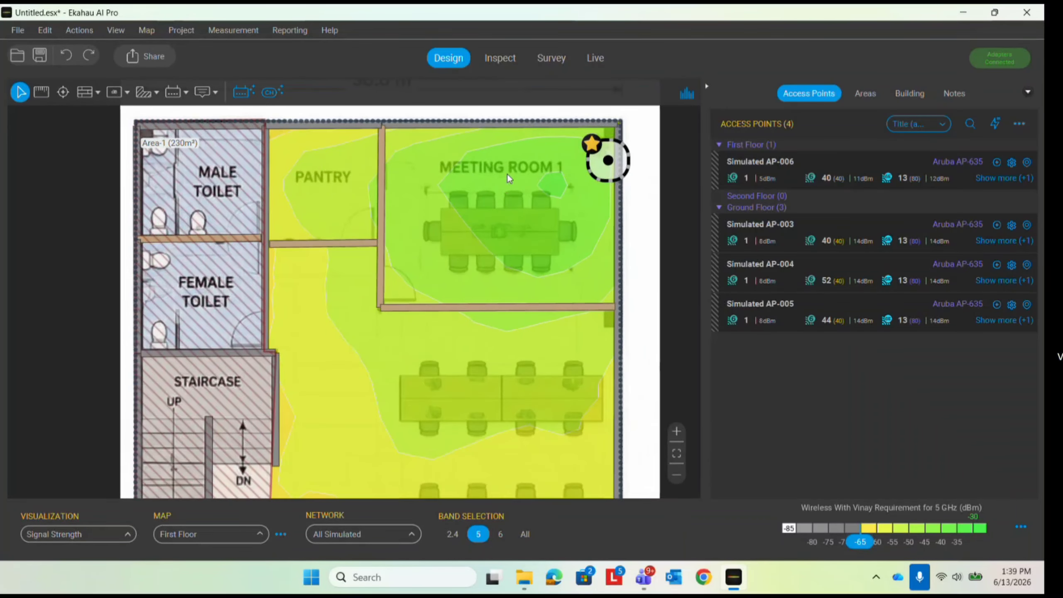
{"action": "scroll", "coordinate": [510, 169], "scroll_direction": "down", "scroll_amount": 4}
{"action": "scroll", "coordinate": [458, 316], "scroll_direction": "up", "scroll_amount": 2}
{"action": "scroll", "coordinate": [458, 316], "scroll_direction": "down", "scroll_amount": 3}
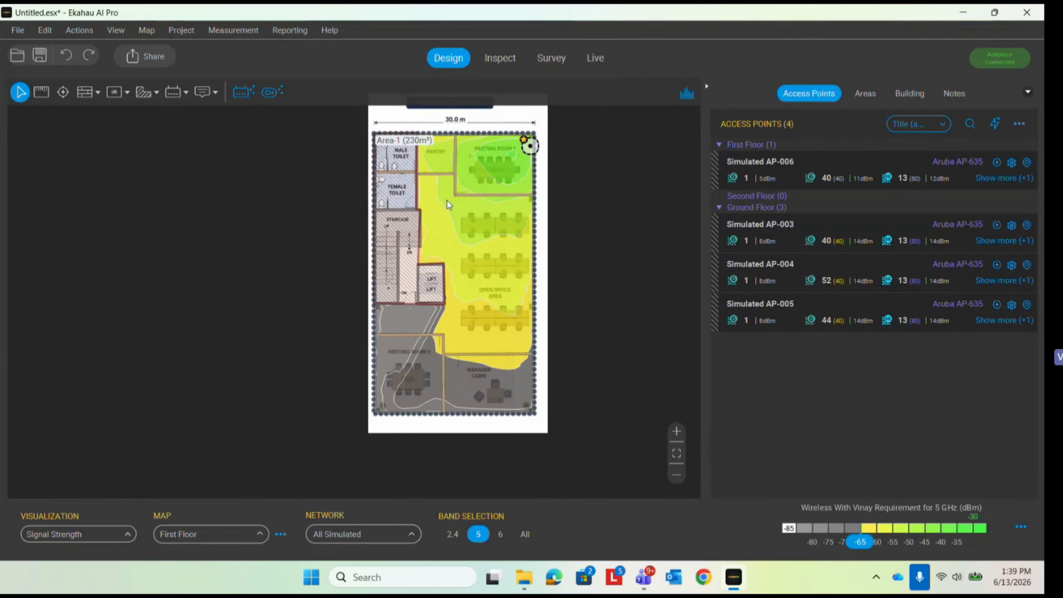
Duplicate the Meeting Room 1 access point and place the copy in the Manager Cabin near its wall with Meeting Room 2
{"action": "left_click", "coordinate": [529, 145]}
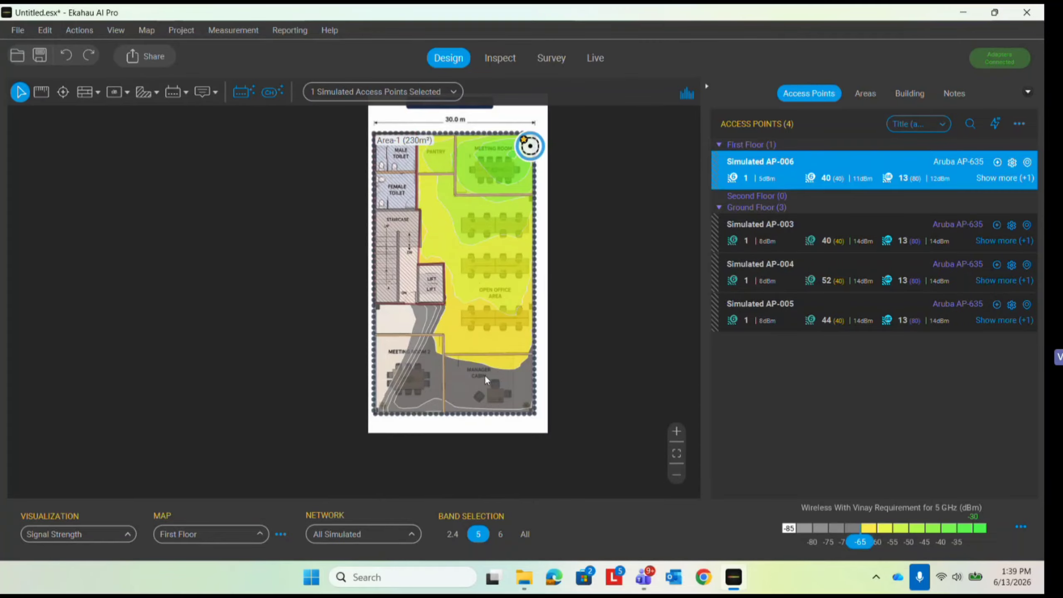
{"action": "key", "text": "ctrl+d"}
{"action": "left_click_drag", "start_coordinate": [540, 157], "coordinate": [458, 375]}
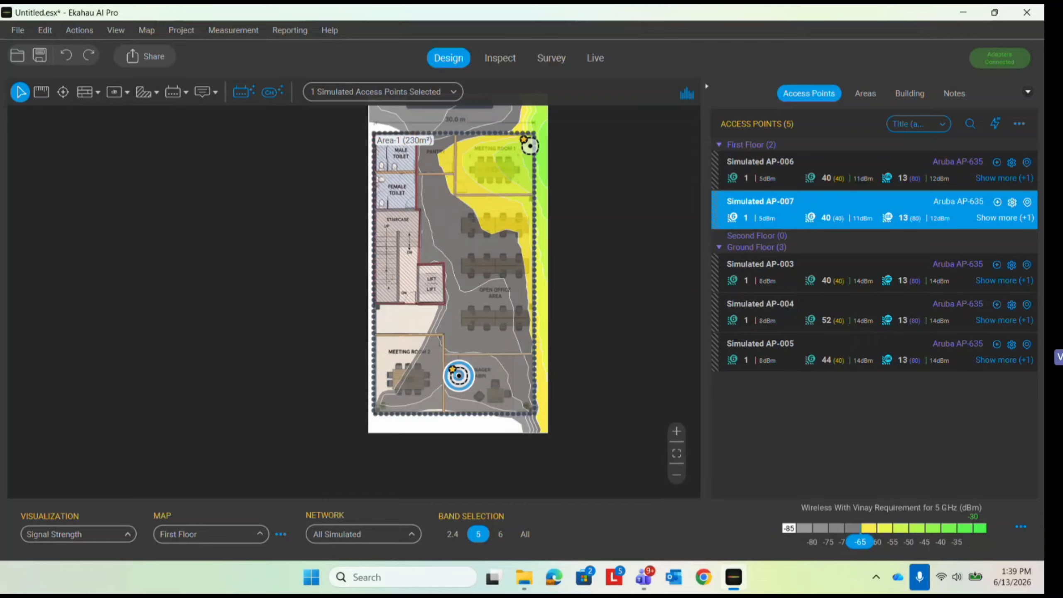
Set the duplicated access point's mounting to Ceiling and move it into Meeting Room 2 beside the Manager Cabin wall
{"action": "right_click", "coordinate": [459, 376]}
{"action": "left_click", "coordinate": [481, 134]}
{"action": "left_click", "coordinate": [797, 208]}
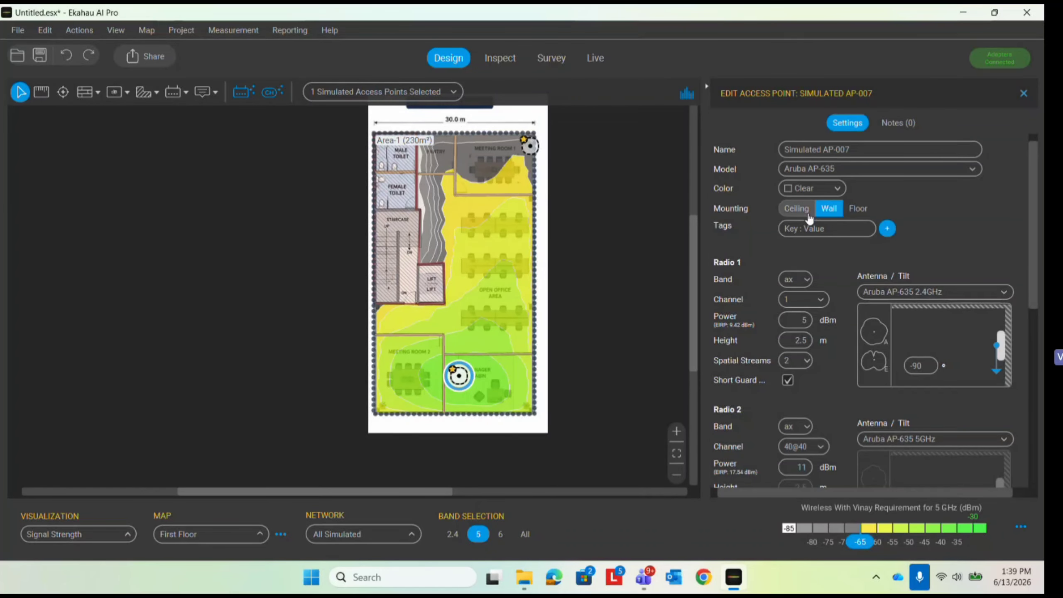
{"action": "scroll", "coordinate": [409, 347], "scroll_direction": "up", "scroll_amount": 5}
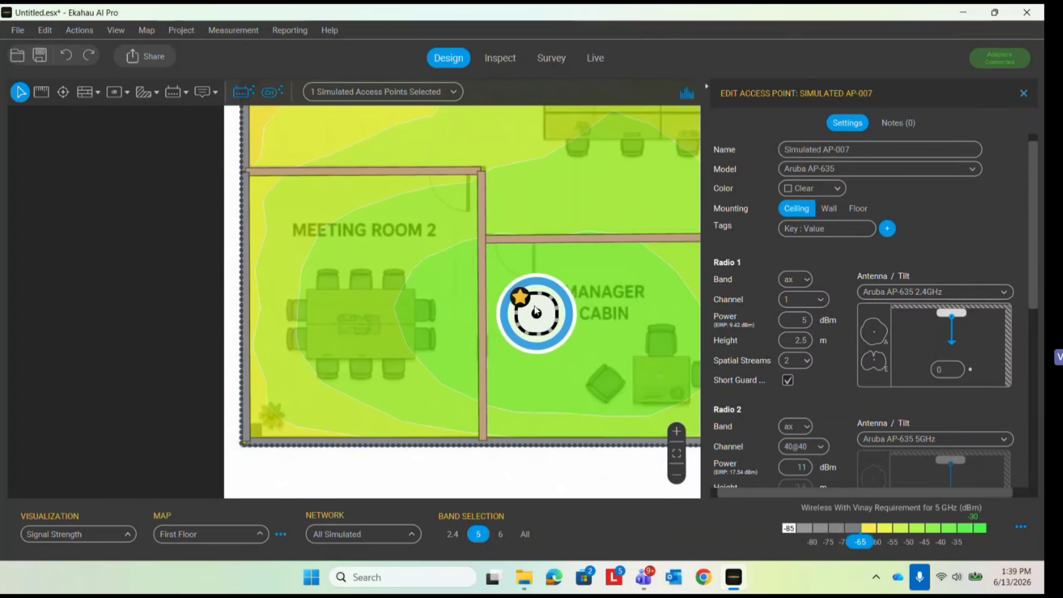
{"action": "left_click_drag", "start_coordinate": [536, 312], "coordinate": [459, 281]}
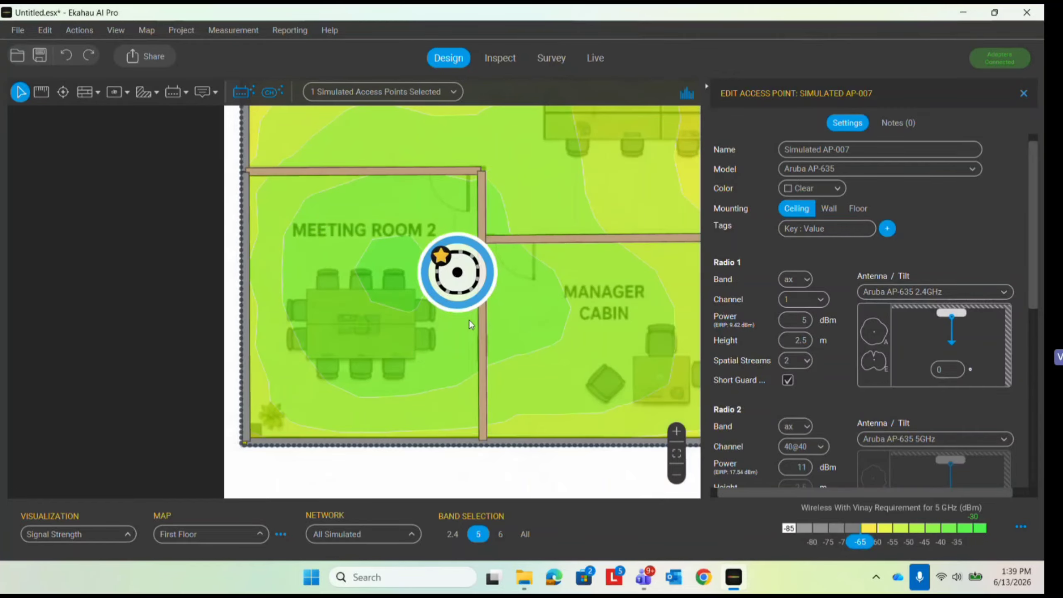
Set the Meeting Room 2 access point's Radio 1 power to 8 dBm and its Radio 2 power to 14 dBm
{"action": "scroll", "coordinate": [391, 301], "scroll_direction": "down", "scroll_amount": 2}
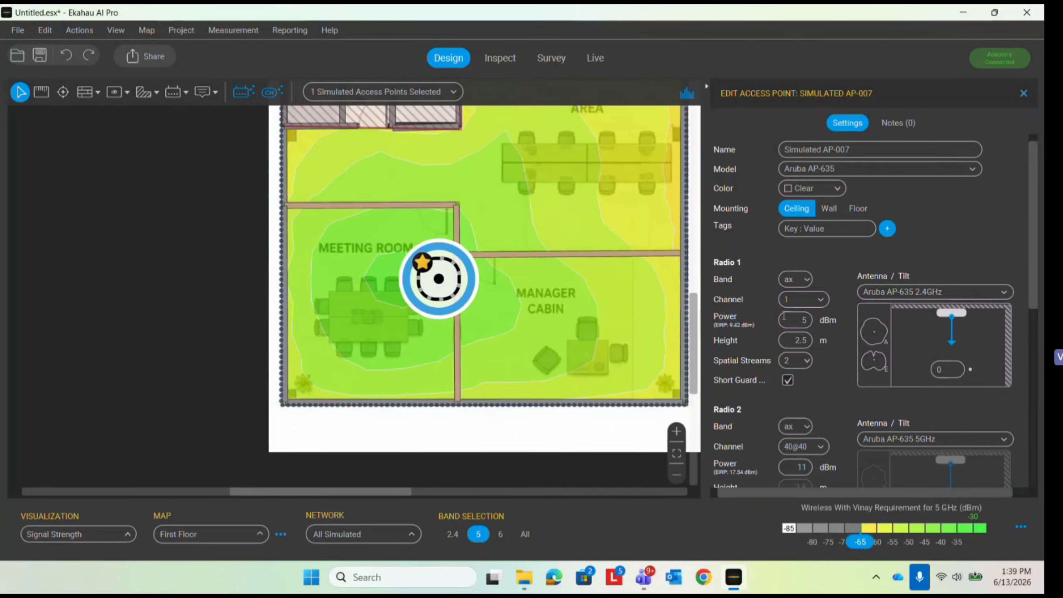
{"action": "key", "text": "BackSpace"}
{"action": "type", "text": "8"}
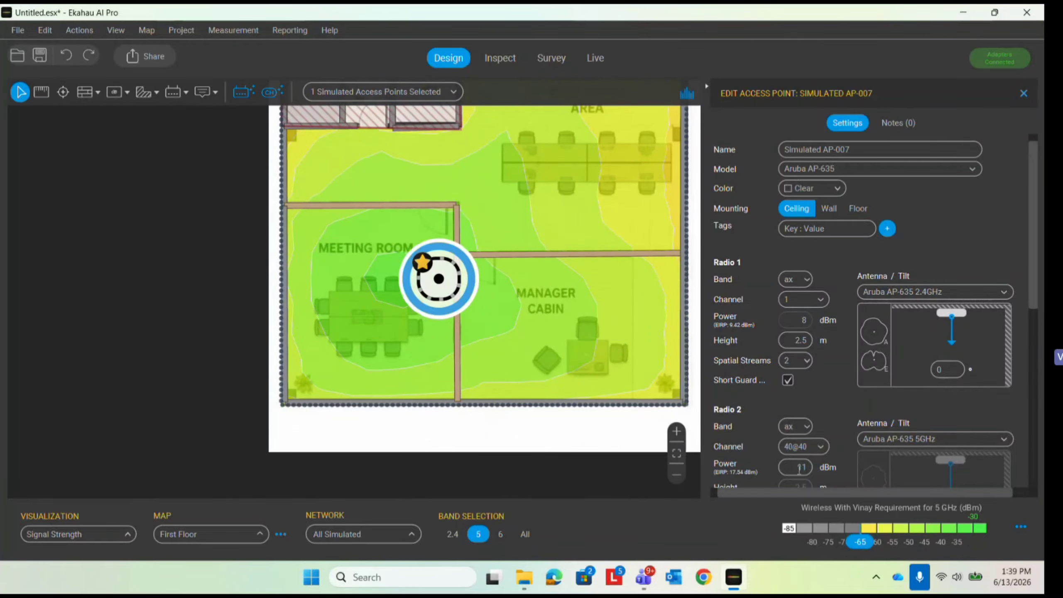
{"action": "left_click", "coordinate": [802, 469]}
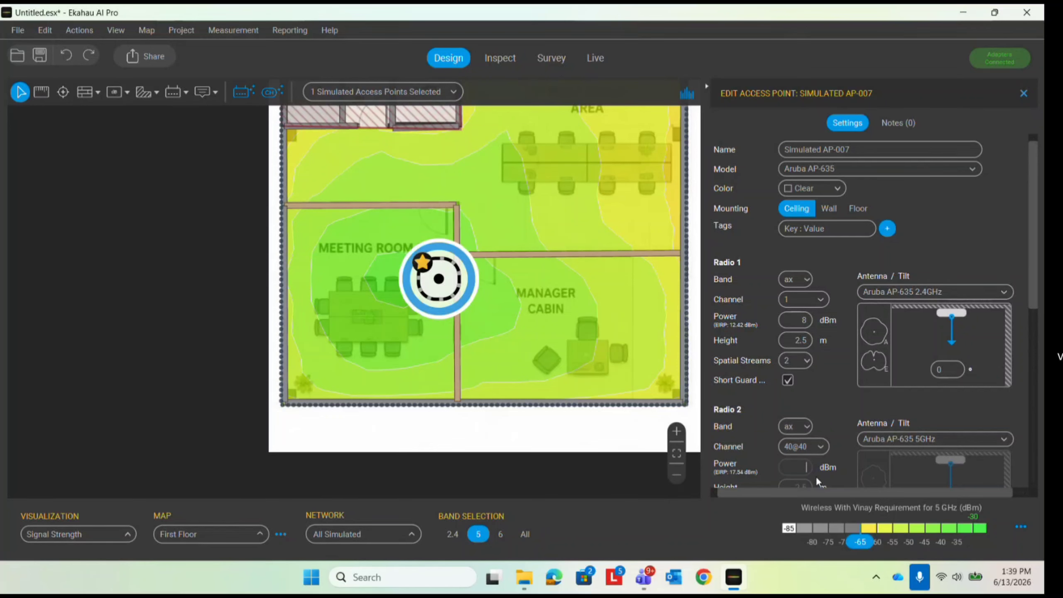
{"action": "type", "text": "14"}
Set the Meeting Room 2 access point's Radio 3 power to 17 dBm
{"action": "scroll", "coordinate": [817, 479], "scroll_direction": "down", "scroll_amount": 3}
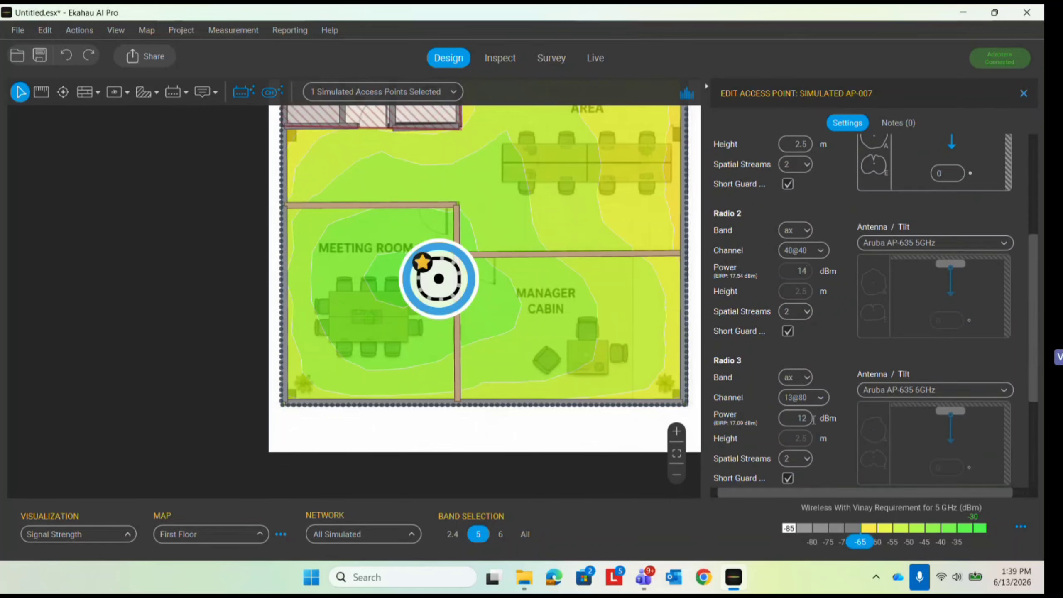
{"action": "left_click", "coordinate": [808, 420]}
{"action": "key", "text": "BackSpace"}
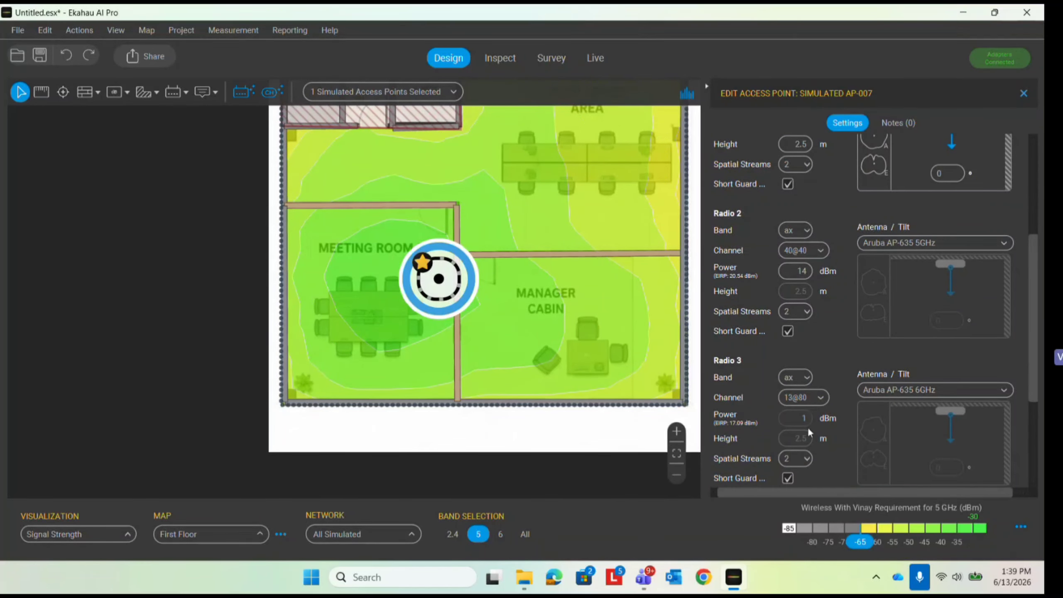
{"action": "type", "text": "7"}
{"action": "left_click", "coordinate": [758, 429]}
Review the Meeting Room 2 access point's settings and the signal coverage around Meeting Room 2, the Manager Cabin and the Open Office Area
{"action": "scroll", "coordinate": [385, 277], "scroll_direction": "down", "scroll_amount": 2}
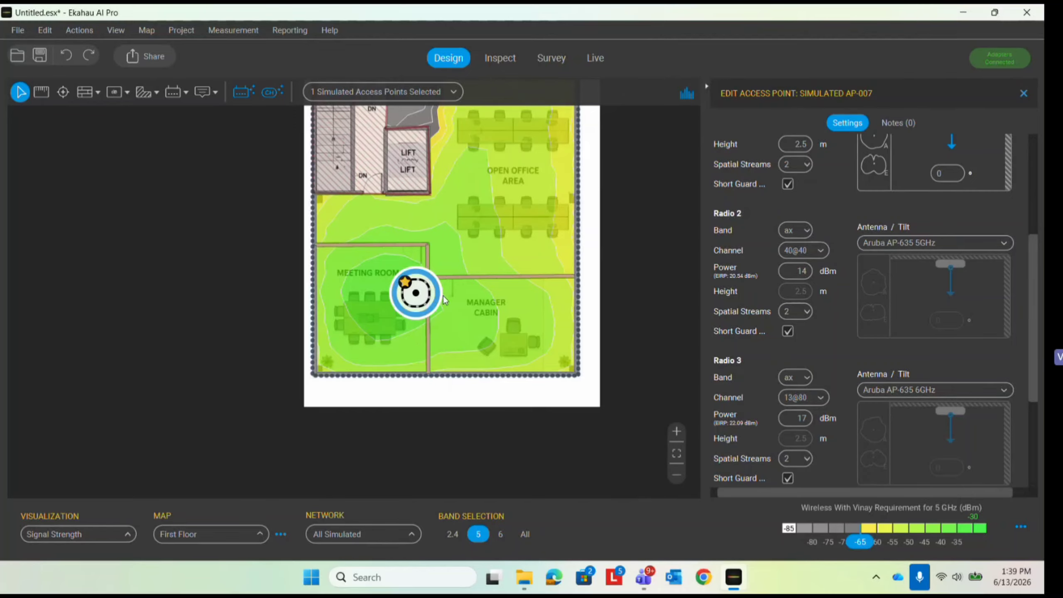
{"action": "left_click", "coordinate": [385, 293]}
{"action": "right_click", "coordinate": [414, 293]}
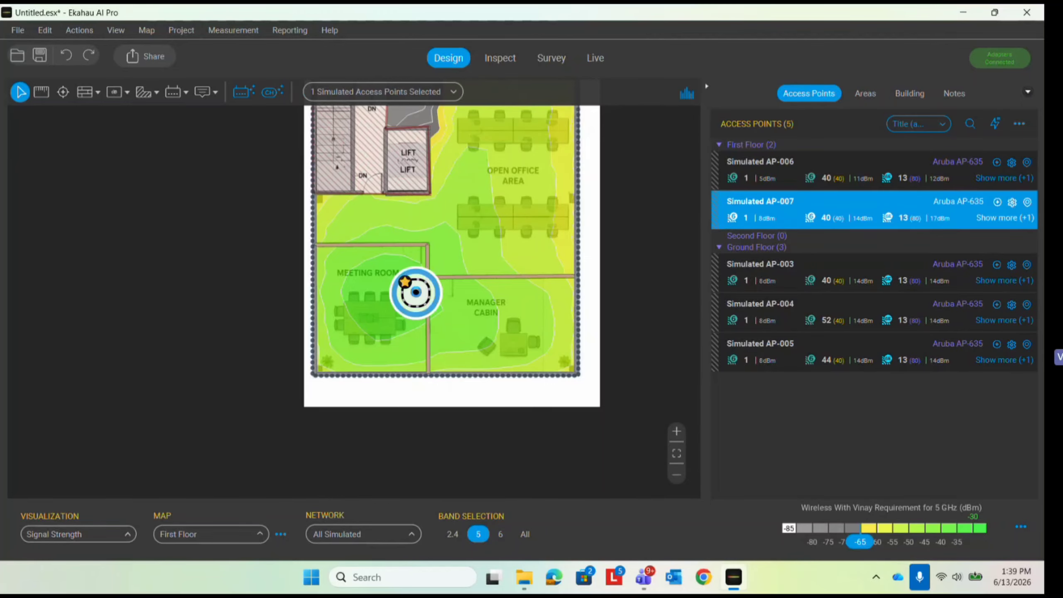
{"action": "left_click", "coordinate": [463, 130]}
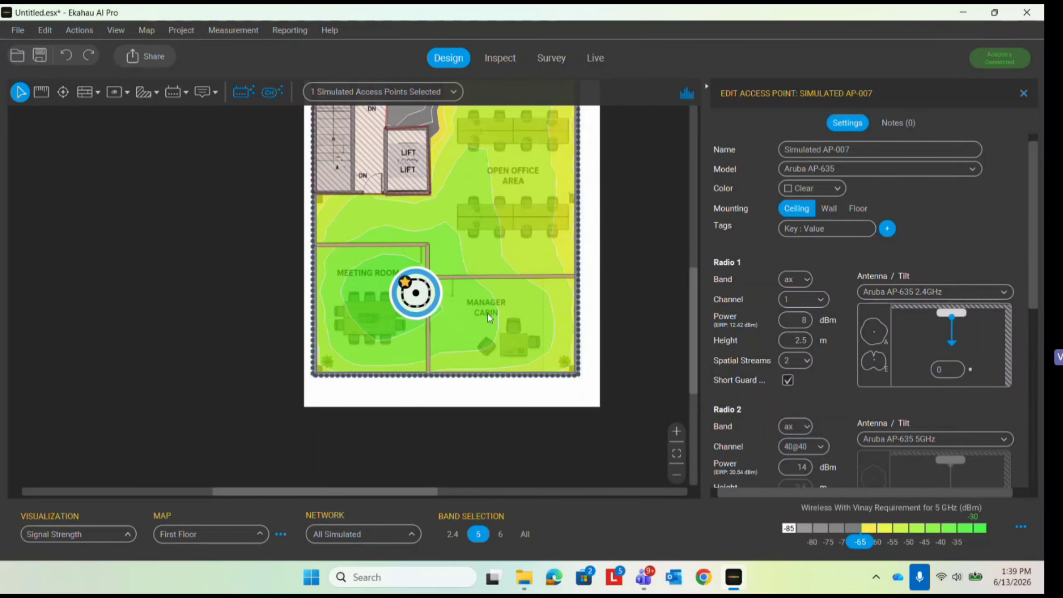
{"action": "left_click", "coordinate": [486, 262]}
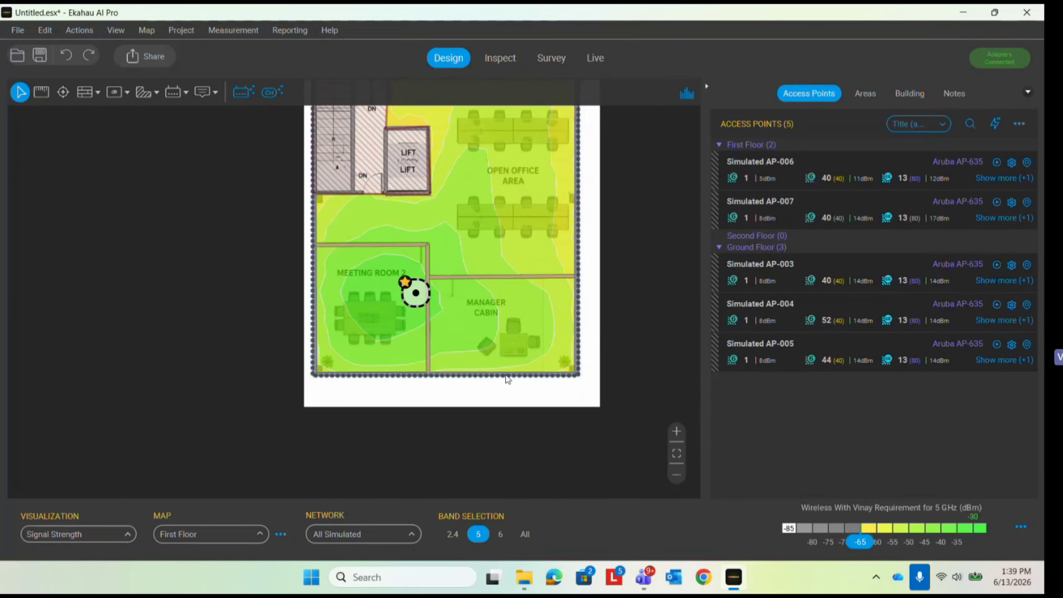
{"action": "left_click", "coordinate": [415, 294]}
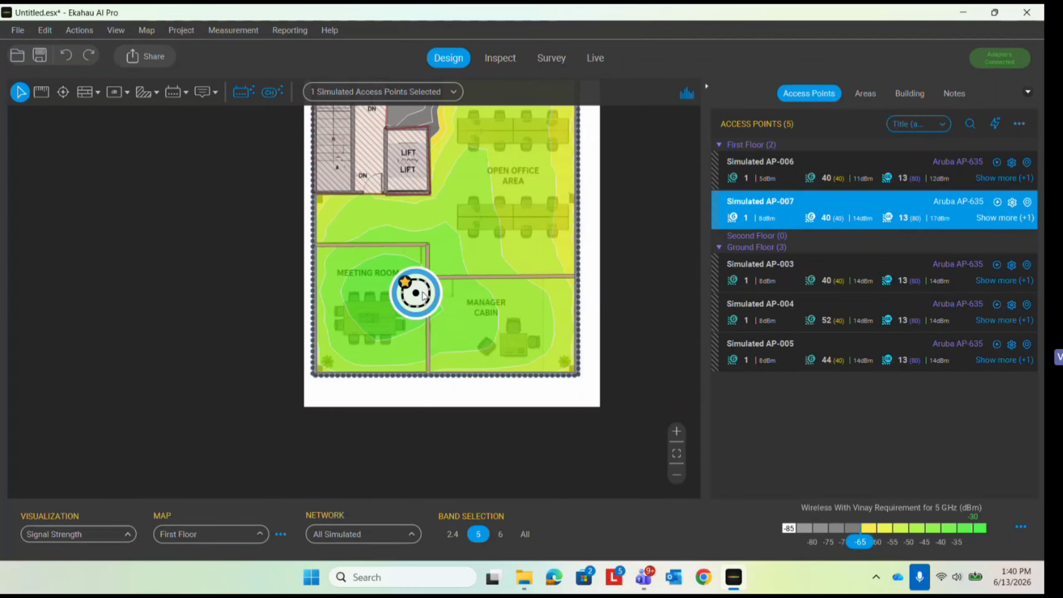
{"action": "scroll", "coordinate": [455, 380], "scroll_direction": "down", "scroll_amount": 5}
{"action": "scroll", "coordinate": [422, 354], "scroll_direction": "up", "scroll_amount": 5}
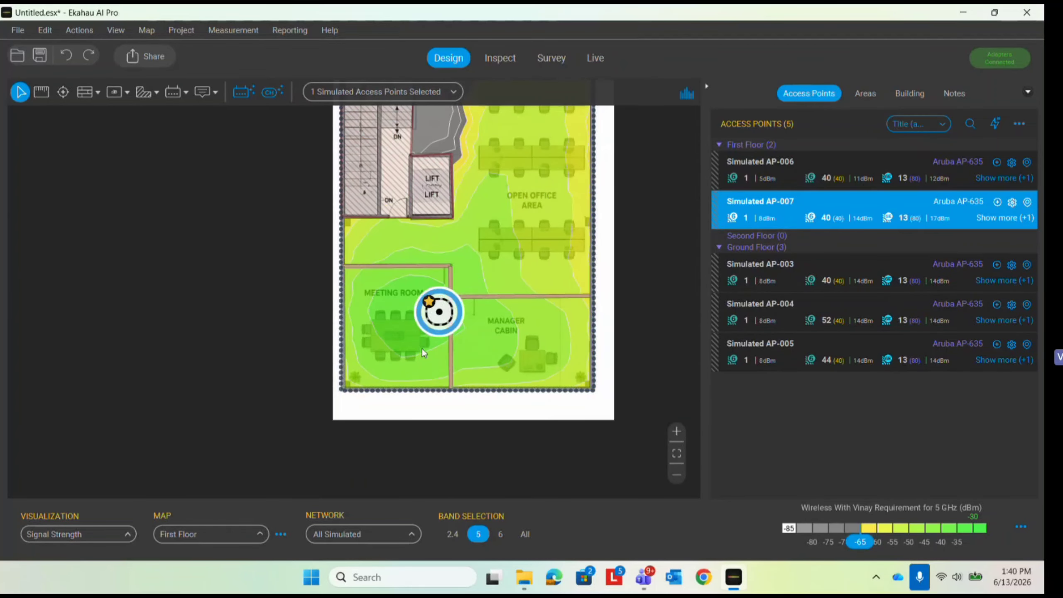
{"action": "scroll", "coordinate": [519, 342], "scroll_direction": "down", "scroll_amount": 3}
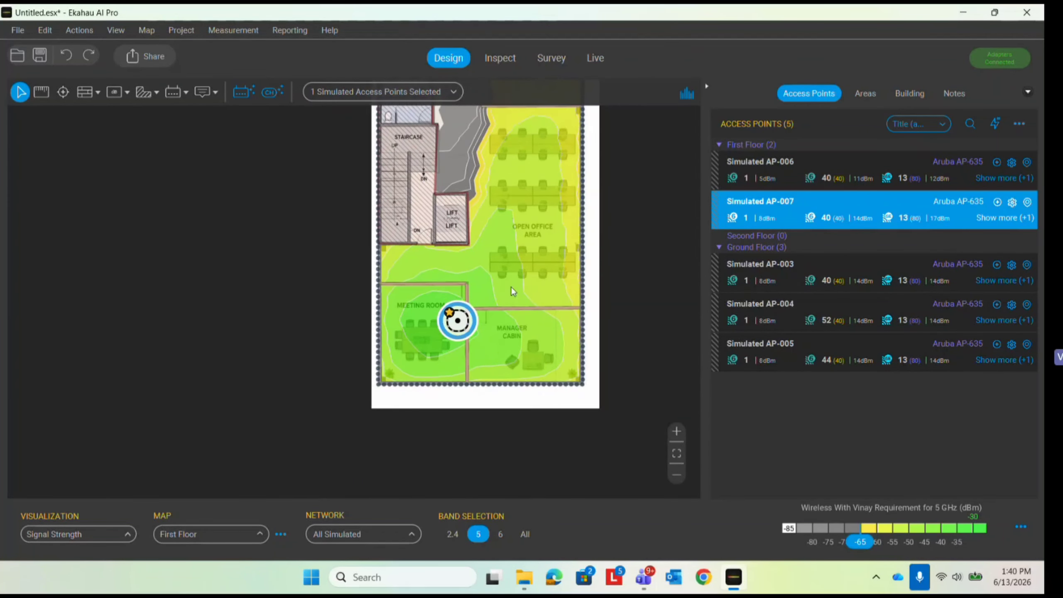
Duplicate the Meeting Room 2 access point and place the copy in the middle of the Open Office Area
{"action": "scroll", "coordinate": [512, 286], "scroll_direction": "up", "scroll_amount": 4}
{"action": "scroll", "coordinate": [509, 286], "scroll_direction": "up", "scroll_amount": 1}
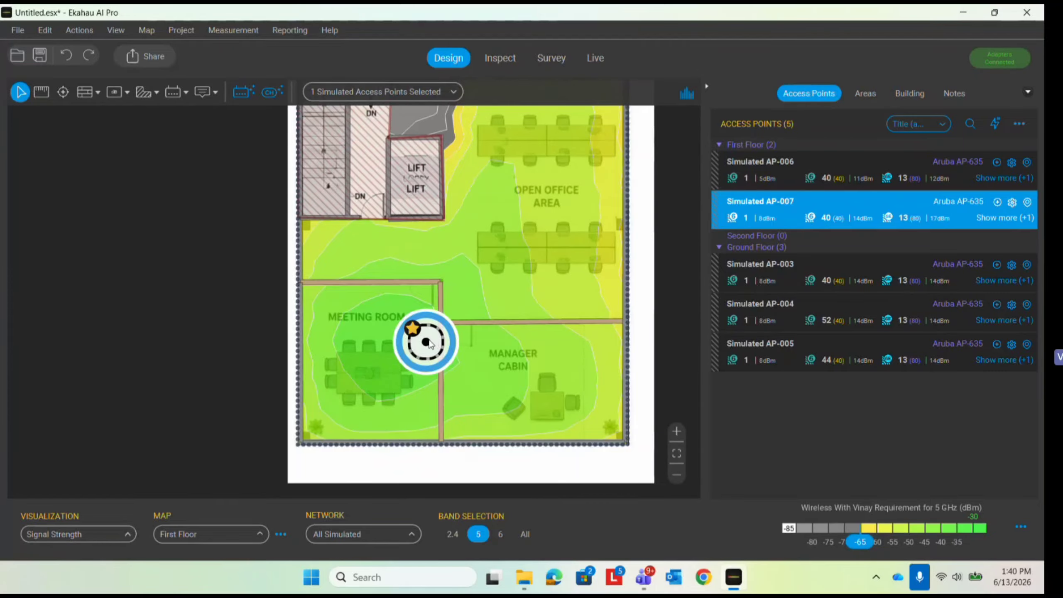
{"action": "right_click", "coordinate": [430, 343]}
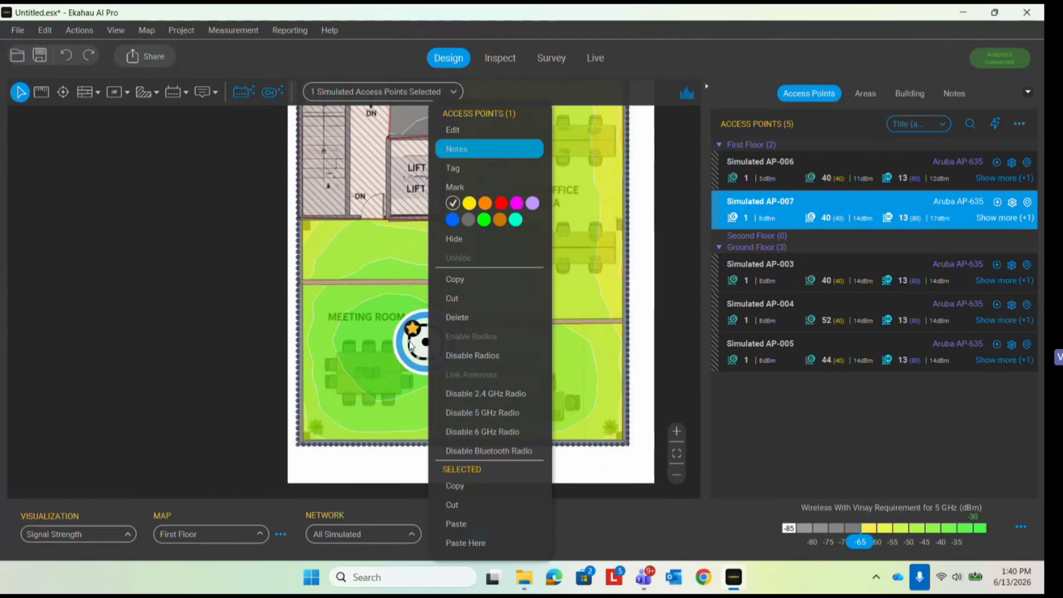
{"action": "left_click", "coordinate": [377, 260]}
{"action": "scroll", "coordinate": [477, 300], "scroll_direction": "down", "scroll_amount": 3}
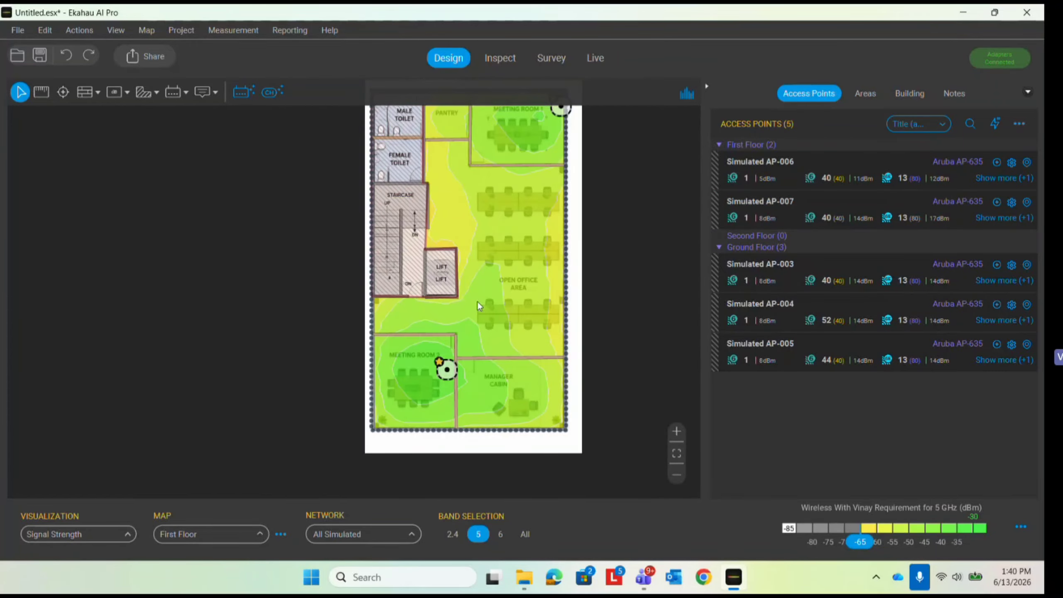
{"action": "scroll", "coordinate": [469, 347], "scroll_direction": "up", "scroll_amount": 2}
{"action": "left_click", "coordinate": [463, 341]}
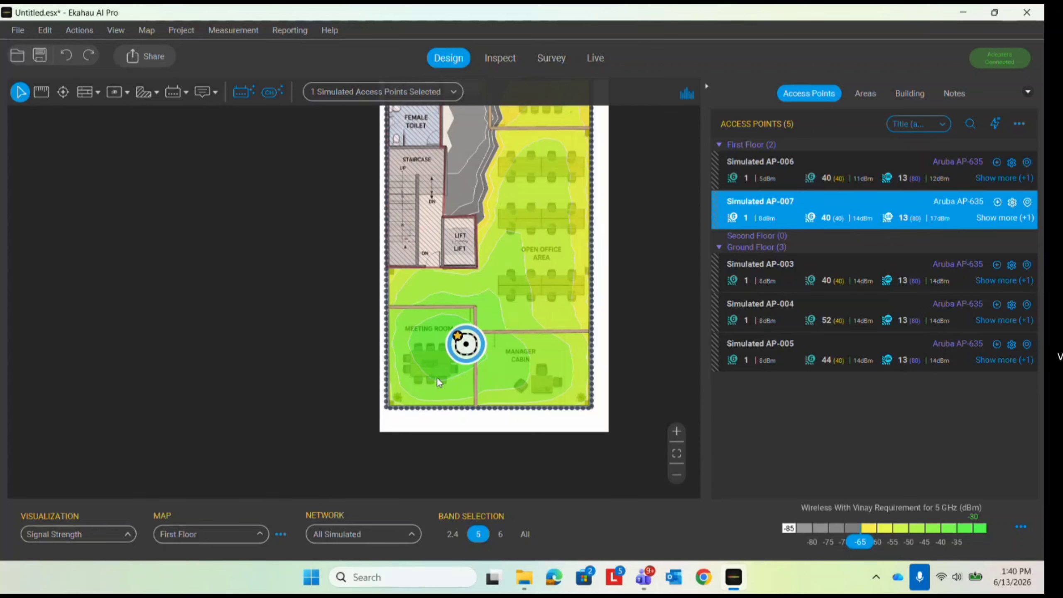
{"action": "key", "text": "ctrl+v"}
{"action": "left_click_drag", "start_coordinate": [477, 355], "coordinate": [547, 240]}
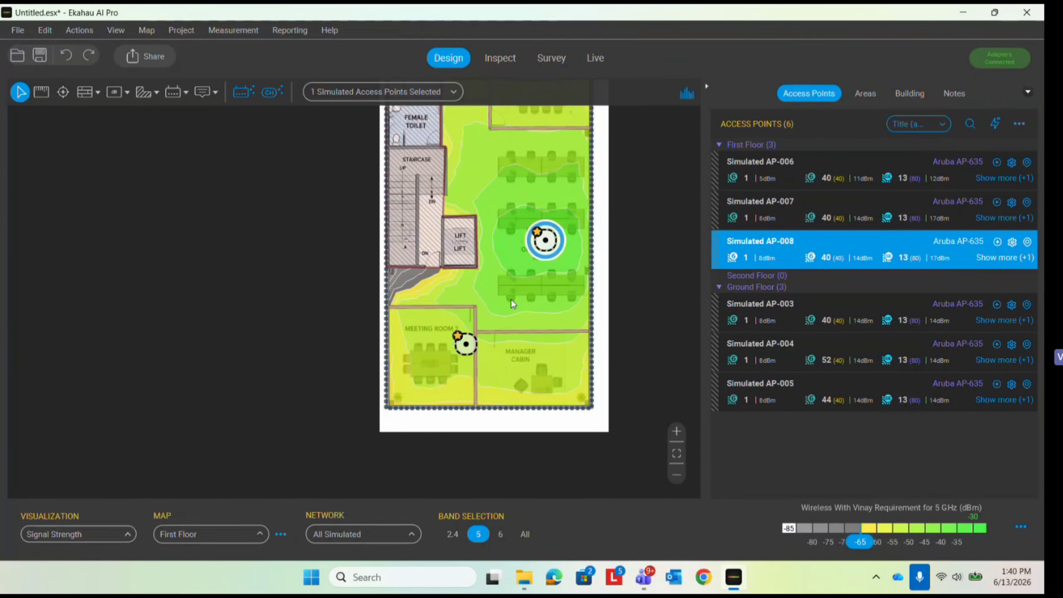
Move the Open Office Area access point up among the desks above the room label
{"action": "scroll", "coordinate": [511, 299], "scroll_direction": "down", "scroll_amount": 3}
{"action": "scroll", "coordinate": [518, 286], "scroll_direction": "up", "scroll_amount": 3}
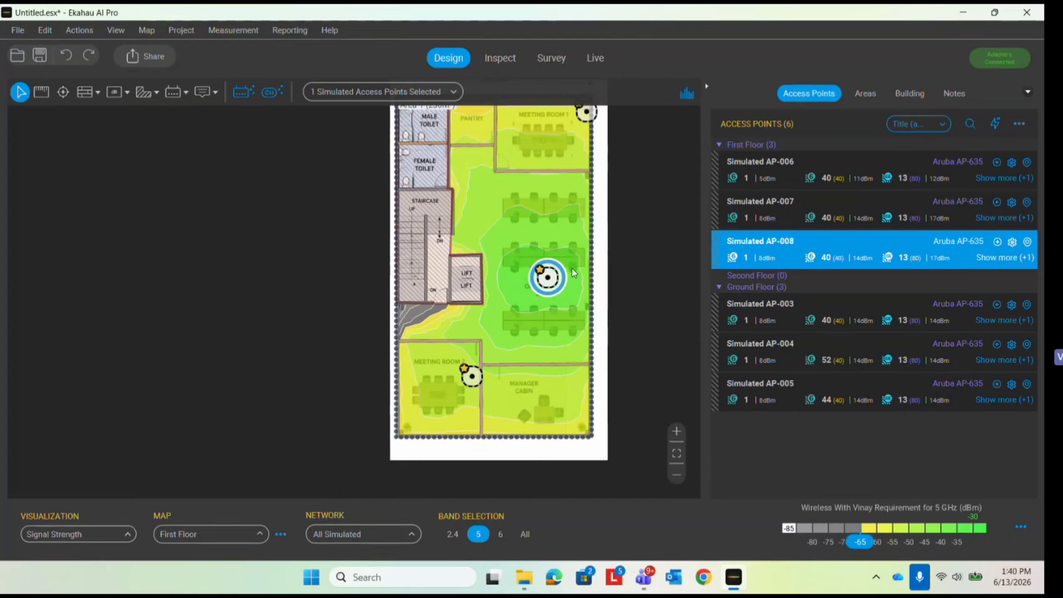
{"action": "left_click", "coordinate": [473, 222]}
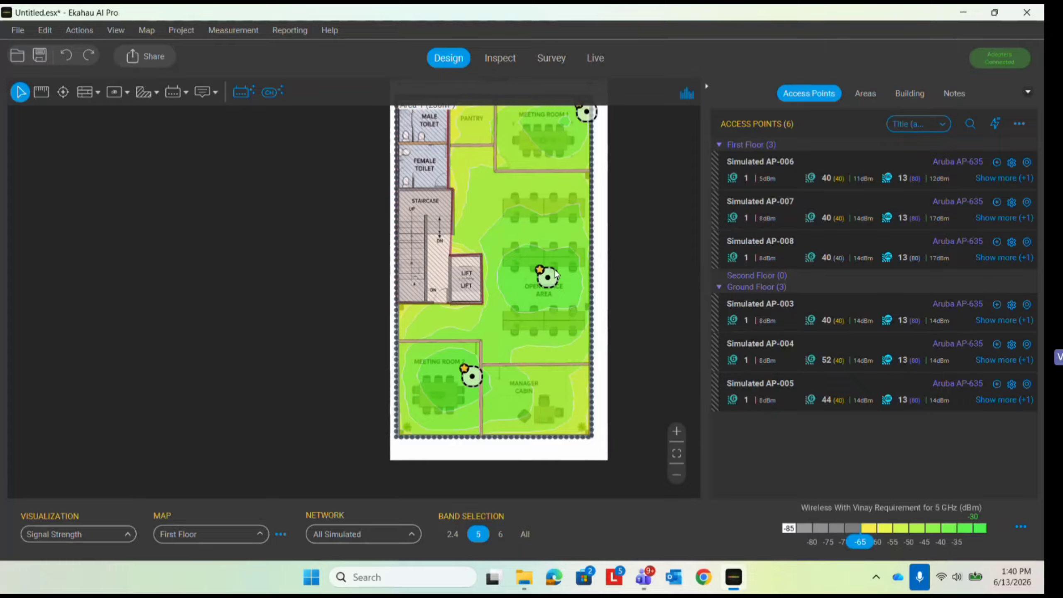
{"action": "left_click_drag", "start_coordinate": [550, 279], "coordinate": [548, 243]}
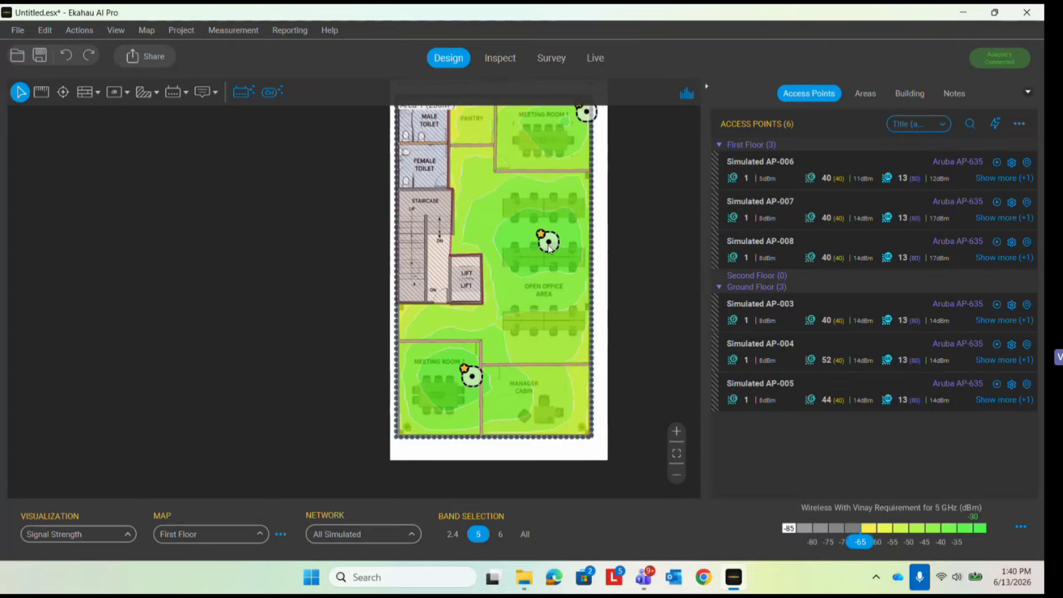
Check the Meeting Room 1 access point's own coverage and move the open-office access point down to the Open Office Area label
{"action": "scroll", "coordinate": [520, 325], "scroll_direction": "down", "scroll_amount": 2}
{"action": "left_click", "coordinate": [573, 153]}
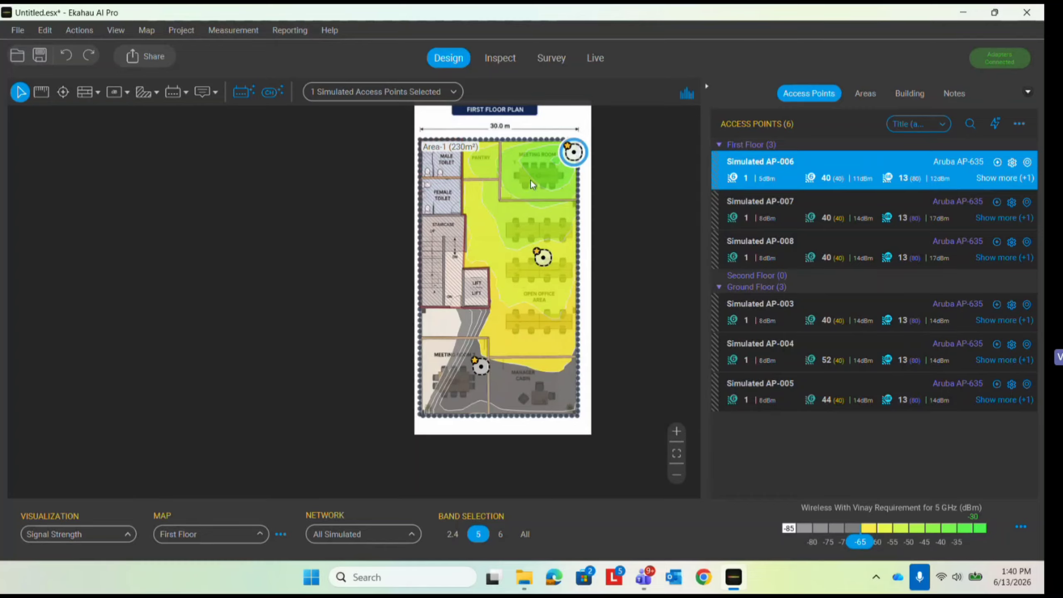
{"action": "left_click", "coordinate": [483, 216]}
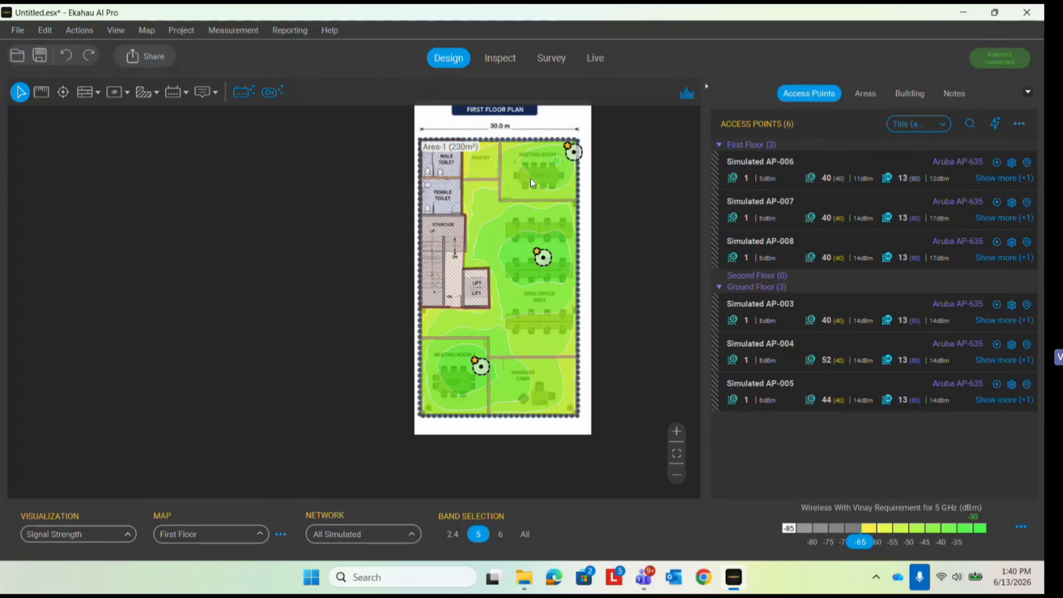
{"action": "mouse_move", "coordinate": [531, 173]}
{"action": "left_click", "coordinate": [571, 152]}
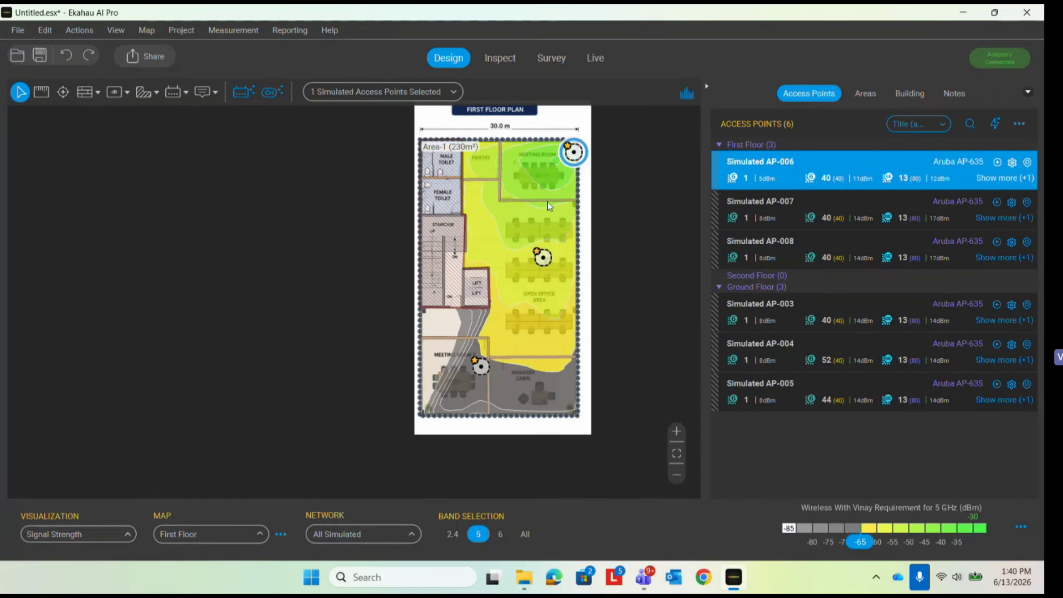
{"action": "left_click", "coordinate": [545, 281]}
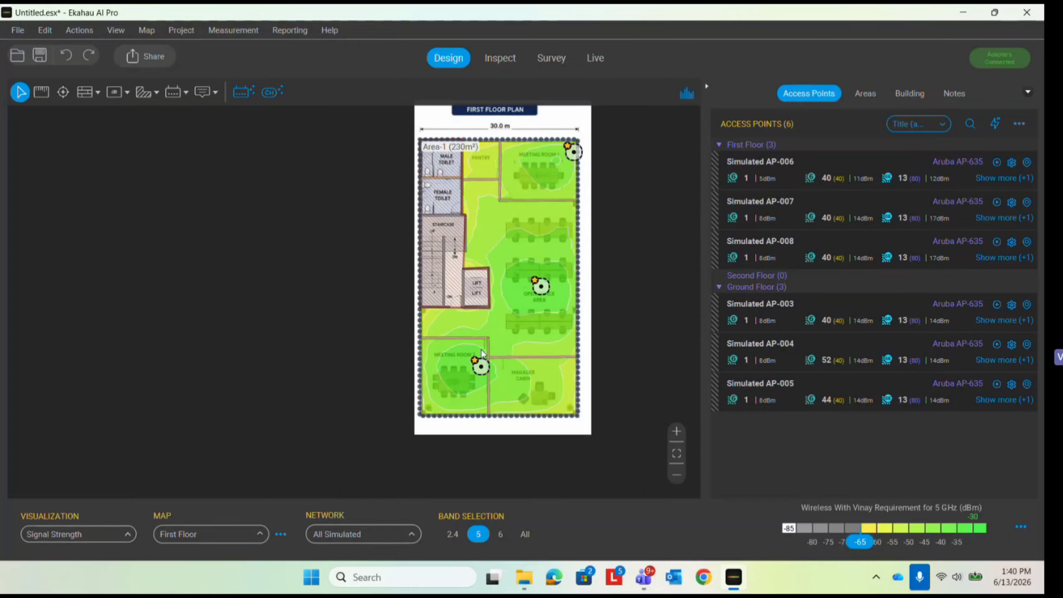
Compare the coverage of the two meeting room access points with that of the open-office access point and the whole First Floor
{"action": "left_click", "coordinate": [481, 366]}
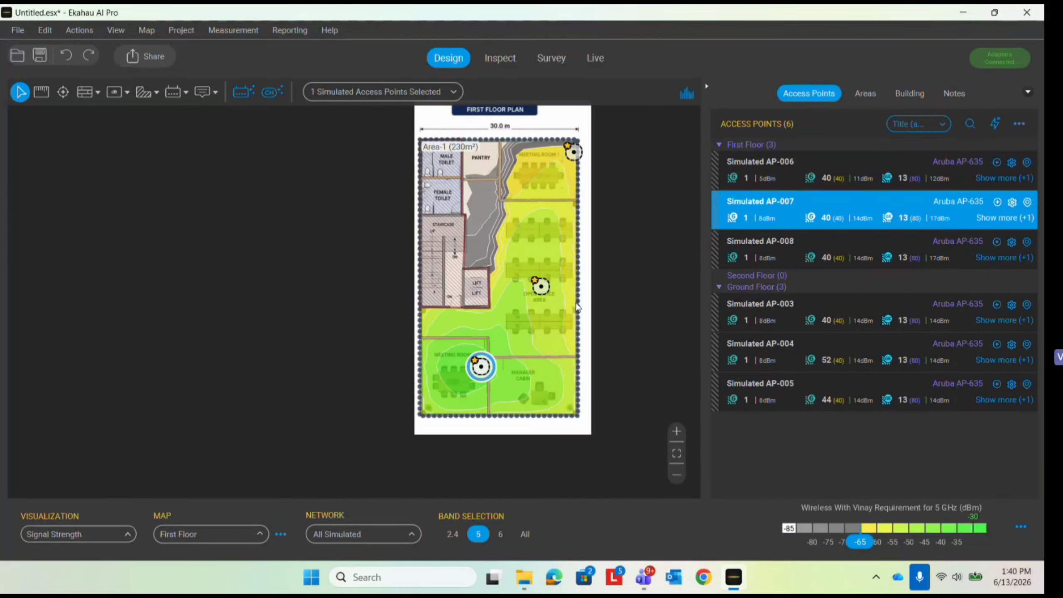
{"action": "left_click", "coordinate": [570, 156], "text": "shift"}
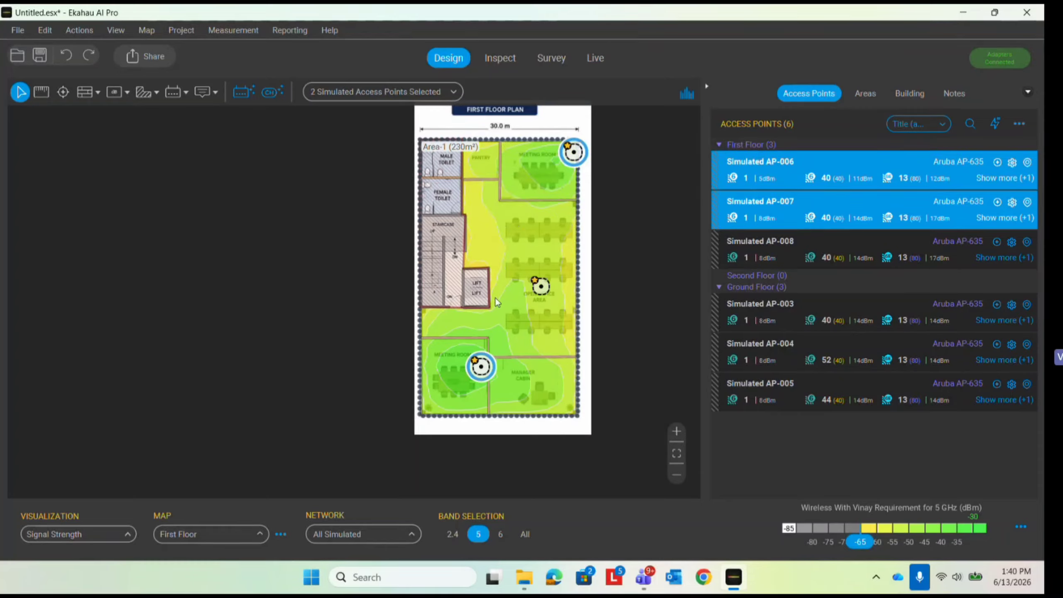
{"action": "left_click", "coordinate": [542, 290]}
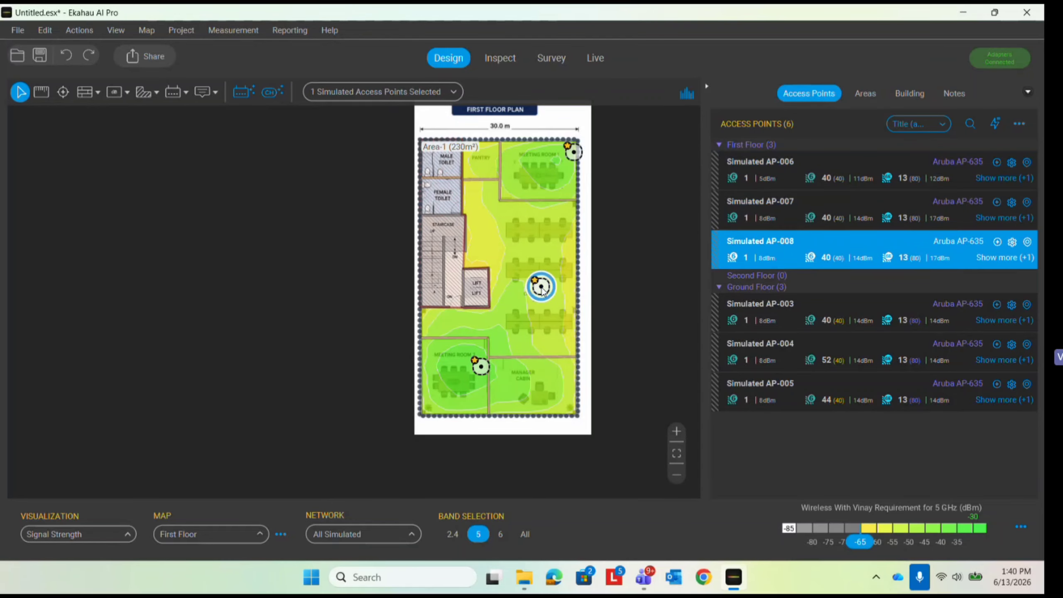
{"action": "left_click", "coordinate": [501, 228]}
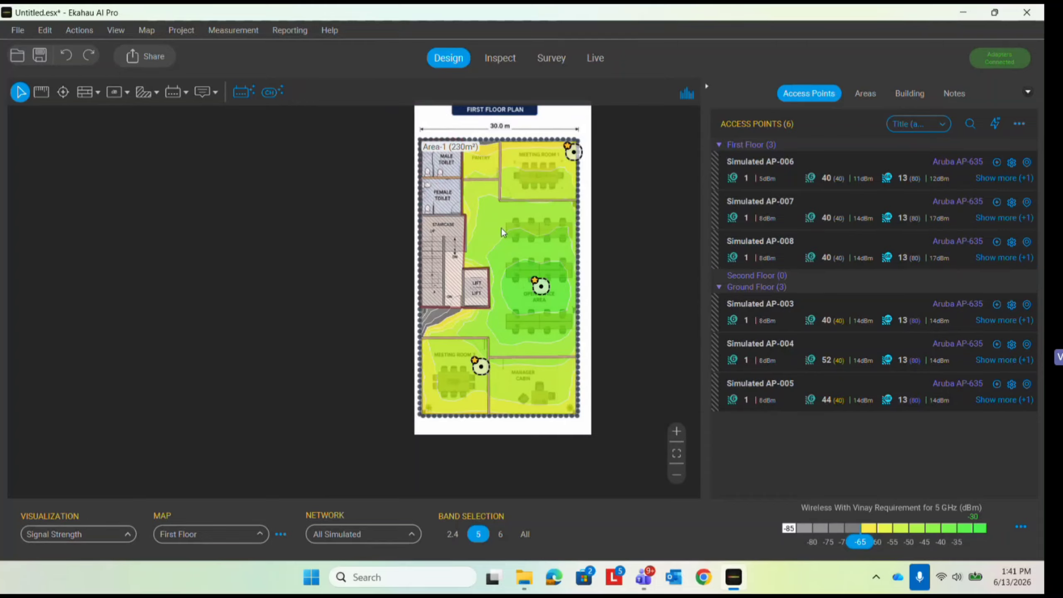
{"action": "scroll", "coordinate": [497, 251], "scroll_direction": "down", "scroll_amount": 1}
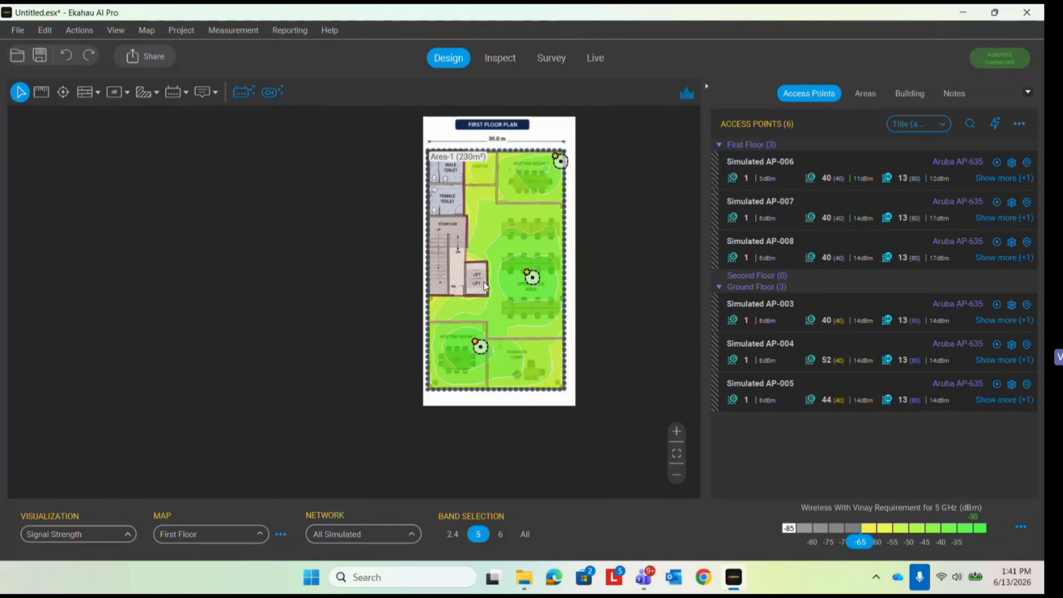
Display the Second Floor map and bring its Conference Room area into view
{"action": "left_click", "coordinate": [226, 539]}
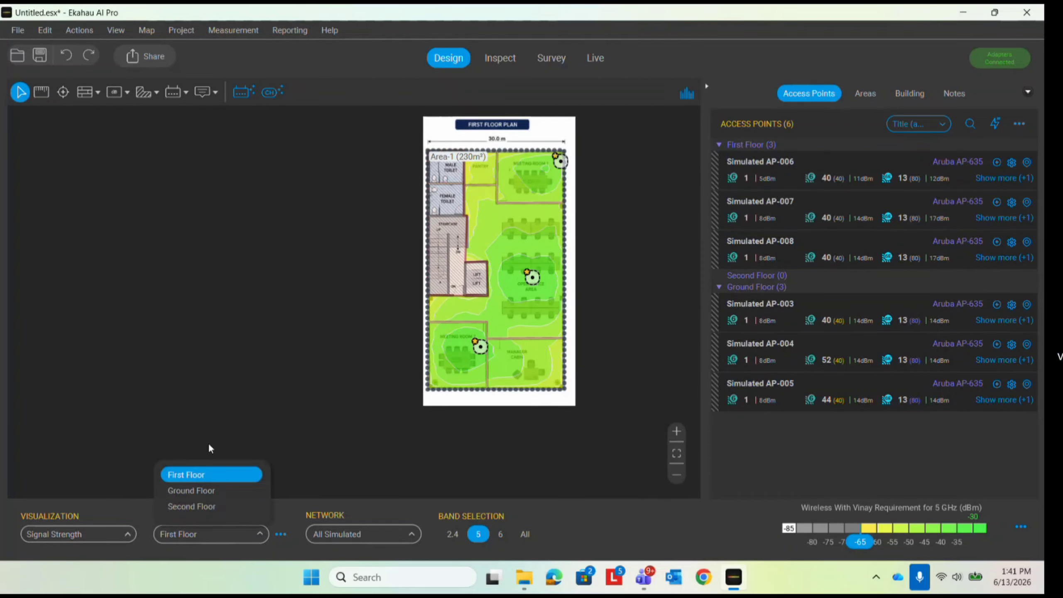
{"action": "left_click", "coordinate": [207, 507]}
{"action": "scroll", "coordinate": [332, 341], "scroll_direction": "up", "scroll_amount": 3}
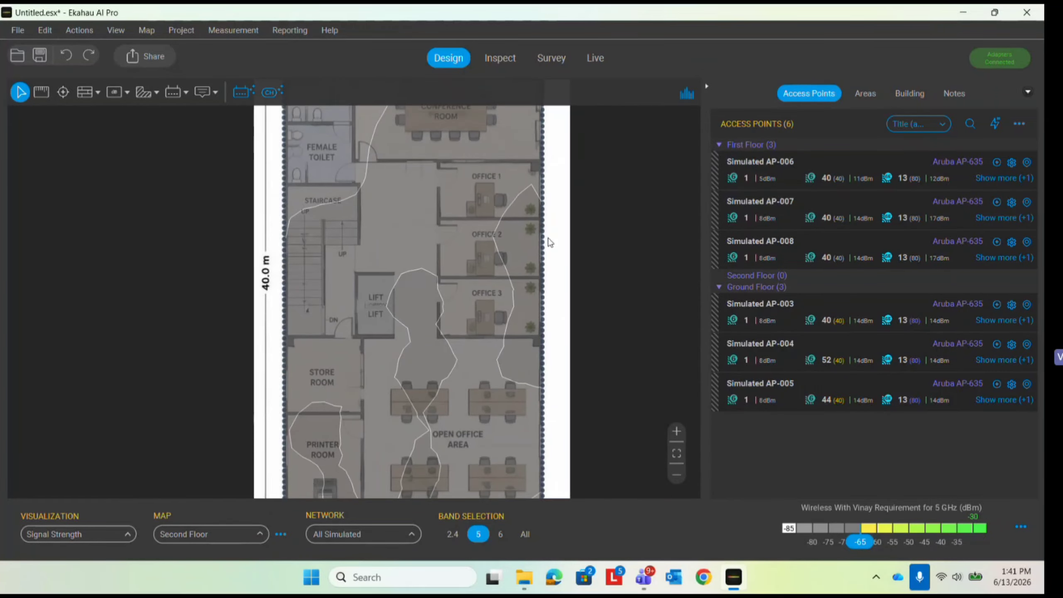
{"action": "scroll", "coordinate": [491, 138], "scroll_direction": "down", "scroll_amount": 3}
{"action": "scroll", "coordinate": [480, 151], "scroll_direction": "up", "scroll_amount": 4}
{"action": "scroll", "coordinate": [437, 264], "scroll_direction": "down", "scroll_amount": 1}
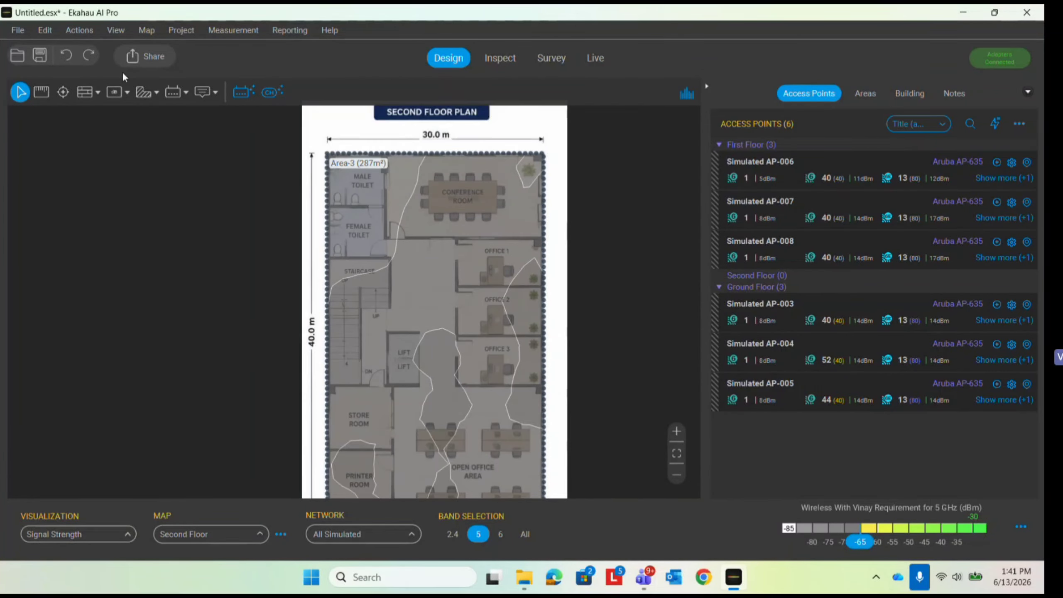
Place a simulated Aruba AP-635 access point beside the plant in the corner of the Second Floor's Conference Room
{"action": "left_click", "coordinate": [169, 93]}
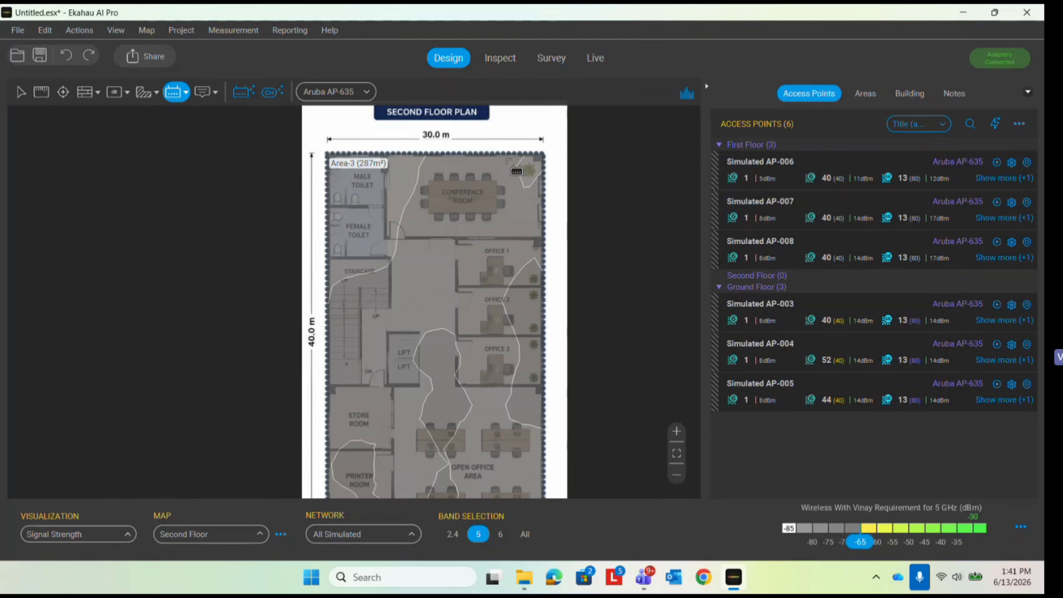
{"action": "scroll", "coordinate": [525, 169], "scroll_direction": "up", "scroll_amount": 2}
{"action": "scroll", "coordinate": [530, 171], "scroll_direction": "up", "scroll_amount": 2}
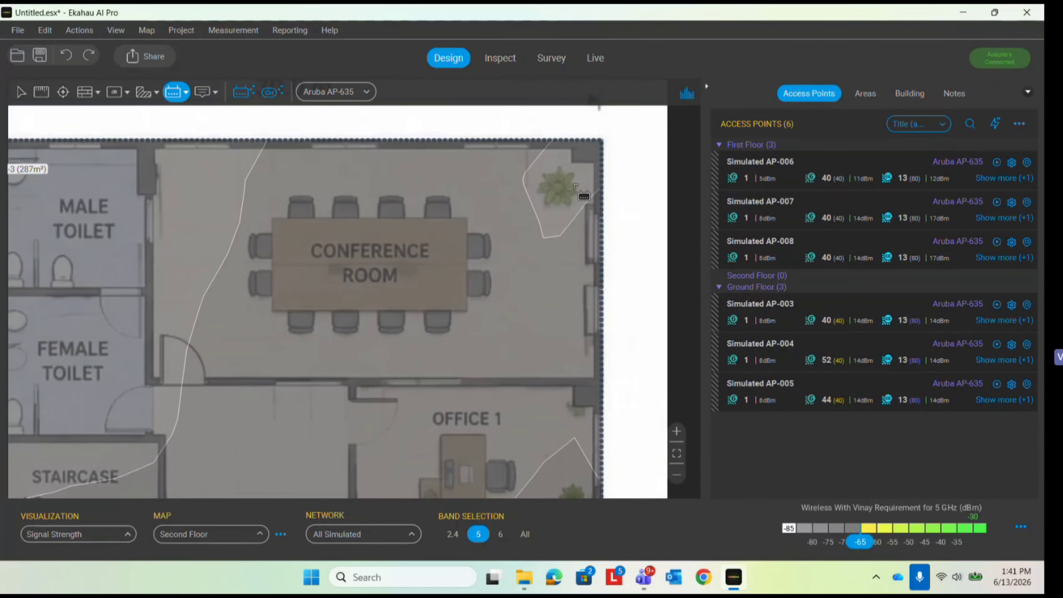
{"action": "left_click", "coordinate": [554, 175]}
{"action": "scroll", "coordinate": [423, 206], "scroll_direction": "down", "scroll_amount": 4}
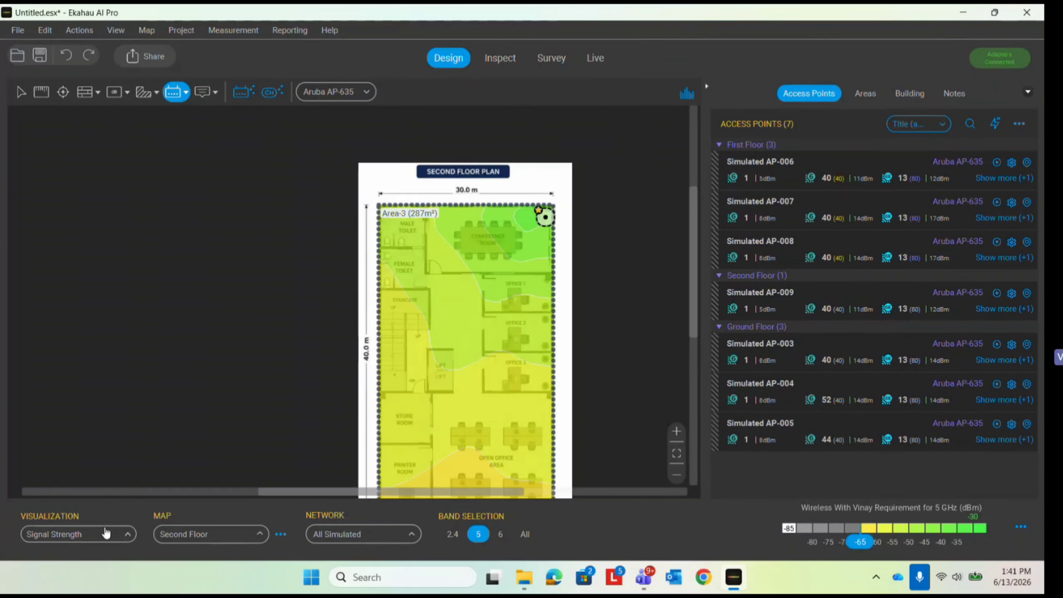
Set the visualization to None and choose Wall, Concrete (12.0 dB) as the wall type for drawing
{"action": "left_click", "coordinate": [104, 534]}
{"action": "left_click", "coordinate": [85, 510]}
{"action": "left_click", "coordinate": [85, 93]}
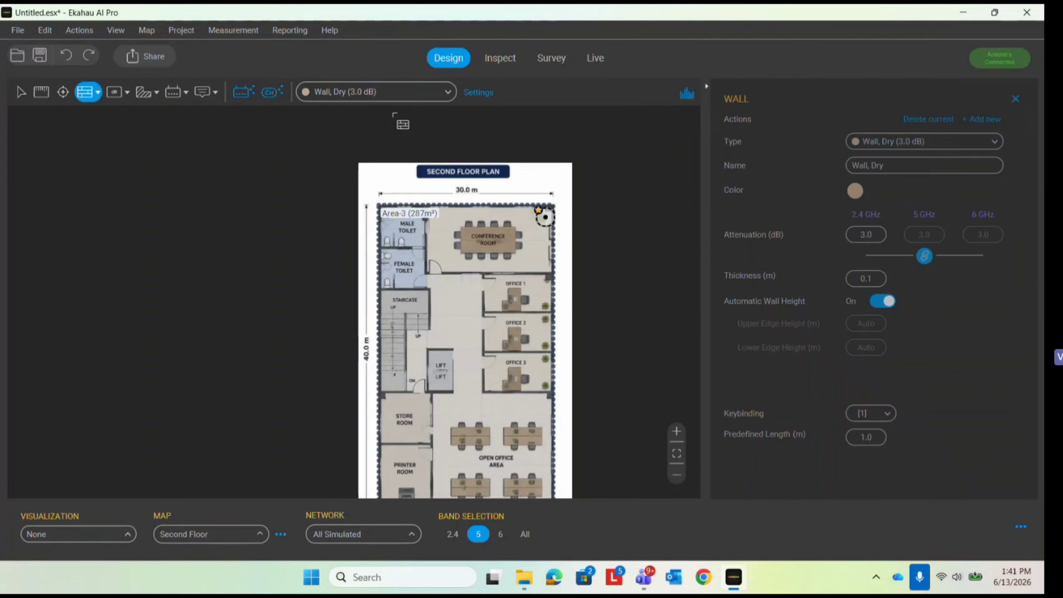
{"action": "left_click", "coordinate": [387, 93]}
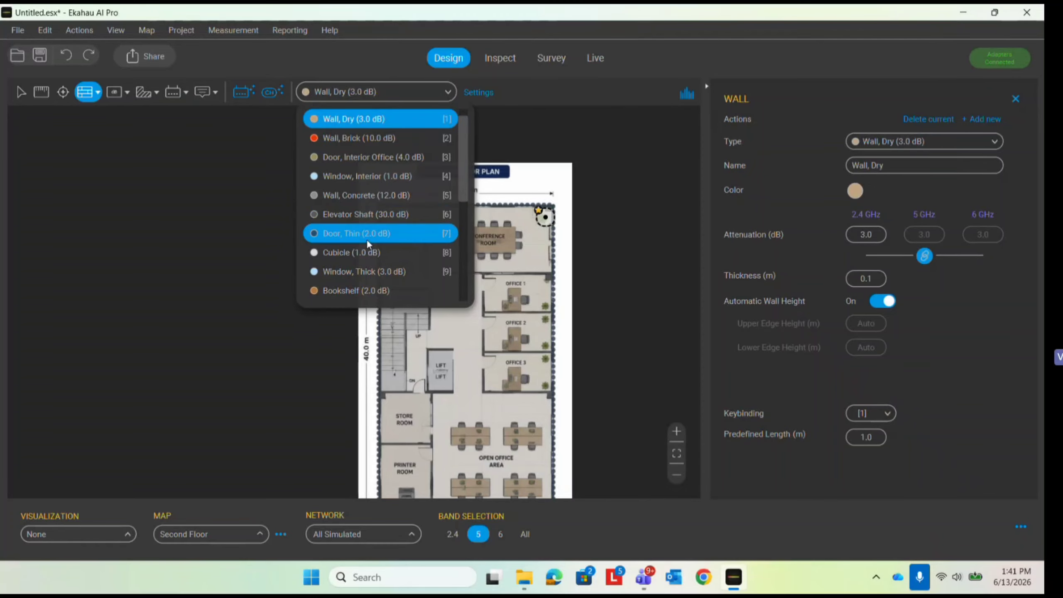
{"action": "left_click", "coordinate": [361, 195]}
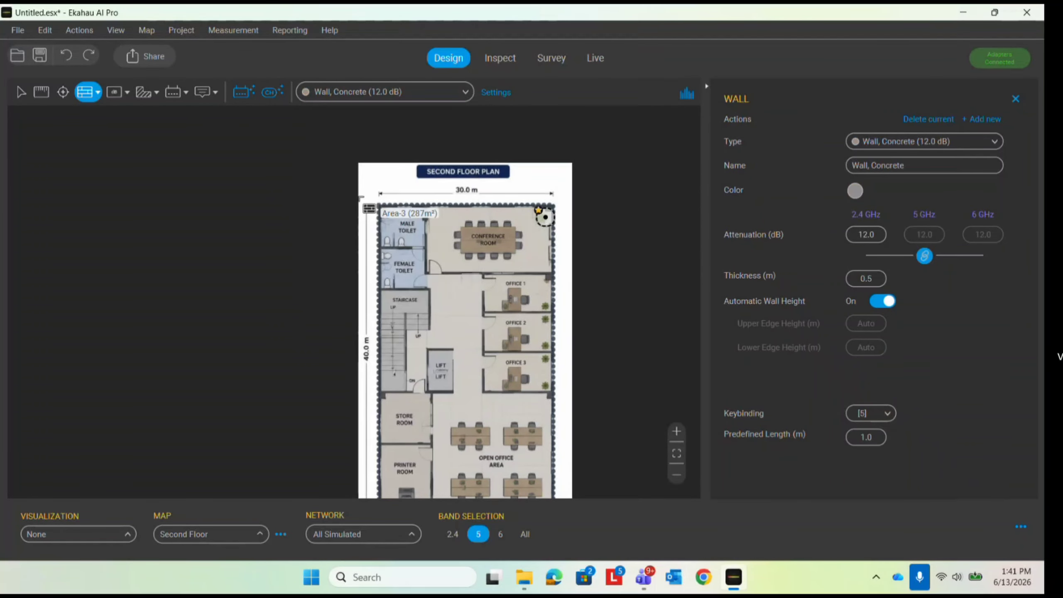
Trace the Second Floor's outer boundary with concrete walls, starting along the edge above the toilets and the Conference Room
{"action": "scroll", "coordinate": [375, 205], "scroll_direction": "up", "scroll_amount": 3}
{"action": "scroll", "coordinate": [298, 200], "scroll_direction": "down", "scroll_amount": 2}
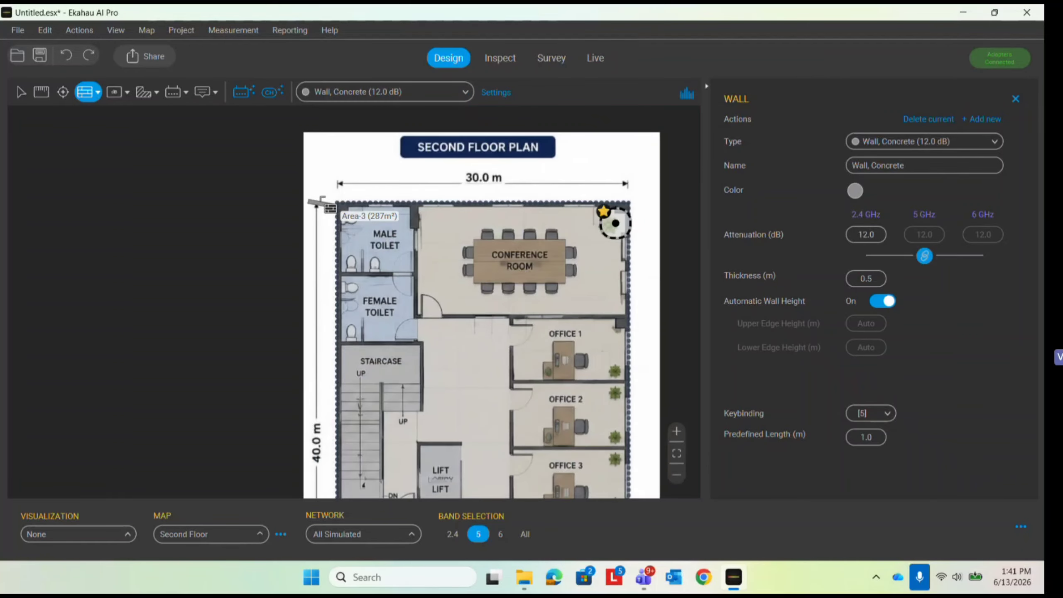
{"action": "scroll", "coordinate": [579, 205], "scroll_direction": "up", "scroll_amount": 2}
{"action": "left_click", "coordinate": [660, 206]}
{"action": "scroll", "coordinate": [620, 149], "scroll_direction": "down", "scroll_amount": 2}
{"action": "scroll", "coordinate": [622, 151], "scroll_direction": "down", "scroll_amount": 4}
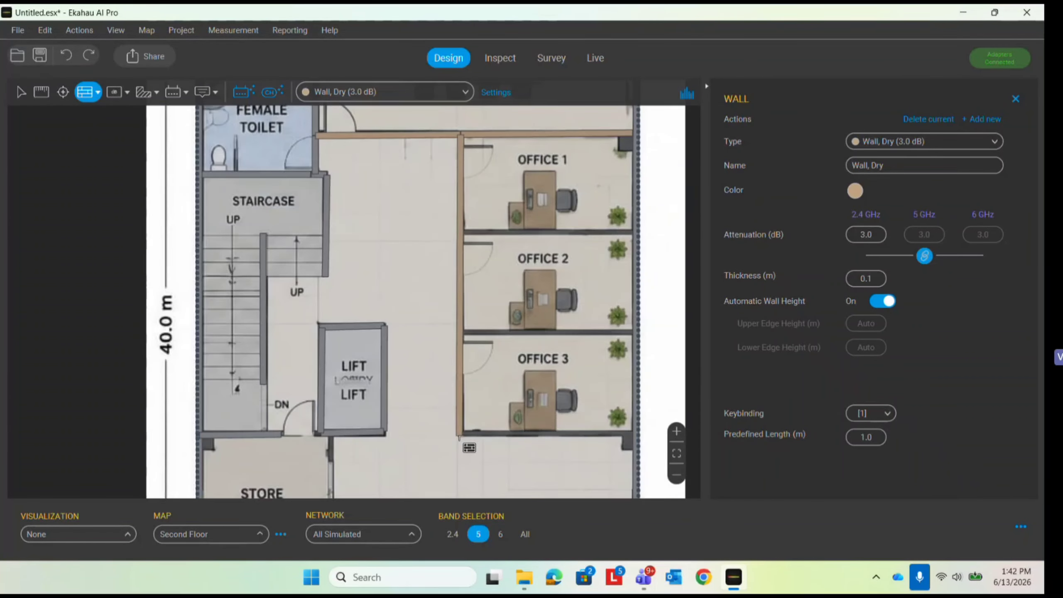
Draw Wall, Dry (3.0 dB) segments below Office 3 and along the two partitions between Offices 1, 2 and 3
{"action": "left_click", "coordinate": [460, 434]}
{"action": "double_click", "coordinate": [636, 434]}
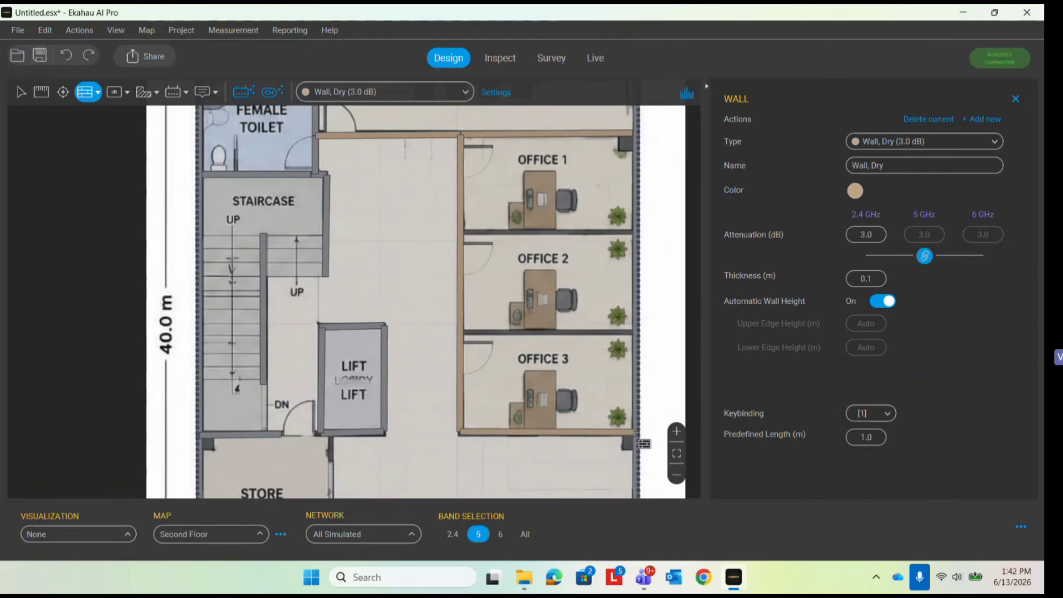
{"action": "left_click", "coordinate": [461, 231]}
{"action": "double_click", "coordinate": [634, 232]}
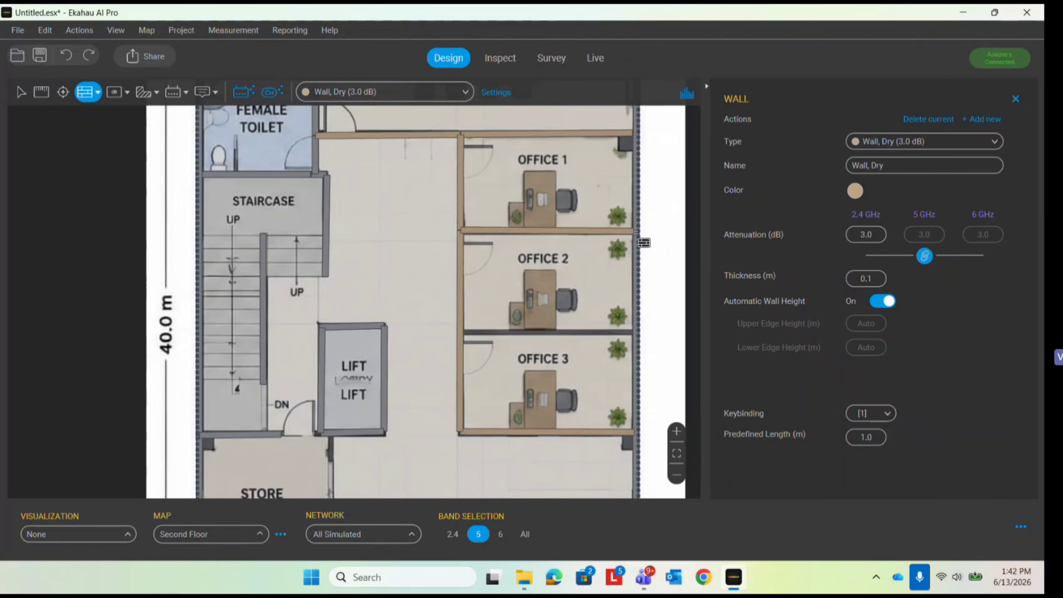
{"action": "left_click", "coordinate": [461, 330]}
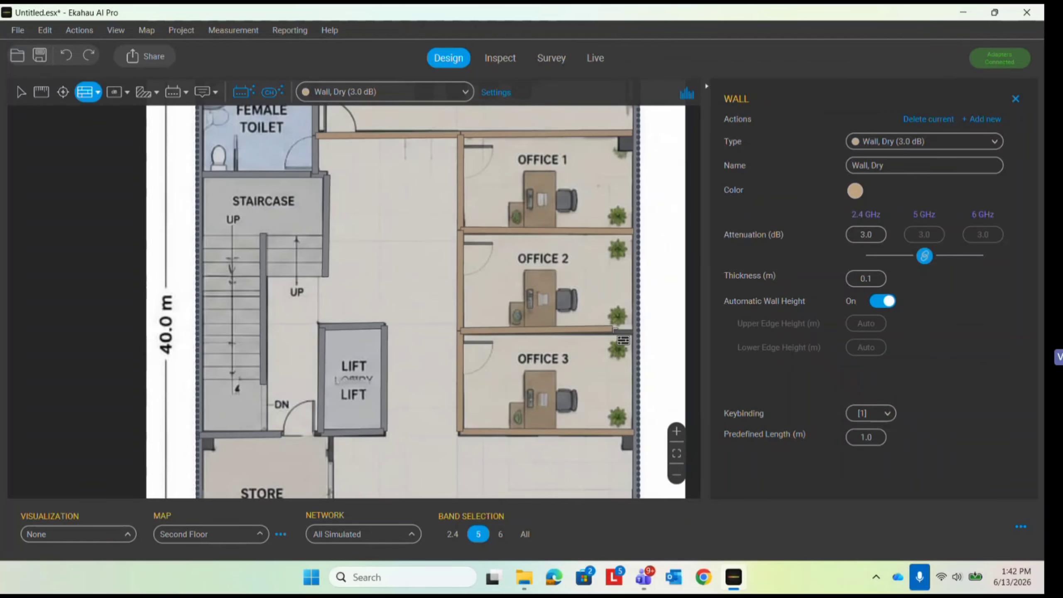
{"action": "double_click", "coordinate": [634, 330]}
Draw a dry wall along the open-office side of the Store Room and Printer Room, from the lift corner to the building's lower wall
{"action": "scroll", "coordinate": [532, 187], "scroll_direction": "down", "scroll_amount": 3}
{"action": "scroll", "coordinate": [509, 274], "scroll_direction": "down", "scroll_amount": 2}
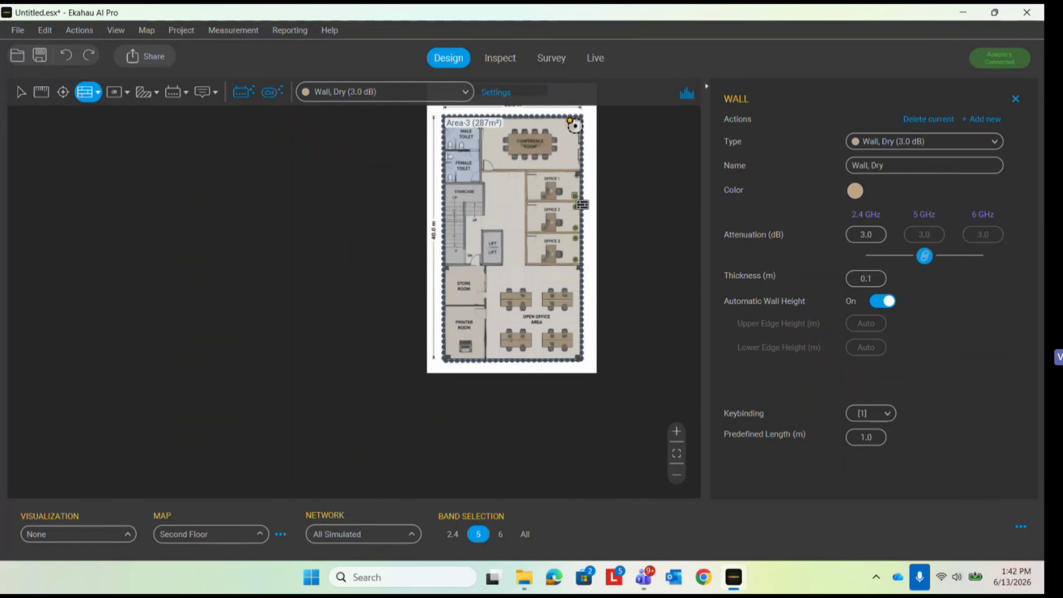
{"action": "scroll", "coordinate": [456, 277], "scroll_direction": "up", "scroll_amount": 6}
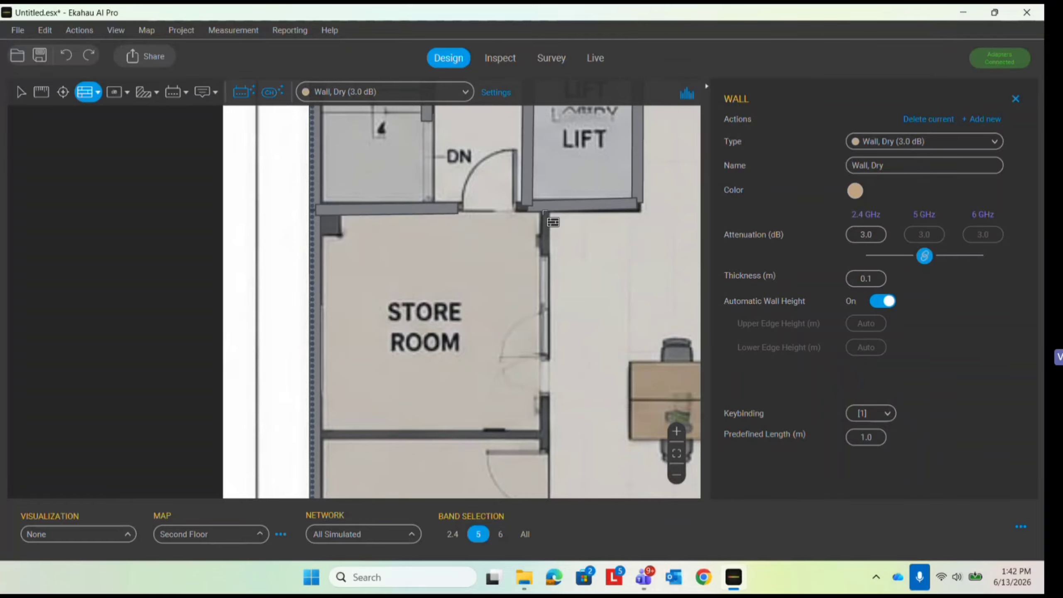
{"action": "left_click", "coordinate": [542, 207]}
{"action": "scroll", "coordinate": [543, 201], "scroll_direction": "down", "scroll_amount": 3}
{"action": "scroll", "coordinate": [543, 458], "scroll_direction": "up", "scroll_amount": 3}
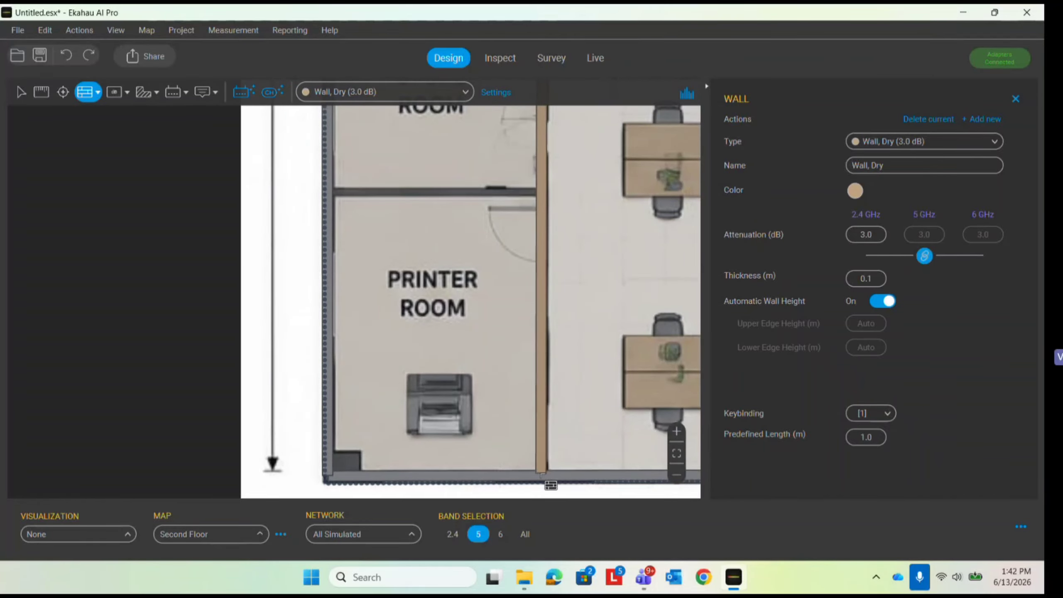
{"action": "double_click", "coordinate": [542, 472]}
{"action": "scroll", "coordinate": [540, 468], "scroll_direction": "down", "scroll_amount": 3}
{"action": "scroll", "coordinate": [456, 318], "scroll_direction": "up", "scroll_amount": 3}
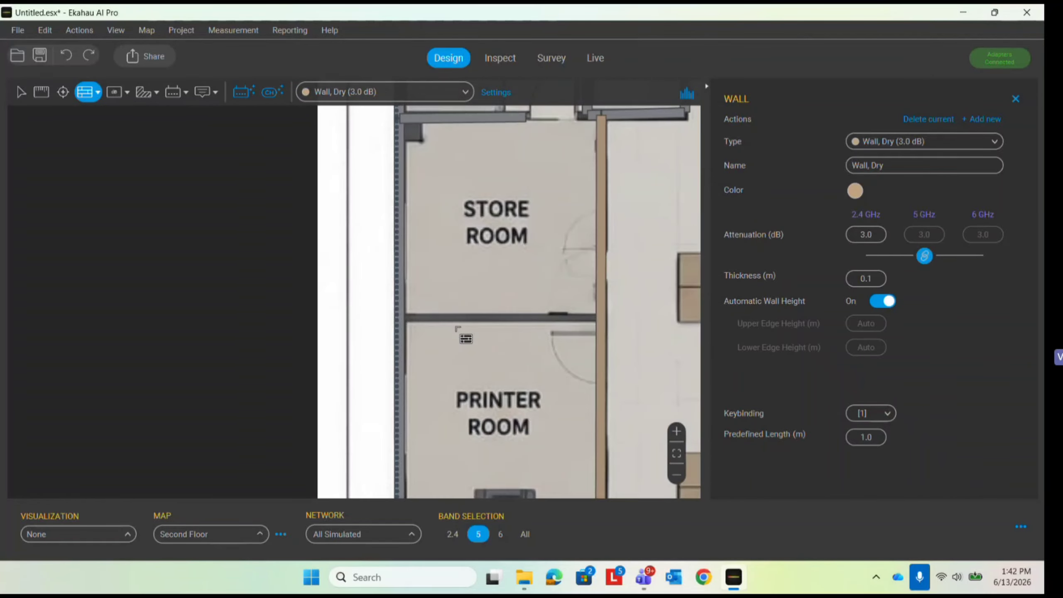
Draw a Wall, Dry (3.0 dB) segment between the Store Room and the Printer Room, from the outer wall to the open-office partition
{"action": "left_click", "coordinate": [405, 318]}
{"action": "double_click", "coordinate": [601, 318]}
{"action": "scroll", "coordinate": [201, 318], "scroll_direction": "down", "scroll_amount": 3}
{"action": "scroll", "coordinate": [402, 310], "scroll_direction": "down", "scroll_amount": 3}
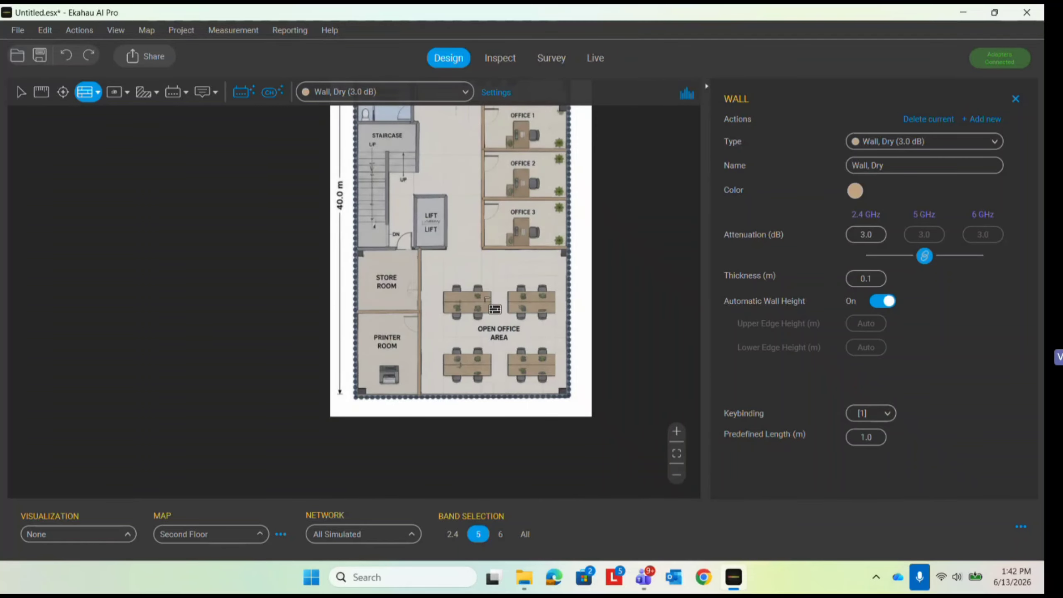
Examine the Second Floor plan for its drawn walls around the offices, Store Room, Printer Room and open office area
{"action": "scroll", "coordinate": [515, 297], "scroll_direction": "down", "scroll_amount": 3}
{"action": "scroll", "coordinate": [493, 256], "scroll_direction": "up", "scroll_amount": 5}
{"action": "scroll", "coordinate": [495, 399], "scroll_direction": "down", "scroll_amount": 2}
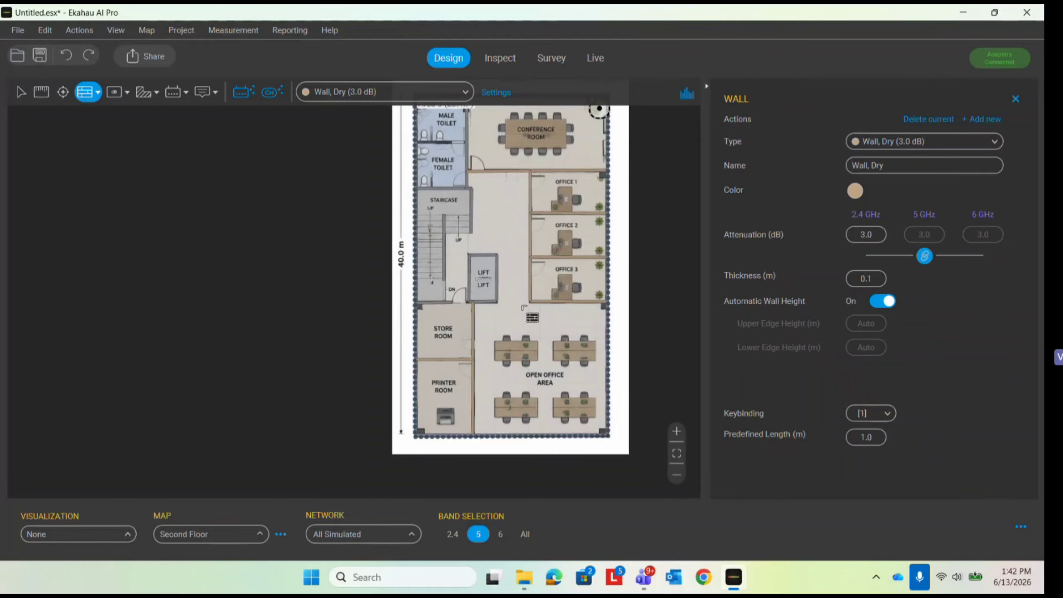
{"action": "scroll", "coordinate": [559, 314], "scroll_direction": "up", "scroll_amount": 3}
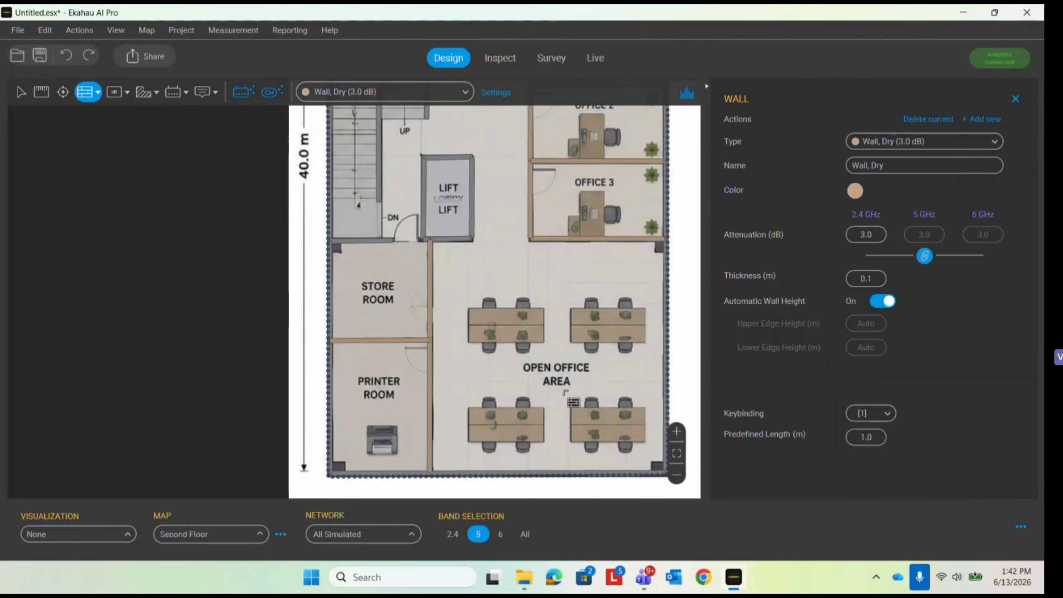
{"action": "scroll", "coordinate": [571, 391], "scroll_direction": "down", "scroll_amount": 2}
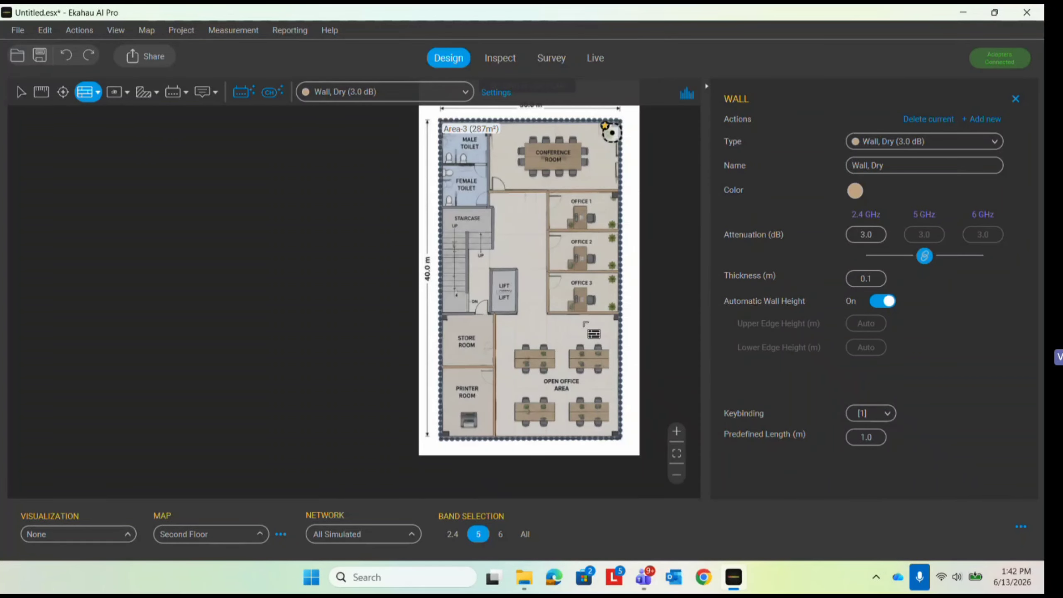
{"action": "scroll", "coordinate": [449, 395], "scroll_direction": "up", "scroll_amount": 2}
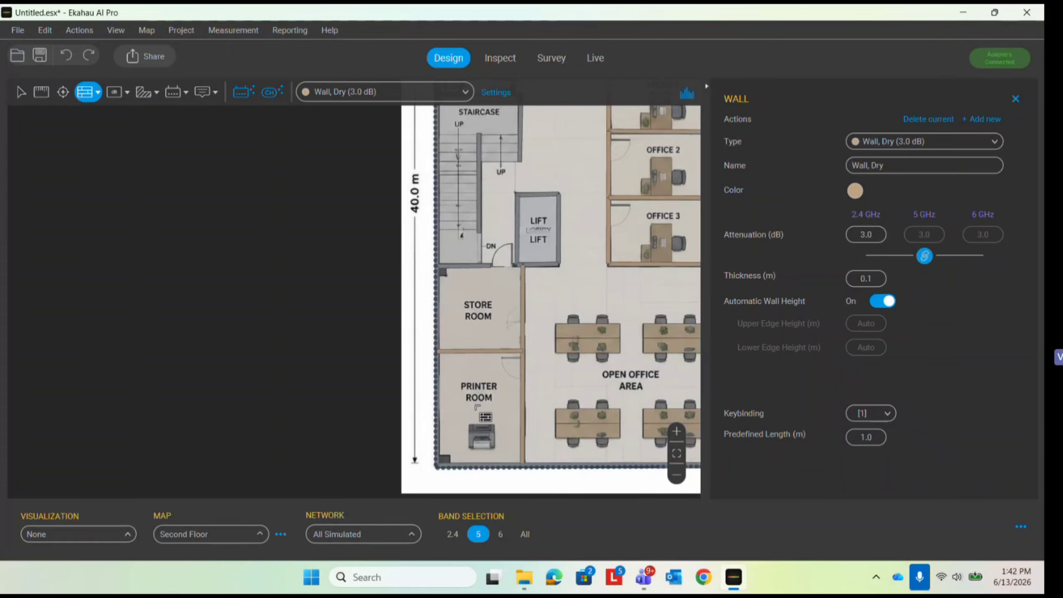
{"action": "scroll", "coordinate": [477, 466], "scroll_direction": "up", "scroll_amount": 2}
{"action": "scroll", "coordinate": [435, 431], "scroll_direction": "down", "scroll_amount": 2}
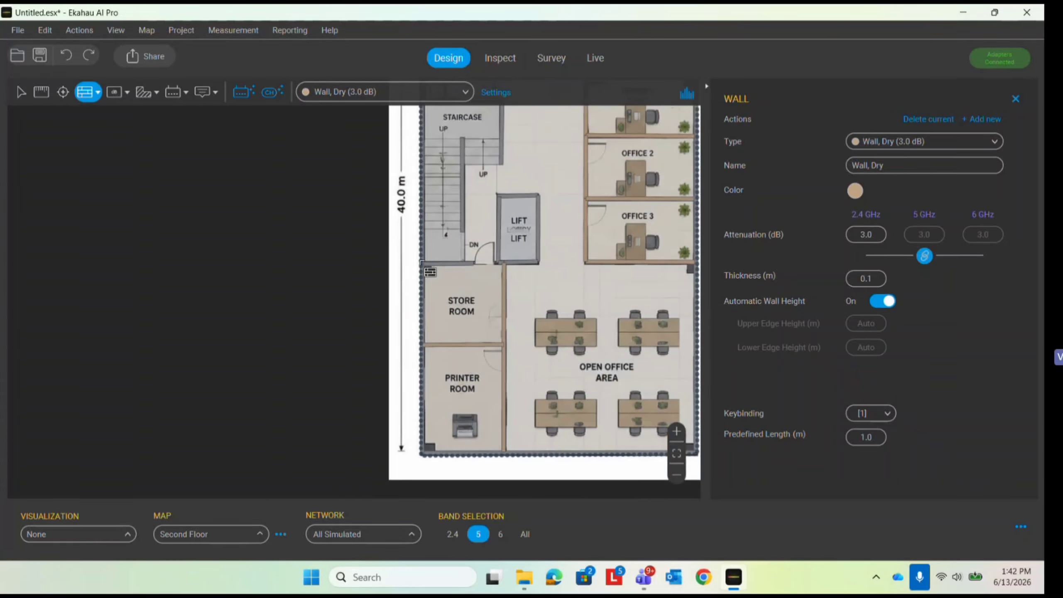
Start an exclusion area outline along the wall below the Store Room, up the outer wall and across the Male Toilet's upper edge
{"action": "left_click", "coordinate": [143, 92]}
{"action": "scroll", "coordinate": [454, 310], "scroll_direction": "up", "scroll_amount": 2}
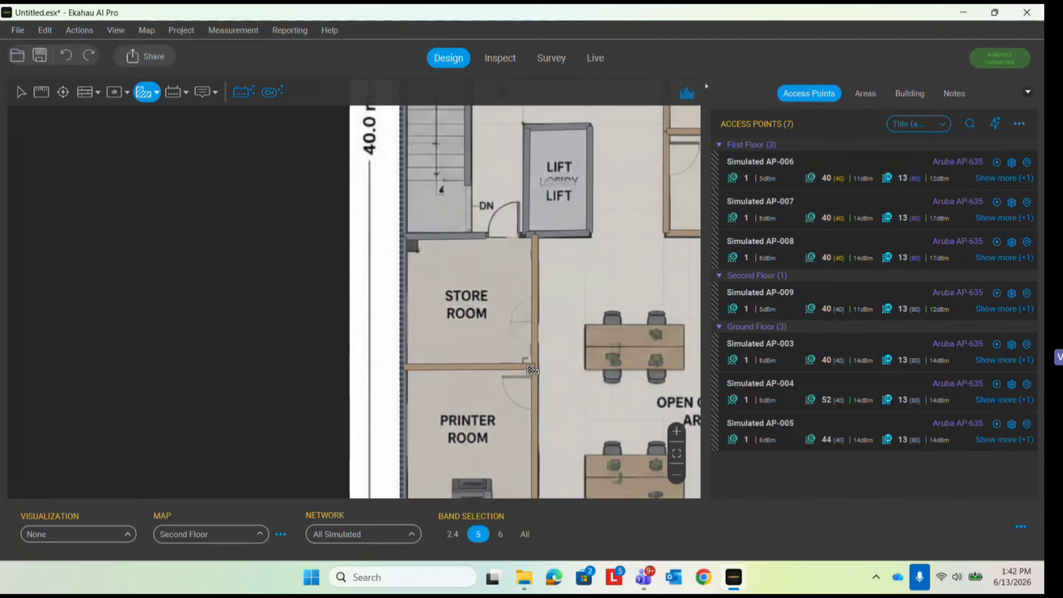
{"action": "left_click", "coordinate": [403, 368]}
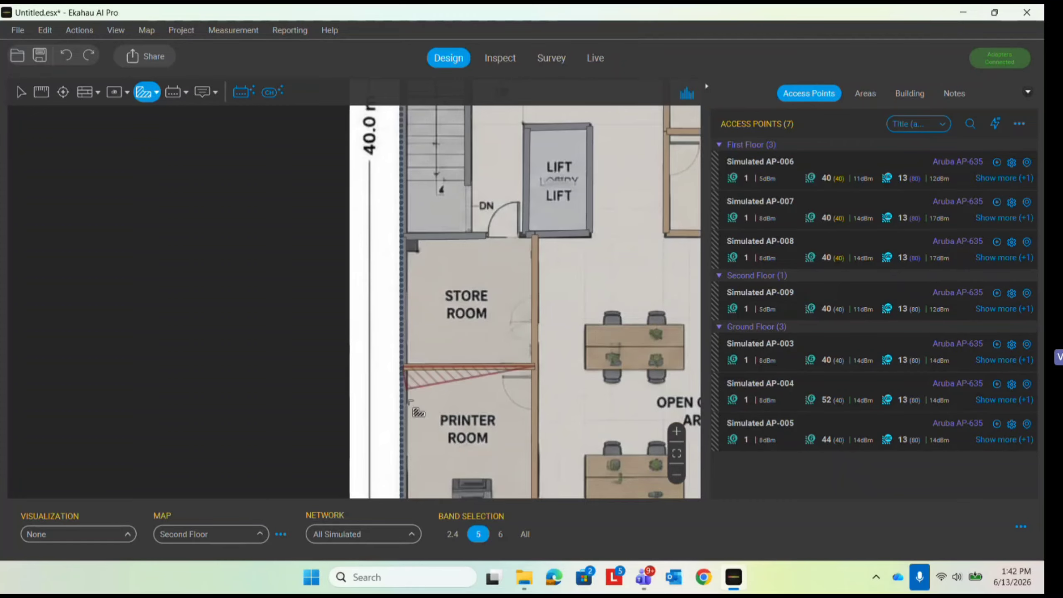
{"action": "scroll", "coordinate": [413, 400], "scroll_direction": "down", "scroll_amount": 5}
{"action": "scroll", "coordinate": [404, 160], "scroll_direction": "up", "scroll_amount": 2}
{"action": "scroll", "coordinate": [408, 172], "scroll_direction": "up", "scroll_amount": 1}
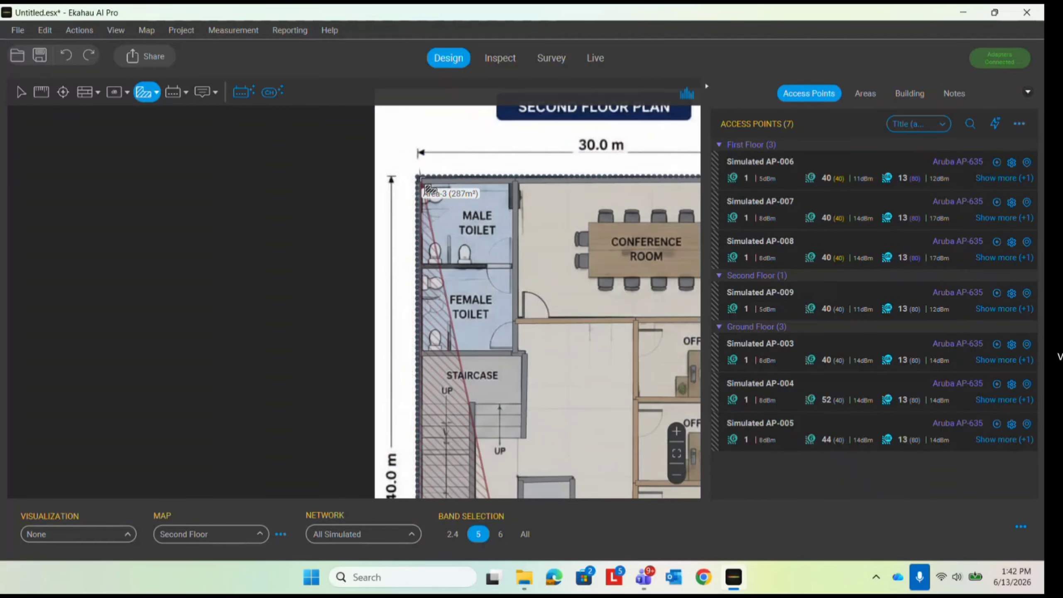
{"action": "left_click", "coordinate": [414, 176]}
{"action": "left_click", "coordinate": [514, 180]}
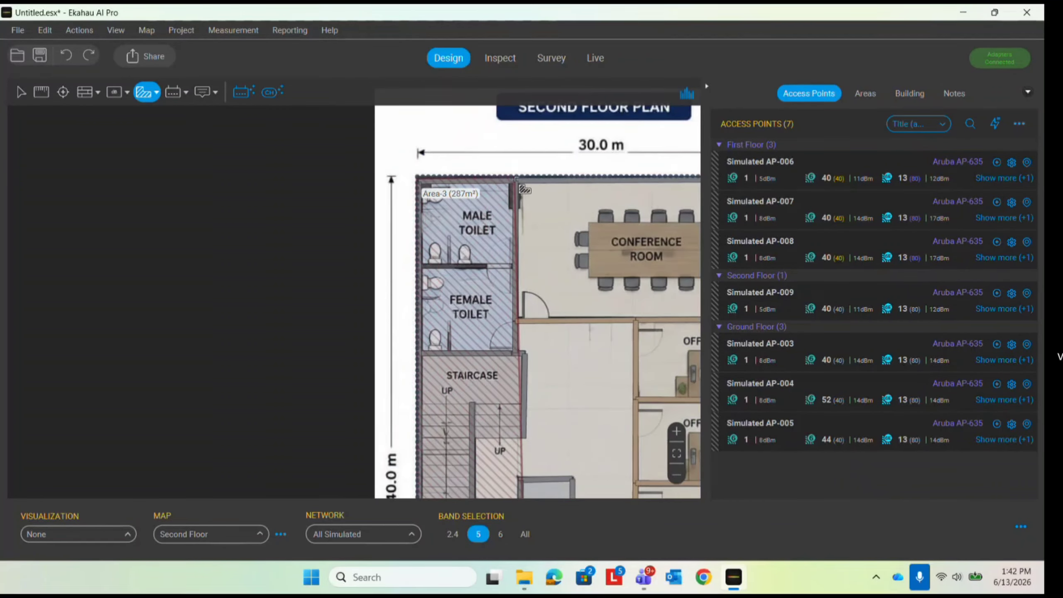
Complete the exclusion area down the toilets and staircase and around the lift, closing it at the Store Room's corner, and deselect it
{"action": "left_click", "coordinate": [516, 350]}
{"action": "left_click", "coordinate": [526, 354]}
{"action": "scroll", "coordinate": [526, 354], "scroll_direction": "down", "scroll_amount": 3}
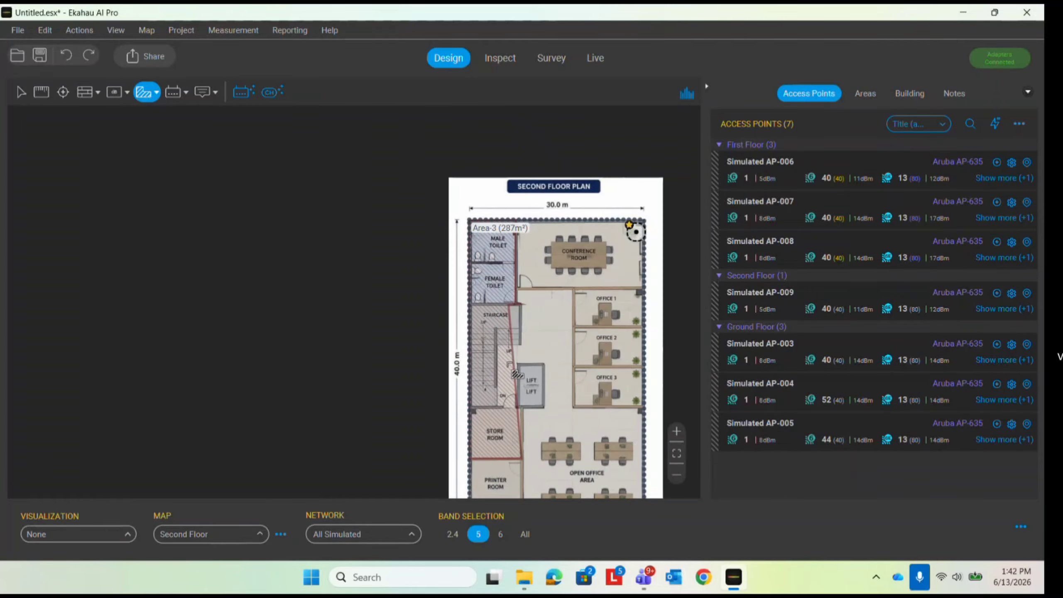
{"action": "scroll", "coordinate": [529, 339], "scroll_direction": "up", "scroll_amount": 4}
{"action": "left_click", "coordinate": [528, 331]}
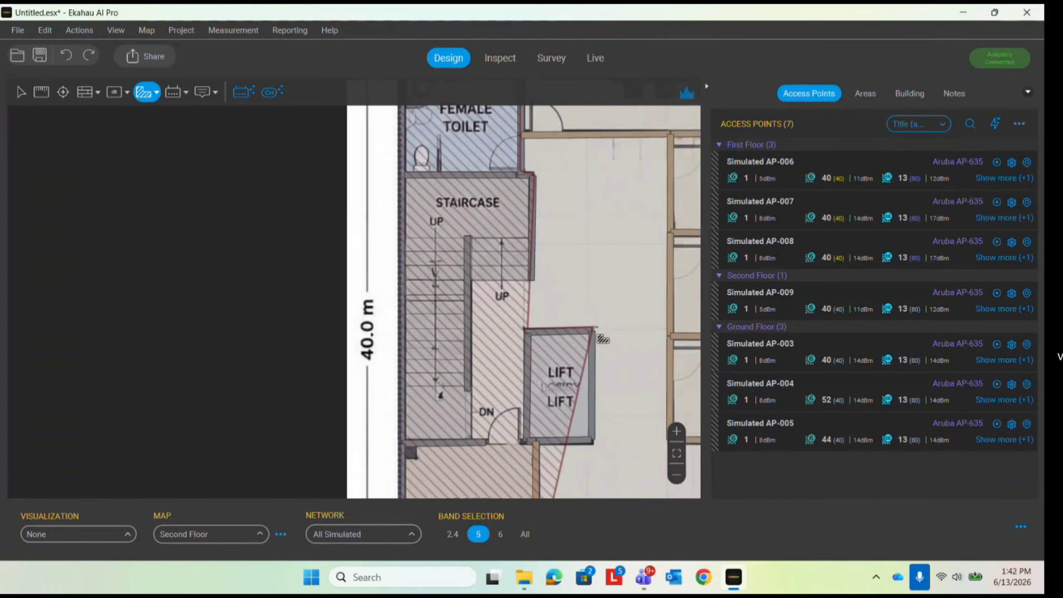
{"action": "left_click", "coordinate": [592, 330]}
{"action": "left_click", "coordinate": [592, 442]}
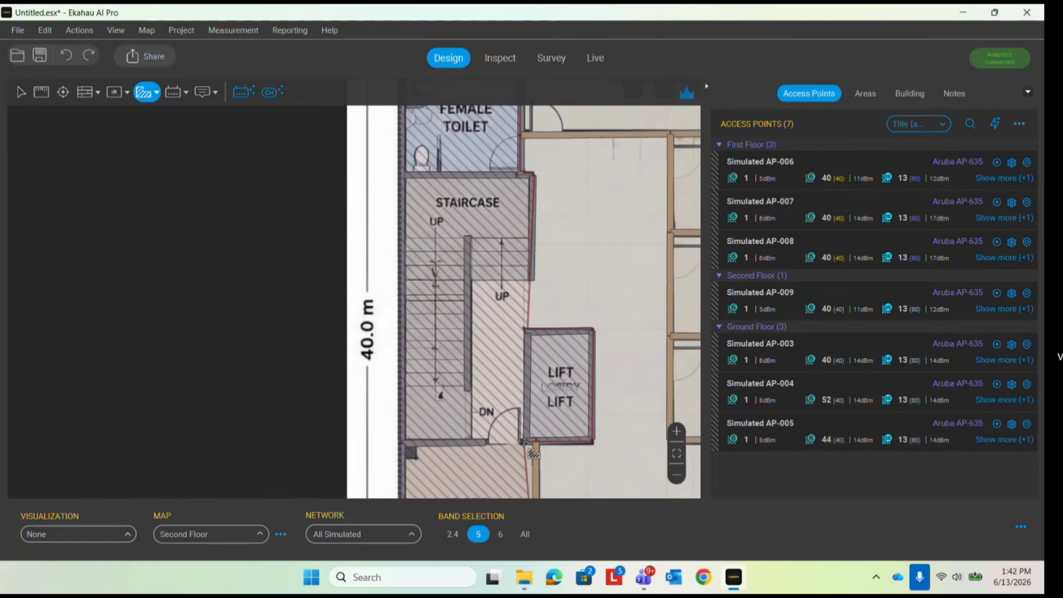
{"action": "double_click", "coordinate": [536, 441]}
{"action": "scroll", "coordinate": [444, 419], "scroll_direction": "down", "scroll_amount": 3}
{"action": "scroll", "coordinate": [440, 402], "scroll_direction": "down", "scroll_amount": 3}
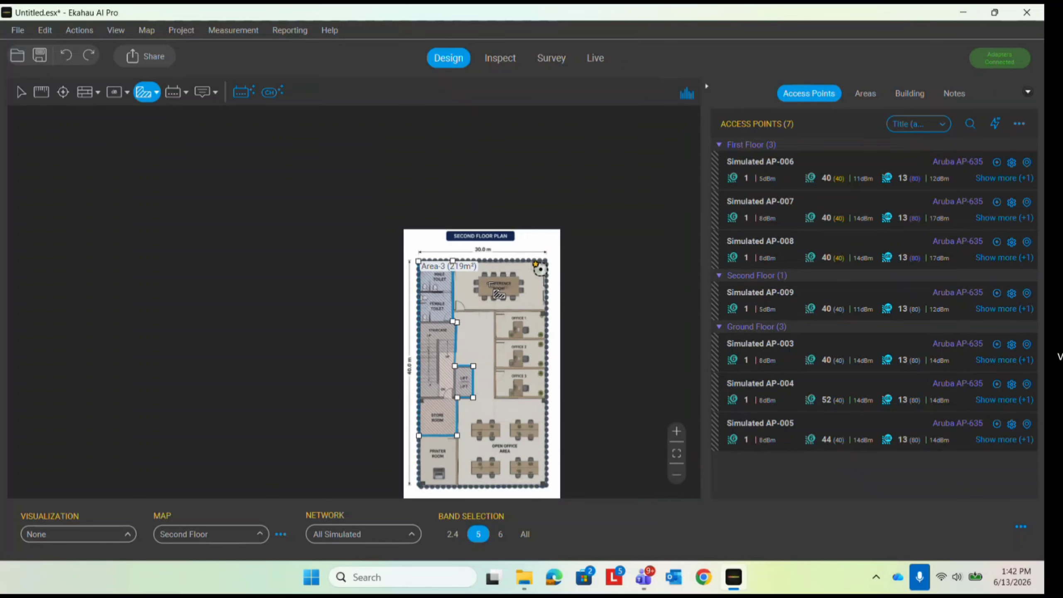
{"action": "left_click_drag", "start_coordinate": [443, 390], "coordinate": [495, 331]}
{"action": "scroll", "coordinate": [495, 322], "scroll_direction": "up", "scroll_amount": 1}
{"action": "left_click", "coordinate": [21, 92]}
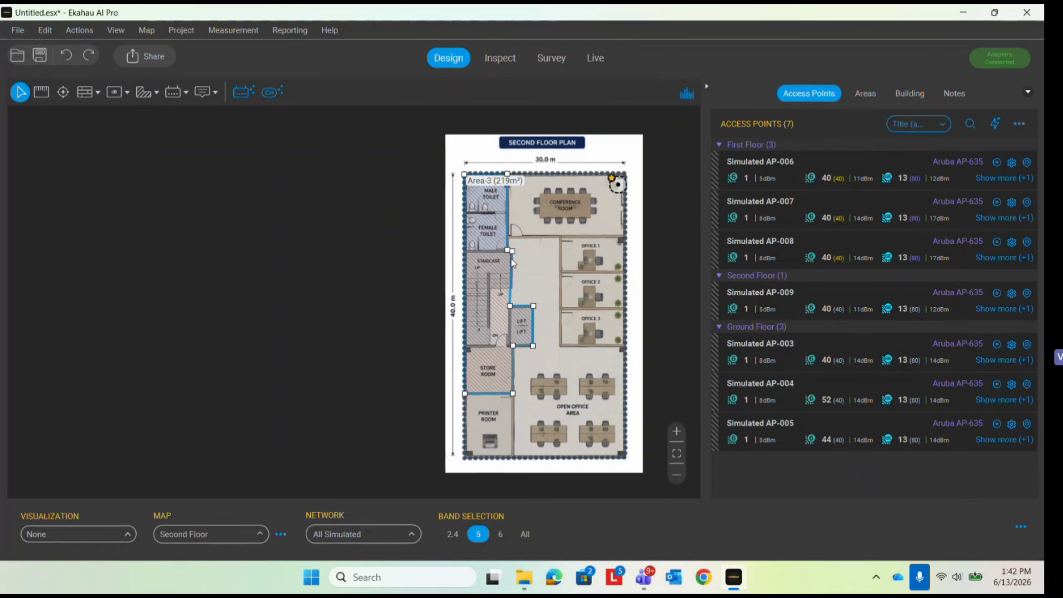
{"action": "left_click", "coordinate": [546, 259]}
Select the access point in the Conference Room and show the Signal Strength visualization to check the Second Floor's 5 GHz coverage
{"action": "scroll", "coordinate": [517, 253], "scroll_direction": "down", "scroll_amount": 5}
{"action": "scroll", "coordinate": [518, 253], "scroll_direction": "up", "scroll_amount": 10}
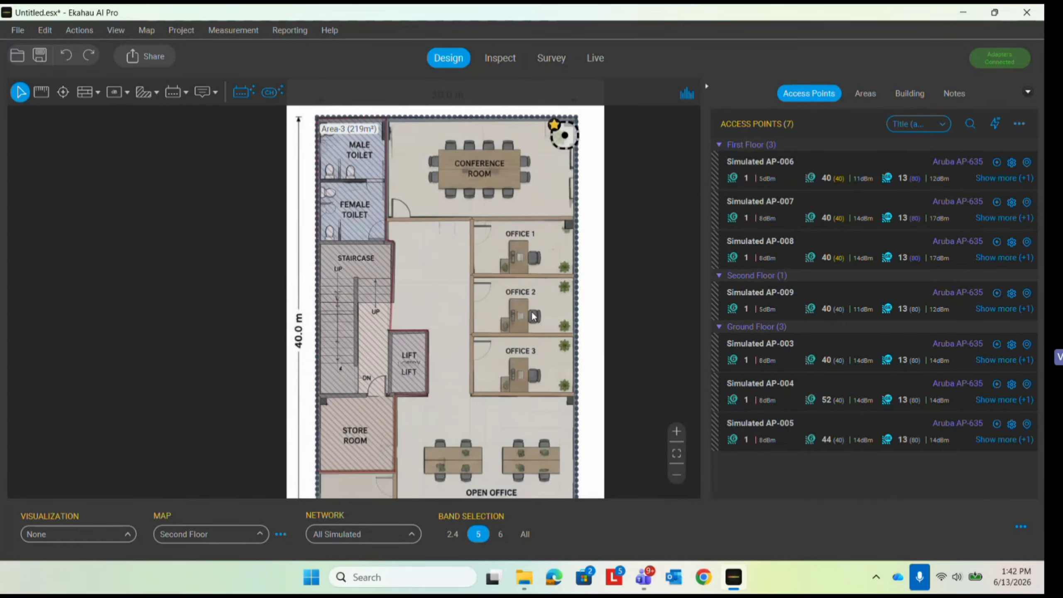
{"action": "scroll", "coordinate": [502, 335], "scroll_direction": "down", "scroll_amount": 2}
{"action": "scroll", "coordinate": [465, 325], "scroll_direction": "up", "scroll_amount": 3}
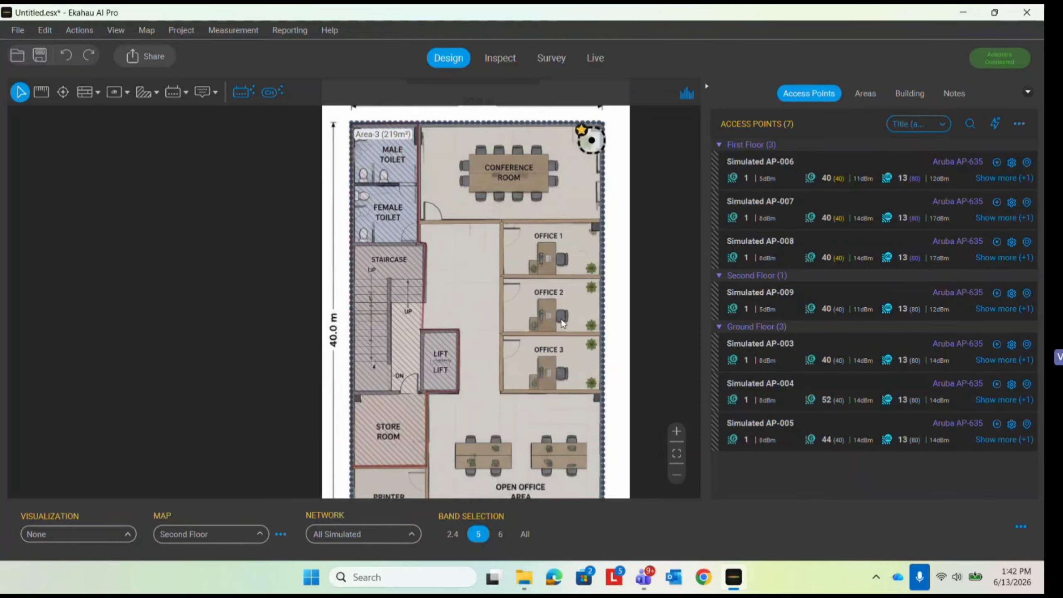
{"action": "scroll", "coordinate": [565, 233], "scroll_direction": "down", "scroll_amount": 1}
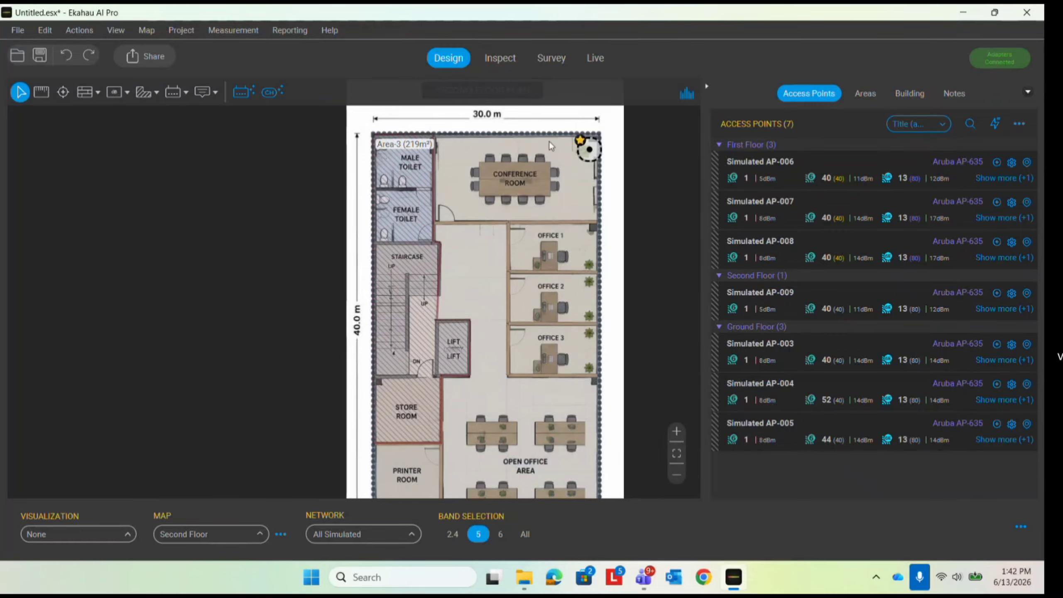
{"action": "left_click", "coordinate": [589, 149]}
{"action": "left_click", "coordinate": [123, 534]}
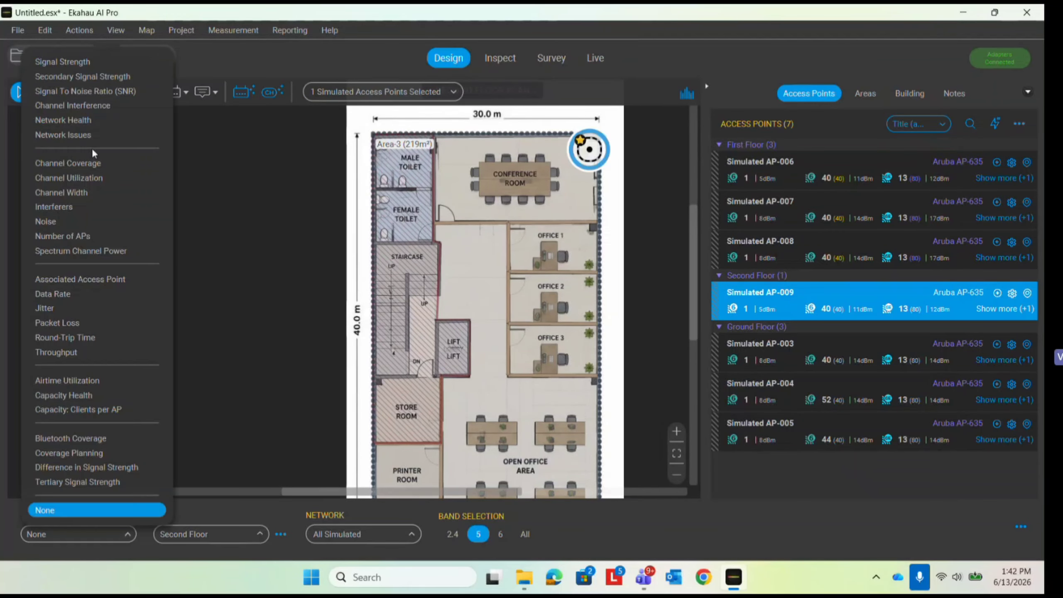
{"action": "left_click", "coordinate": [78, 65]}
{"action": "scroll", "coordinate": [483, 174], "scroll_direction": "up", "scroll_amount": 2}
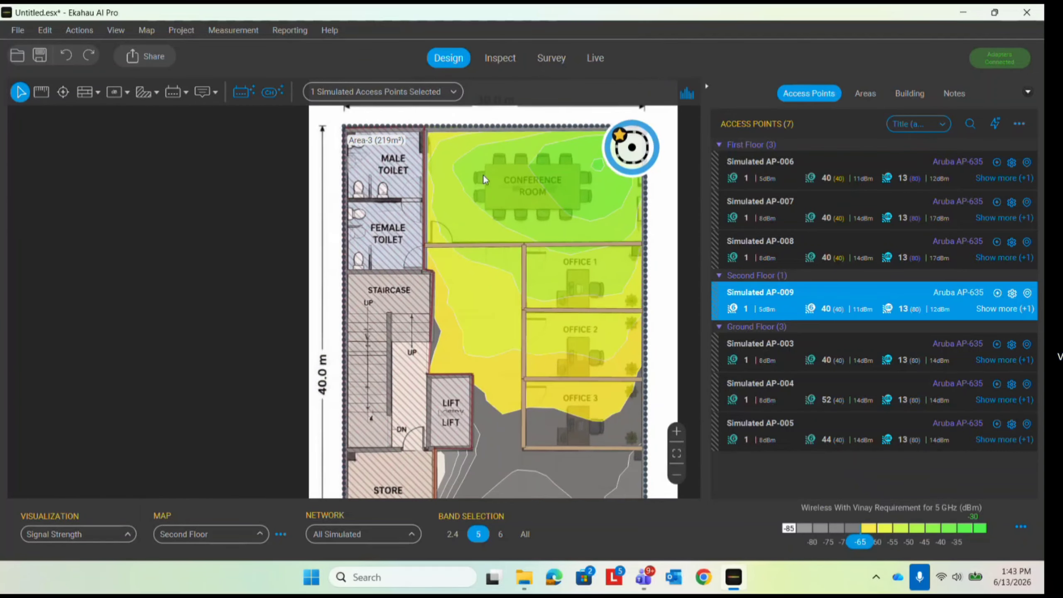
{"action": "scroll", "coordinate": [561, 159], "scroll_direction": "down", "scroll_amount": 3}
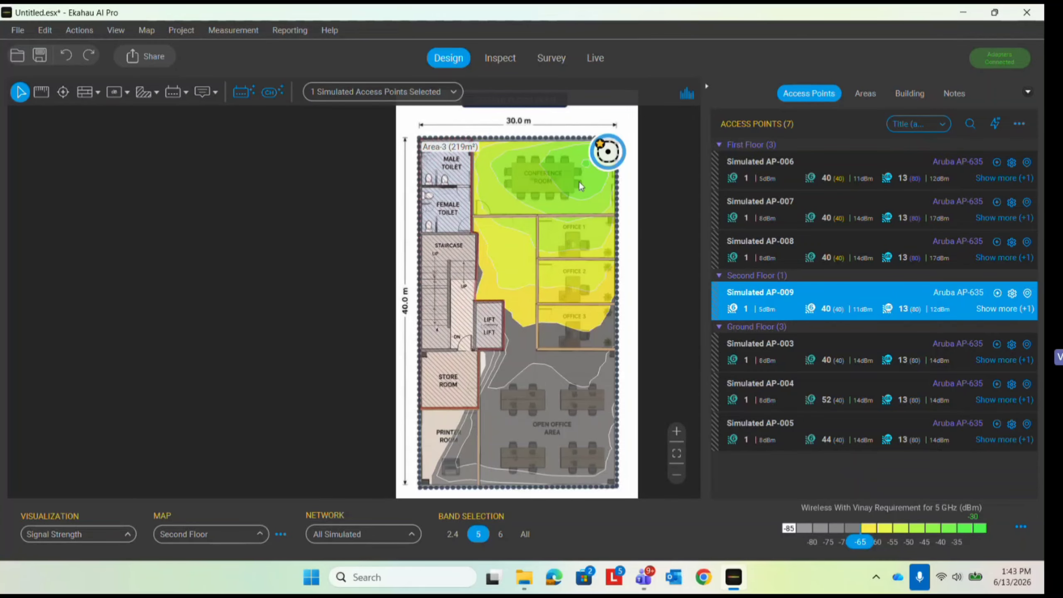
{"action": "scroll", "coordinate": [578, 180], "scroll_direction": "down", "scroll_amount": 2}
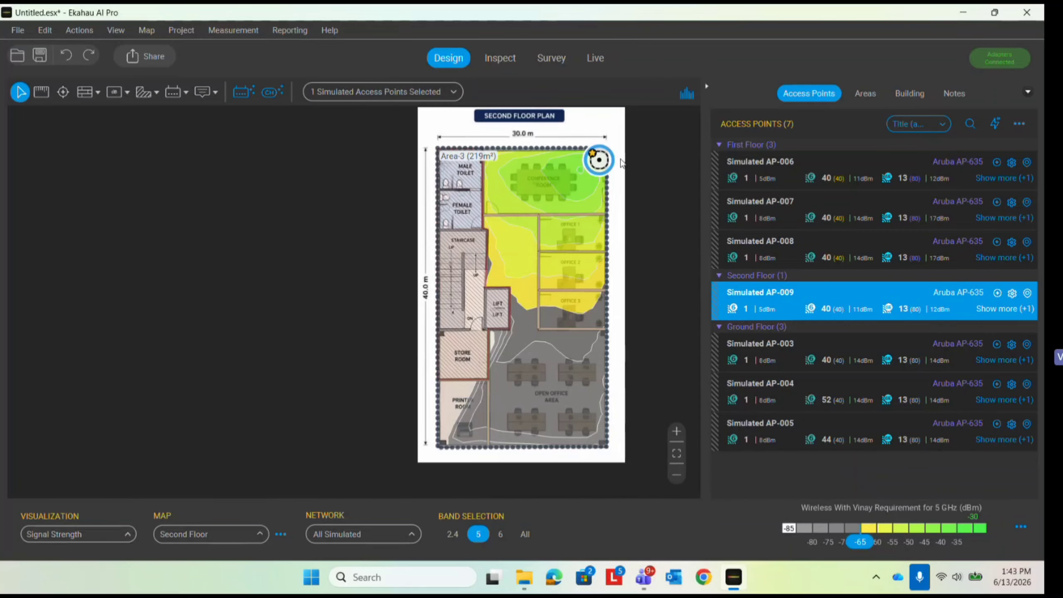
Open the settings of Simulated AP-009 for editing and set Radio 1's power to 4 dBm
{"action": "scroll", "coordinate": [599, 154], "scroll_direction": "up", "scroll_amount": 9}
{"action": "right_click", "coordinate": [591, 165]}
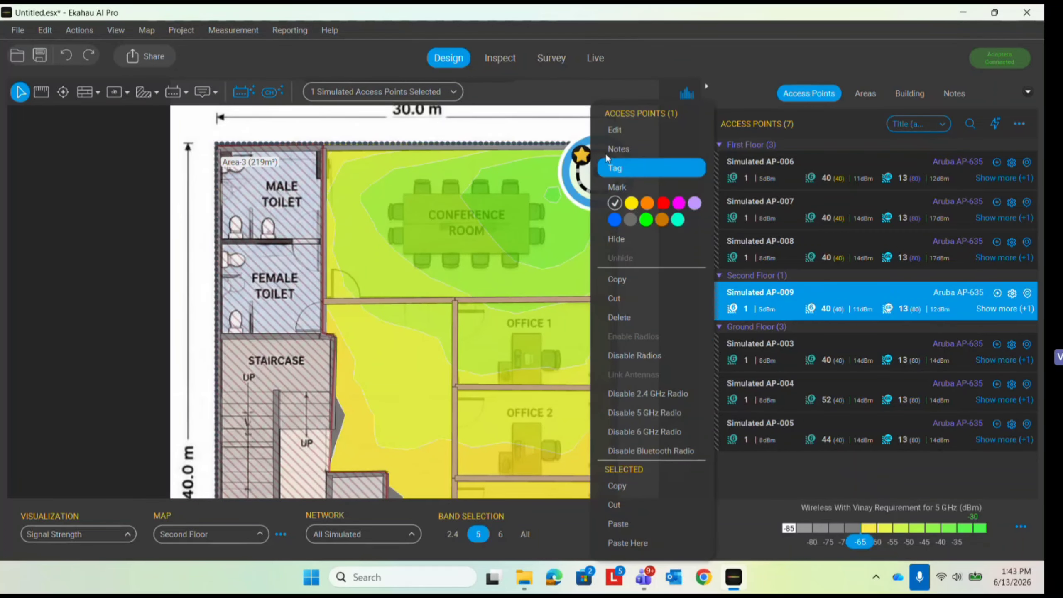
{"action": "left_click", "coordinate": [628, 131]}
{"action": "left_click", "coordinate": [803, 320]}
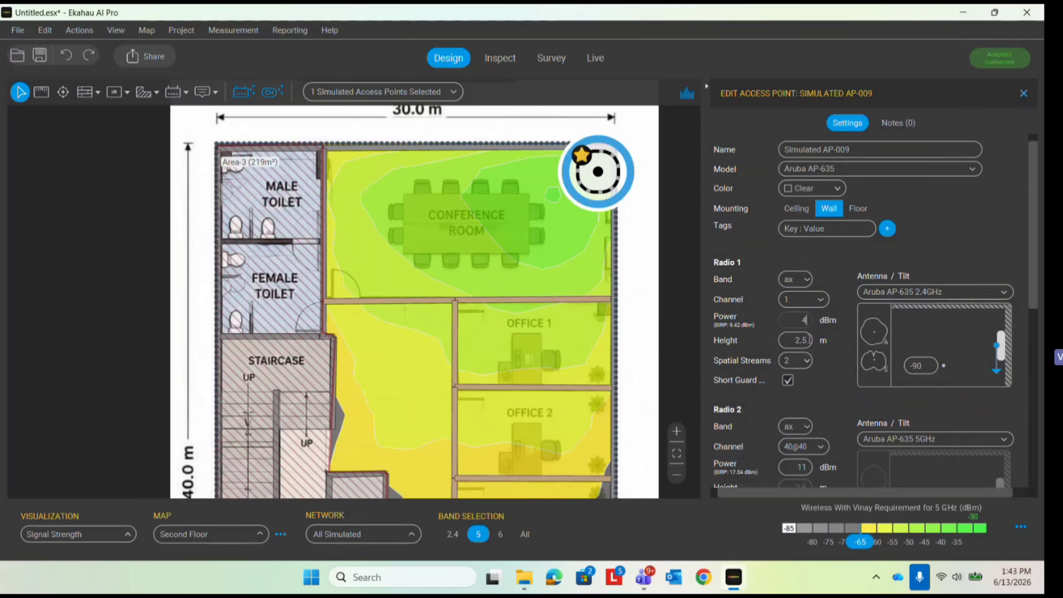
{"action": "type", "text": "4"}
{"action": "key", "text": "Return"}
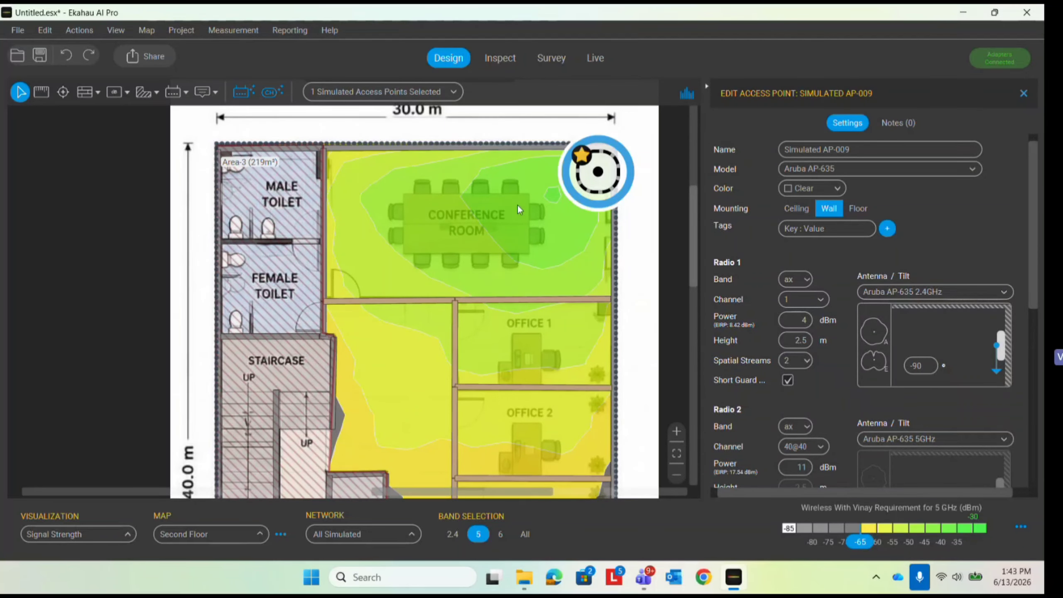
Display the 2.4 GHz coverage and reduce Radio 1's power on Simulated AP-009 to 3 dBm
{"action": "scroll", "coordinate": [519, 210], "scroll_direction": "down", "scroll_amount": 3}
{"action": "left_click", "coordinate": [454, 534]}
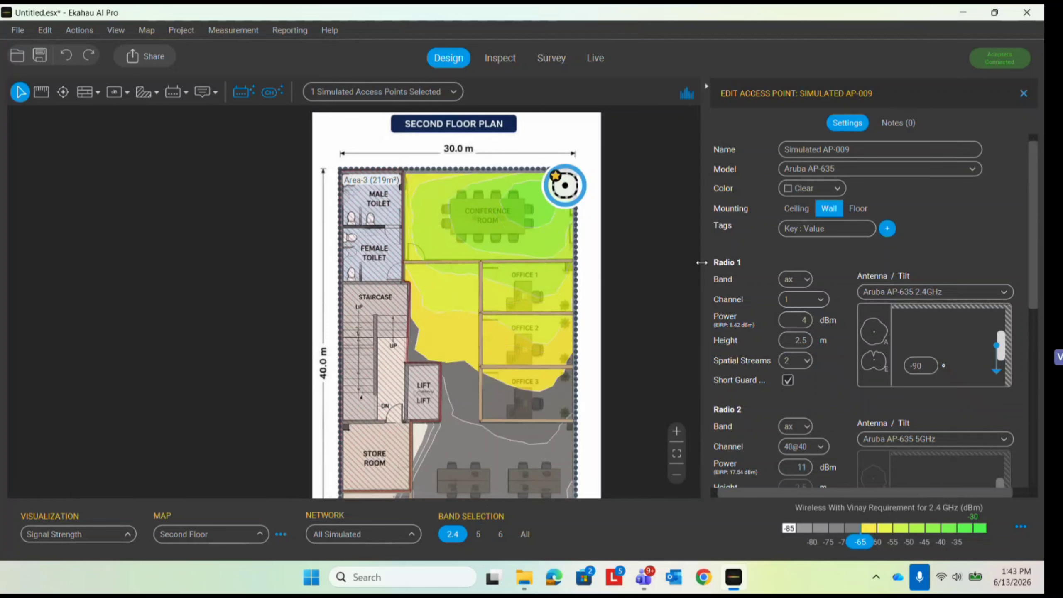
{"action": "left_click", "coordinate": [810, 319]}
{"action": "type", "text": "3"}
{"action": "key", "text": "Return"}
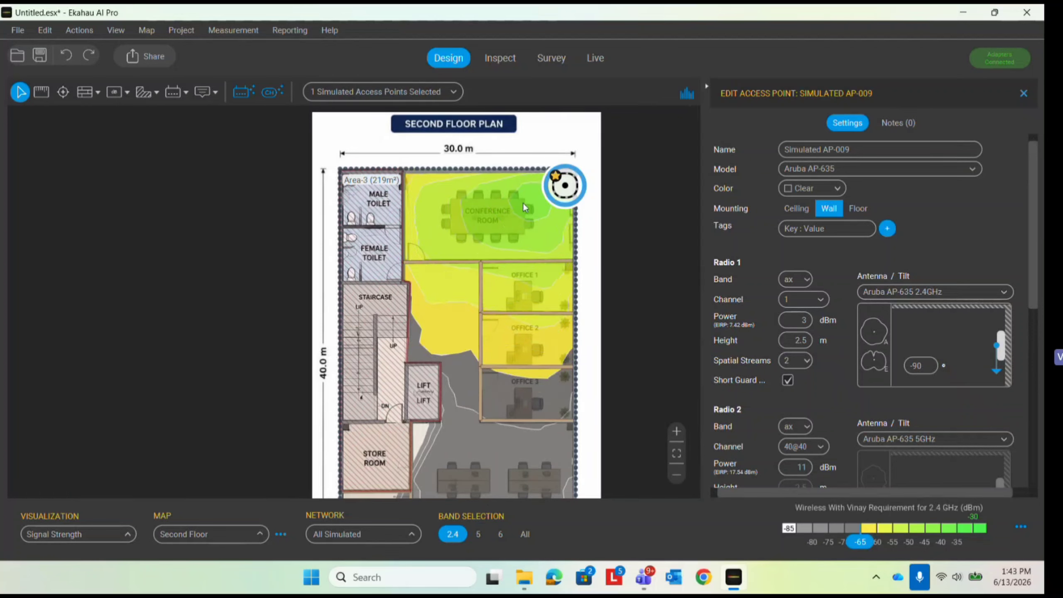
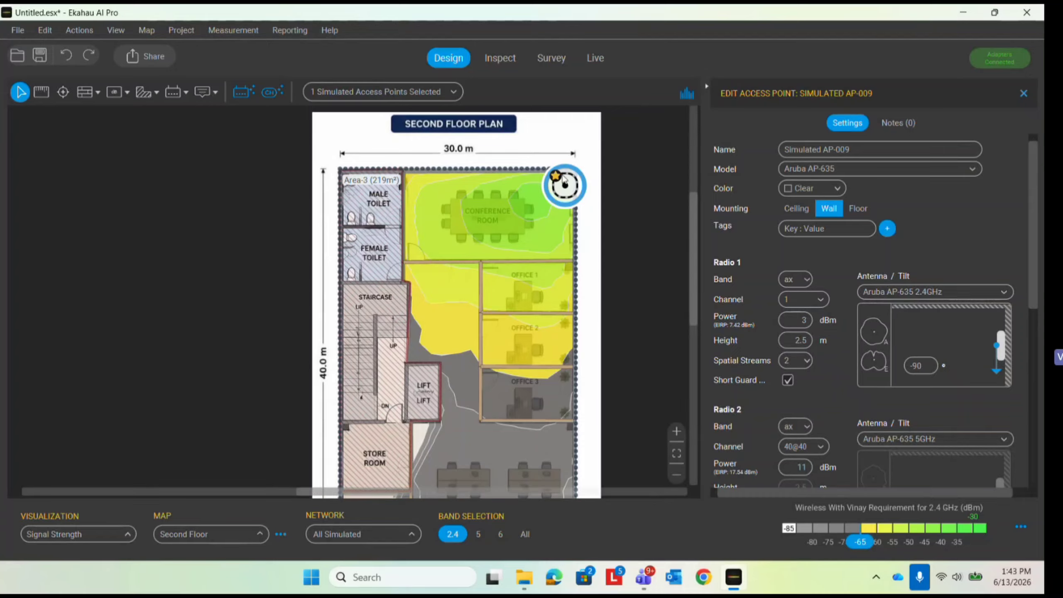
Set Simulated AP-009's Radio 2 power to 9 dBm and its Radio 3 power to 10 dBm
{"action": "scroll", "coordinate": [823, 313], "scroll_direction": "down", "scroll_amount": 2}
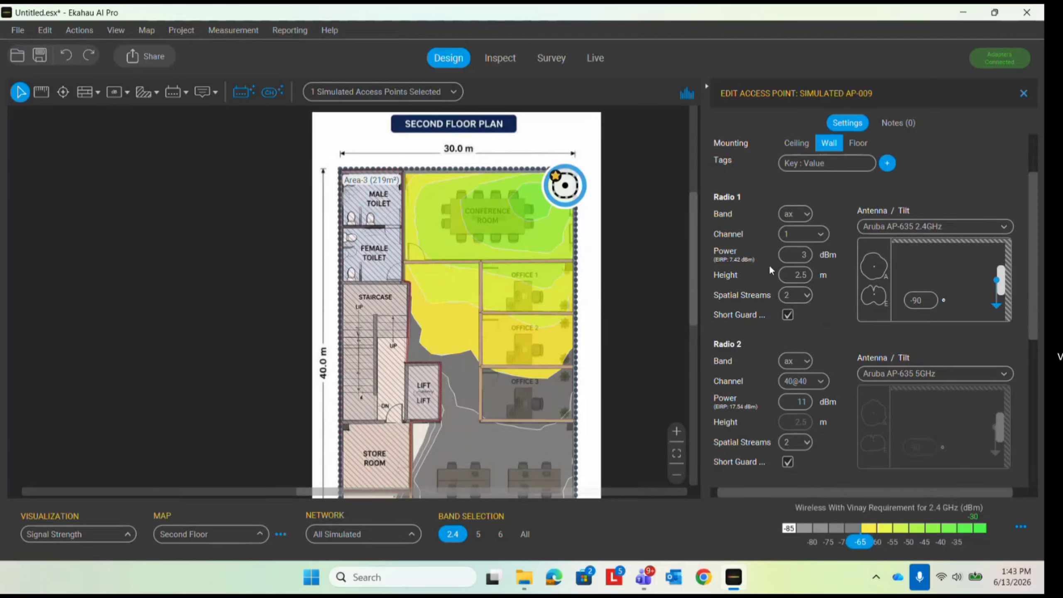
{"action": "scroll", "coordinate": [788, 276], "scroll_direction": "down", "scroll_amount": 1}
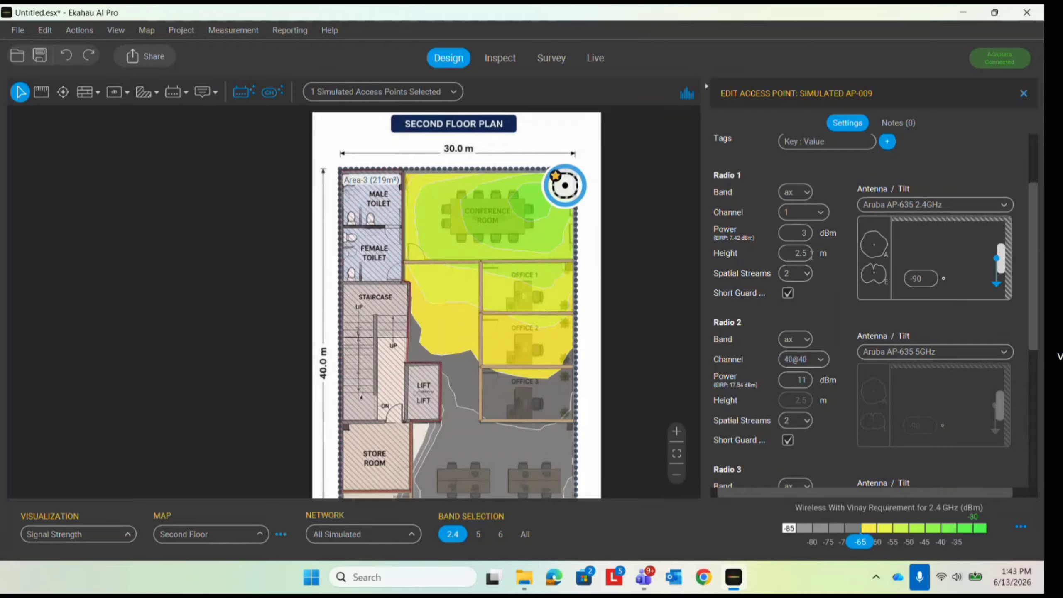
{"action": "left_click", "coordinate": [809, 380]}
{"action": "type", "text": "9"}
{"action": "scroll", "coordinate": [777, 308], "scroll_direction": "down", "scroll_amount": 3}
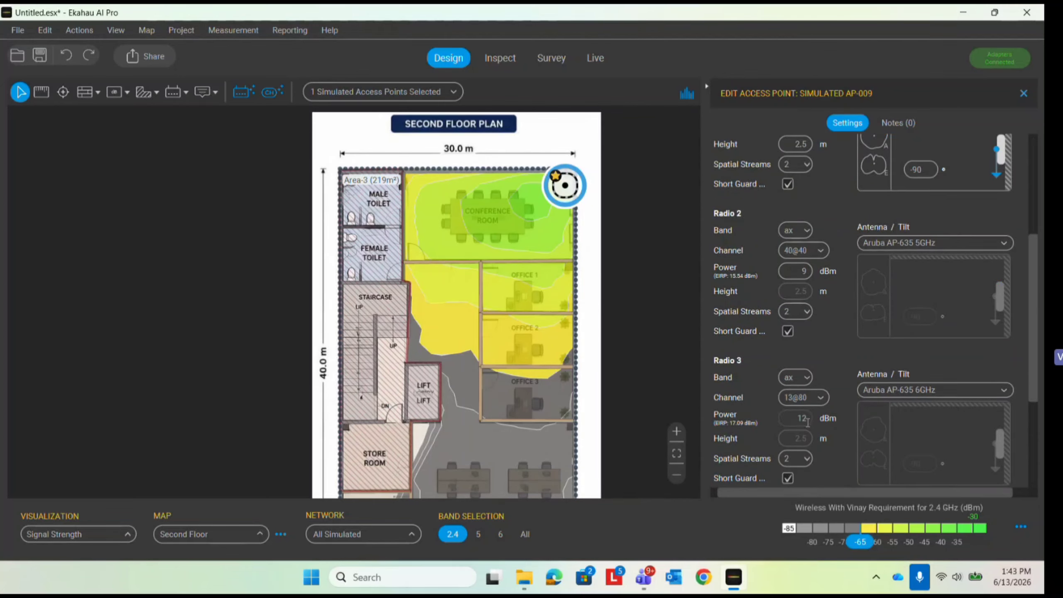
{"action": "type", "text": "0"}
Review the Second Floor's signal strength on the 5 GHz and 6 GHz bands around the Conference Room access point
{"action": "left_click", "coordinate": [478, 534]}
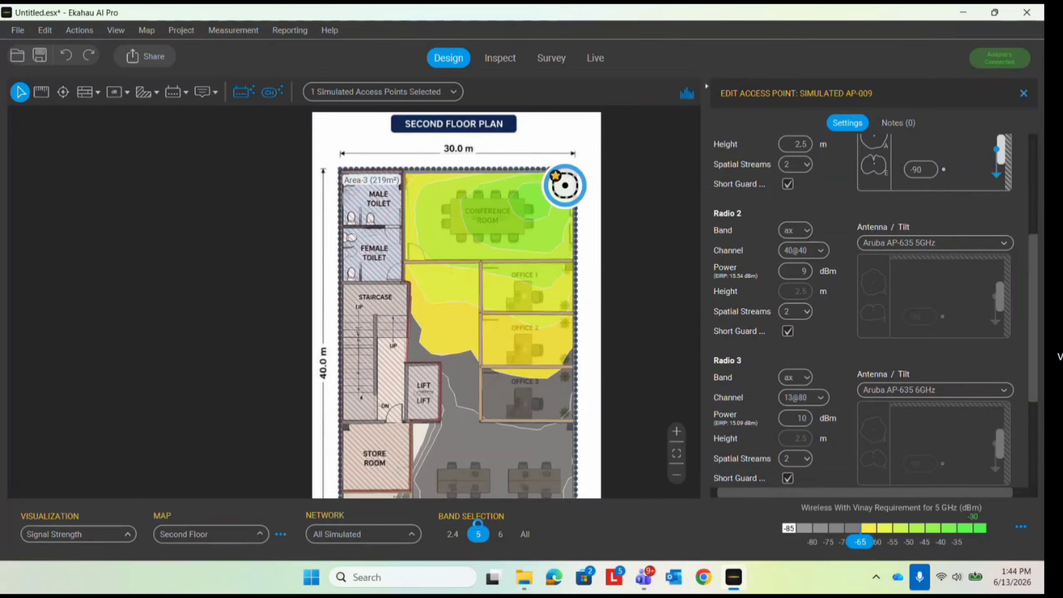
{"action": "left_click", "coordinate": [500, 541]}
{"action": "left_click", "coordinate": [479, 216]}
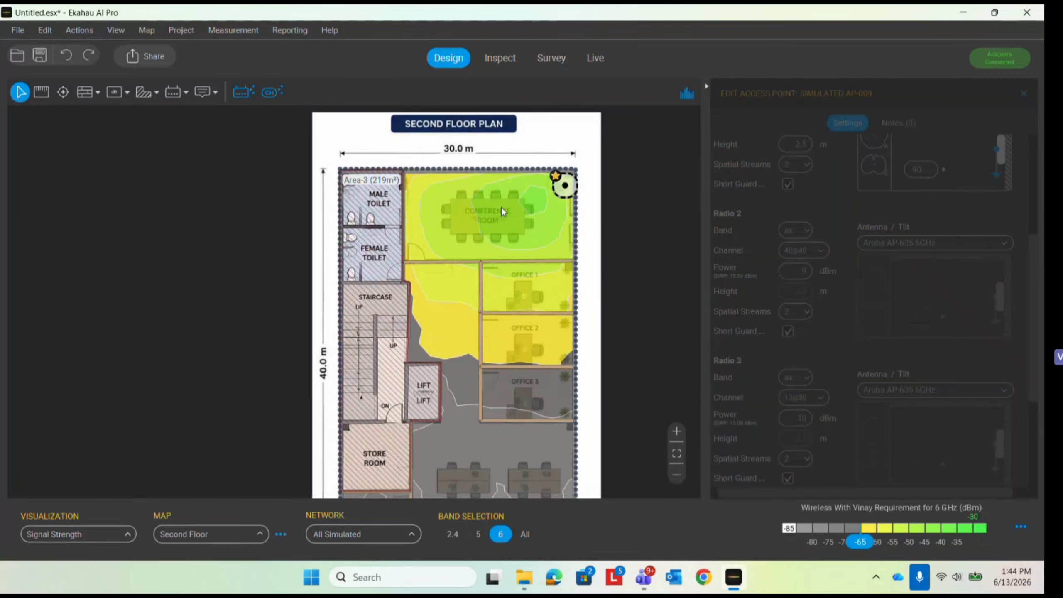
{"action": "scroll", "coordinate": [501, 206], "scroll_direction": "up", "scroll_amount": 2}
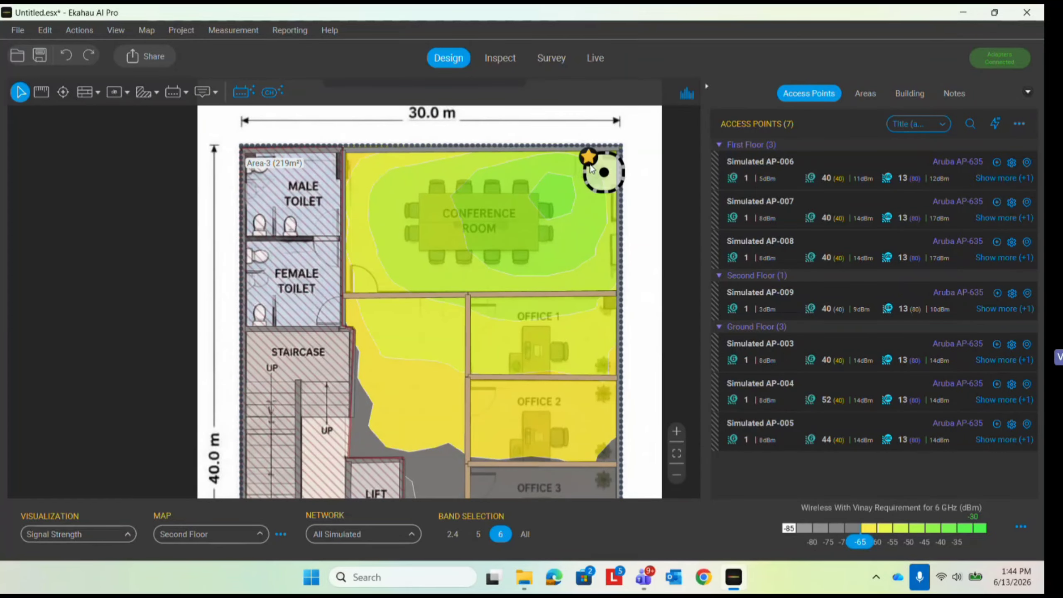
{"action": "left_click", "coordinate": [603, 187]}
{"action": "scroll", "coordinate": [603, 187], "scroll_direction": "down", "scroll_amount": 2}
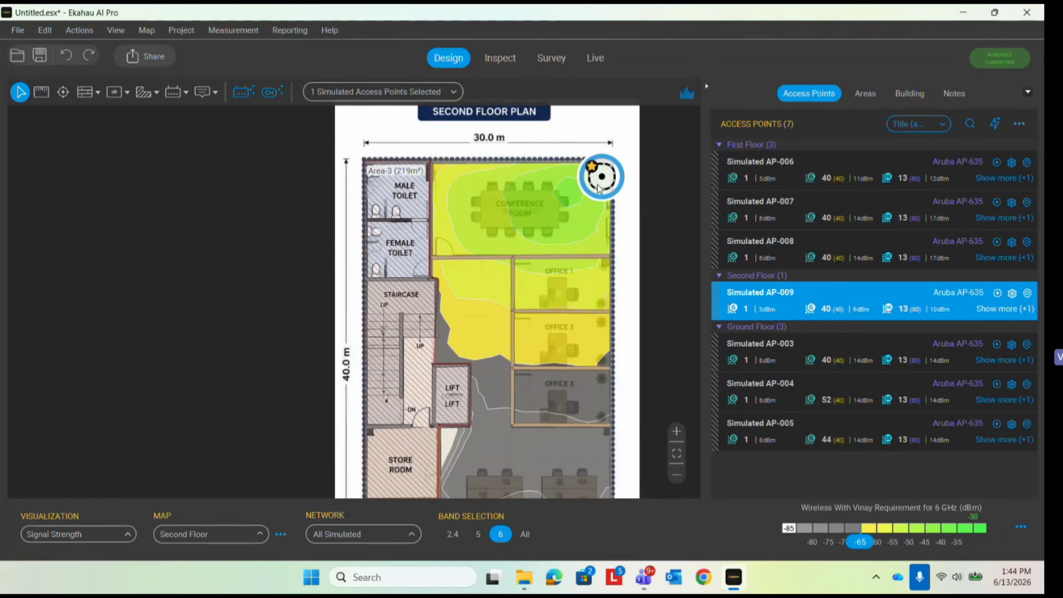
Place a simulated Aruba AP-635 access point in the Second Floor corridor between the staircase and Office 2
{"action": "left_click", "coordinate": [547, 204]}
{"action": "scroll", "coordinate": [490, 176], "scroll_direction": "down", "scroll_amount": 3}
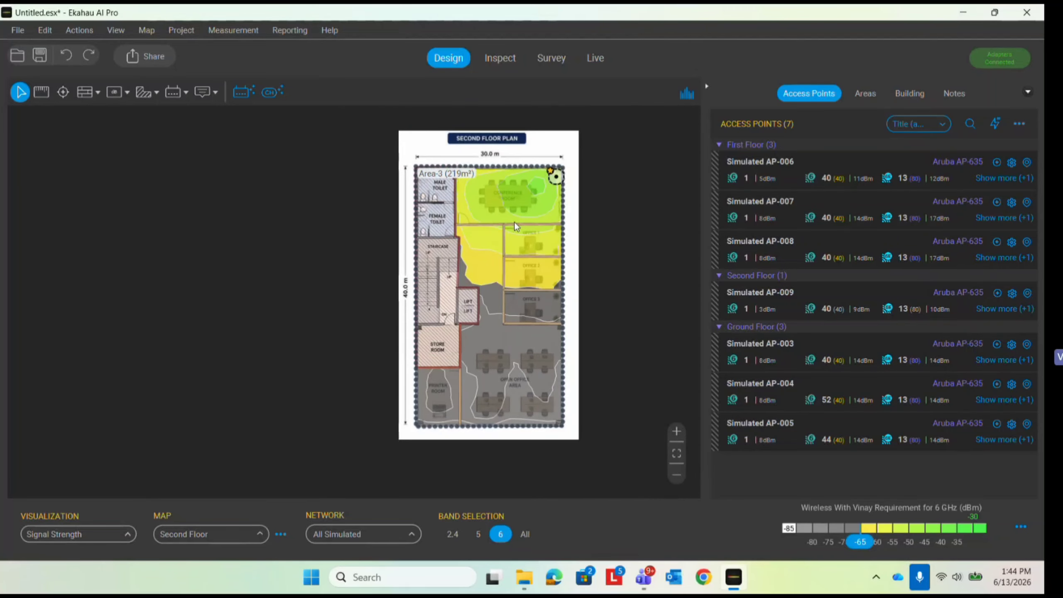
{"action": "scroll", "coordinate": [514, 222], "scroll_direction": "up", "scroll_amount": 3}
{"action": "scroll", "coordinate": [544, 227], "scroll_direction": "down", "scroll_amount": 3}
{"action": "scroll", "coordinate": [551, 227], "scroll_direction": "up", "scroll_amount": 3}
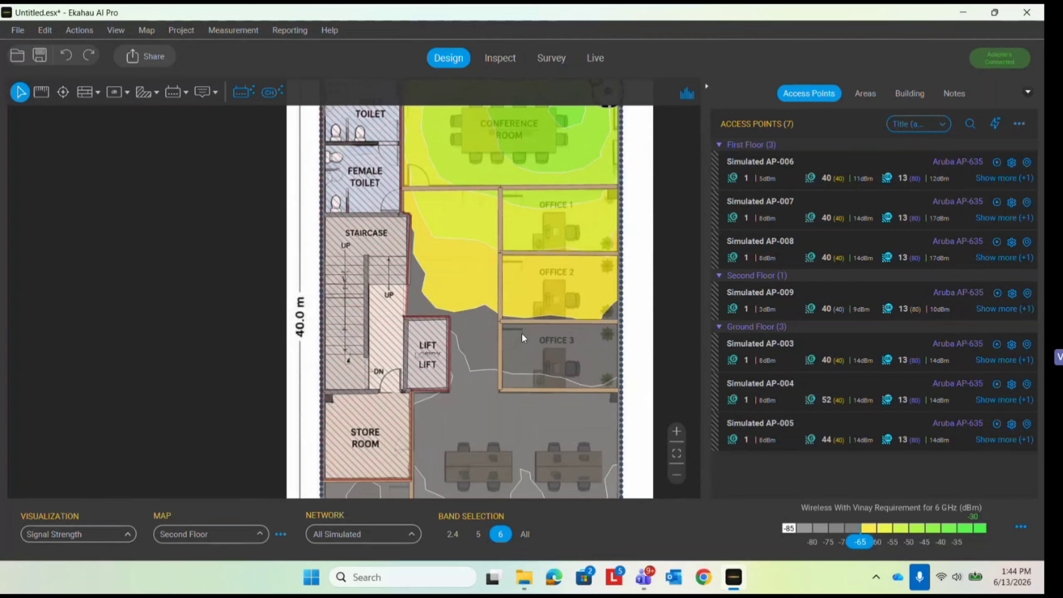
{"action": "scroll", "coordinate": [584, 234], "scroll_direction": "down", "scroll_amount": 2}
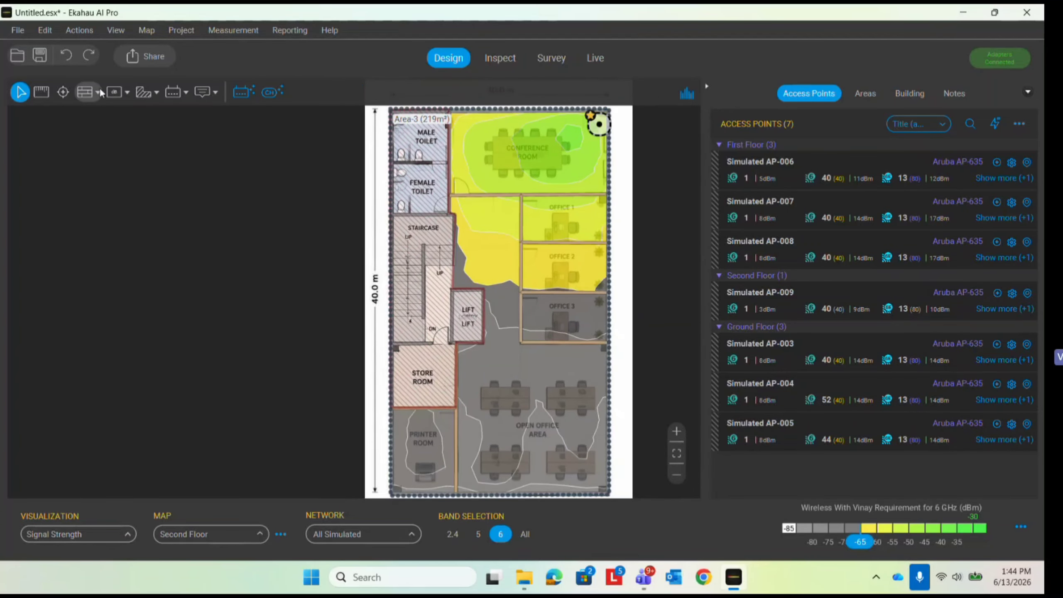
{"action": "left_click", "coordinate": [174, 92]}
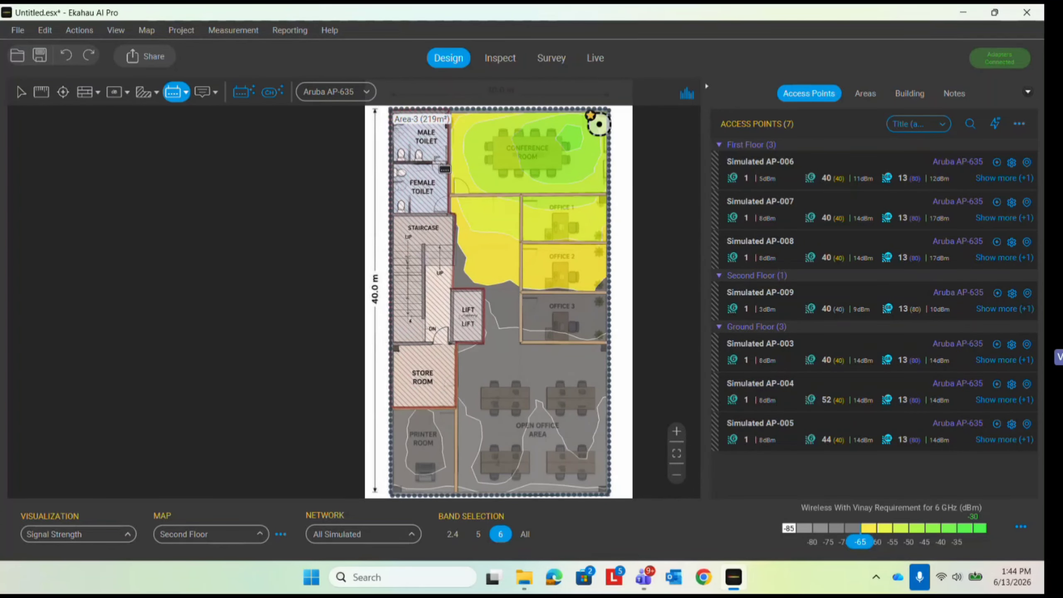
{"action": "scroll", "coordinate": [485, 272], "scroll_direction": "up", "scroll_amount": 2}
{"action": "left_click", "coordinate": [516, 279]}
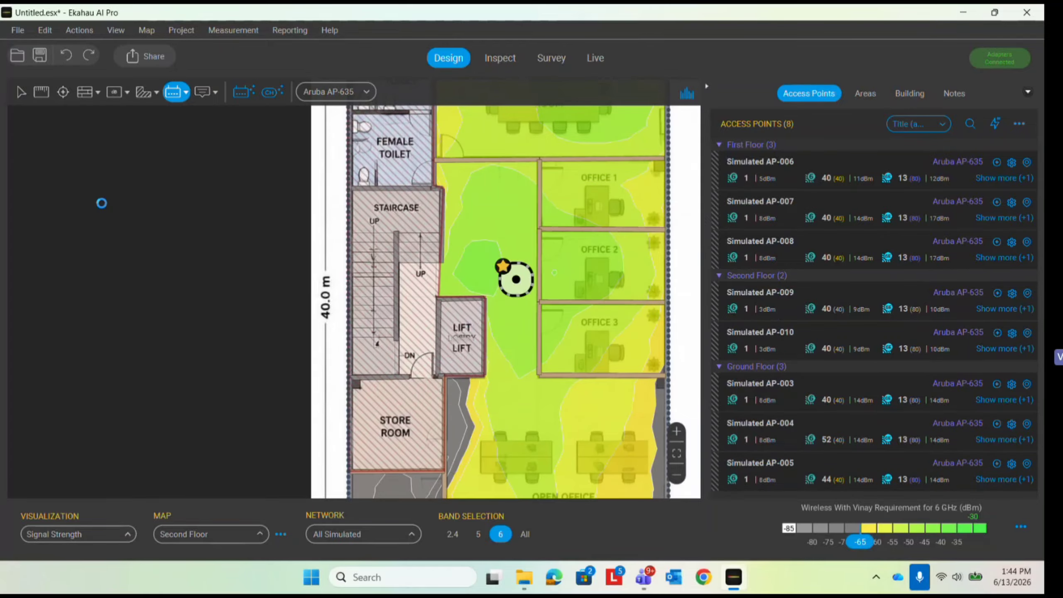
Open the settings of the corridor access point Simulated AP-010 for editing and set its mounting to Ceiling
{"action": "left_click", "coordinate": [20, 93]}
{"action": "scroll", "coordinate": [527, 232], "scroll_direction": "down", "scroll_amount": 2}
{"action": "left_click", "coordinate": [575, 165]}
{"action": "right_click", "coordinate": [581, 159]}
{"action": "left_click", "coordinate": [628, 134]}
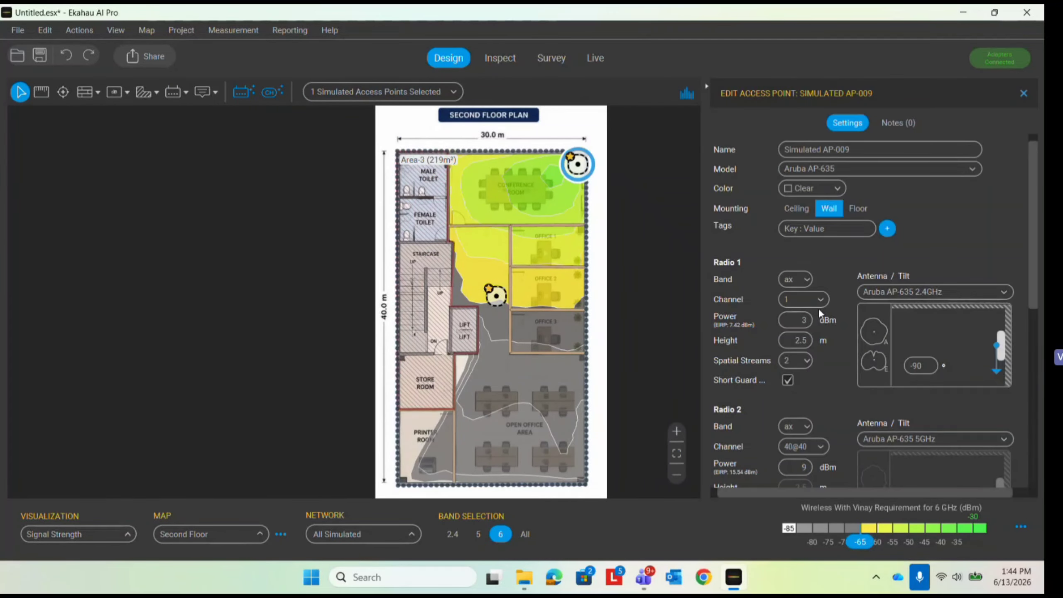
{"action": "left_click", "coordinate": [495, 296]}
{"action": "right_click", "coordinate": [493, 295]}
{"action": "left_click", "coordinate": [503, 133]}
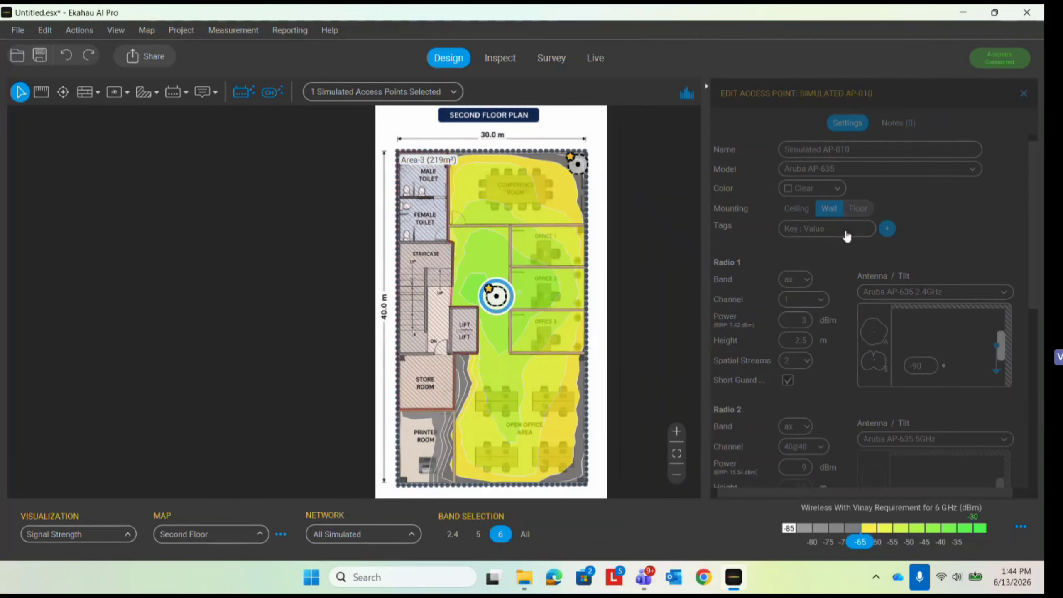
{"action": "left_click", "coordinate": [810, 214]}
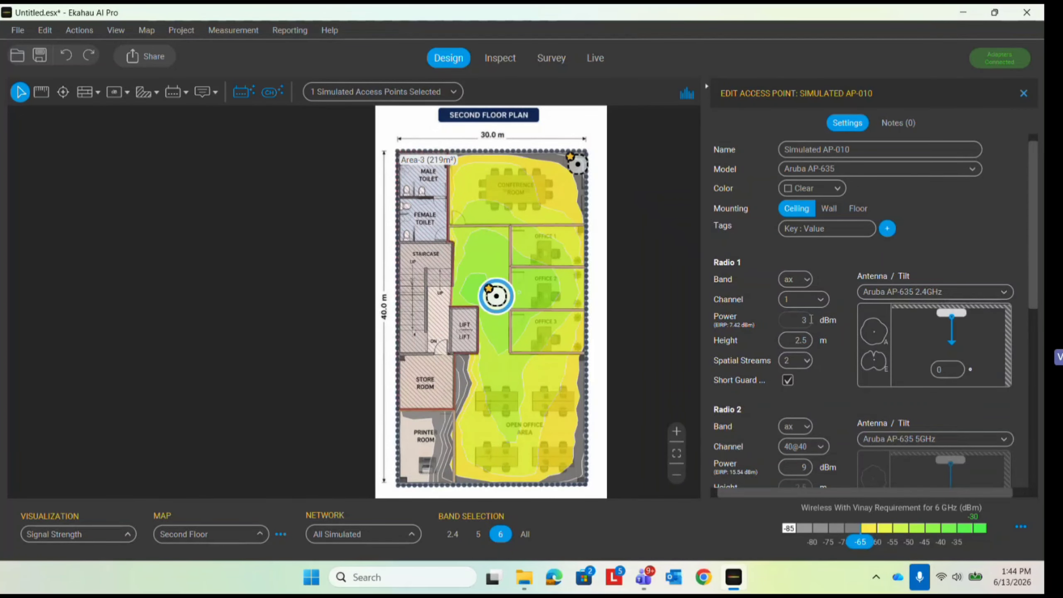
Set Simulated AP-010's Radio 1 power to 8 dBm and its Radio 2 power to 14 dBm
{"action": "key", "text": "BackSpace"}
{"action": "type", "text": "8"}
{"action": "scroll", "coordinate": [800, 330], "scroll_direction": "down", "scroll_amount": 2}
{"action": "left_click", "coordinate": [807, 397]}
{"action": "key", "text": "BackSpace"}
{"action": "type", "text": "14"}
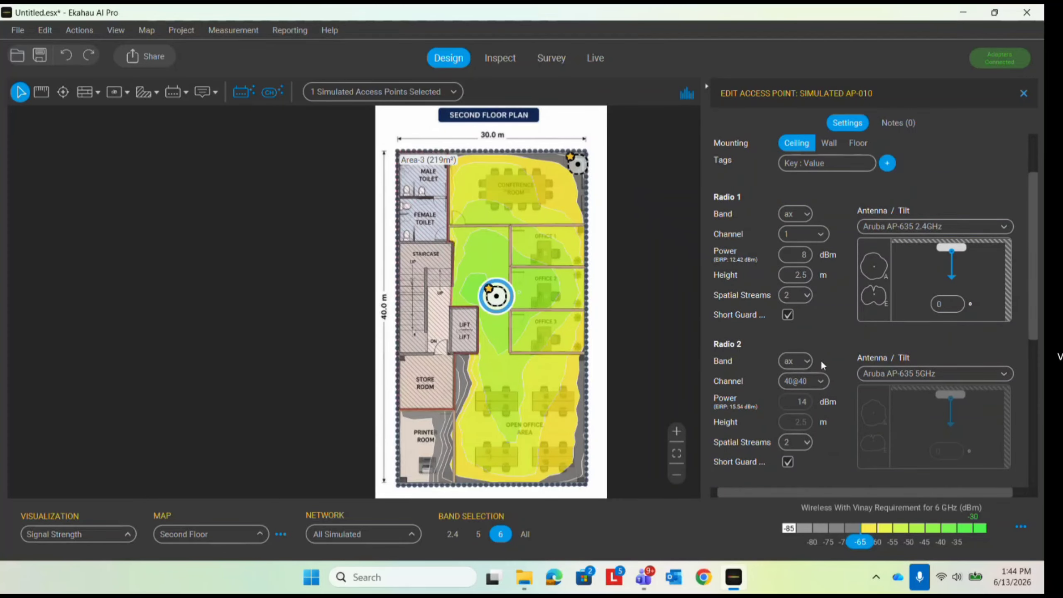
Set the power of Radio 3 on Simulated AP-010 to 17 dBm
{"action": "scroll", "coordinate": [820, 360], "scroll_direction": "down", "scroll_amount": 3}
{"action": "left_click", "coordinate": [810, 439]}
{"action": "key", "text": "BackSpace"}
{"action": "type", "text": "0"}
{"action": "key", "text": "Return"}
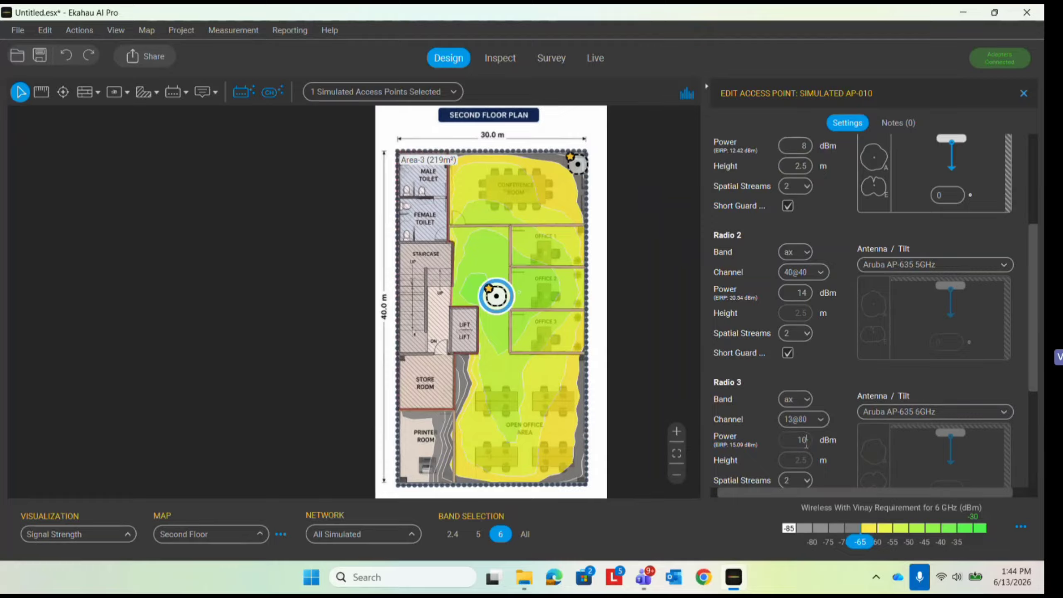
{"action": "type", "text": "7"}
{"action": "key", "text": "Return"}
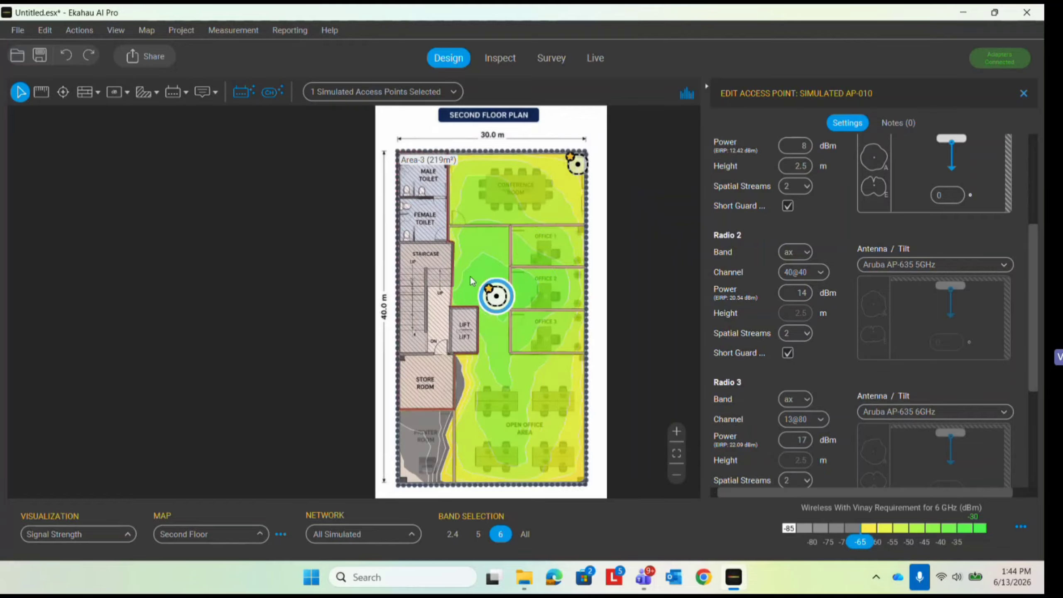
Move Simulated AP-010 slightly down the corridor toward the Open Office Area
{"action": "mouse_move", "coordinate": [496, 300]}
{"action": "left_mouse_down"}
{"action": "mouse_move", "coordinate": [486, 320]}
{"action": "mouse_move", "coordinate": [498, 307]}
{"action": "left_mouse_up"}
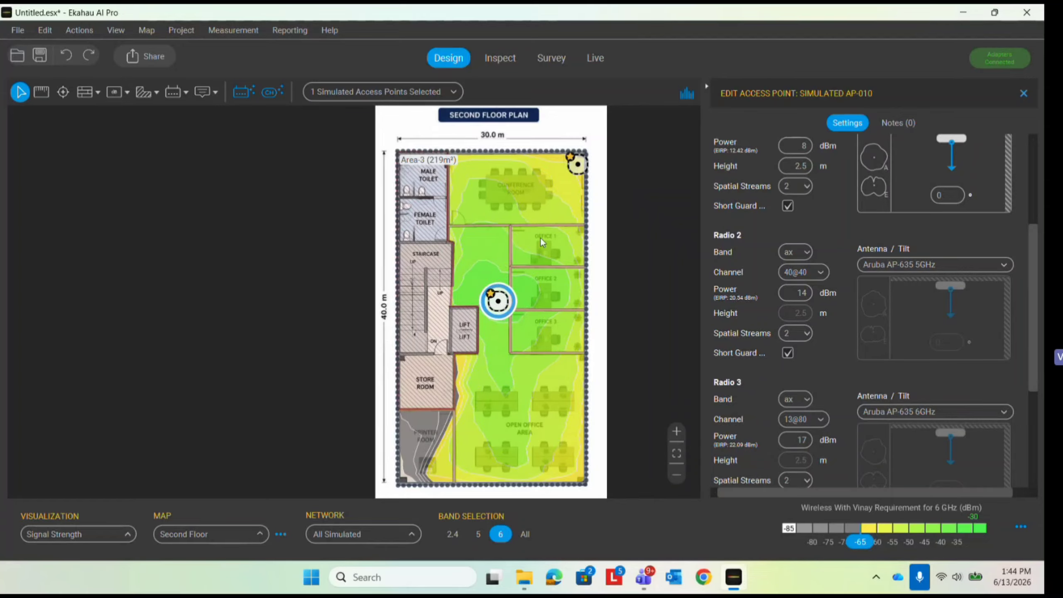
{"action": "scroll", "coordinate": [510, 309], "scroll_direction": "up", "scroll_amount": 2}
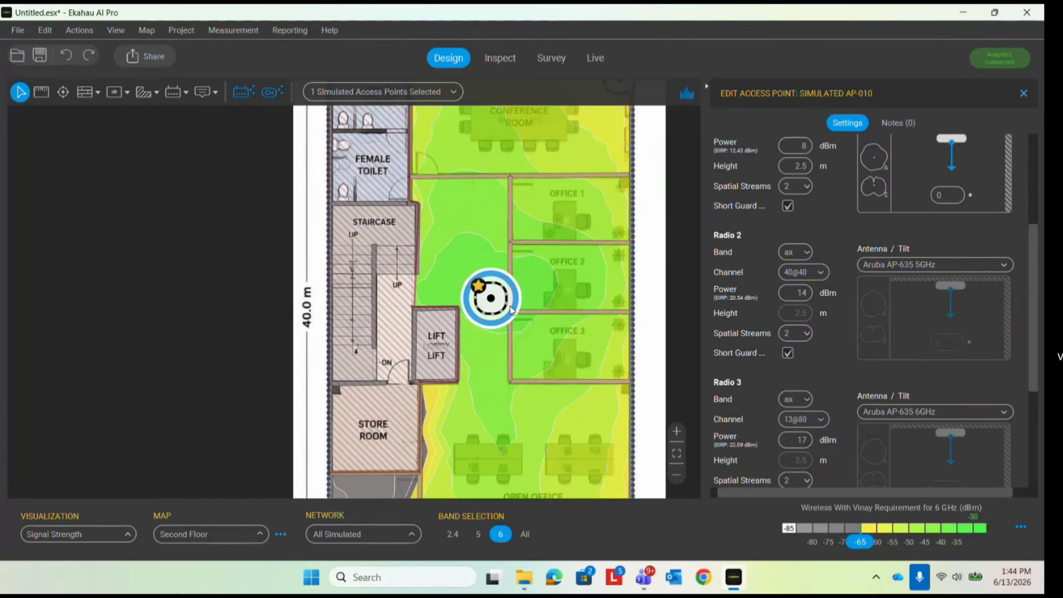
{"action": "scroll", "coordinate": [511, 309], "scroll_direction": "up", "scroll_amount": 2}
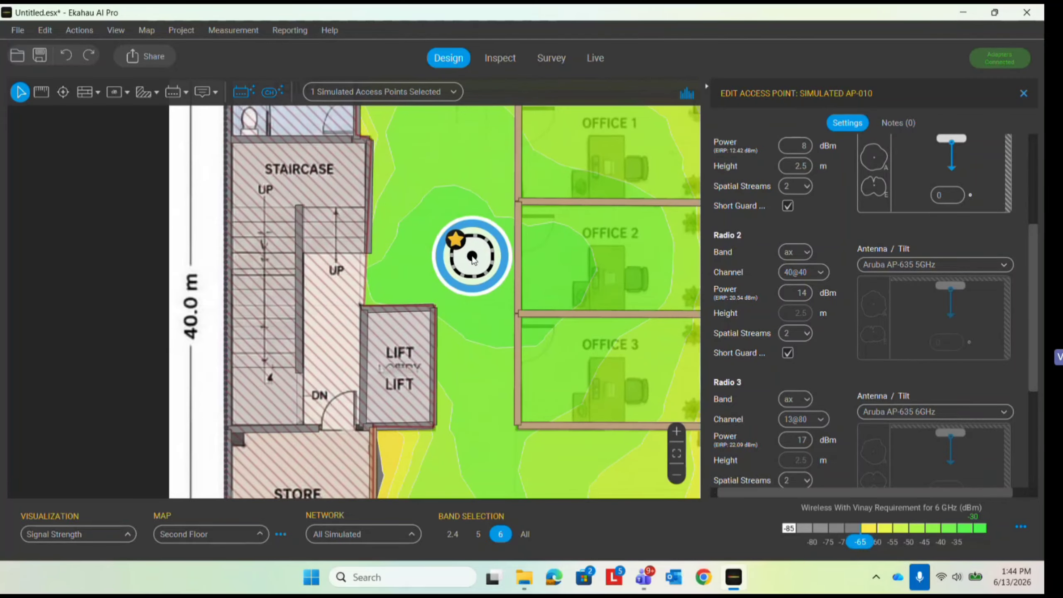
{"action": "scroll", "coordinate": [472, 258], "scroll_direction": "down", "scroll_amount": 4}
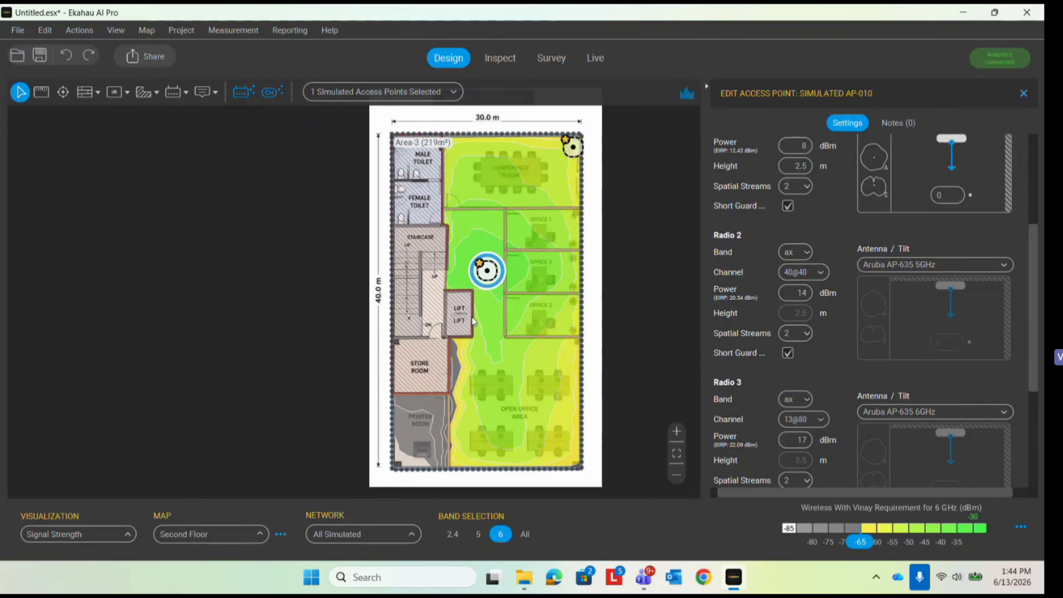
Examine the 6 GHz signal coverage across the Second Floor's Open Office Area and Printer Room
{"action": "scroll", "coordinate": [493, 240], "scroll_direction": "down", "scroll_amount": 2}
{"action": "scroll", "coordinate": [479, 208], "scroll_direction": "up", "scroll_amount": 4}
{"action": "scroll", "coordinate": [490, 205], "scroll_direction": "down", "scroll_amount": 1}
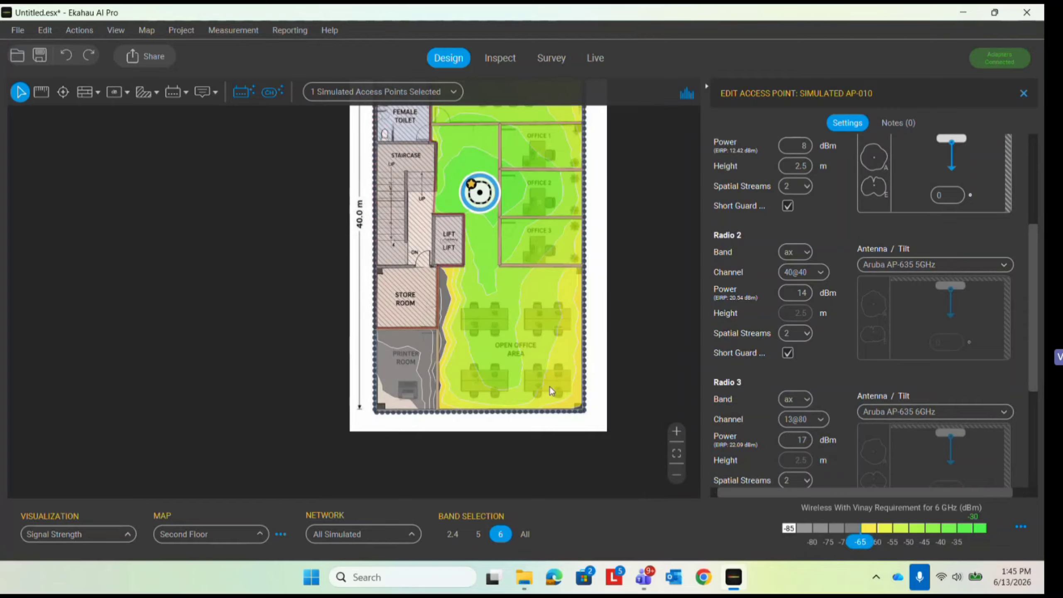
{"action": "scroll", "coordinate": [497, 374], "scroll_direction": "down", "scroll_amount": 1}
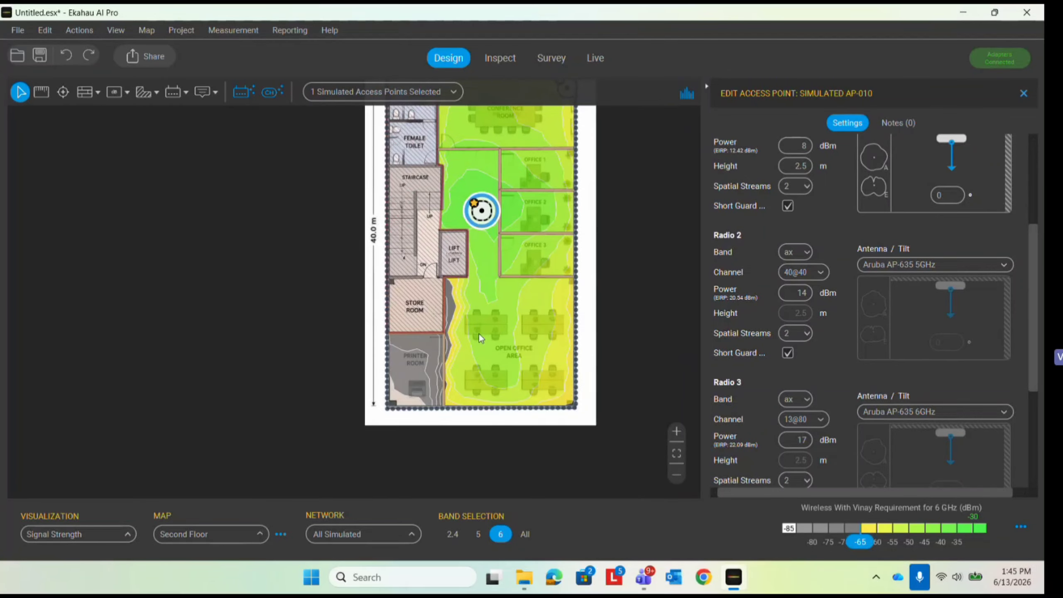
{"action": "scroll", "coordinate": [509, 336], "scroll_direction": "down", "scroll_amount": 2}
{"action": "scroll", "coordinate": [510, 336], "scroll_direction": "up", "scroll_amount": 2}
{"action": "left_click", "coordinate": [510, 337]}
{"action": "scroll", "coordinate": [509, 336], "scroll_direction": "up", "scroll_amount": 2}
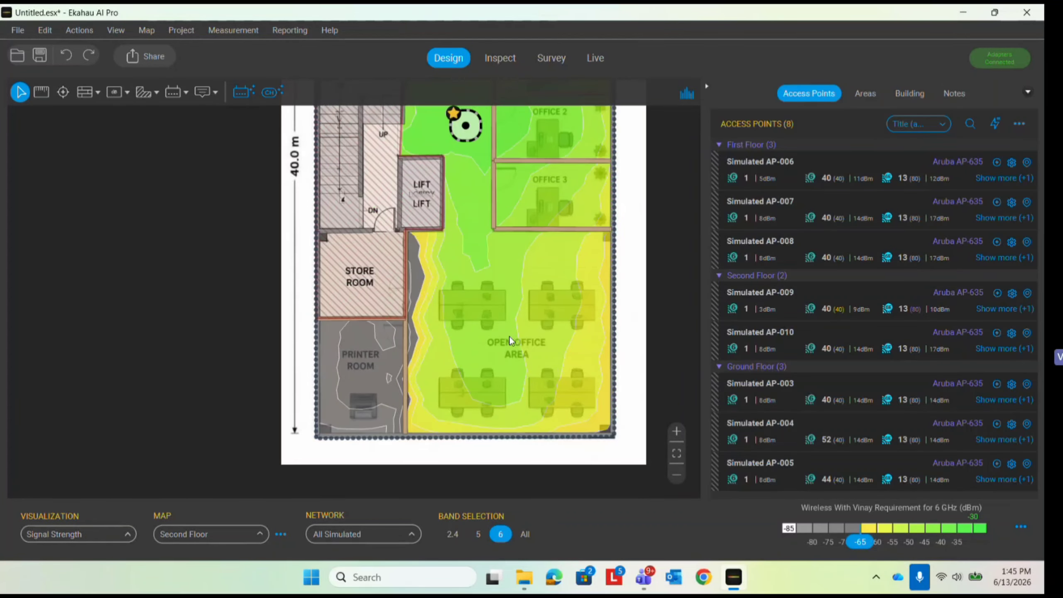
{"action": "mouse_move", "coordinate": [514, 331]}
{"action": "scroll", "coordinate": [521, 344], "scroll_direction": "down", "scroll_amount": 2}
{"action": "scroll", "coordinate": [337, 247], "scroll_direction": "down", "scroll_amount": 2}
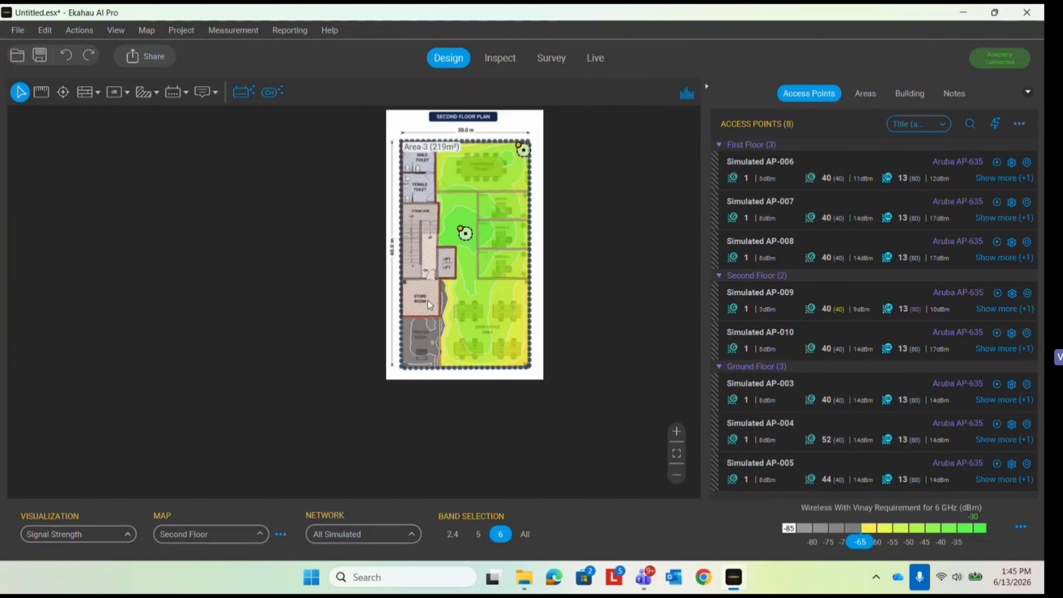
Duplicate the Conference Room access point Simulated AP-009 and place the copy along the Open Office Area's outer wall, opposite the Printer Room
{"action": "left_click", "coordinate": [513, 165]}
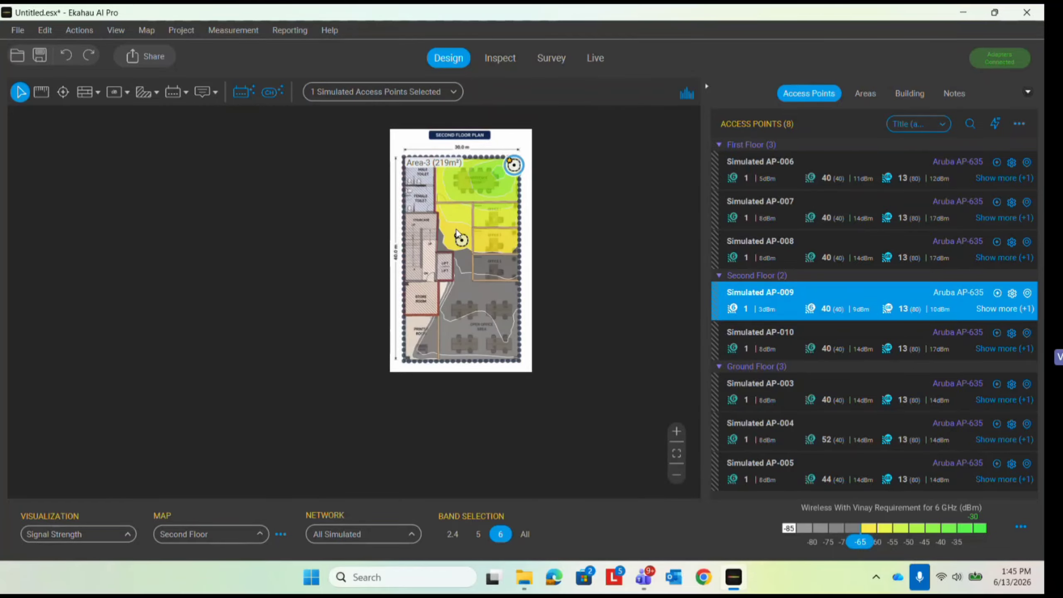
{"action": "key", "text": "ctrl+c"}
{"action": "key", "text": "ctrl+v"}
{"action": "scroll", "coordinate": [406, 325], "scroll_direction": "up", "scroll_amount": 4}
{"action": "scroll", "coordinate": [559, 234], "scroll_direction": "down", "scroll_amount": 4}
{"action": "left_click_drag", "start_coordinate": [582, 132], "coordinate": [608, 330]}
{"action": "scroll", "coordinate": [548, 284], "scroll_direction": "up", "scroll_amount": 5}
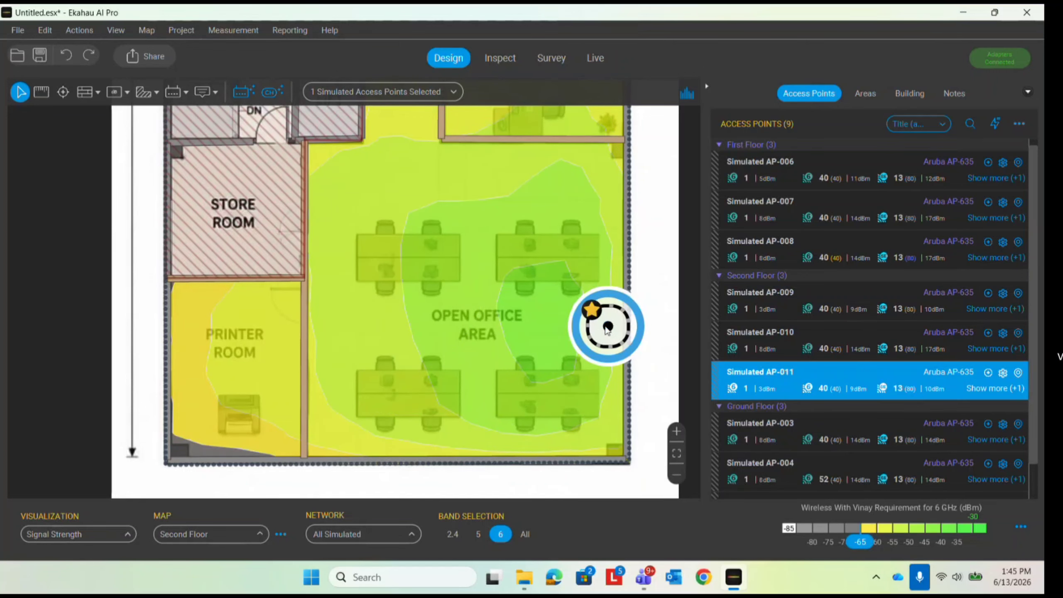
{"action": "scroll", "coordinate": [500, 272], "scroll_direction": "down", "scroll_amount": 2}
{"action": "scroll", "coordinate": [551, 300], "scroll_direction": "up", "scroll_amount": 3}
Open the settings of Simulated AP-011 and set Radio 1's power to 5 dBm and Radio 2's power to 12 dBm
{"action": "right_click", "coordinate": [594, 309]}
{"action": "left_click", "coordinate": [637, 130]}
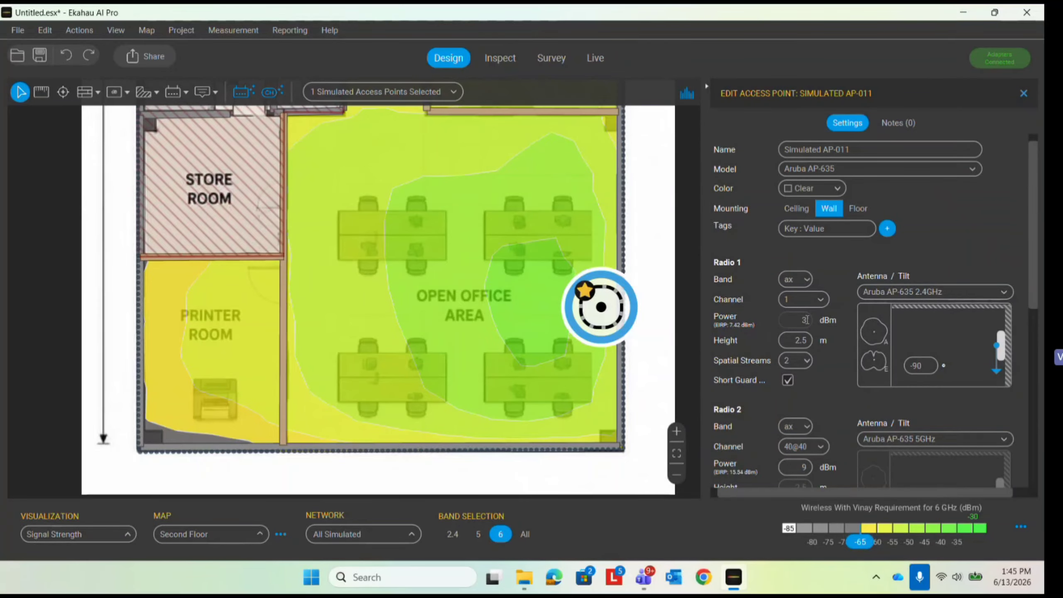
{"action": "left_click", "coordinate": [808, 324]}
{"action": "type", "text": "5"}
{"action": "scroll", "coordinate": [807, 437], "scroll_direction": "down", "scroll_amount": 1}
{"action": "left_click", "coordinate": [810, 424]}
{"action": "type", "text": "12"}
Set Simulated AP-011's Radio 3 power to 14 dBm and close its settings
{"action": "scroll", "coordinate": [795, 364], "scroll_direction": "down", "scroll_amount": 5}
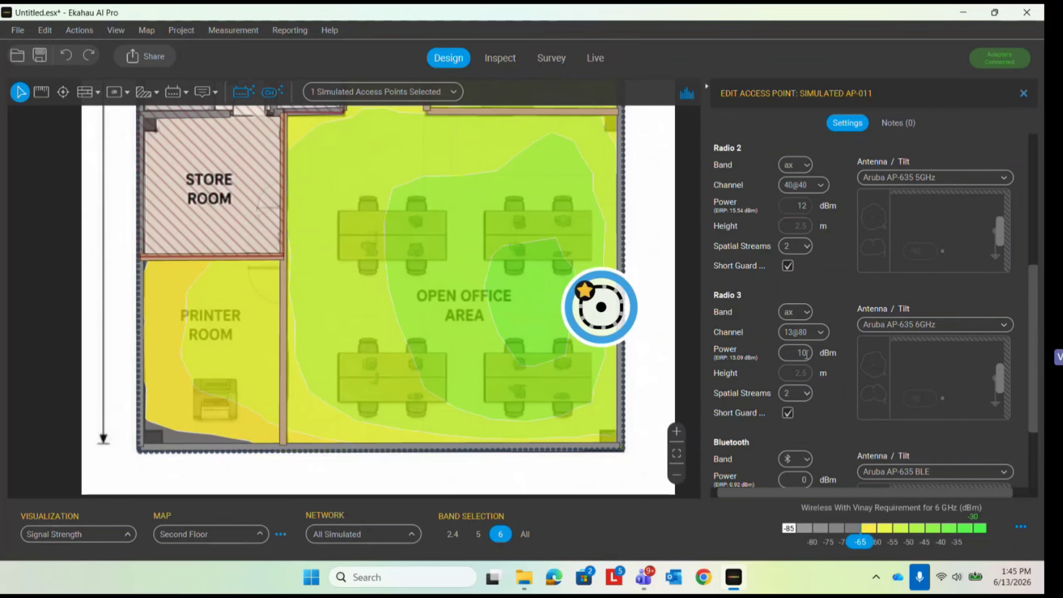
{"action": "key", "text": "BackSpace"}
{"action": "type", "text": "0"}
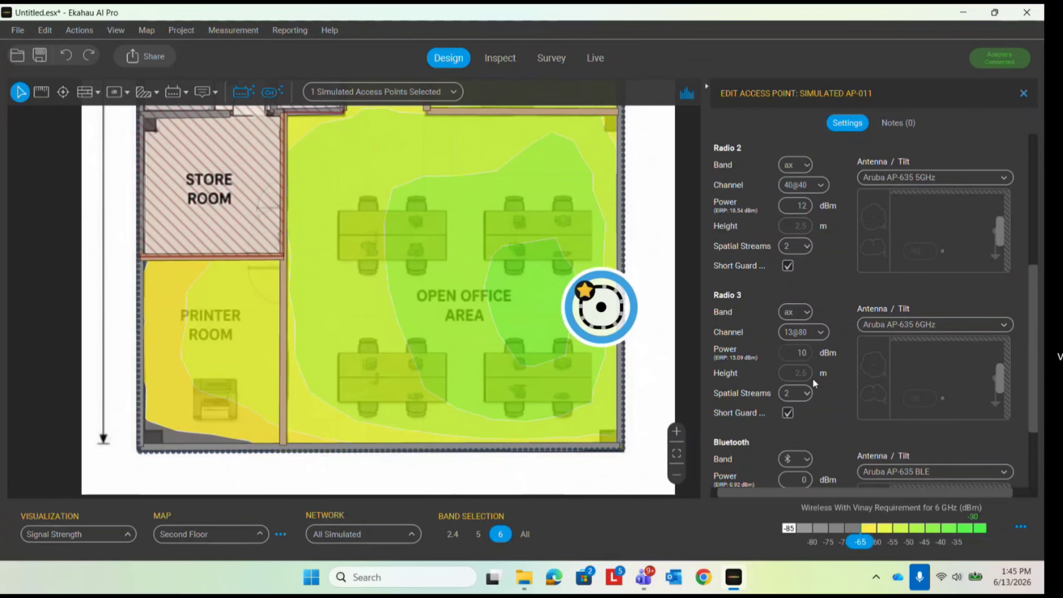
{"action": "left_click", "coordinate": [504, 288]}
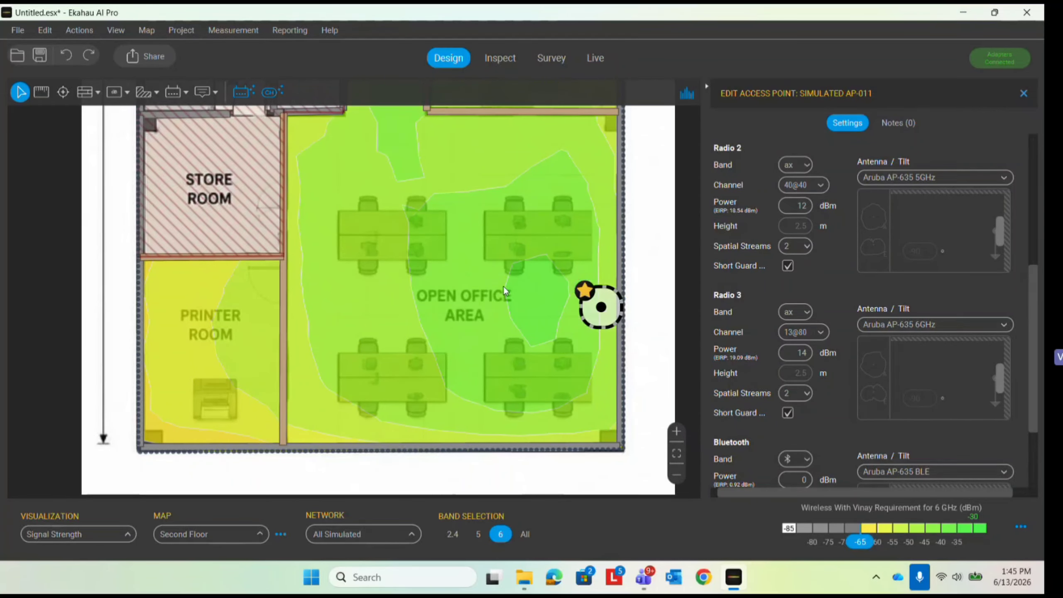
Review the Second Floor's signal strength on the 6, 5 and 2.4 GHz bands, including the Printer Room, ending on 5 GHz
{"action": "scroll", "coordinate": [555, 355], "scroll_direction": "down", "scroll_amount": 4}
{"action": "scroll", "coordinate": [554, 354], "scroll_direction": "down", "scroll_amount": 3}
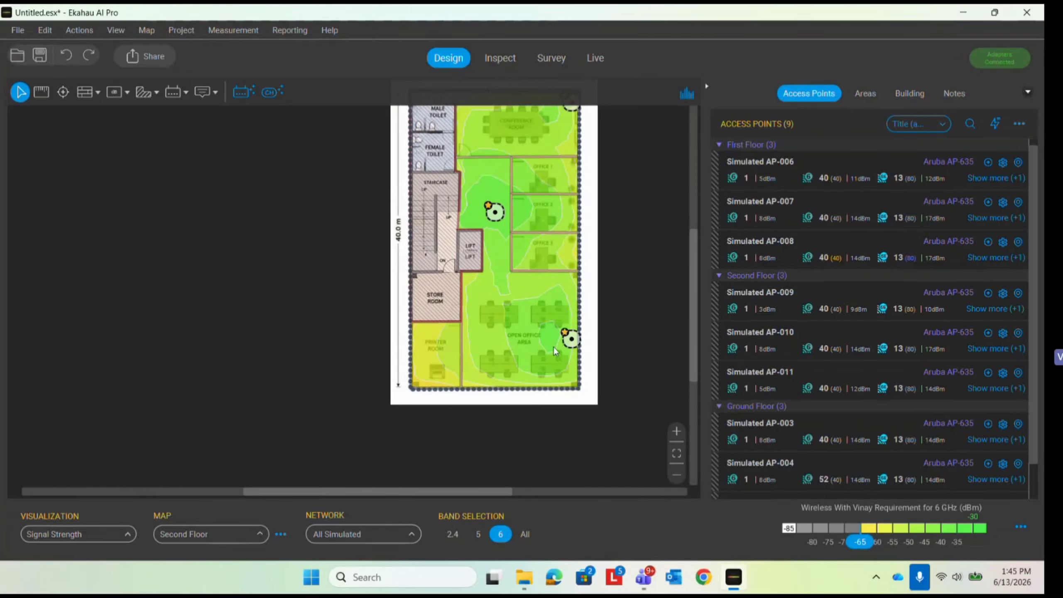
{"action": "mouse_move", "coordinate": [531, 311]}
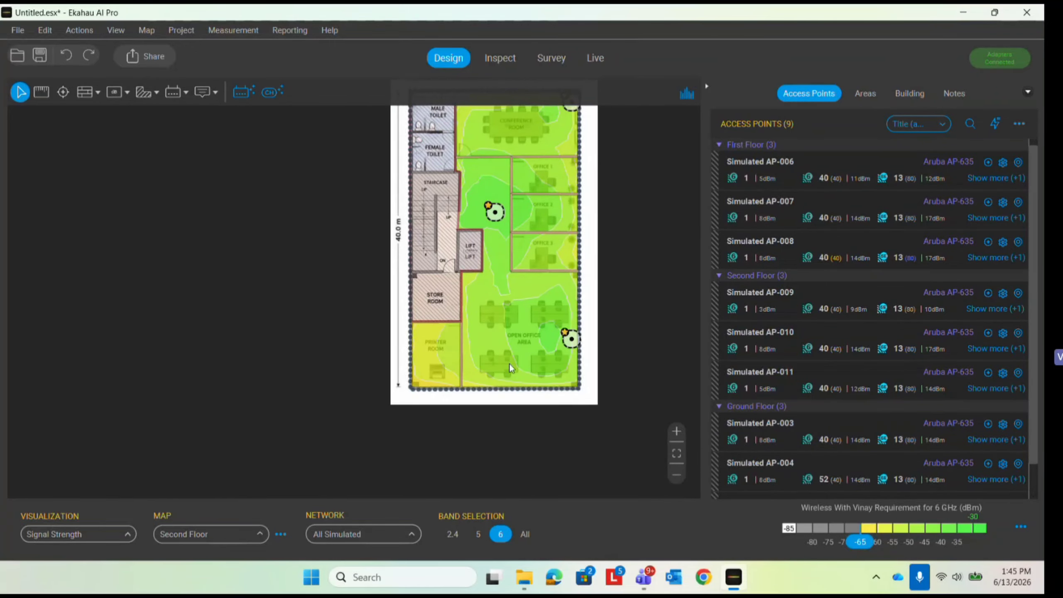
{"action": "left_click", "coordinate": [478, 534]}
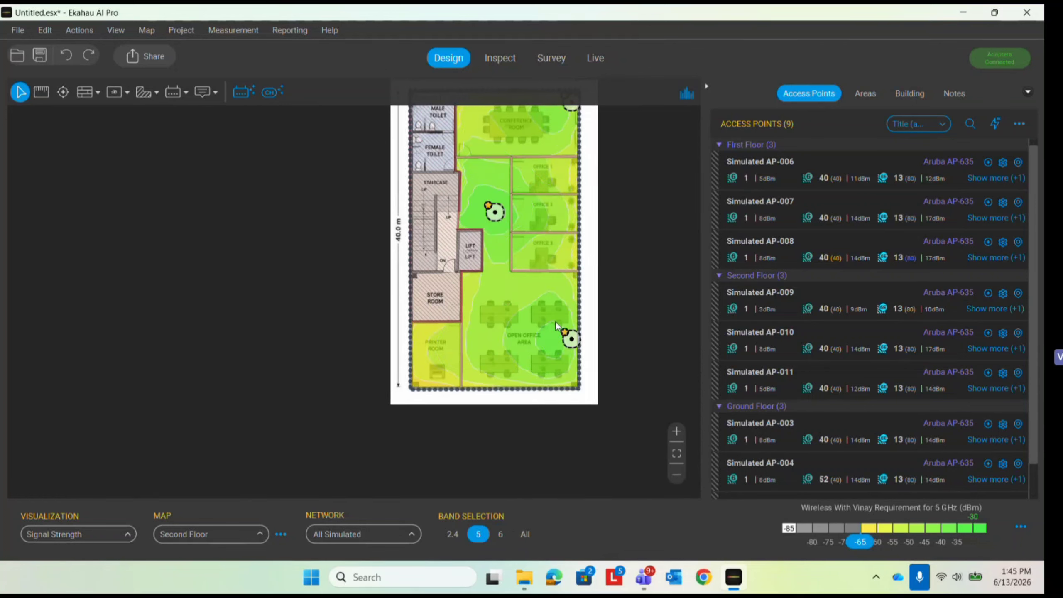
{"action": "left_click", "coordinate": [453, 534]}
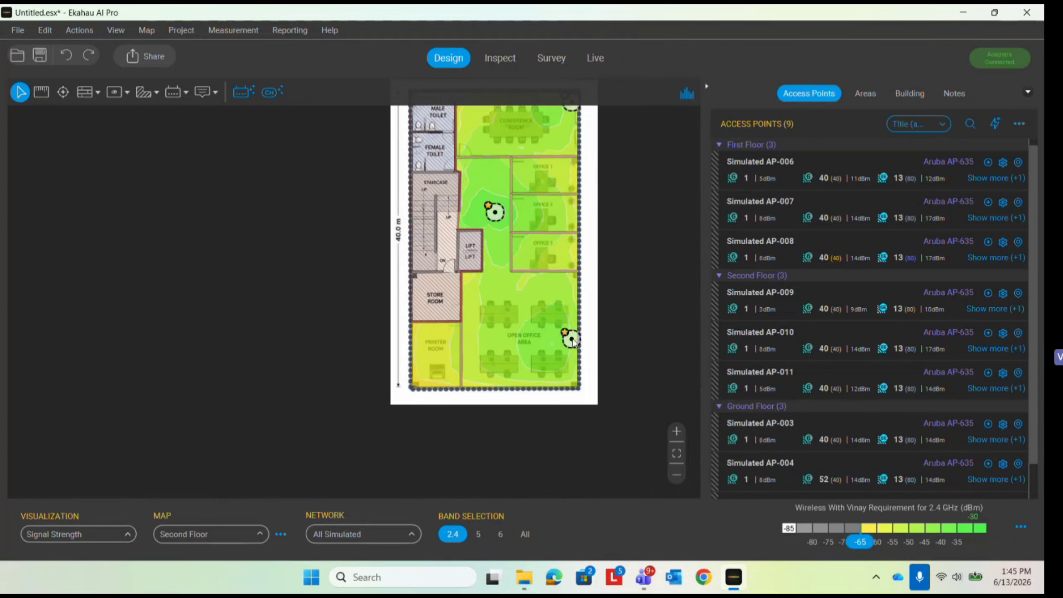
{"action": "mouse_move", "coordinate": [426, 355]}
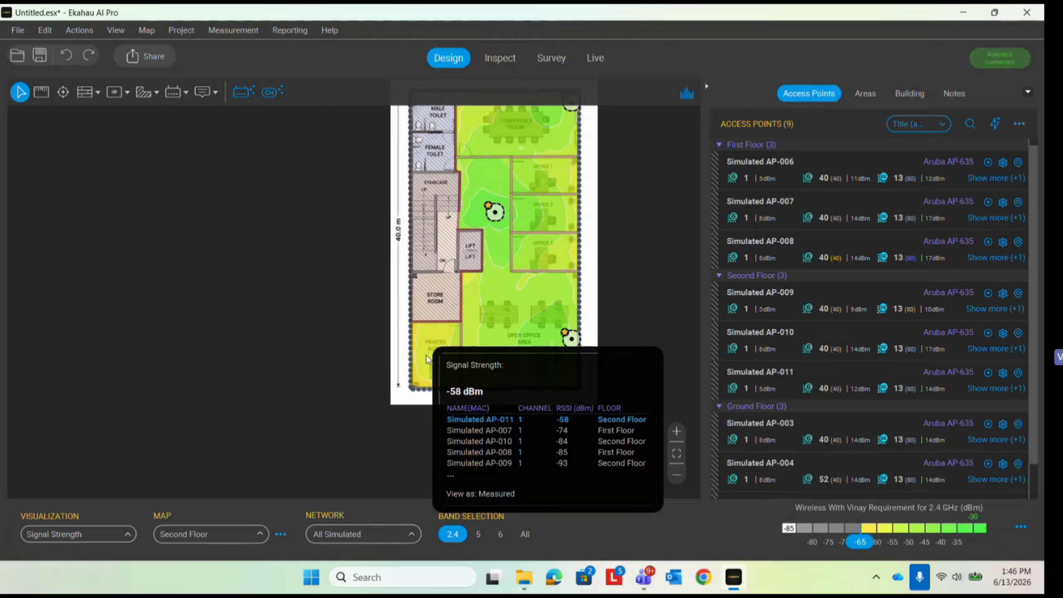
{"action": "scroll", "coordinate": [426, 354], "scroll_direction": "up", "scroll_amount": 7}
{"action": "scroll", "coordinate": [367, 361], "scroll_direction": "down", "scroll_amount": 6}
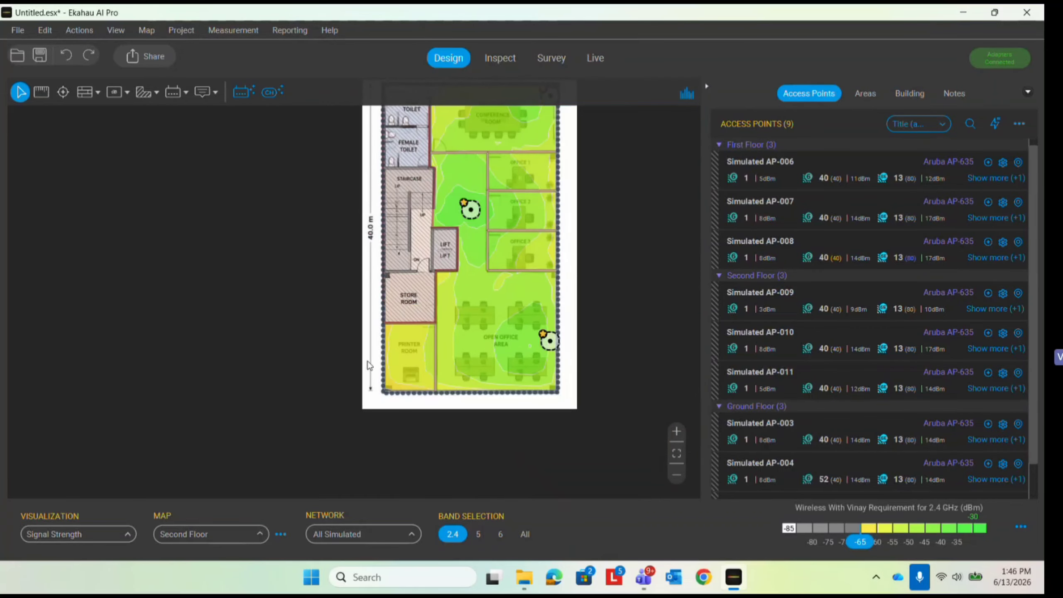
{"action": "left_click", "coordinate": [478, 534]}
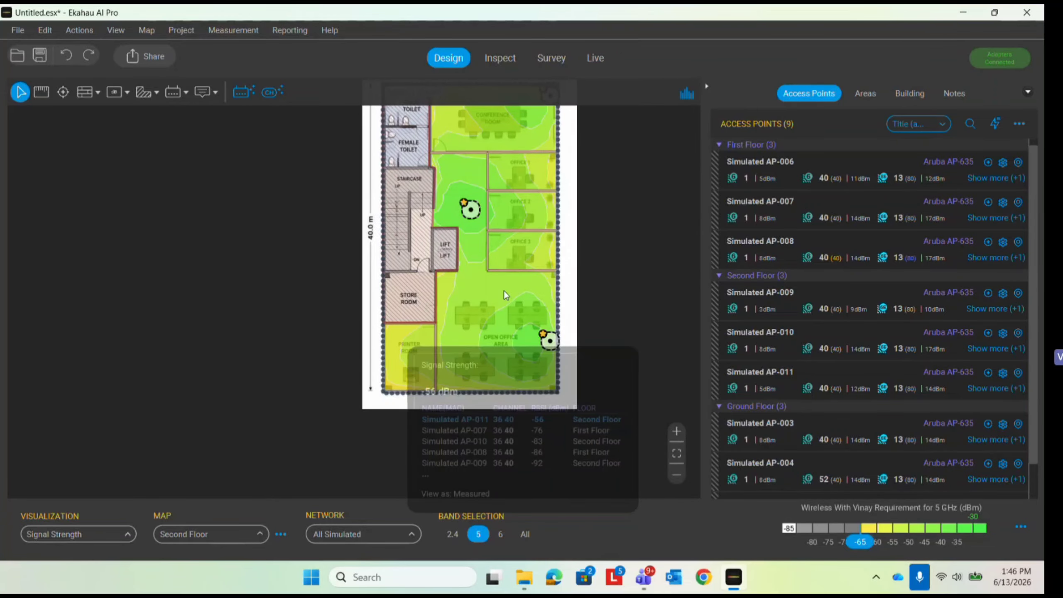
{"action": "scroll", "coordinate": [515, 311], "scroll_direction": "down", "scroll_amount": 3}
{"action": "scroll", "coordinate": [517, 308], "scroll_direction": "up", "scroll_amount": 4}
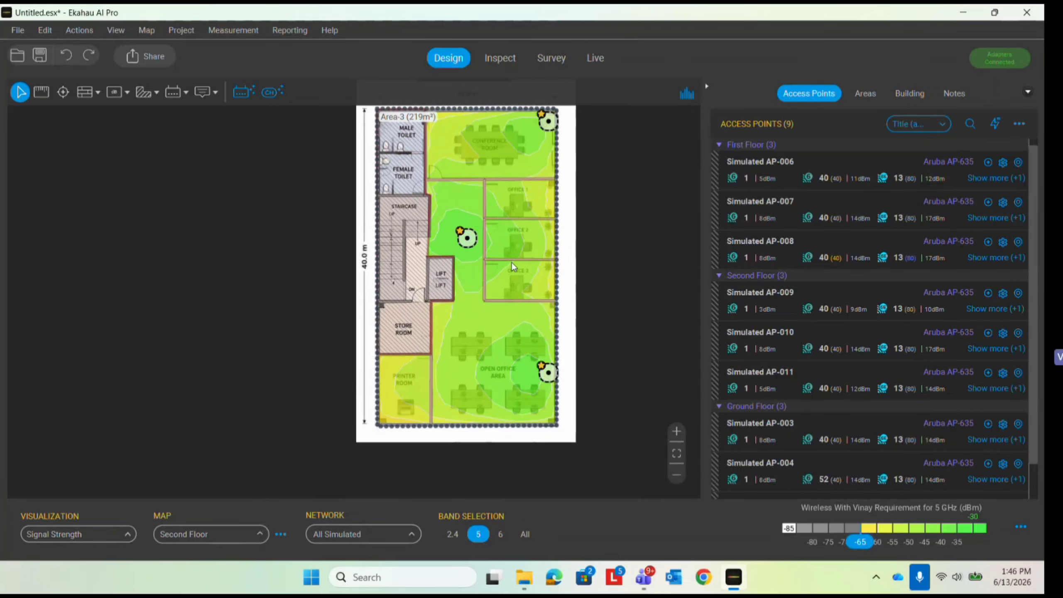
Switch the Second Floor visualization to Channel Interference for the 5 GHz band
{"action": "scroll", "coordinate": [487, 292], "scroll_direction": "down", "scroll_amount": 1}
{"action": "left_click", "coordinate": [101, 541]}
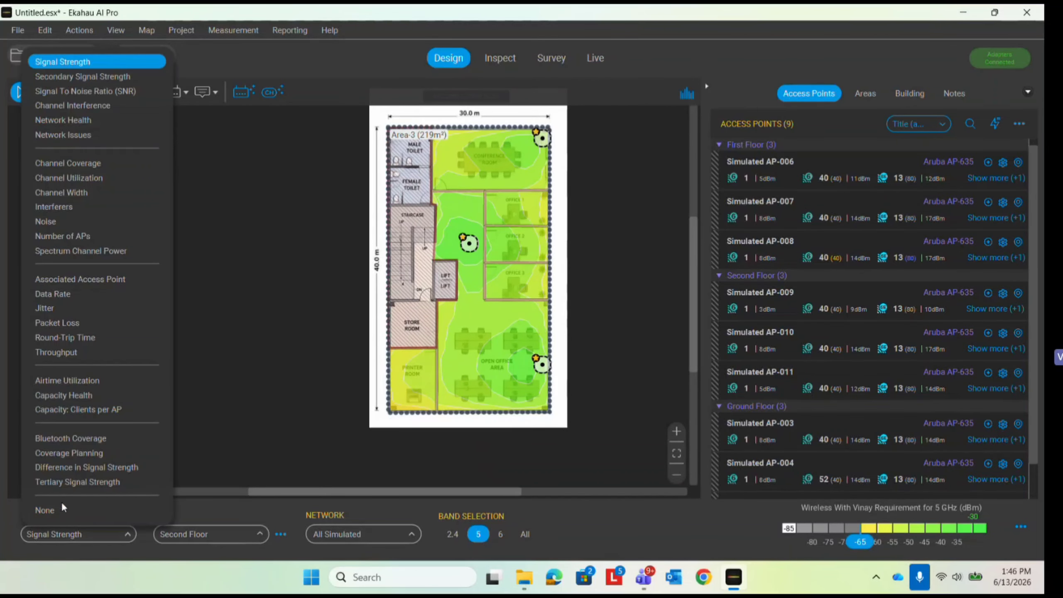
{"action": "left_click", "coordinate": [83, 108]}
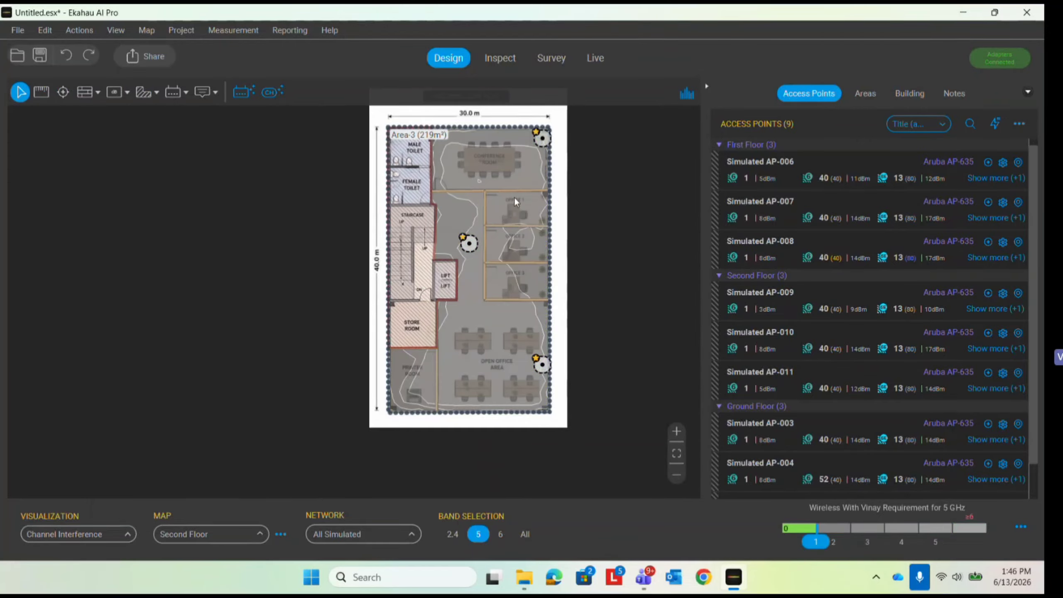
Inspect the Second Floor's 5 GHz channel interference in the corridor and Open Office Area, isolating the radio of First Floor Simulated AP-008
{"action": "left_click", "coordinate": [500, 58]}
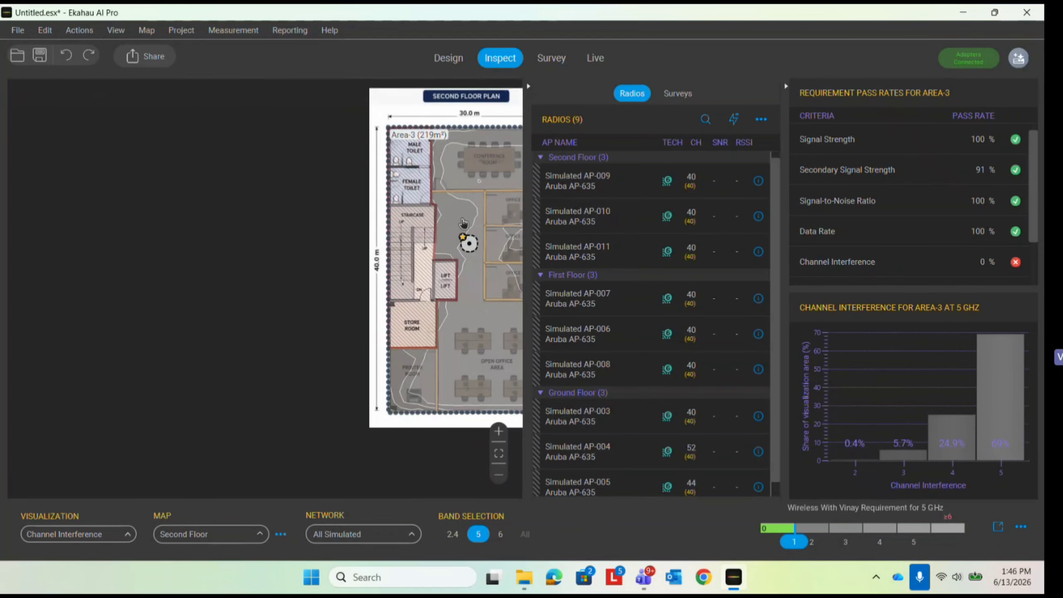
{"action": "left_click", "coordinate": [460, 218]}
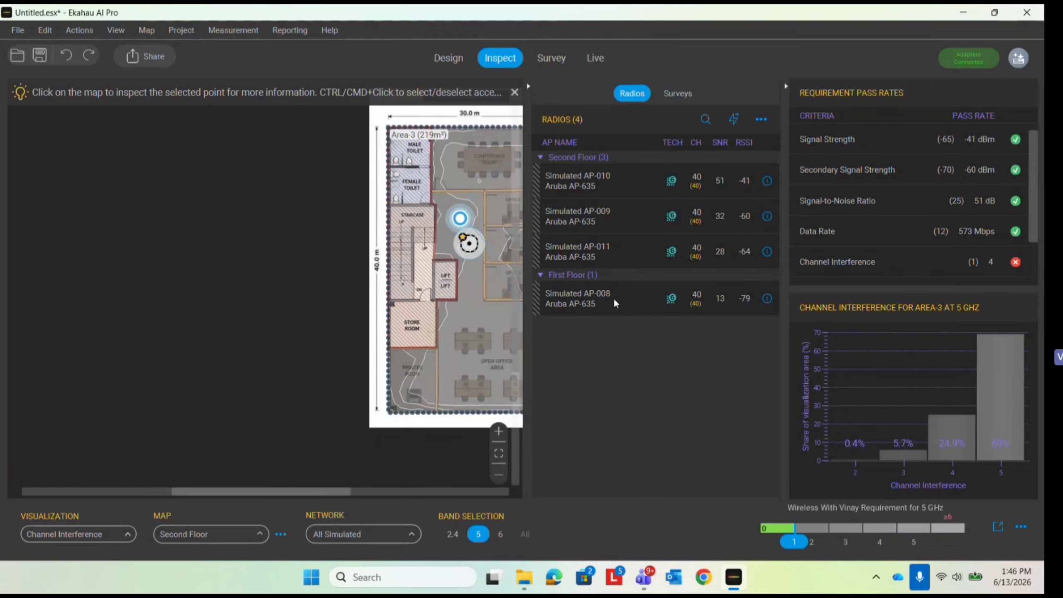
{"action": "left_click", "coordinate": [639, 300]}
{"action": "scroll", "coordinate": [154, 197], "scroll_direction": "down", "scroll_amount": 2}
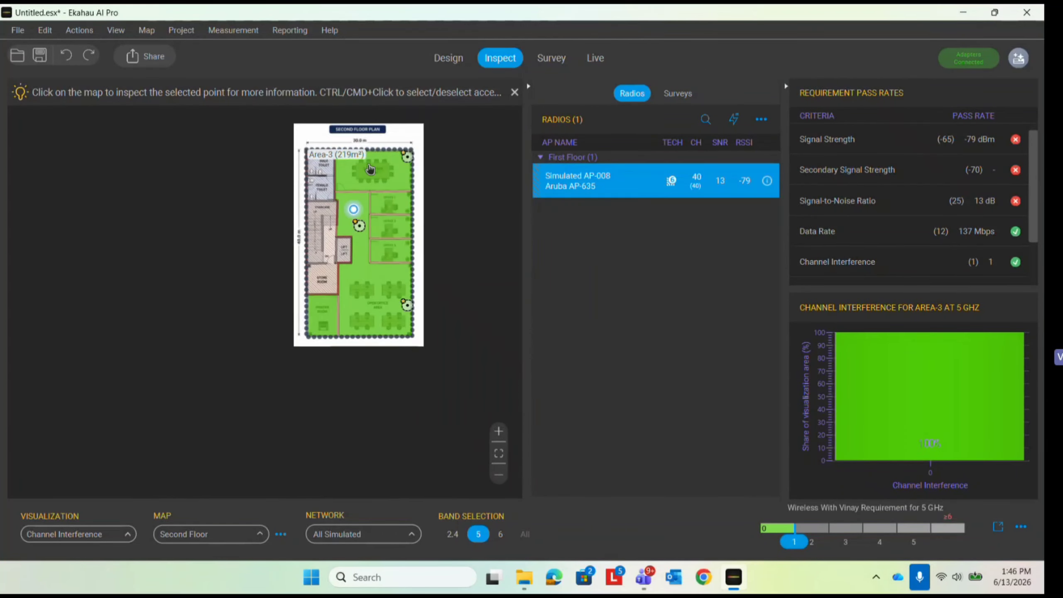
{"action": "scroll", "coordinate": [372, 211], "scroll_direction": "up", "scroll_amount": 2}
{"action": "left_click", "coordinate": [367, 302]}
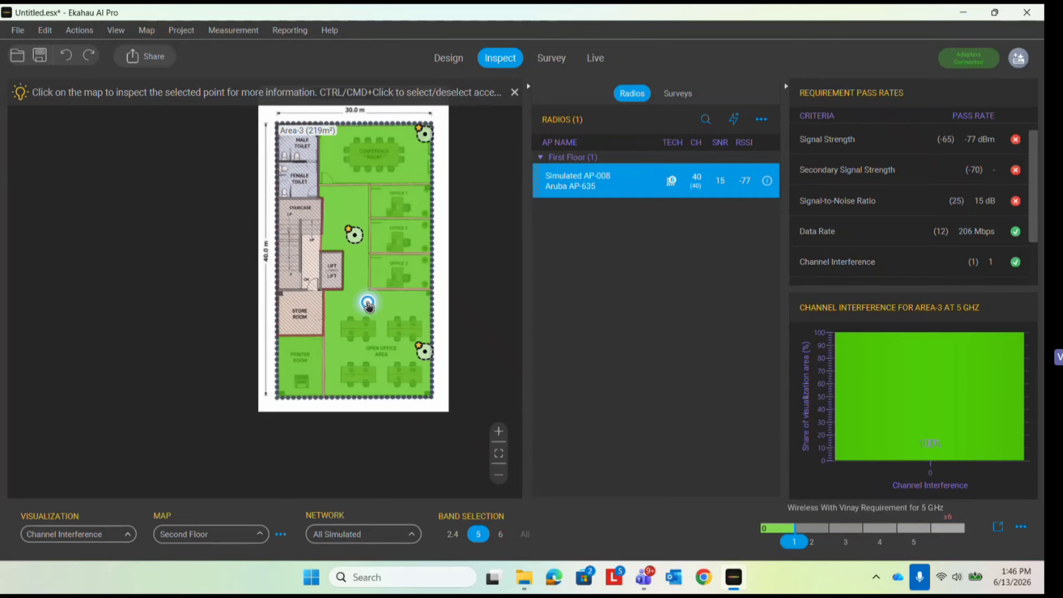
Set the map visualization to None and return to the Design view of the Second Floor
{"action": "left_click", "coordinate": [448, 58]}
{"action": "left_click", "coordinate": [500, 58]}
{"action": "left_click", "coordinate": [78, 534]}
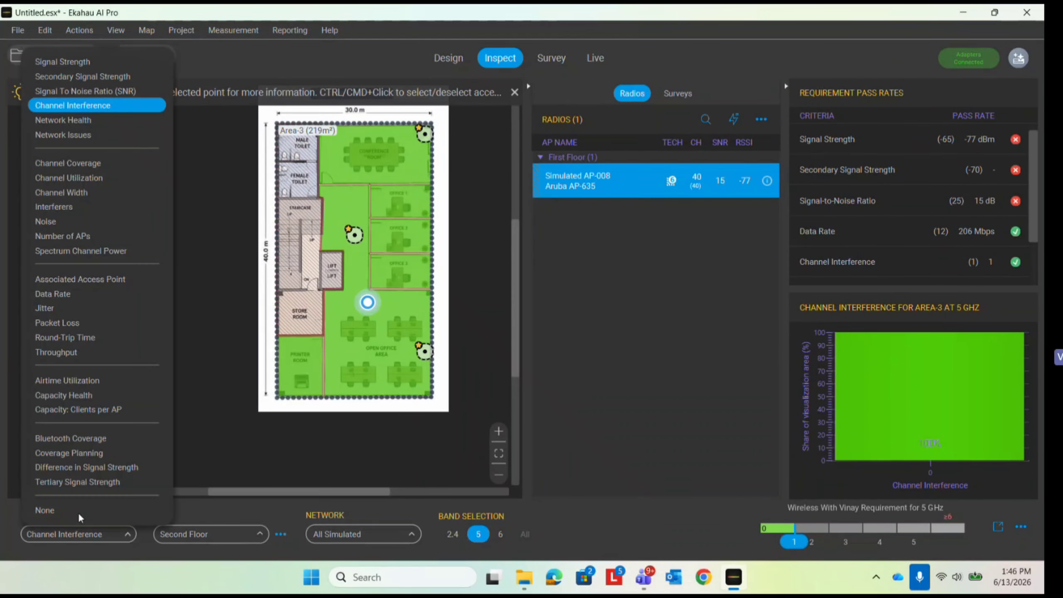
{"action": "left_click", "coordinate": [46, 508]}
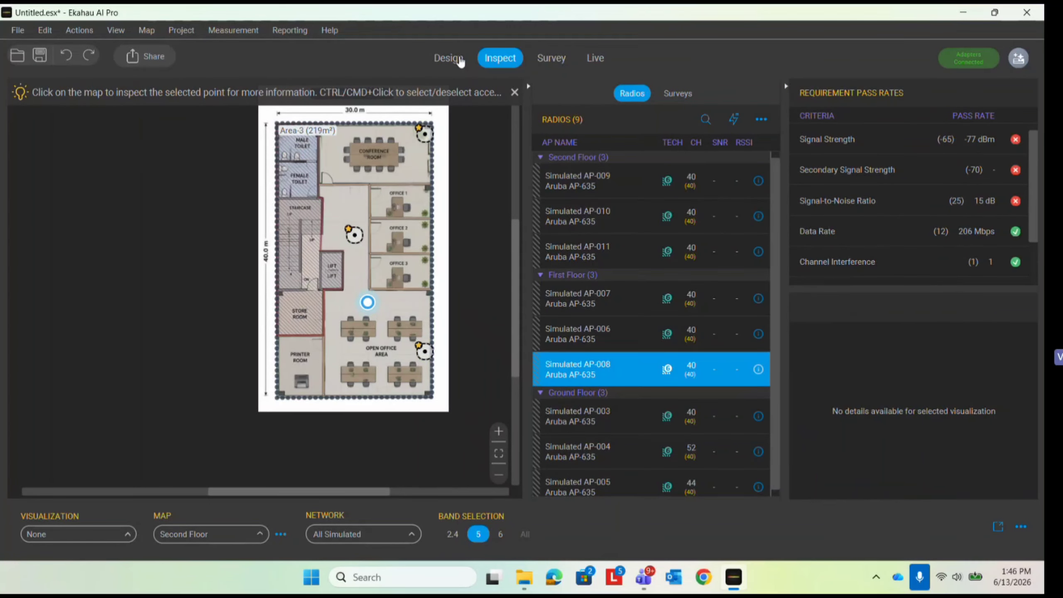
{"action": "left_click", "coordinate": [454, 59]}
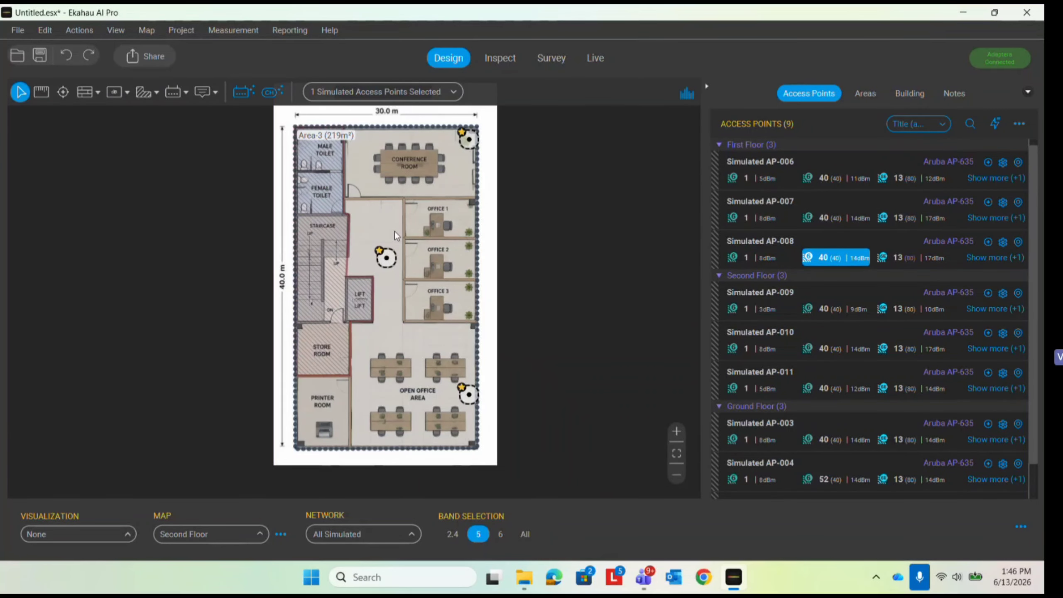
Open the Channel Planner, turn off disabling of unnecessary 2.4 GHz radios and set the 5 GHz channel width to 40 MHz
{"action": "left_click", "coordinate": [268, 92]}
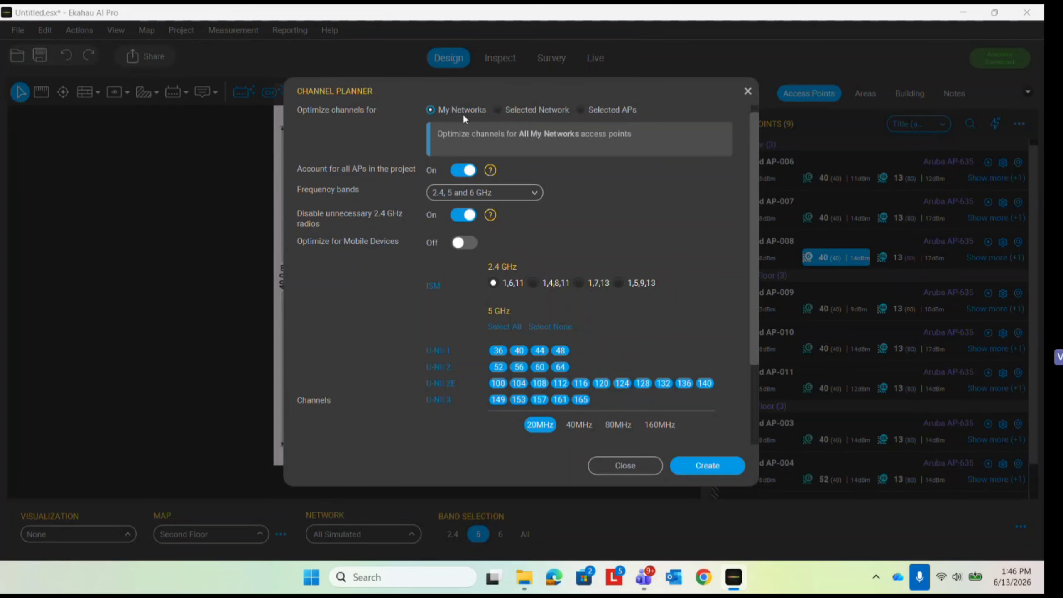
{"action": "left_click", "coordinate": [463, 170]}
{"action": "left_click", "coordinate": [461, 169]}
{"action": "scroll", "coordinate": [540, 318], "scroll_direction": "down", "scroll_amount": 2}
{"action": "left_click", "coordinate": [584, 341]}
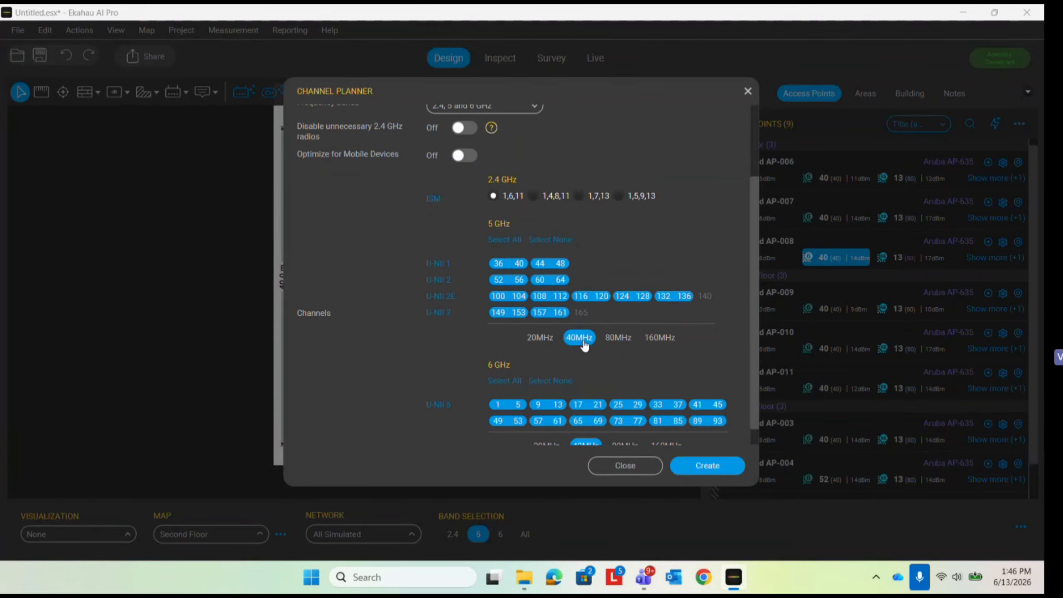
Set the 6 GHz channel width to 80 MHz, create the channel plan and dismiss the planning summary
{"action": "scroll", "coordinate": [585, 347], "scroll_direction": "down", "scroll_amount": 1}
{"action": "left_click", "coordinate": [625, 433]}
{"action": "left_click", "coordinate": [699, 461]}
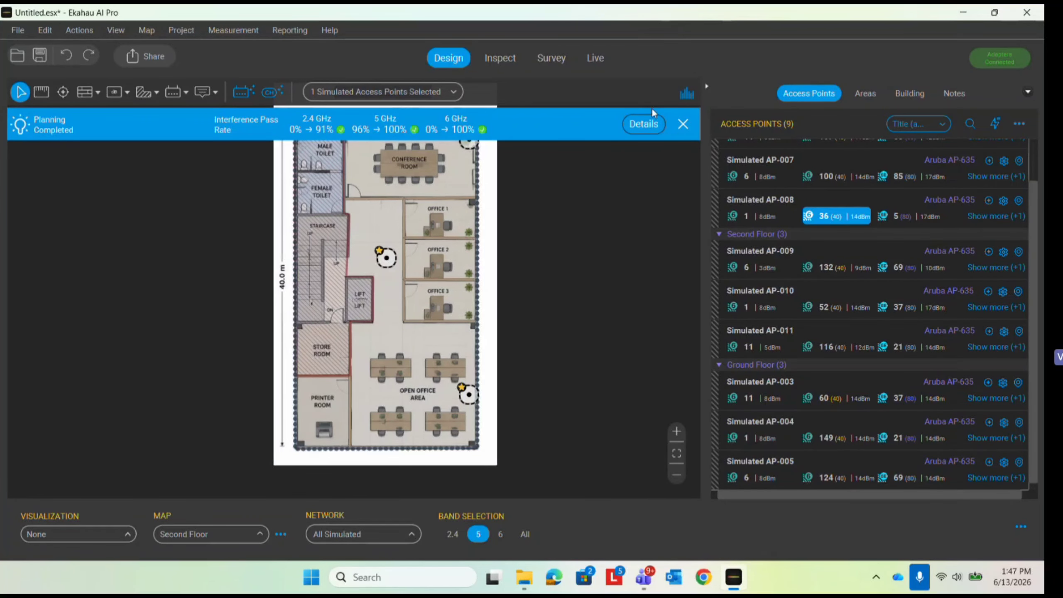
{"action": "left_click", "coordinate": [683, 123]}
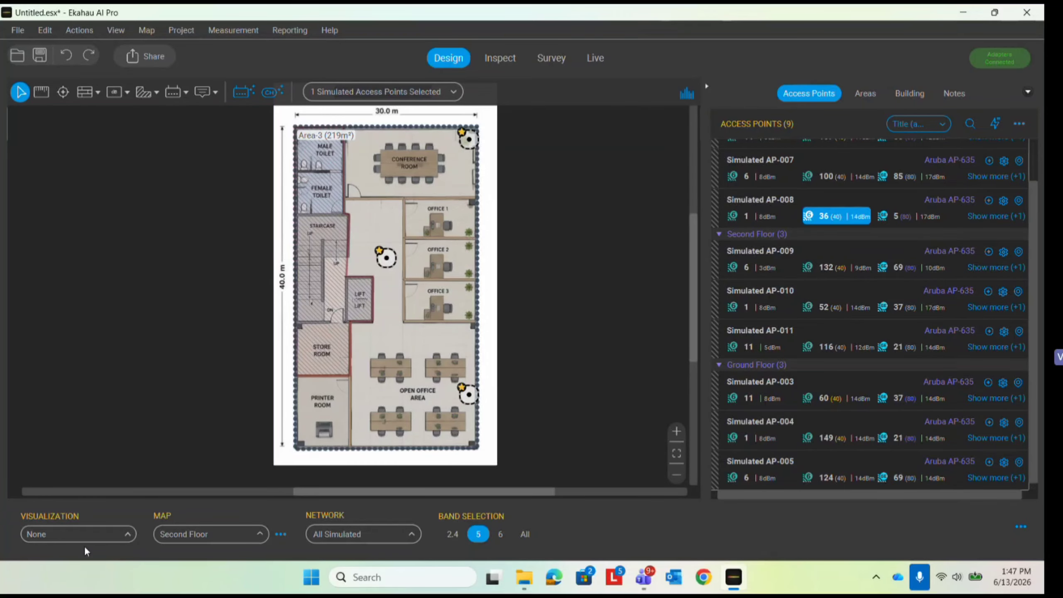
Switch the Second Floor visualization to Network Issues for the 5 GHz band and clear the selected Simulated AP-008 radio
{"action": "left_click", "coordinate": [90, 535]}
{"action": "left_click", "coordinate": [69, 136]}
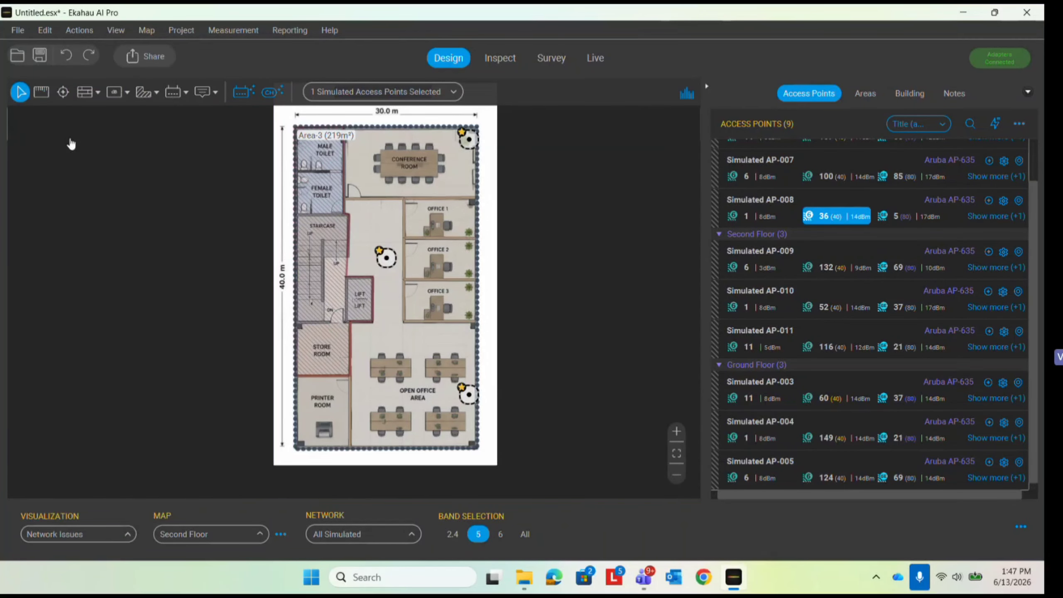
{"action": "left_click", "coordinate": [453, 534]}
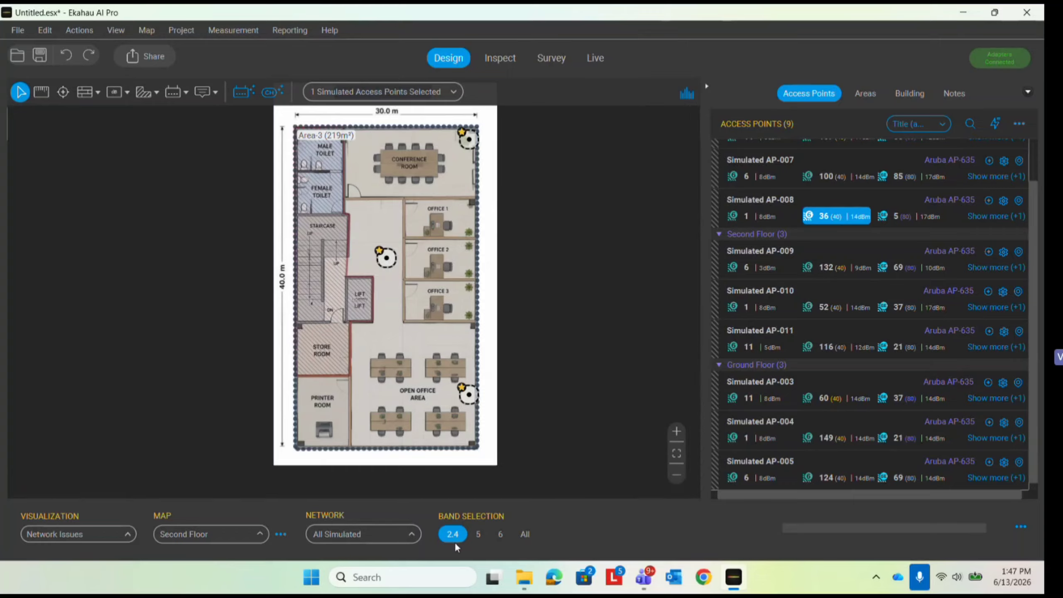
{"action": "left_click", "coordinate": [471, 541]}
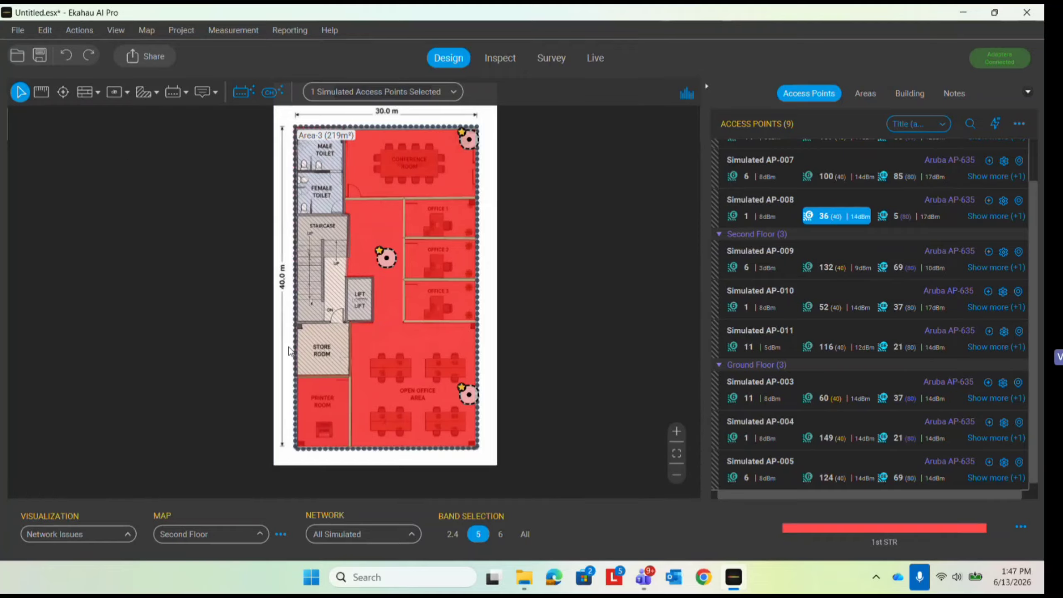
{"action": "left_click", "coordinate": [417, 187]}
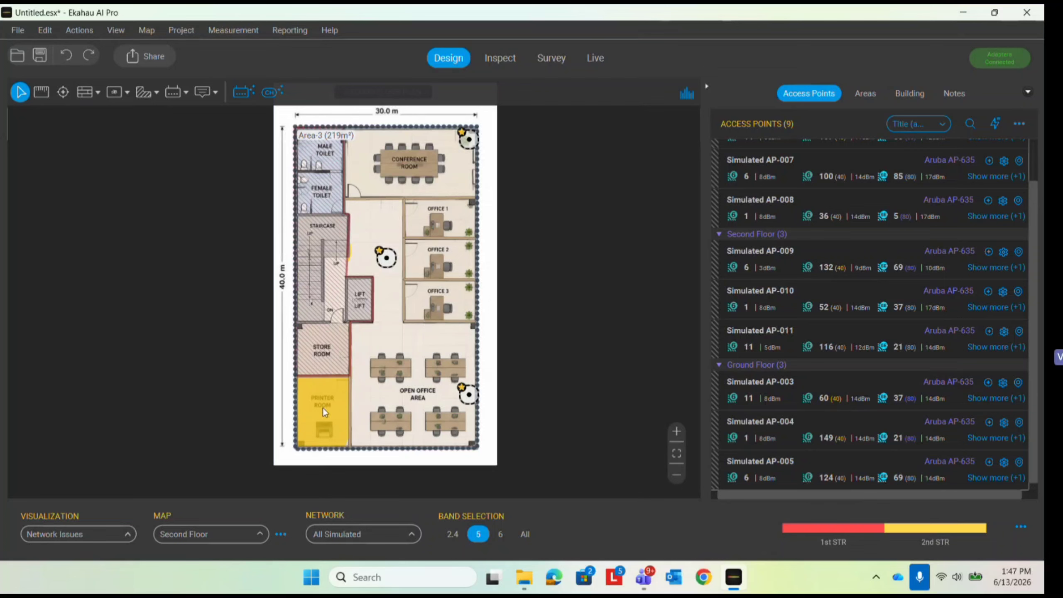
Examine the 5 GHz network issues in the Second Floor's Printer Room and beside the staircase
{"action": "mouse_move", "coordinate": [322, 408]}
{"action": "scroll", "coordinate": [351, 261], "scroll_direction": "up", "scroll_amount": 5}
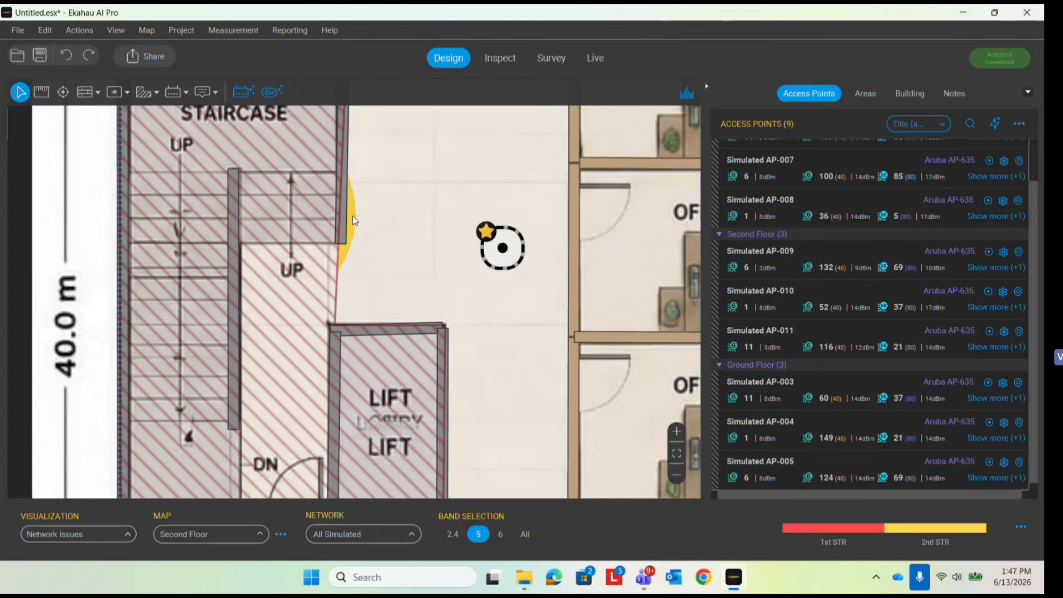
{"action": "scroll", "coordinate": [352, 216], "scroll_direction": "down", "scroll_amount": 5}
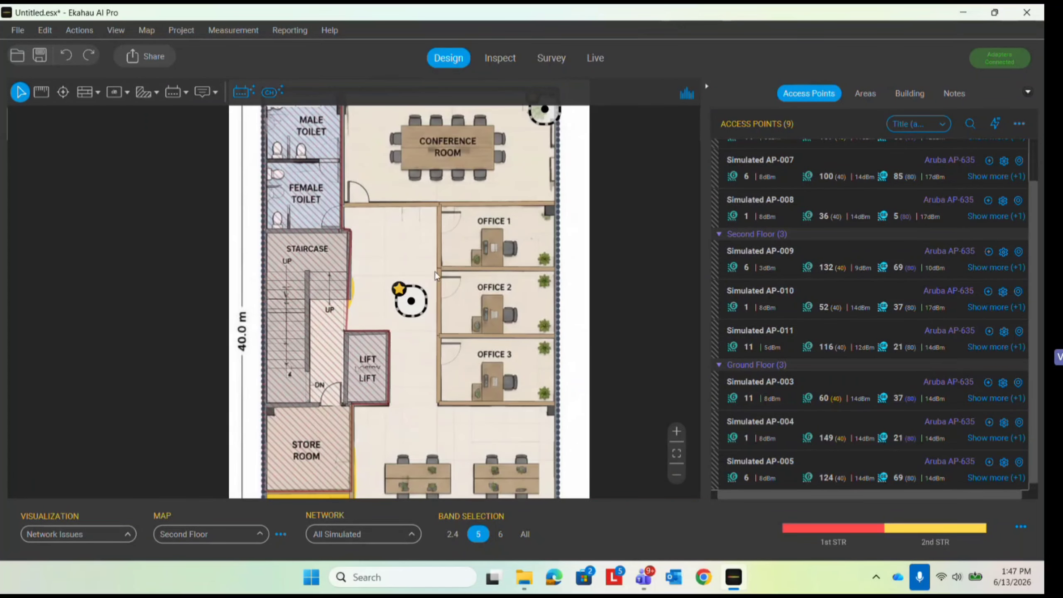
{"action": "scroll", "coordinate": [435, 272], "scroll_direction": "down", "scroll_amount": 3}
{"action": "scroll", "coordinate": [471, 302], "scroll_direction": "up", "scroll_amount": 3}
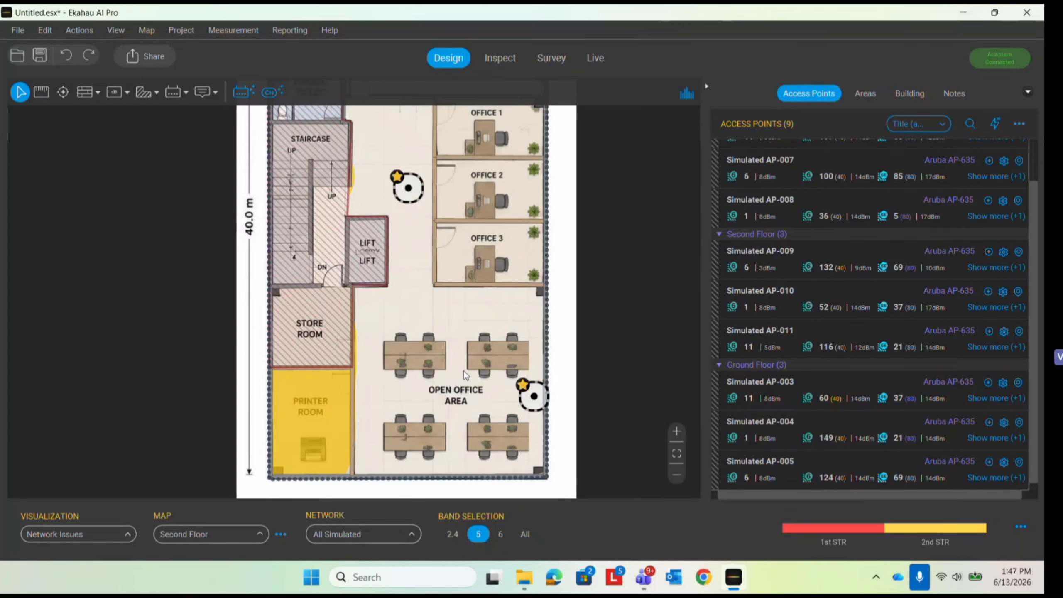
{"action": "scroll", "coordinate": [431, 387], "scroll_direction": "down", "scroll_amount": 3}
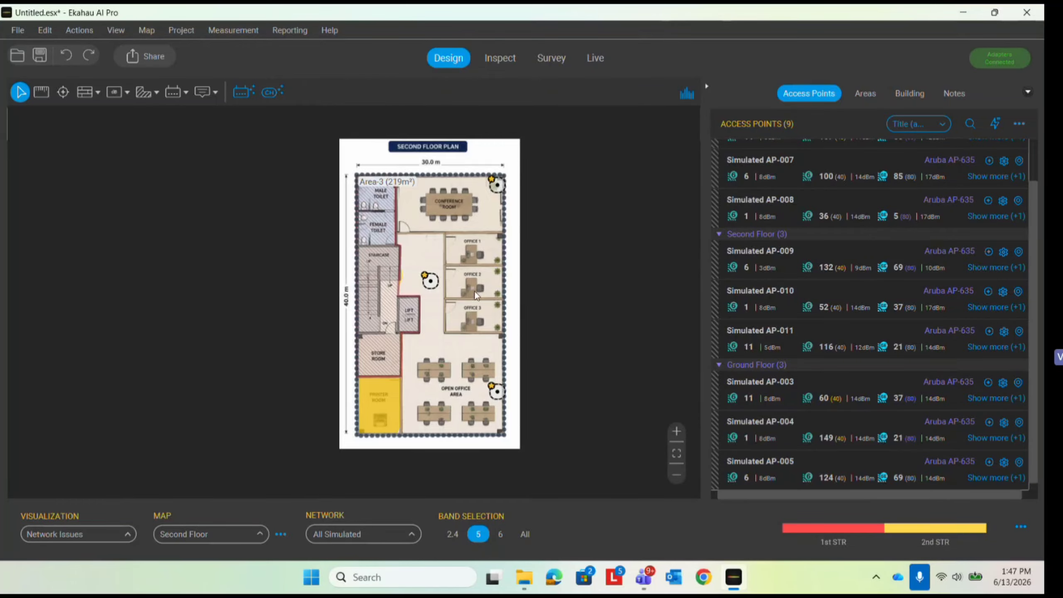
{"action": "scroll", "coordinate": [477, 296], "scroll_direction": "up", "scroll_amount": 1}
Show the Ground Floor map and check it for 5 GHz network issues
{"action": "left_click", "coordinate": [228, 532]}
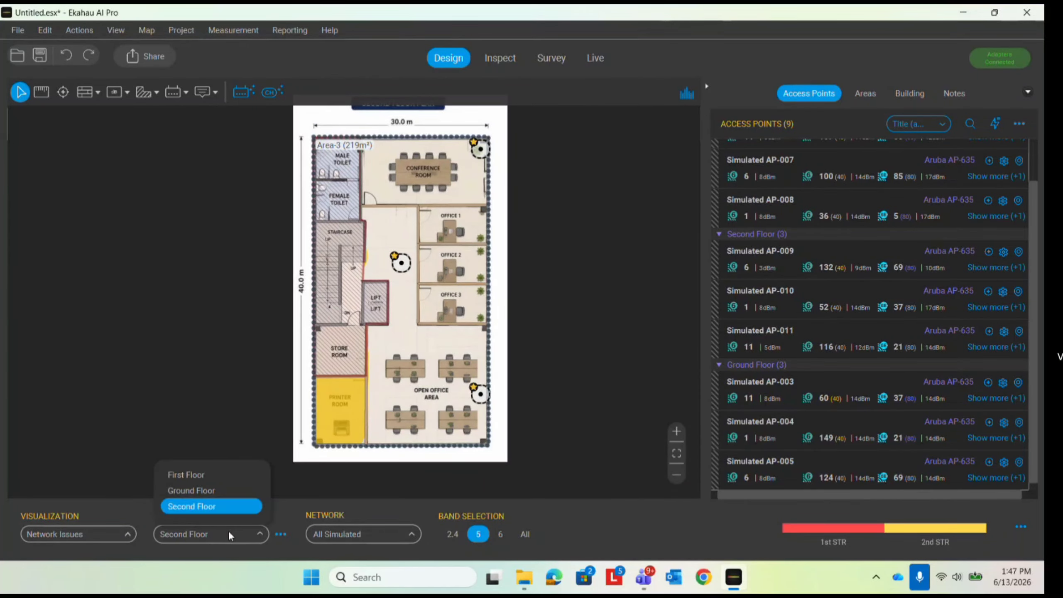
{"action": "left_click", "coordinate": [219, 495]}
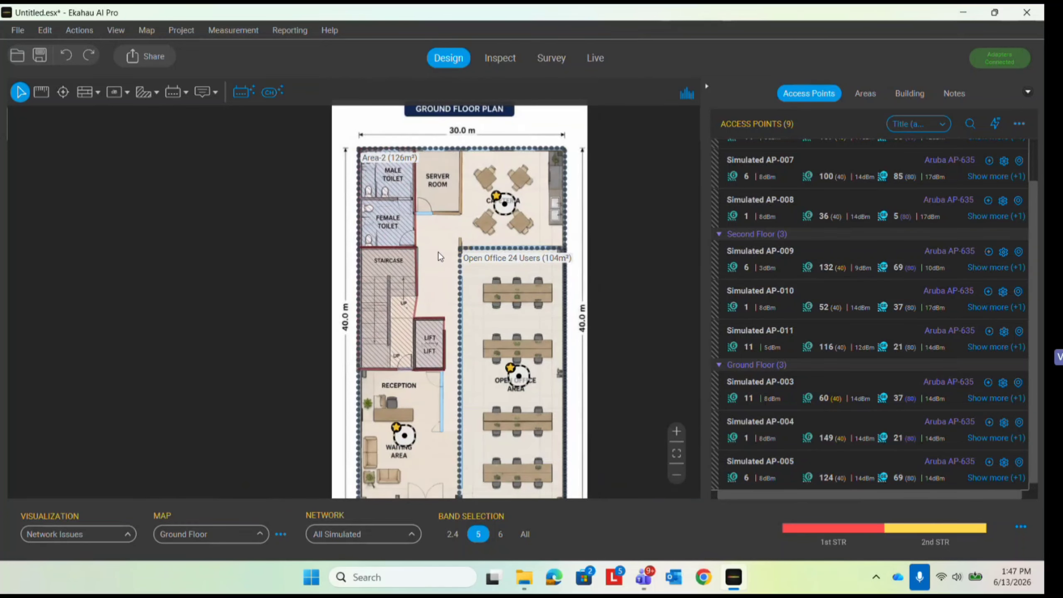
{"action": "scroll", "coordinate": [439, 252], "scroll_direction": "up", "scroll_amount": 1}
Show the First Floor map and examine the network issue in the corner between the staircase and Meeting Room 2
{"action": "left_click", "coordinate": [212, 534]}
{"action": "left_click", "coordinate": [210, 473]}
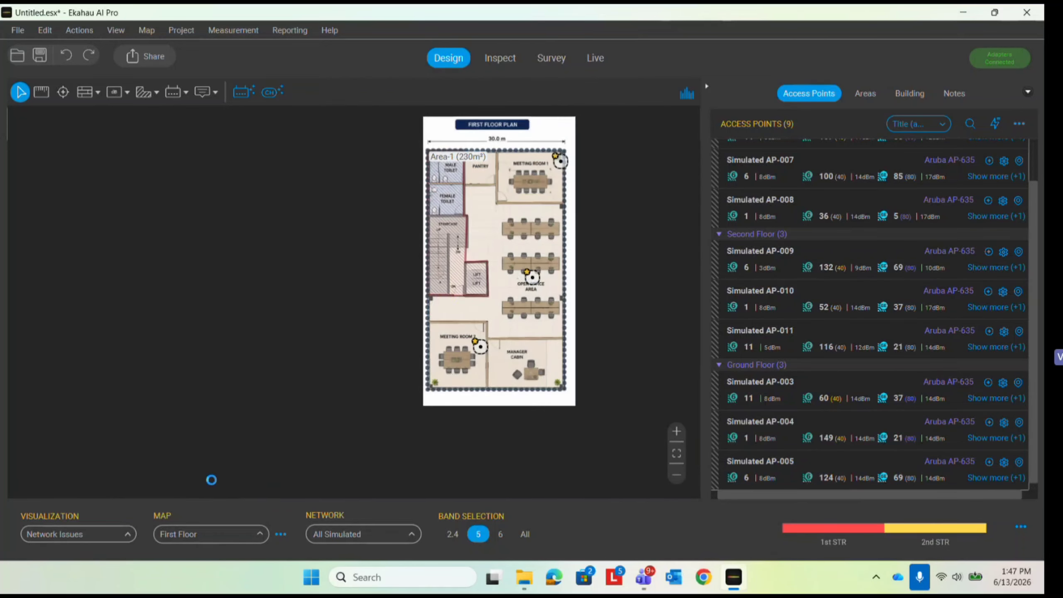
{"action": "scroll", "coordinate": [467, 303], "scroll_direction": "up", "scroll_amount": 3}
{"action": "scroll", "coordinate": [467, 303], "scroll_direction": "up", "scroll_amount": 2}
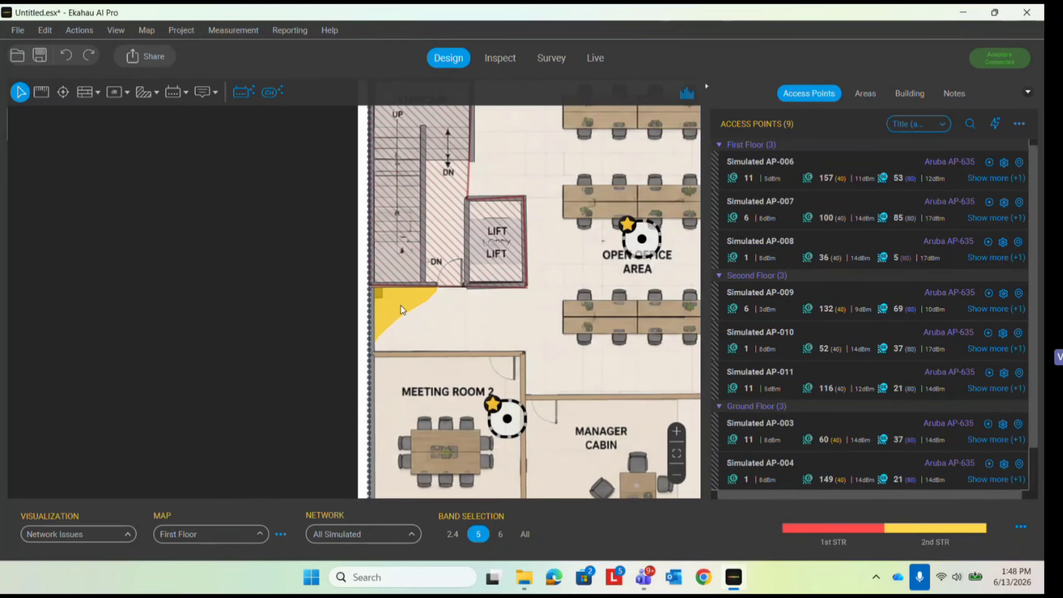
{"action": "mouse_move", "coordinate": [400, 305]}
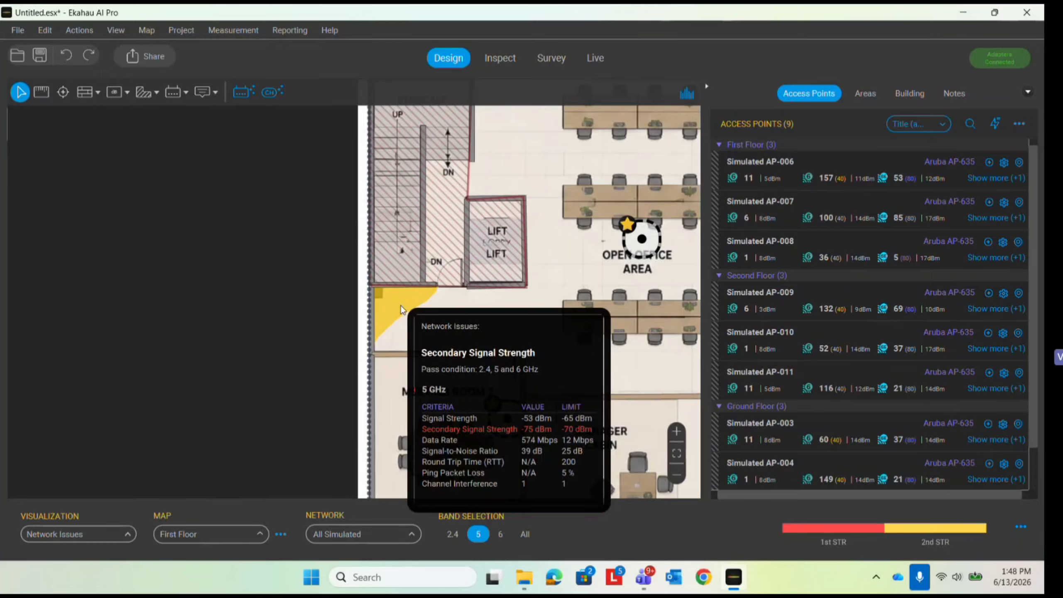
{"action": "scroll", "coordinate": [412, 289], "scroll_direction": "down", "scroll_amount": 2}
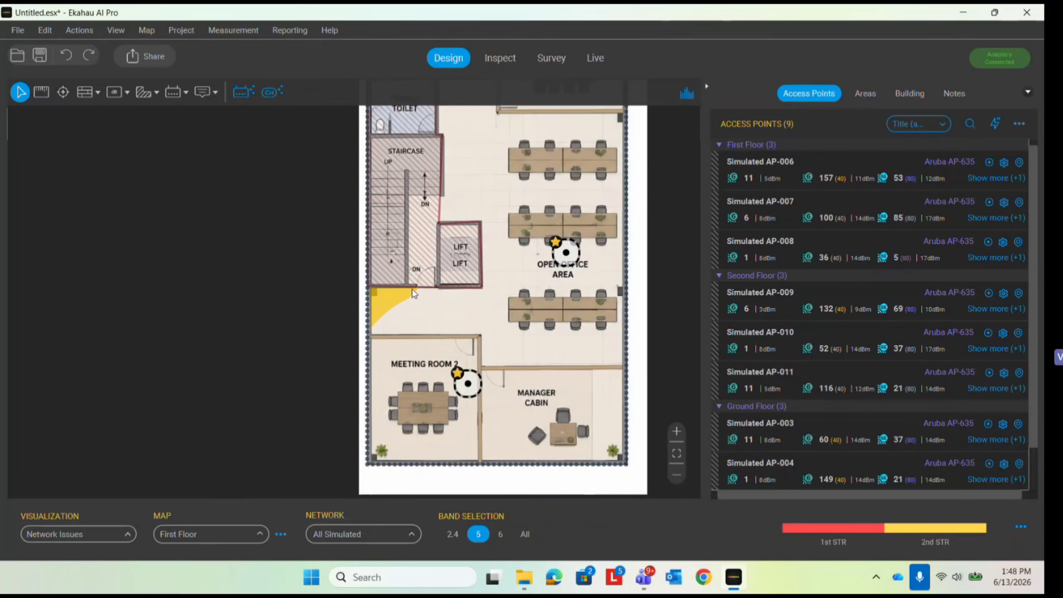
{"action": "scroll", "coordinate": [412, 290], "scroll_direction": "up", "scroll_amount": 1}
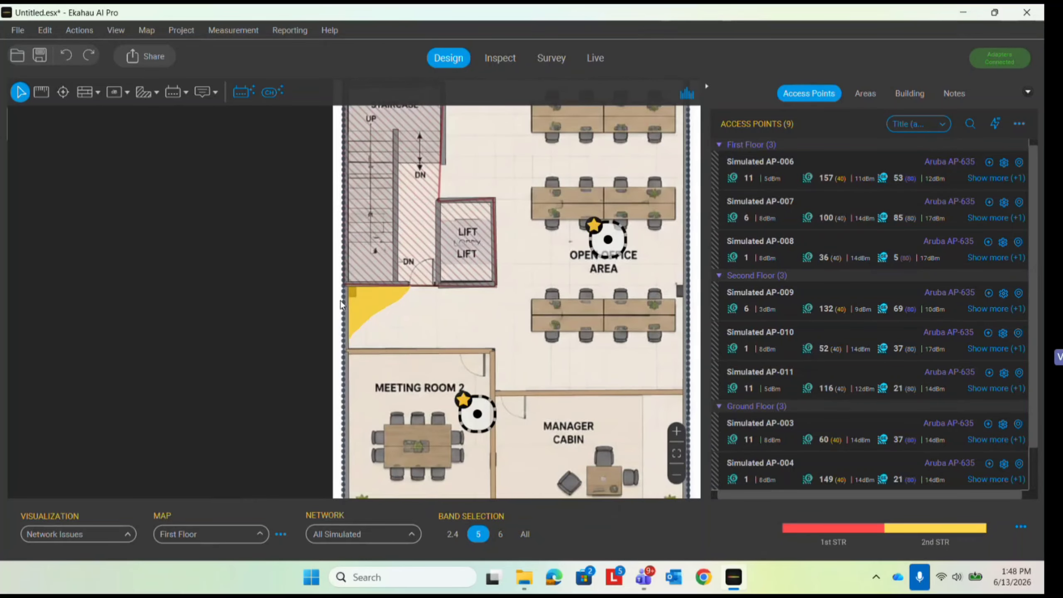
Check the First Floor with only the Meeting Room 2 and Open Office Area access points selected, and clear the selection
{"action": "left_click", "coordinate": [474, 418]}
{"action": "left_click", "coordinate": [604, 243], "text": "ctrl"}
{"action": "left_click", "coordinate": [494, 300]}
{"action": "scroll", "coordinate": [344, 339], "scroll_direction": "down", "scroll_amount": 2}
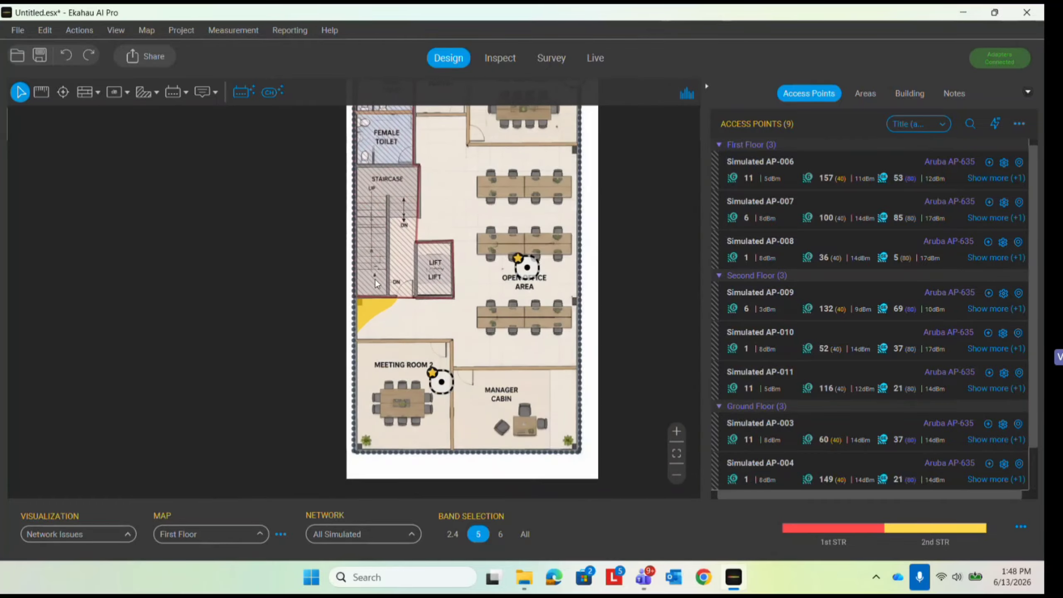
Review the First Floor's 5 GHz Signal Strength and Secondary Signal Strength in the corner between the staircase and Meeting Room 2
{"action": "left_click", "coordinate": [100, 537]}
{"action": "left_click", "coordinate": [82, 64]}
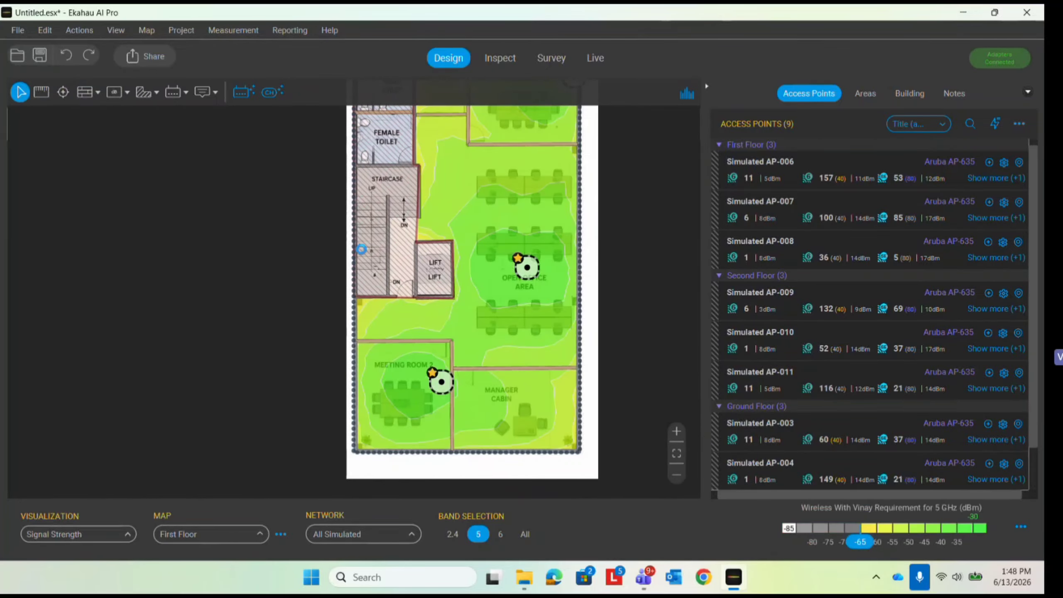
{"action": "scroll", "coordinate": [376, 302], "scroll_direction": "up", "scroll_amount": 2}
{"action": "left_click", "coordinate": [110, 539]}
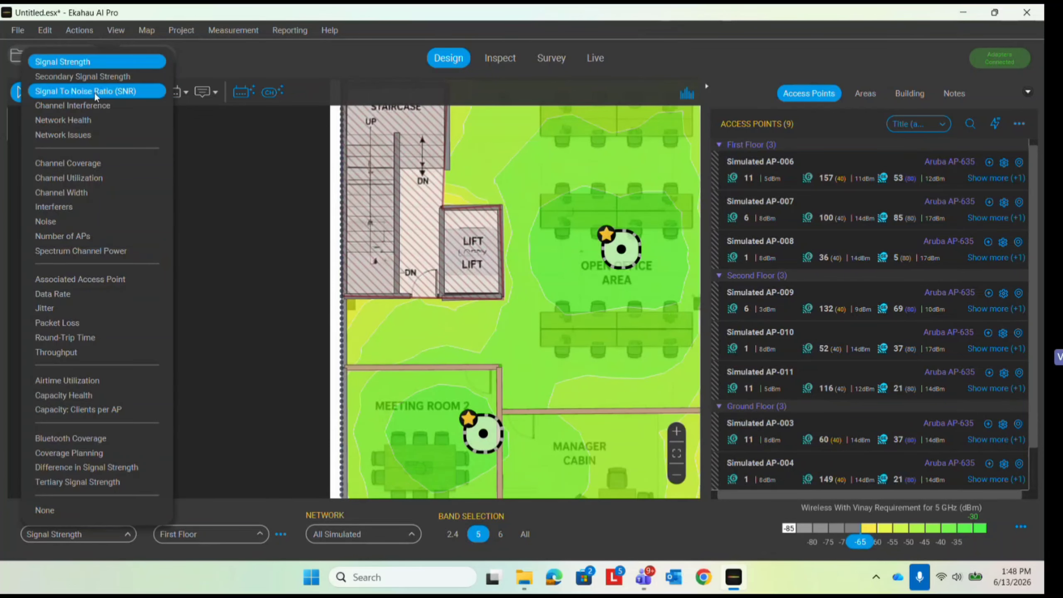
{"action": "left_click", "coordinate": [83, 76]}
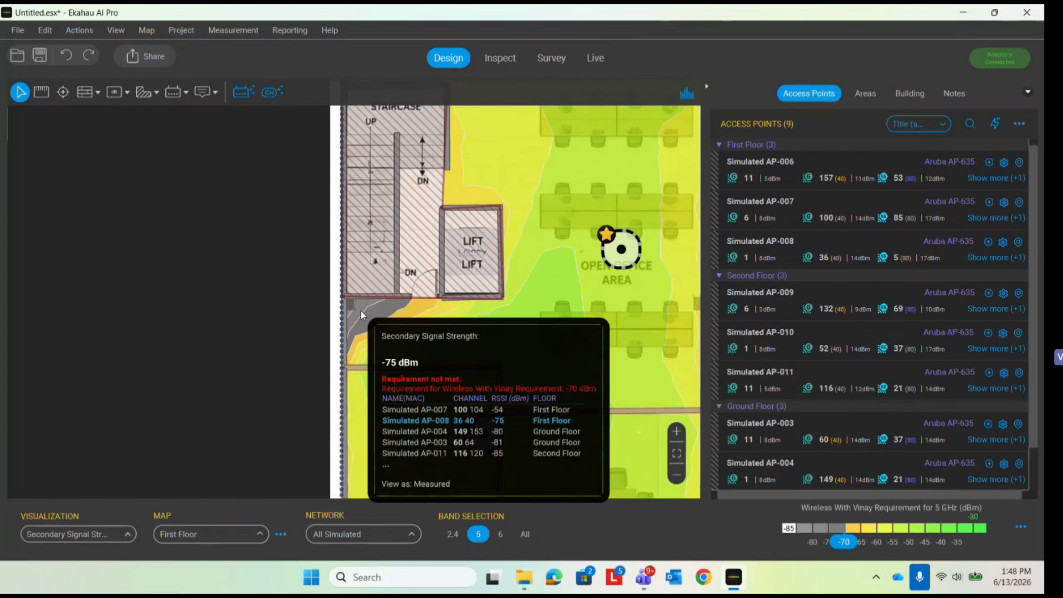
Move Simulated AP-008 in the First Floor's Open Office Area down to the lowest desk row and switch the visualization to Network Issues
{"action": "scroll", "coordinate": [417, 221], "scroll_direction": "down", "scroll_amount": 4}
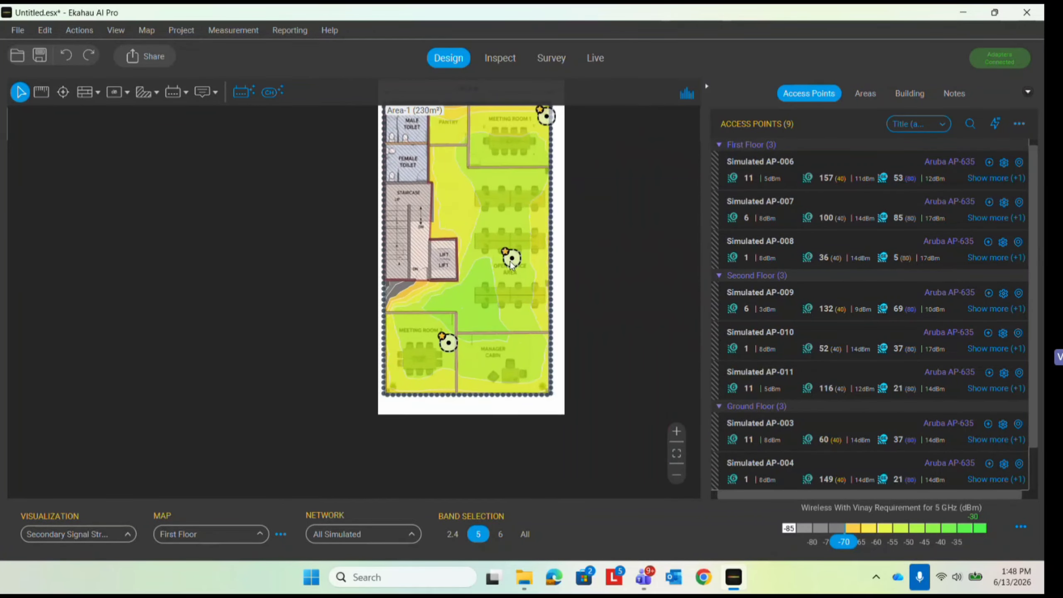
{"action": "left_click_drag", "start_coordinate": [514, 264], "coordinate": [524, 286]}
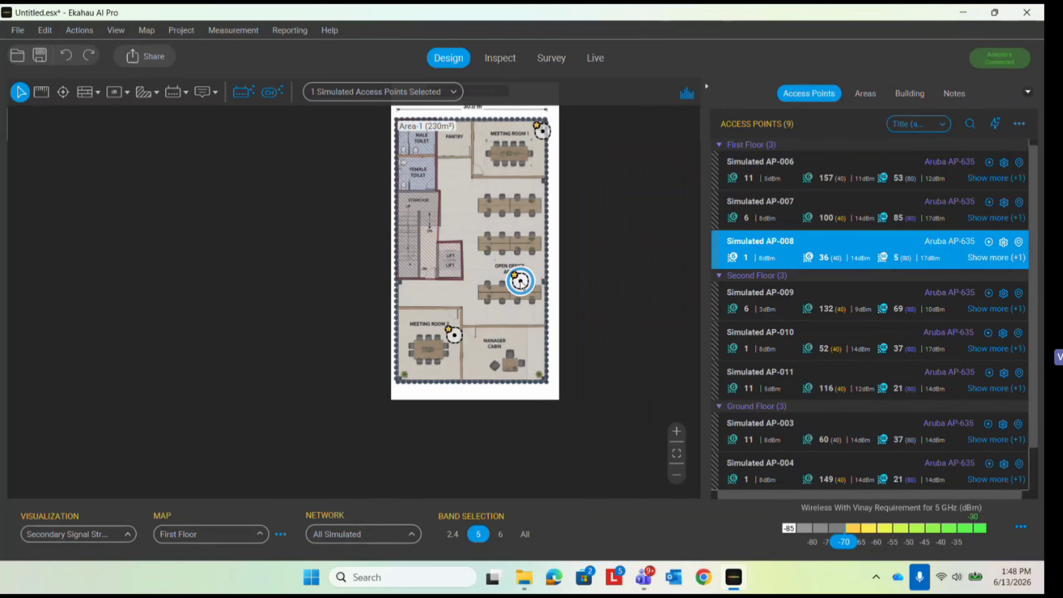
{"action": "left_click", "coordinate": [449, 291]}
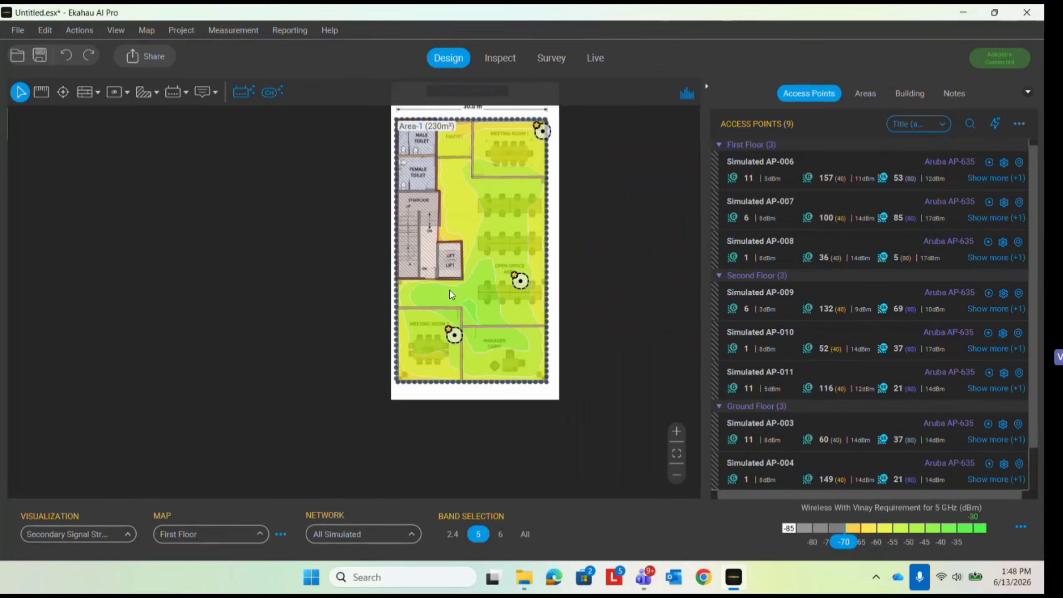
{"action": "left_click", "coordinate": [92, 540]}
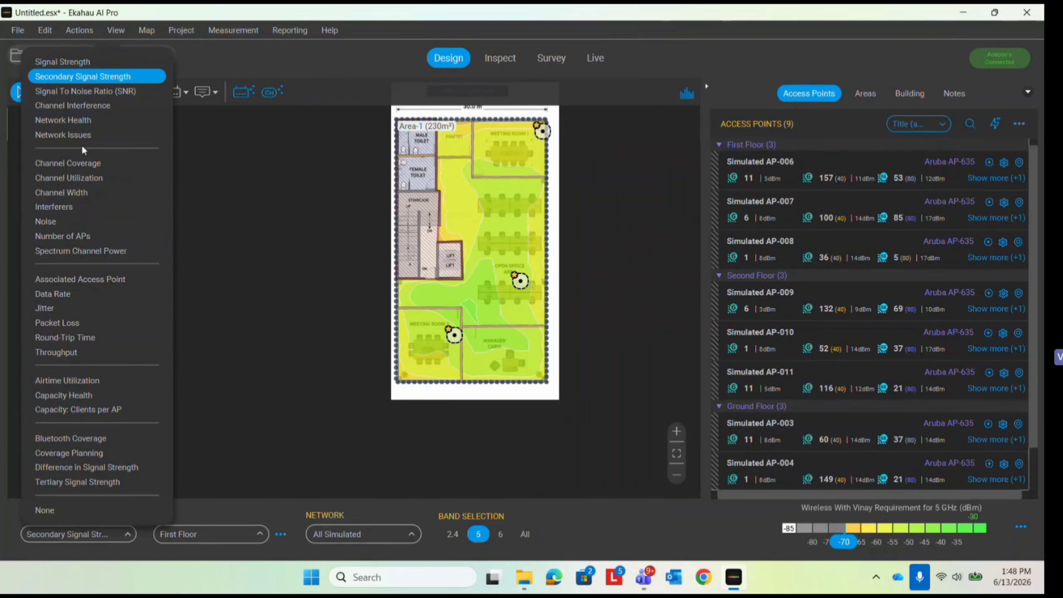
{"action": "left_click", "coordinate": [81, 136]}
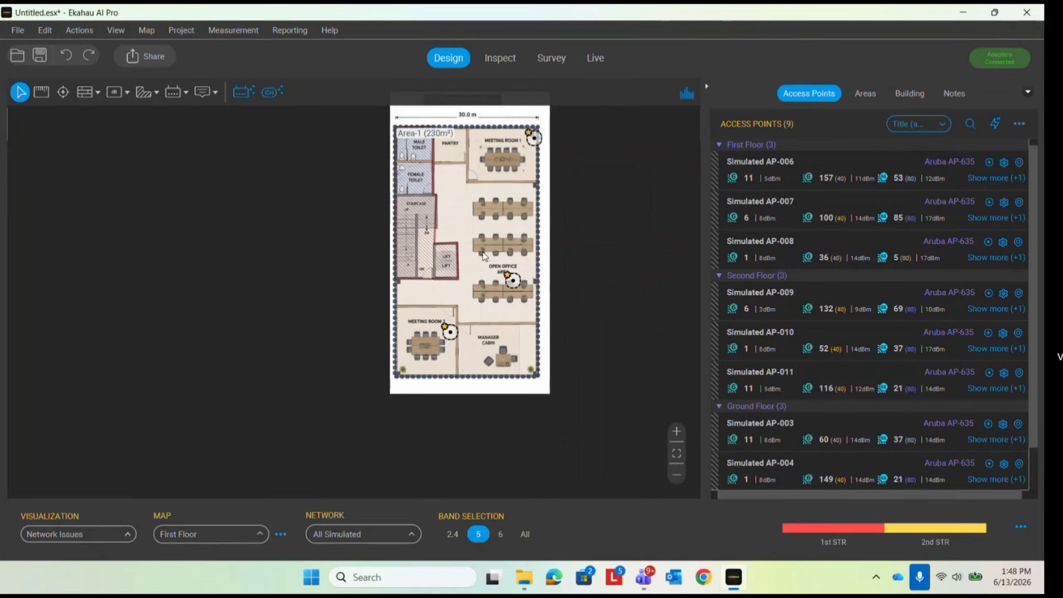
Switch the First Floor visualization from Network Issues to Signal Strength and examine the 5 GHz coverage around the staircase and lift
{"action": "left_click", "coordinate": [513, 280]}
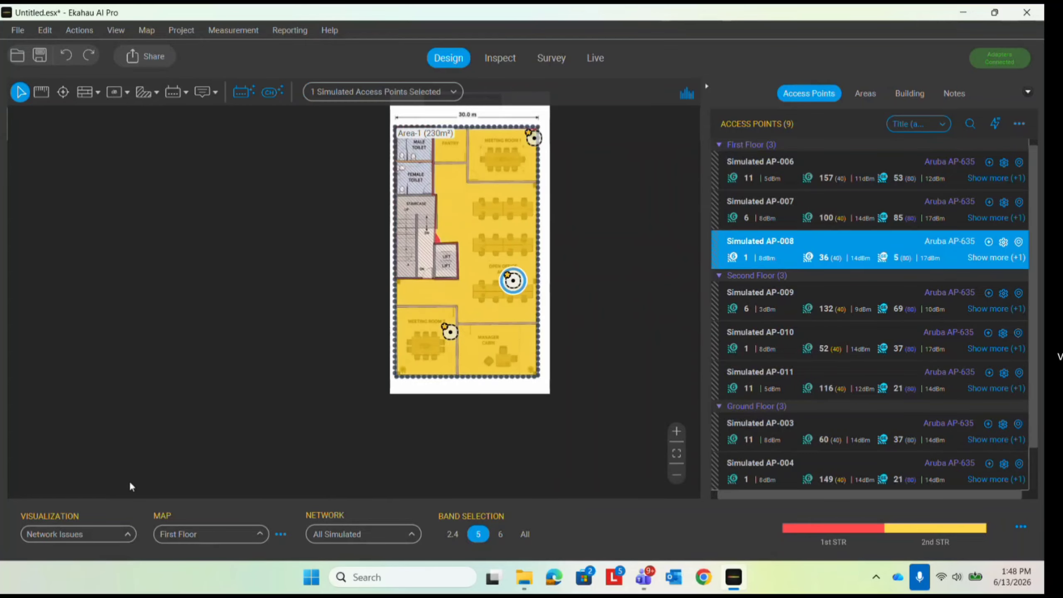
{"action": "left_click", "coordinate": [471, 260]}
{"action": "left_click", "coordinate": [124, 535]}
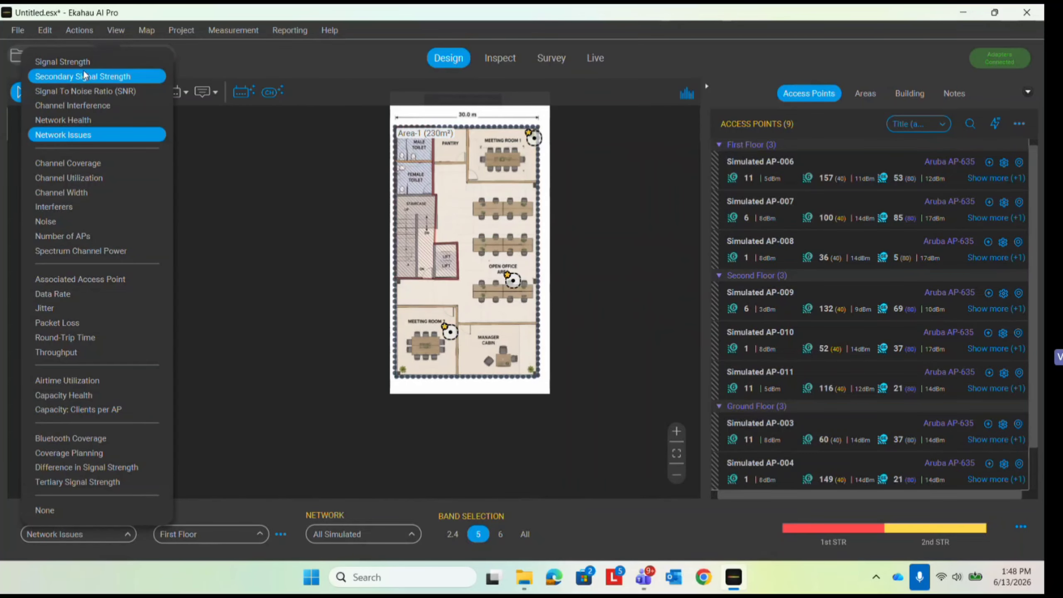
{"action": "left_click", "coordinate": [62, 62]}
{"action": "scroll", "coordinate": [419, 197], "scroll_direction": "up", "scroll_amount": 6}
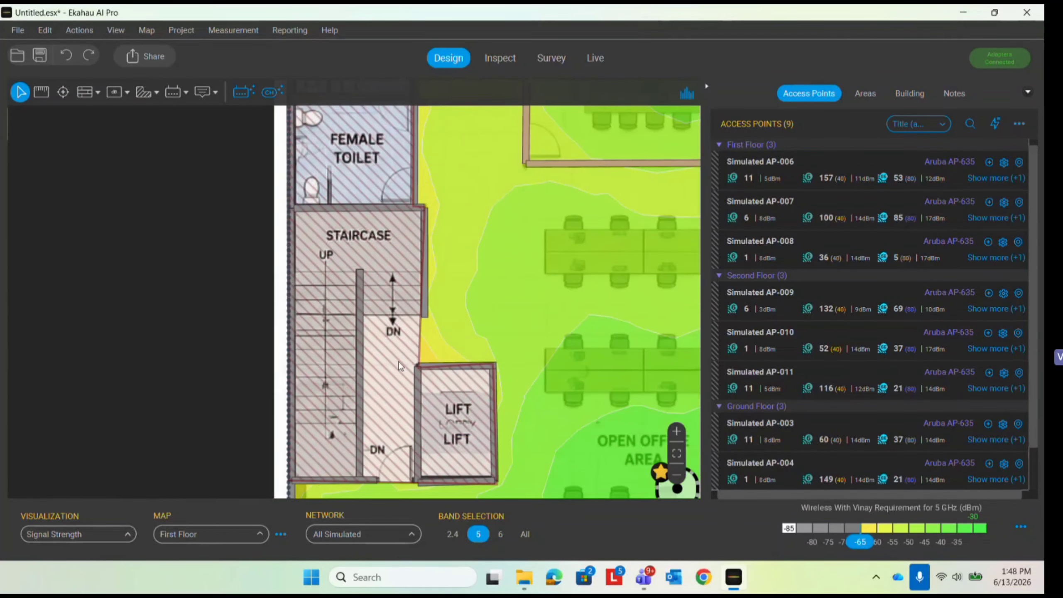
{"action": "scroll", "coordinate": [470, 178], "scroll_direction": "down", "scroll_amount": 8}
{"action": "scroll", "coordinate": [518, 248], "scroll_direction": "up", "scroll_amount": 4}
Display the First Floor's Secondary Signal Strength and examine the corner between the staircase and Meeting Room 2
{"action": "left_click", "coordinate": [100, 538]}
{"action": "left_click", "coordinate": [104, 77]}
{"action": "scroll", "coordinate": [340, 329], "scroll_direction": "up", "scroll_amount": 5}
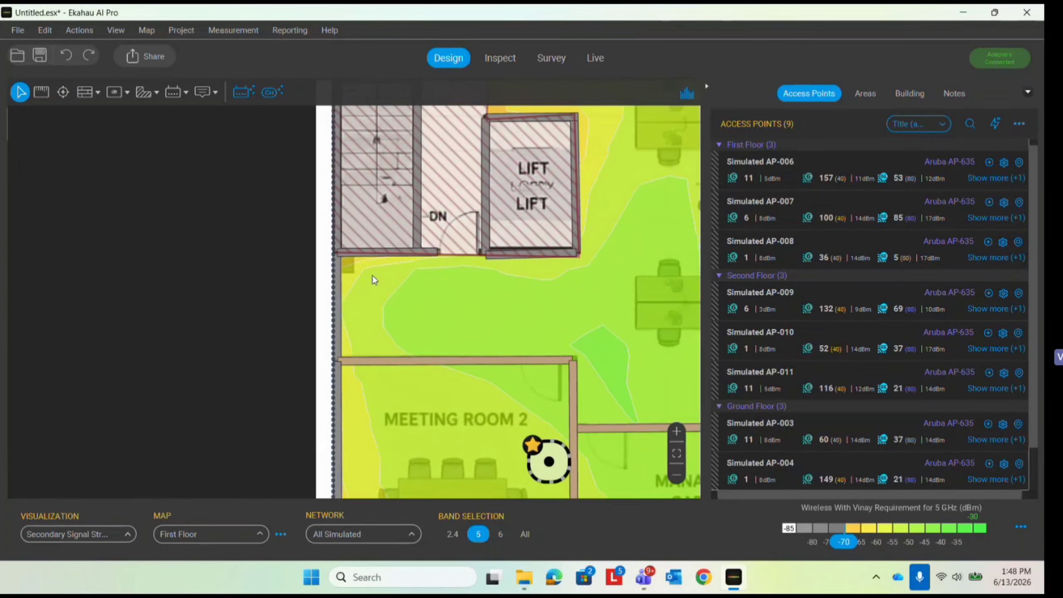
{"action": "scroll", "coordinate": [353, 272], "scroll_direction": "down", "scroll_amount": 6}
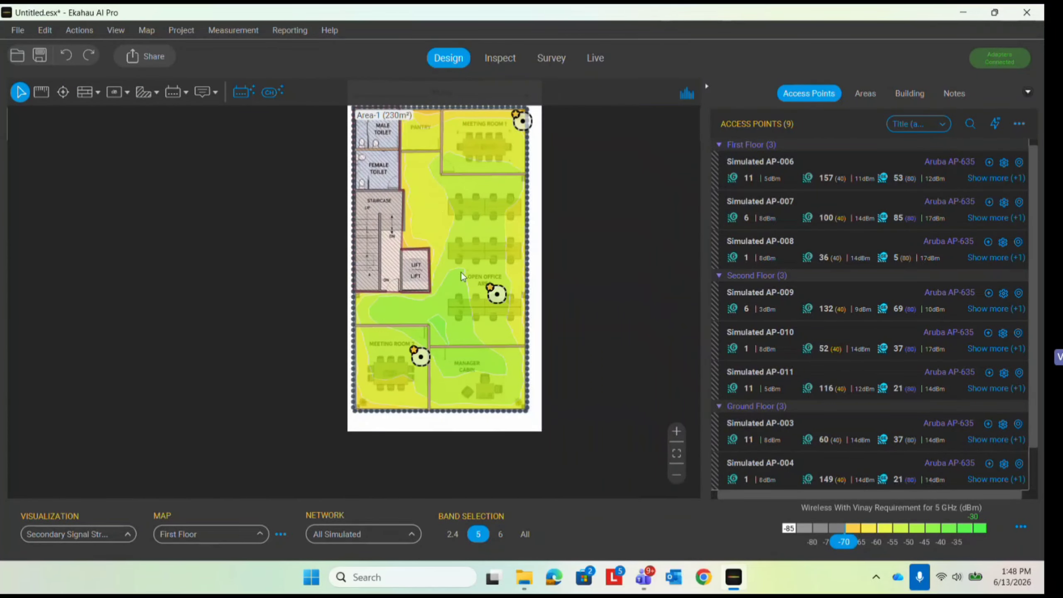
Move Simulated AP-008 up to just below the middle desk row and measure its distance to the Meeting Room 2 access point
{"action": "scroll", "coordinate": [461, 272], "scroll_direction": "up", "scroll_amount": 4}
{"action": "left_click_drag", "start_coordinate": [509, 352], "coordinate": [506, 309]}
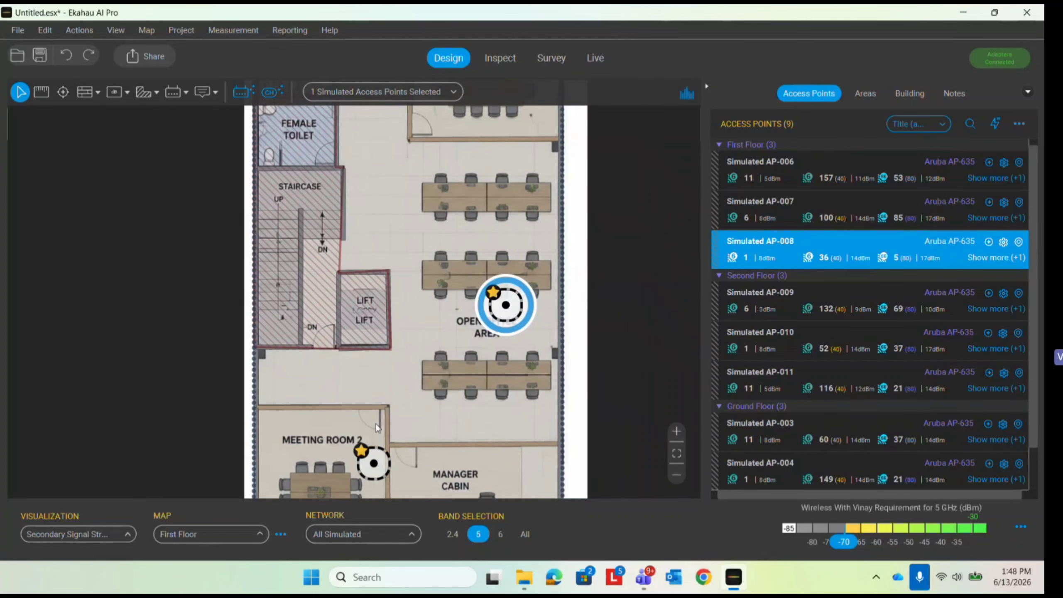
{"action": "left_click", "coordinate": [43, 93]}
{"action": "scroll", "coordinate": [408, 158], "scroll_direction": "down", "scroll_amount": 4}
{"action": "scroll", "coordinate": [425, 395], "scroll_direction": "up", "scroll_amount": 4}
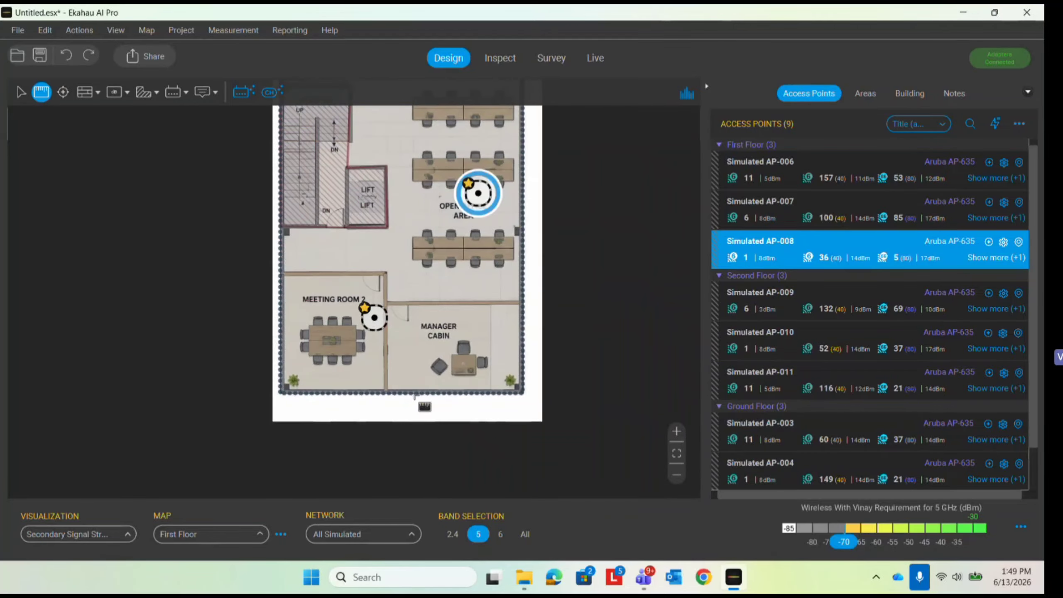
{"action": "left_click_drag", "start_coordinate": [361, 292], "coordinate": [499, 126]}
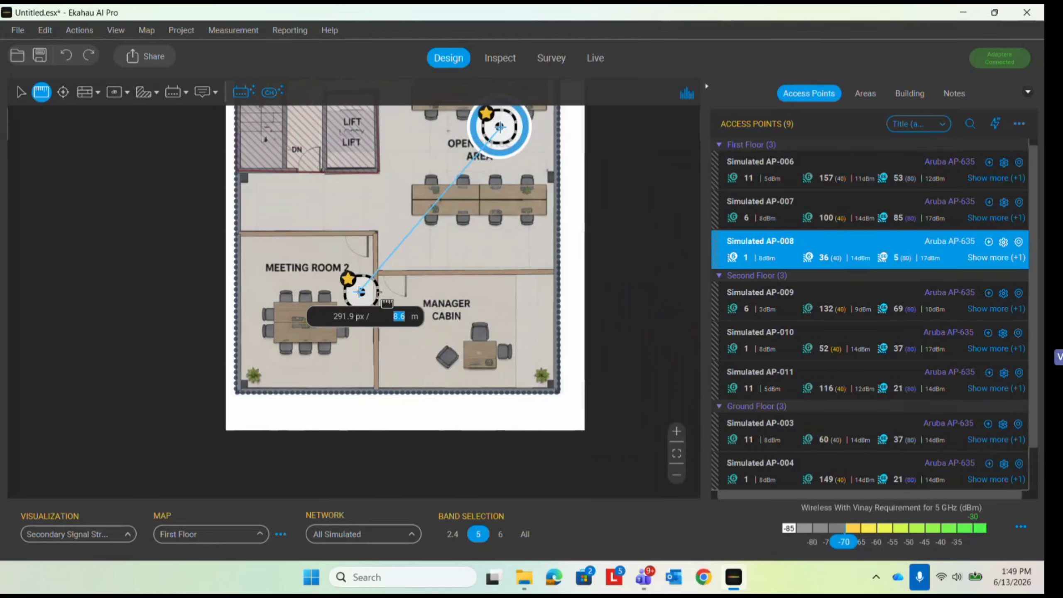
{"action": "scroll", "coordinate": [369, 223], "scroll_direction": "down", "scroll_amount": 3}
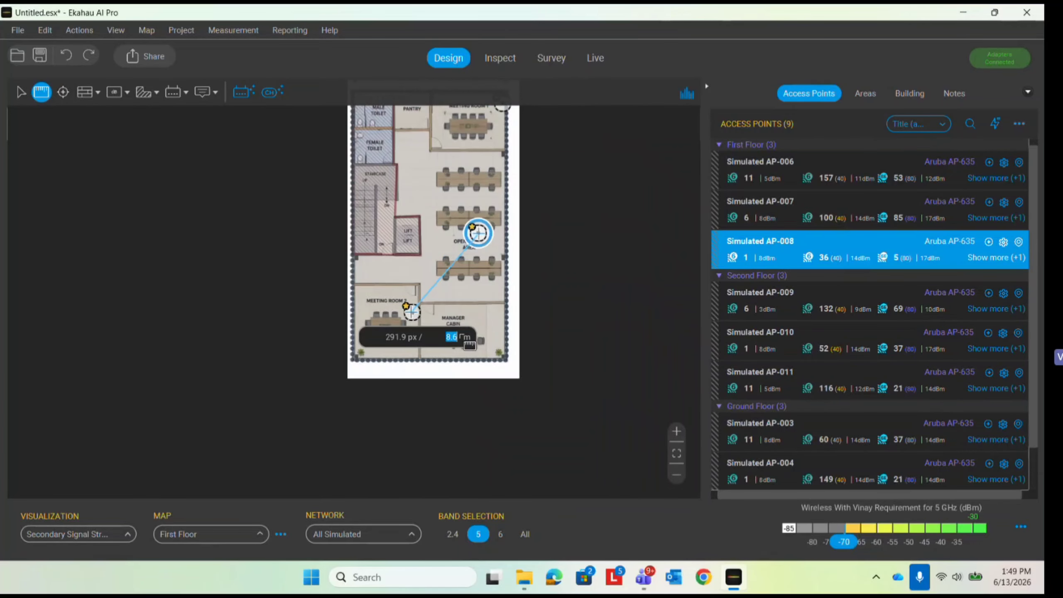
{"action": "left_click", "coordinate": [20, 90]}
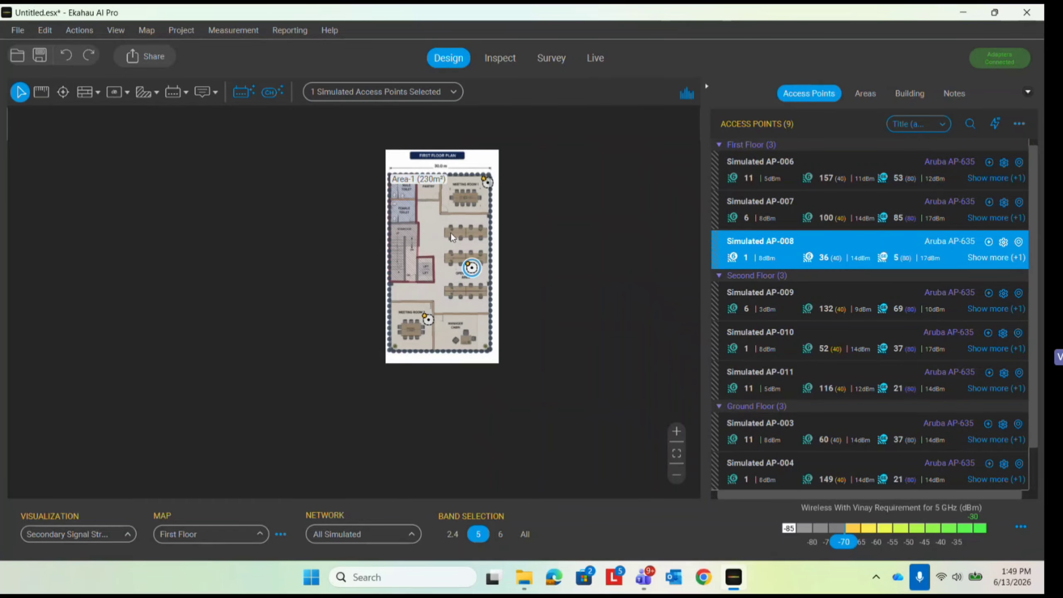
Clear the access point selection and inspect the Secondary Signal Strength in the corner below the First Floor staircase
{"action": "left_click", "coordinate": [465, 250]}
{"action": "scroll", "coordinate": [465, 251], "scroll_direction": "up", "scroll_amount": 2}
{"action": "scroll", "coordinate": [430, 291], "scroll_direction": "up", "scroll_amount": 1}
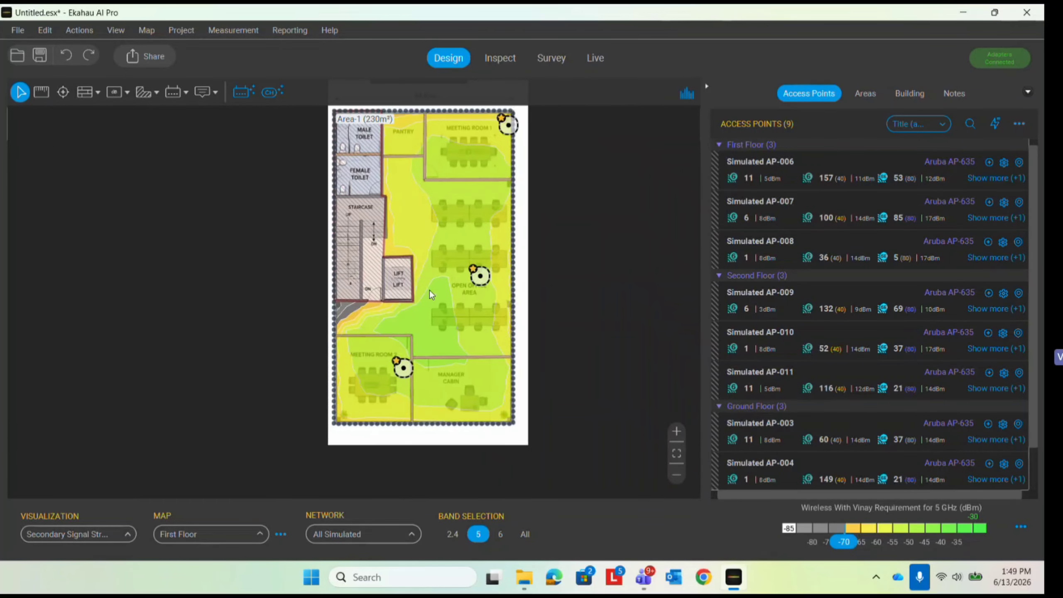
{"action": "scroll", "coordinate": [349, 317], "scroll_direction": "up", "scroll_amount": 3}
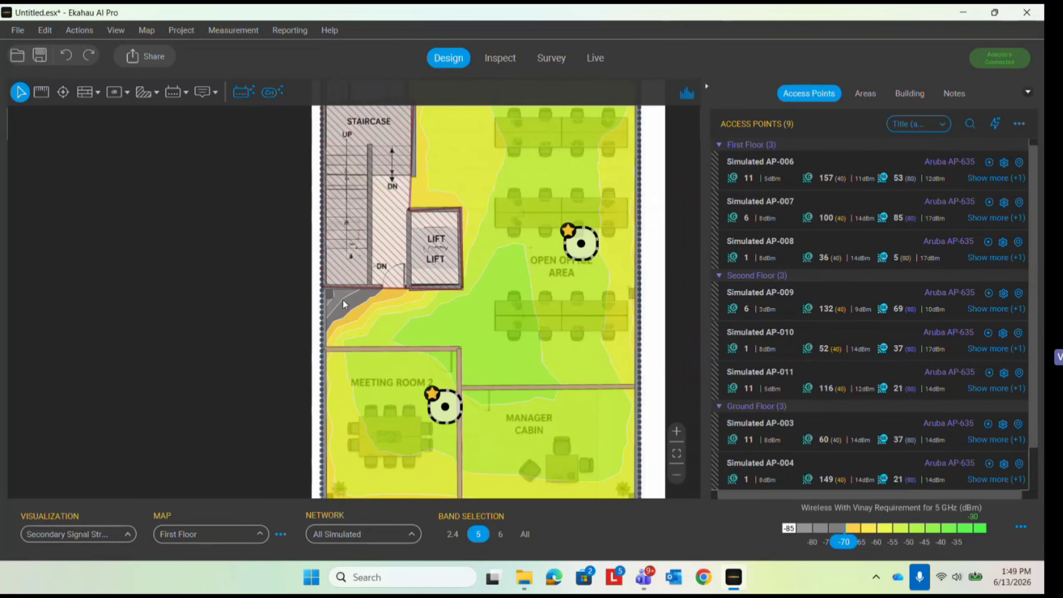
{"action": "mouse_move", "coordinate": [343, 301]}
{"action": "scroll", "coordinate": [375, 341], "scroll_direction": "down", "scroll_amount": 1}
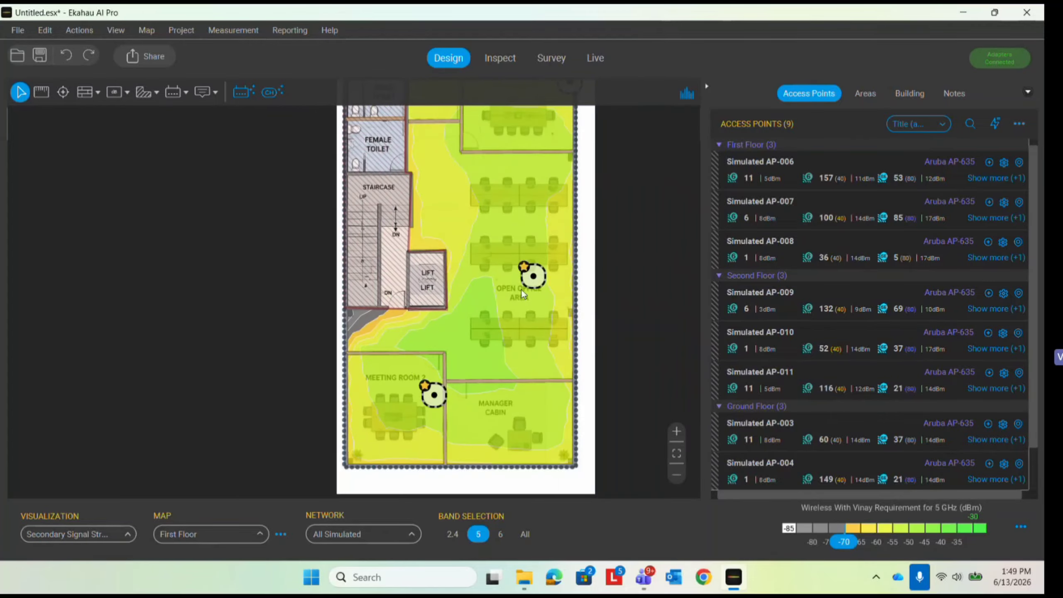
Select the Open Office Area and Meeting Room 2 access points in turn, clear the selection and check the Secondary Signal Strength beside the desks
{"action": "left_click", "coordinate": [535, 277]}
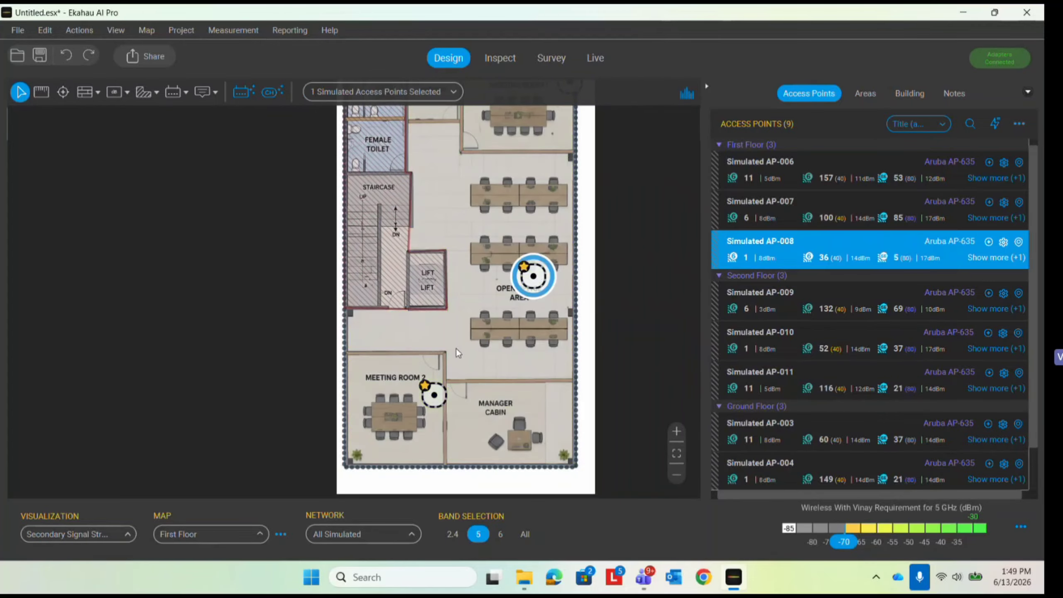
{"action": "left_click", "coordinate": [434, 394]}
{"action": "left_click", "coordinate": [479, 304]}
{"action": "scroll", "coordinate": [505, 278], "scroll_direction": "down", "scroll_amount": 1}
{"action": "scroll", "coordinate": [504, 279], "scroll_direction": "up", "scroll_amount": 1}
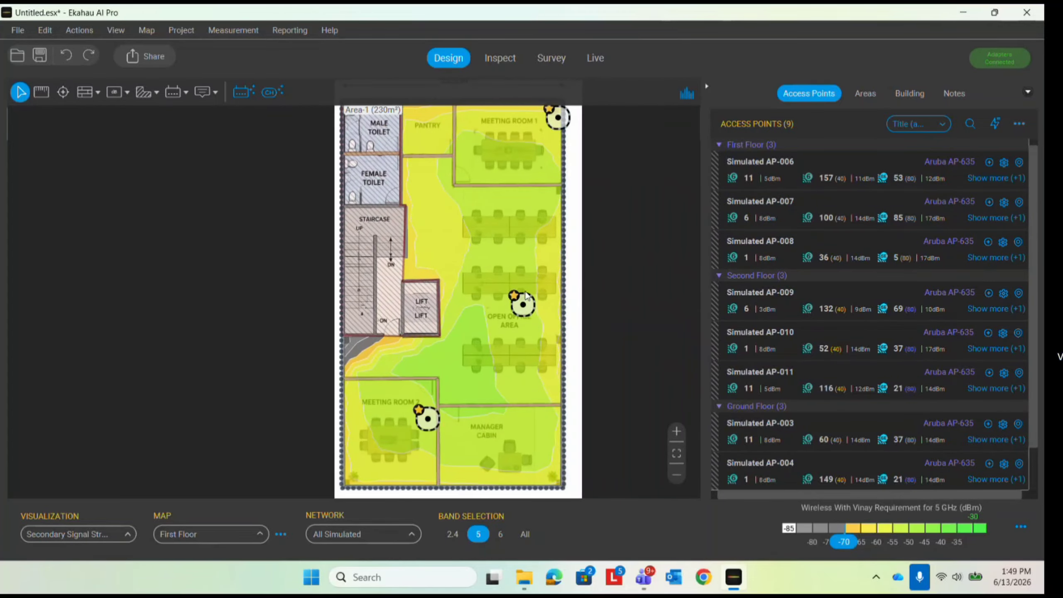
{"action": "left_click", "coordinate": [521, 303]}
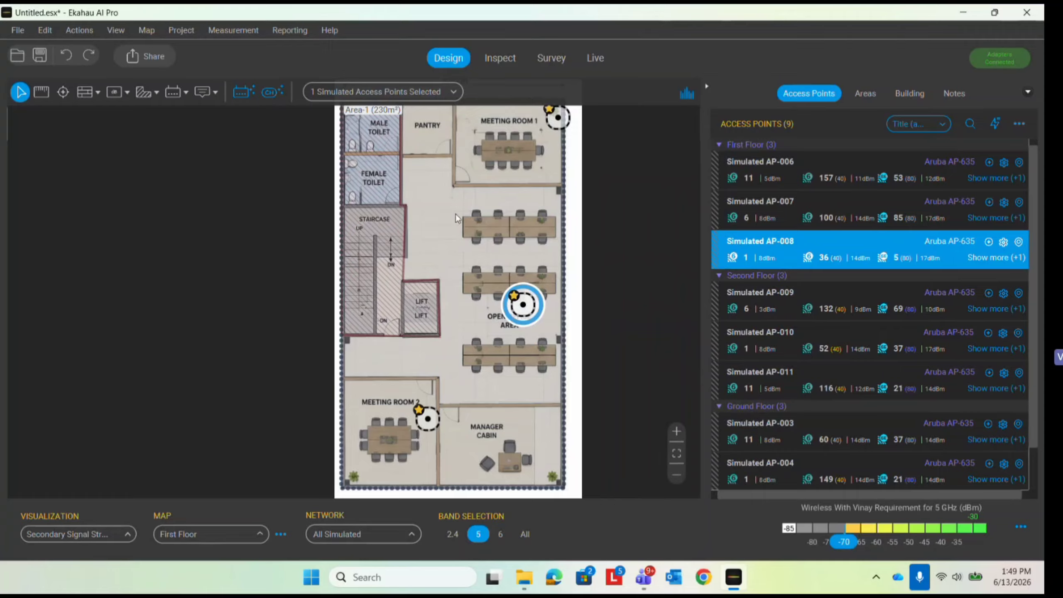
{"action": "left_click", "coordinate": [453, 247]}
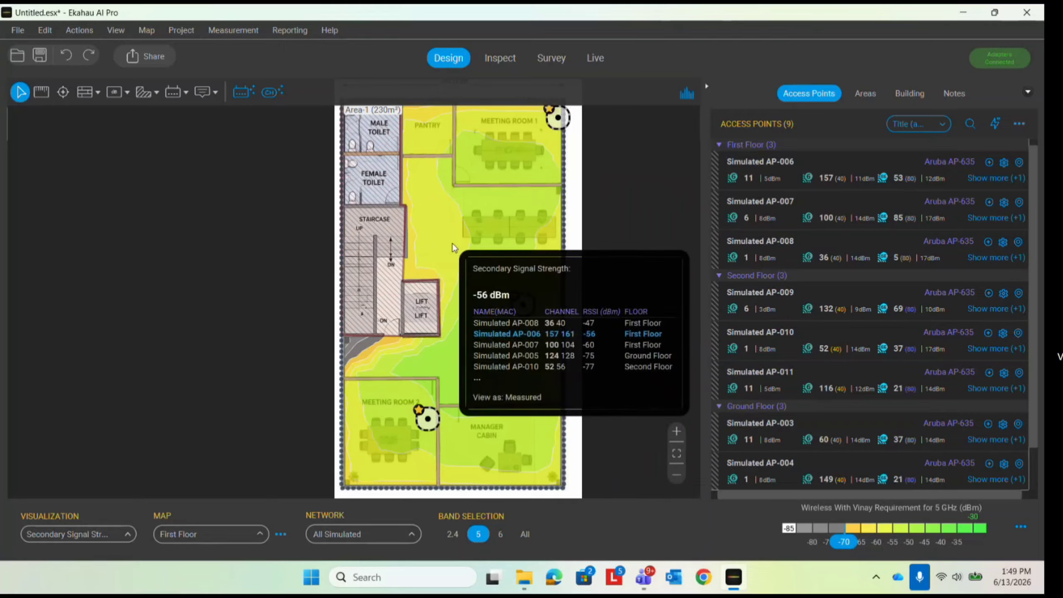
Turn on the display of Floor Alignment Points on the map
{"action": "left_click", "coordinate": [124, 33]}
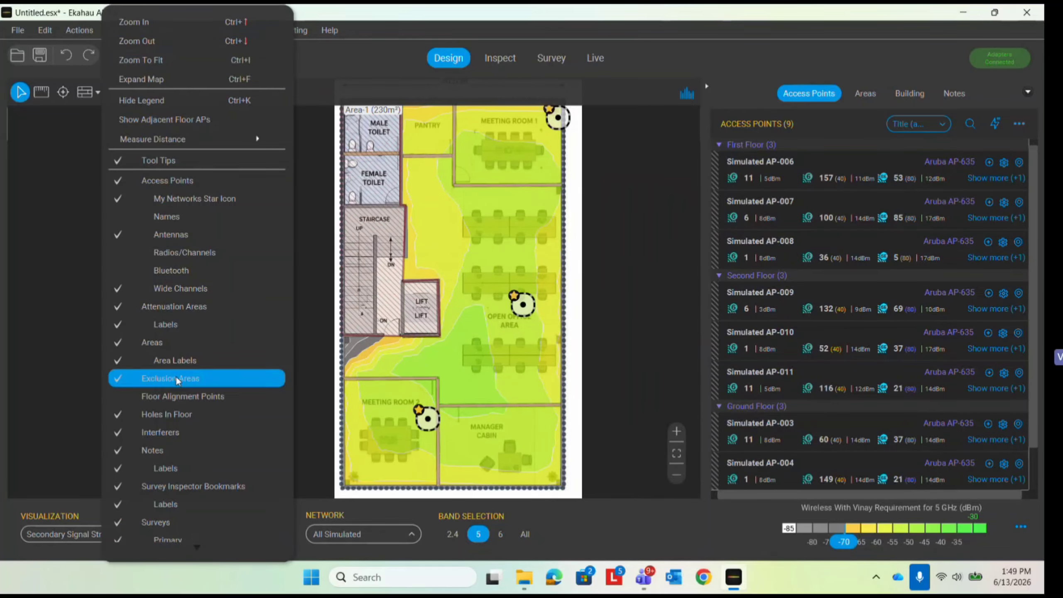
{"action": "left_click", "coordinate": [165, 397]}
{"action": "left_click", "coordinate": [420, 272]}
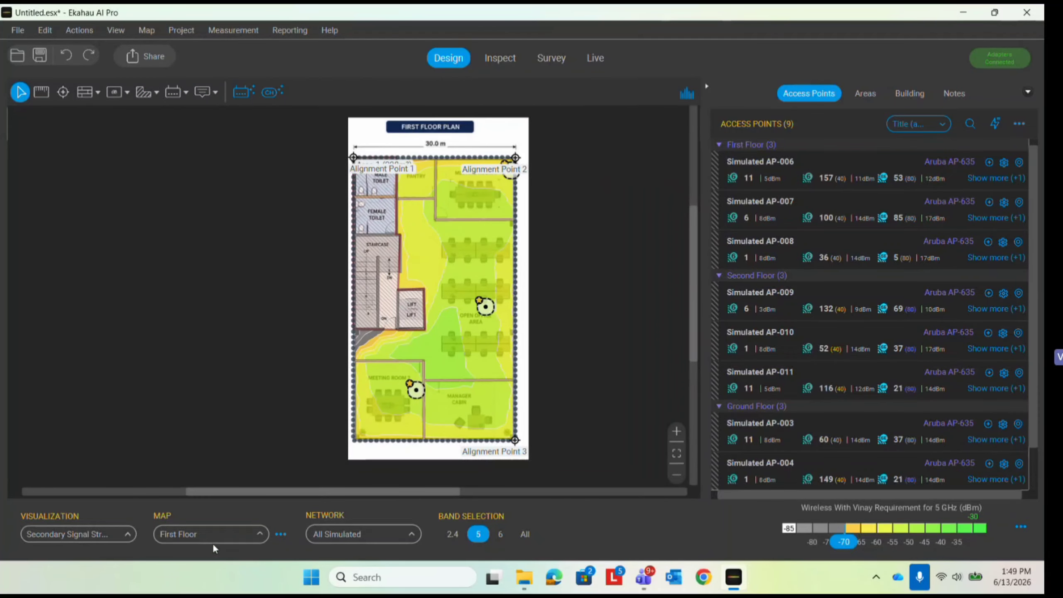
Show the Ground Floor map and open the area options for Open Office 24 Users
{"action": "left_click", "coordinate": [211, 537]}
{"action": "left_click", "coordinate": [203, 496]}
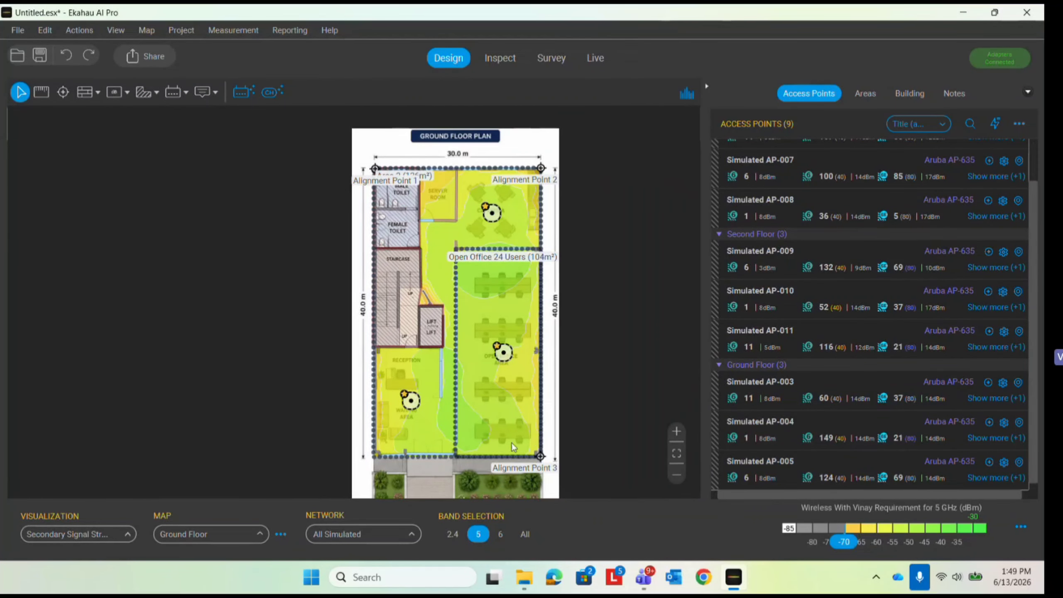
{"action": "left_click", "coordinate": [875, 95]}
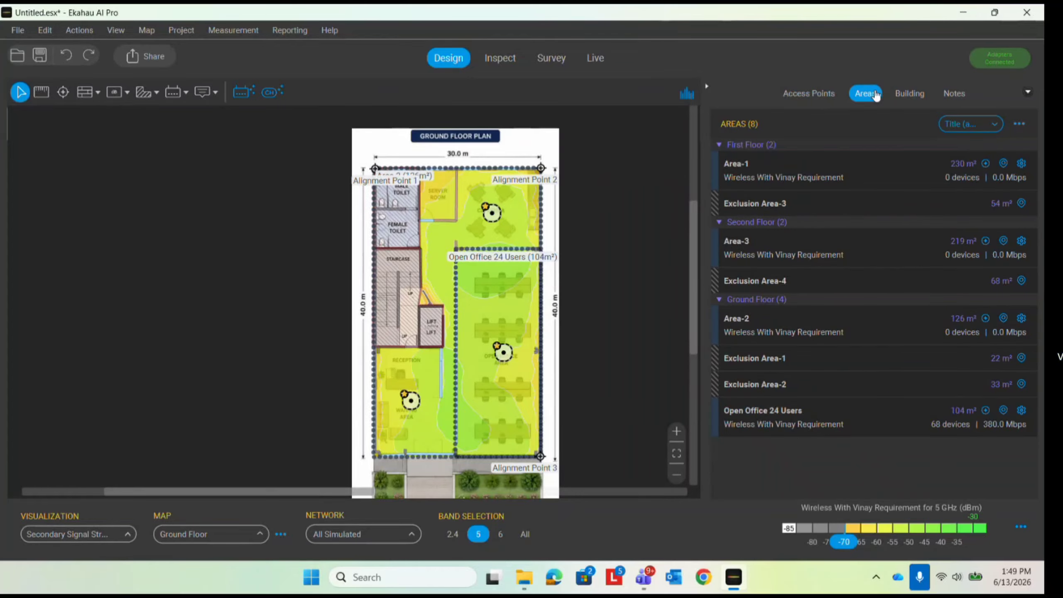
{"action": "left_click", "coordinate": [1022, 410]}
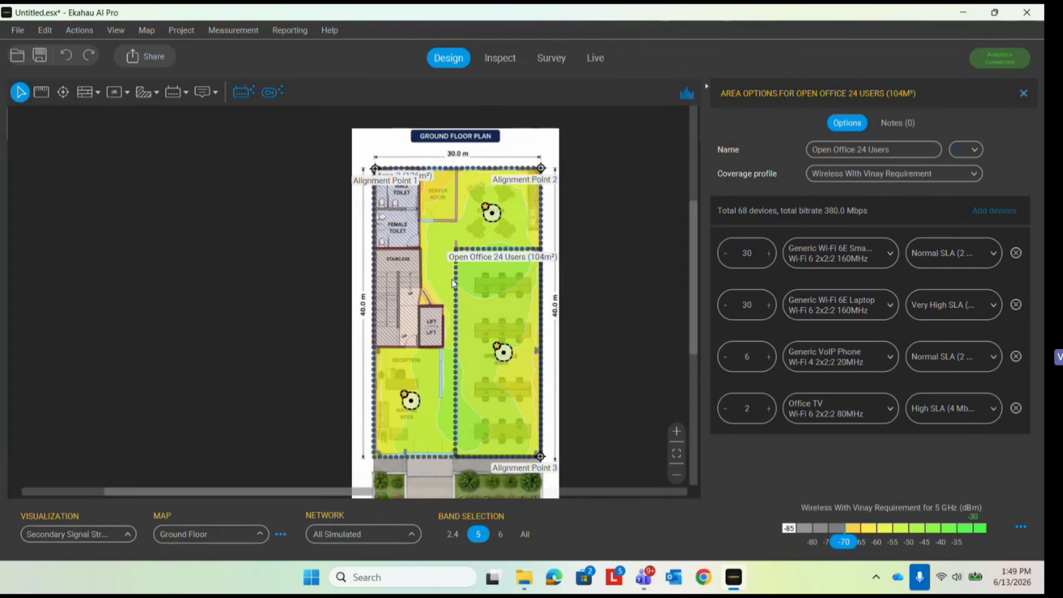
Show the First Floor map to compare its alignment points, and switch to the Second Floor map
{"action": "left_click", "coordinate": [250, 536]}
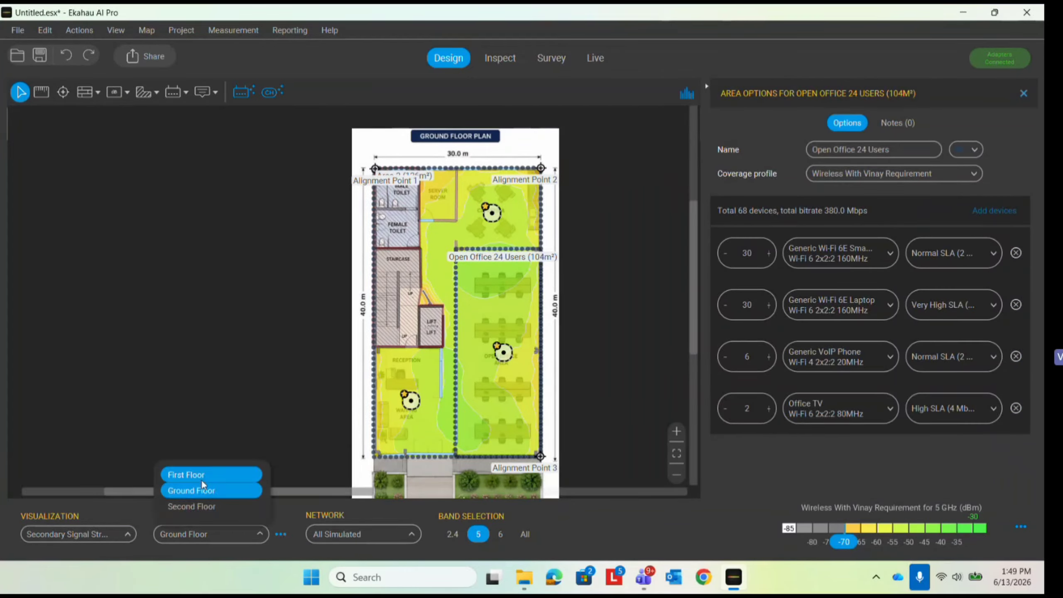
{"action": "left_click", "coordinate": [202, 480]}
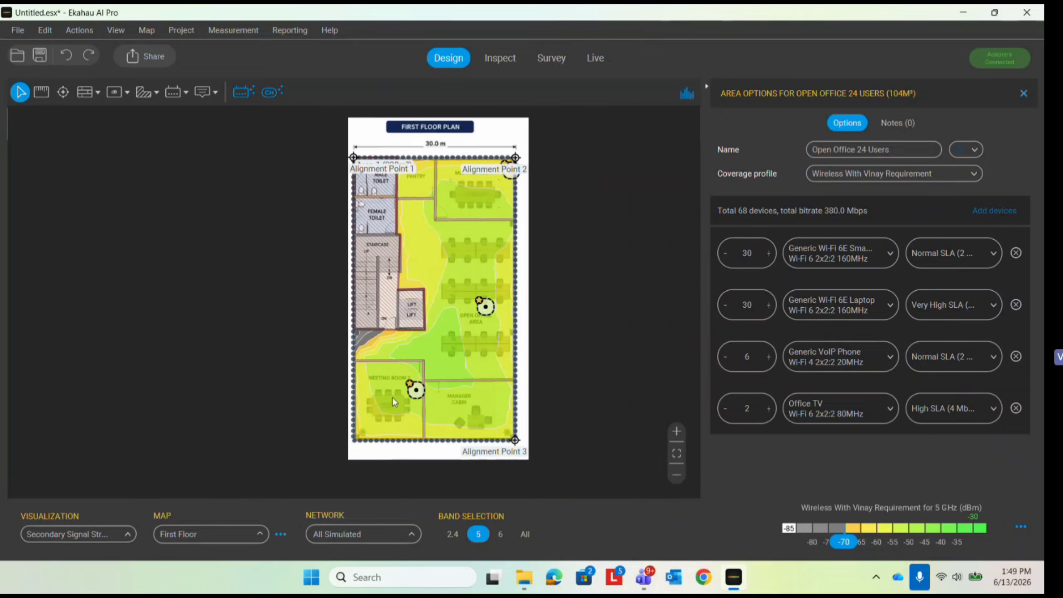
{"action": "left_click", "coordinate": [245, 538]}
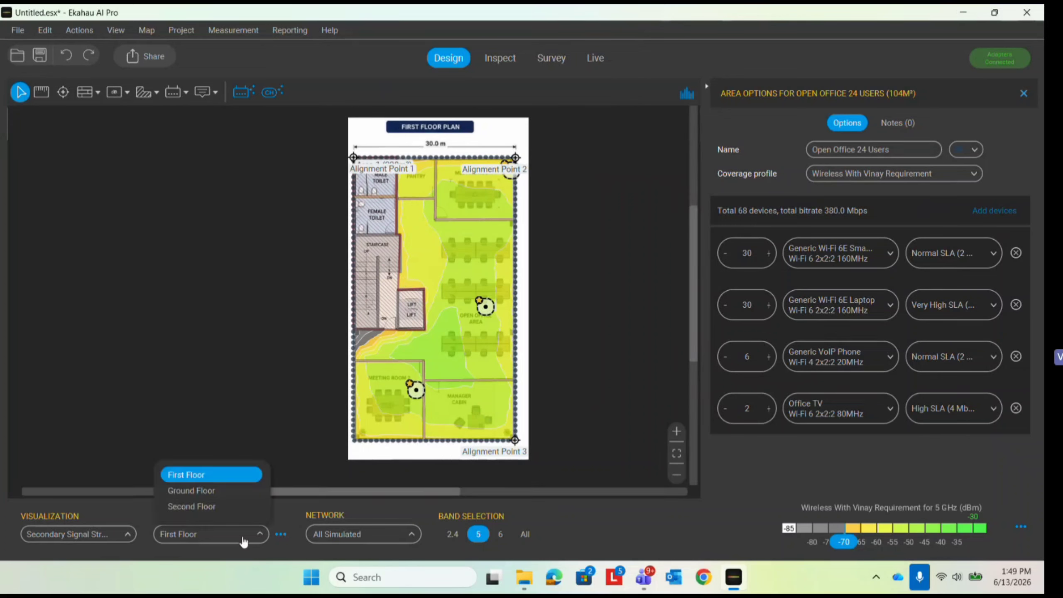
{"action": "left_click", "coordinate": [222, 508]}
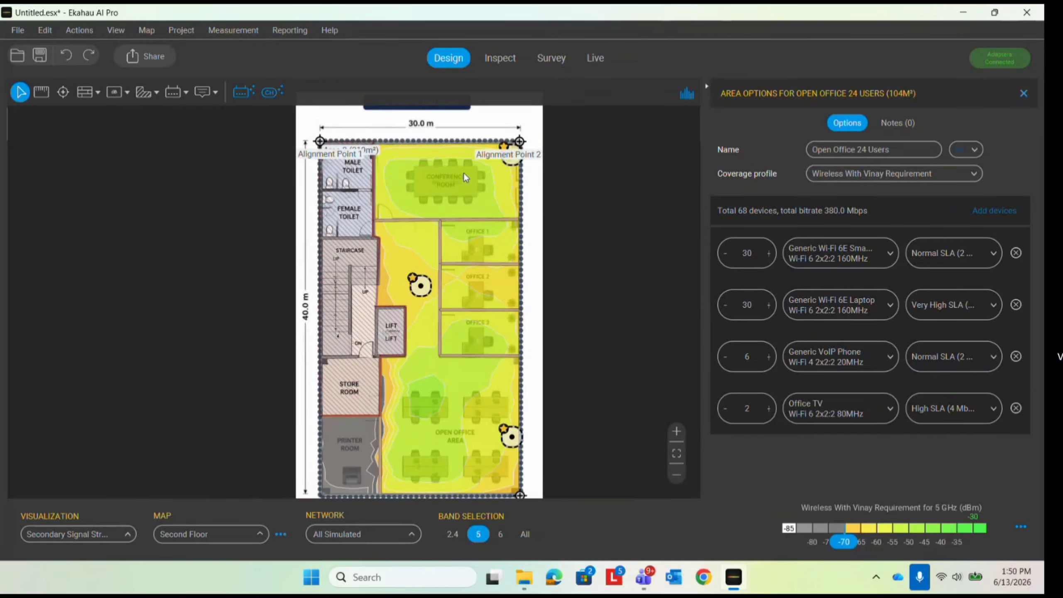
Examine the Second Floor's Secondary Signal Strength in the Conference Room and the alignment points at the floor's corners
{"action": "mouse_move", "coordinate": [464, 174]}
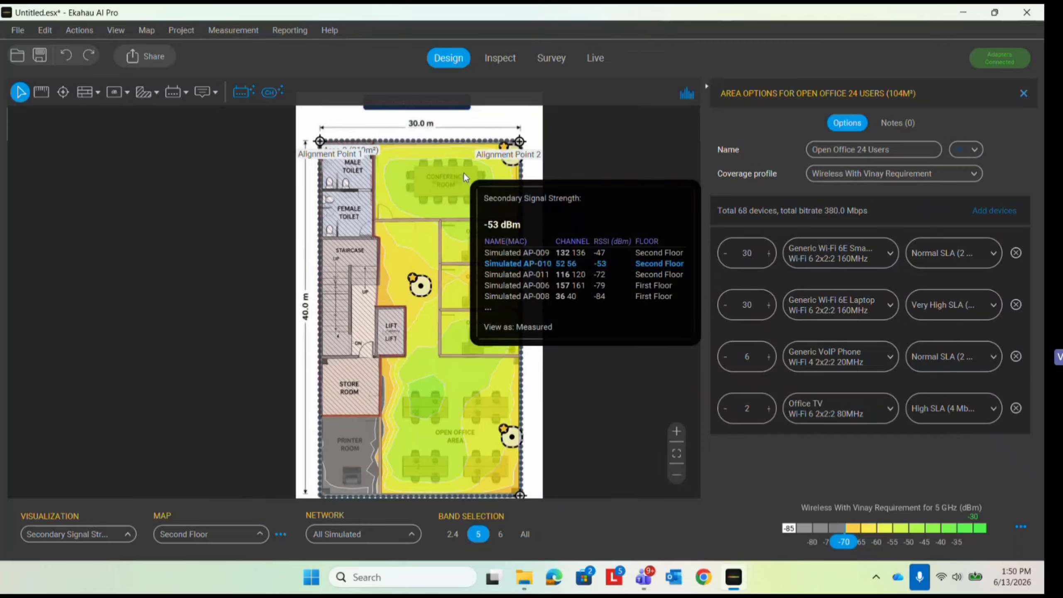
{"action": "scroll", "coordinate": [464, 172], "scroll_direction": "down", "scroll_amount": 2}
{"action": "scroll", "coordinate": [474, 299], "scroll_direction": "up", "scroll_amount": 3}
{"action": "scroll", "coordinate": [488, 241], "scroll_direction": "down", "scroll_amount": 2}
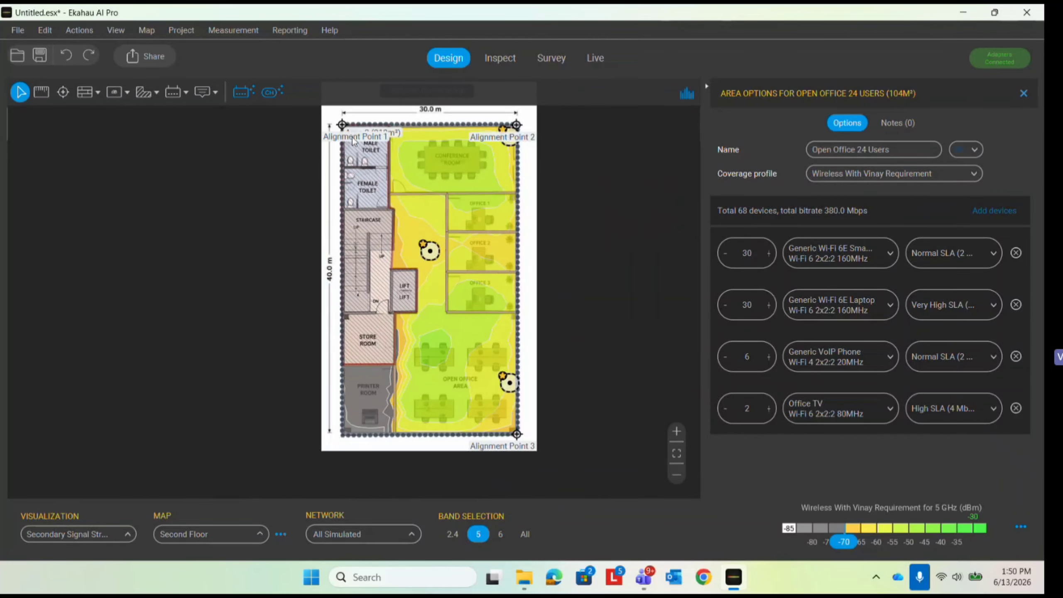
{"action": "scroll", "coordinate": [450, 150], "scroll_direction": "up", "scroll_amount": 2}
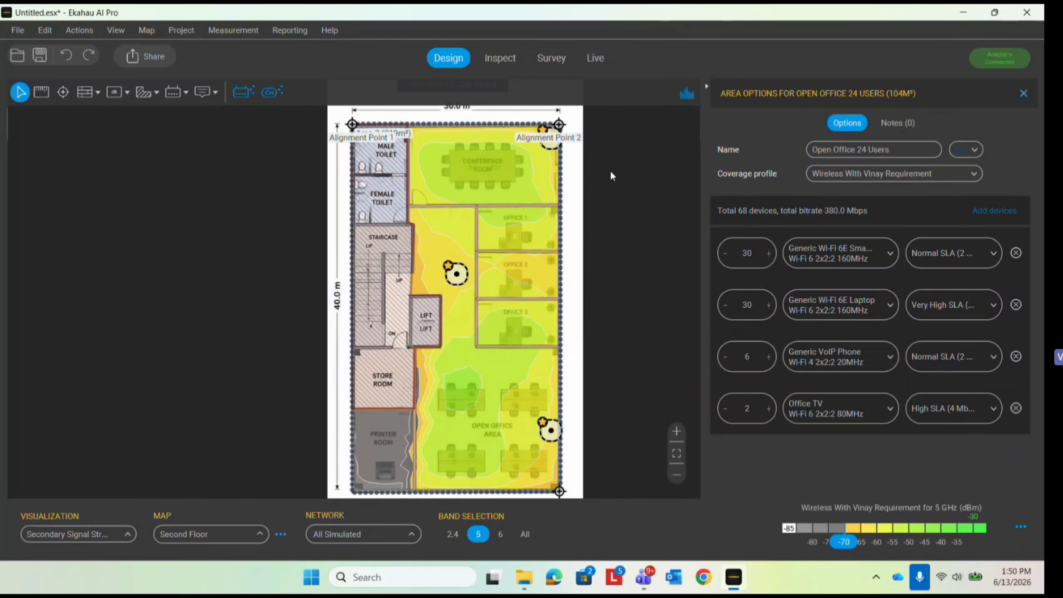
{"action": "scroll", "coordinate": [610, 173], "scroll_direction": "down", "scroll_amount": 1}
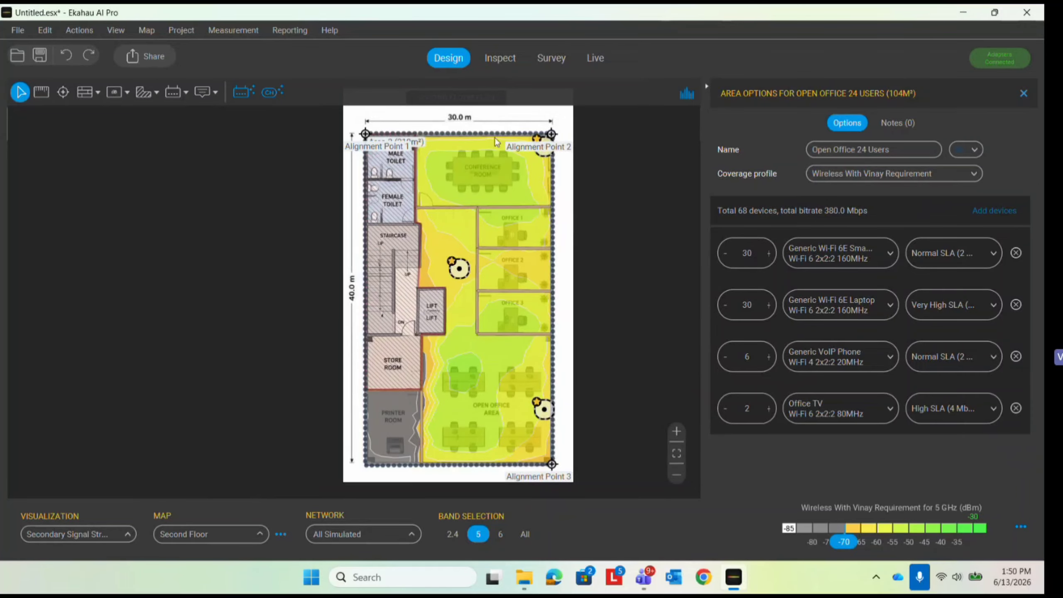
{"action": "scroll", "coordinate": [513, 166], "scroll_direction": "up", "scroll_amount": 1}
{"action": "scroll", "coordinate": [513, 166], "scroll_direction": "down", "scroll_amount": 2}
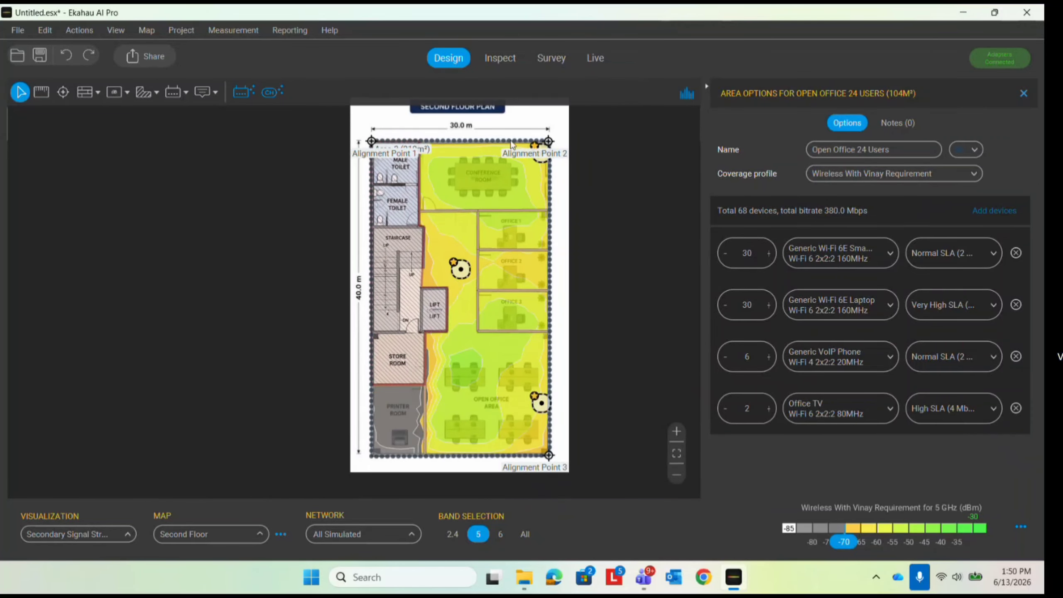
{"action": "scroll", "coordinate": [474, 151], "scroll_direction": "up", "scroll_amount": 1}
{"action": "left_click", "coordinate": [571, 24]}
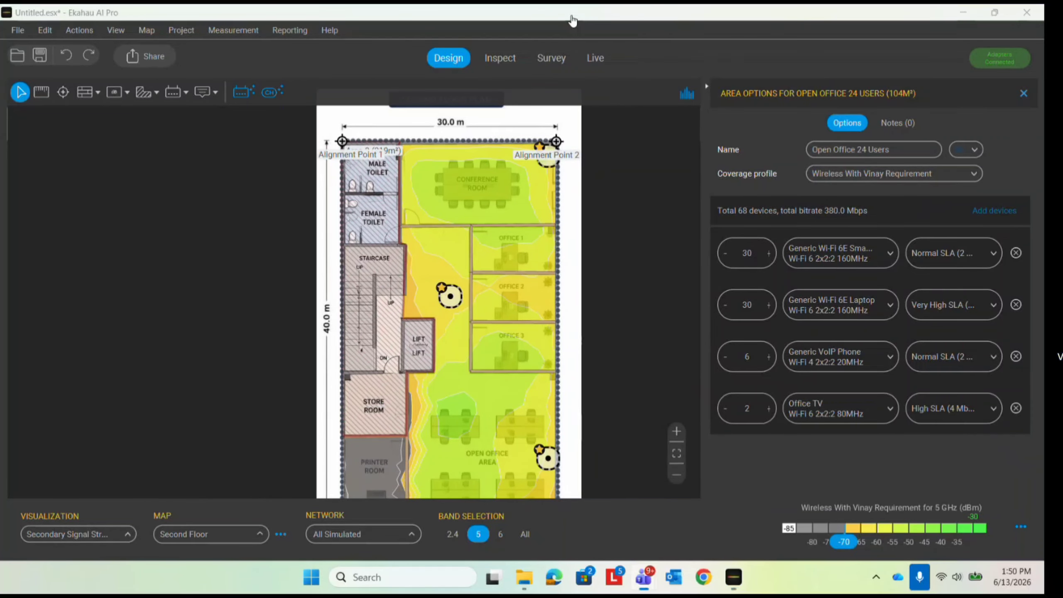